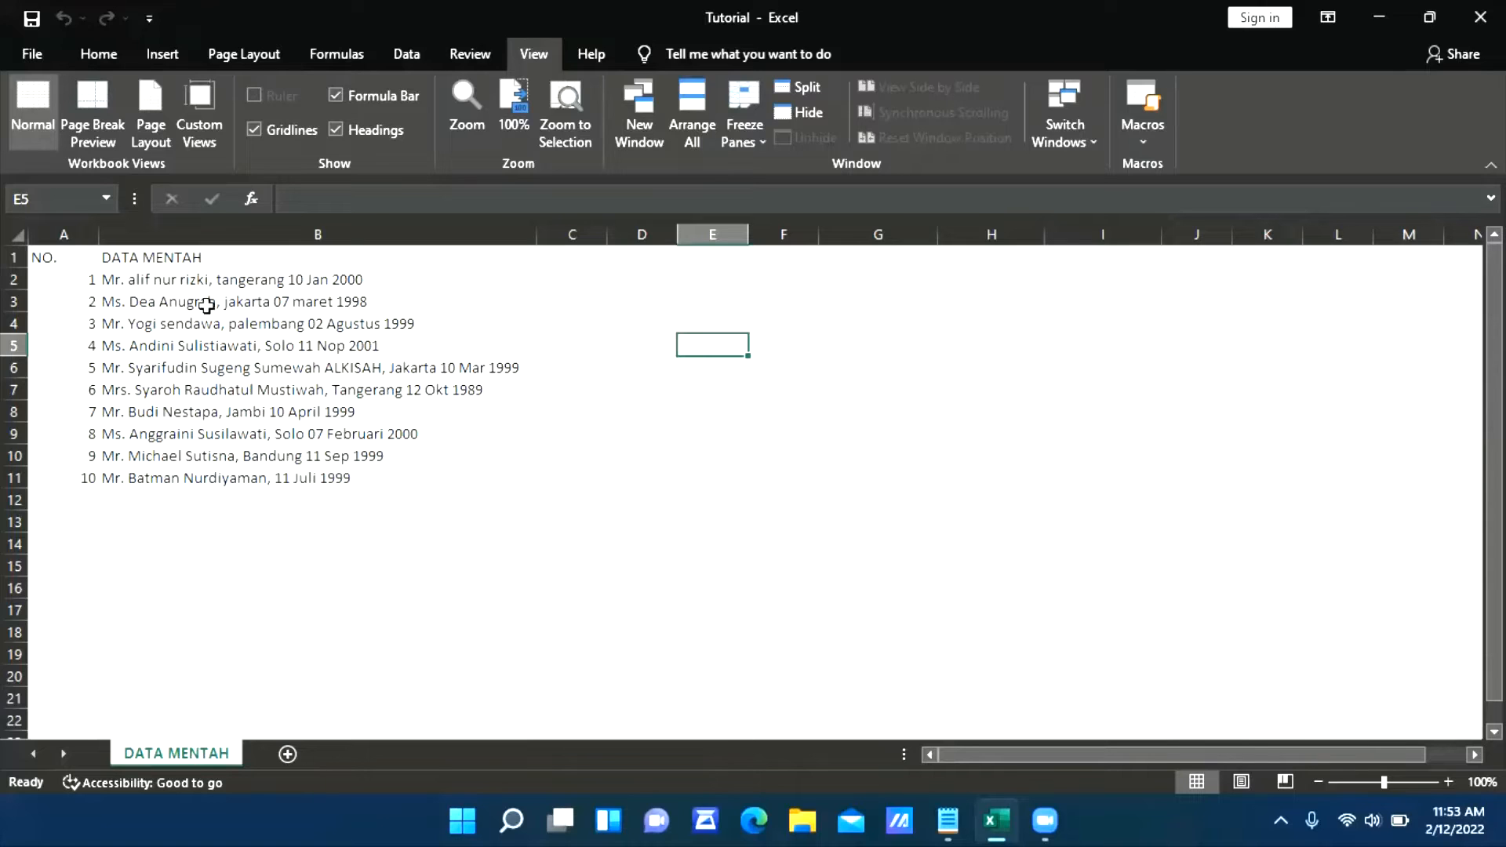
Review the raw name, birthplace and date entries in the DATA MENTAH column
{"action": "left_click", "coordinate": [123, 301]}
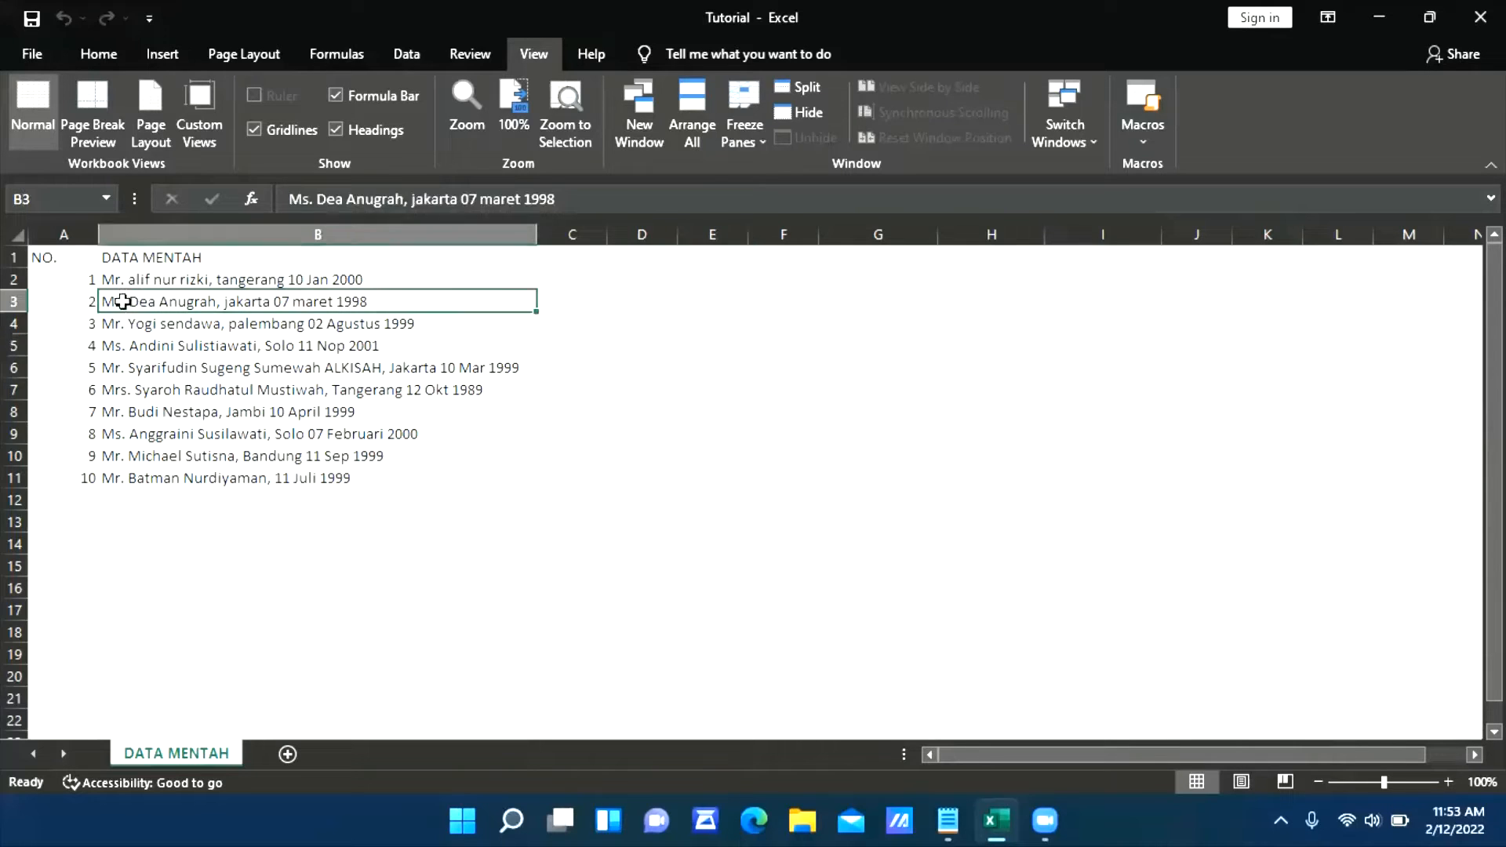
{"action": "left_click", "coordinate": [124, 280]}
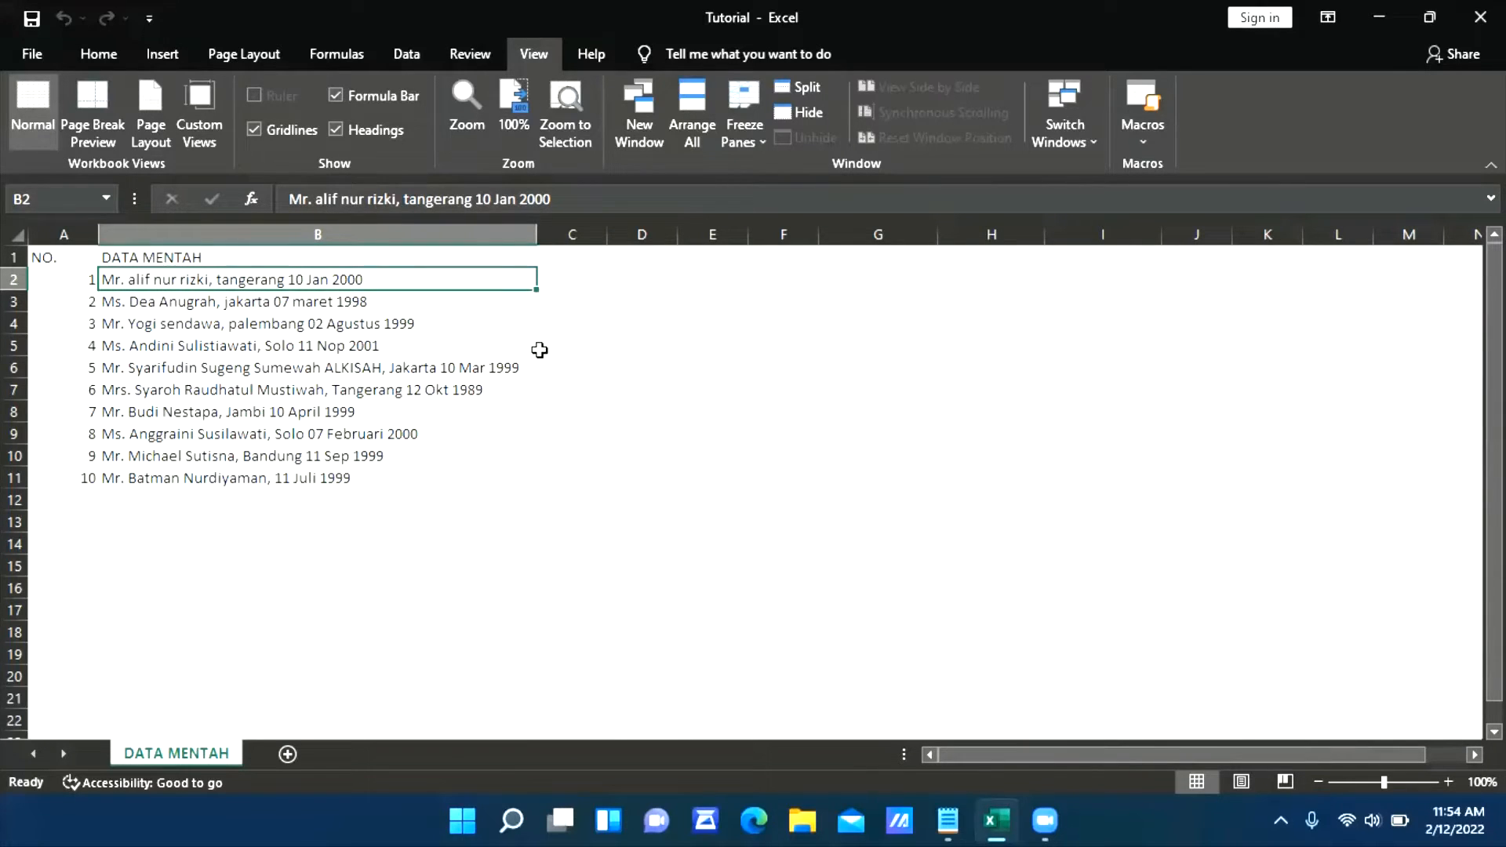
{"action": "key", "text": "Down"}
{"action": "key", "text": "Down"}
{"action": "key", "text": "Down"}
{"action": "key", "text": "Down"}
{"action": "key", "text": "Down"}
{"action": "key", "text": "Down"}
{"action": "key", "text": "Down"}
{"action": "key", "text": "Down"}
{"action": "key", "text": "Down"}
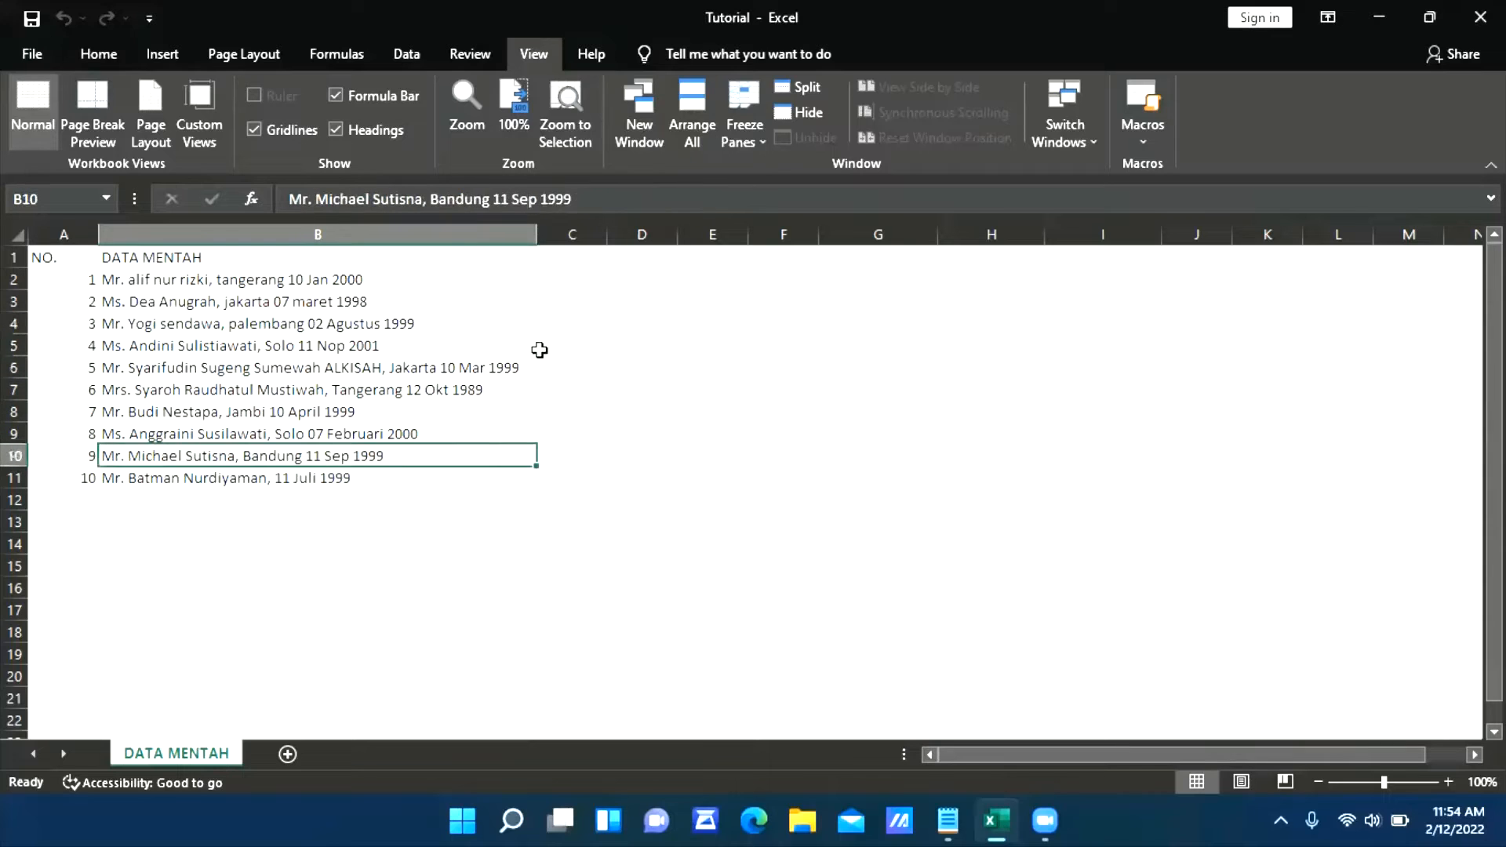
{"action": "key", "text": "Right"}
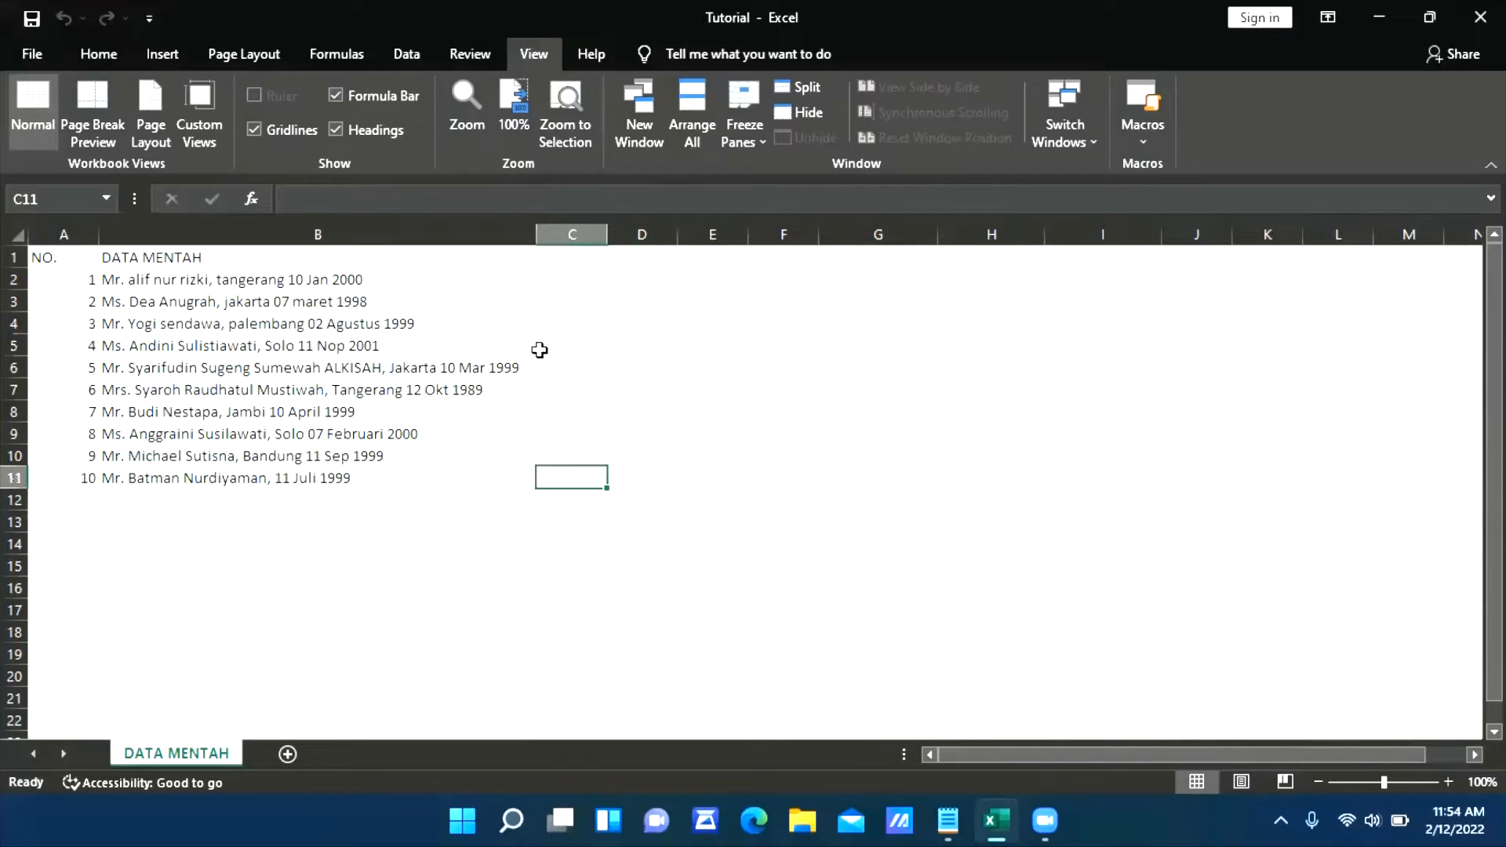
{"action": "key", "text": "Right"}
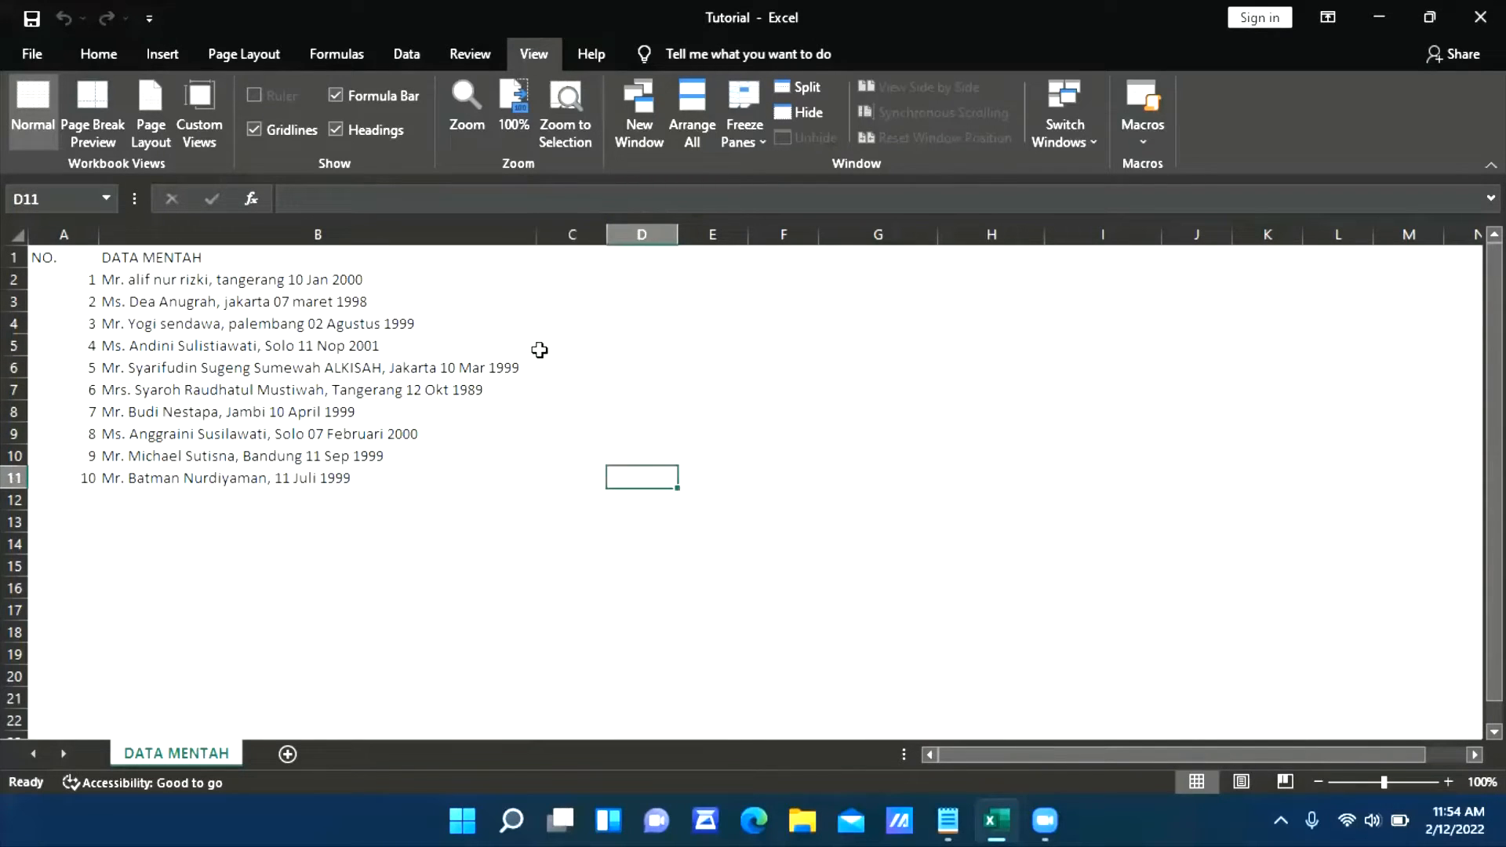
Enter NO as the first header of a new table in cell F1
{"action": "key", "text": "Up"}
{"action": "key", "text": "Up"}
{"action": "key", "text": "Up"}
{"action": "key", "text": "Up"}
{"action": "key", "text": "Up"}
{"action": "key", "text": "Up"}
{"action": "key", "text": "Up"}
{"action": "key", "text": "Up"}
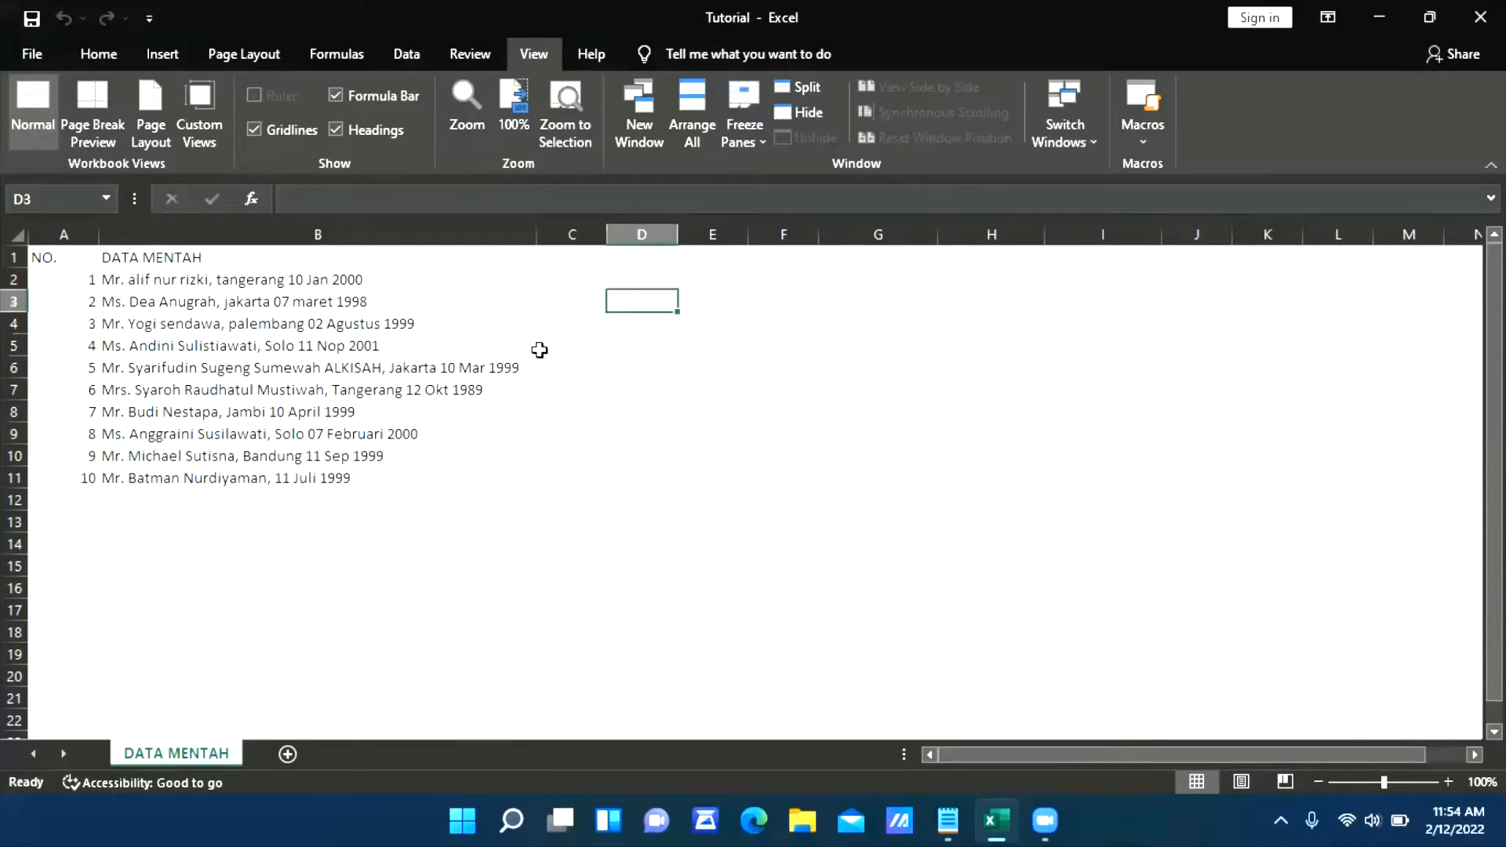
{"action": "key", "text": "Right"}
{"action": "key", "text": "Right"}
{"action": "key", "text": "Right"}
{"action": "key", "text": "Up"}
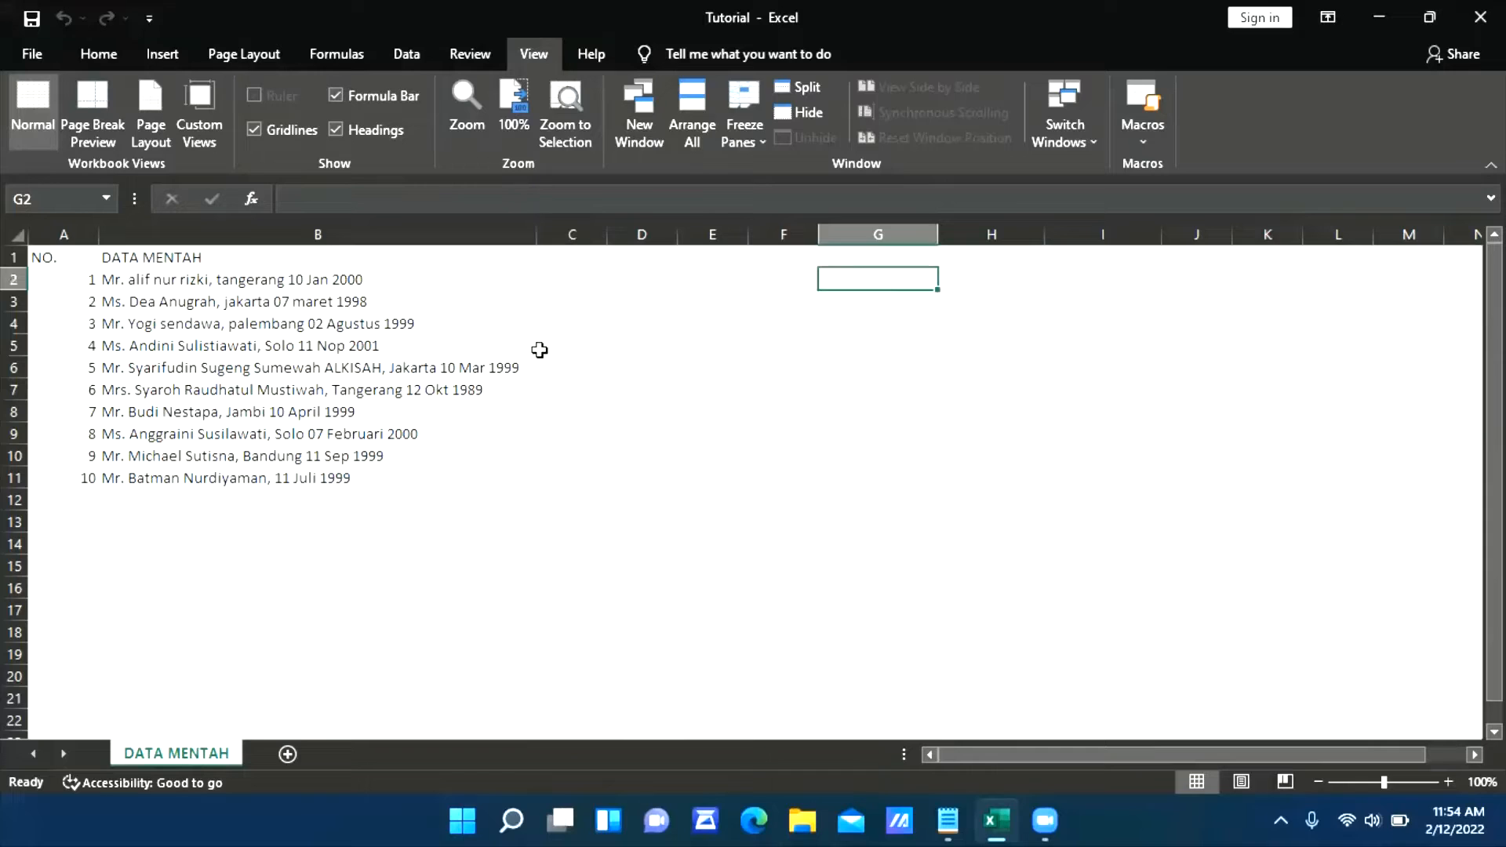
{"action": "key", "text": "Up"}
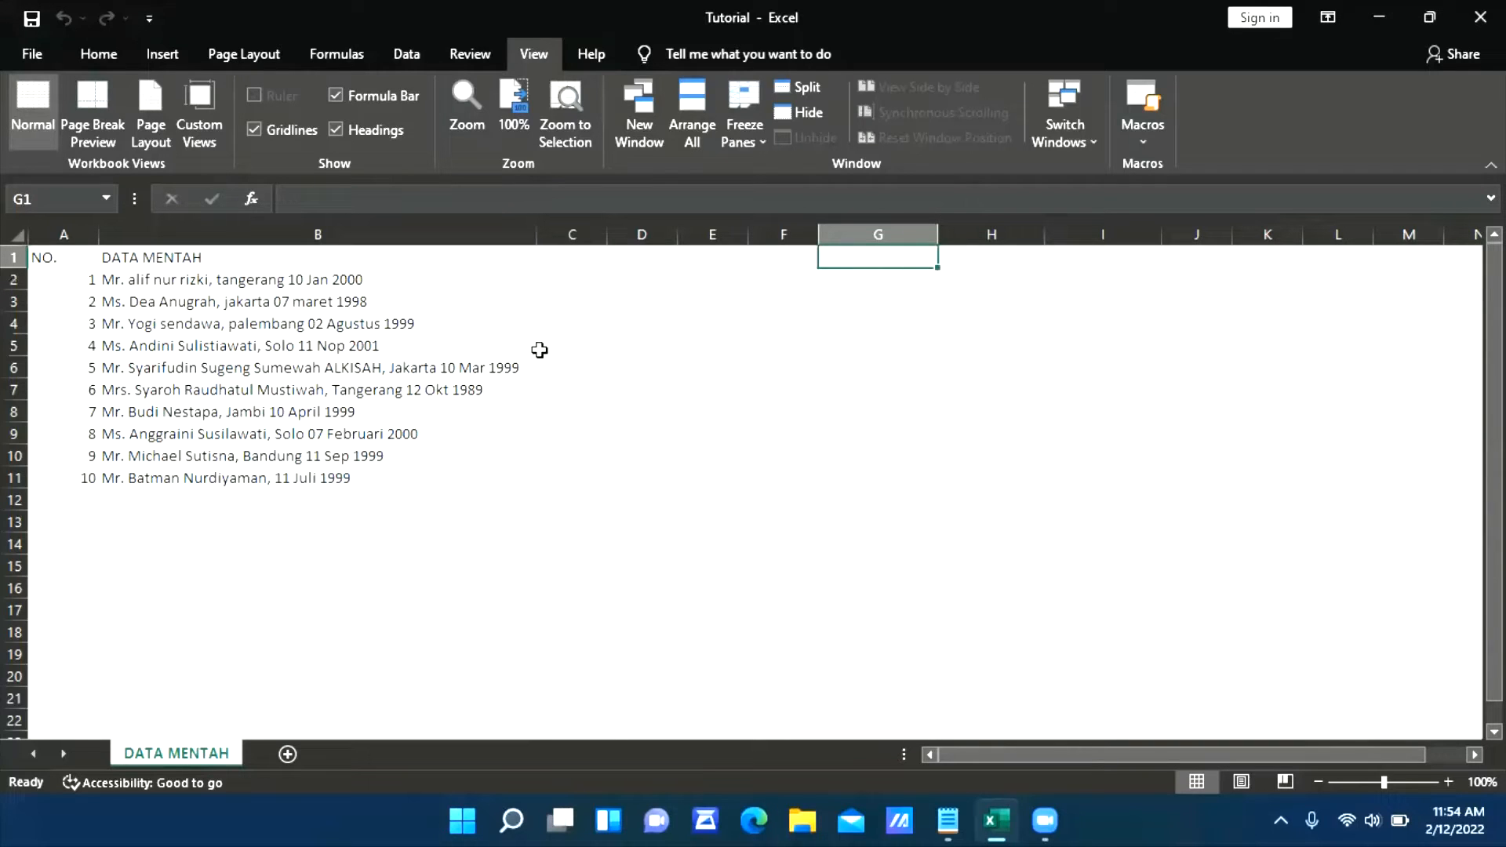
{"action": "key", "text": "Left"}
{"action": "type", "text": "No"}
{"action": "key", "text": "BackSpace"}
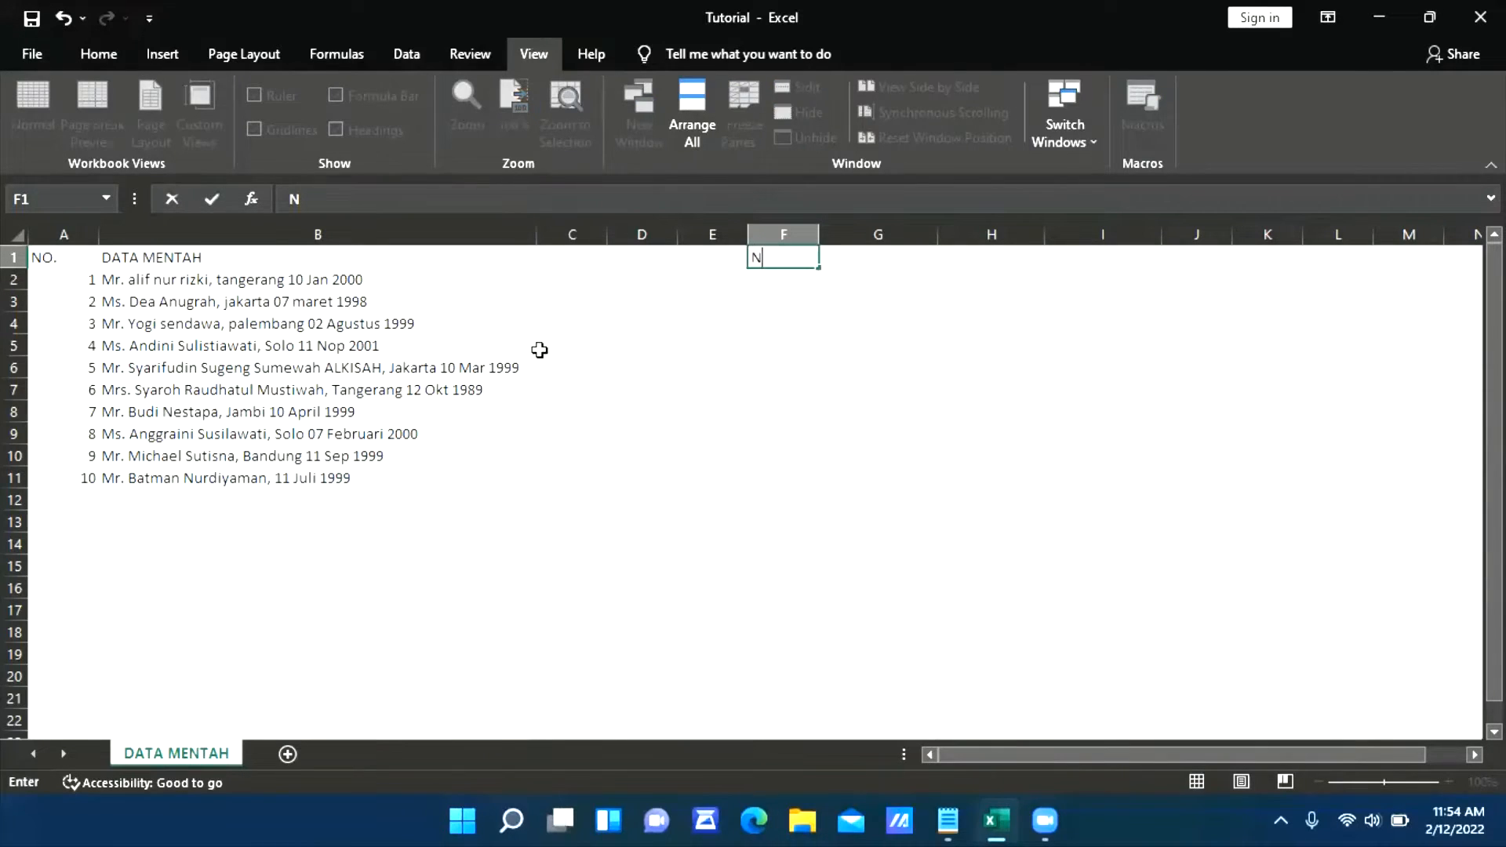
{"action": "type", "text": "O"}
{"action": "key", "text": "Return"}
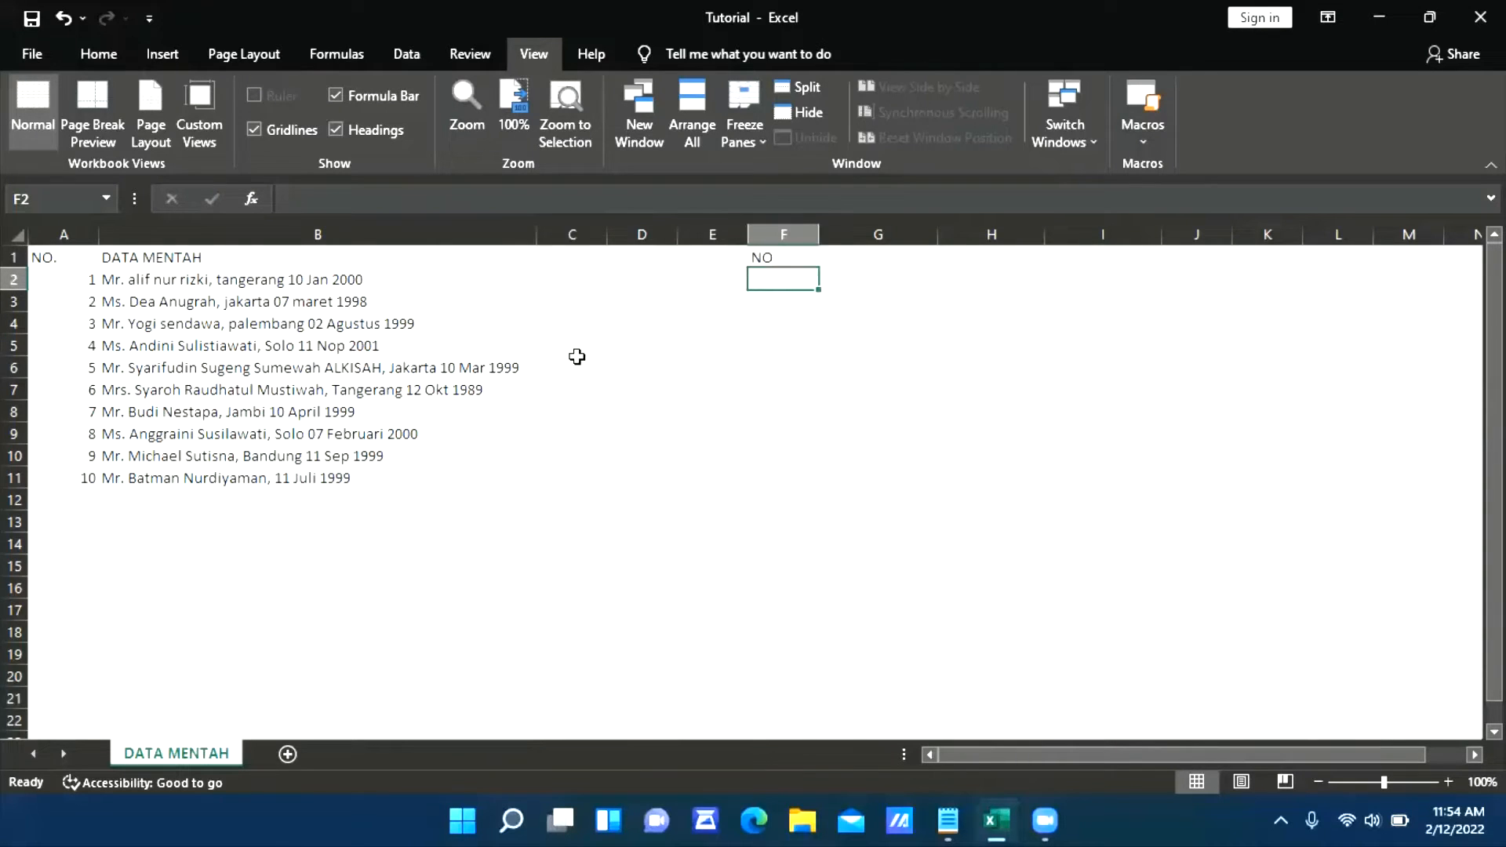
Add the header TITLE in cell G1
{"action": "key", "text": "Up"}
{"action": "key", "text": "Right"}
{"action": "type", "text": "TO"}
{"action": "key", "text": "BackSpace"}
{"action": "type", "text": "I"}
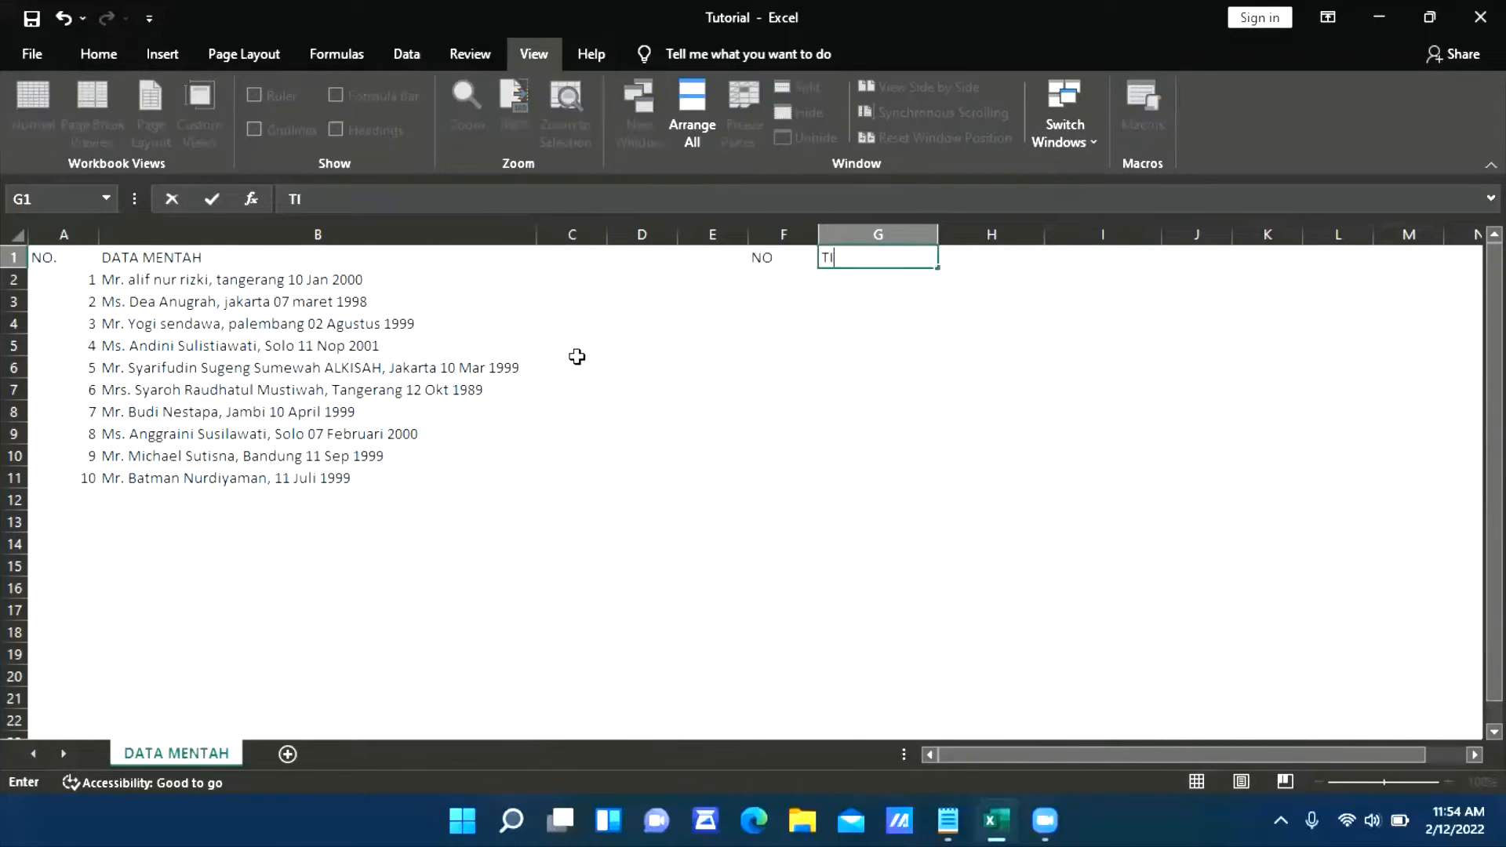
{"action": "type", "text": "TLE"}
{"action": "key", "text": "Return"}
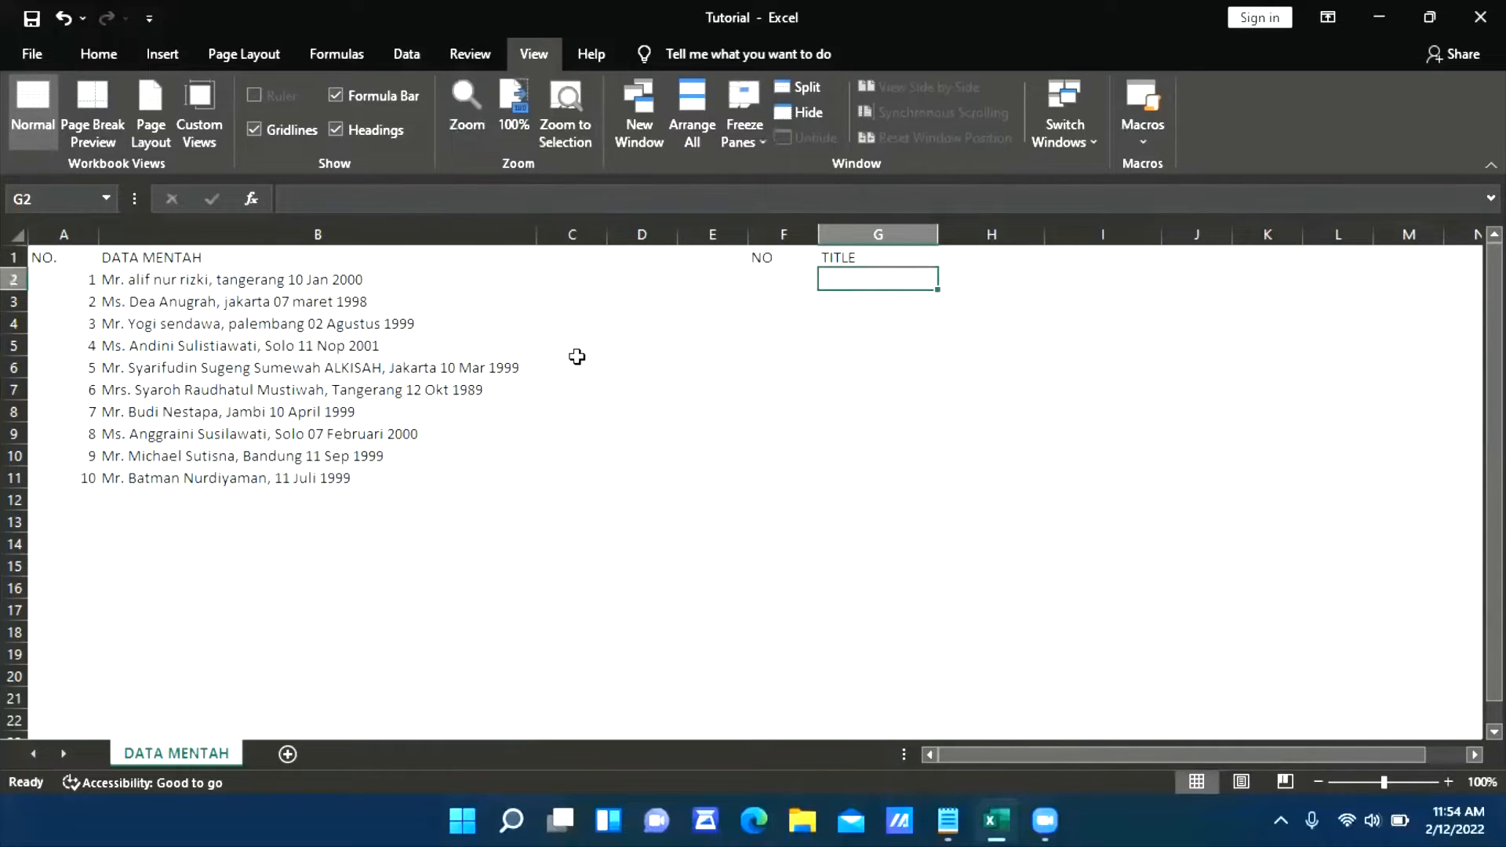
Add the header NAMA LENGKAP in cell H1
{"action": "key", "text": "Right"}
{"action": "key", "text": "Up"}
{"action": "type", "text": "NAMA E"}
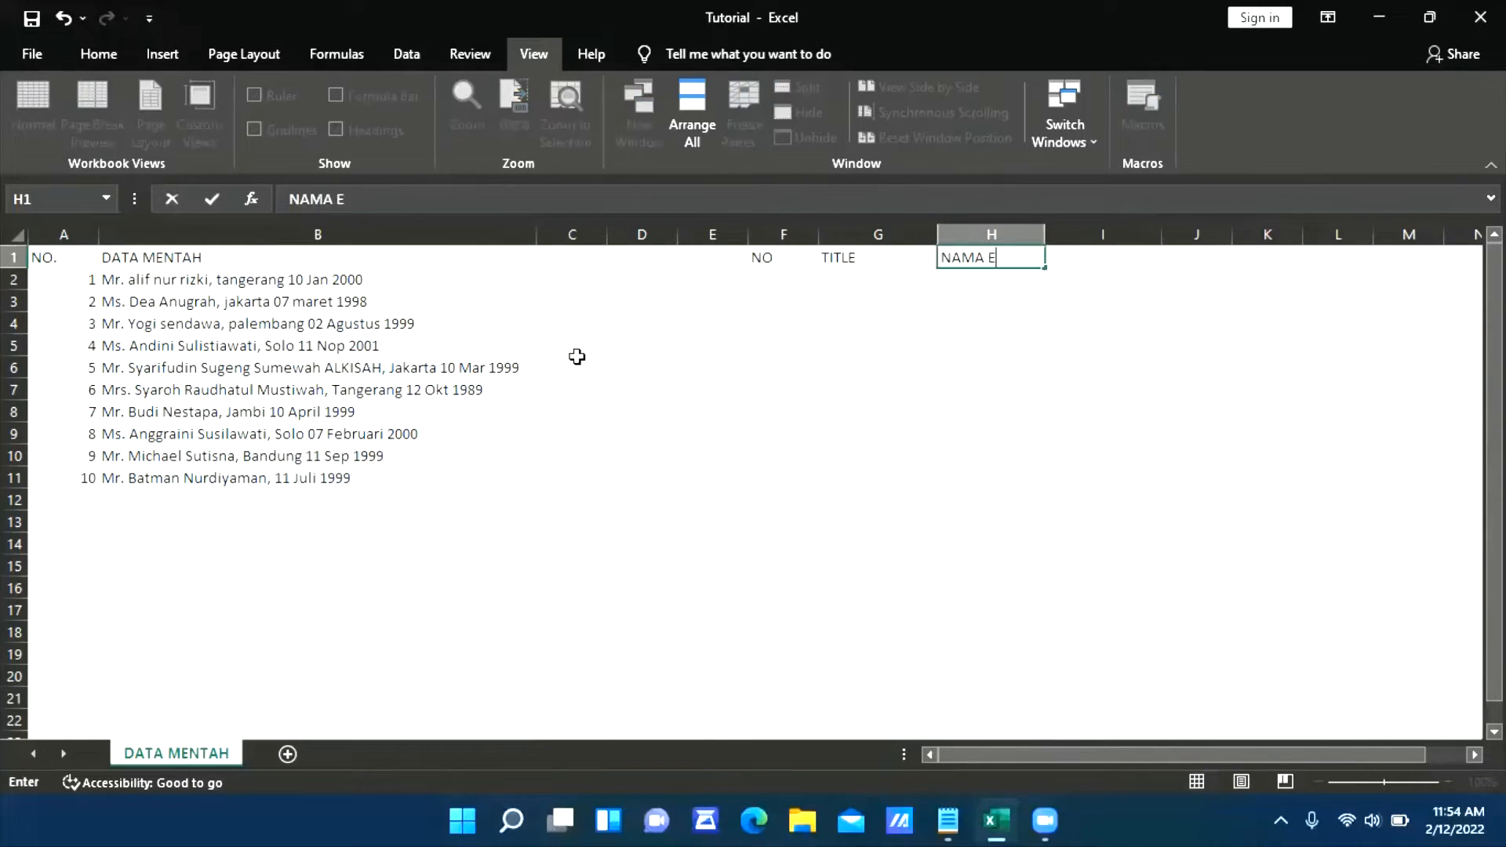
{"action": "key", "text": "BackSpace"}
{"action": "type", "text": "LENGKAP"}
{"action": "key", "text": "Return"}
Add the header TEMPAT LAHIR in cell I1
{"action": "key", "text": "Right"}
{"action": "key", "text": "Up"}
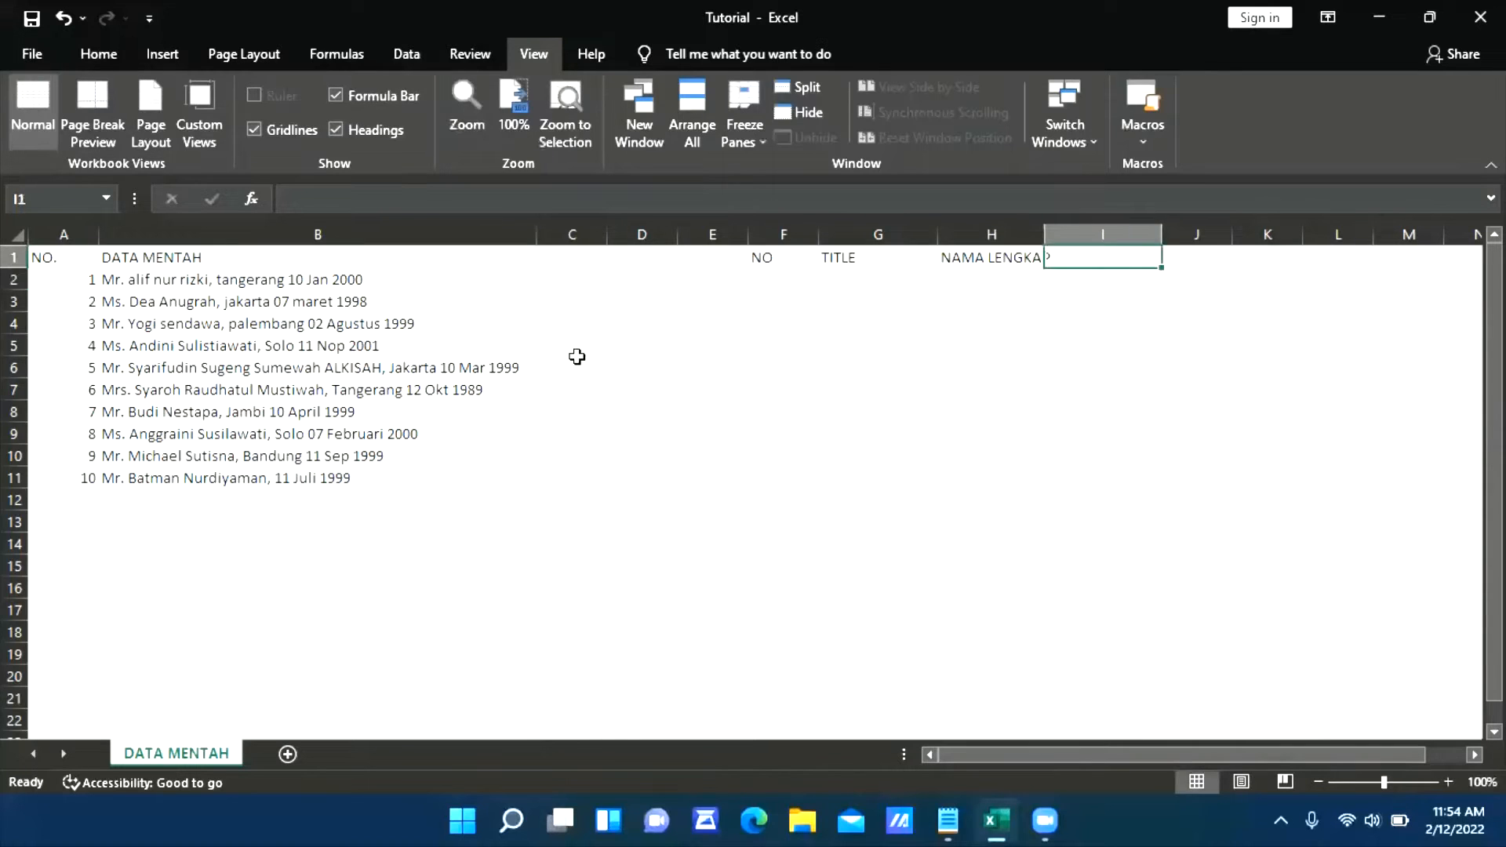
{"action": "type", "text": "TEMPAT "}
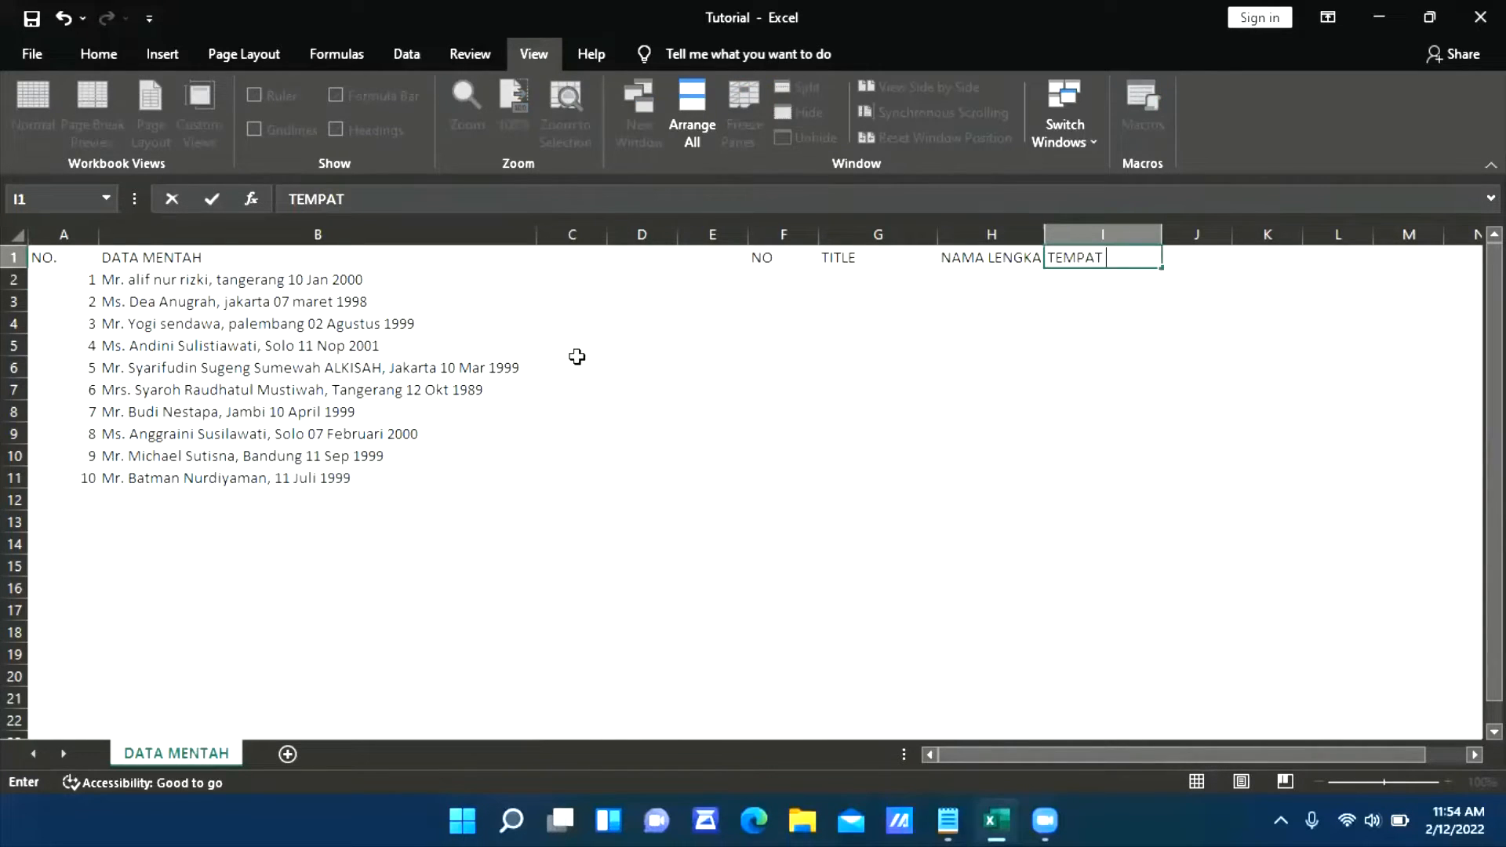
{"action": "type", "text": "LAHIR"}
{"action": "key", "text": "Return"}
Add the header TANGGAL LAHIR in cell J1
{"action": "key", "text": "Right"}
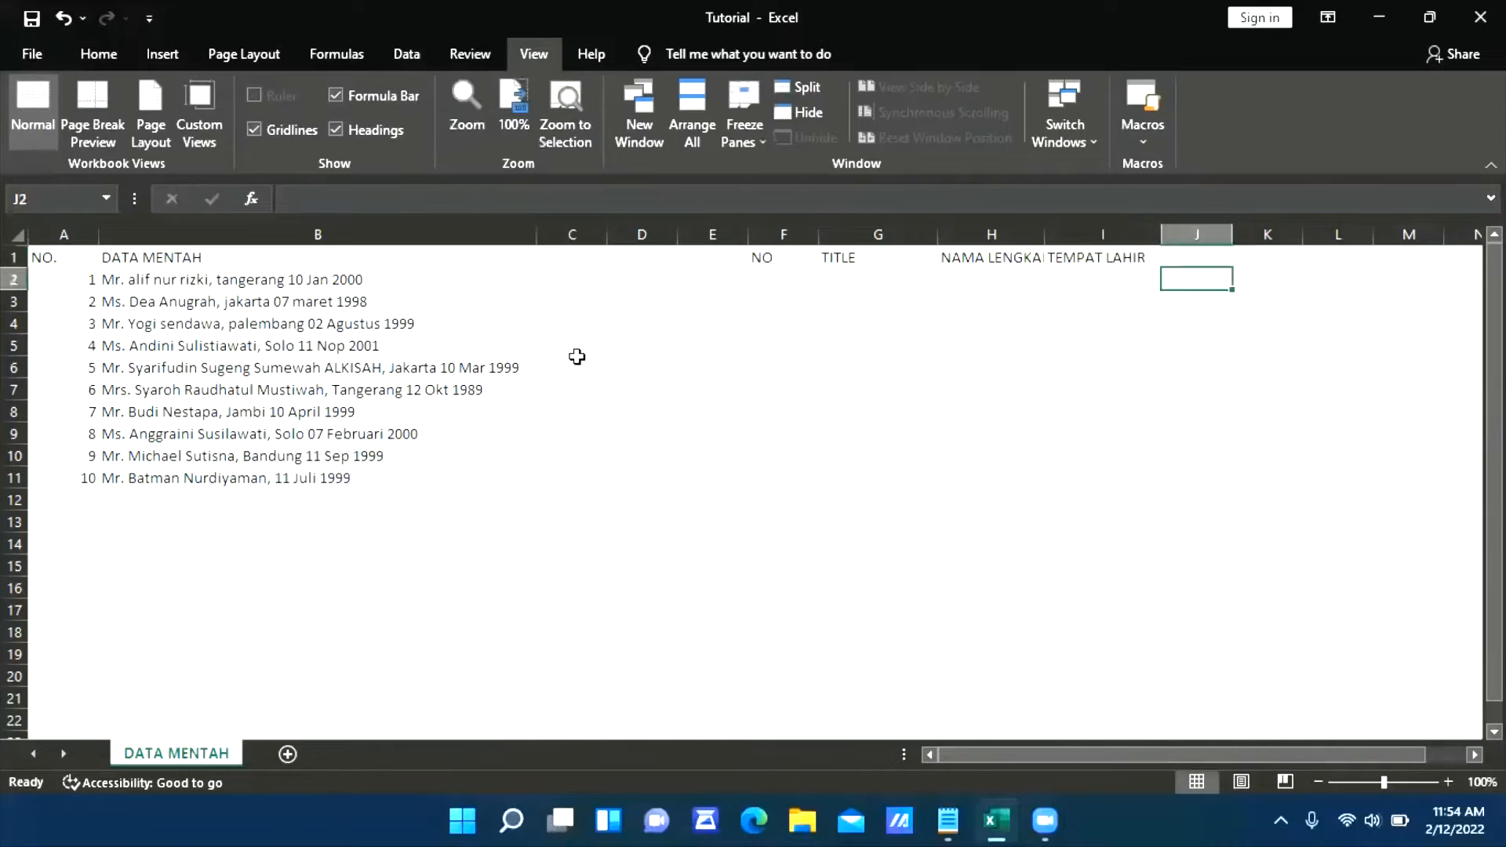
{"action": "key", "text": "Up"}
{"action": "type", "text": "TANGGAL LAHIR"}
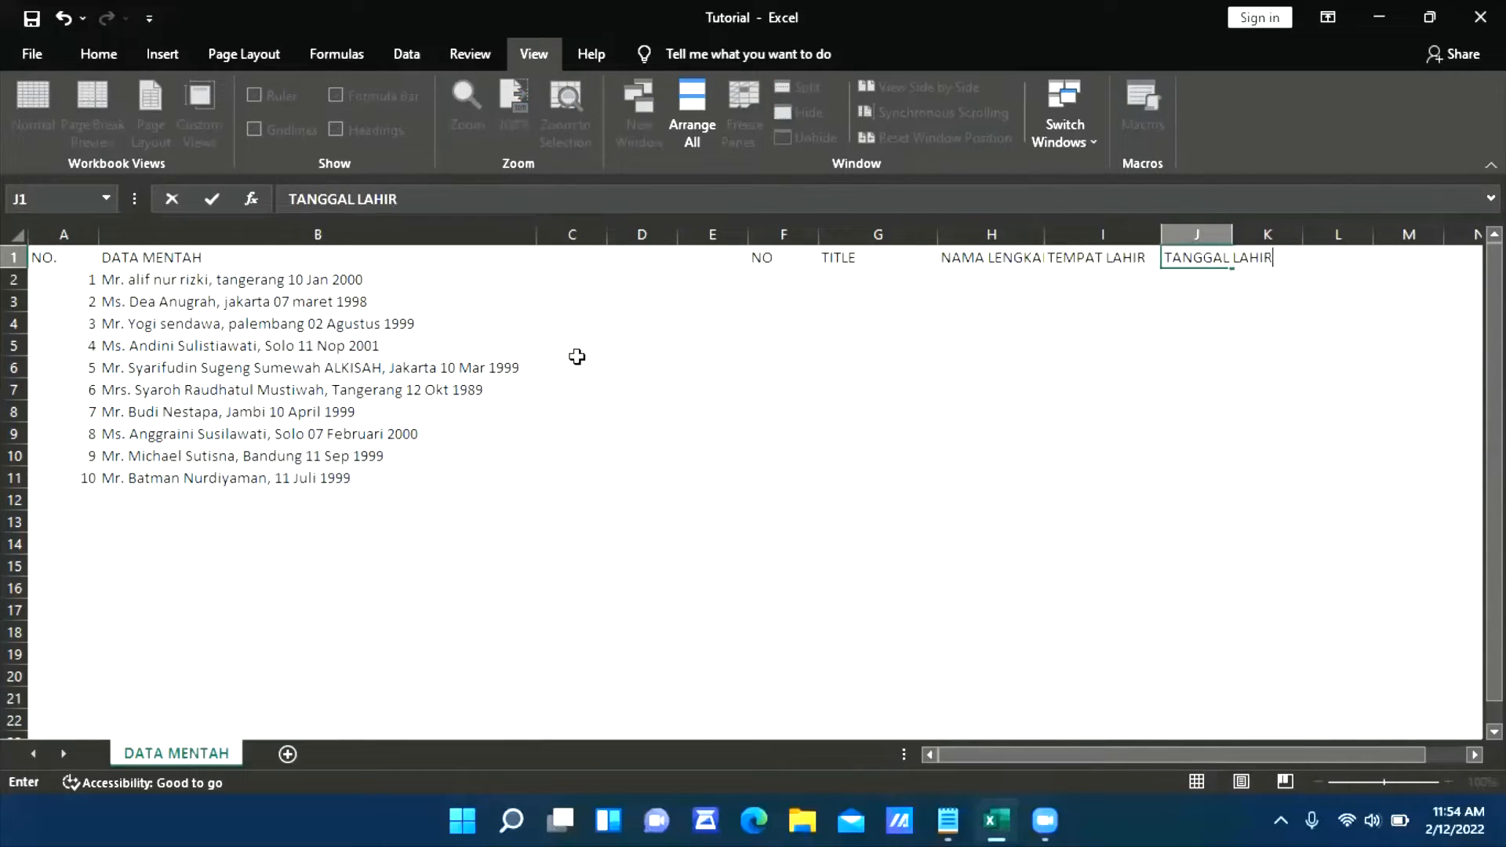
{"action": "key", "text": "Return"}
Compare the raw entries in column B with the new headers and check their inconsistent capitalization
{"action": "left_click", "coordinate": [372, 328]}
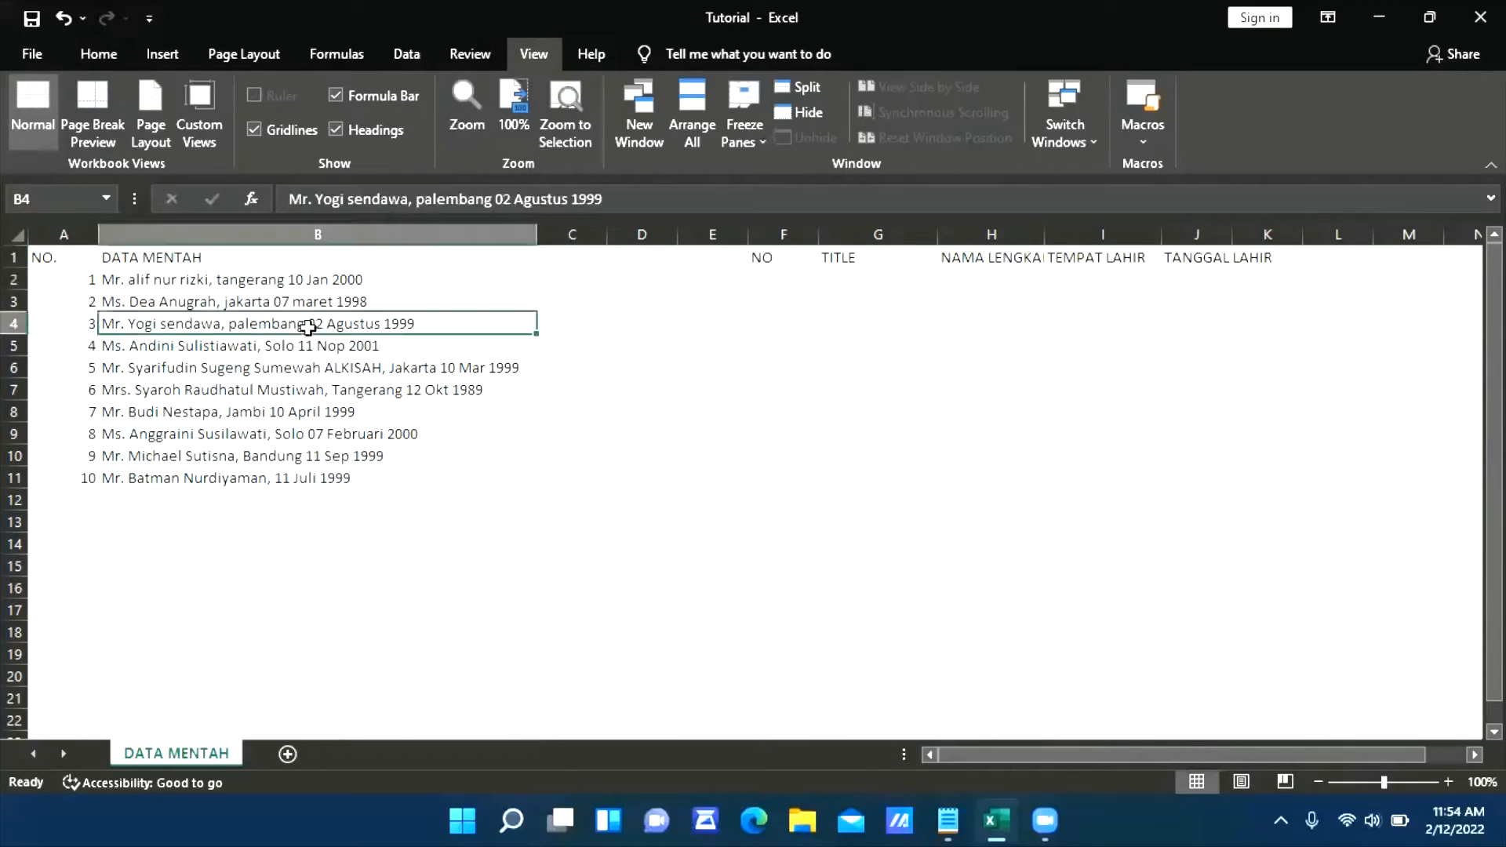
{"action": "left_click", "coordinate": [838, 276]}
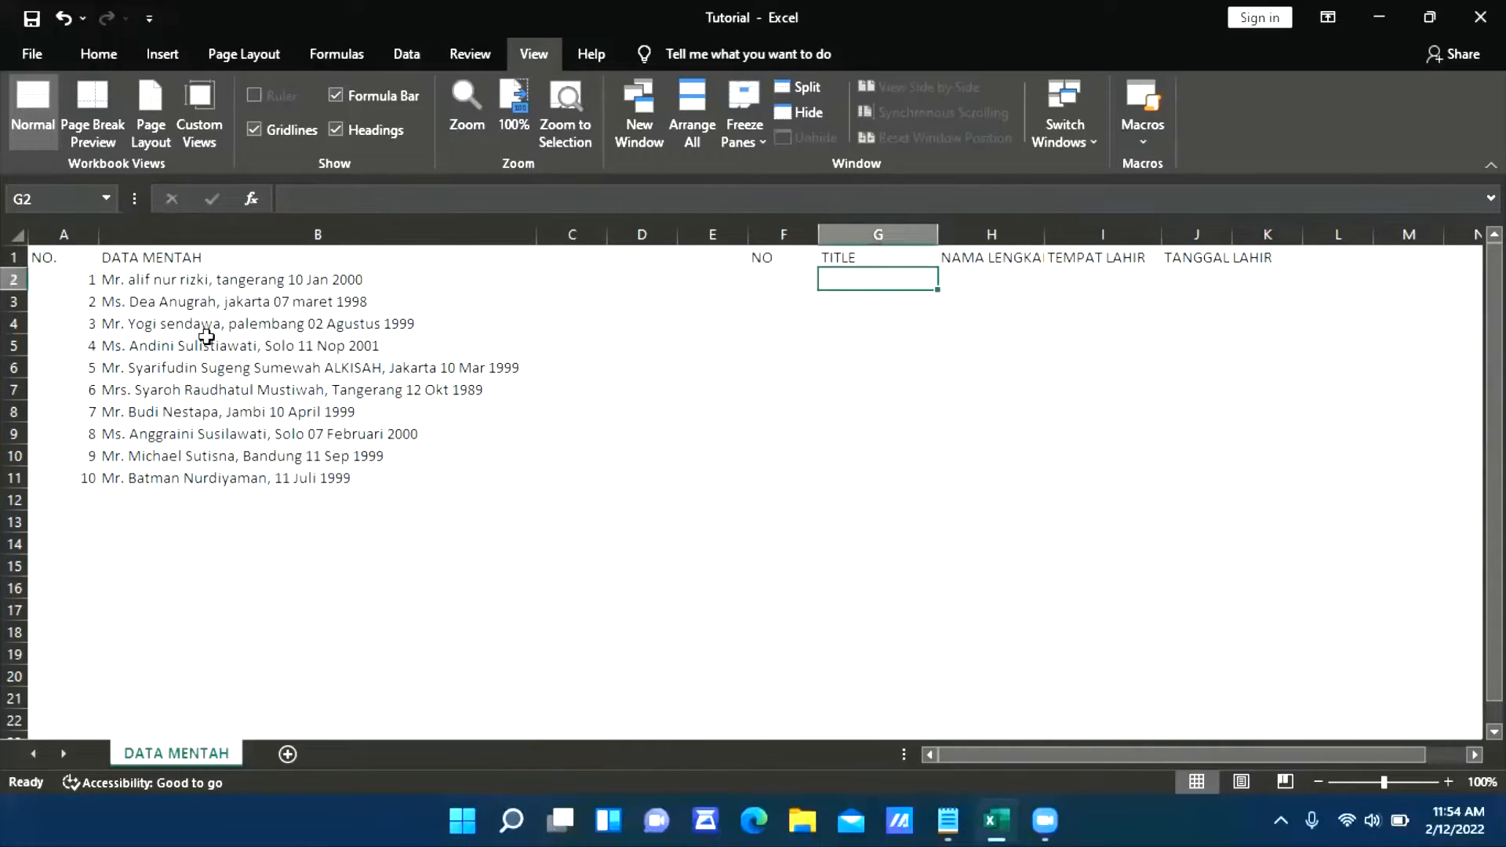
{"action": "left_click", "coordinate": [169, 284]}
{"action": "left_click", "coordinate": [871, 267]}
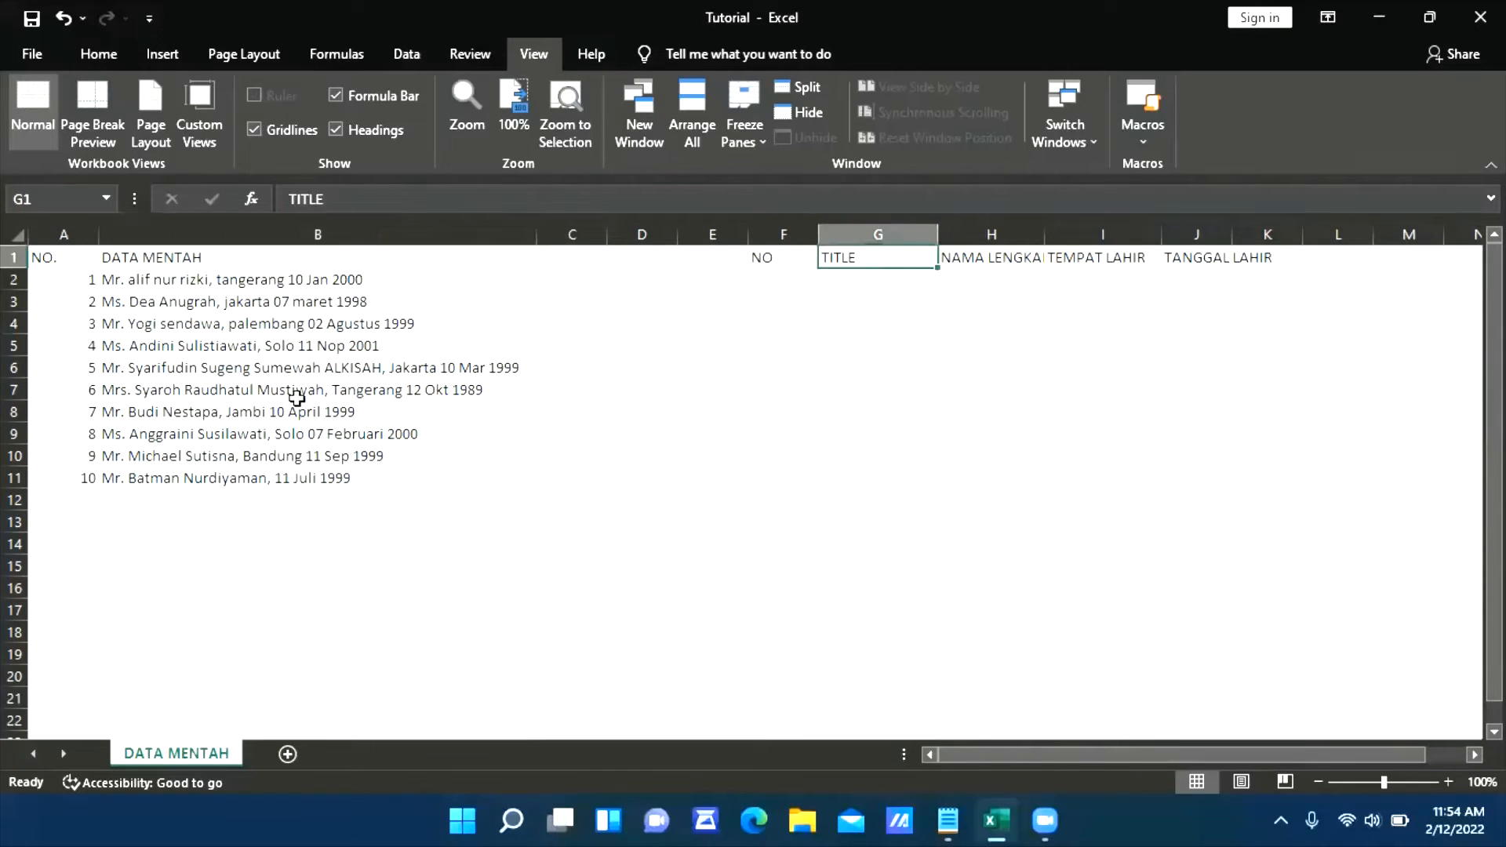
{"action": "left_click", "coordinate": [205, 284]}
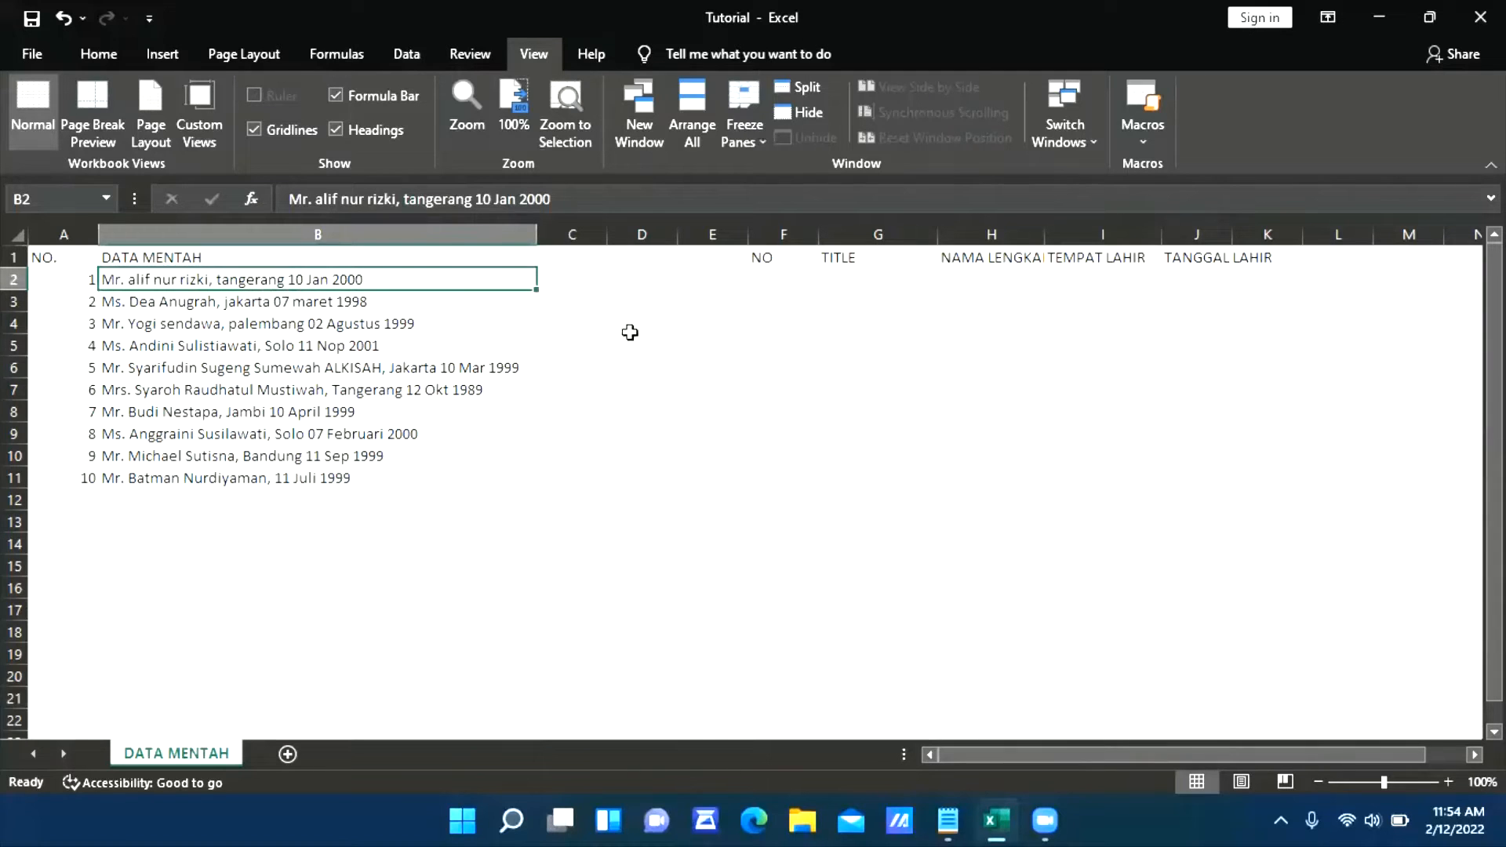
{"action": "left_click", "coordinate": [691, 362]}
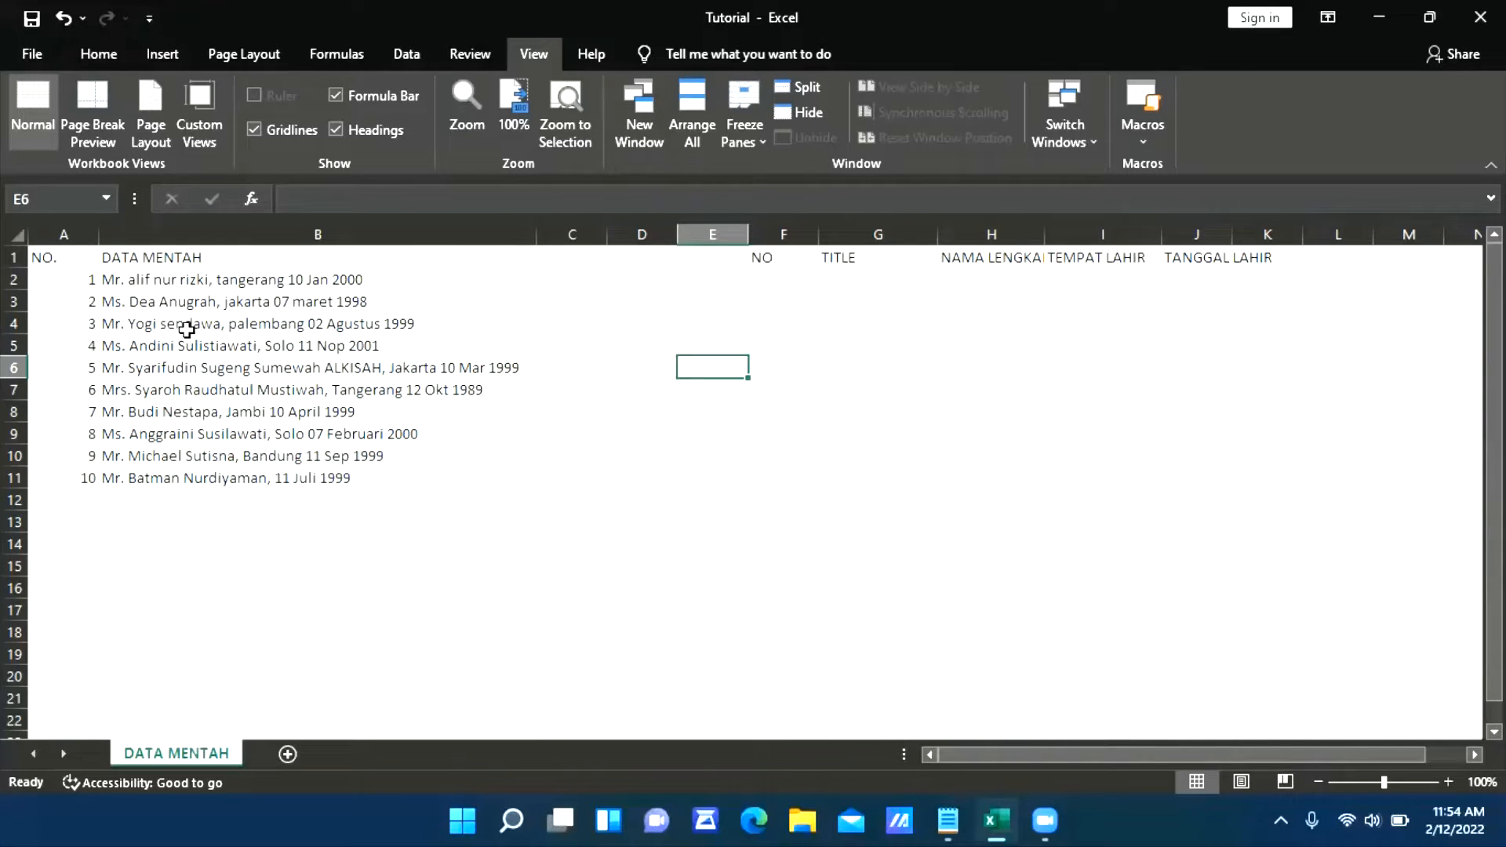
{"action": "left_click", "coordinate": [124, 285]}
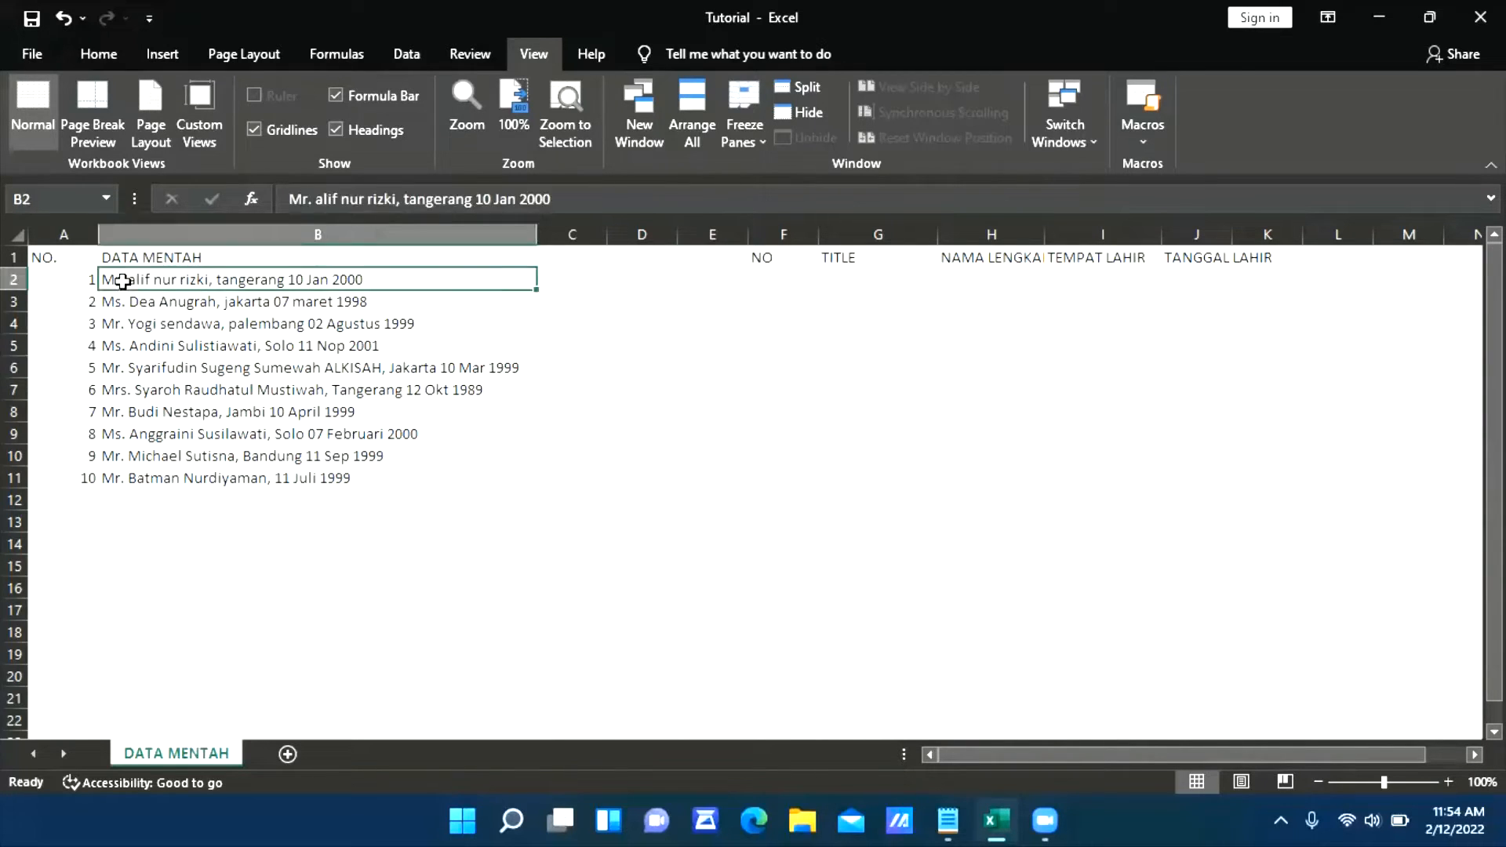
{"action": "left_click", "coordinate": [135, 366]}
{"action": "left_click", "coordinate": [146, 307]}
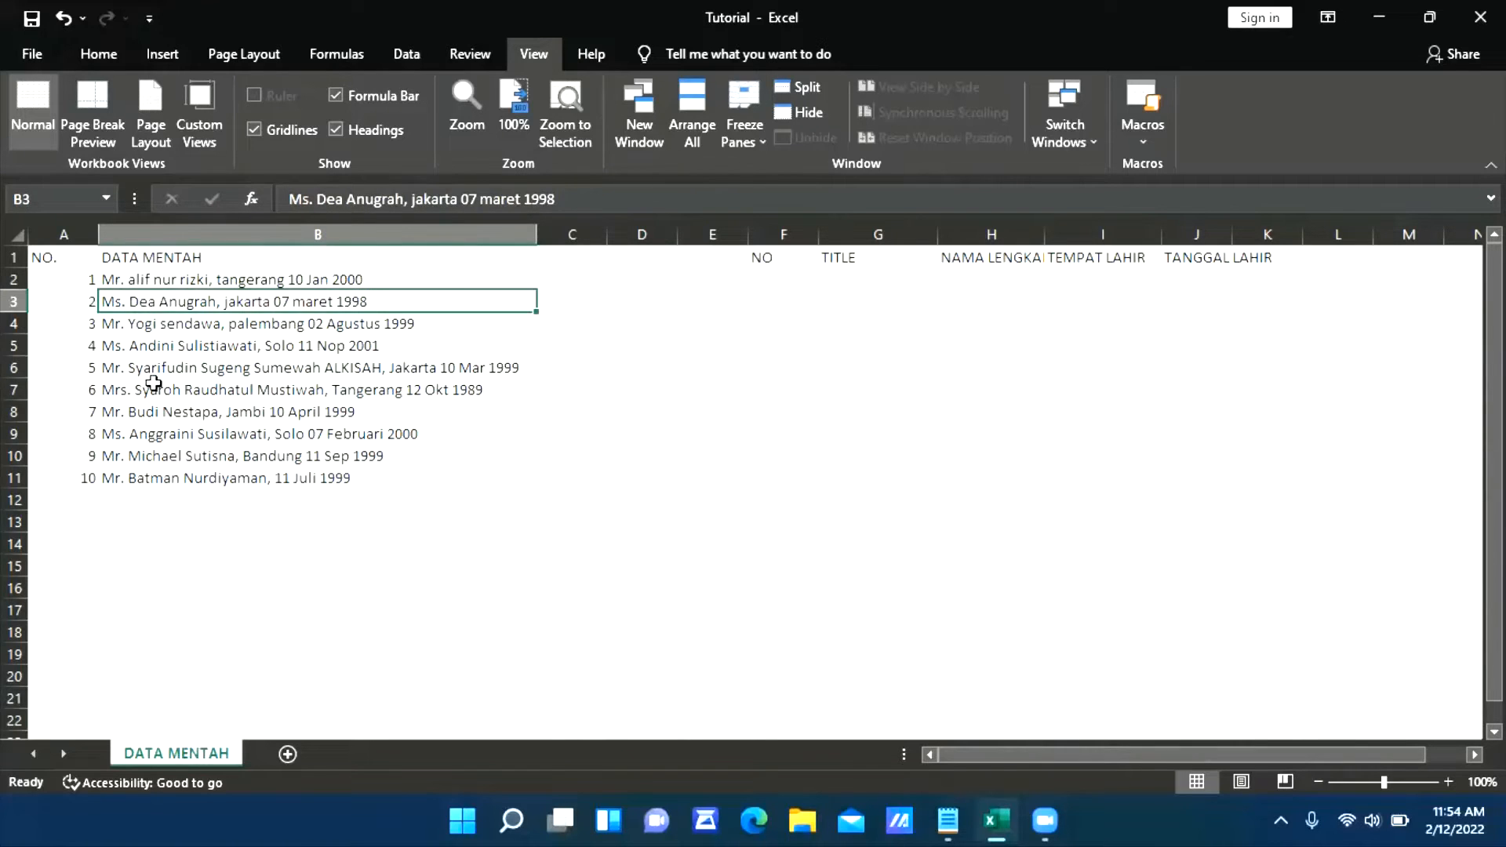
{"action": "left_click", "coordinate": [153, 384]}
{"action": "left_click", "coordinate": [151, 459]}
{"action": "left_click", "coordinate": [163, 352]}
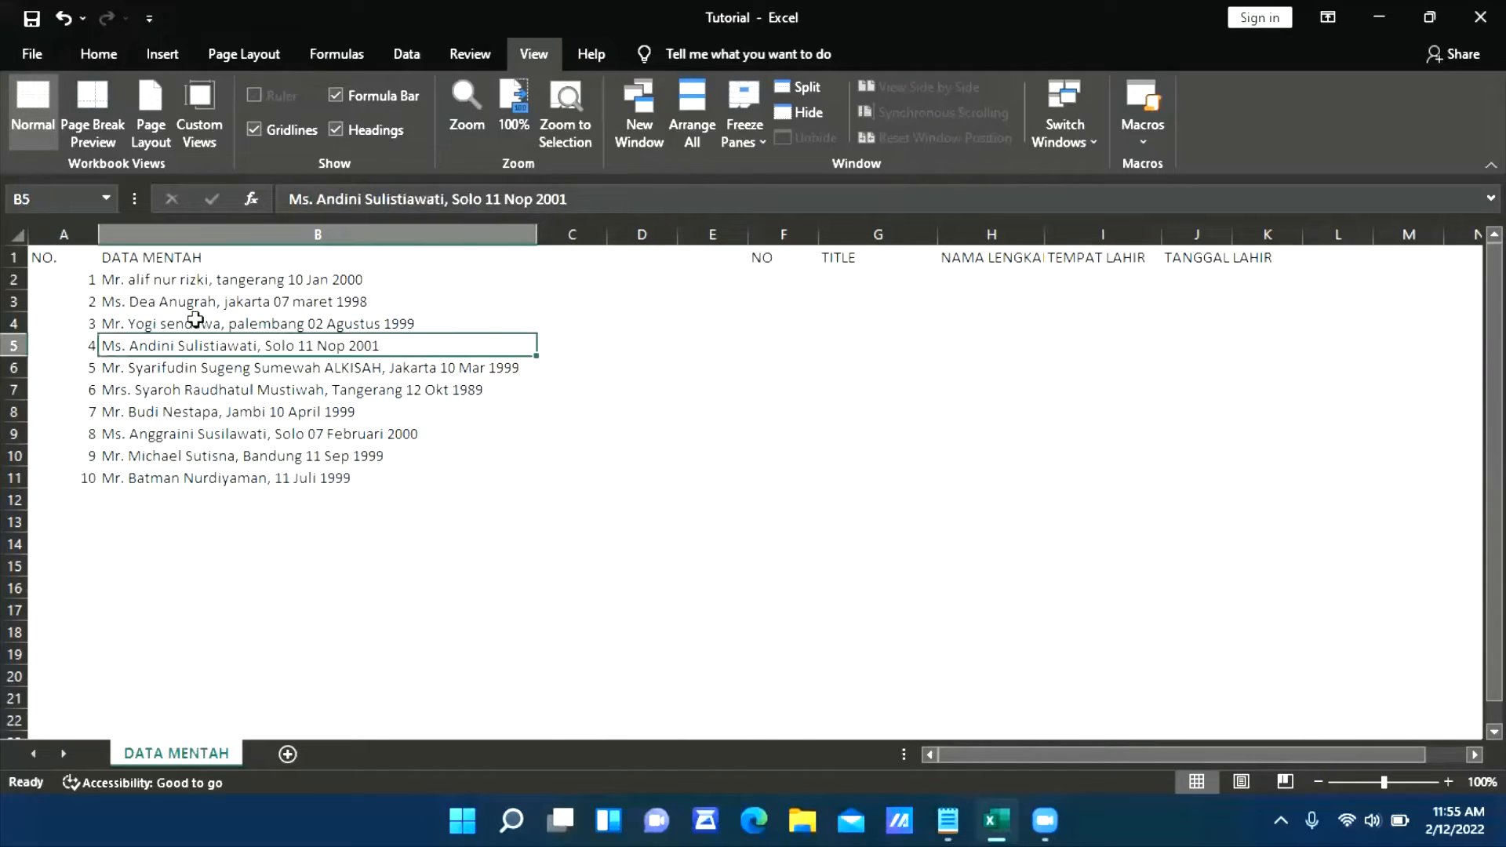
{"action": "left_click", "coordinate": [206, 299]}
Enter the formula =UPPER(B2) in cell C2 to convert the first raw entry to uppercase
{"action": "left_click", "coordinate": [247, 279]}
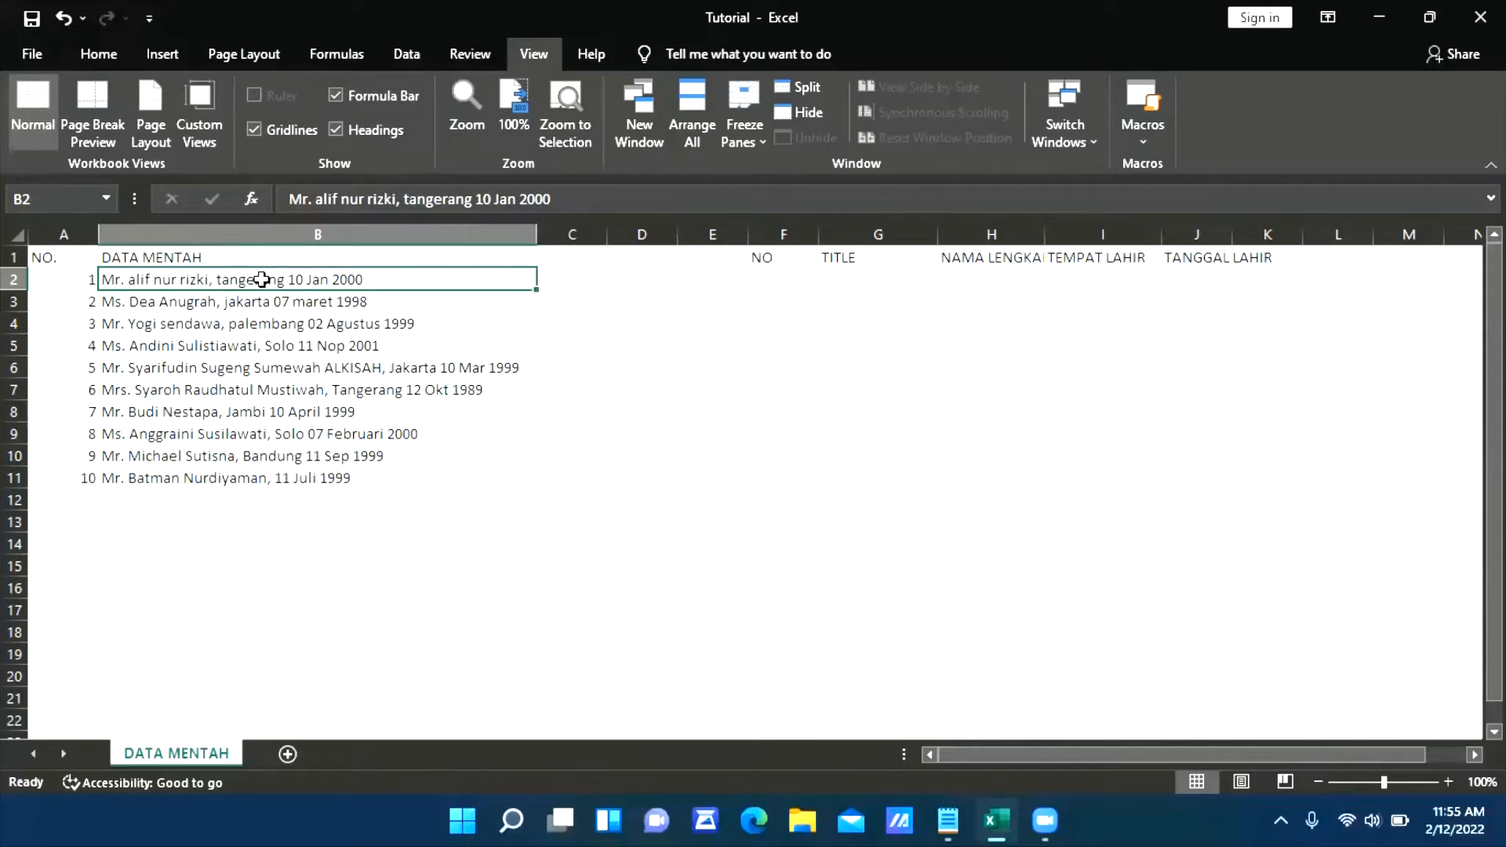
{"action": "key", "text": "Right"}
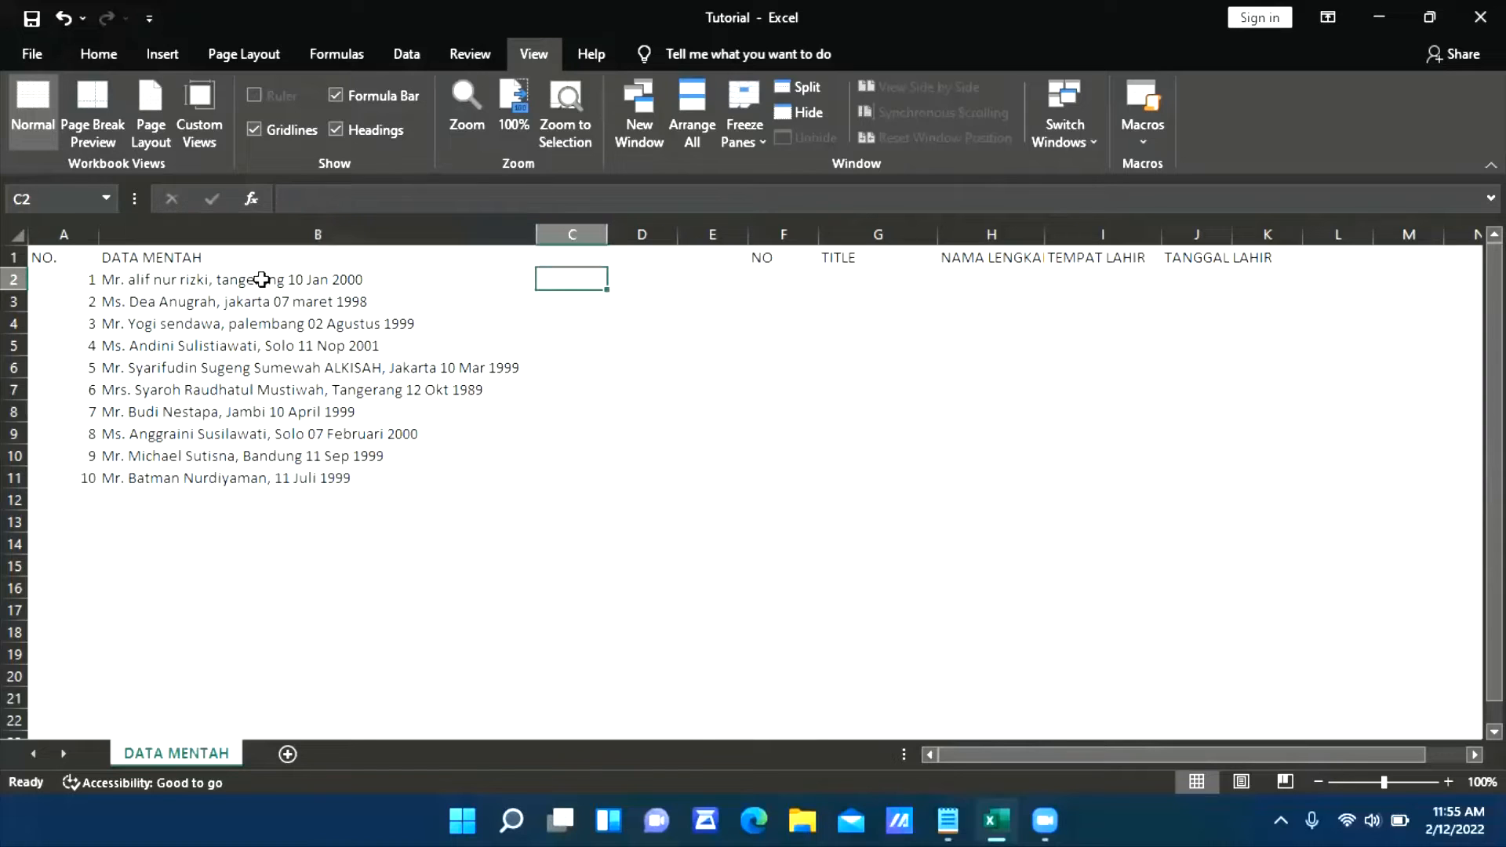
{"action": "type", "text": "="}
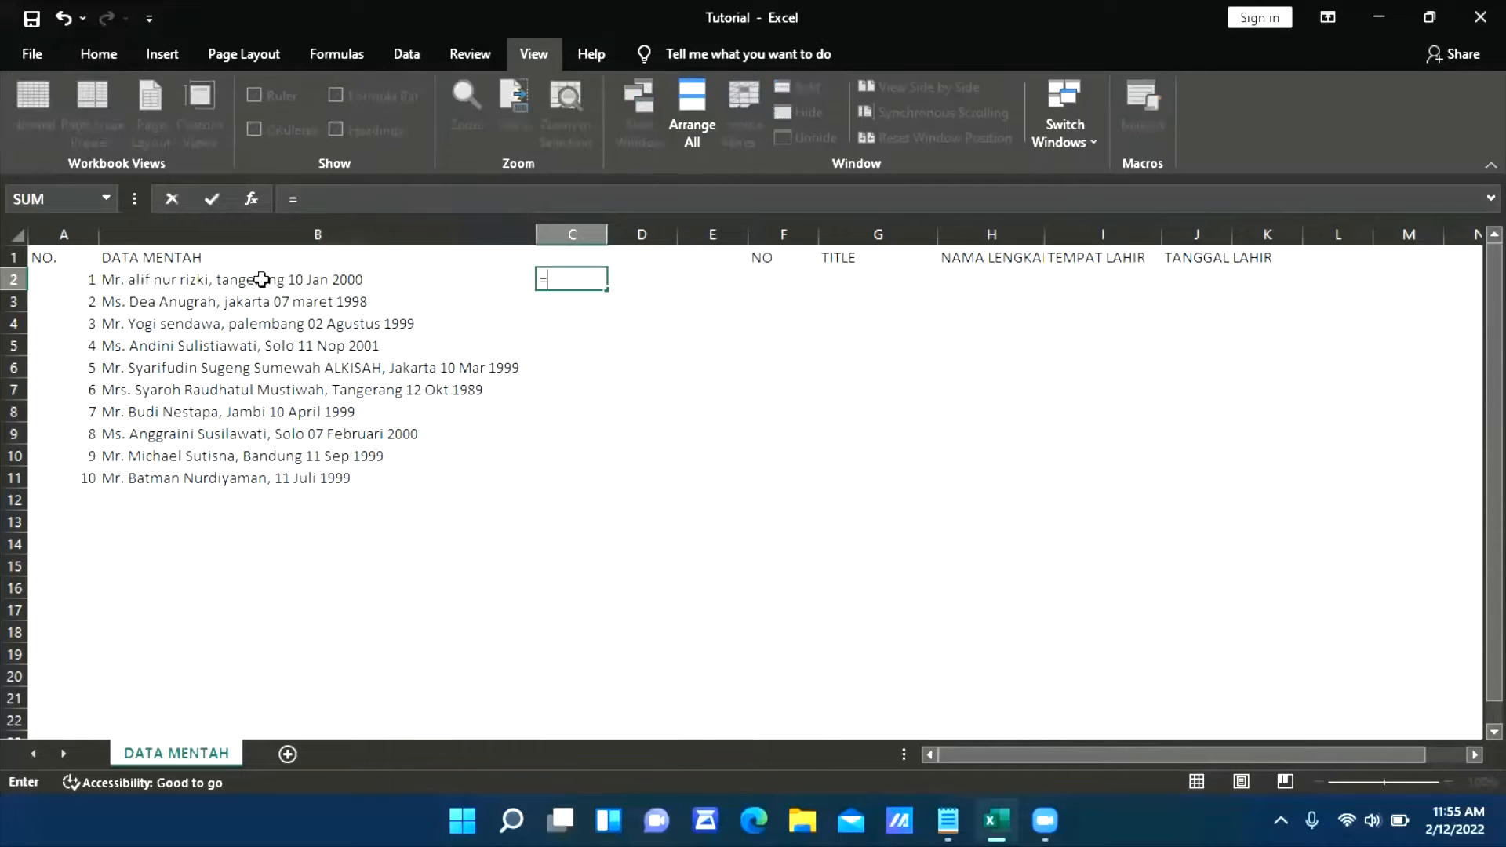
{"action": "type", "text": "u"}
{"action": "key", "text": "BackSpace"}
{"action": "type", "text": "U"}
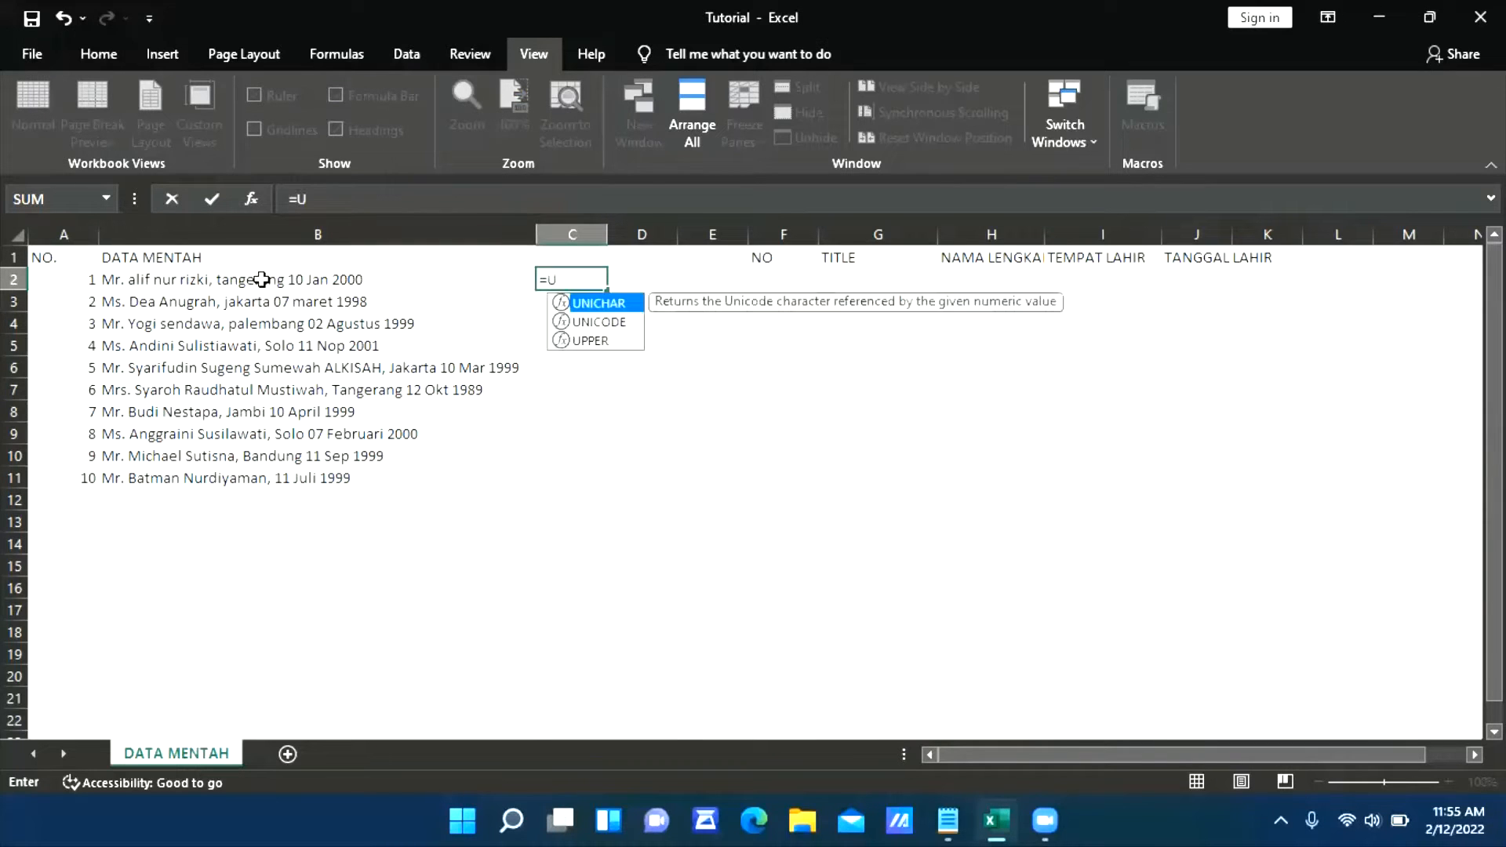
{"action": "type", "text": "PP"}
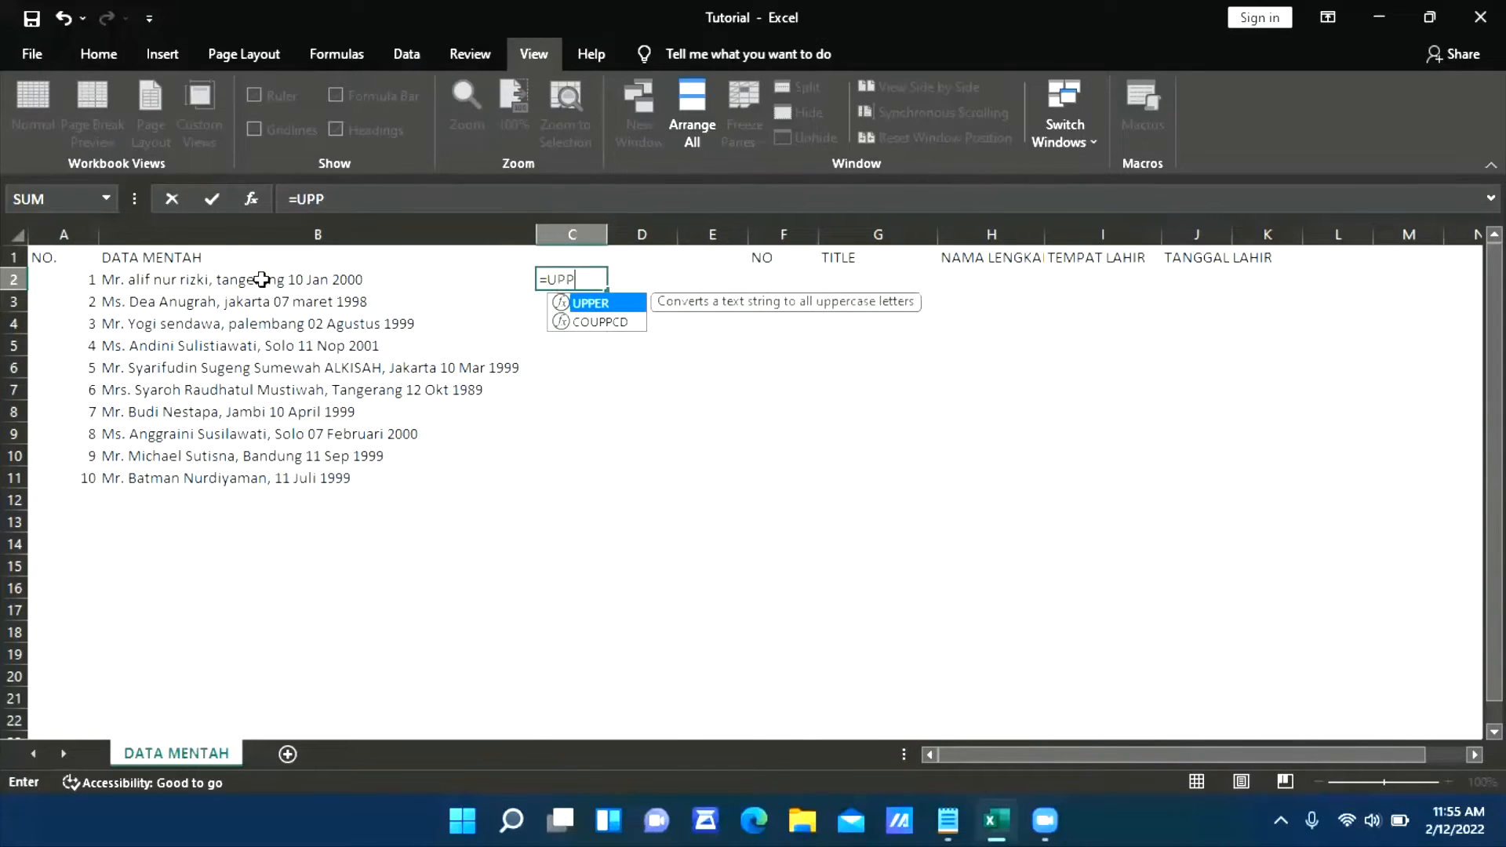
{"action": "type", "text": "ER("}
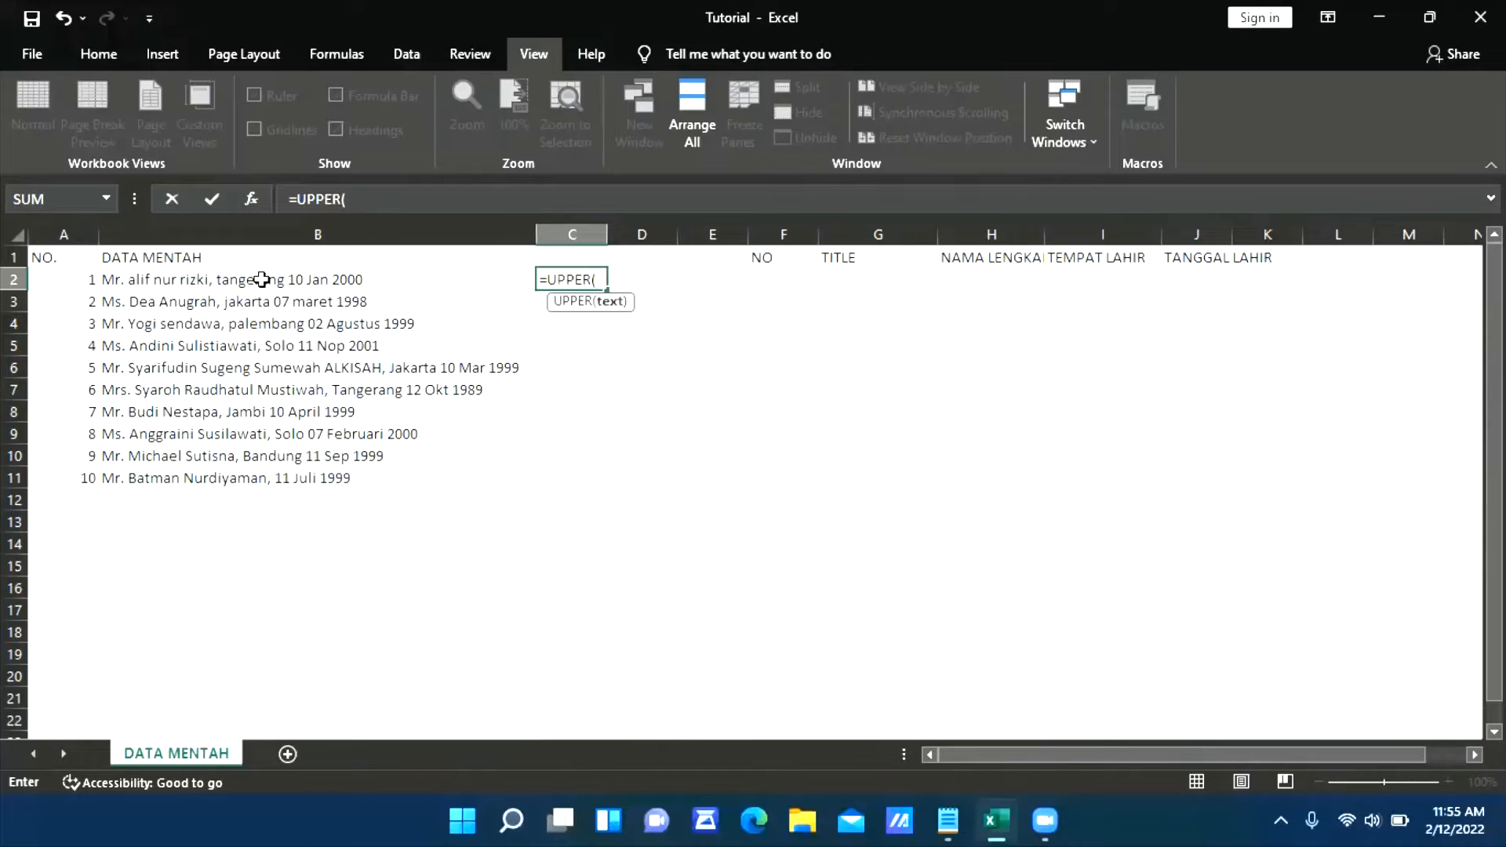
{"action": "left_click", "coordinate": [261, 279]}
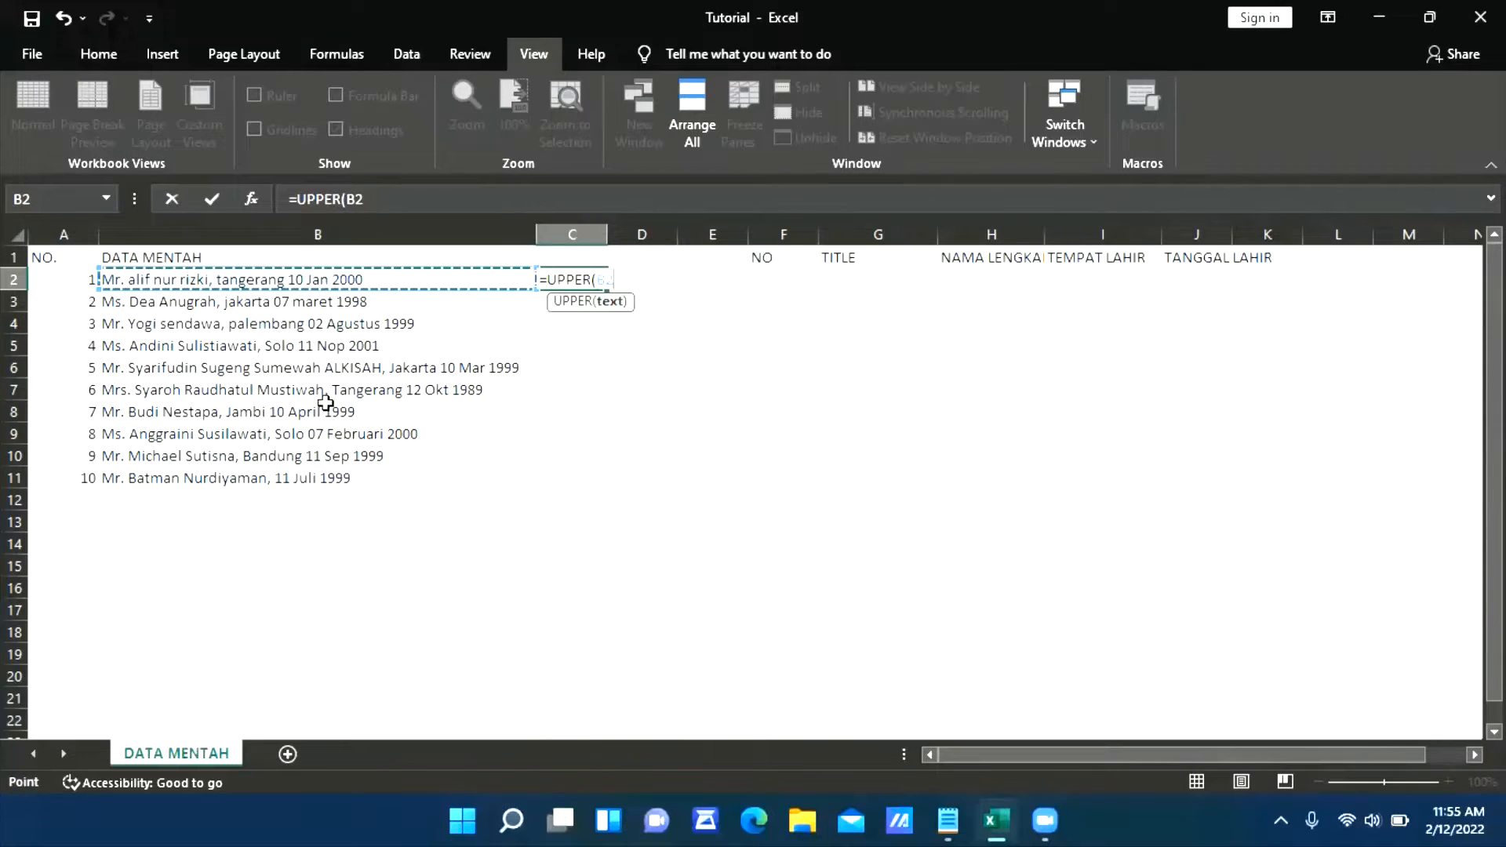
{"action": "type", "text": ")"}
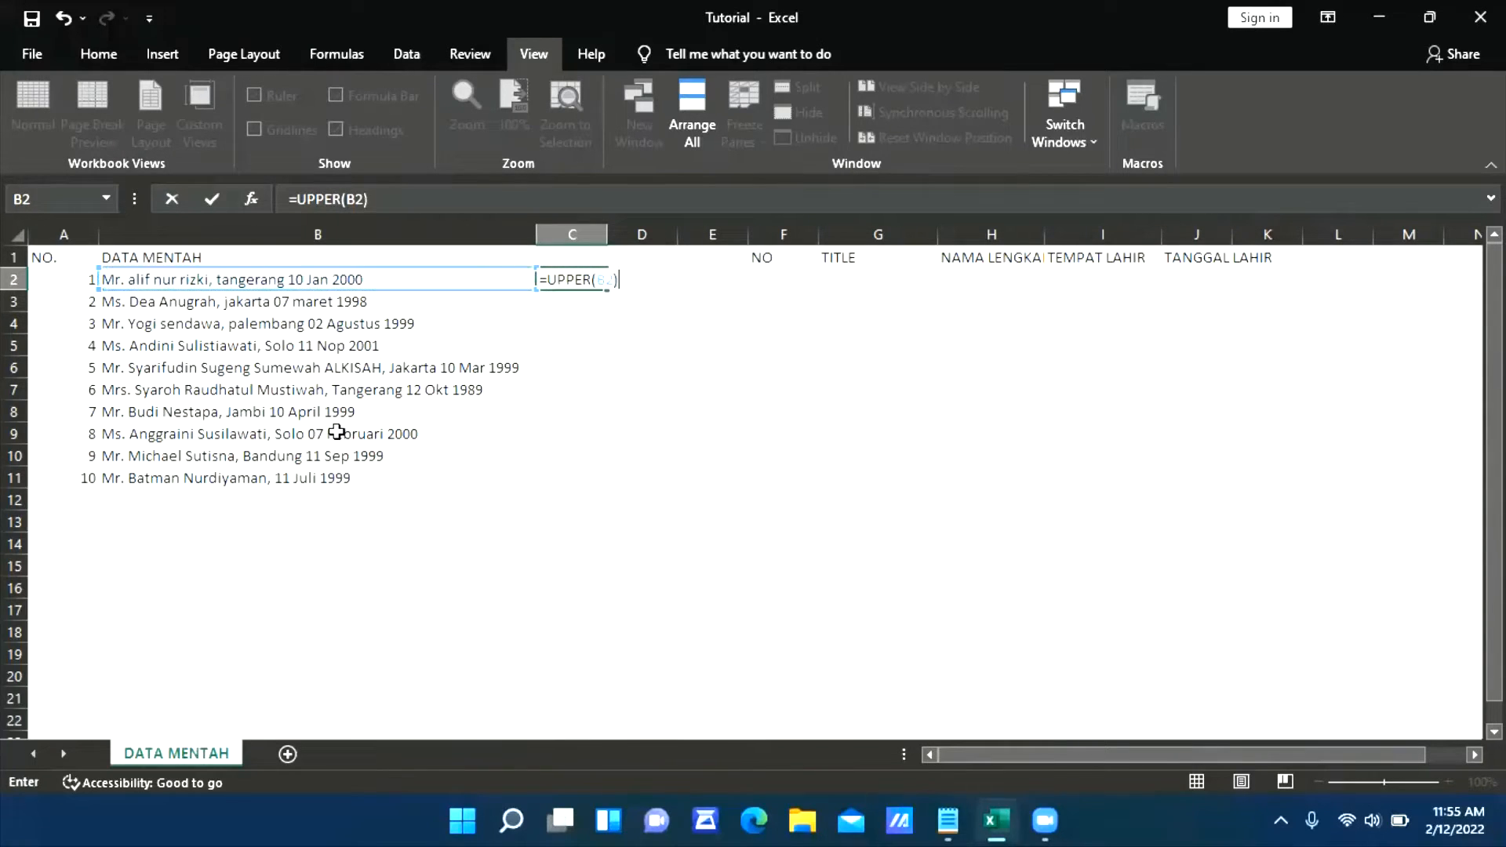
{"action": "key", "text": "Return"}
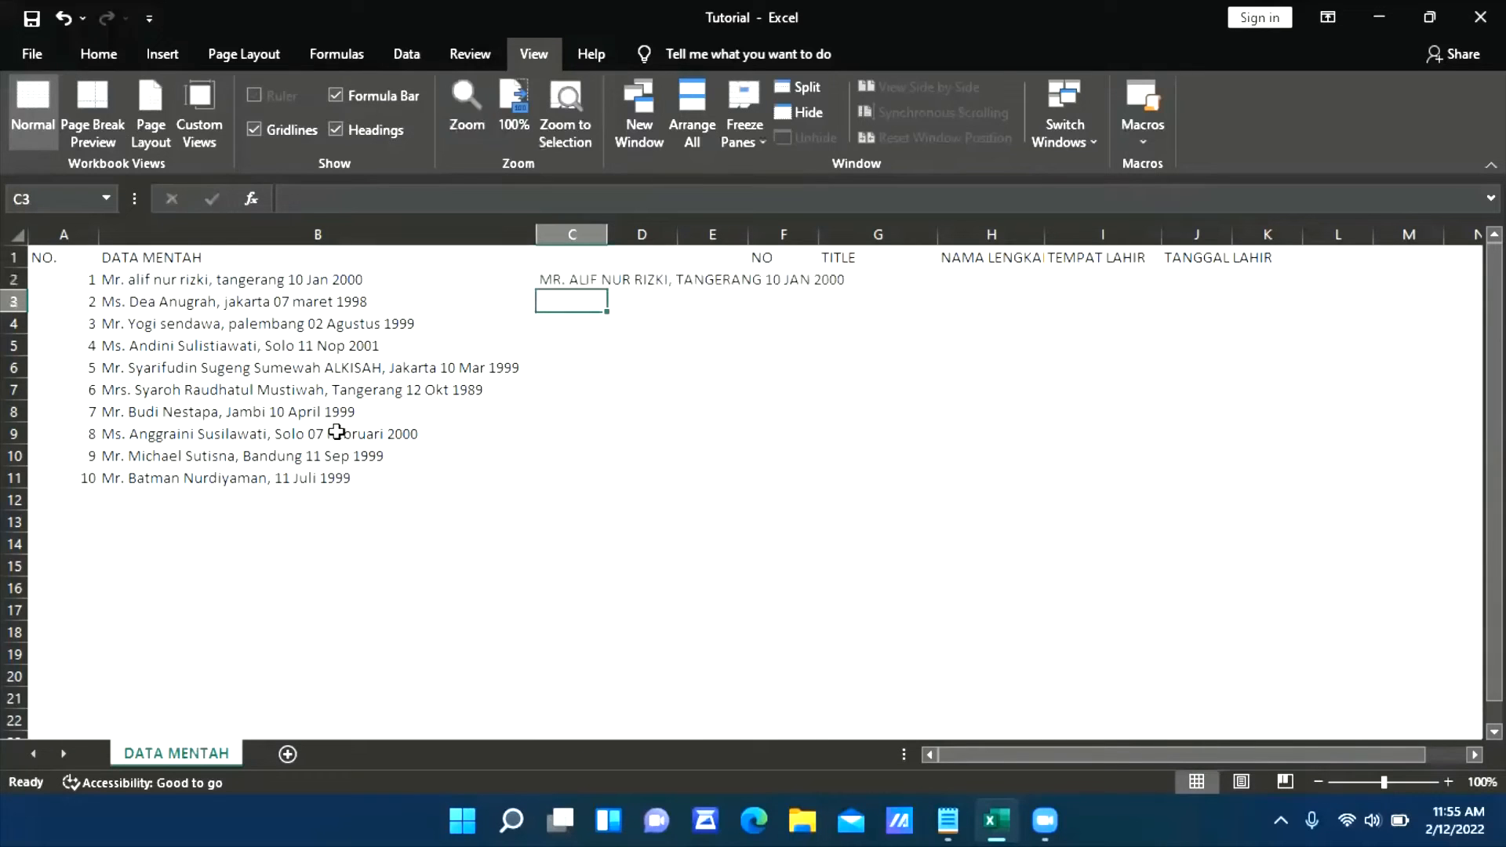
{"action": "left_click", "coordinate": [584, 281]}
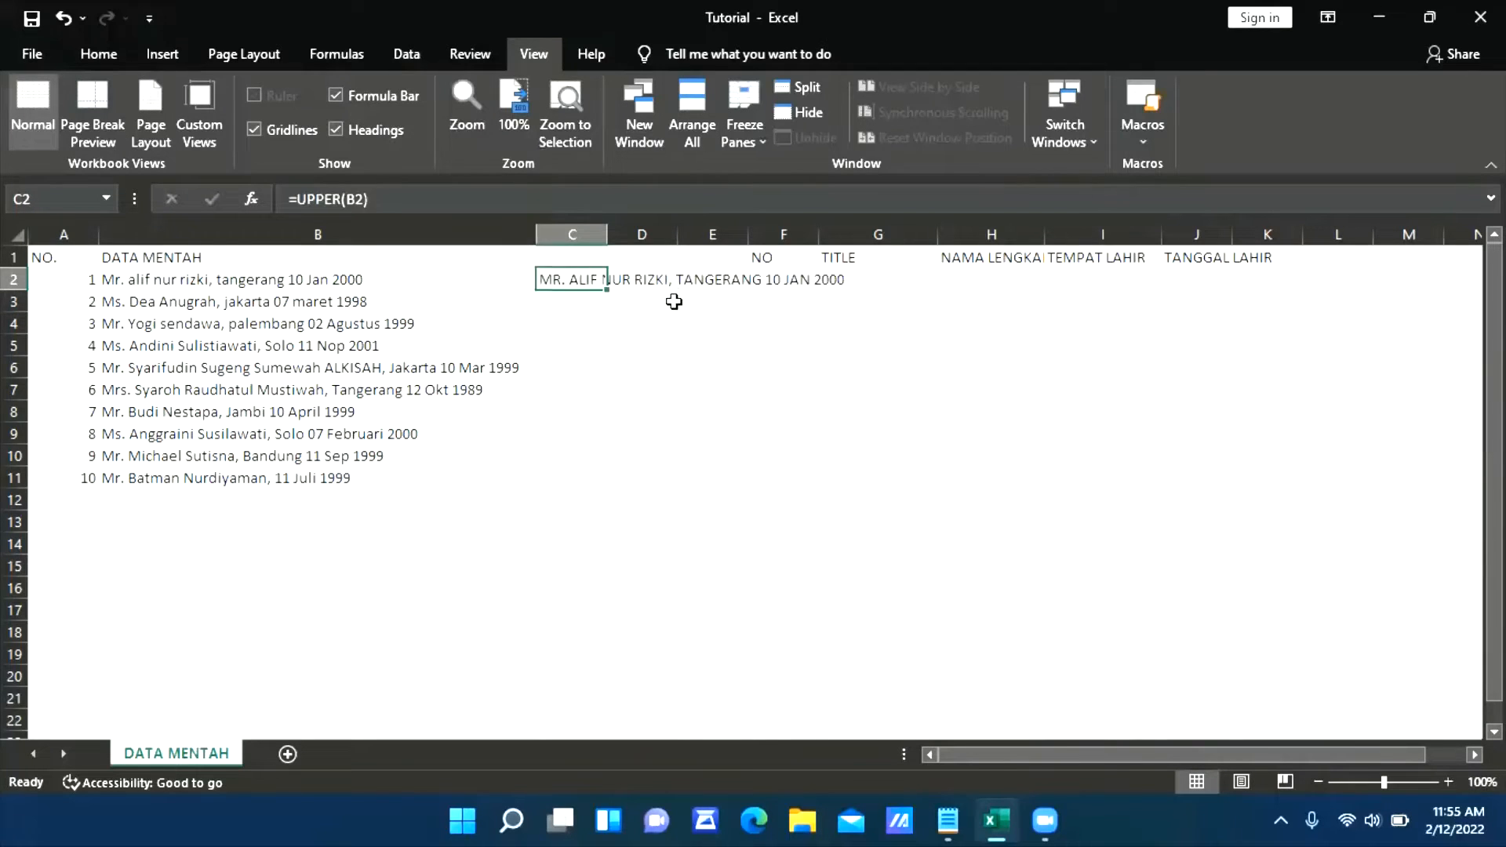
{"action": "left_click", "coordinate": [671, 301]}
{"action": "left_click", "coordinate": [870, 282]}
{"action": "left_click", "coordinate": [585, 338]}
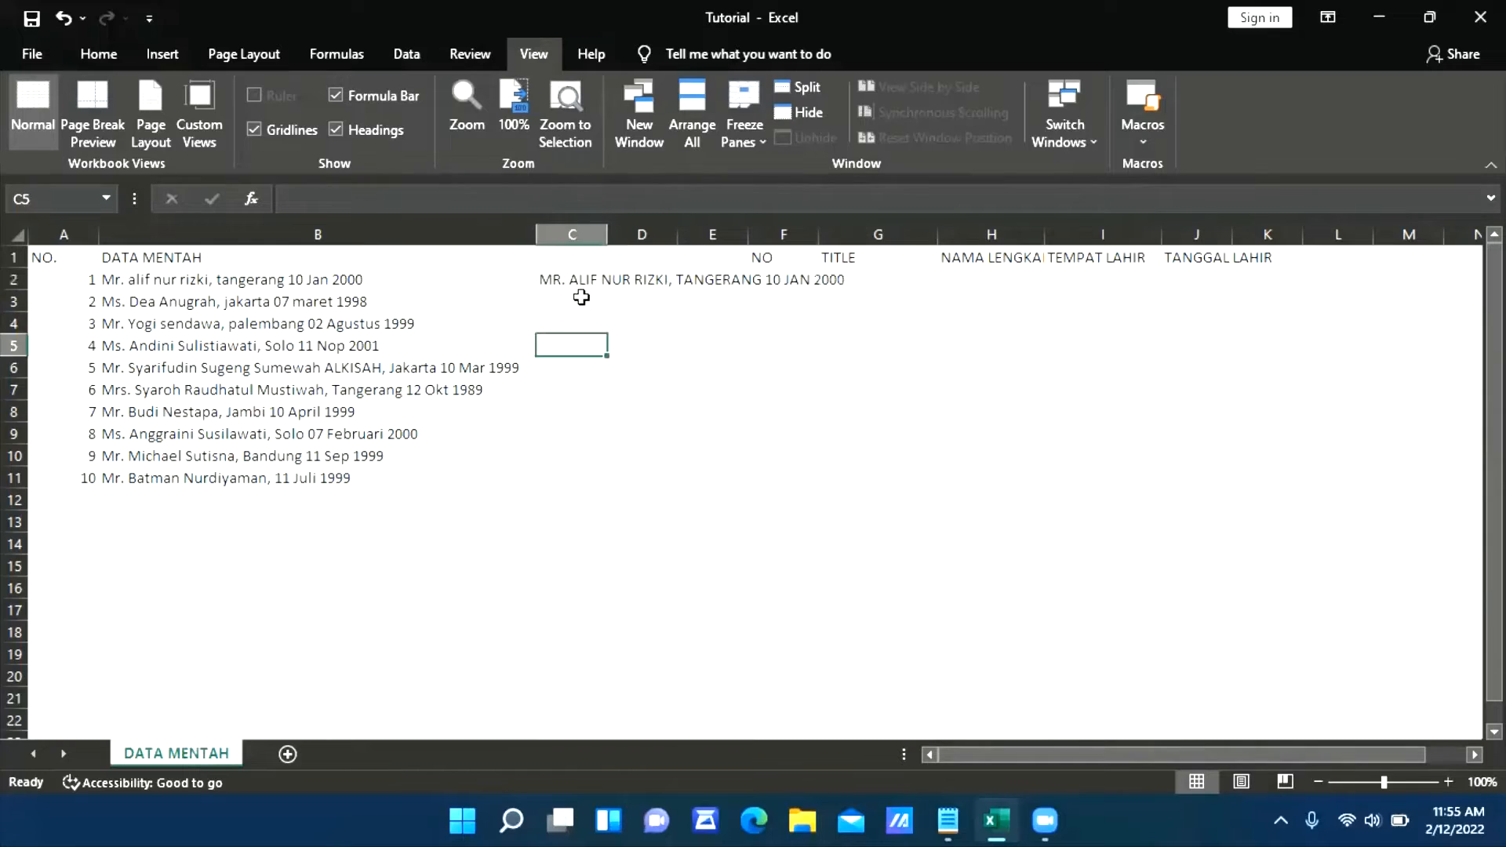
{"action": "left_click", "coordinate": [578, 287]}
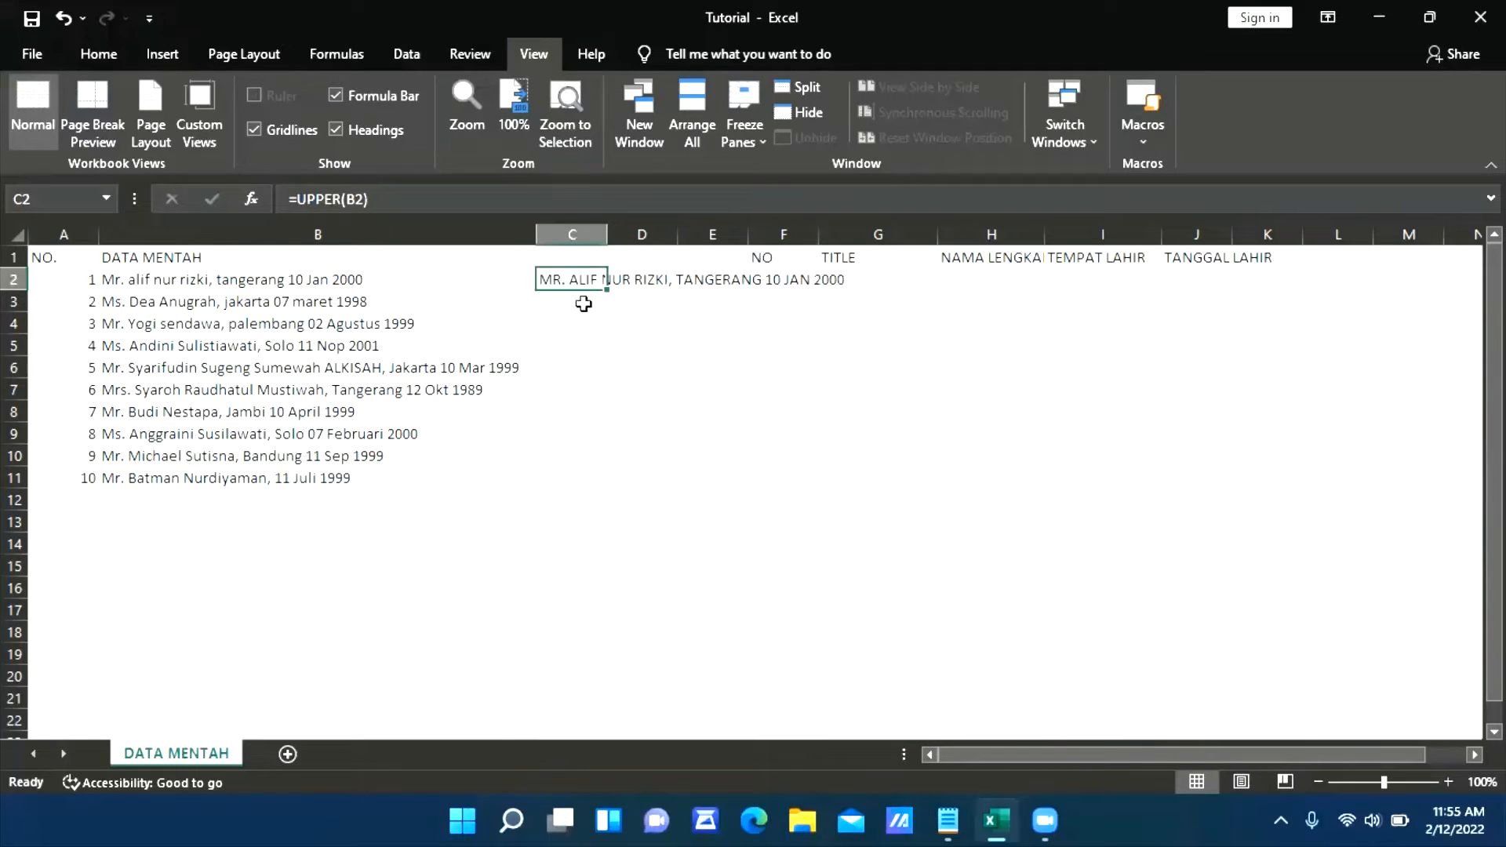
{"action": "left_click", "coordinate": [1002, 360]}
Try filling the UPPER formula from C2 down through C11 automatically, and undo the fill
{"action": "left_click", "coordinate": [572, 284]}
{"action": "double_click", "coordinate": [608, 290]}
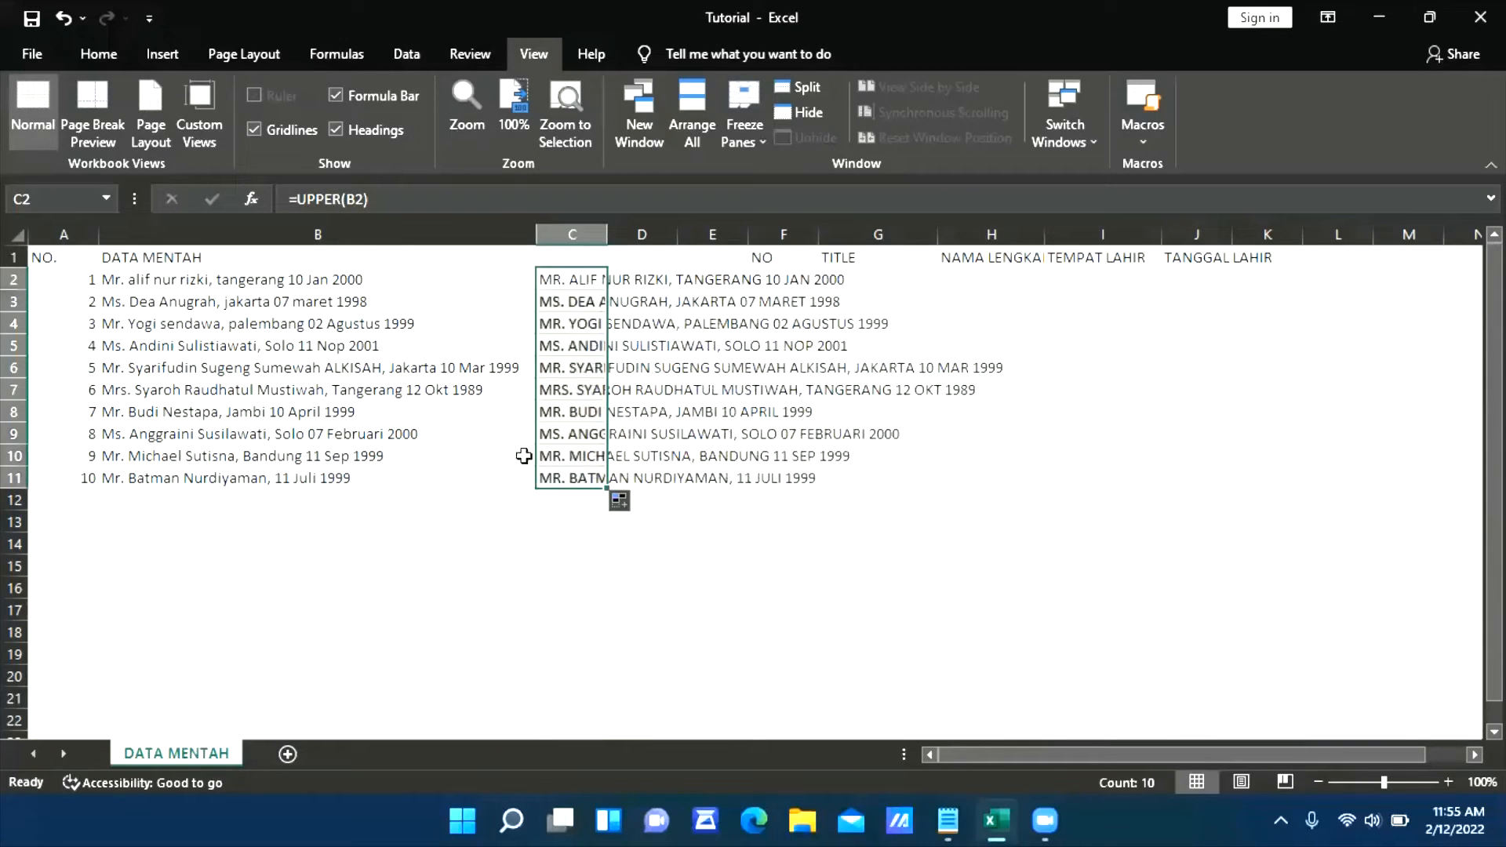
{"action": "left_click", "coordinate": [524, 517]}
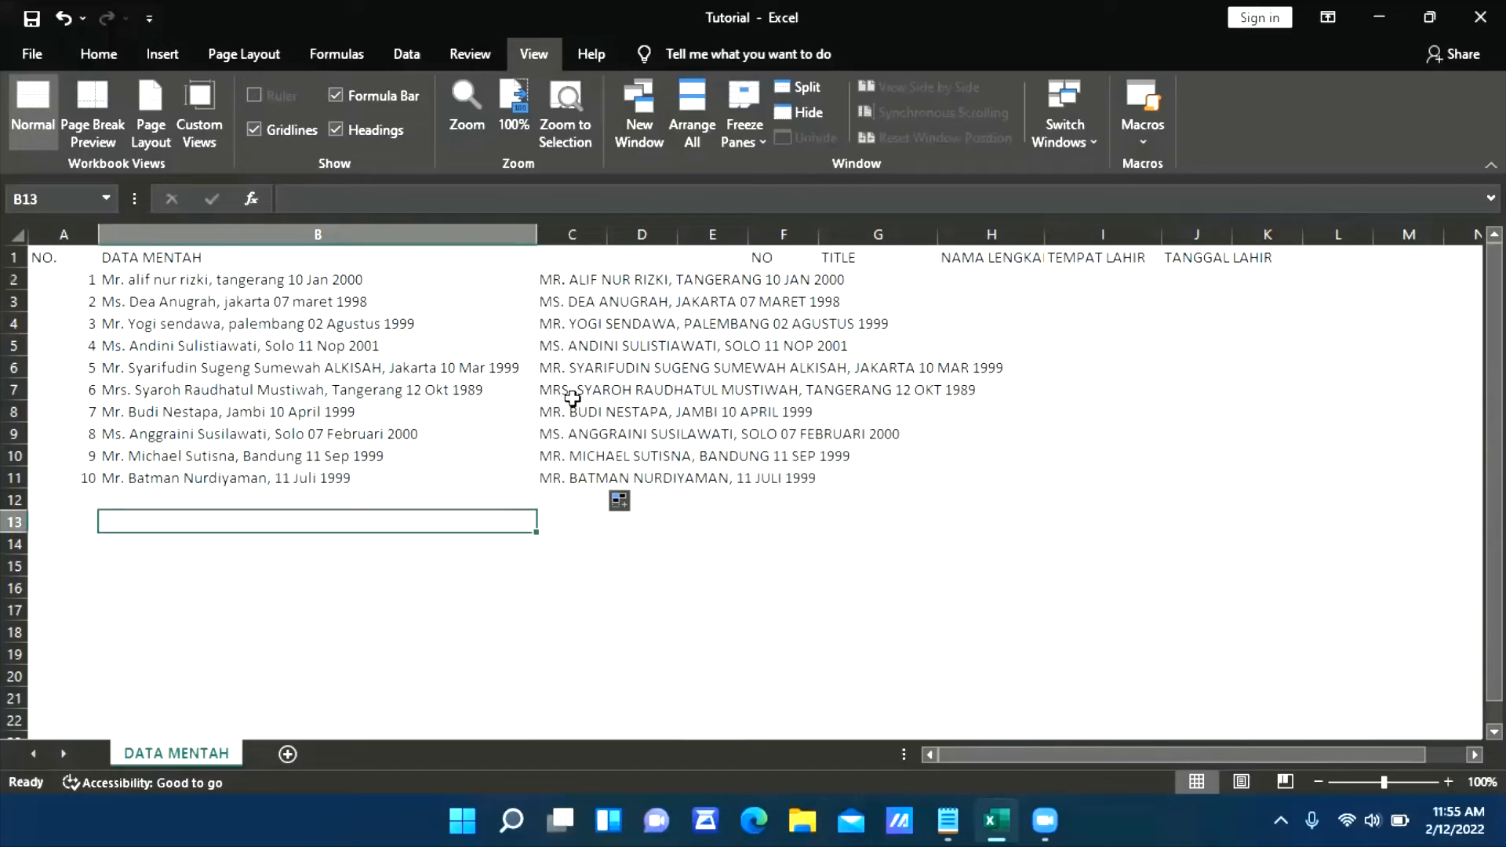
{"action": "key", "text": "ctrl+z"}
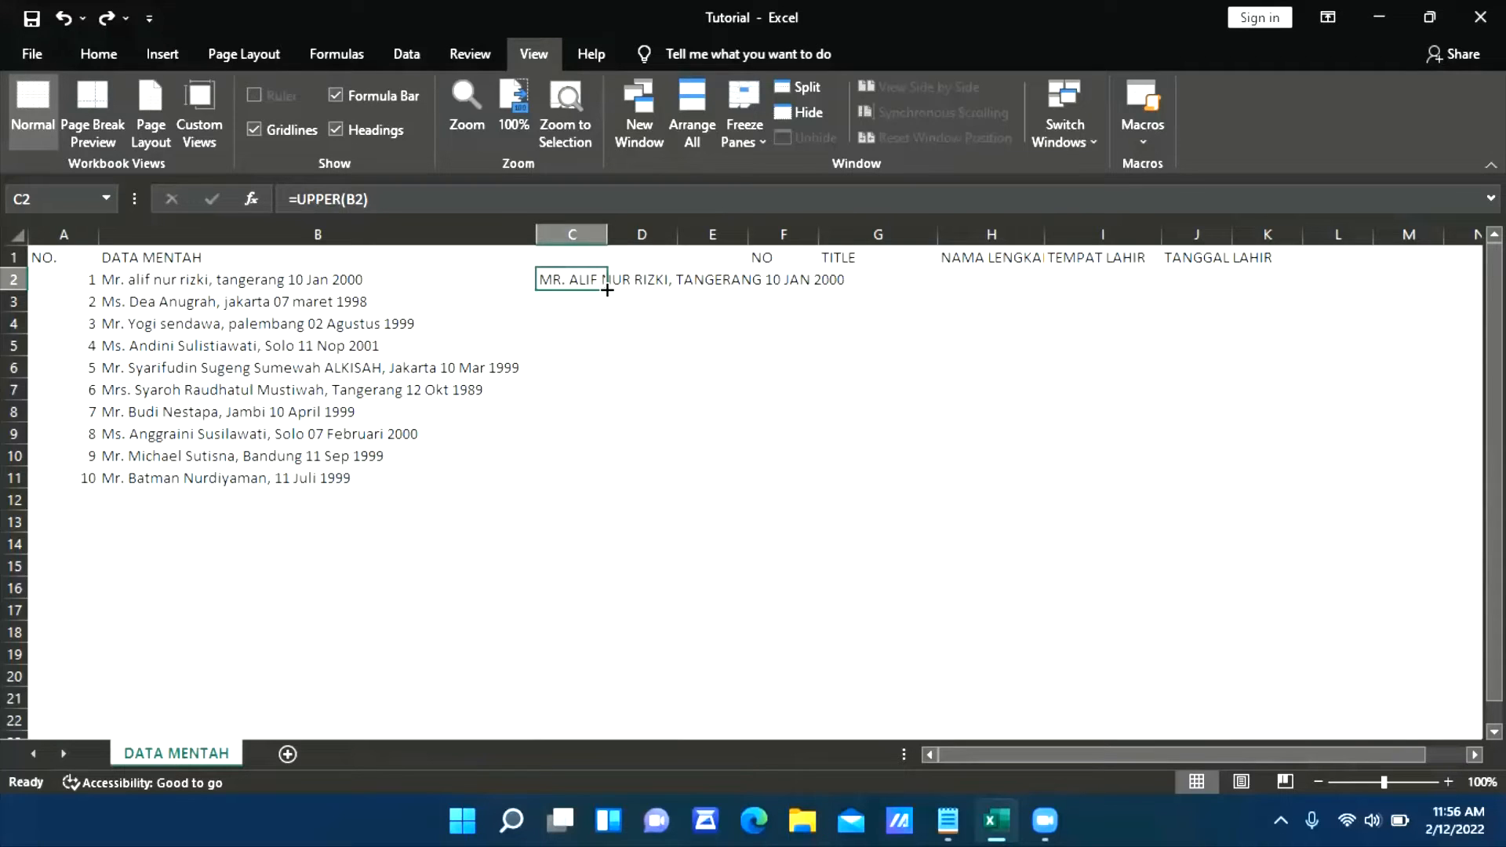
Fill the UPPER formula from C2 down through C11 to convert every raw entry
{"action": "left_click_drag", "start_coordinate": [607, 290], "coordinate": [609, 475]}
{"action": "left_click", "coordinate": [440, 521]}
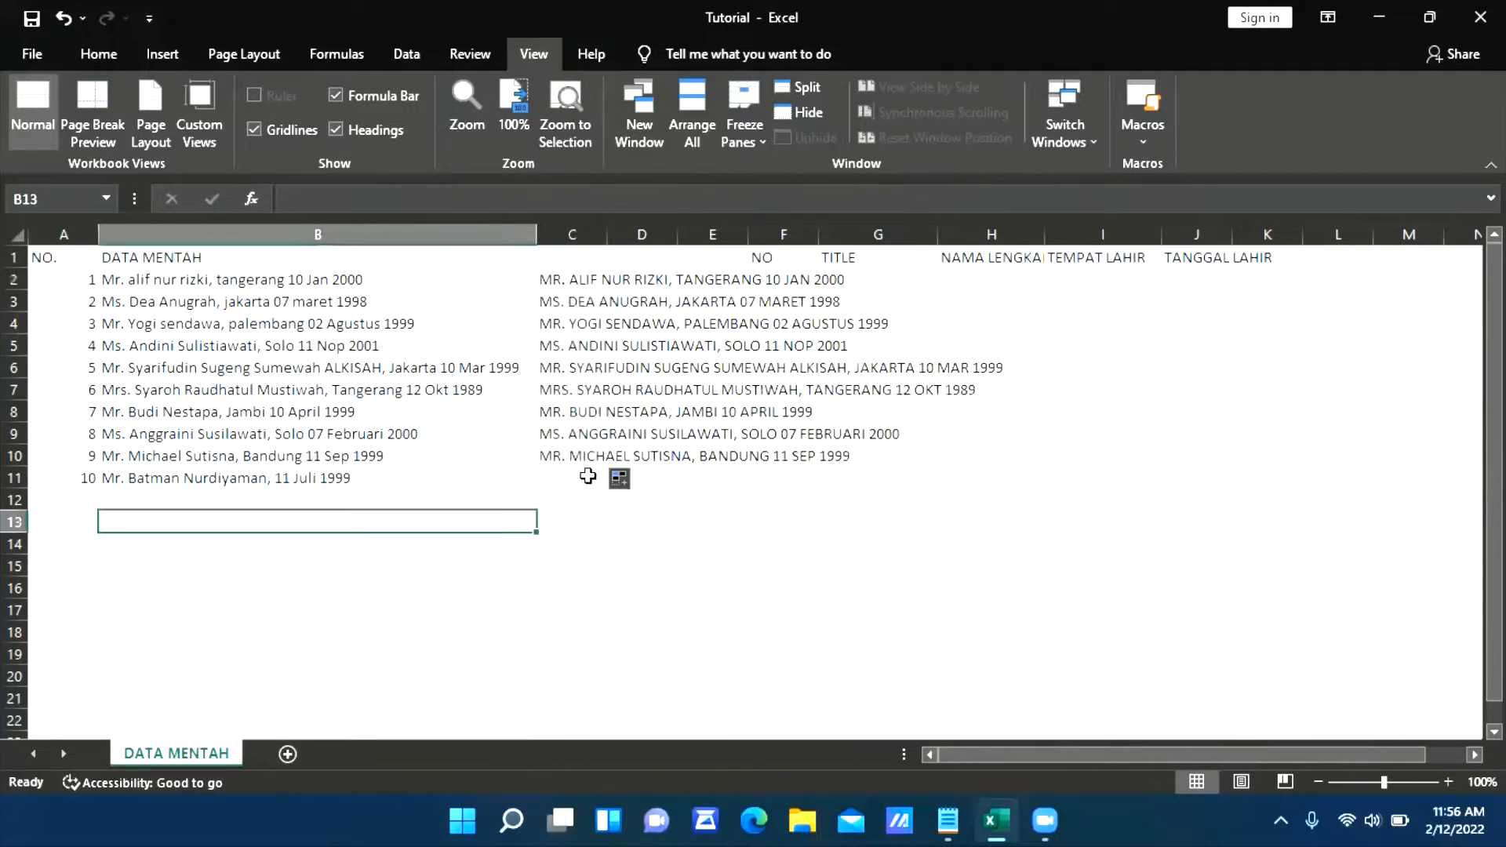
{"action": "left_click", "coordinate": [598, 458]}
{"action": "left_click_drag", "start_coordinate": [607, 466], "coordinate": [601, 488]}
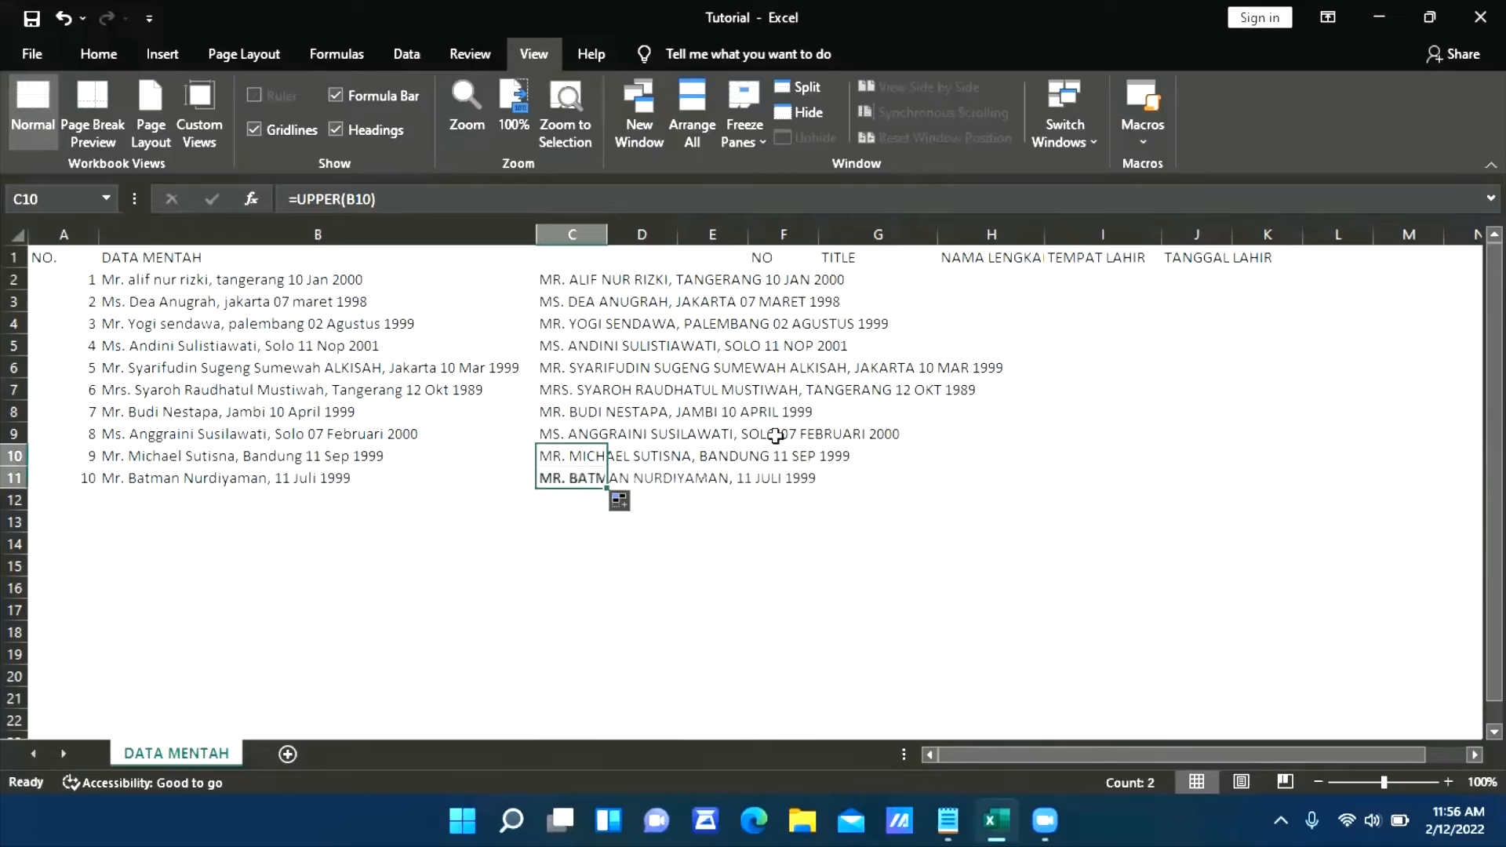
Inspect the filled cells in column C to see which column B cell each UPPER formula references
{"action": "left_click", "coordinate": [863, 435]}
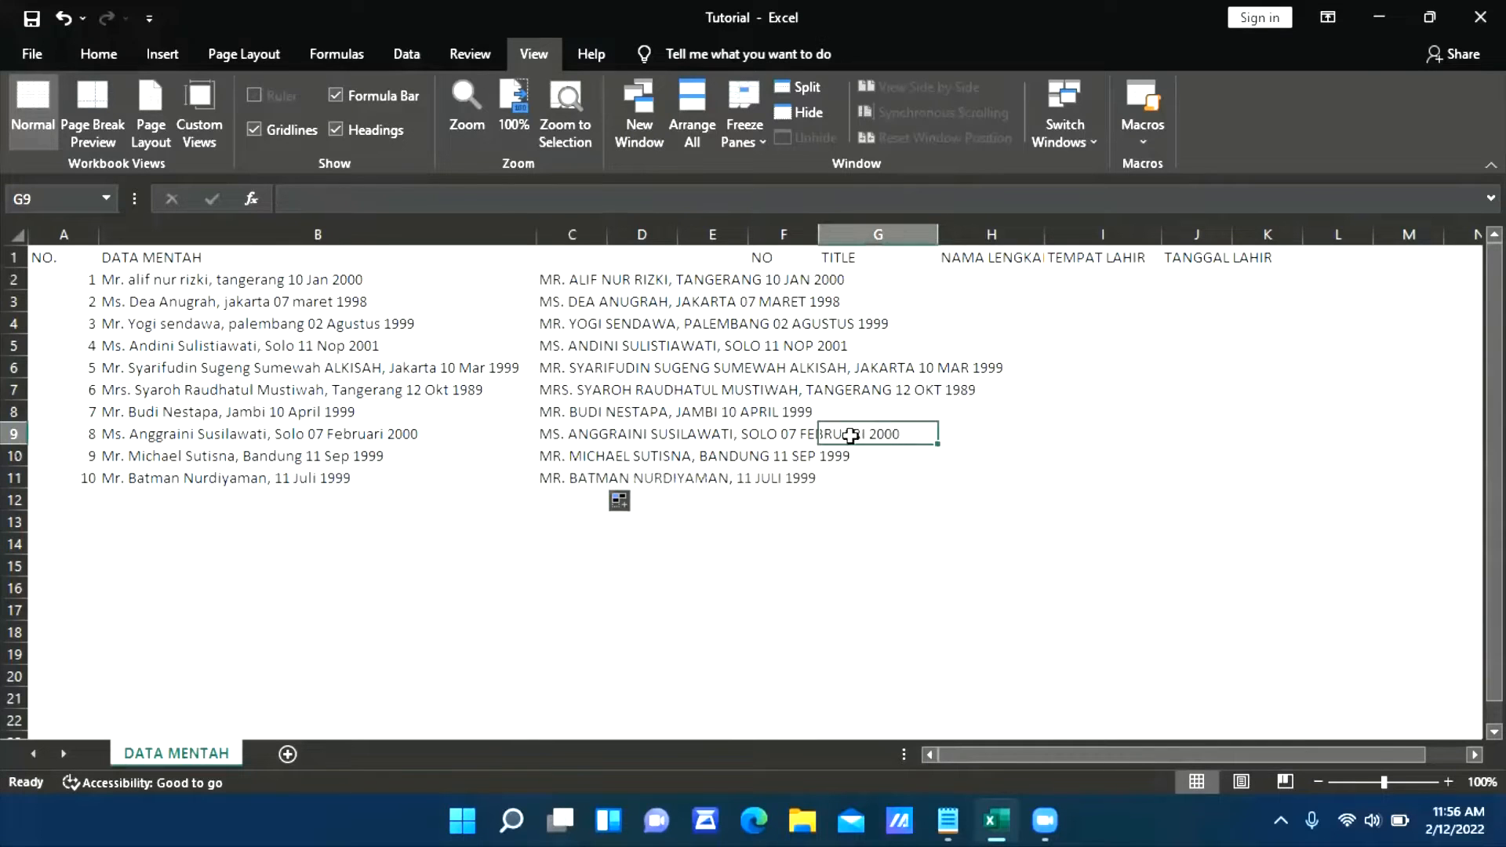
{"action": "left_click", "coordinate": [567, 281]}
{"action": "left_click", "coordinate": [585, 325]}
{"action": "left_click", "coordinate": [596, 367]}
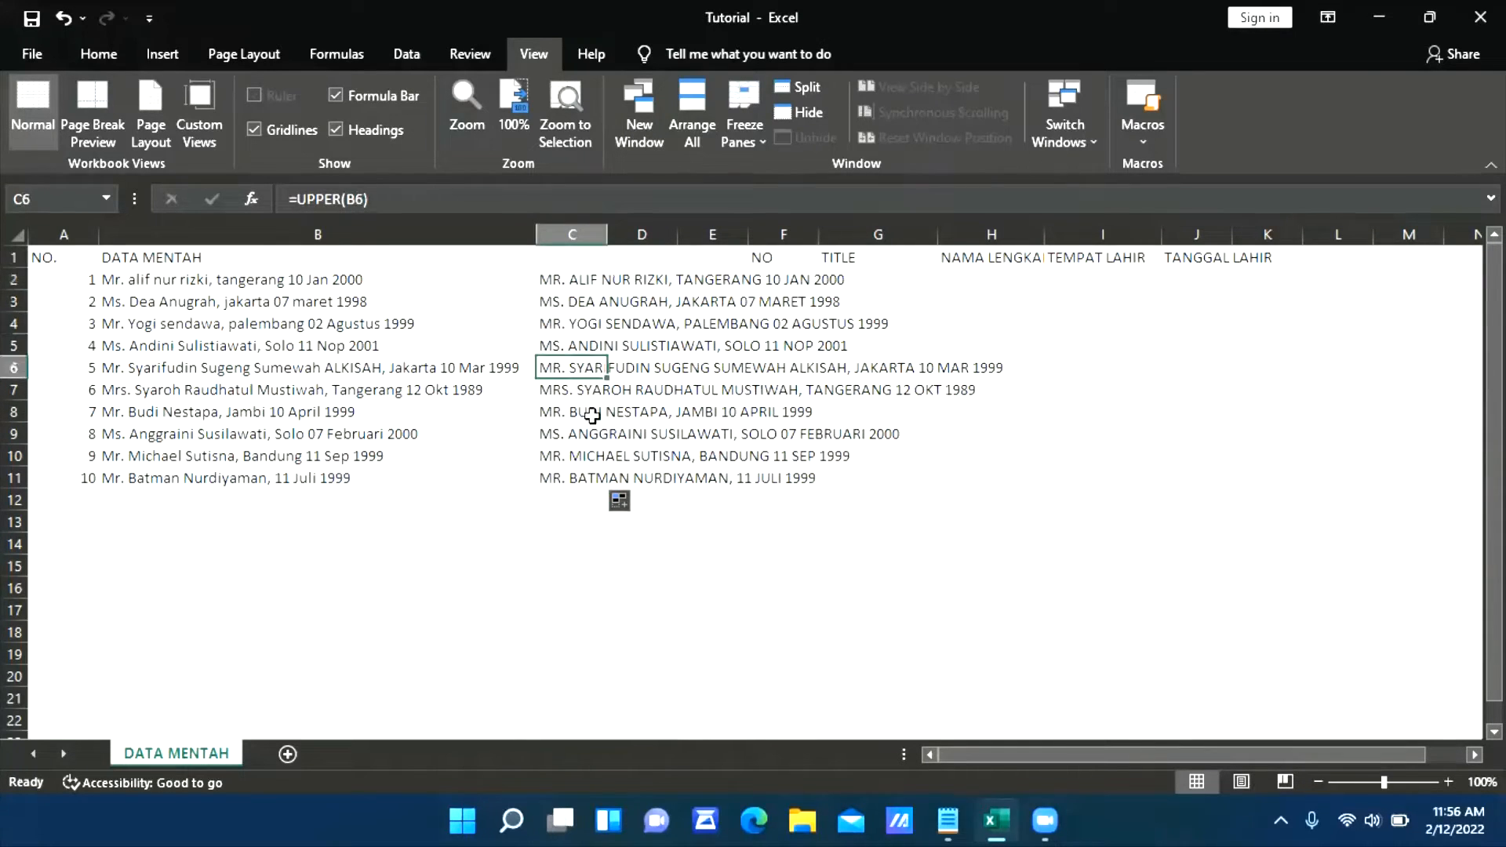
{"action": "left_click", "coordinate": [591, 414]}
{"action": "left_click", "coordinate": [578, 342]}
{"action": "left_click", "coordinate": [573, 284]}
{"action": "left_click", "coordinate": [579, 339]}
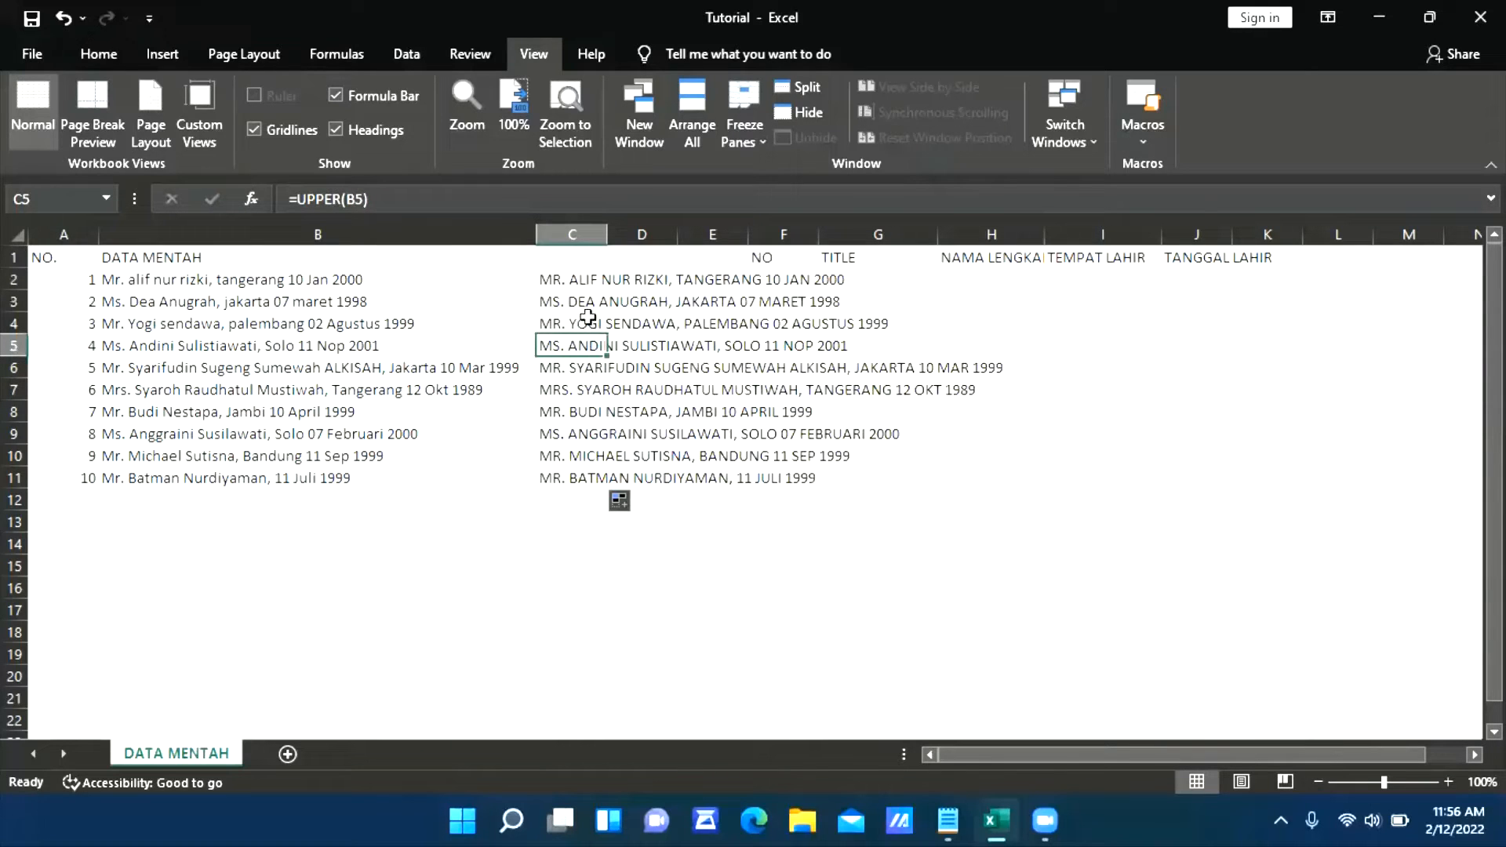
{"action": "left_click", "coordinate": [577, 284]}
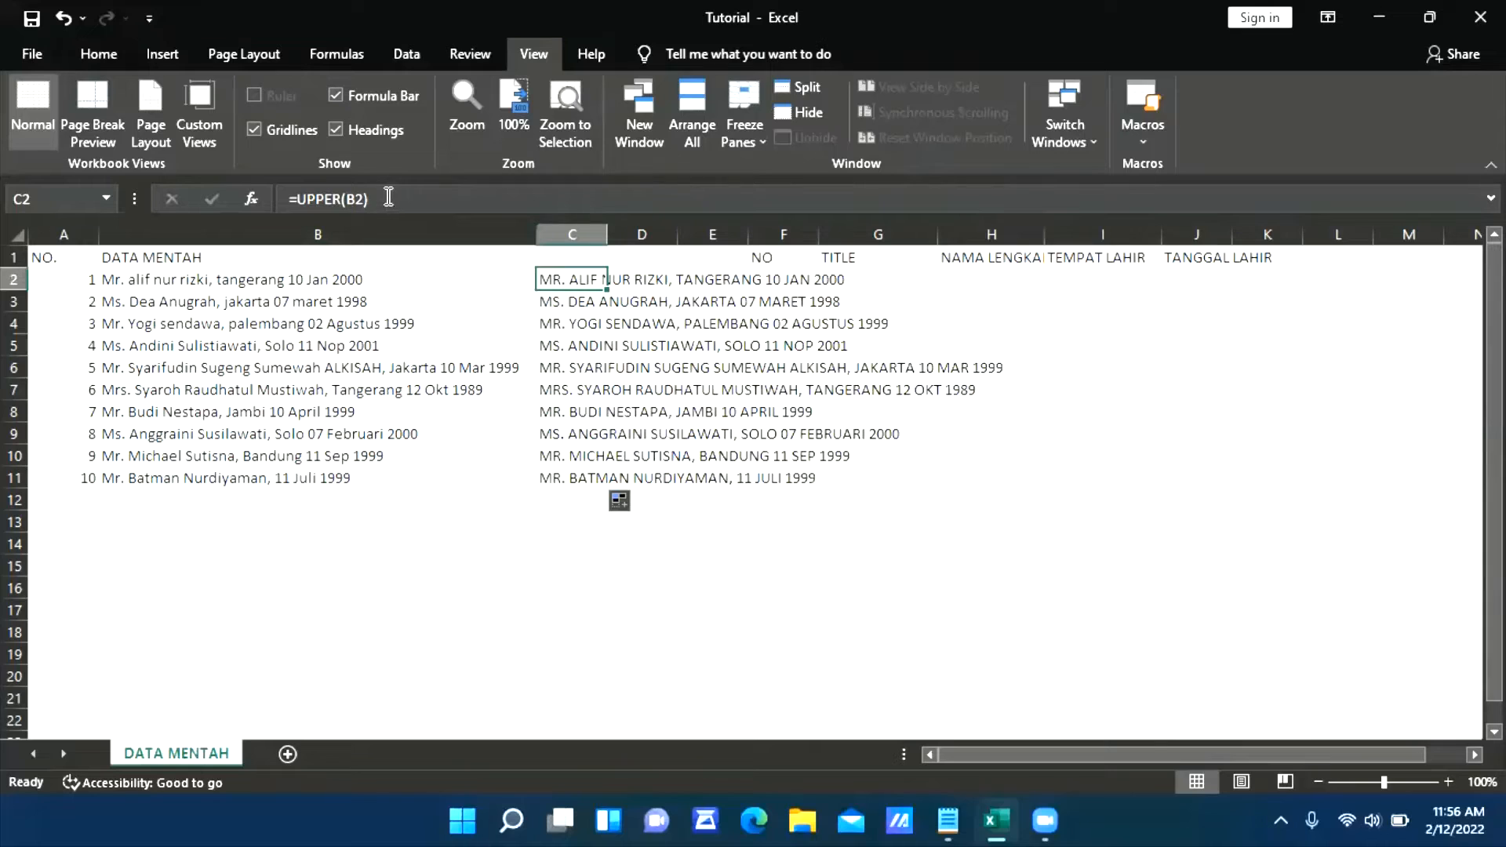
{"action": "left_click", "coordinate": [574, 322]}
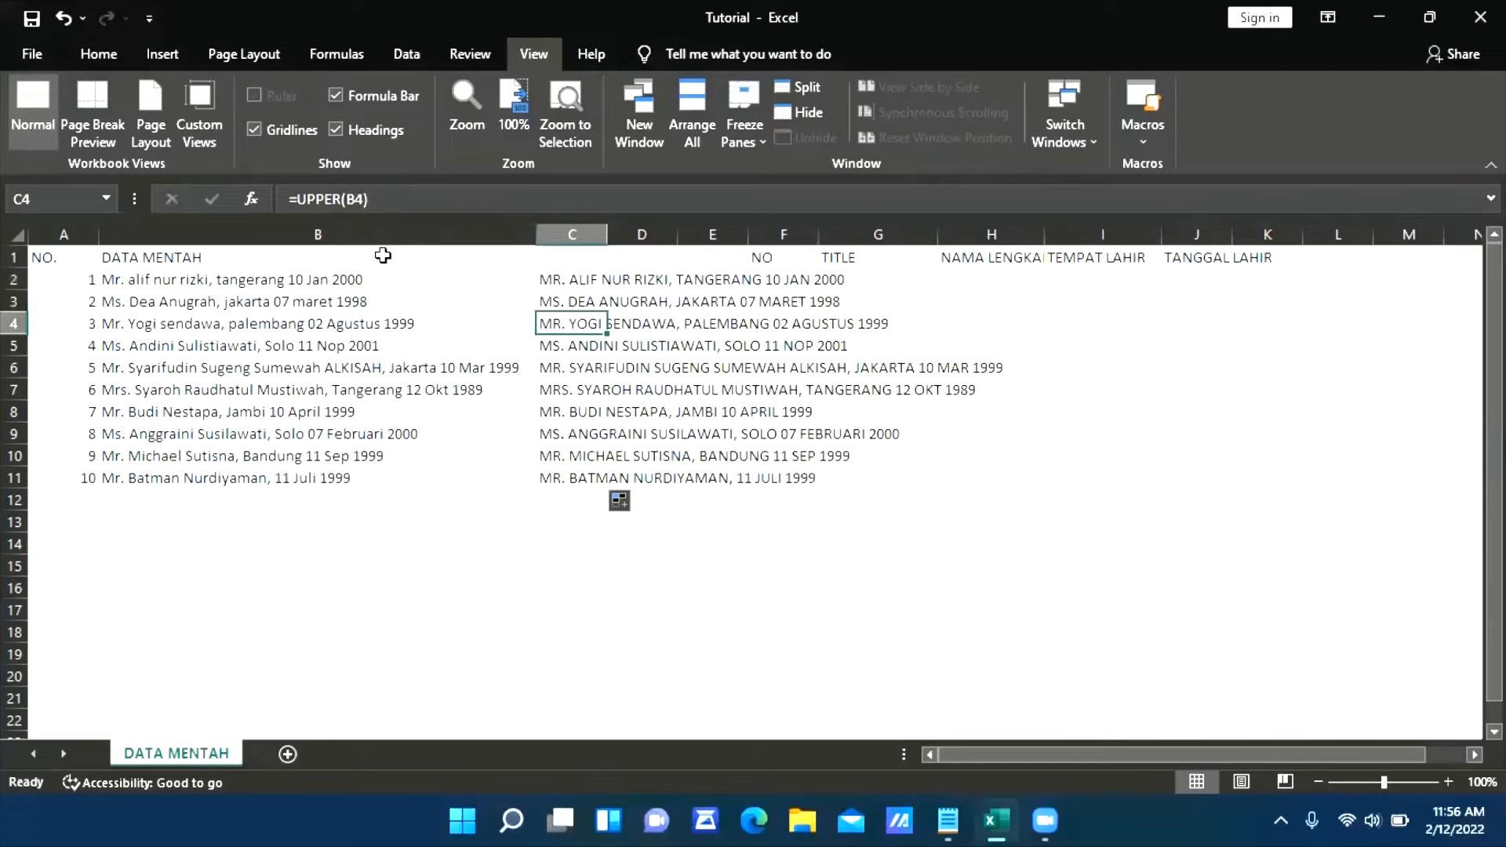
{"action": "left_click", "coordinate": [562, 392]}
Try pasting the copied formulas from C2:C11 over the raw entries starting at B2, and undo the paste
{"action": "left_click", "coordinate": [559, 276]}
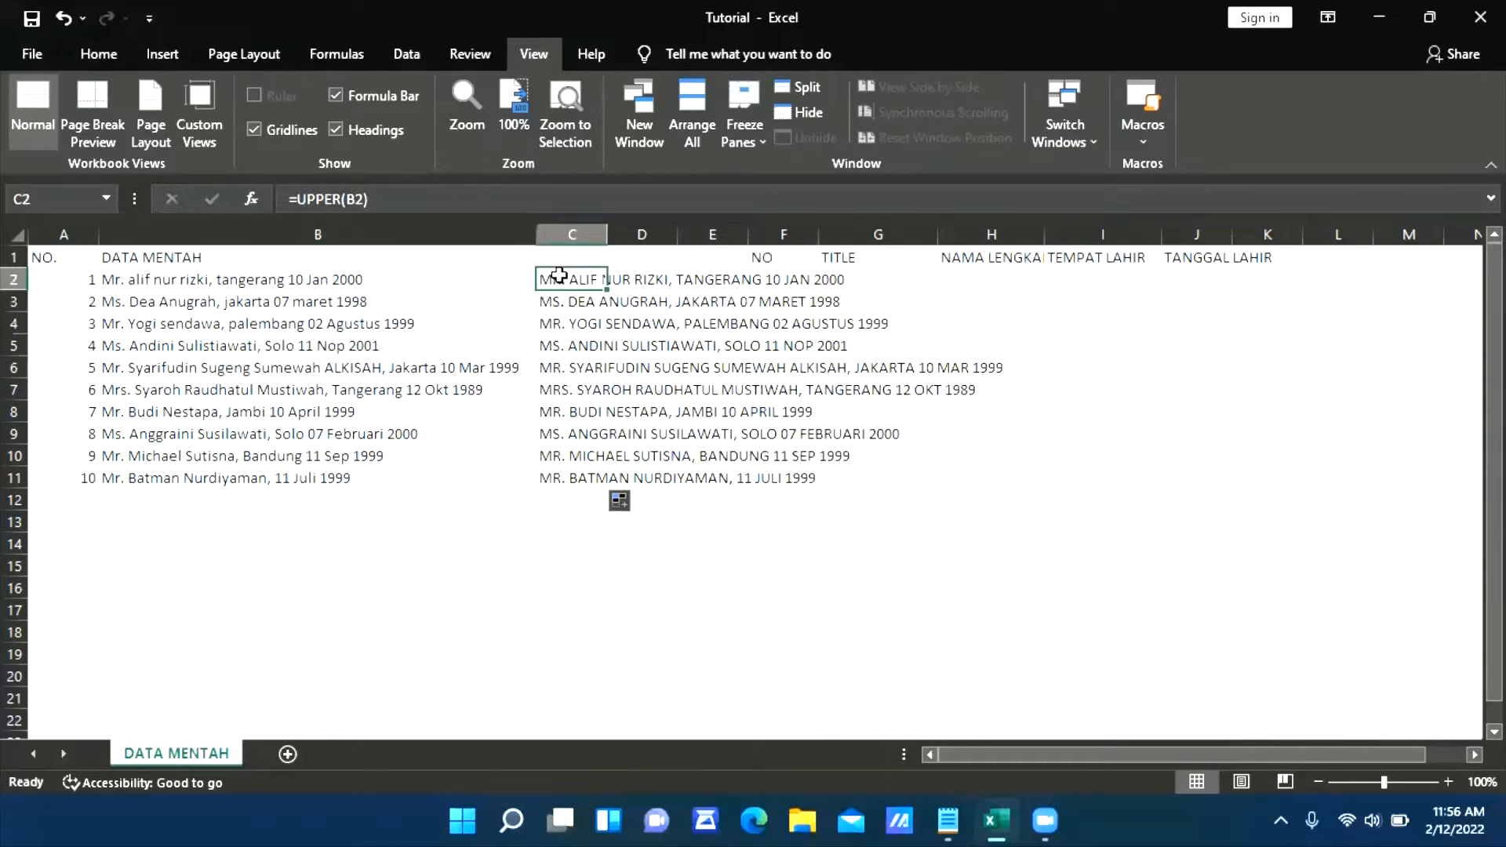
{"action": "key", "text": "ctrl+shift+Down"}
{"action": "key", "text": "ctrl+c"}
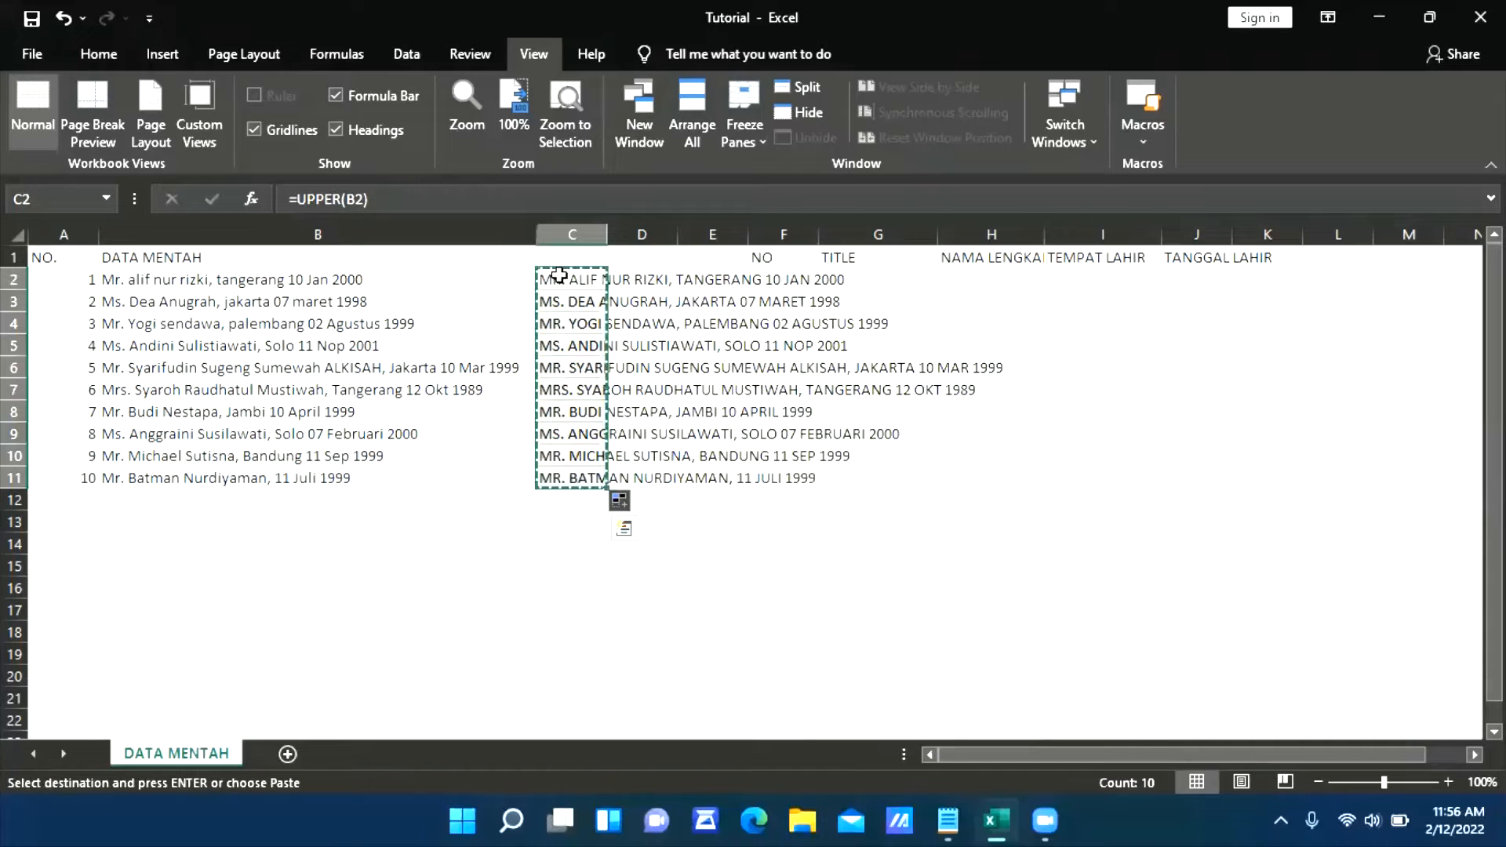
{"action": "key", "text": "Left"}
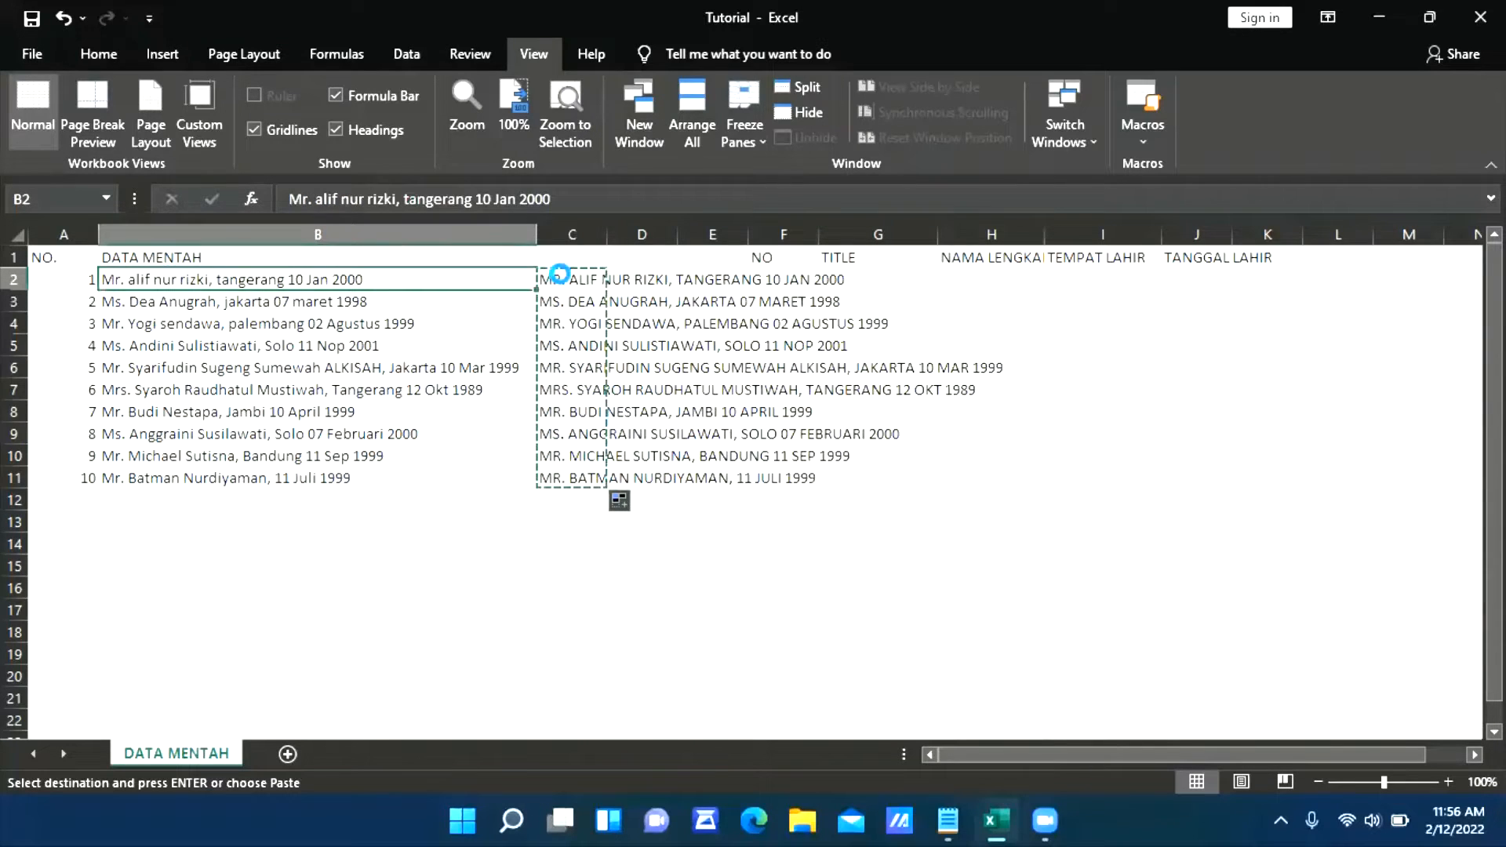
{"action": "key", "text": "ctrl+v"}
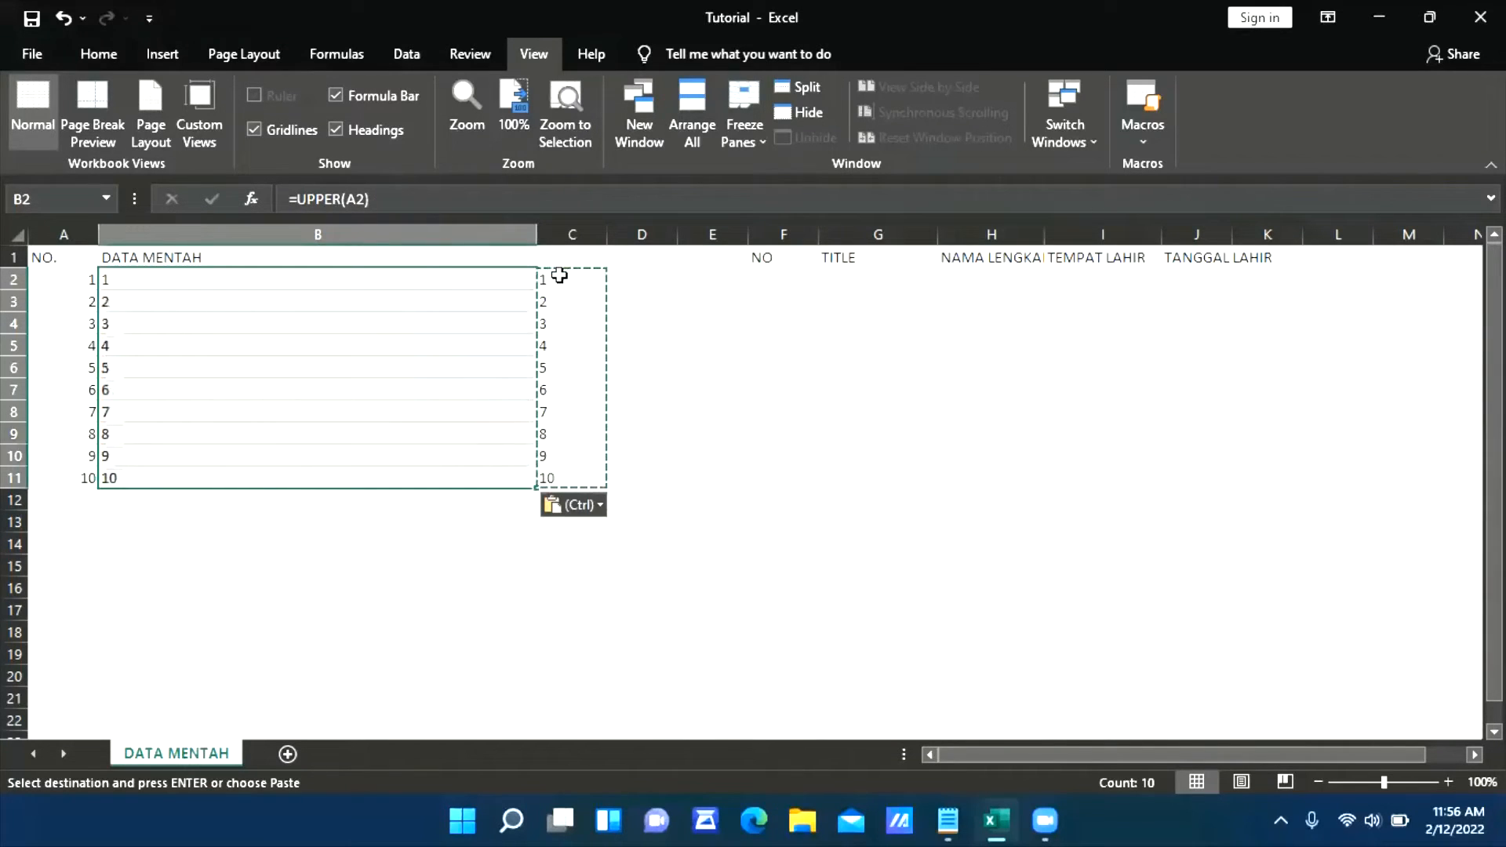
{"action": "key", "text": "ctrl+z"}
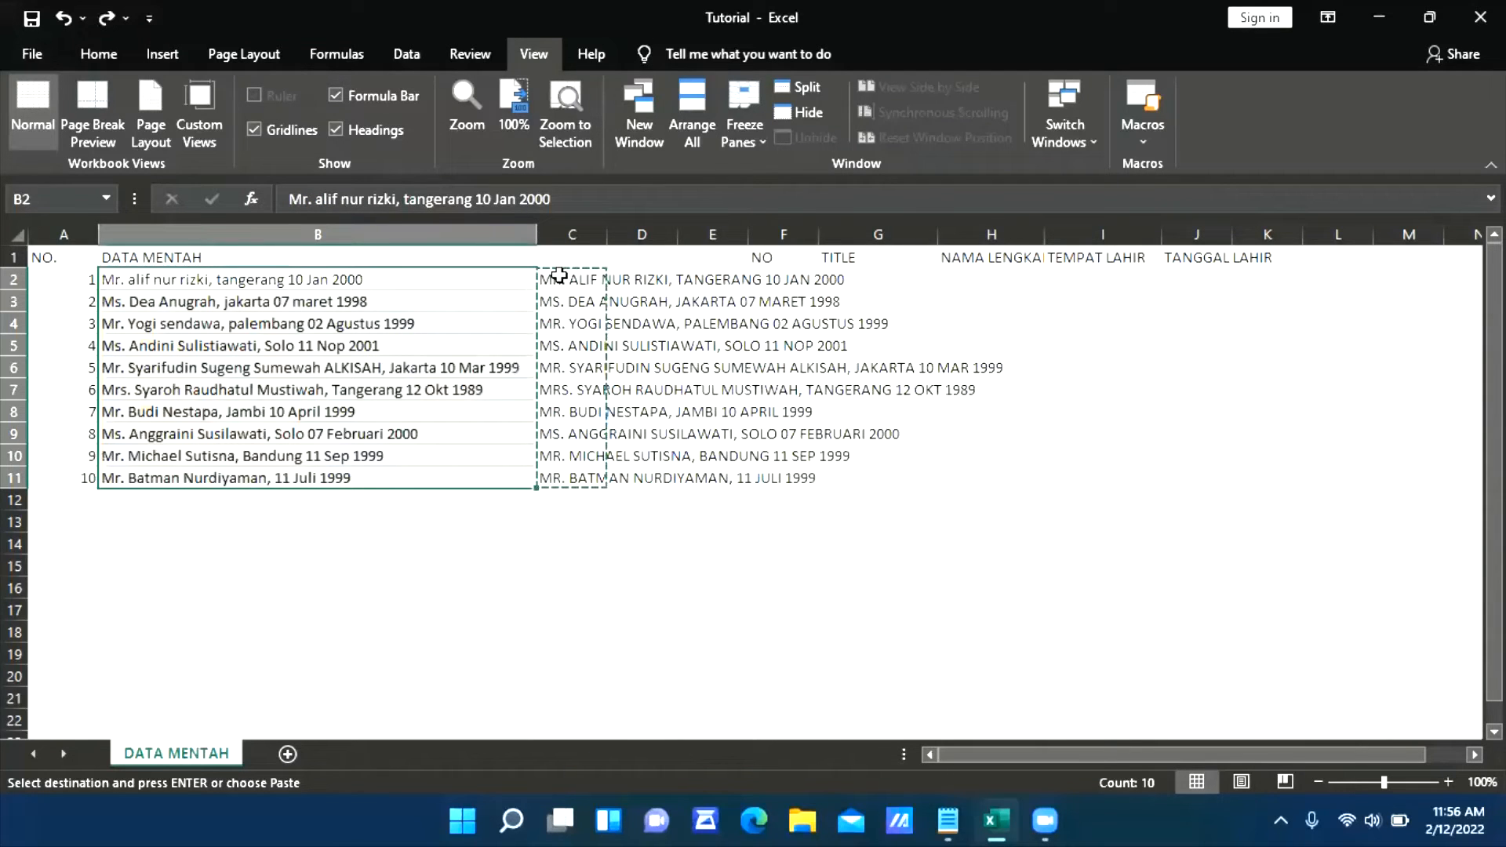
Copy the uppercase results in C2:C11 and paste them as plain text into the blank Notepad document
{"action": "key", "text": "Right"}
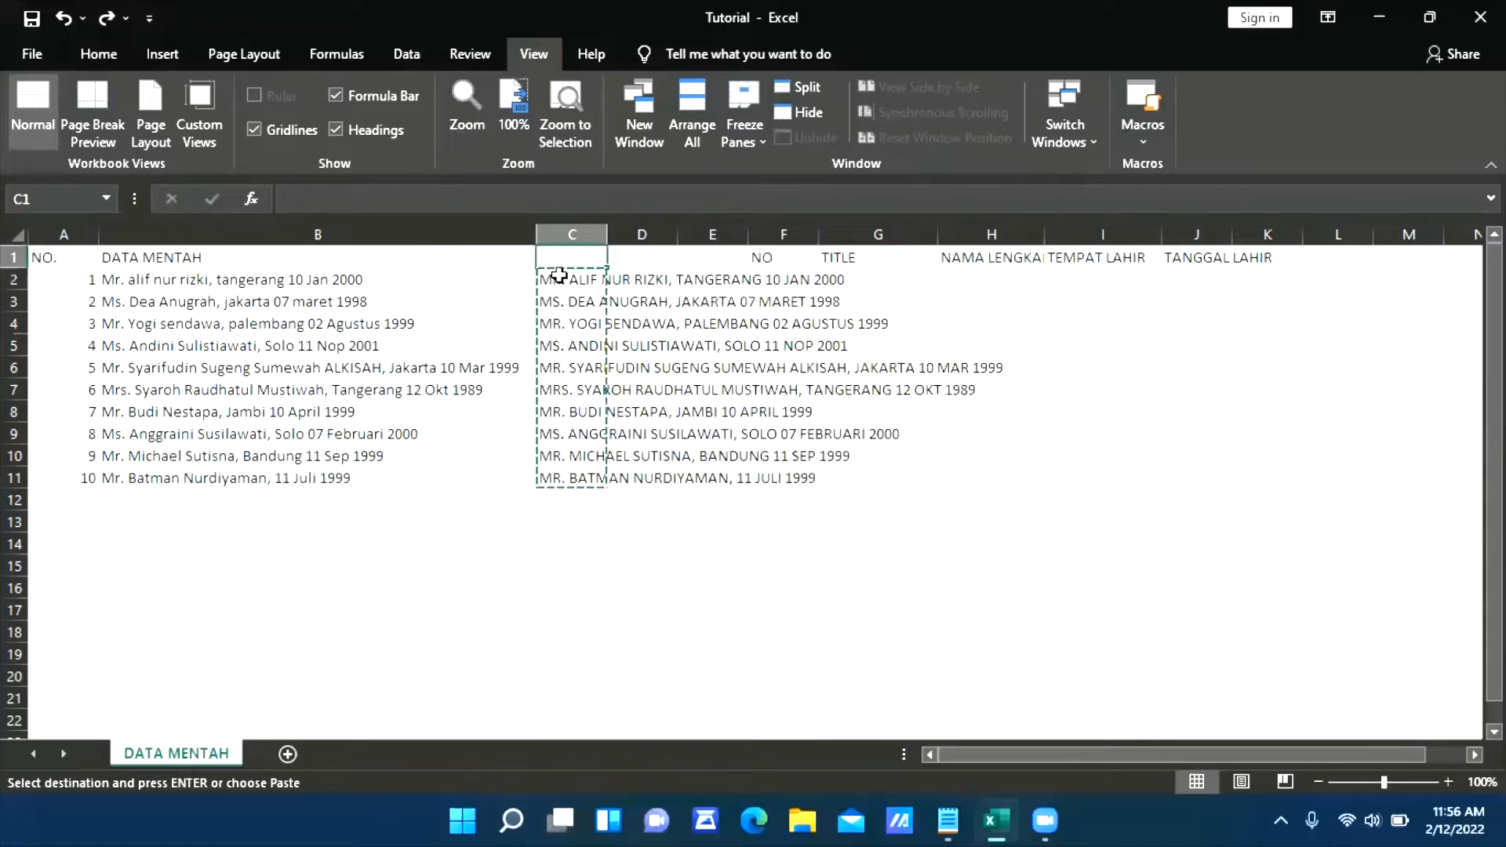
{"action": "key", "text": "ctrl+shift+Down"}
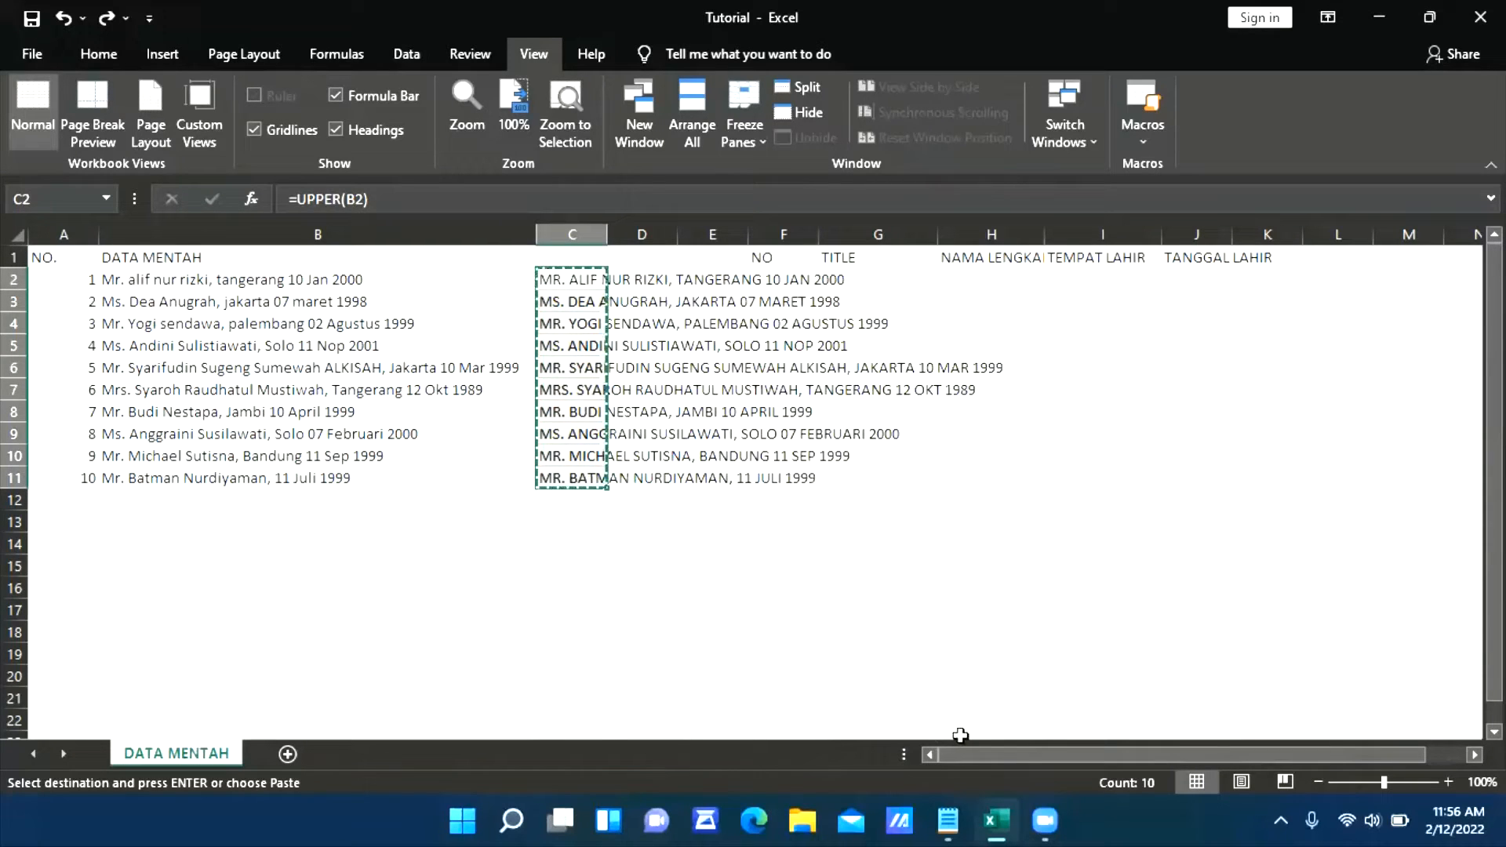
{"action": "left_click", "coordinate": [948, 820]}
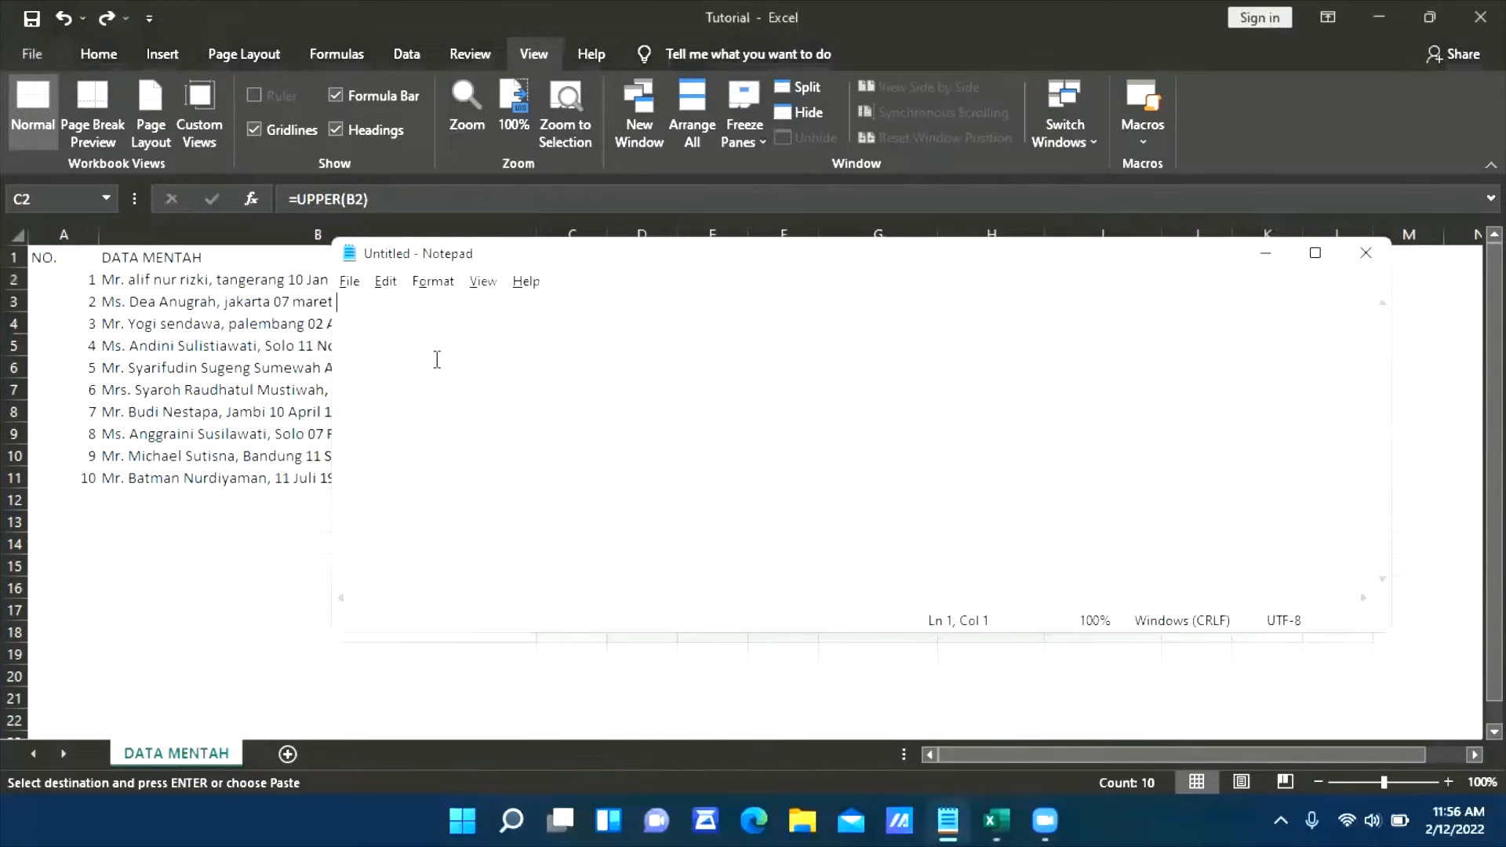
{"action": "left_click", "coordinate": [103, 516]}
{"action": "left_click", "coordinate": [956, 819]}
{"action": "key", "text": "ctrl+v"}
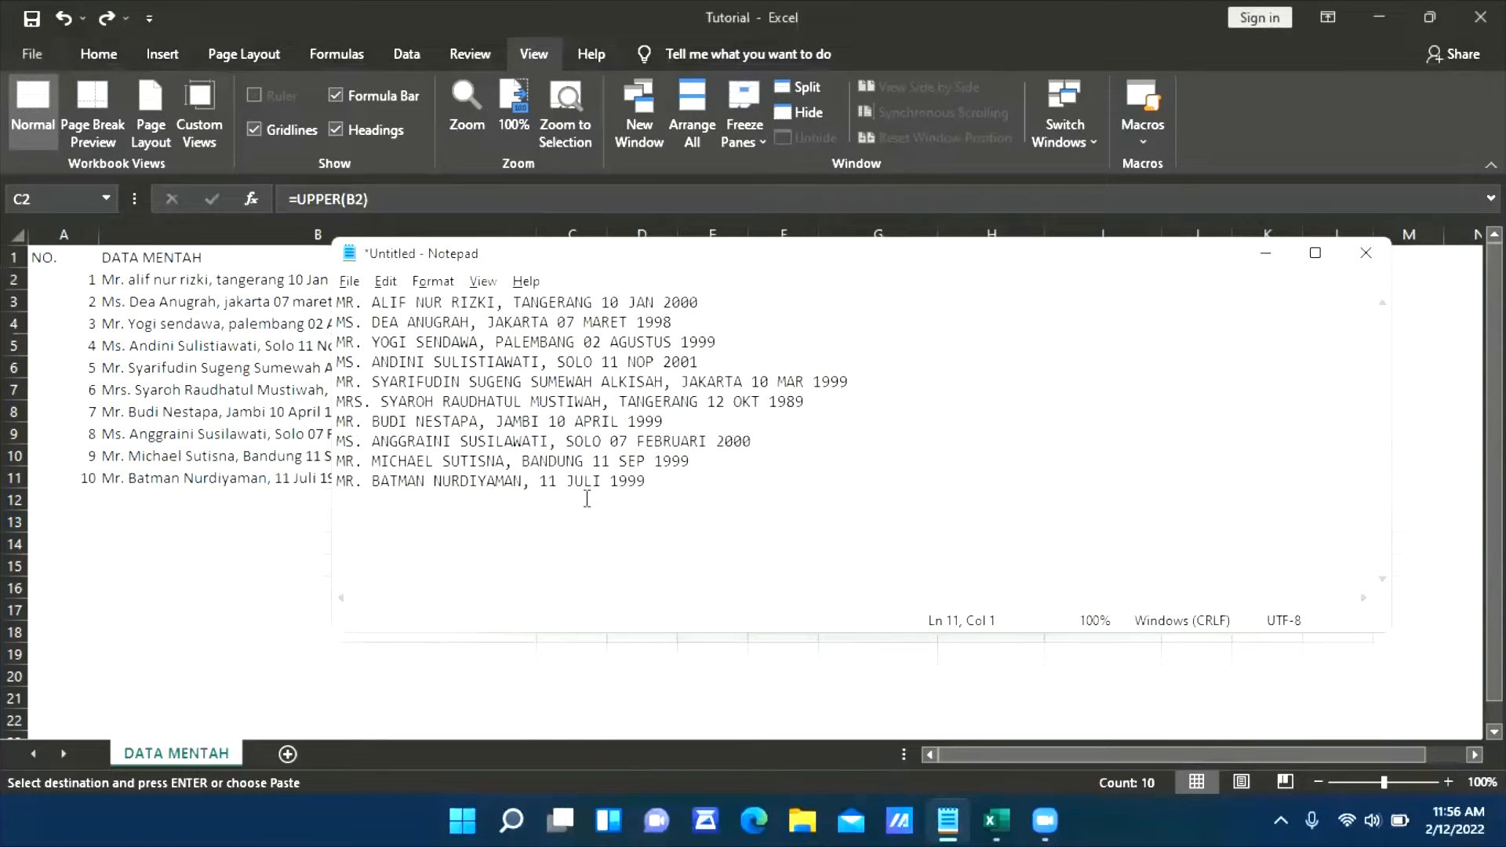
Copy all the Notepad text and paste it over the raw entries in Excel starting at cell B2
{"action": "key", "text": "ctrl+a"}
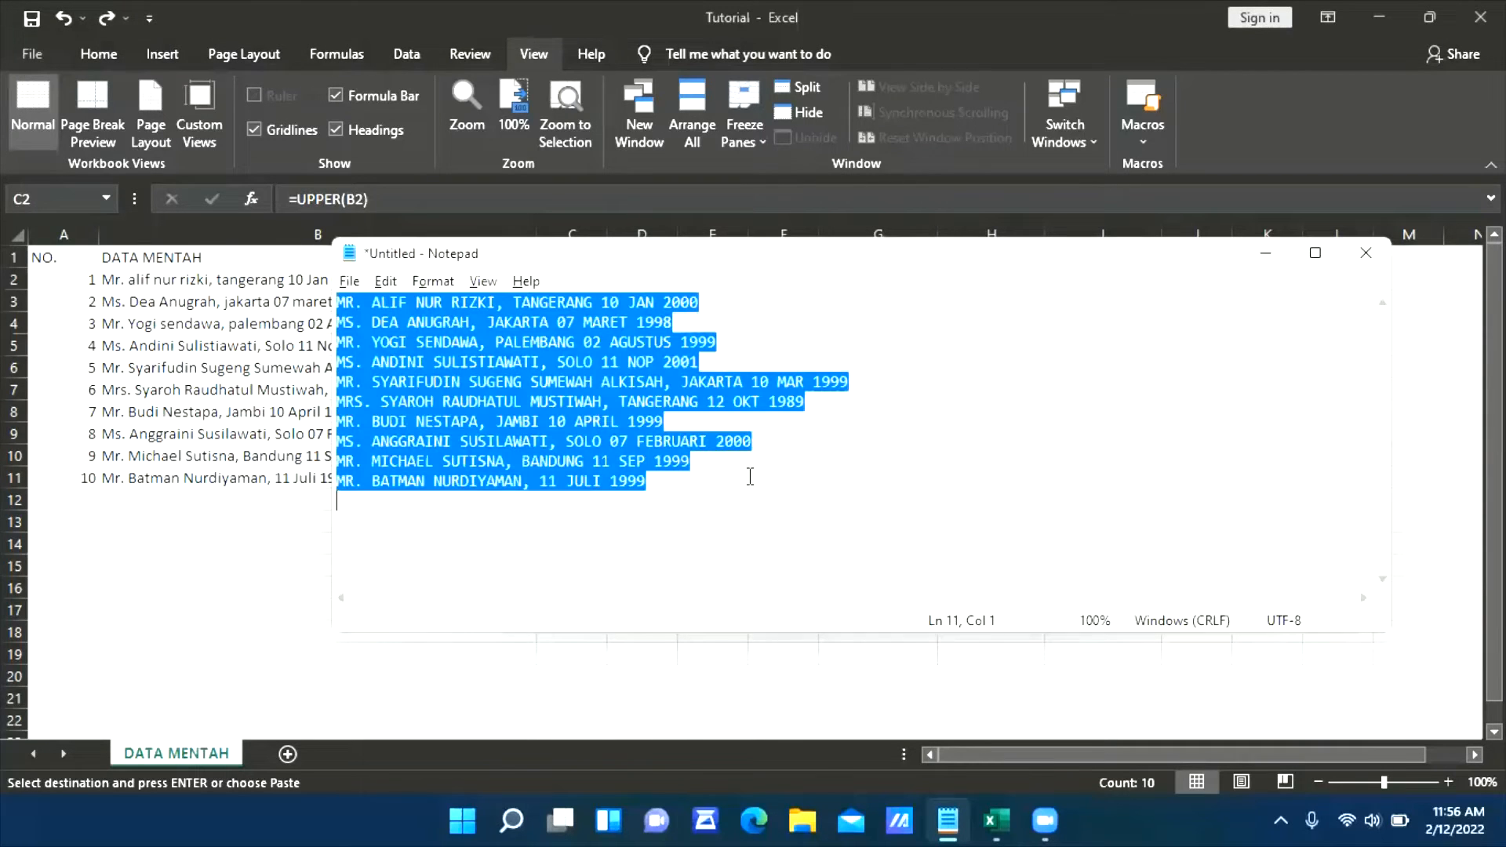
{"action": "key", "text": "ctrl+c"}
{"action": "left_click", "coordinate": [261, 544]}
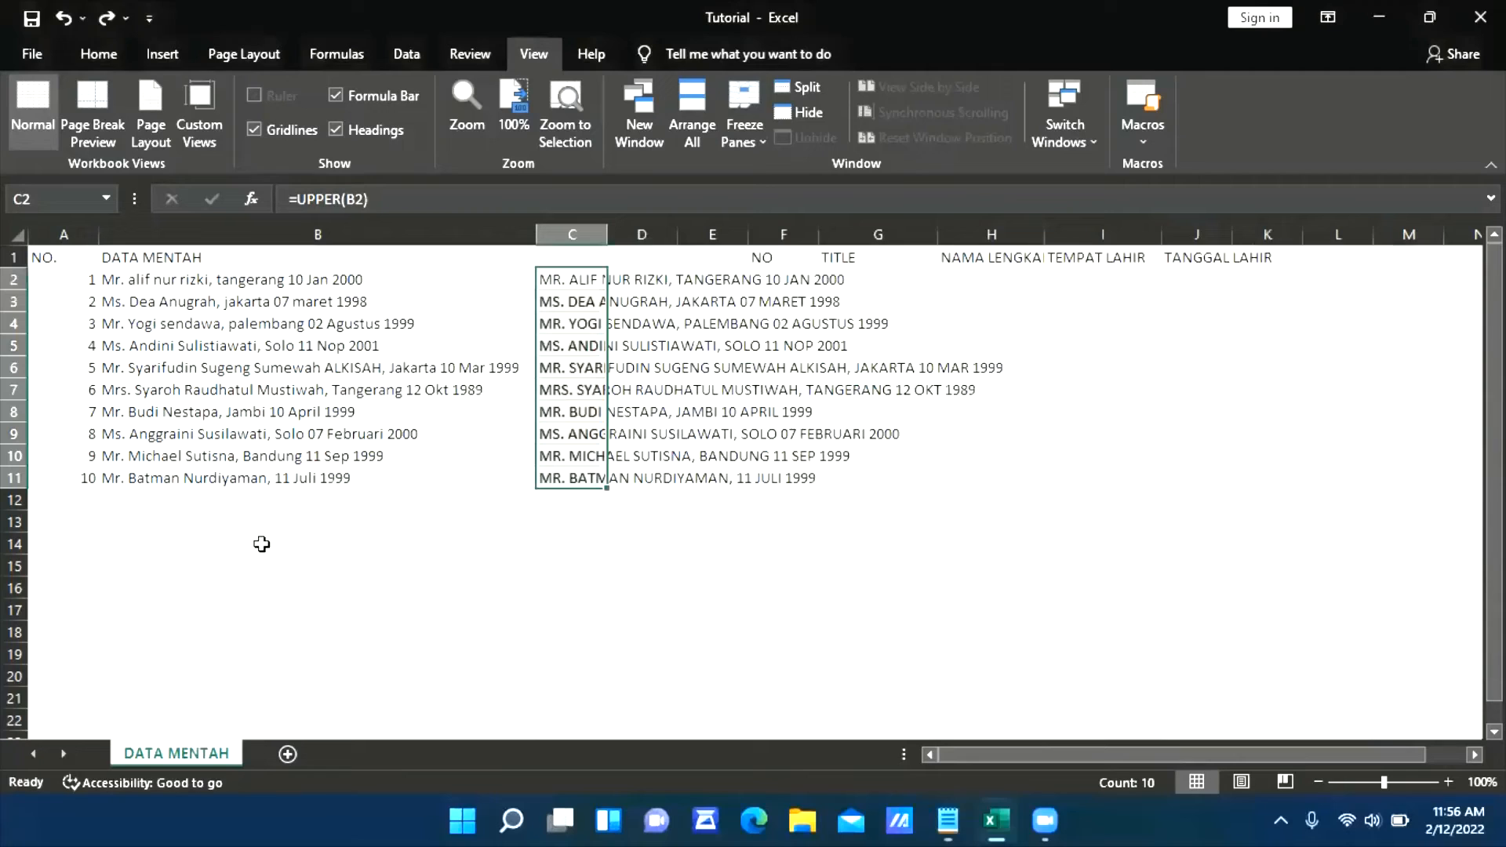
{"action": "left_click", "coordinate": [176, 301]}
{"action": "left_click", "coordinate": [386, 234]}
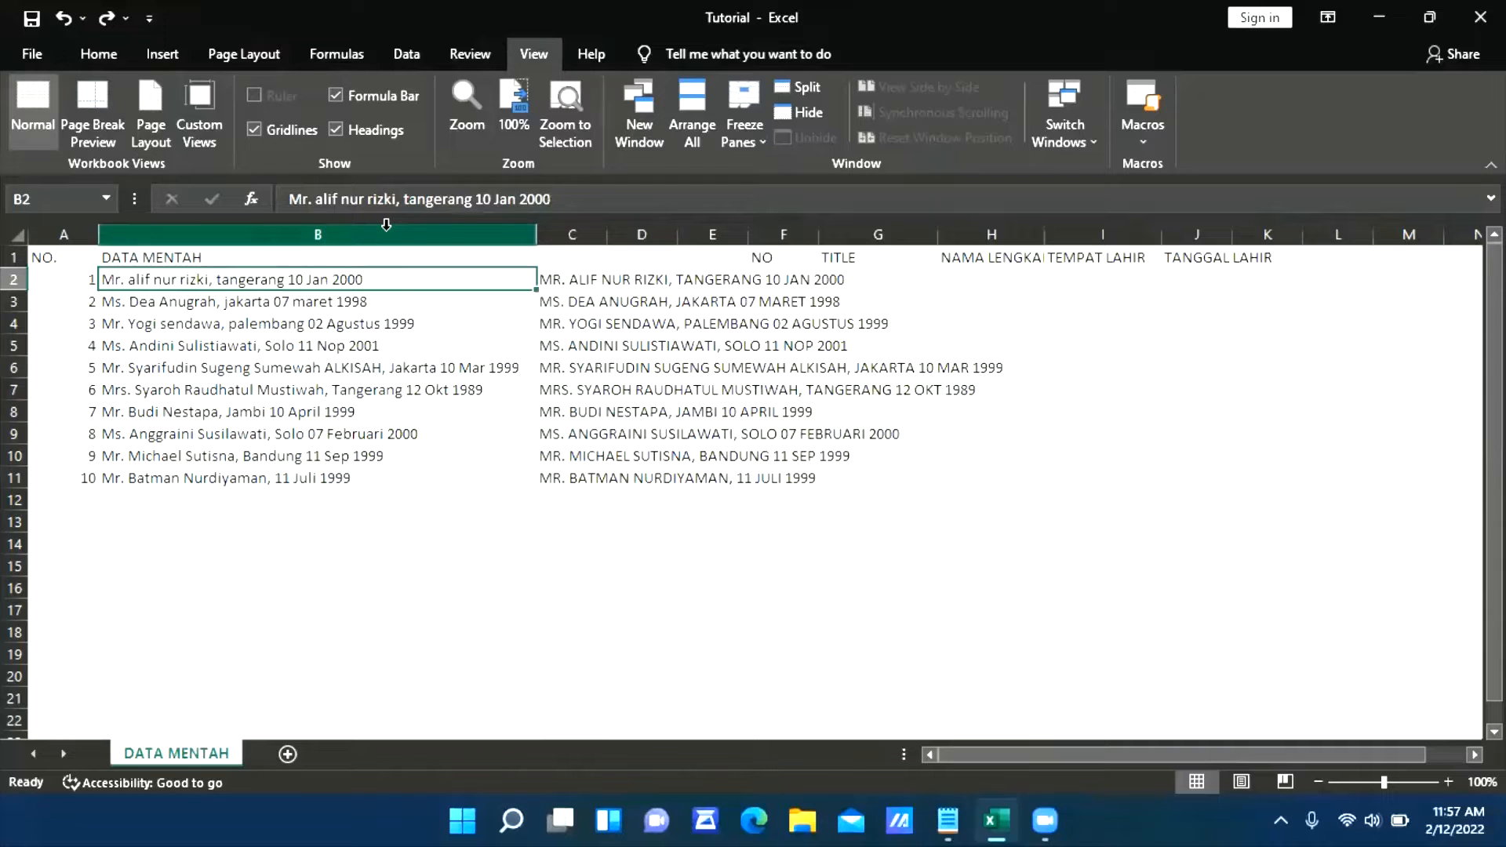
{"action": "key", "text": "ctrl+v"}
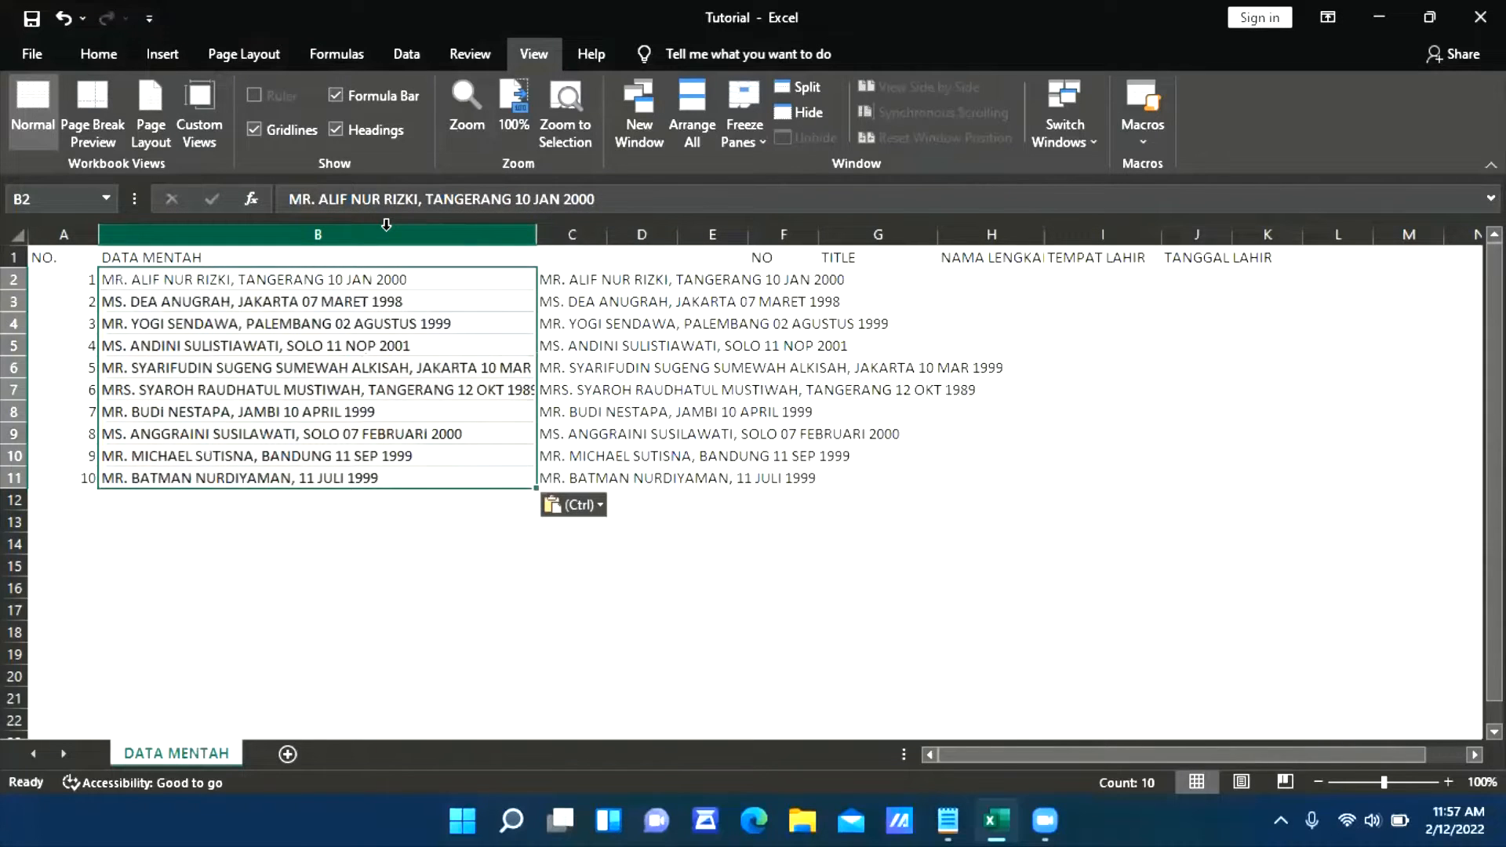
Compare the pasted text in column B with the UPPER formulas still held in column C
{"action": "key", "text": "Down"}
{"action": "key", "text": "Up"}
{"action": "key", "text": "Down"}
{"action": "key", "text": "Down"}
{"action": "key", "text": "Down"}
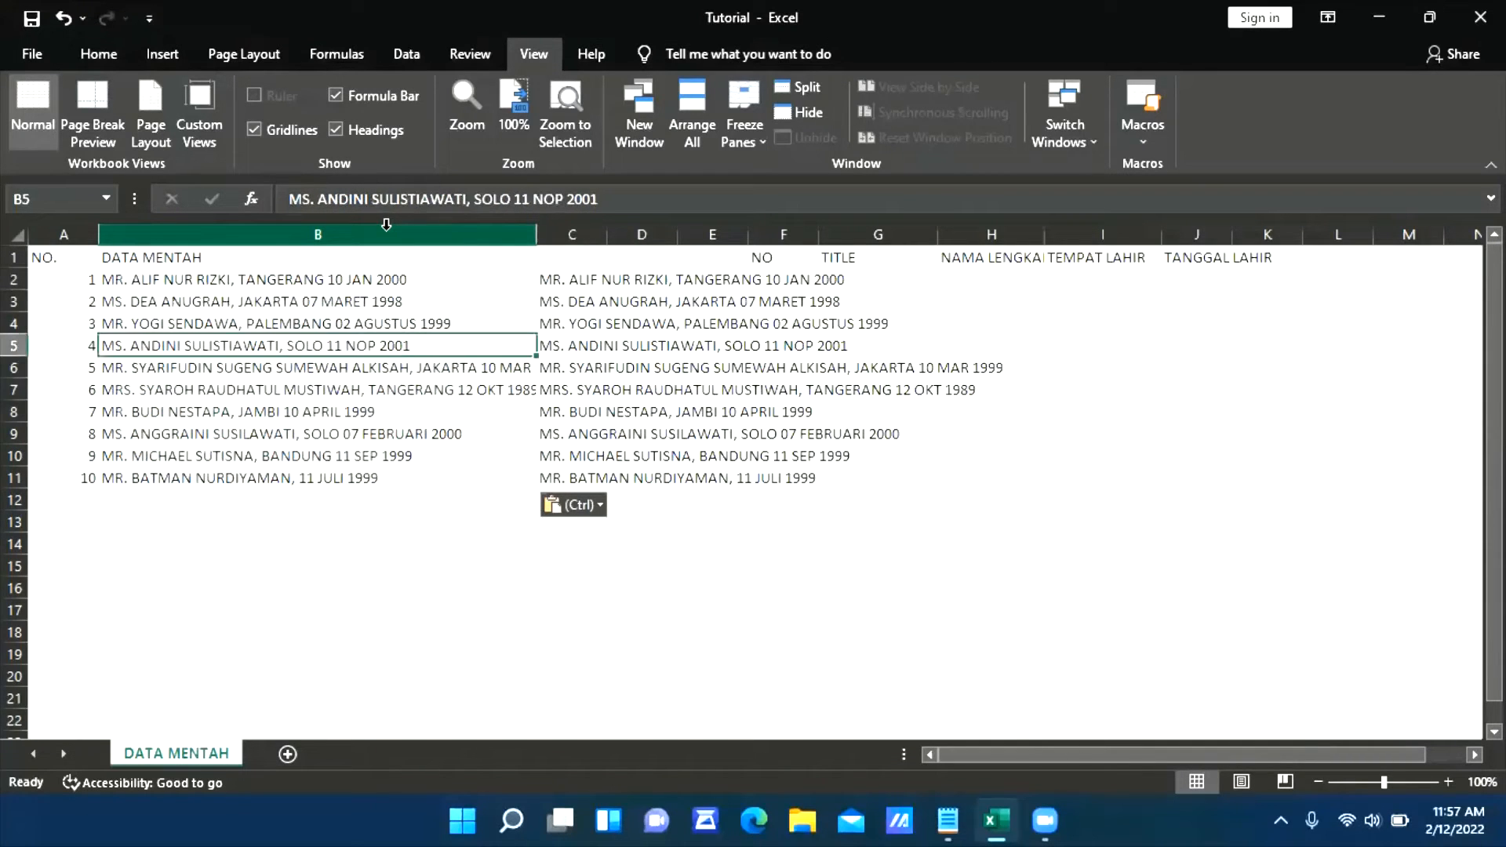
{"action": "key", "text": "Down"}
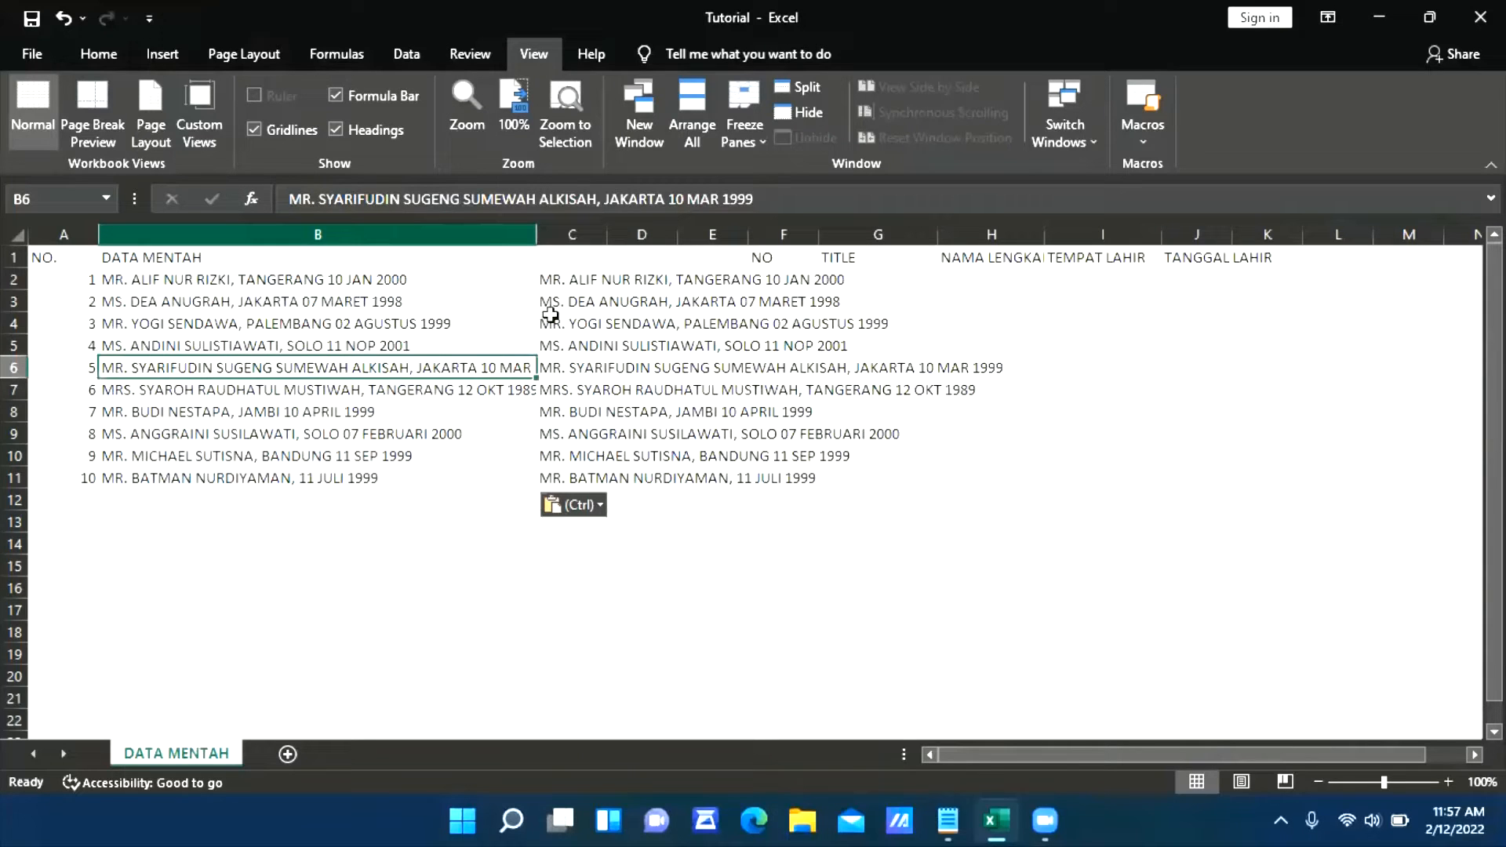
{"action": "left_click", "coordinate": [561, 281]}
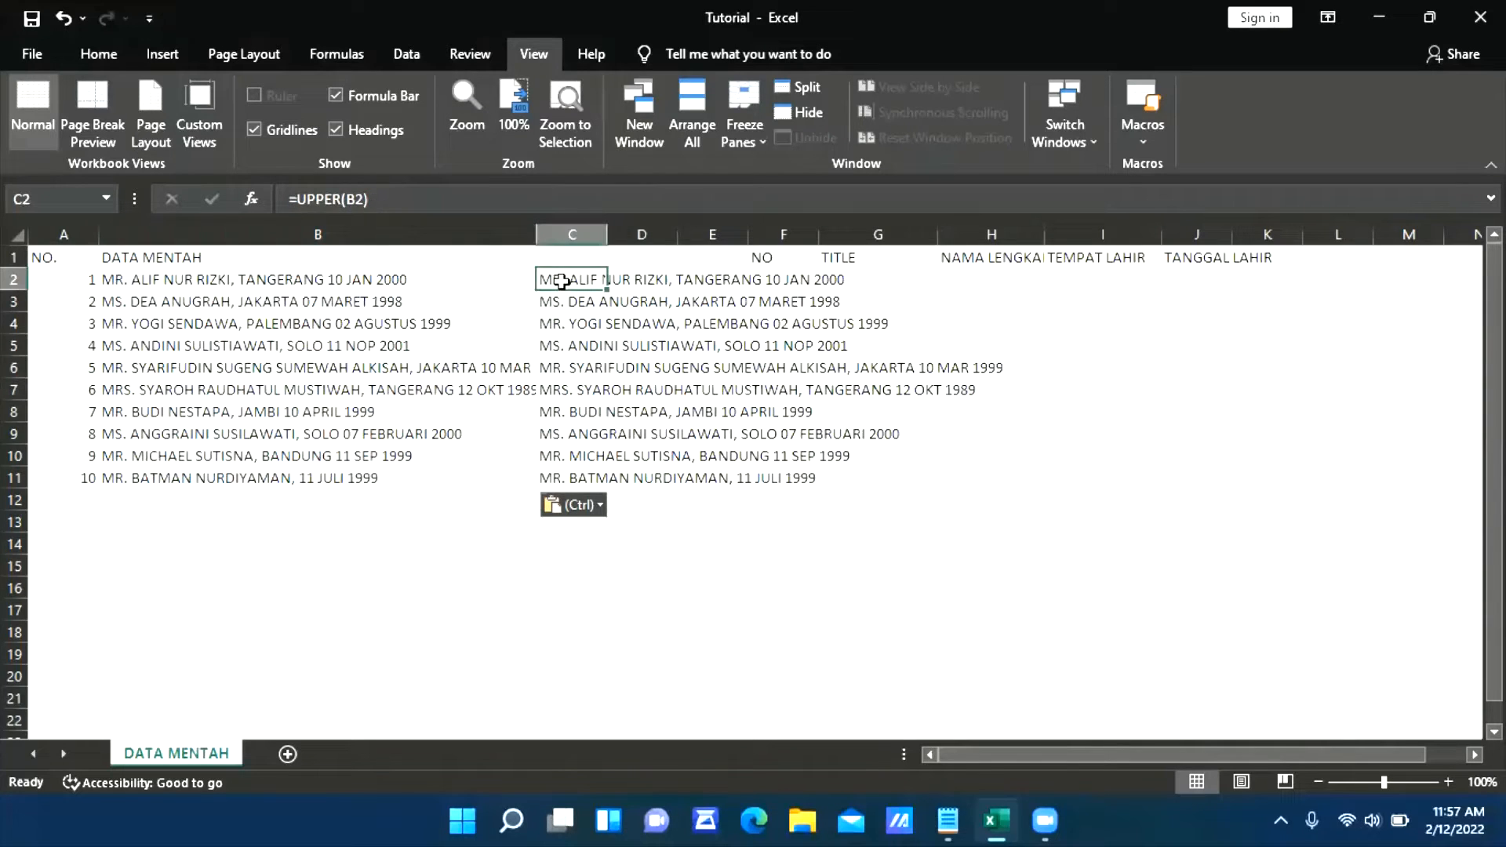
{"action": "key", "text": "Down"}
{"action": "key", "text": "Down"}
Clear the helper formulas from C2:C11
{"action": "left_click", "coordinate": [562, 281]}
{"action": "key", "text": "ctrl+shift+Down"}
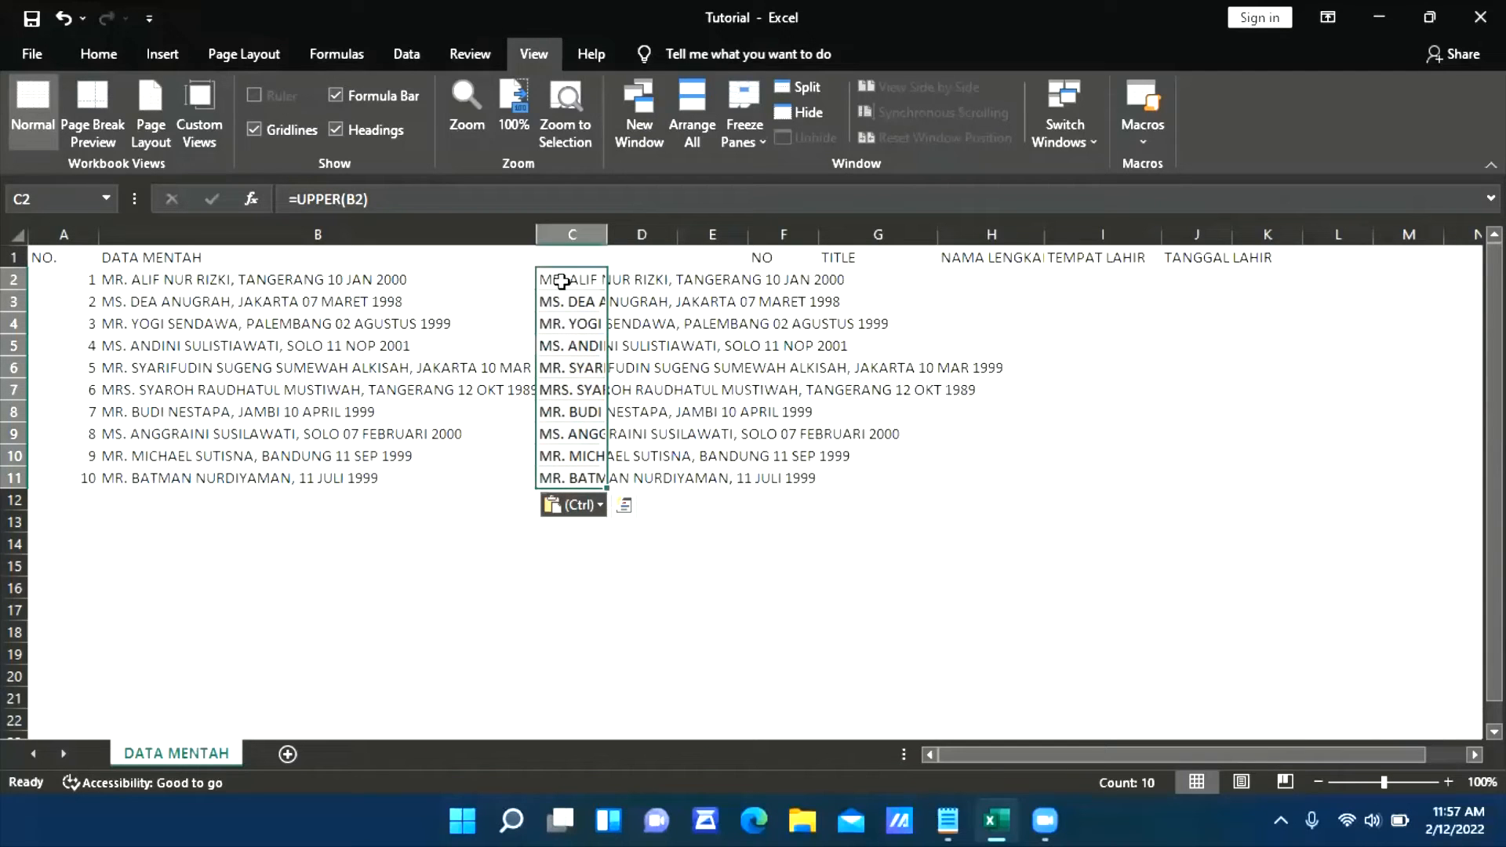
{"action": "key", "text": "ctrl+z"}
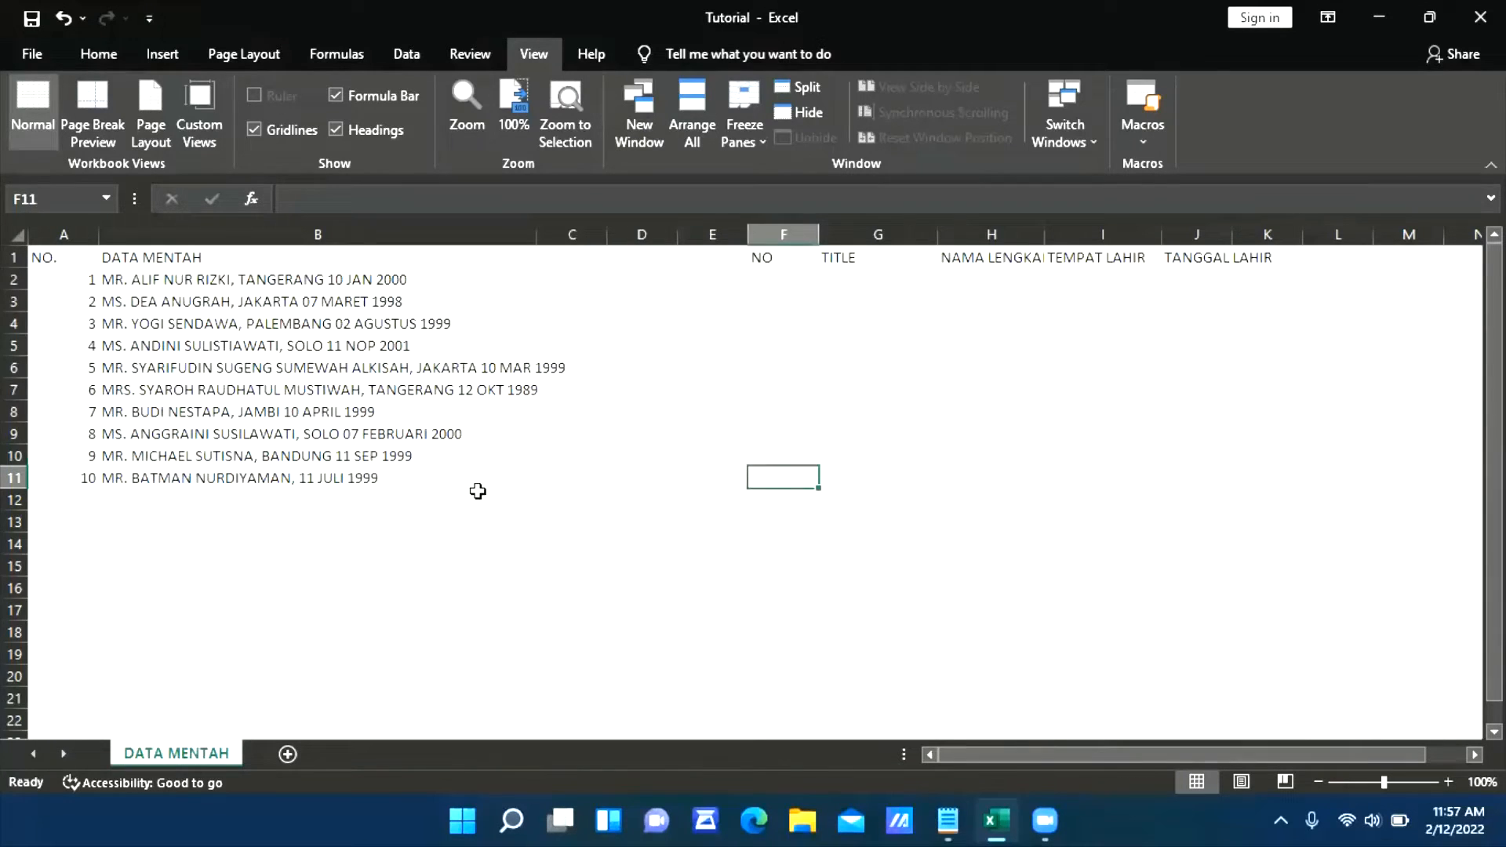
Review the uppercase entries in column B and how their title, name, birthplace and date parts are arranged
{"action": "left_click", "coordinate": [365, 519]}
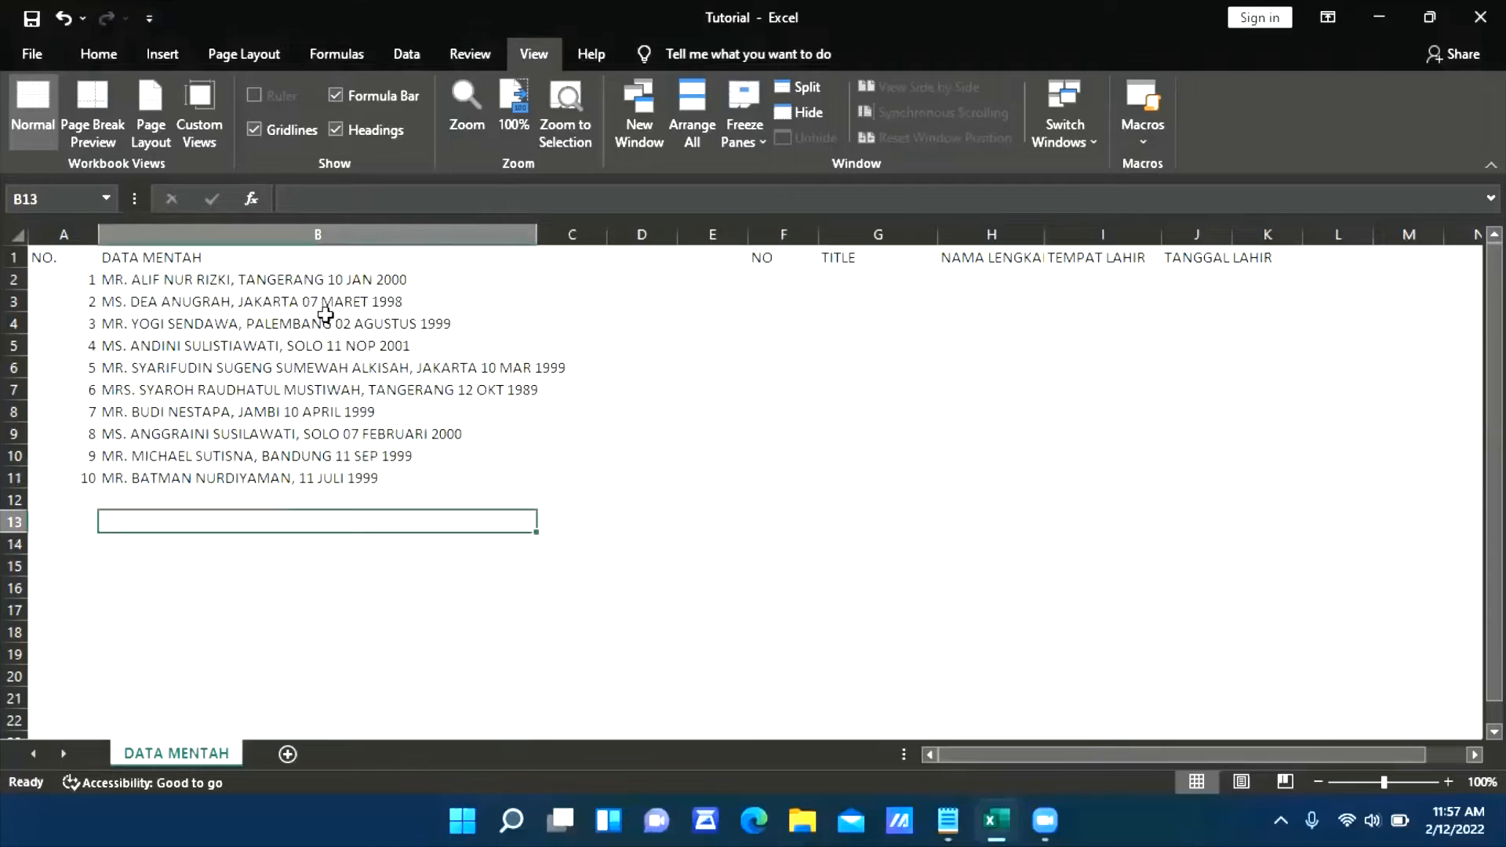
{"action": "left_click", "coordinate": [315, 463]}
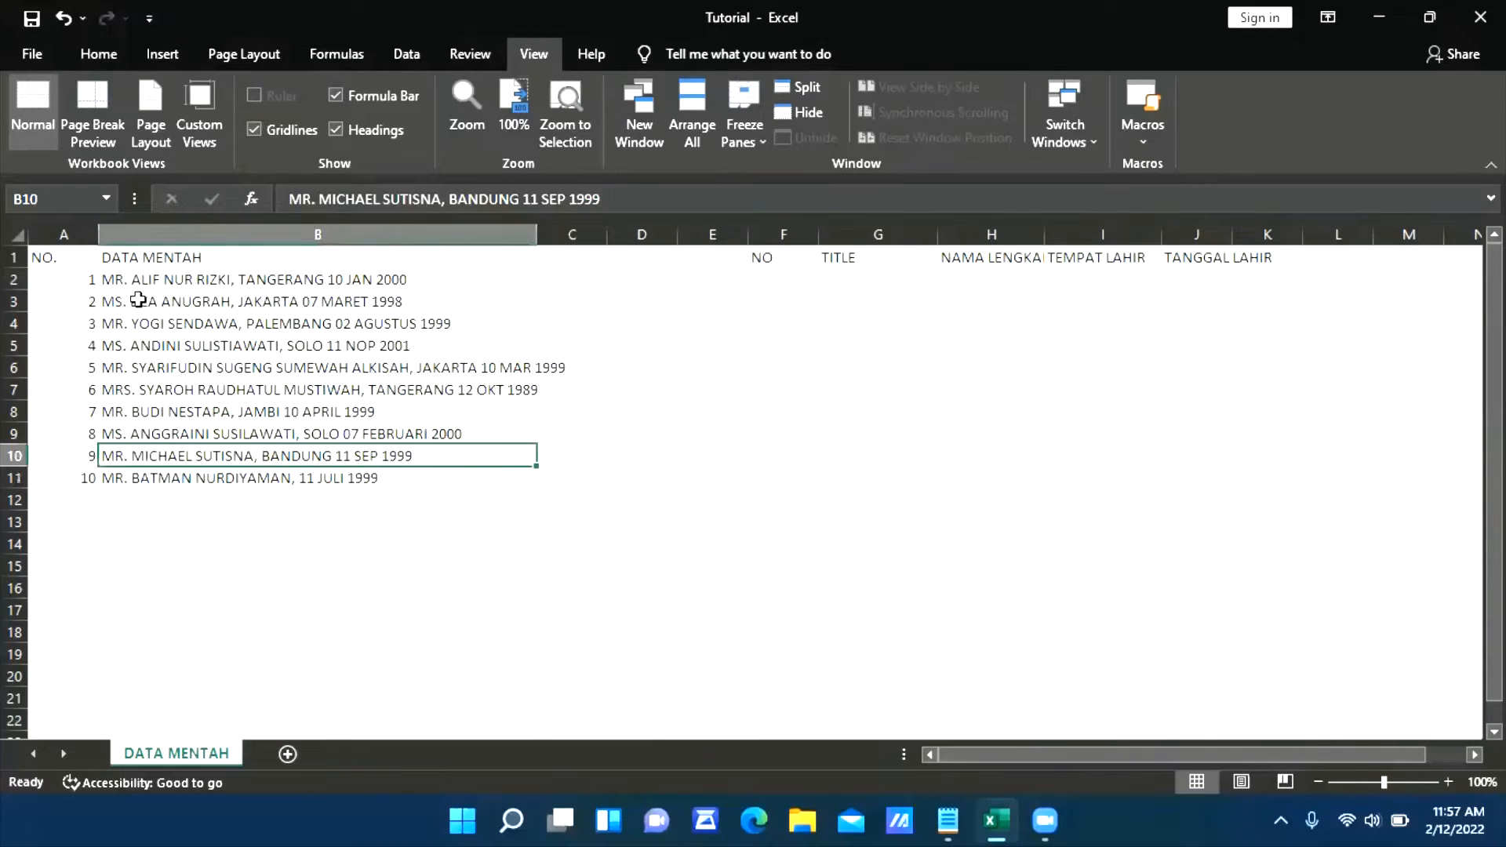
{"action": "key", "text": "Down"}
{"action": "key", "text": "Down"}
{"action": "key", "text": "Down"}
{"action": "key", "text": "Down"}
{"action": "key", "text": "Down"}
{"action": "left_click", "coordinate": [198, 279]}
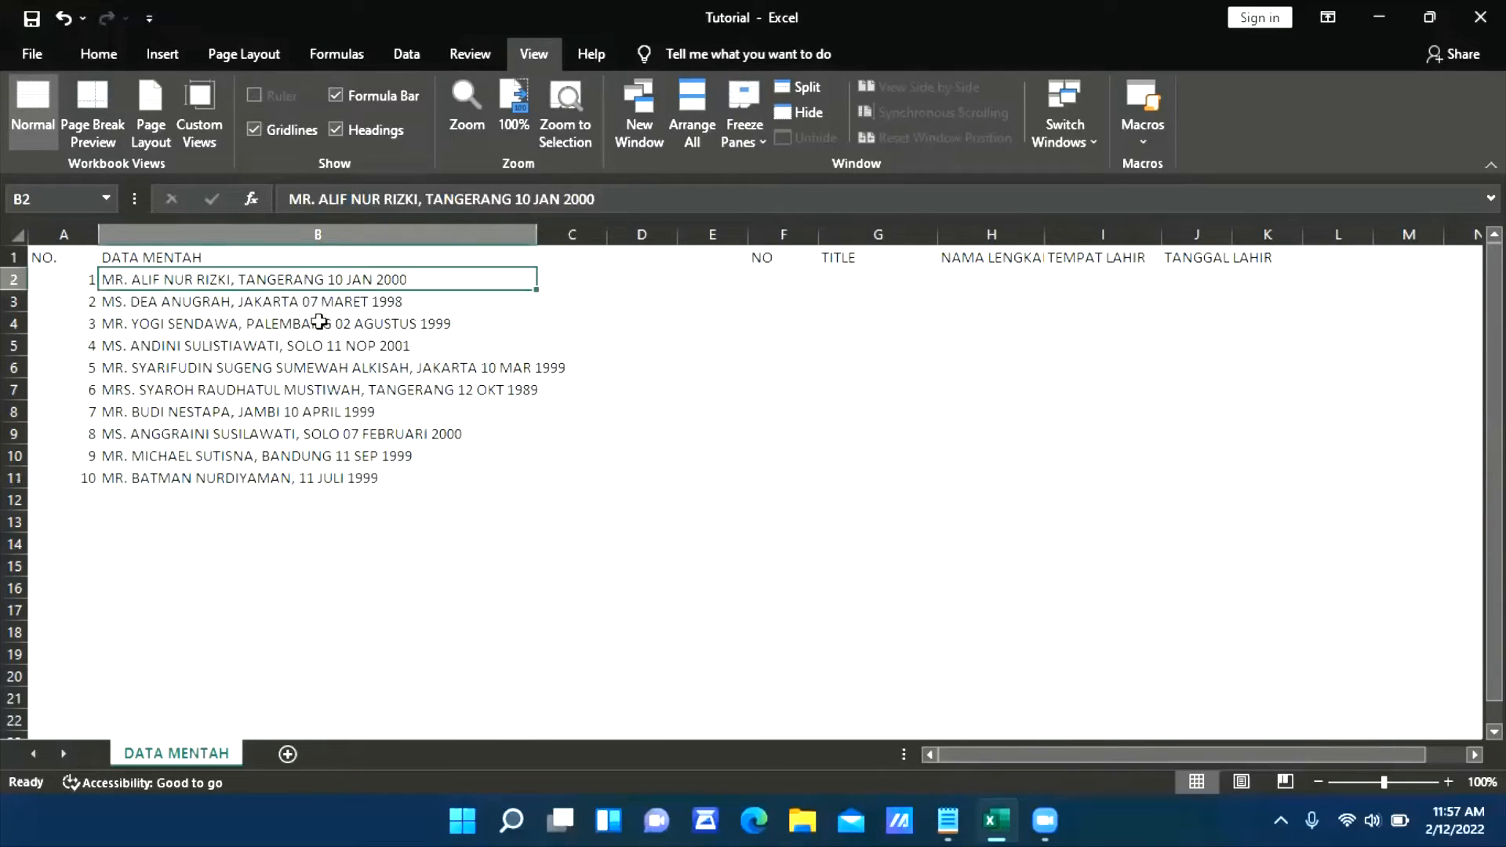
{"action": "left_click", "coordinate": [303, 453]}
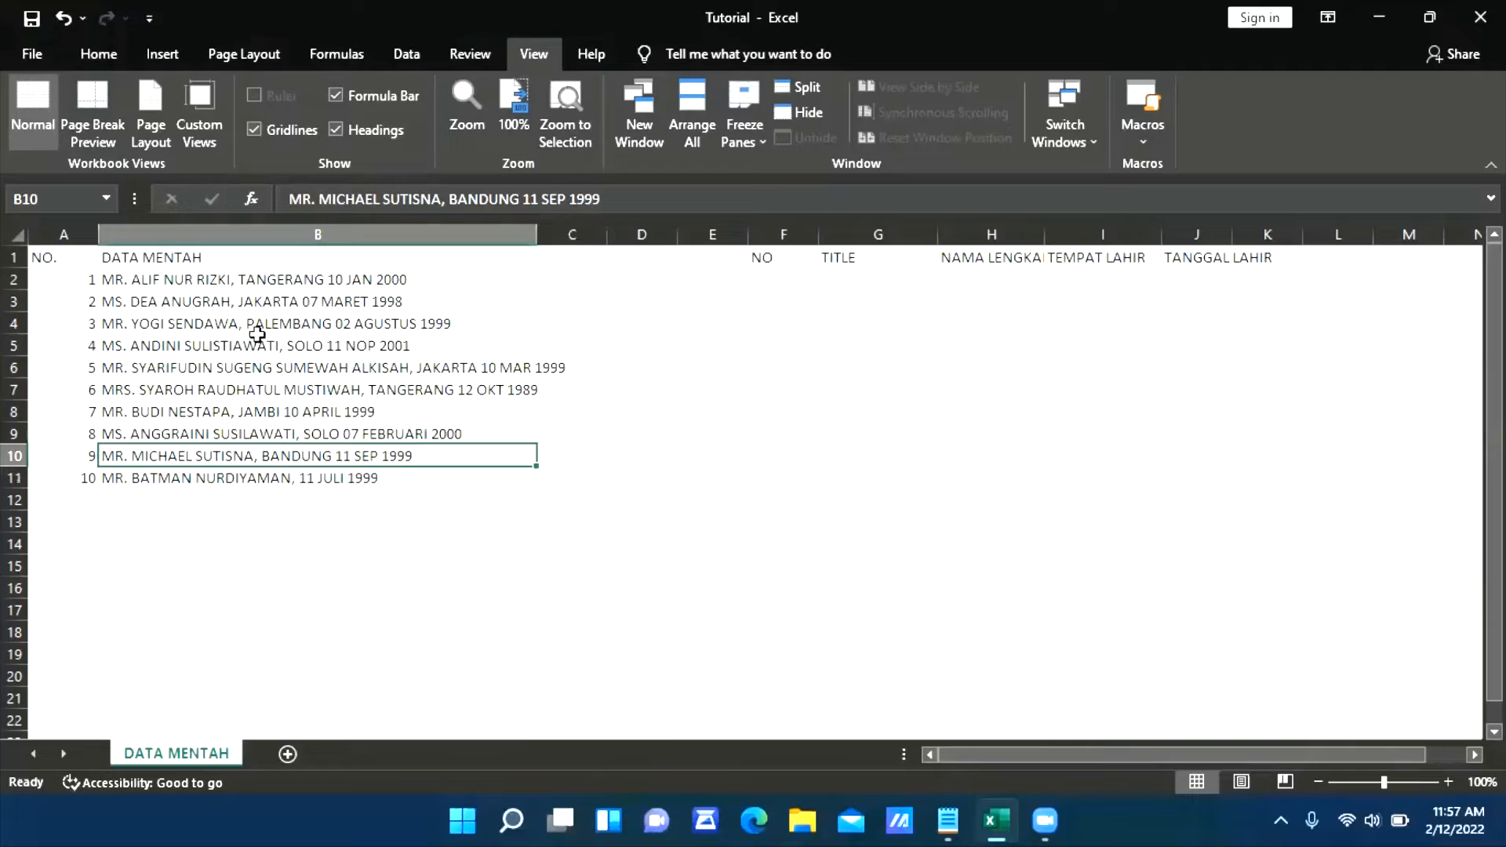
{"action": "left_click", "coordinate": [259, 284]}
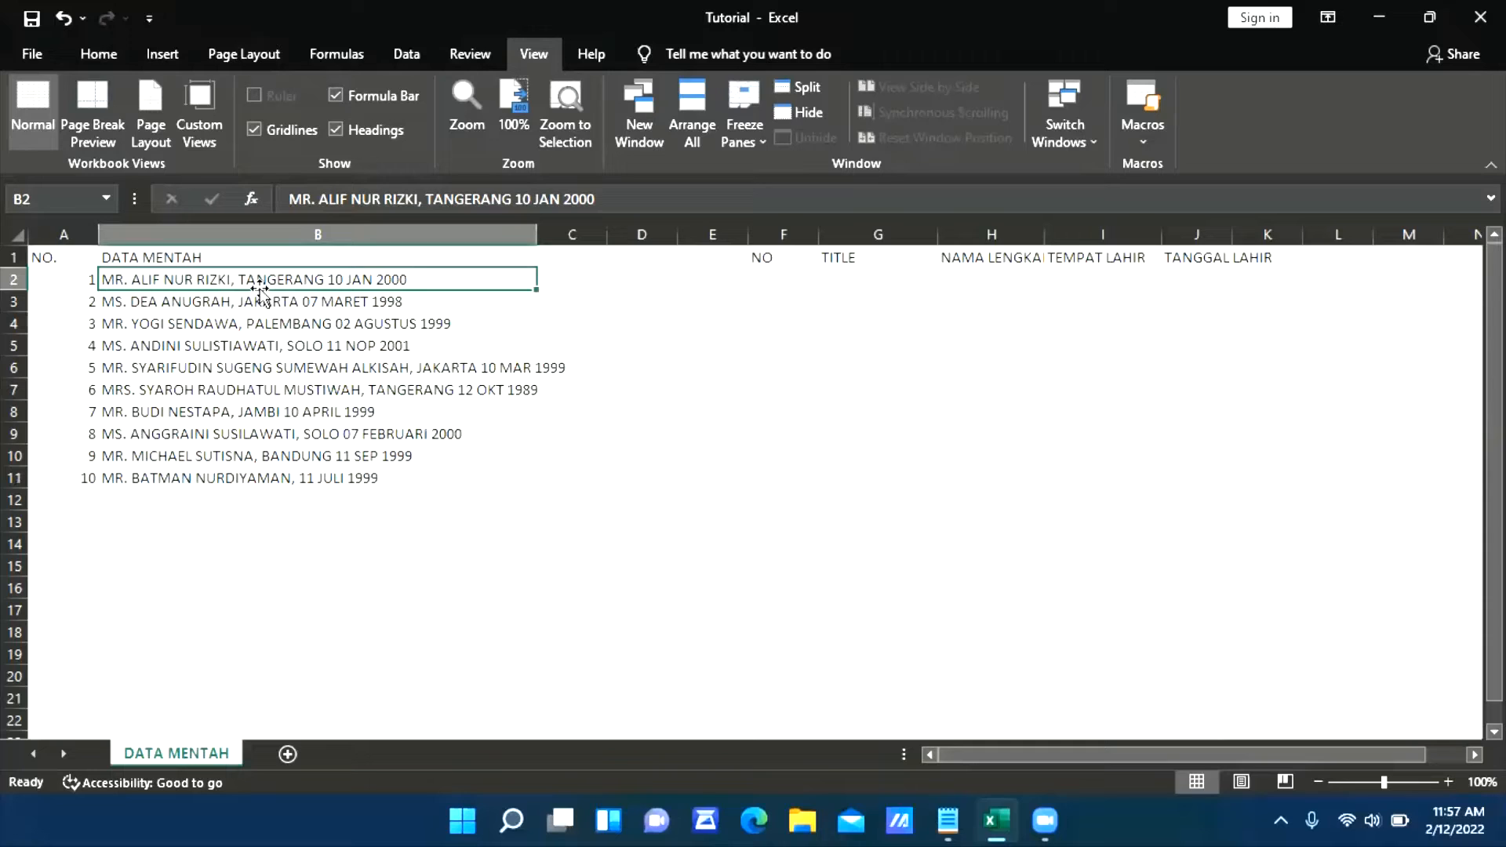
{"action": "key", "text": "ctrl+shift+Down"}
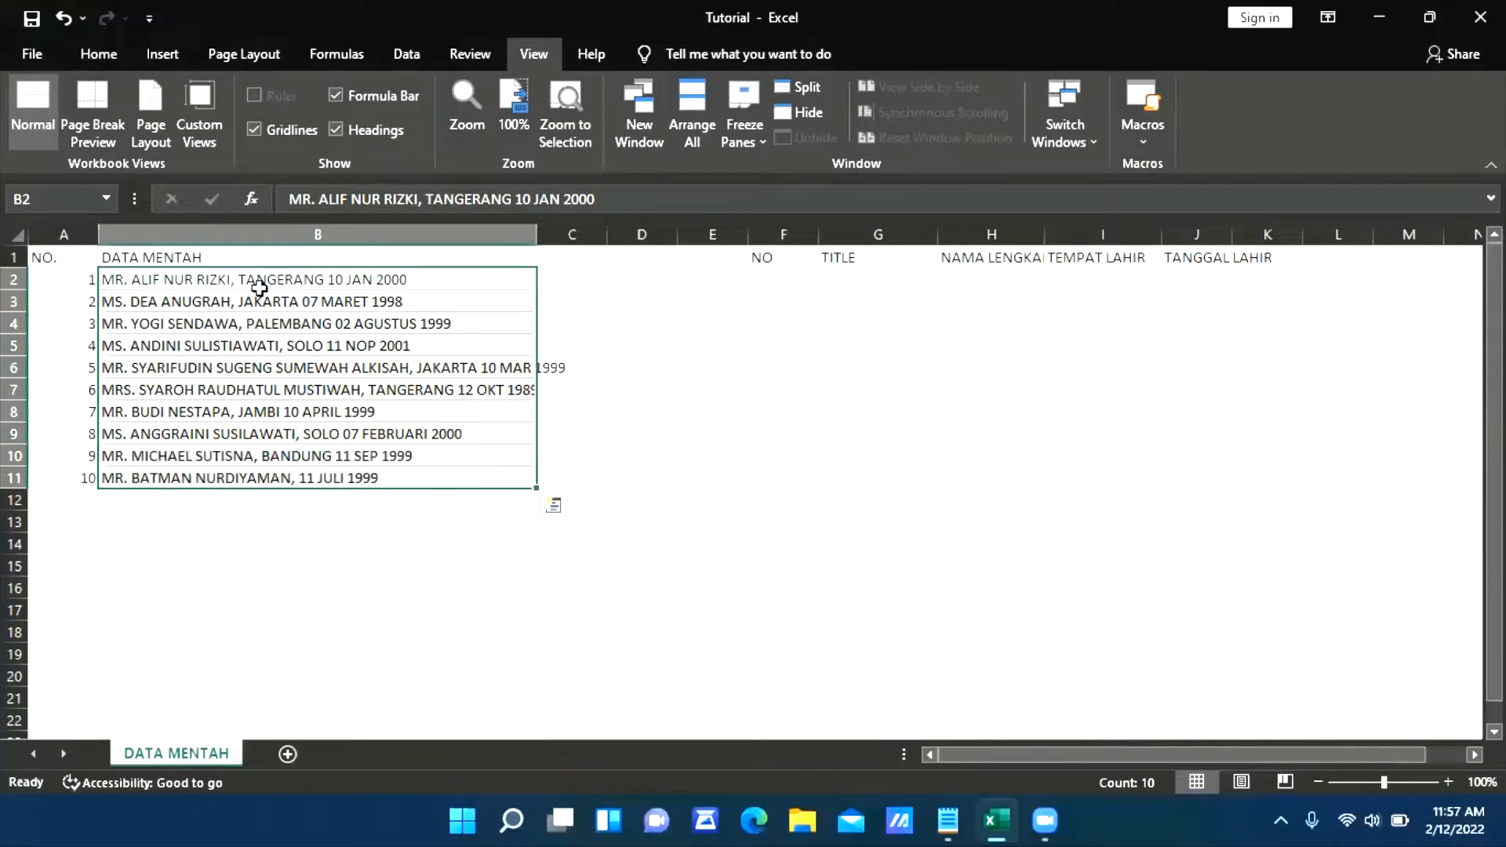
{"action": "key", "text": "Up"}
{"action": "key", "text": "Down"}
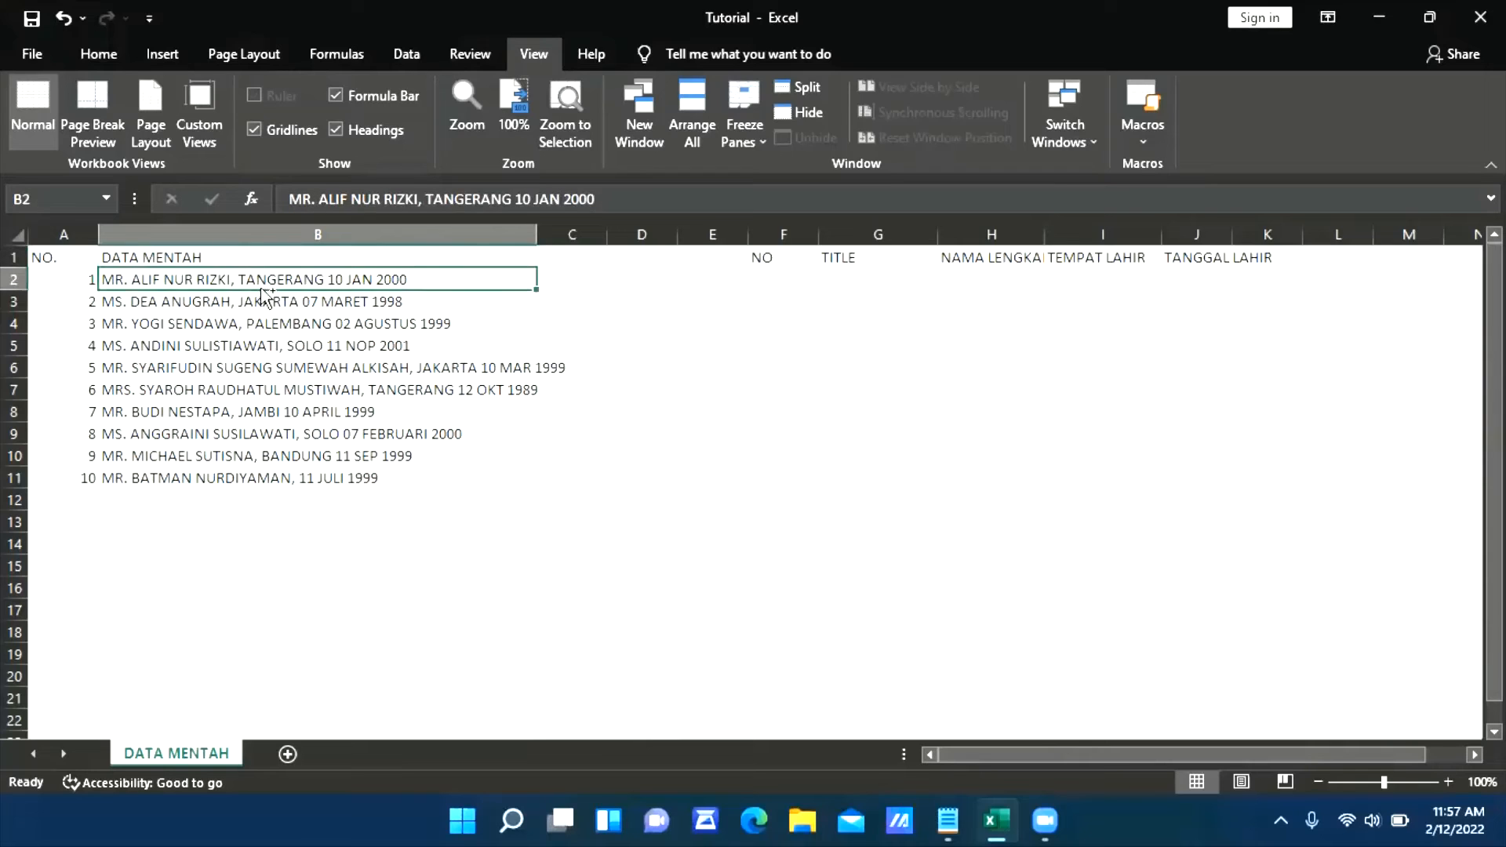
{"action": "key", "text": "ctrl+shift+Down"}
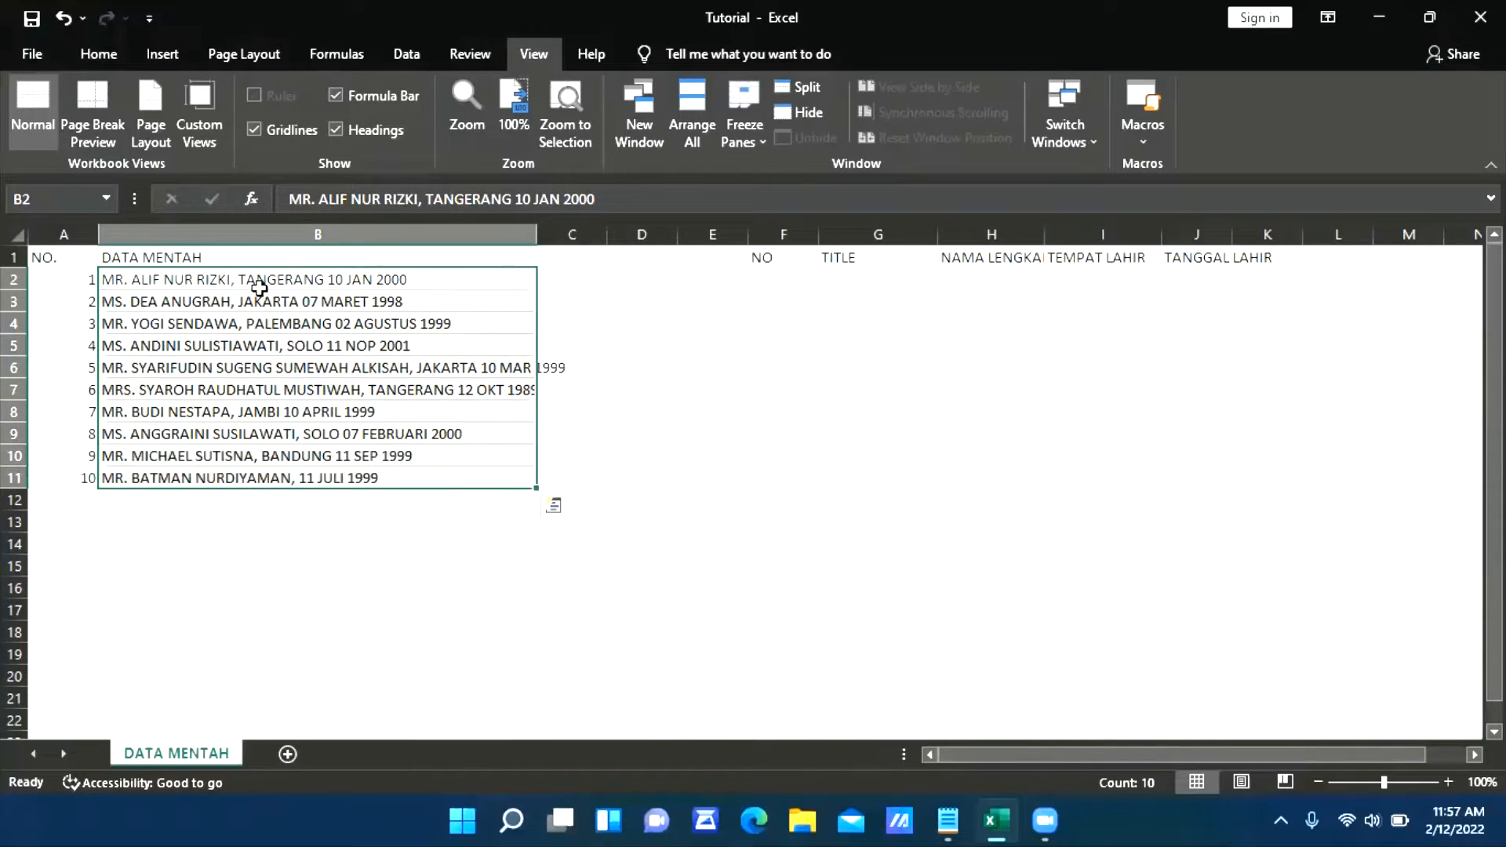
{"action": "key", "text": "Up"}
{"action": "key", "text": "Down"}
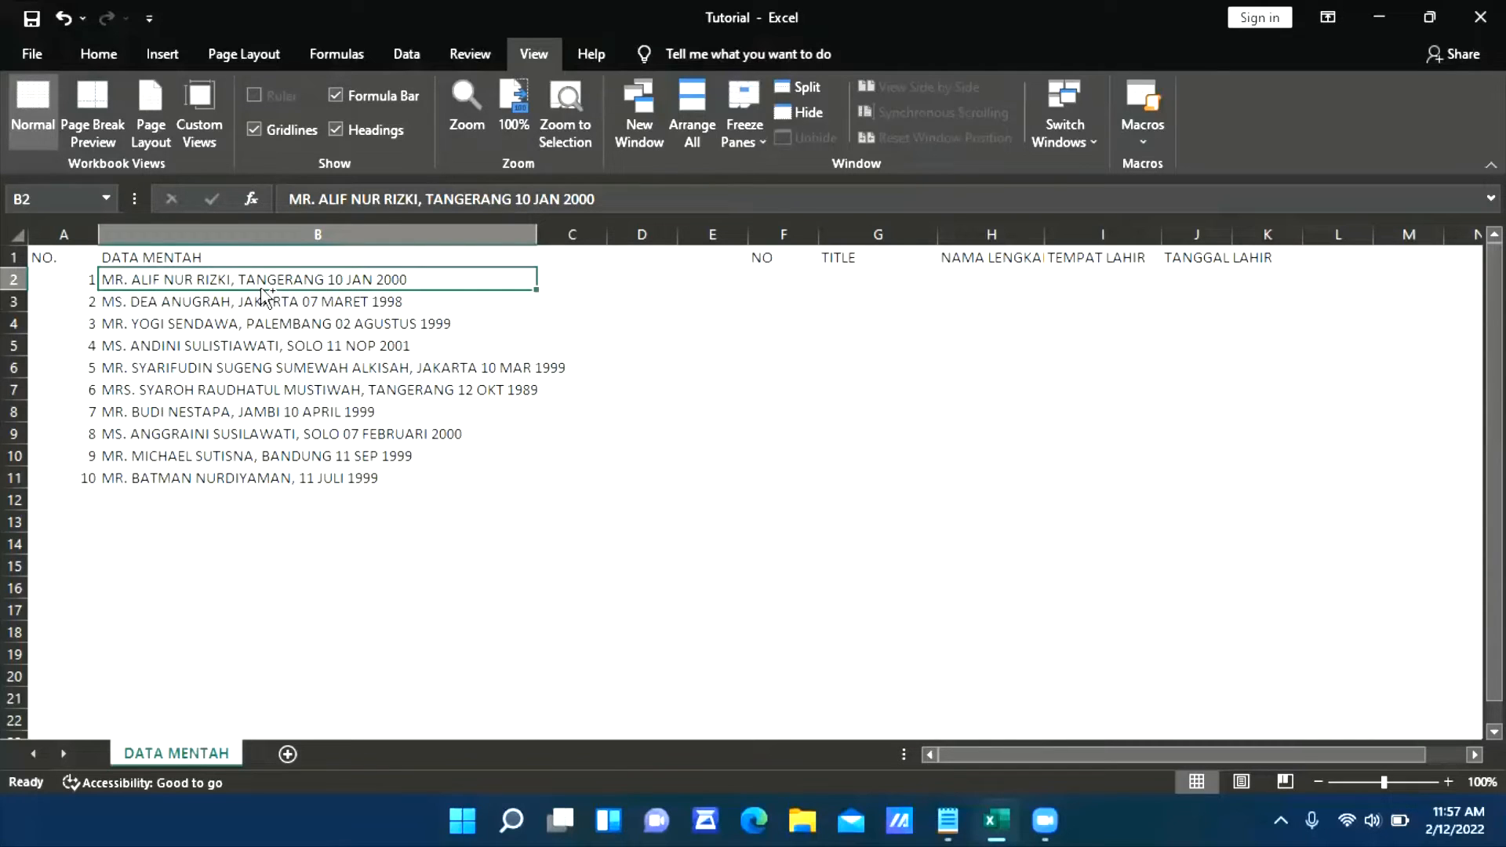
Copy the uppercase entries in B2:B11 and paste them into Notepad in place of all its existing text
{"action": "key", "text": "ctrl+shift+Down"}
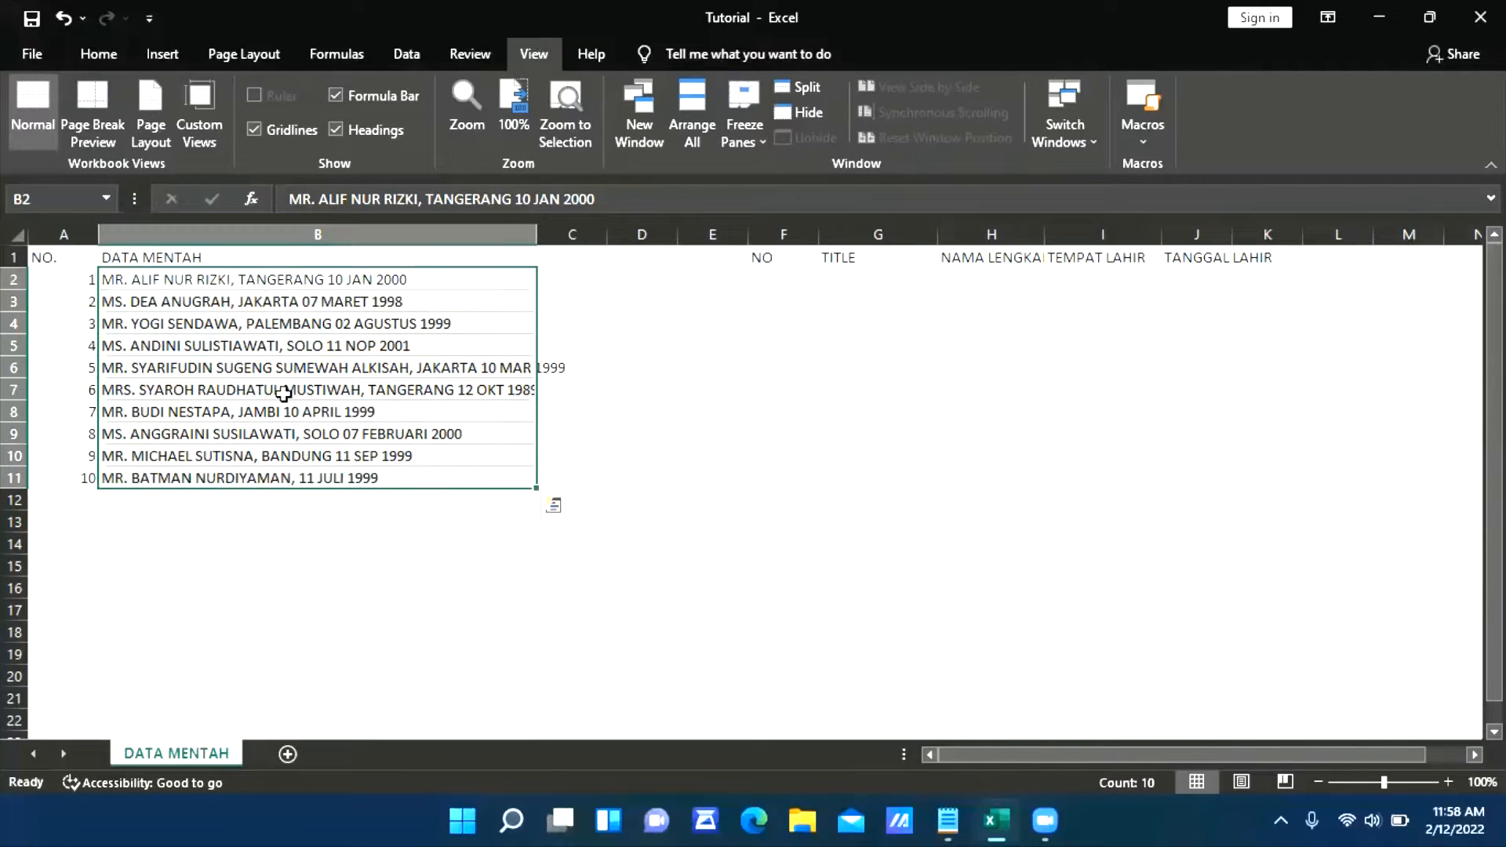
{"action": "key", "text": "ctrl+c"}
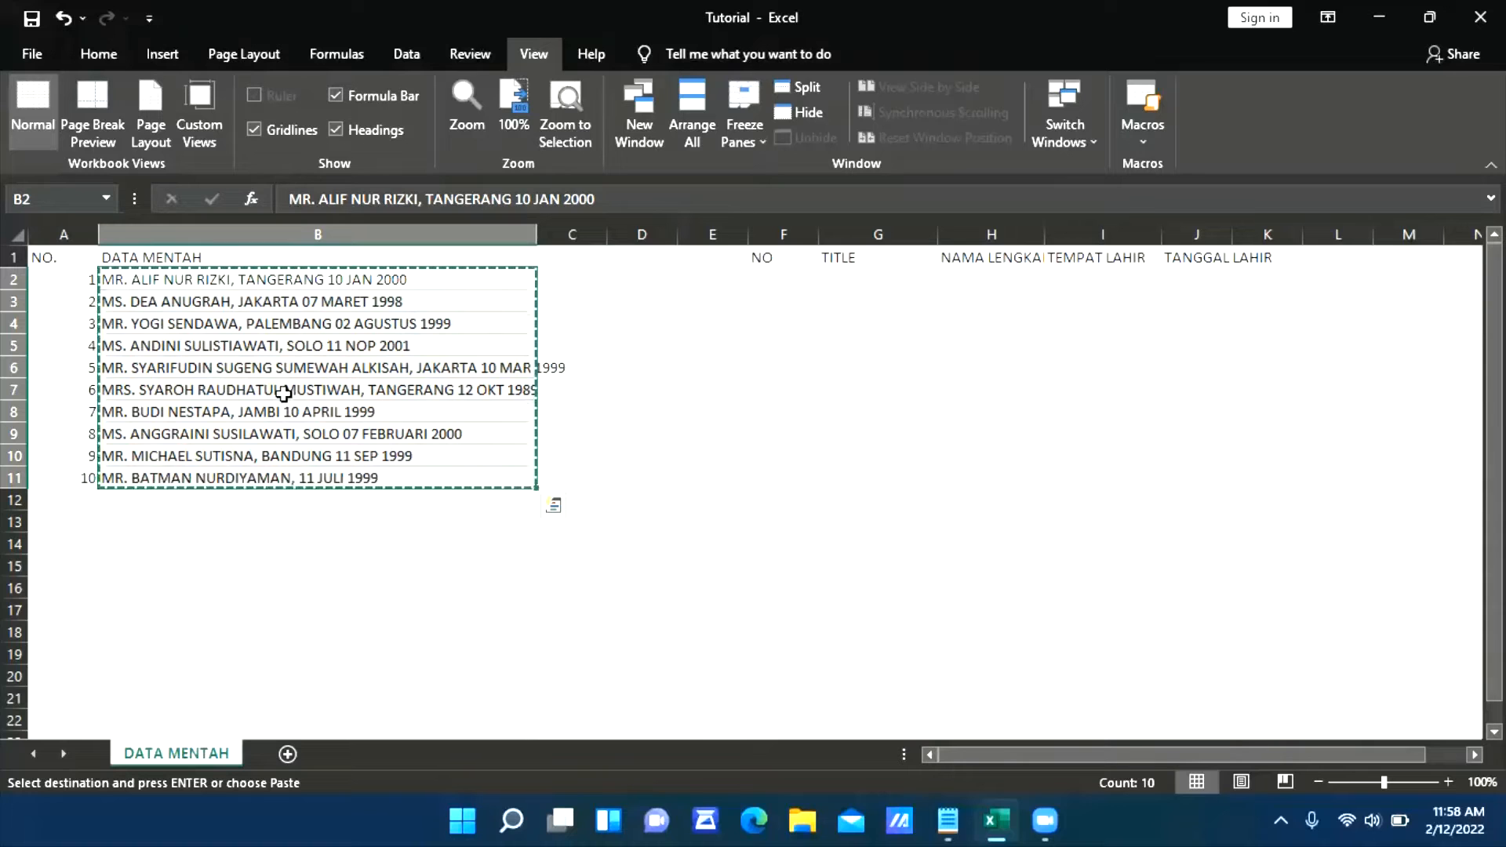
{"action": "left_click", "coordinate": [948, 820]}
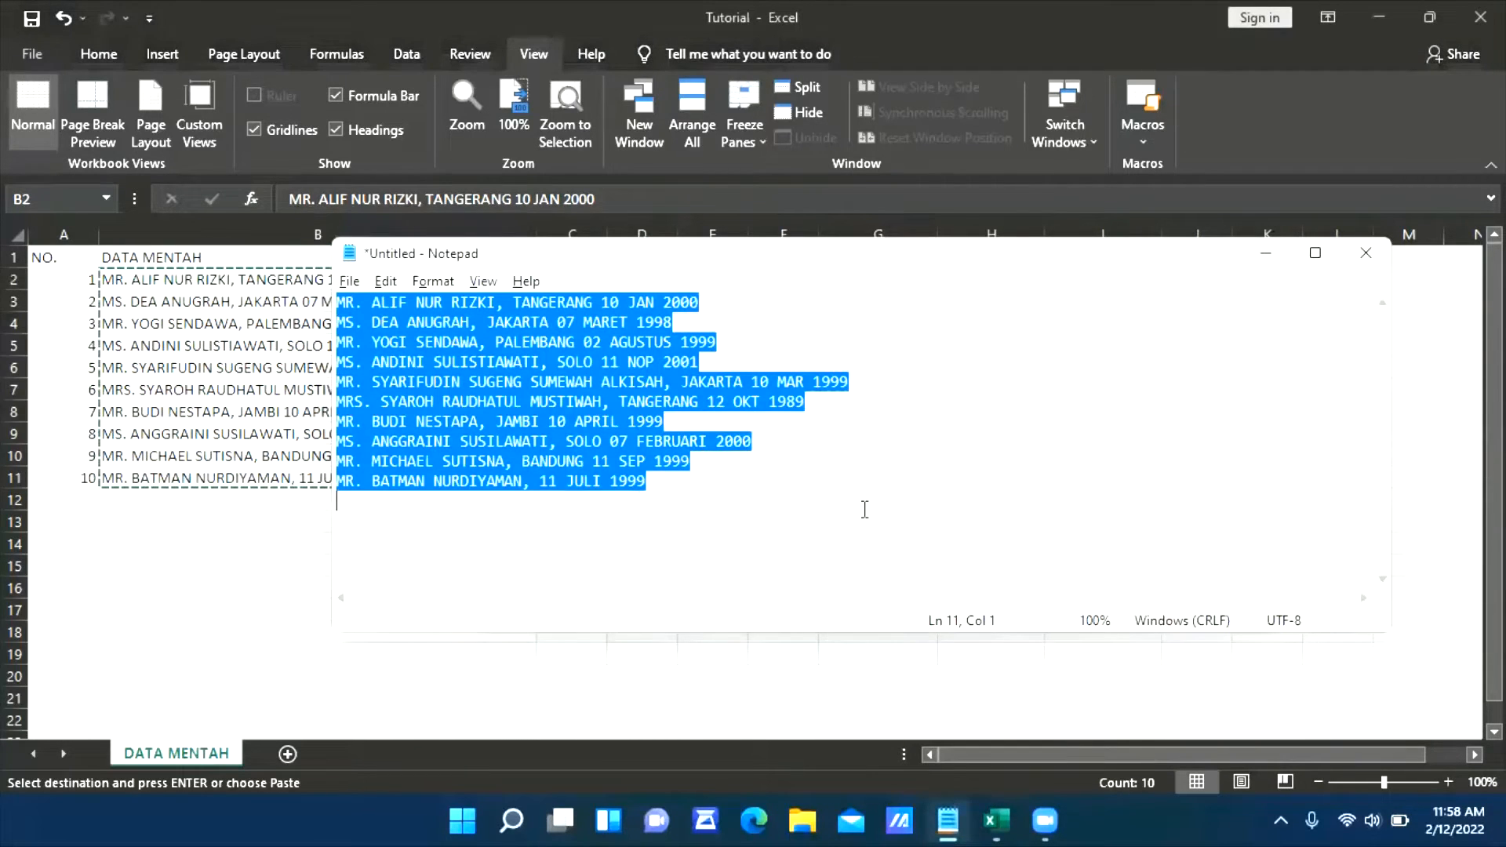
{"action": "left_click", "coordinate": [862, 507]}
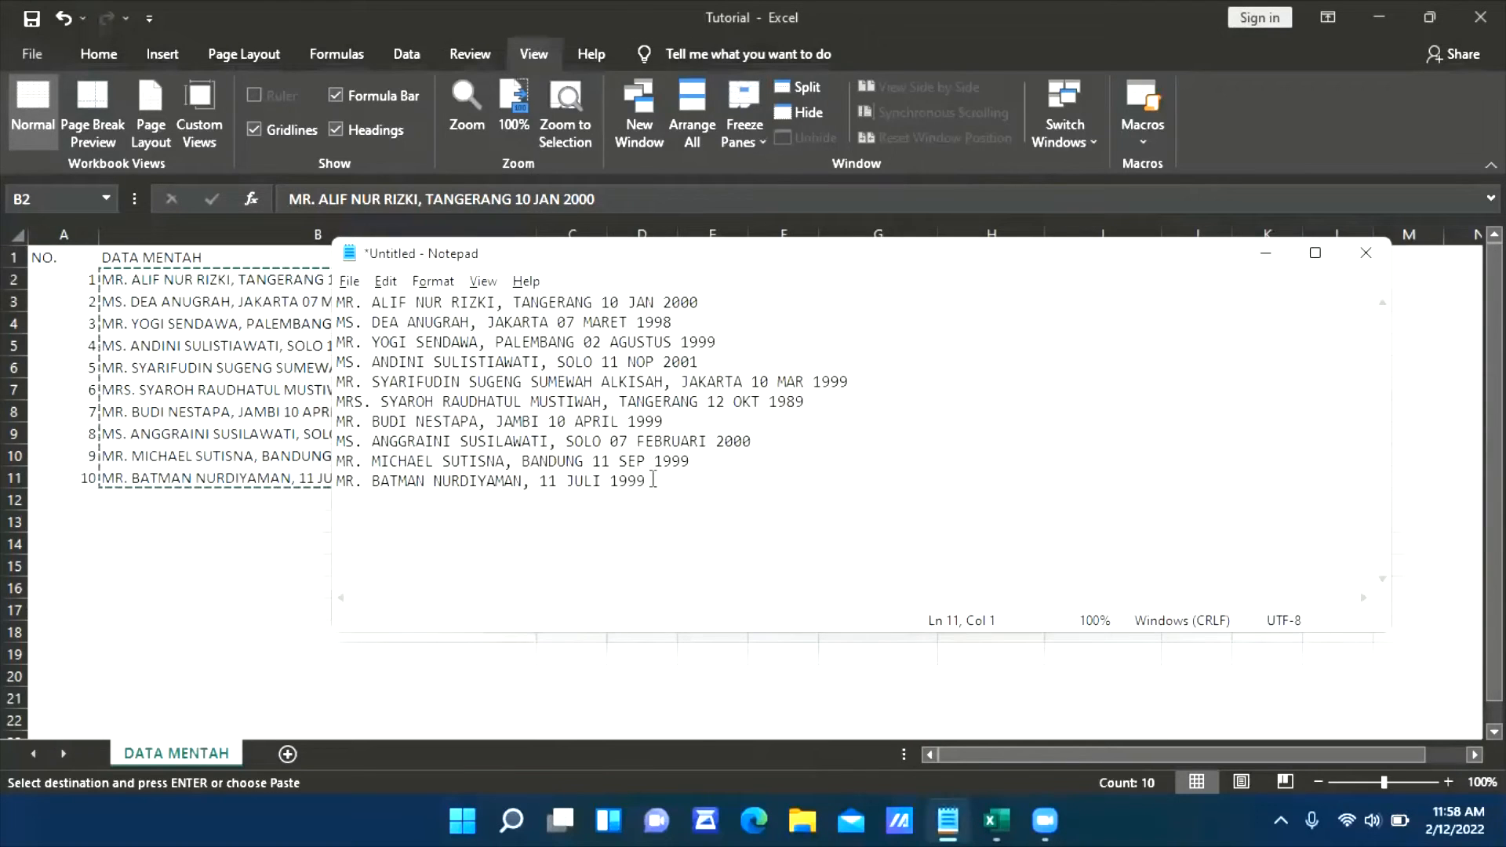
{"action": "left_click_drag", "start_coordinate": [763, 488], "coordinate": [335, 304]}
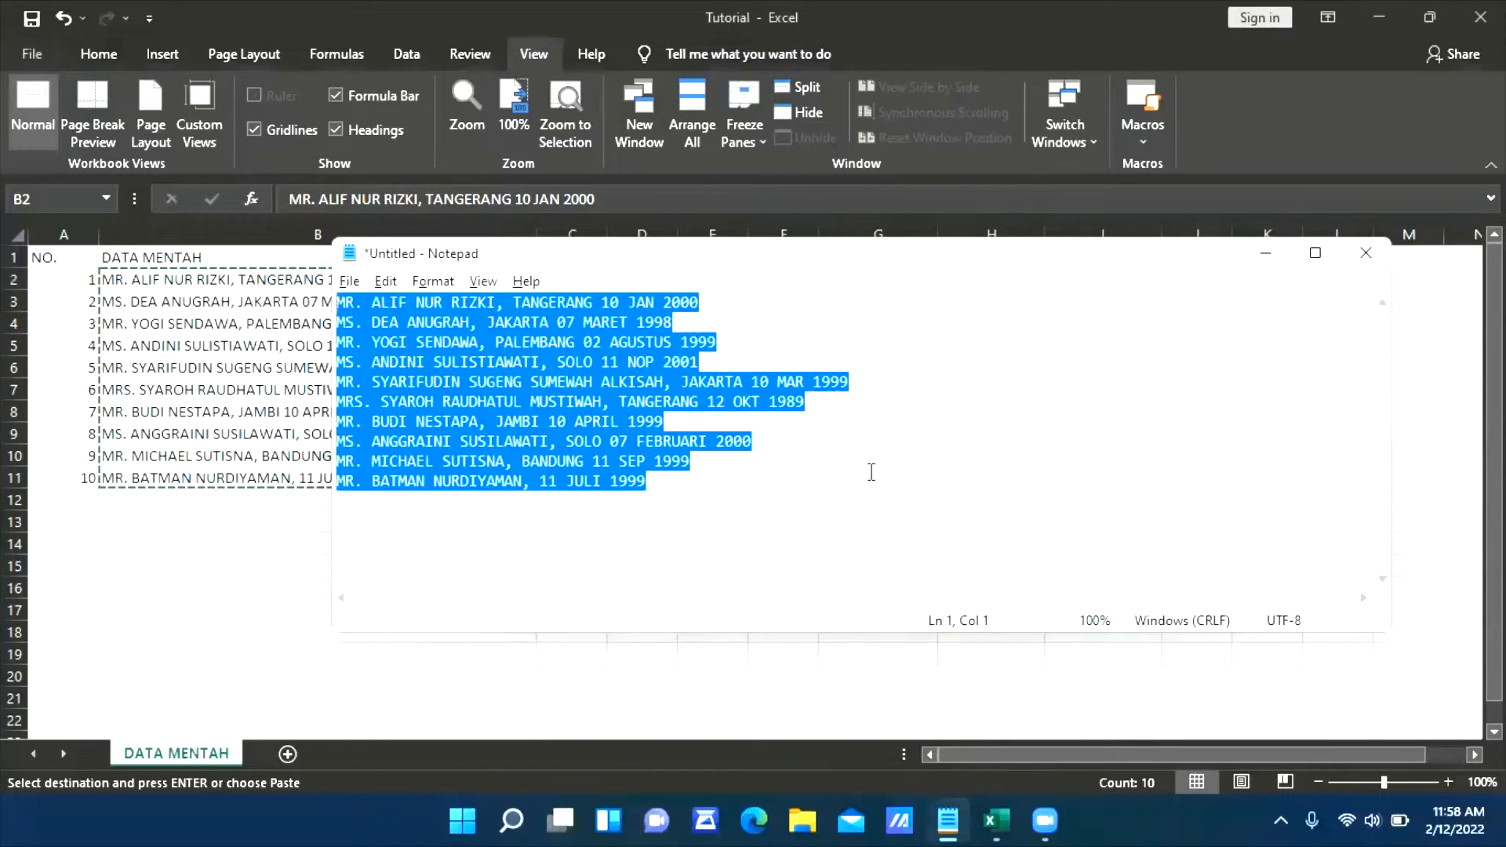
{"action": "key", "text": "Delete"}
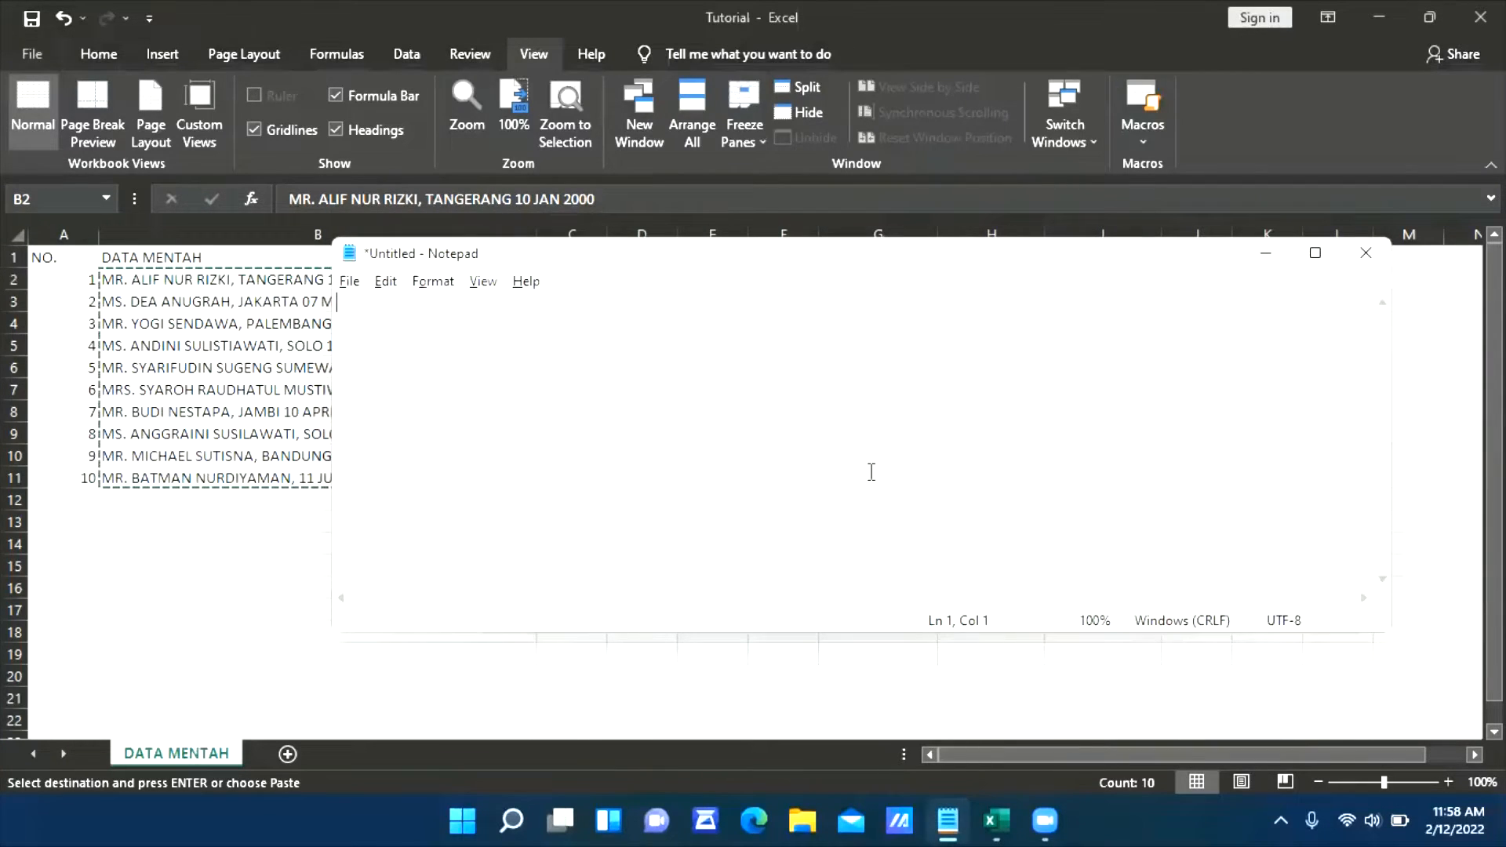
{"action": "key", "text": "ctrl+v"}
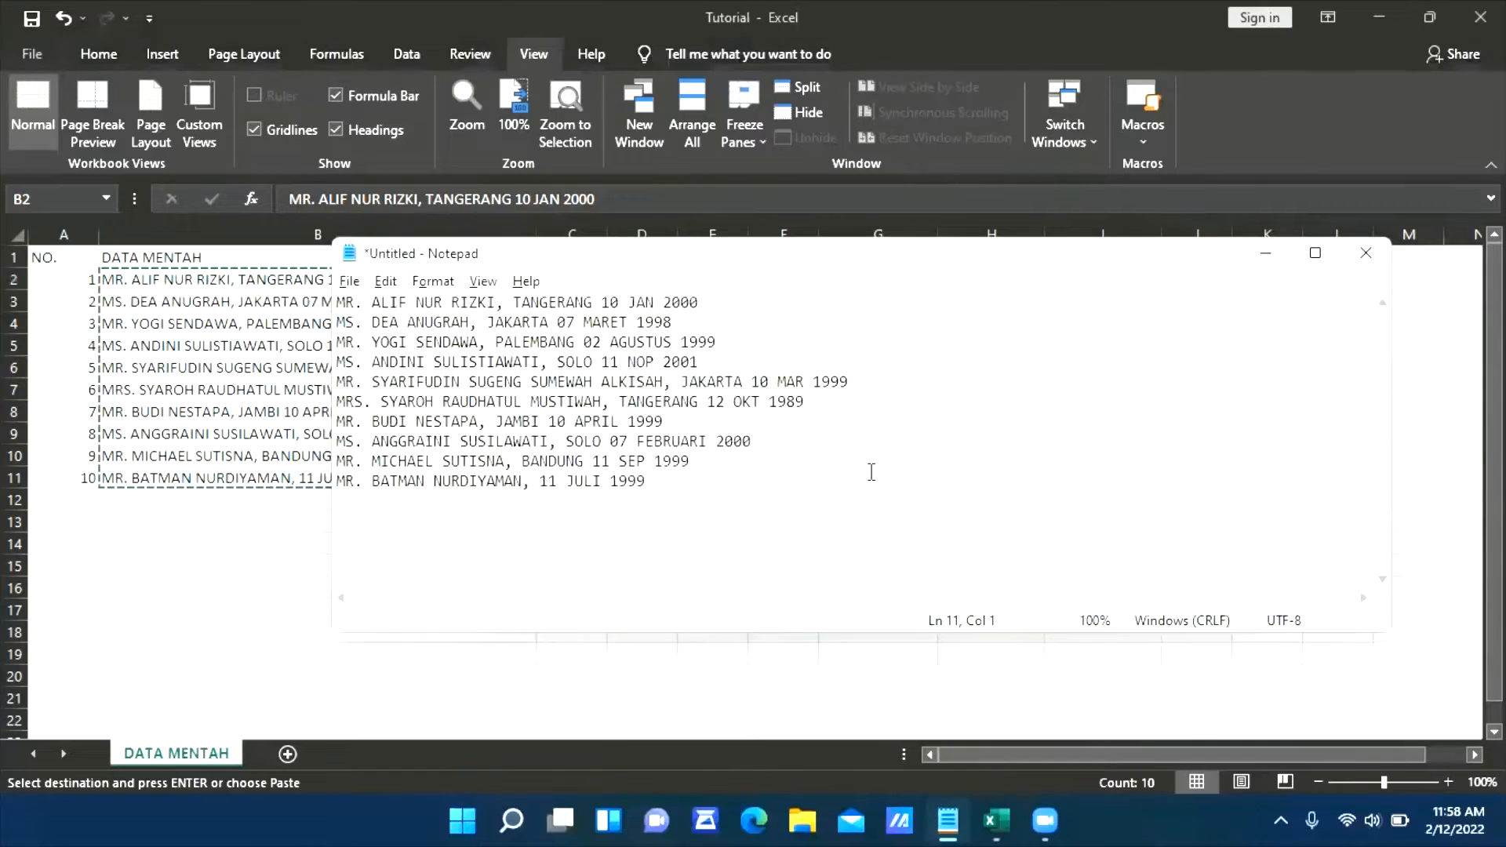
Return to Excel and examine the separate target cells F2 and G2 under NO and TITLE against the combined entry in B2
{"action": "key", "text": "alt+Tab"}
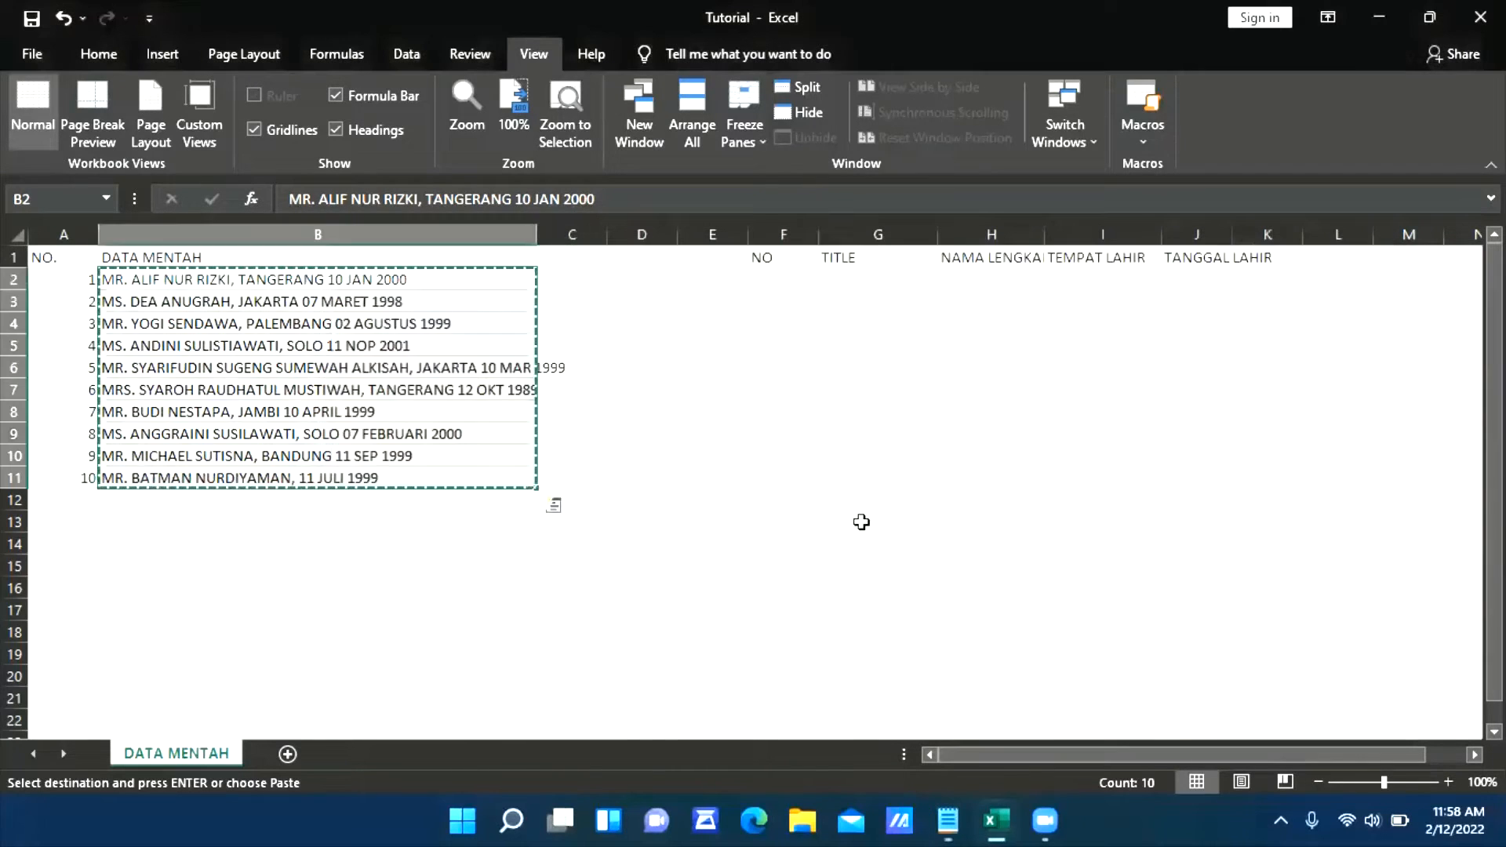
{"action": "left_click", "coordinate": [852, 477]}
{"action": "left_click", "coordinate": [784, 278]}
{"action": "left_click", "coordinate": [885, 281]}
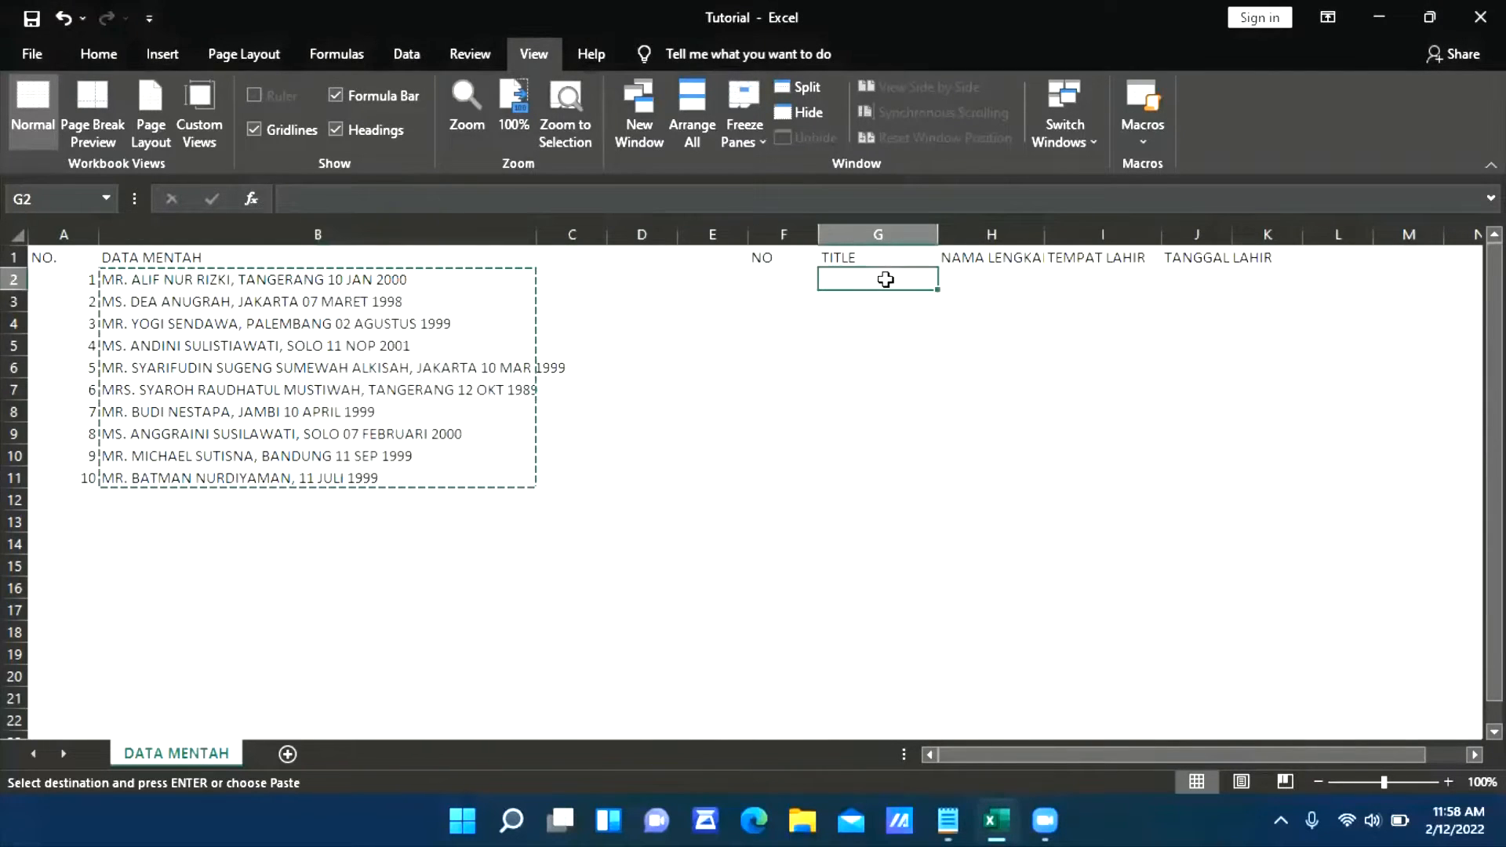
{"action": "left_click", "coordinate": [789, 279]}
{"action": "left_click", "coordinate": [864, 276]}
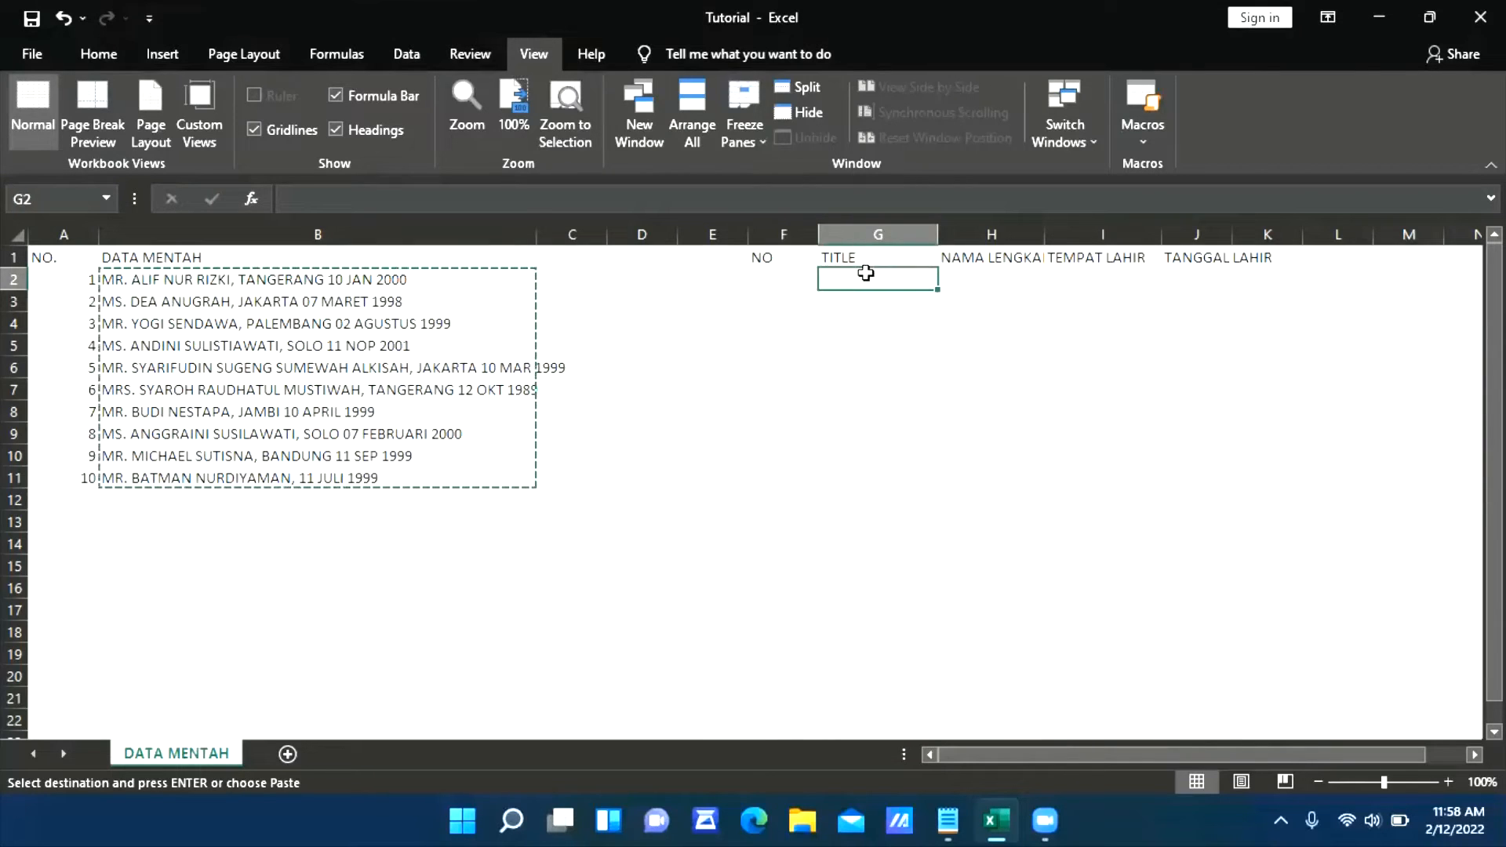
{"action": "left_click", "coordinate": [797, 278]}
{"action": "left_click", "coordinate": [857, 280]}
{"action": "left_click_drag", "start_coordinate": [784, 287], "coordinate": [787, 293]}
{"action": "left_click", "coordinate": [864, 284]}
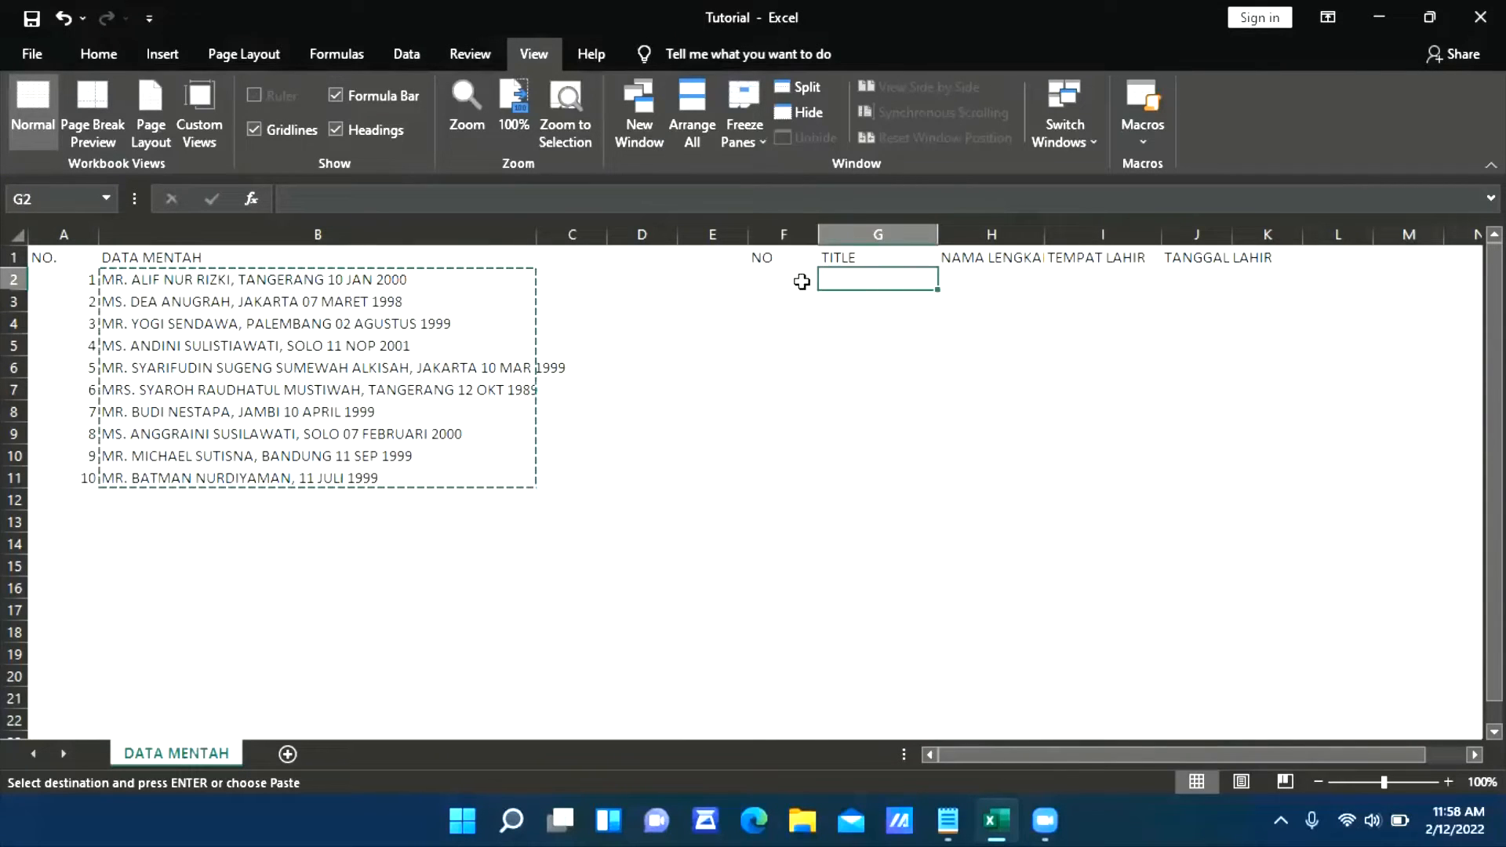
{"action": "left_click", "coordinate": [800, 279]}
{"action": "left_click", "coordinate": [864, 279]}
{"action": "left_click", "coordinate": [777, 282]}
{"action": "left_click", "coordinate": [856, 286]}
{"action": "left_click", "coordinate": [800, 282]}
{"action": "left_click", "coordinate": [841, 276]}
{"action": "left_click_drag", "start_coordinate": [795, 282], "coordinate": [846, 287]}
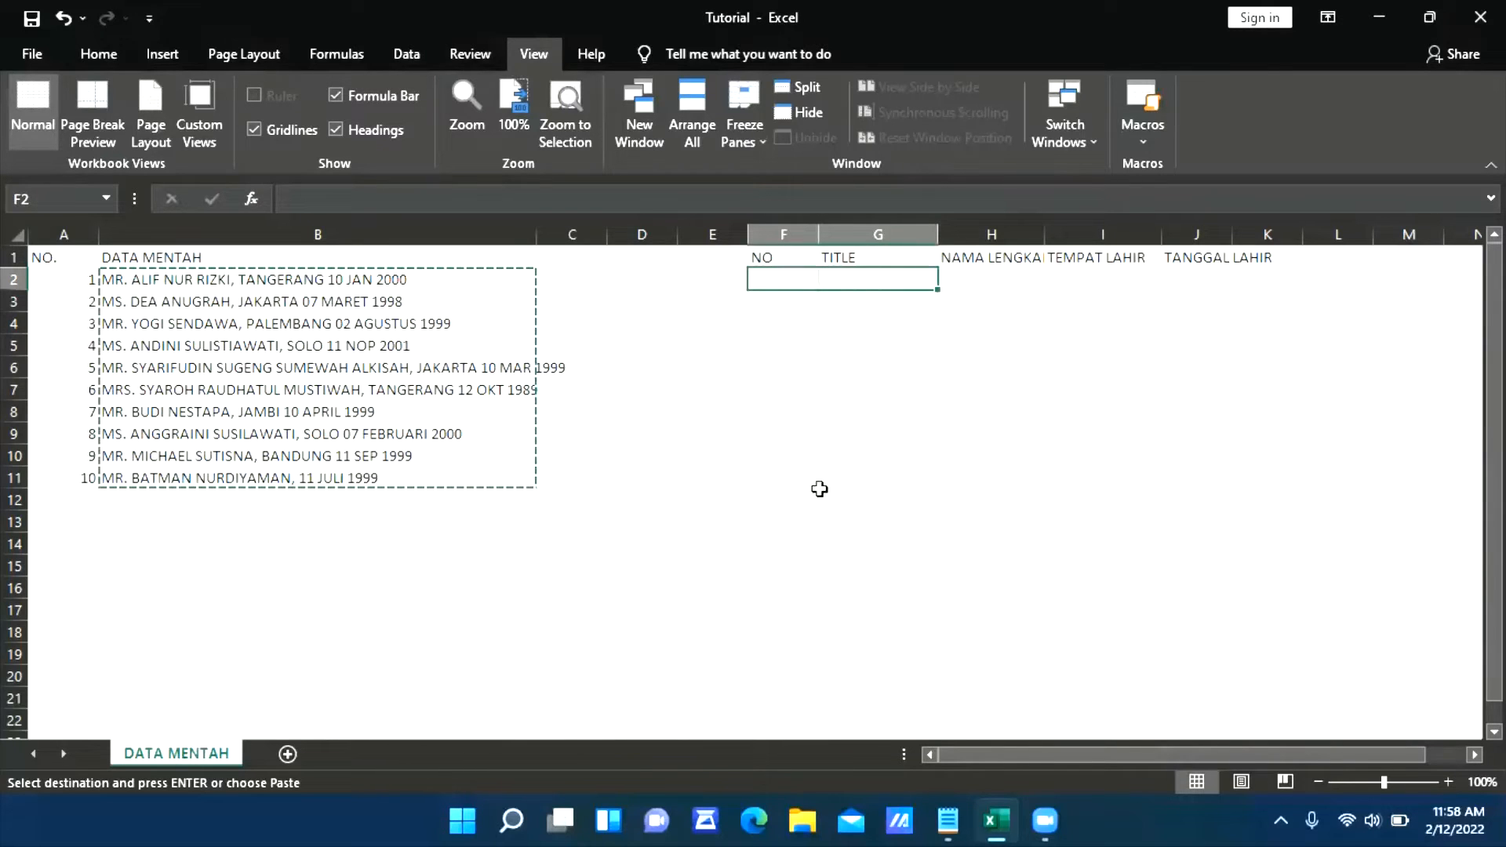
{"action": "left_click", "coordinate": [800, 336]}
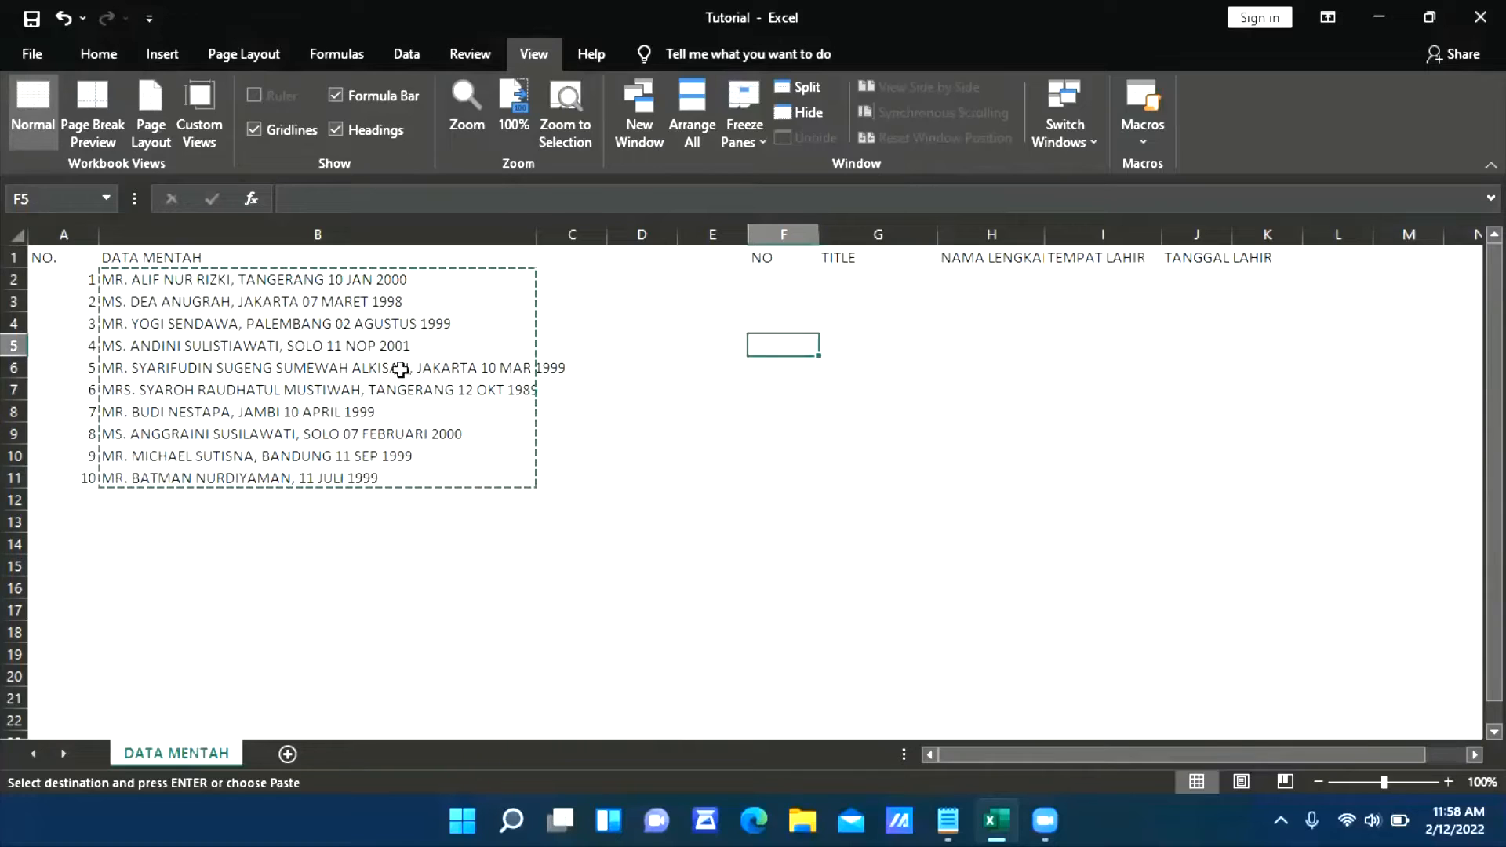
{"action": "left_click", "coordinate": [182, 281]}
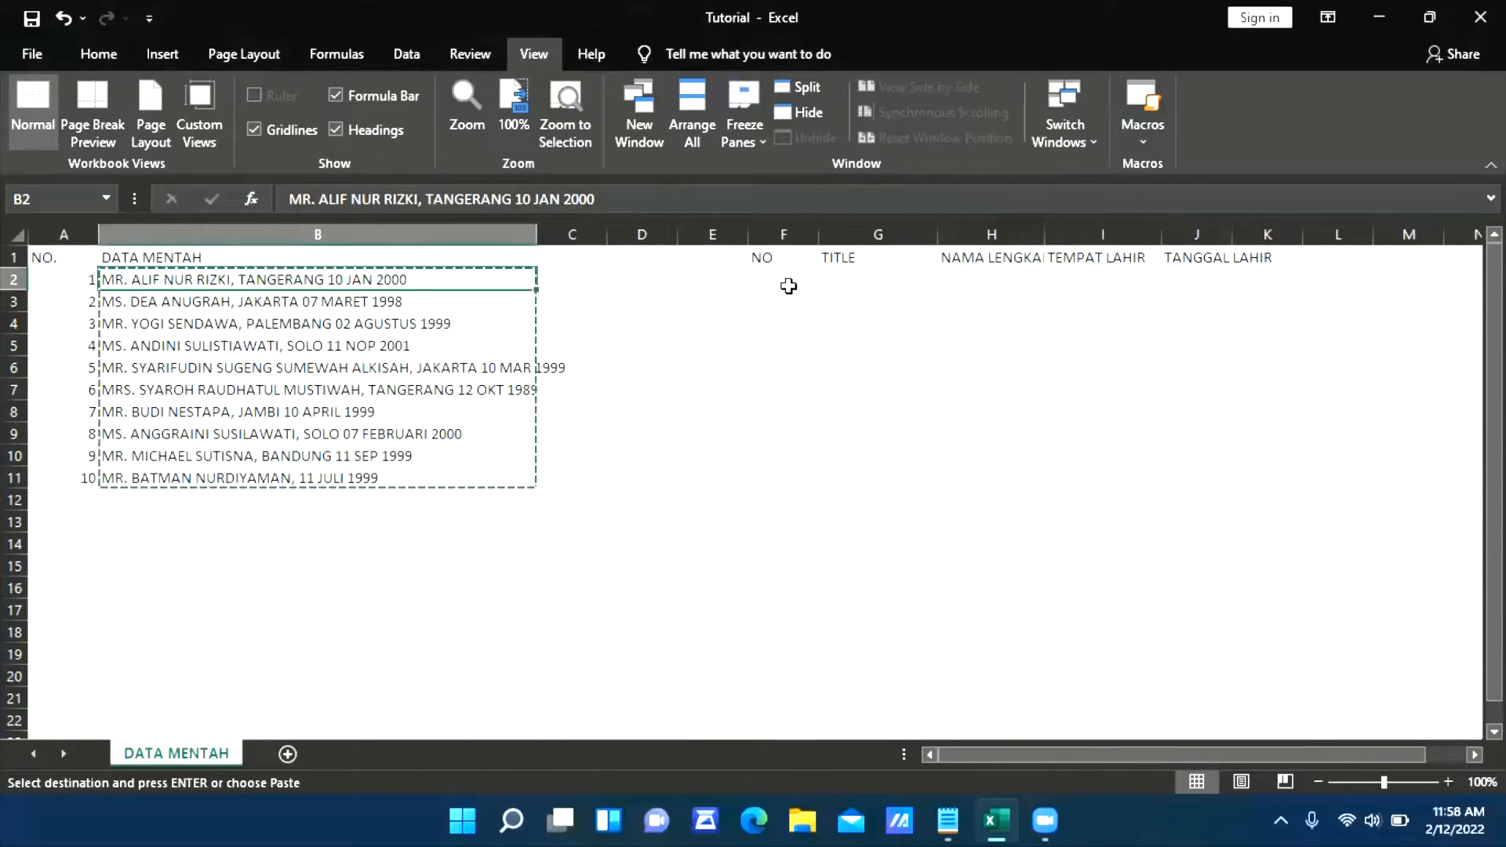
{"action": "left_click_drag", "start_coordinate": [766, 282], "coordinate": [812, 287]}
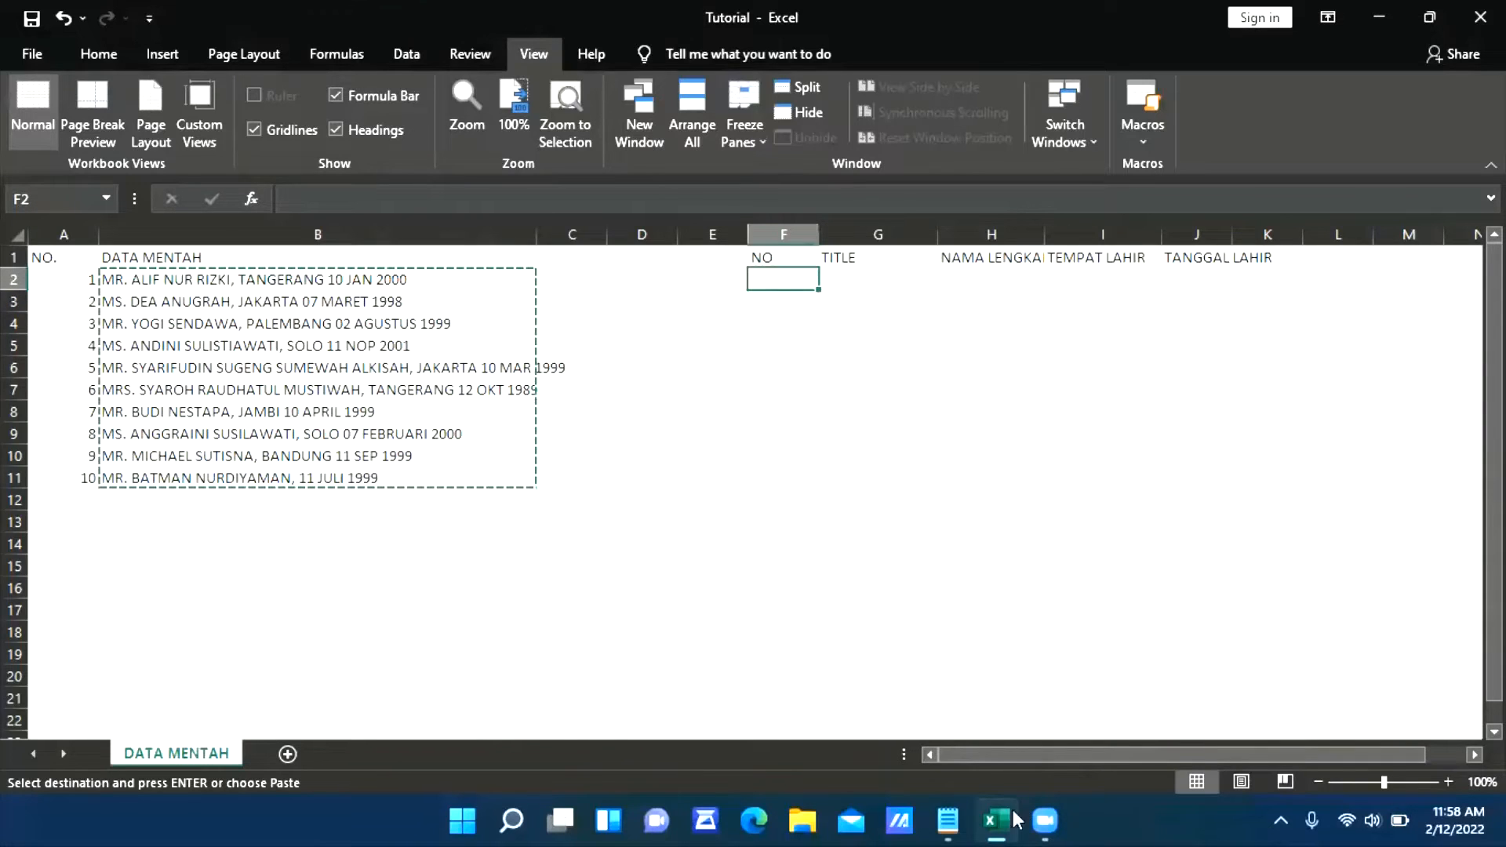
Switch to Notepad, select the period after the title in the fifth line, and open Replace with it as the search text
{"action": "left_click", "coordinate": [948, 822]}
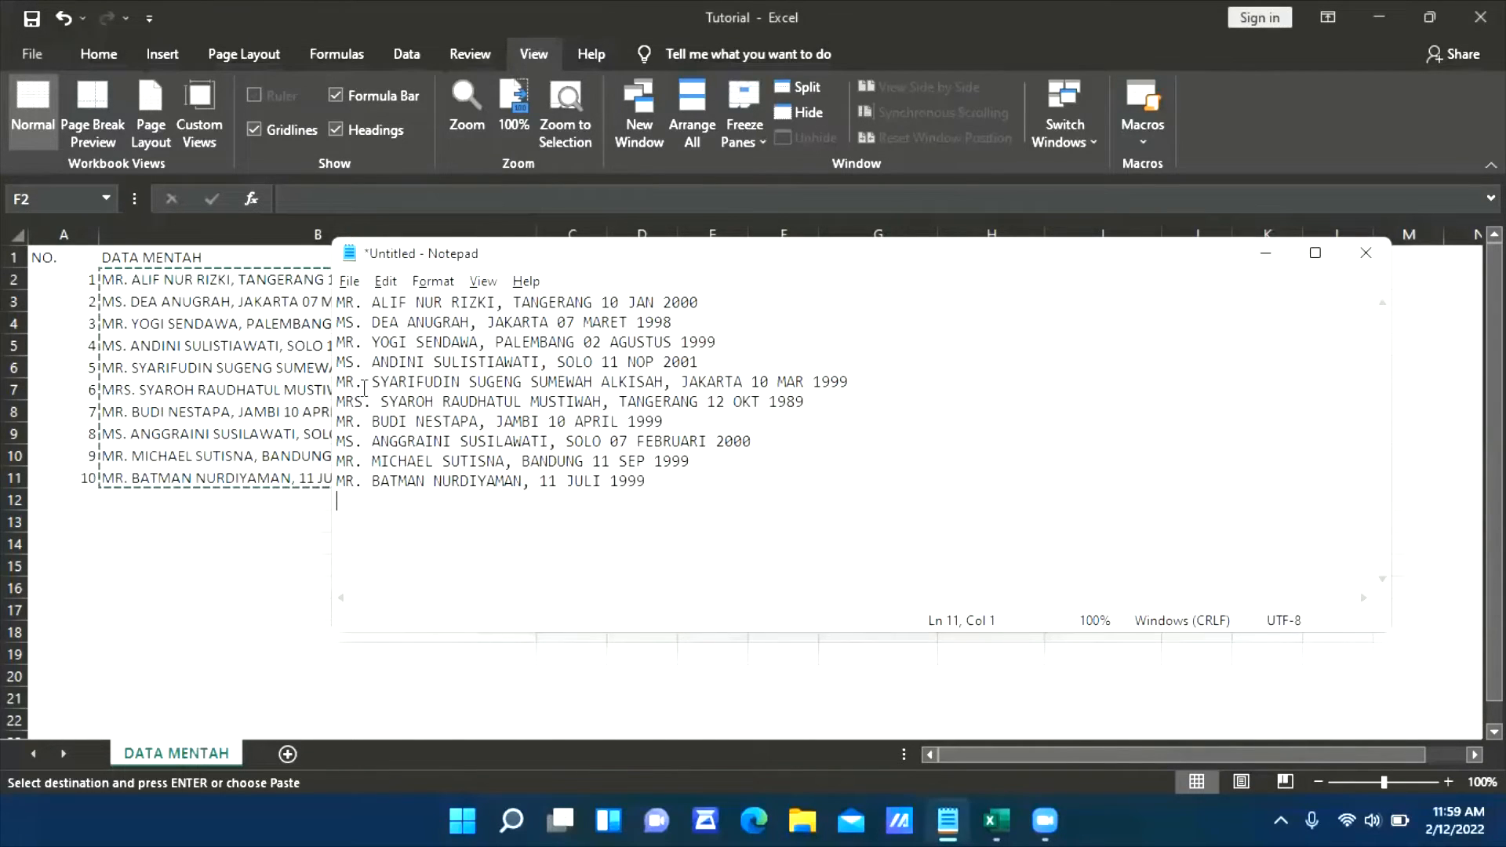
{"action": "left_click", "coordinate": [354, 382]}
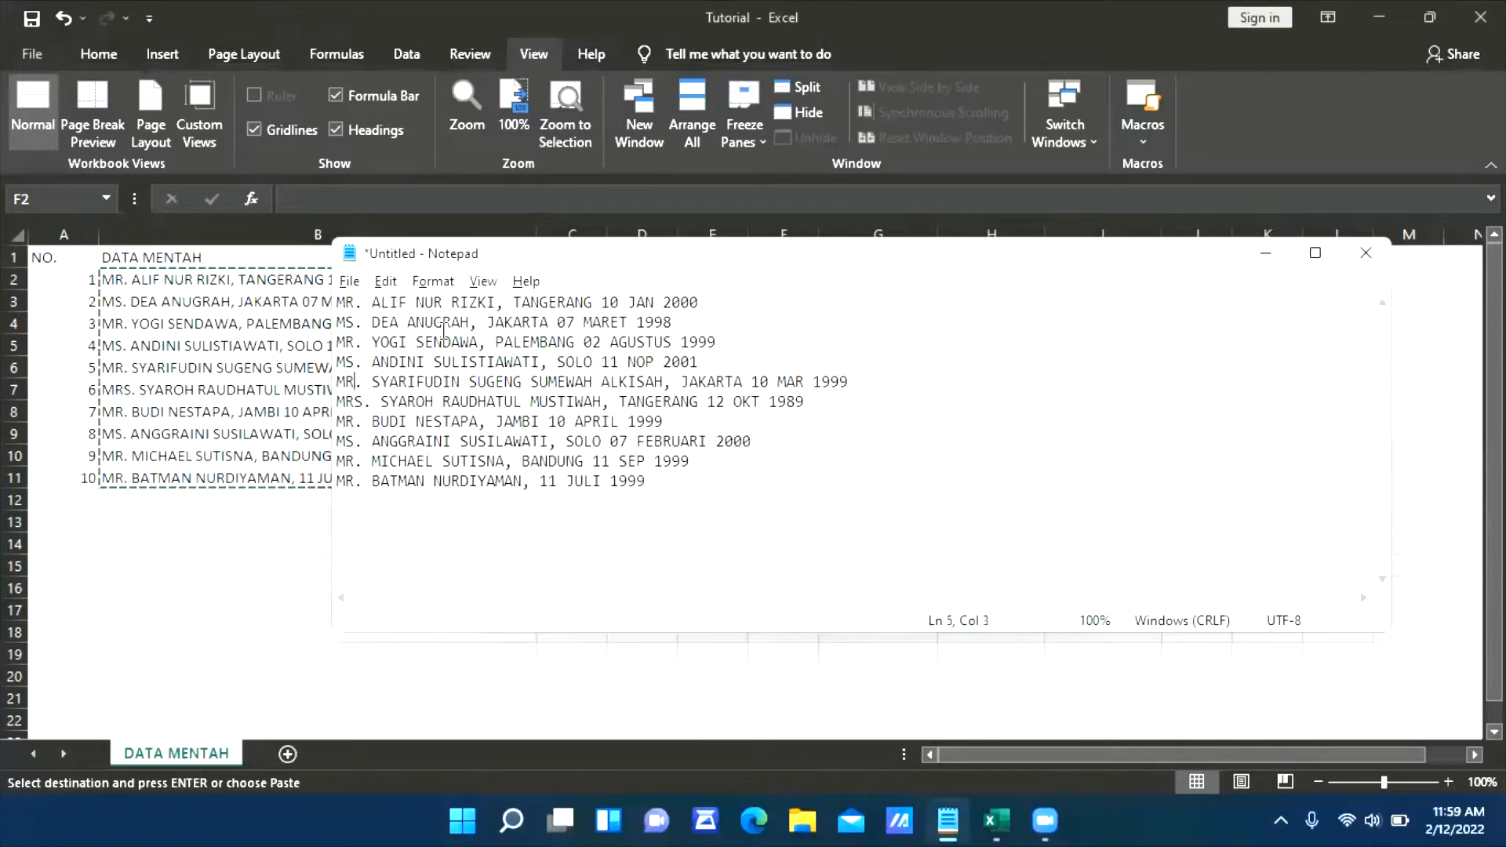
{"action": "left_click_drag", "start_coordinate": [364, 383], "coordinate": [354, 384]}
{"action": "key", "text": "ctrl+h"}
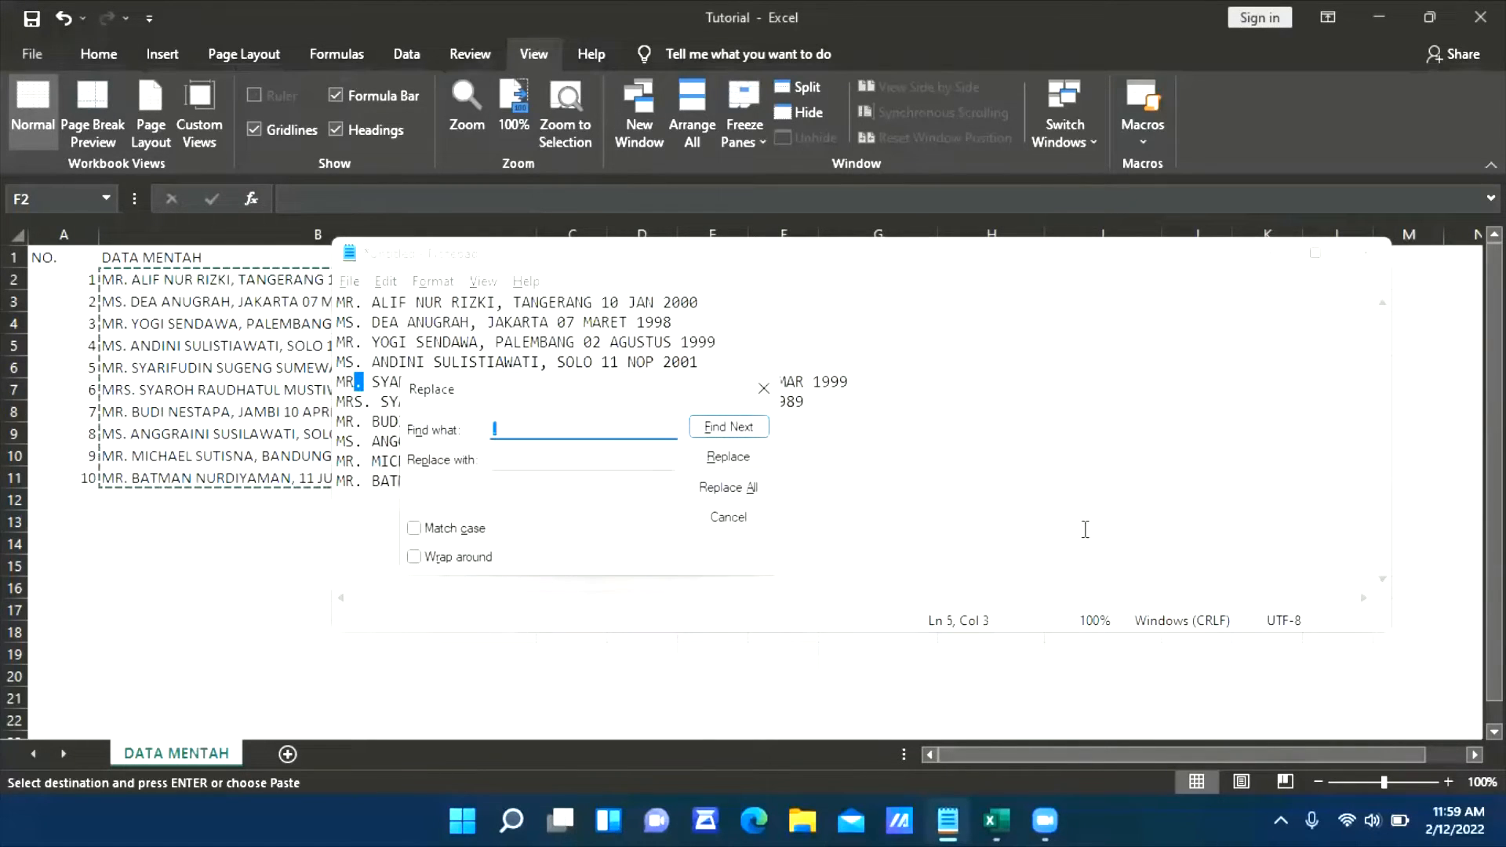
{"action": "left_click_drag", "start_coordinate": [555, 395], "coordinate": [691, 328]}
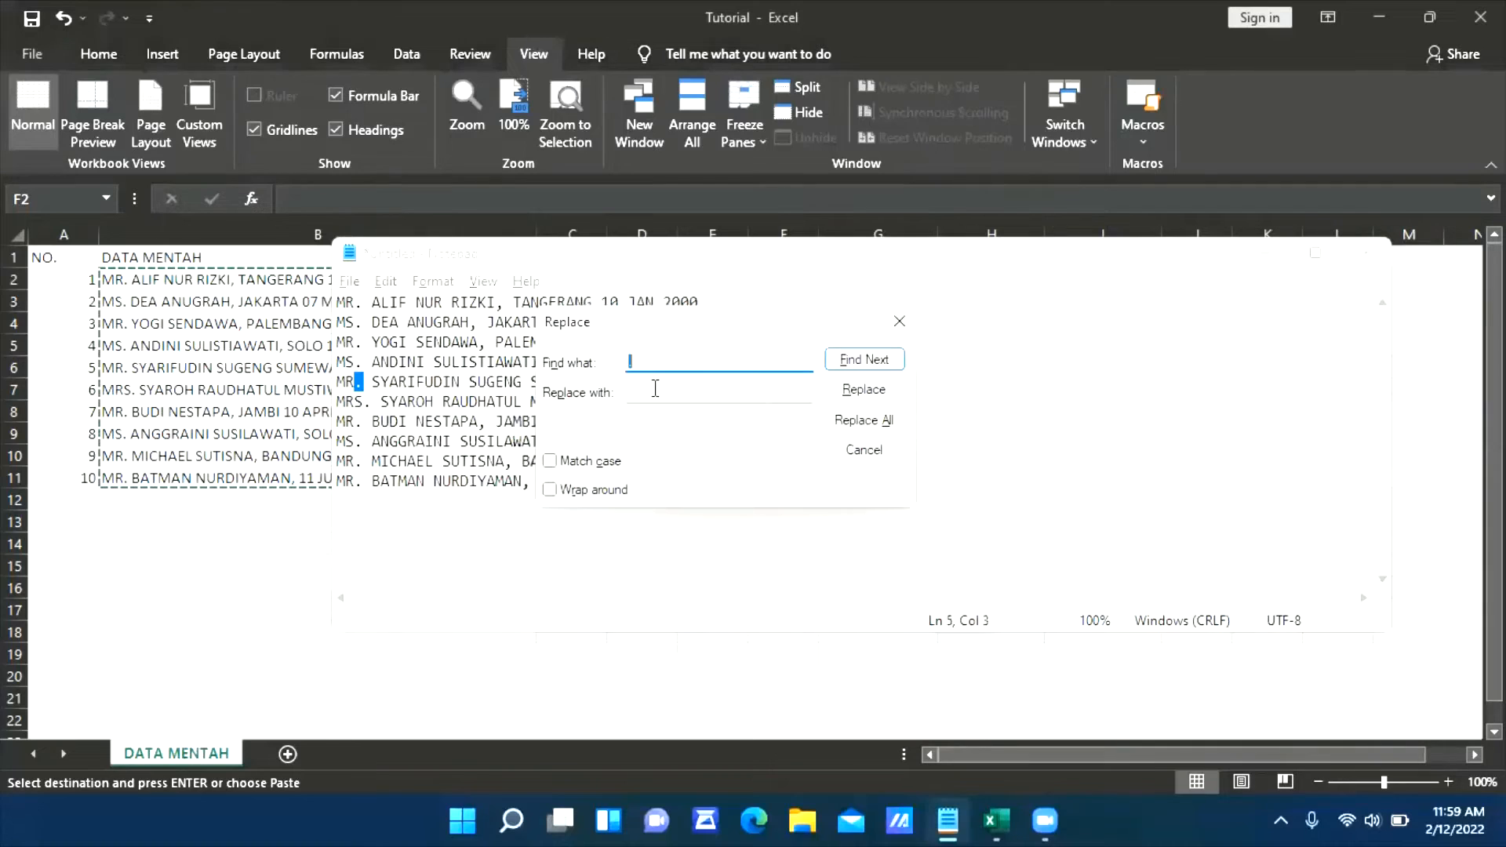
{"action": "left_click", "coordinate": [655, 392]}
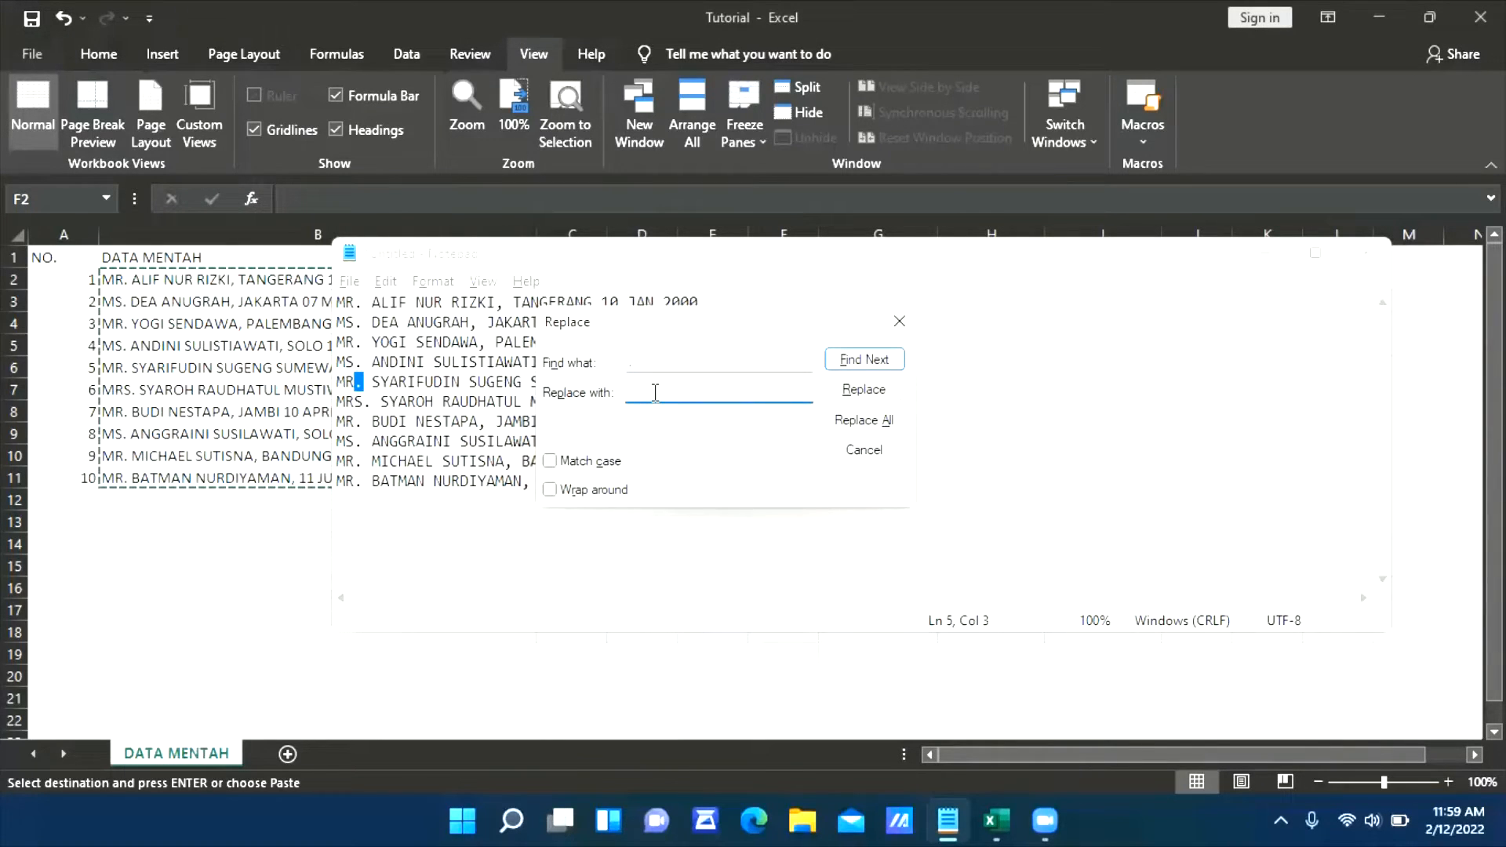
Try to enter a tab character as the replacement text in the Replace dialog
{"action": "left_click_drag", "start_coordinate": [944, 240], "coordinate": [914, 314]}
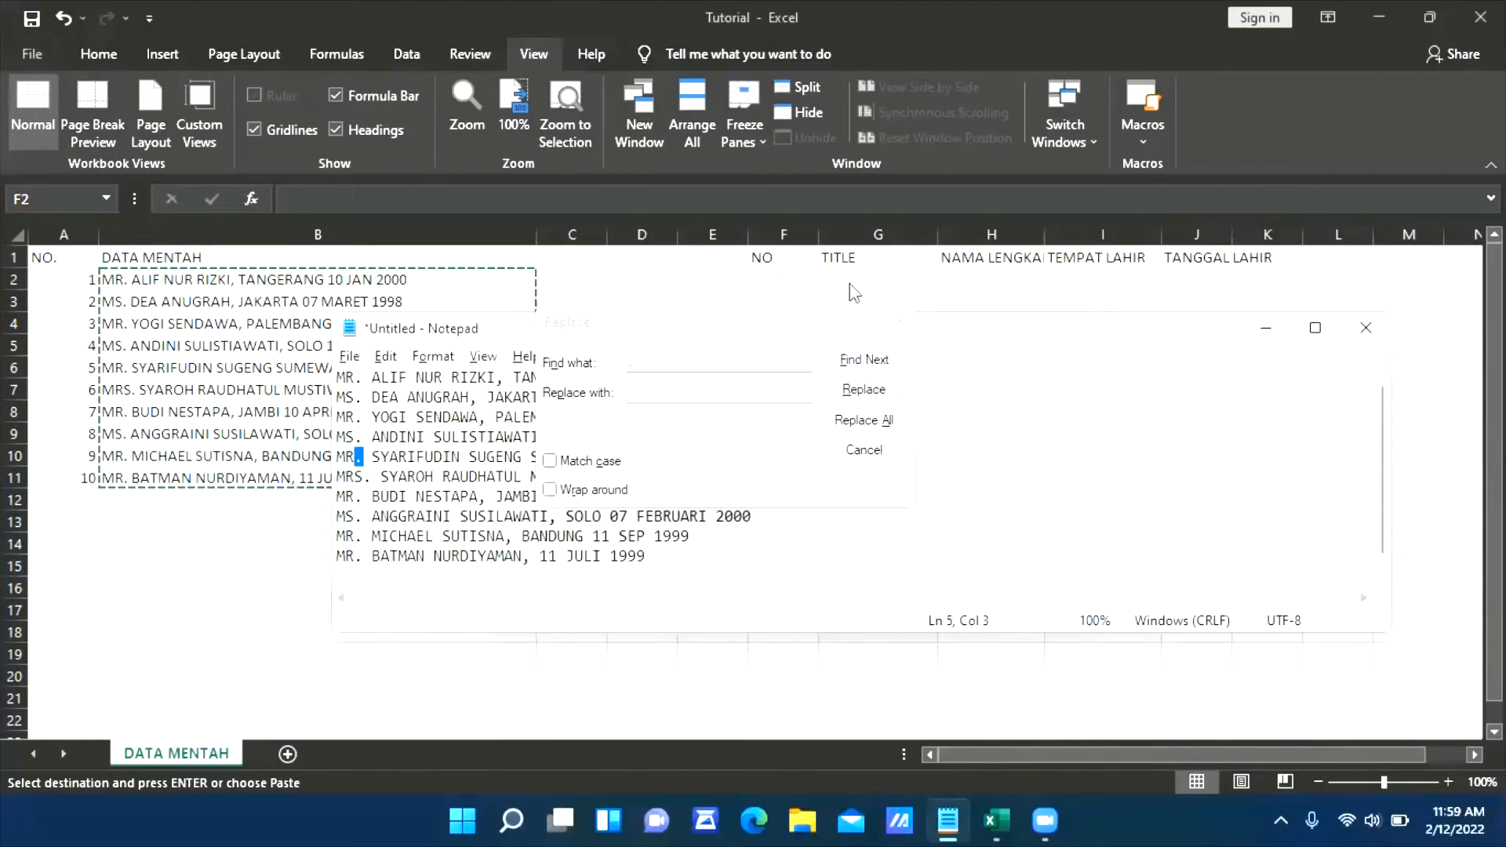
{"action": "left_click", "coordinate": [693, 389]}
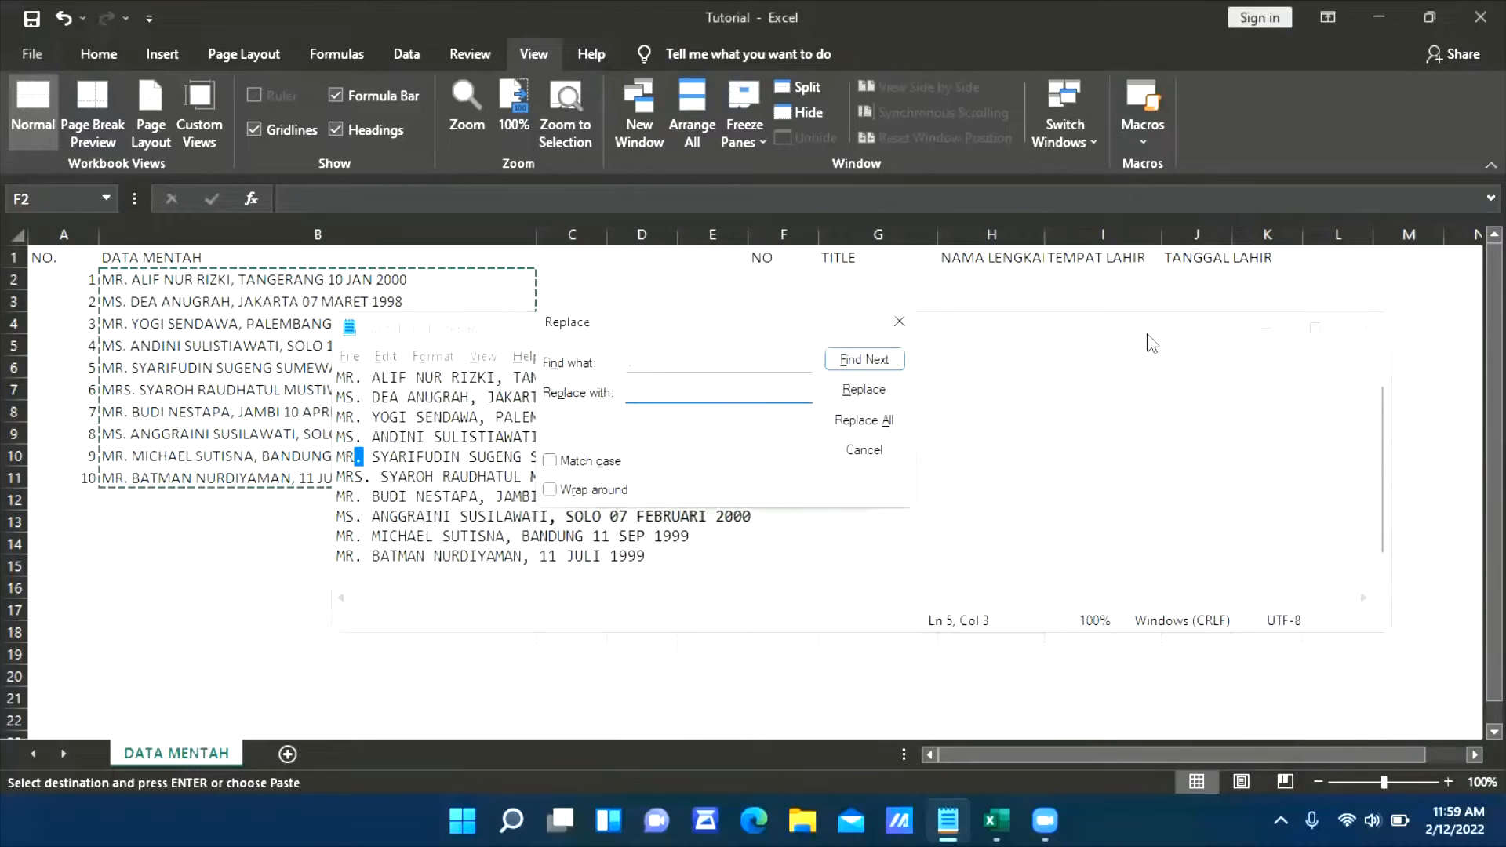
{"action": "left_click_drag", "start_coordinate": [1103, 335], "coordinate": [1098, 253]}
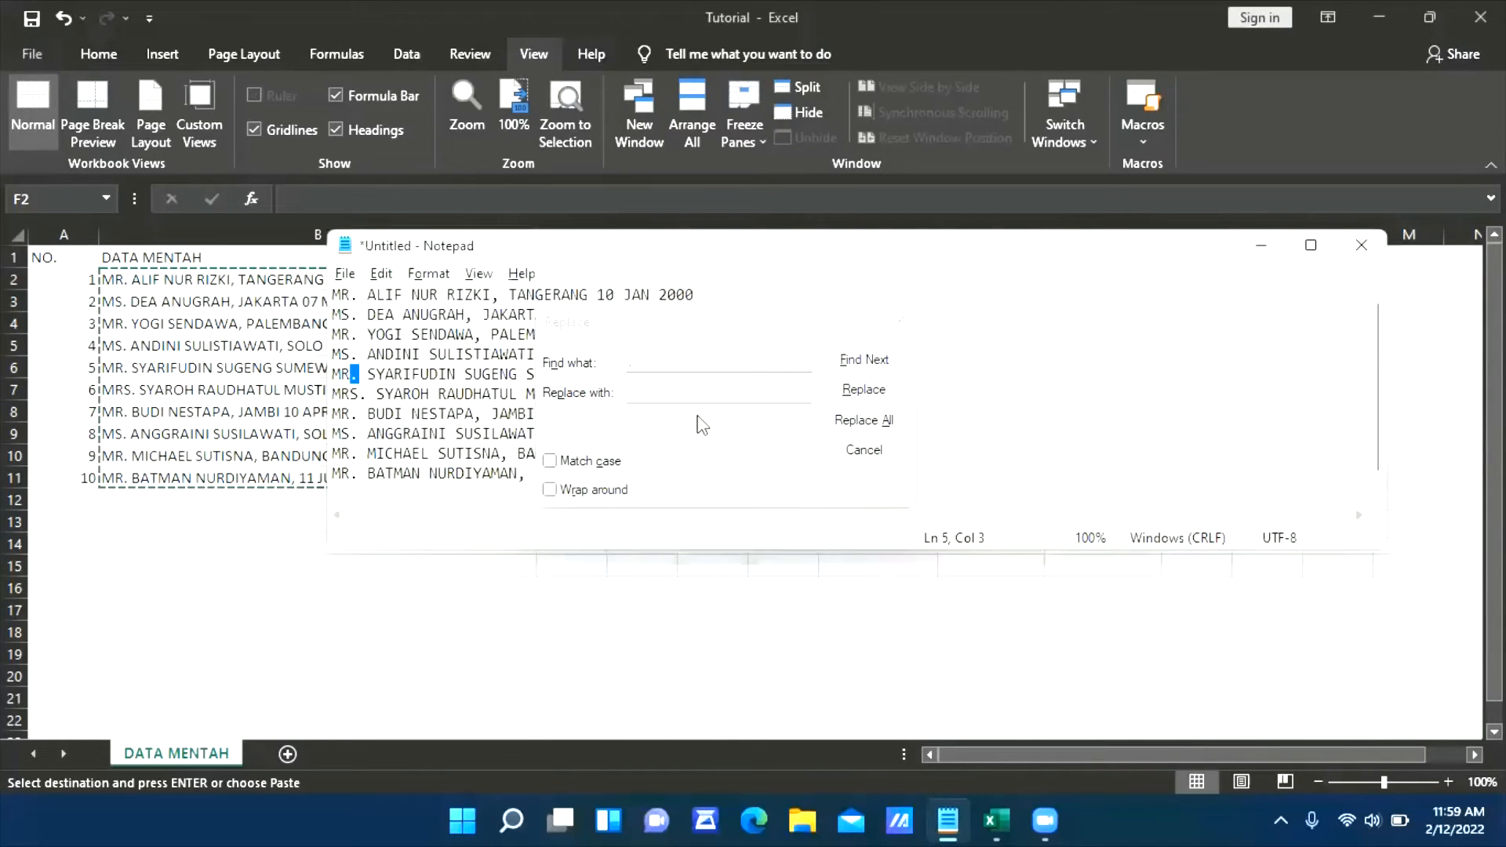
{"action": "left_click", "coordinate": [683, 392]}
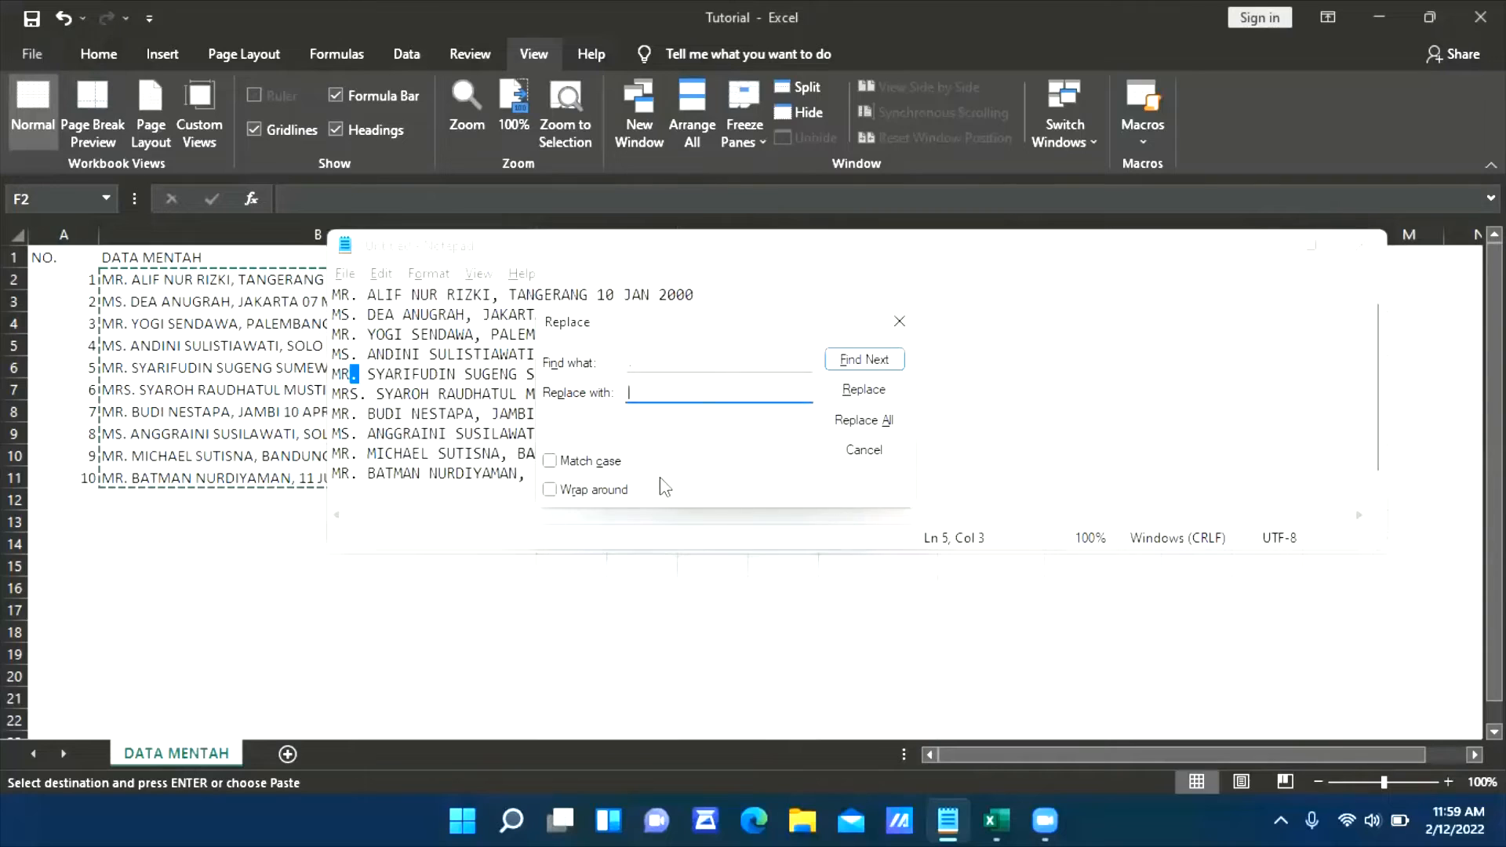
{"action": "key", "text": "Tab"}
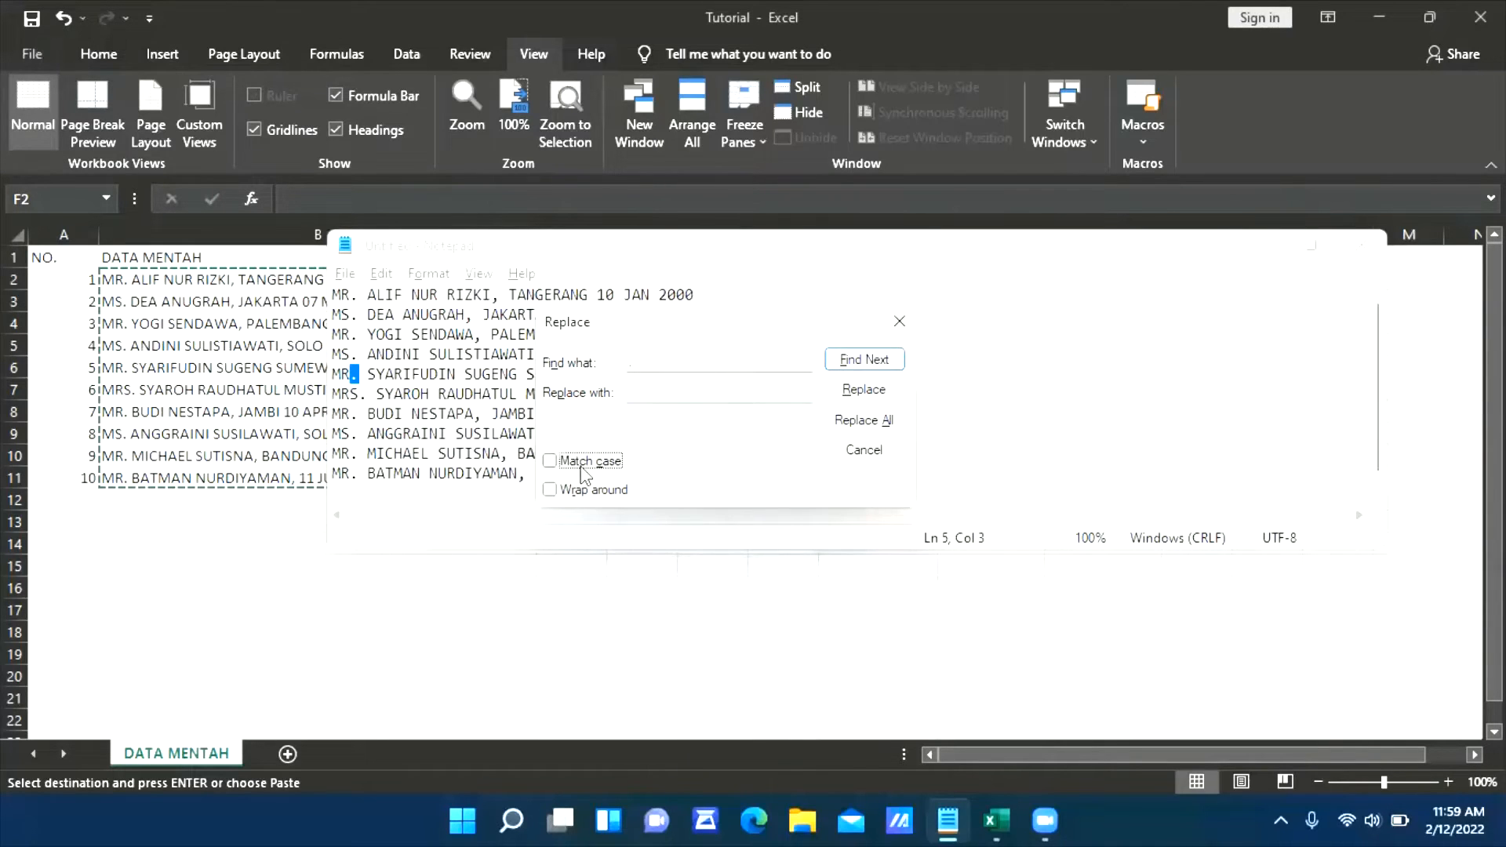
{"action": "left_click", "coordinate": [654, 393]}
Switch to Excel and enter 1 in cells E19 and F19 and A in cells E20 and F20
{"action": "left_click", "coordinate": [700, 586]}
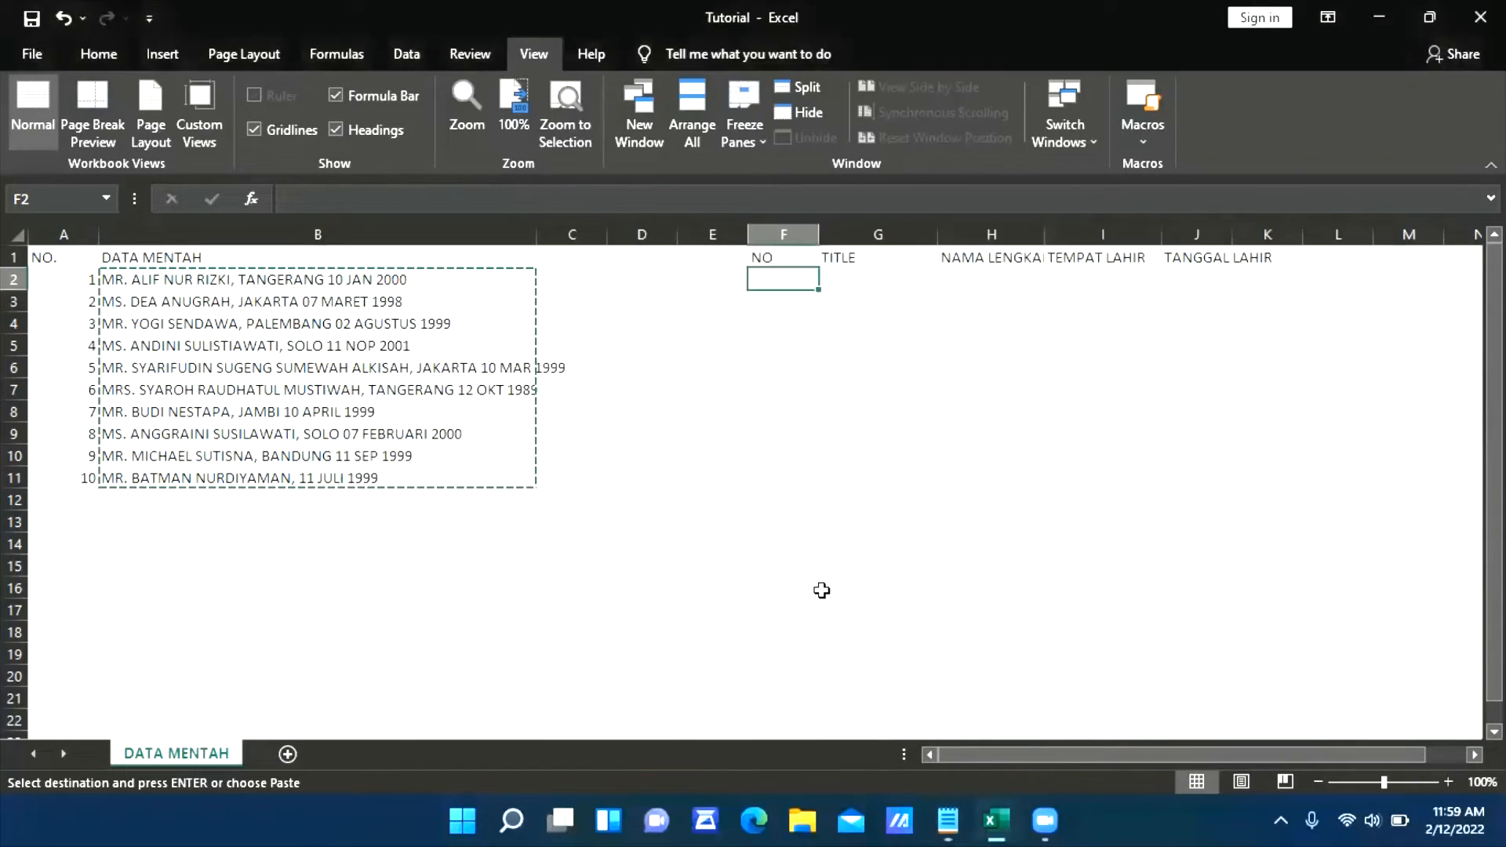
{"action": "left_click", "coordinate": [690, 653]}
{"action": "type", "text": "1"}
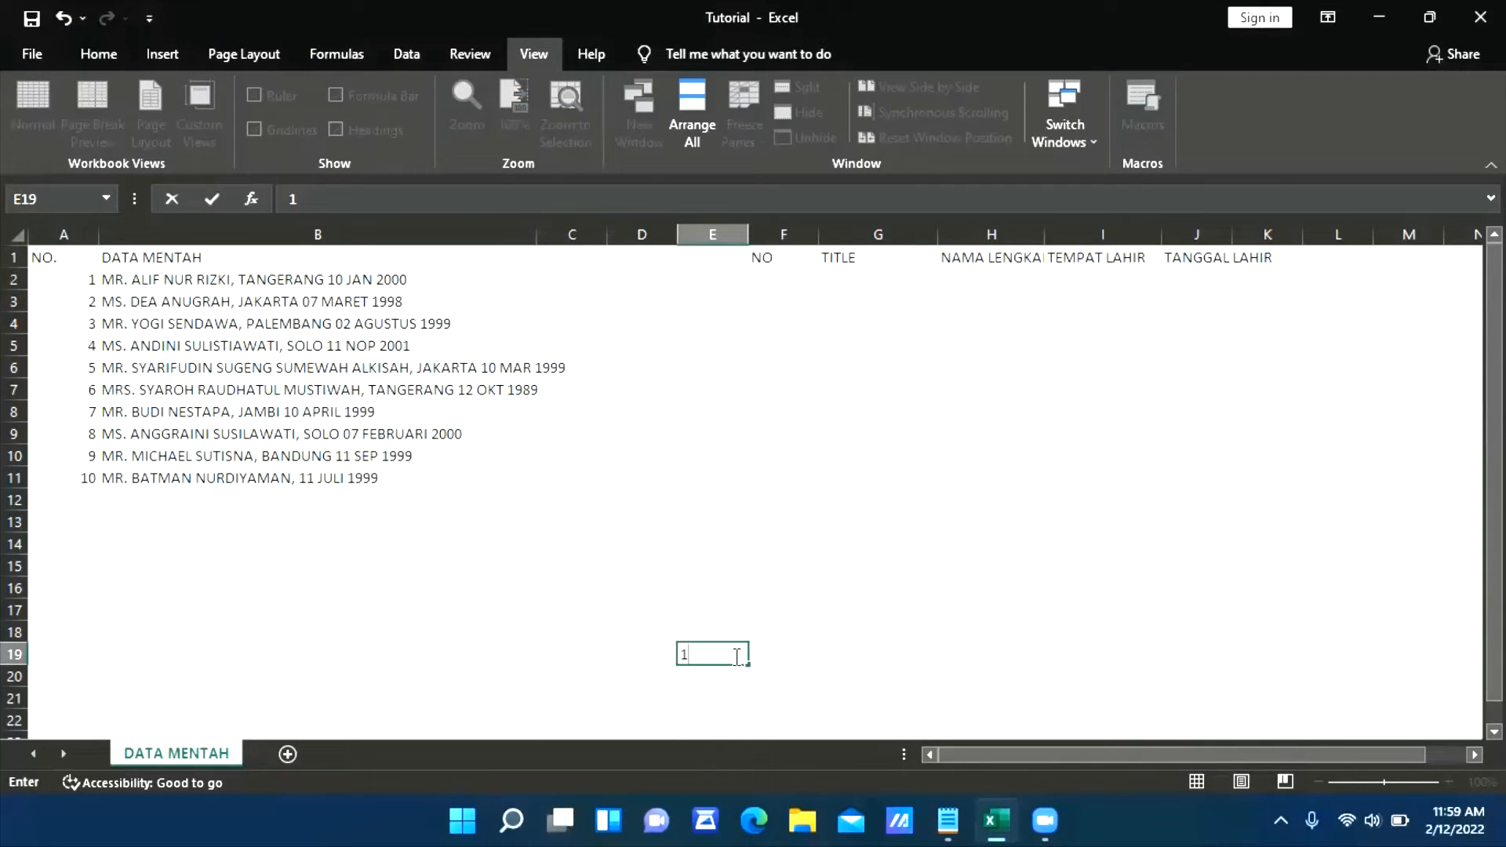
{"action": "left_click", "coordinate": [779, 656]}
{"action": "type", "text": "1"}
{"action": "left_click", "coordinate": [742, 677]}
{"action": "type", "text": "A"}
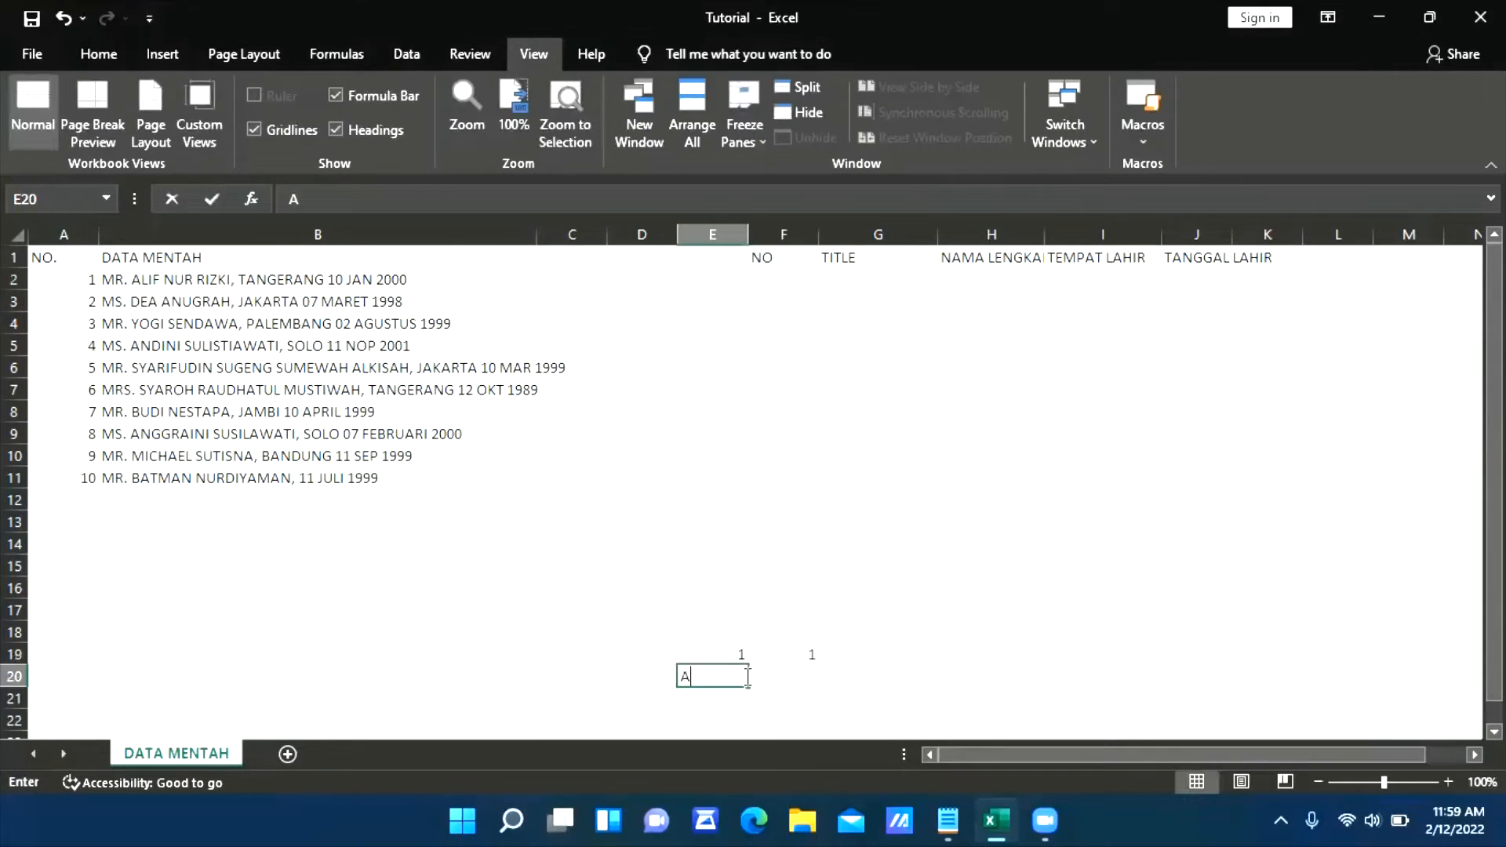
{"action": "left_click", "coordinate": [784, 678]}
{"action": "type", "text": "A"}
{"action": "left_click", "coordinate": [665, 667]}
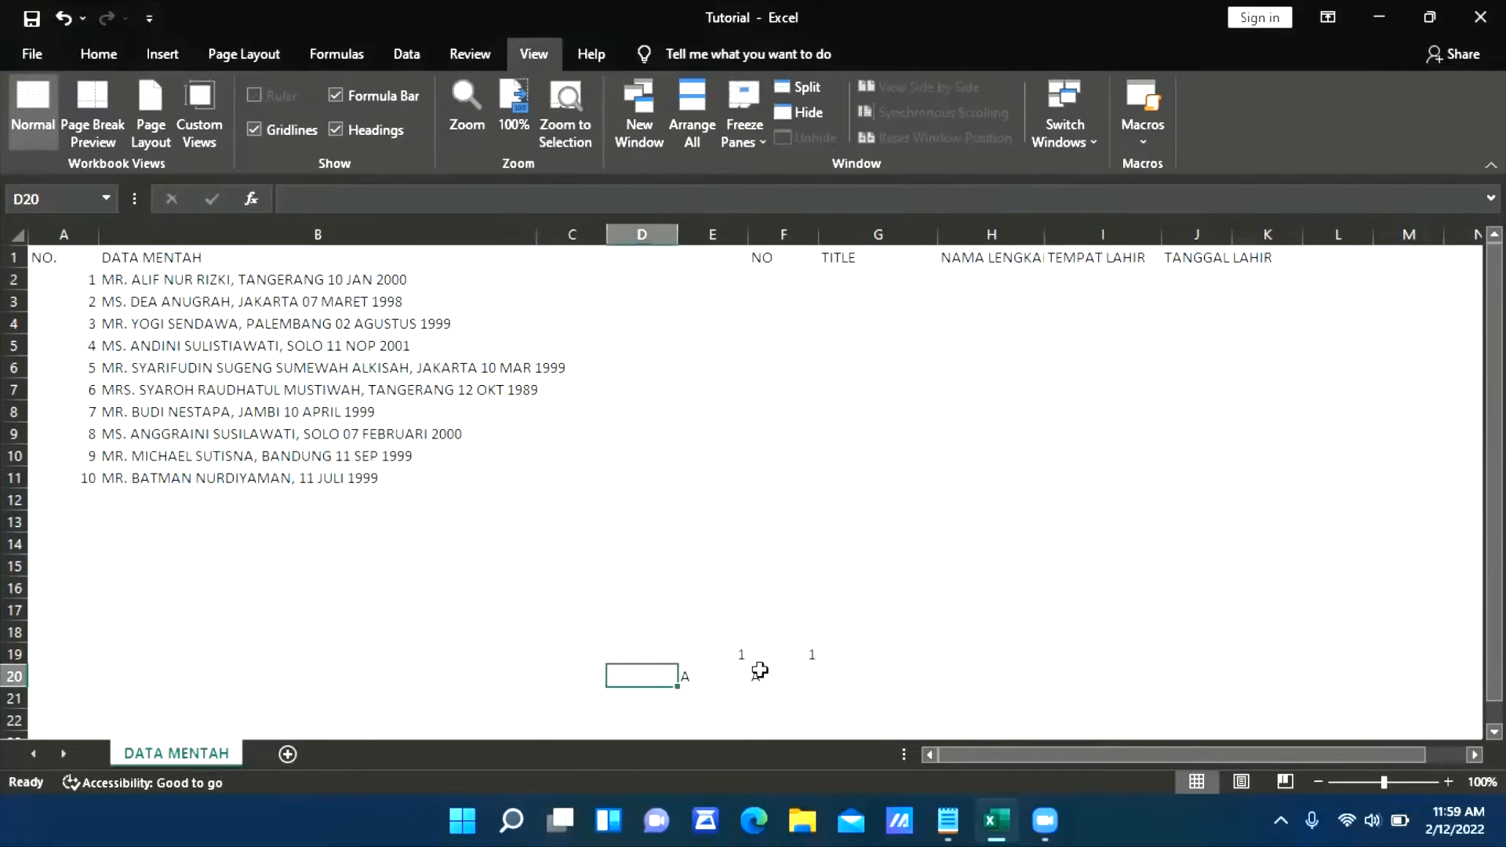
Copy cells E19:F19, switch to Notepad, and replace every period in the list with a tab character
{"action": "left_click_drag", "start_coordinate": [729, 663], "coordinate": [771, 659]}
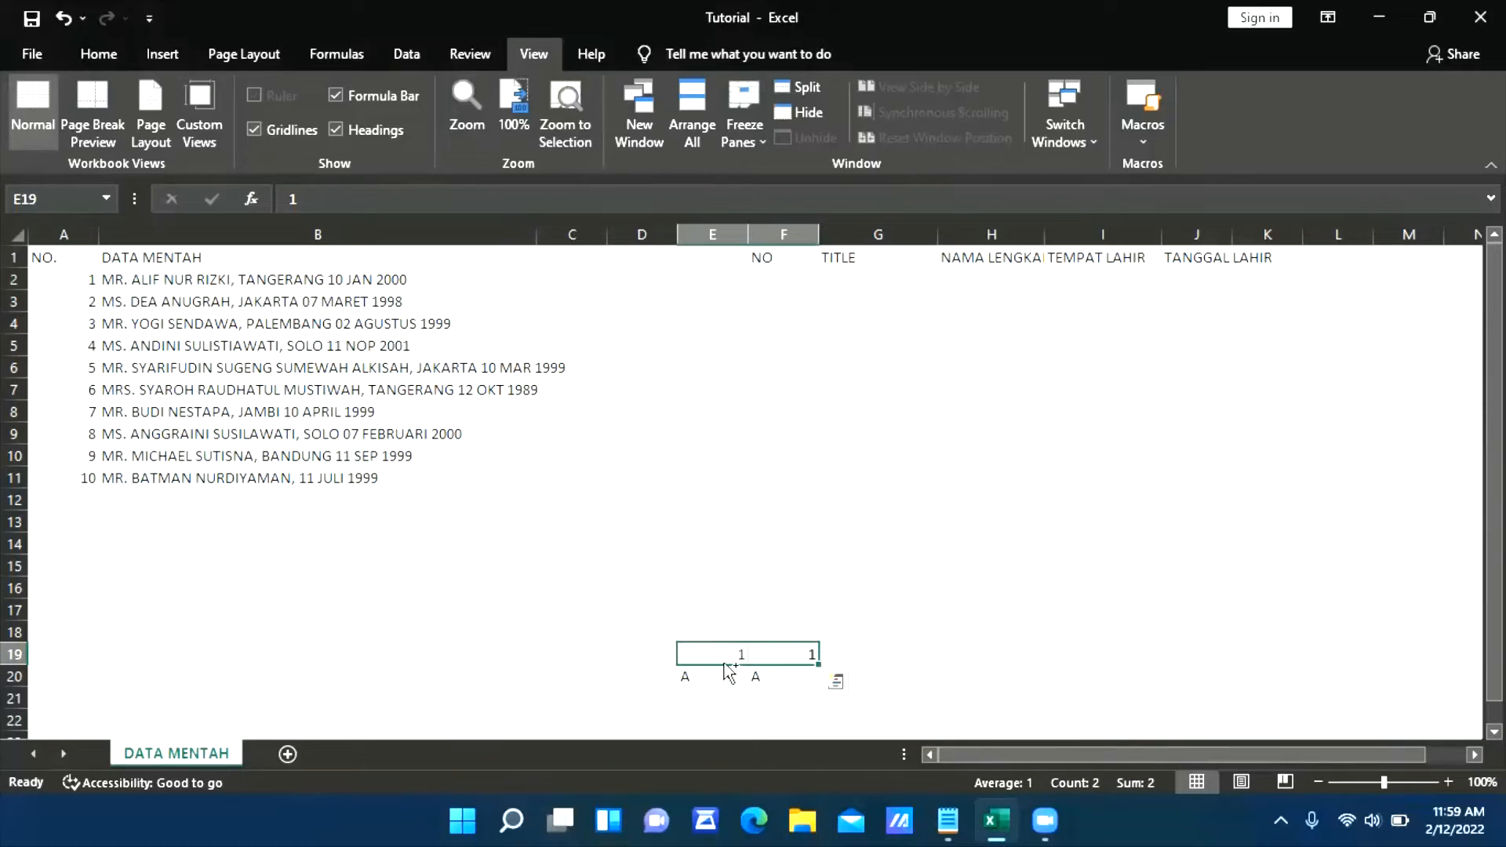
{"action": "key", "text": "ctrl+c"}
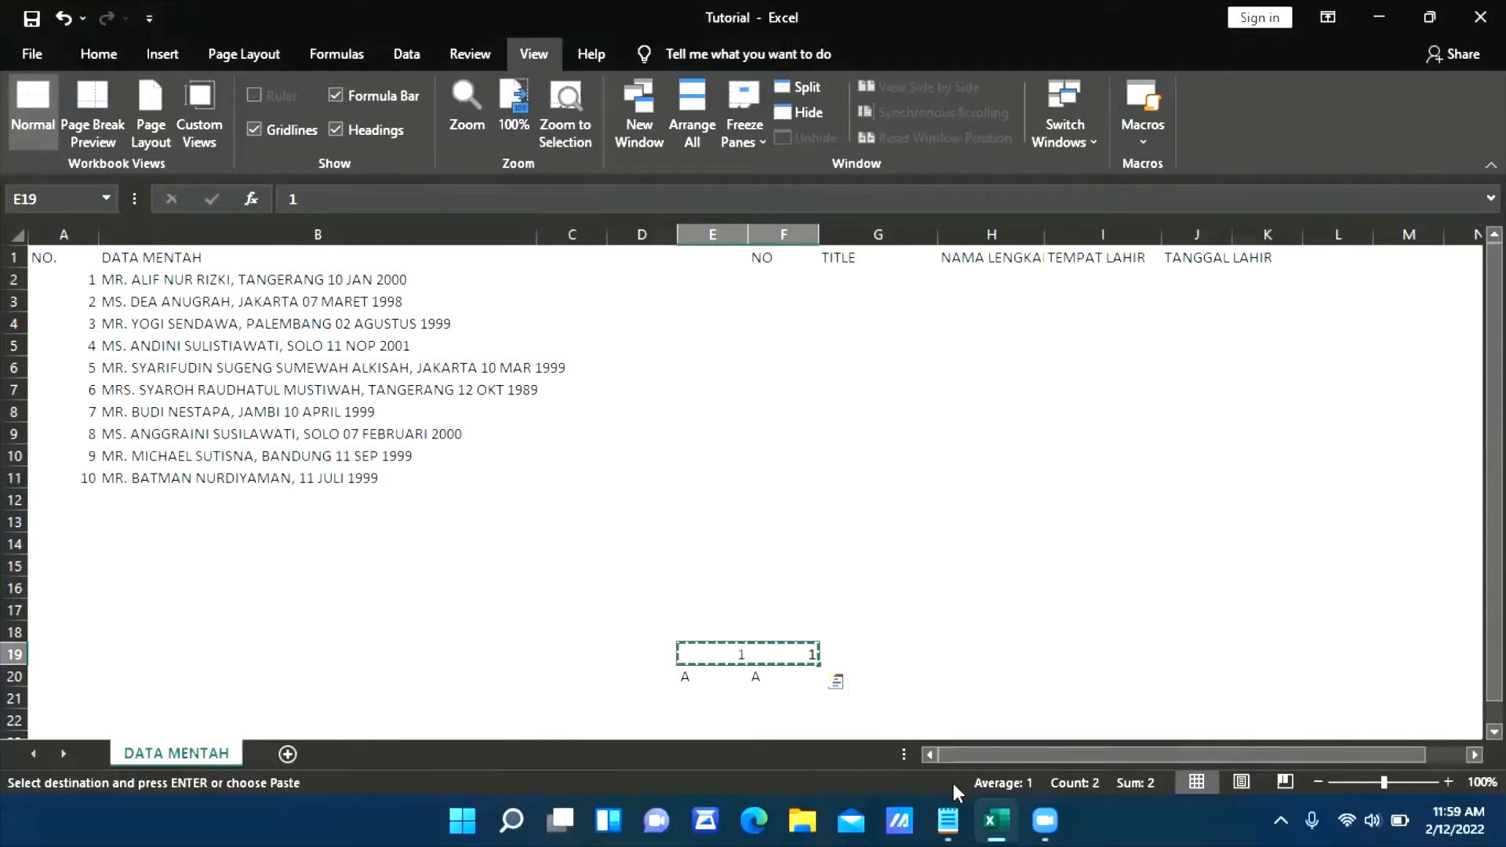
{"action": "left_click", "coordinate": [947, 821]}
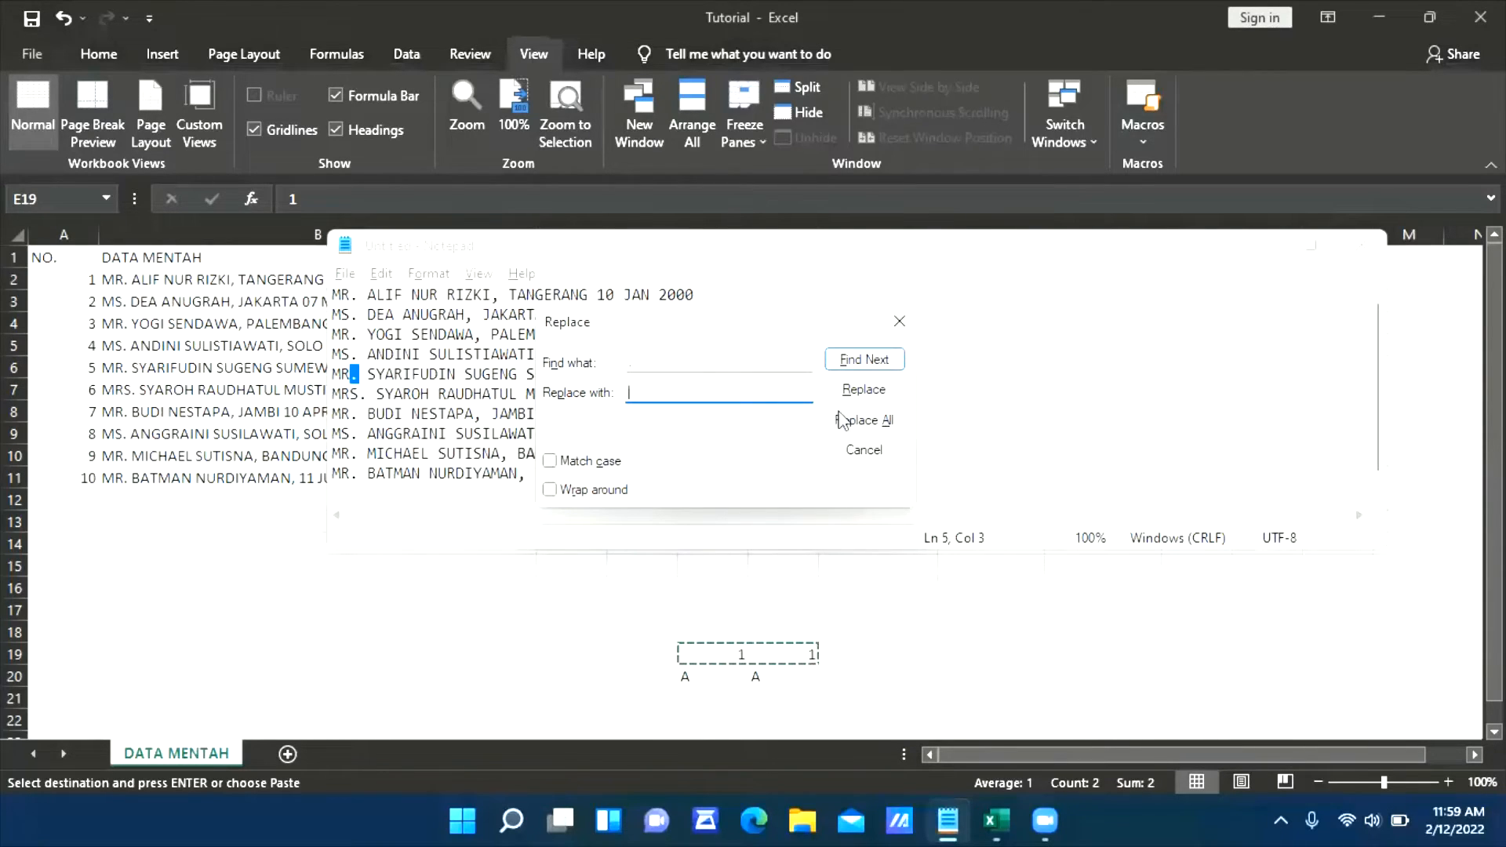
{"action": "left_click", "coordinate": [860, 428]}
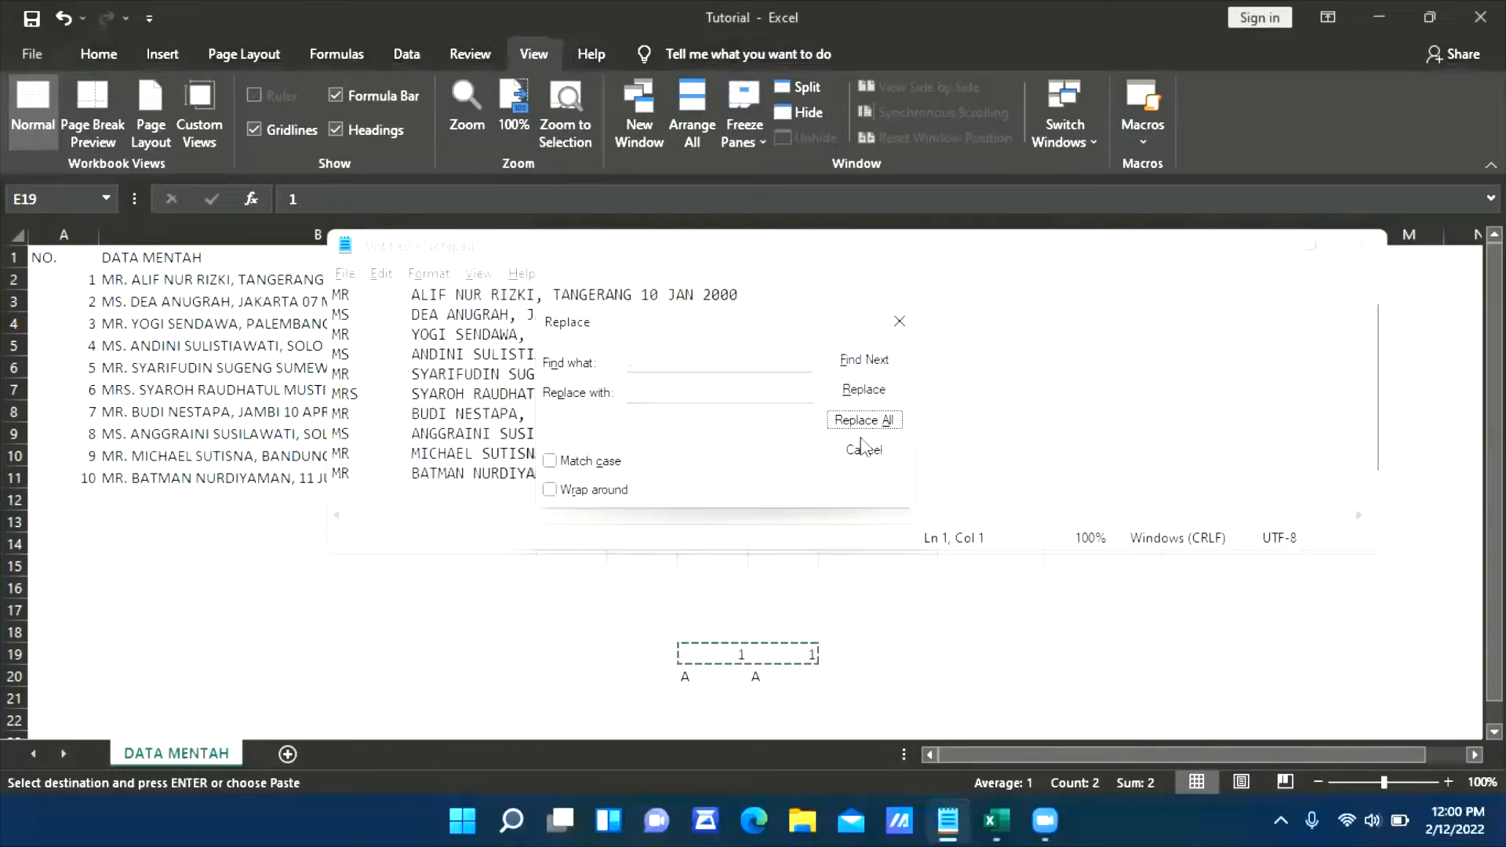
{"action": "left_click", "coordinate": [864, 450]}
{"action": "scroll", "coordinate": [518, 394], "scroll_direction": "down", "scroll_amount": 1}
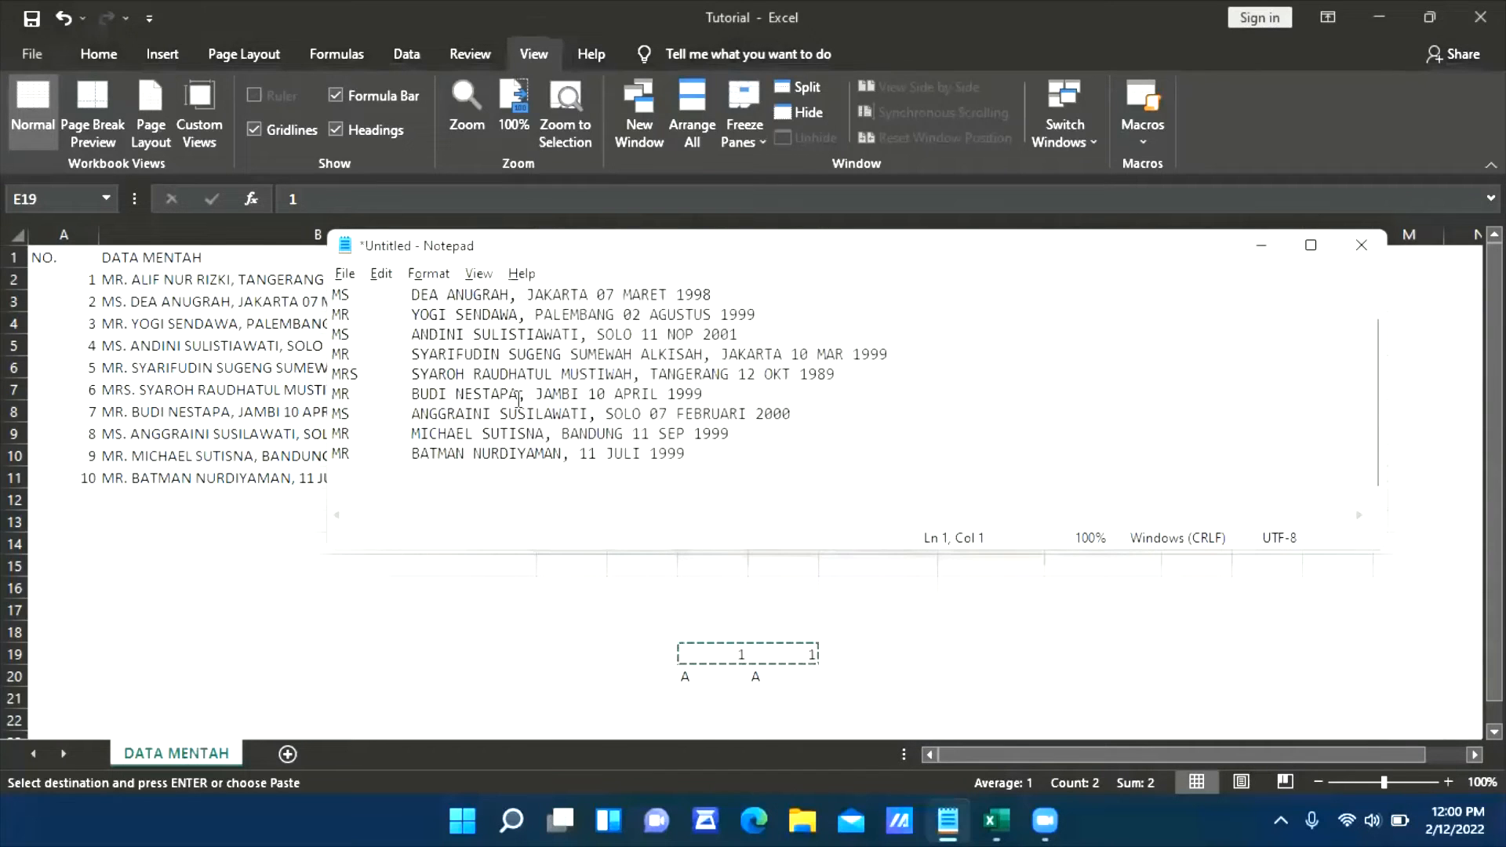
{"action": "scroll", "coordinate": [520, 416], "scroll_direction": "up", "scroll_amount": 1}
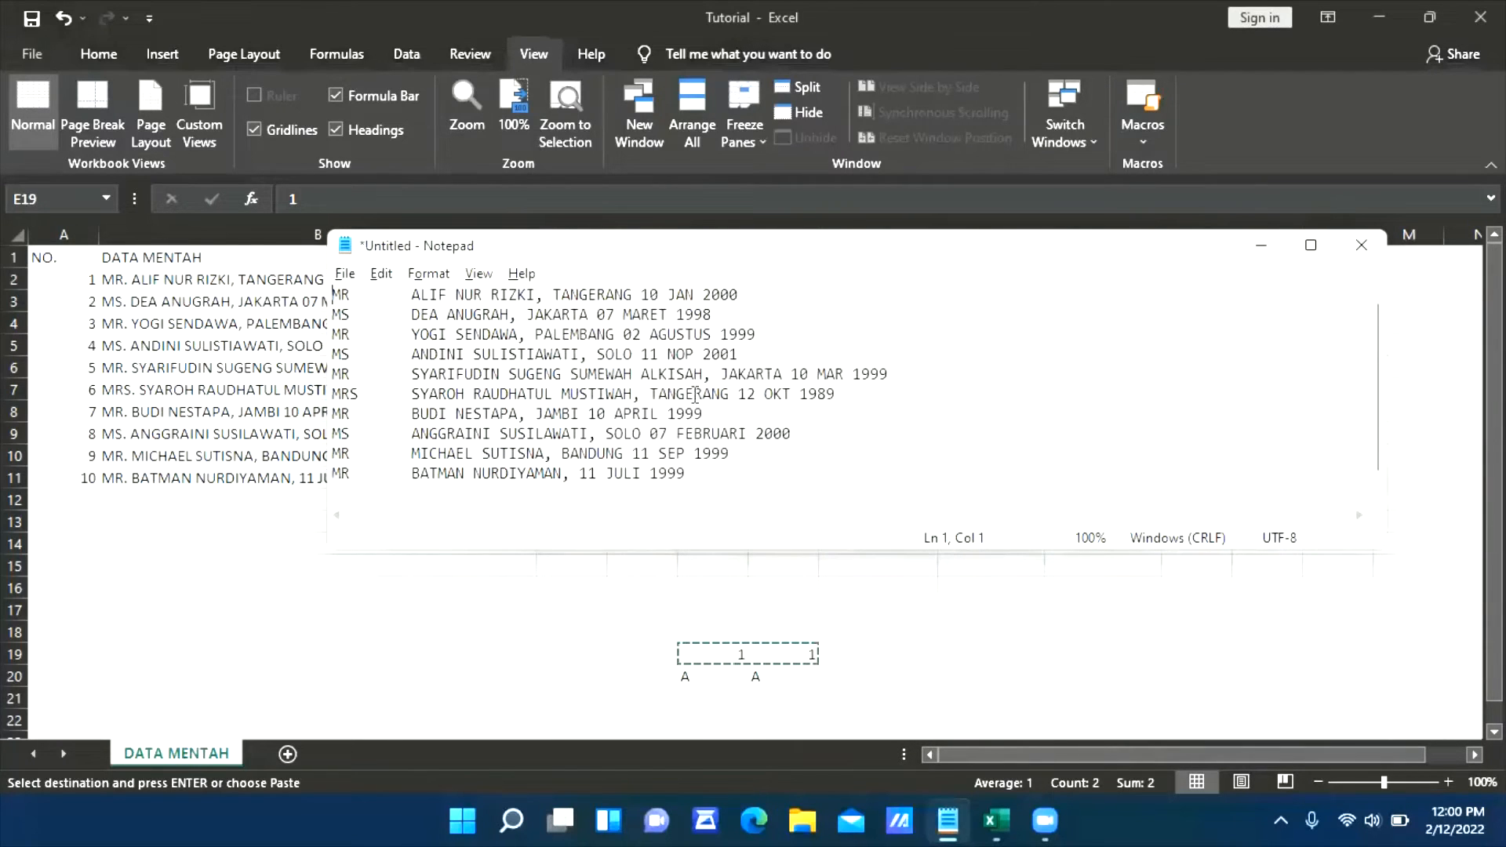
Cut all the tab-separated lines from Notepad, switch to Excel, and paste them into a new sheet starting at B3
{"action": "left_click_drag", "start_coordinate": [749, 475], "coordinate": [298, 291]}
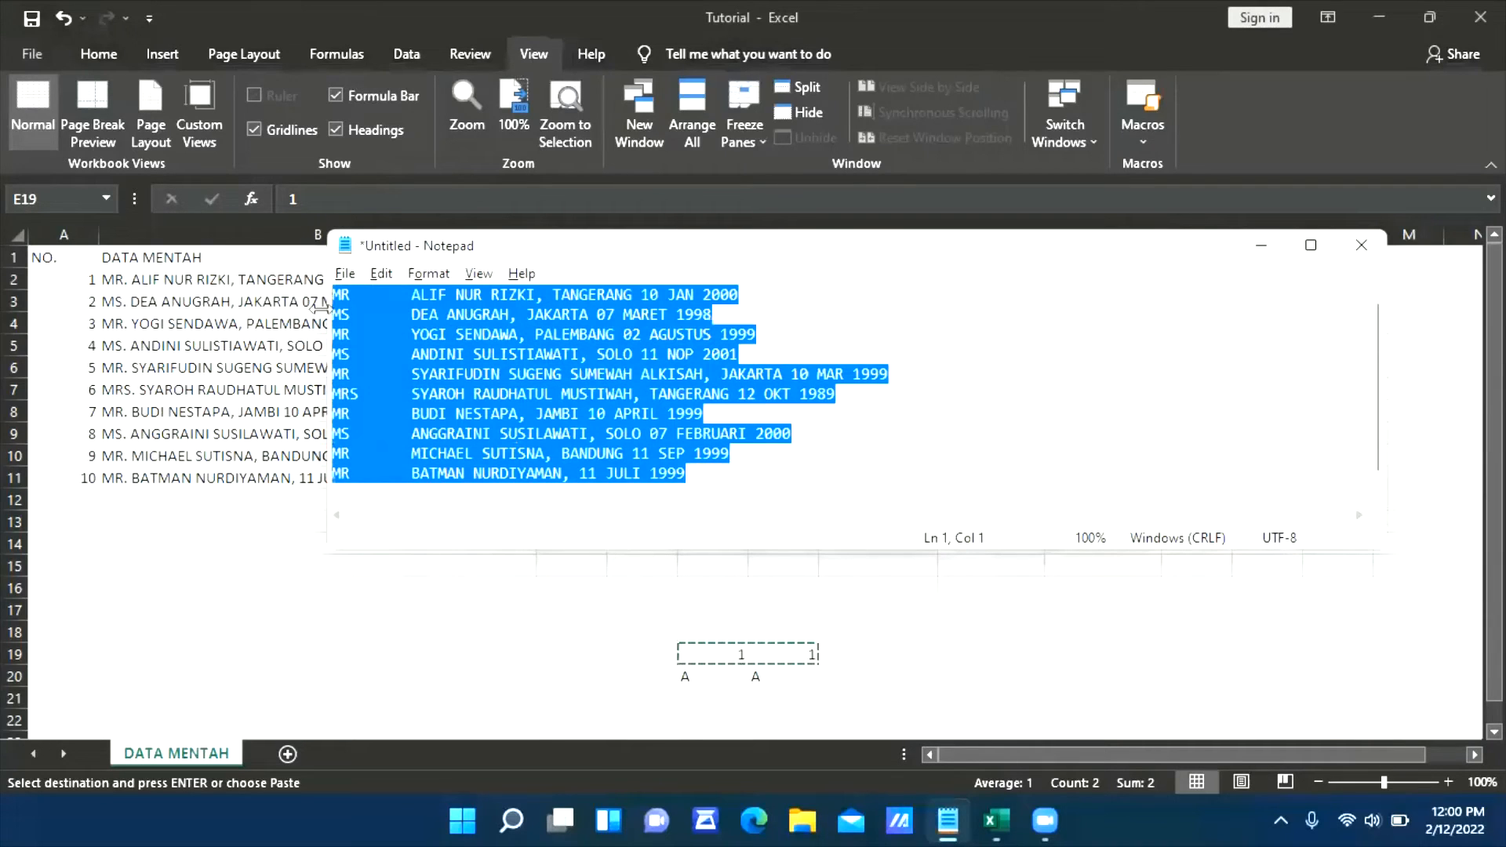
{"action": "key", "text": "ctrl+c"}
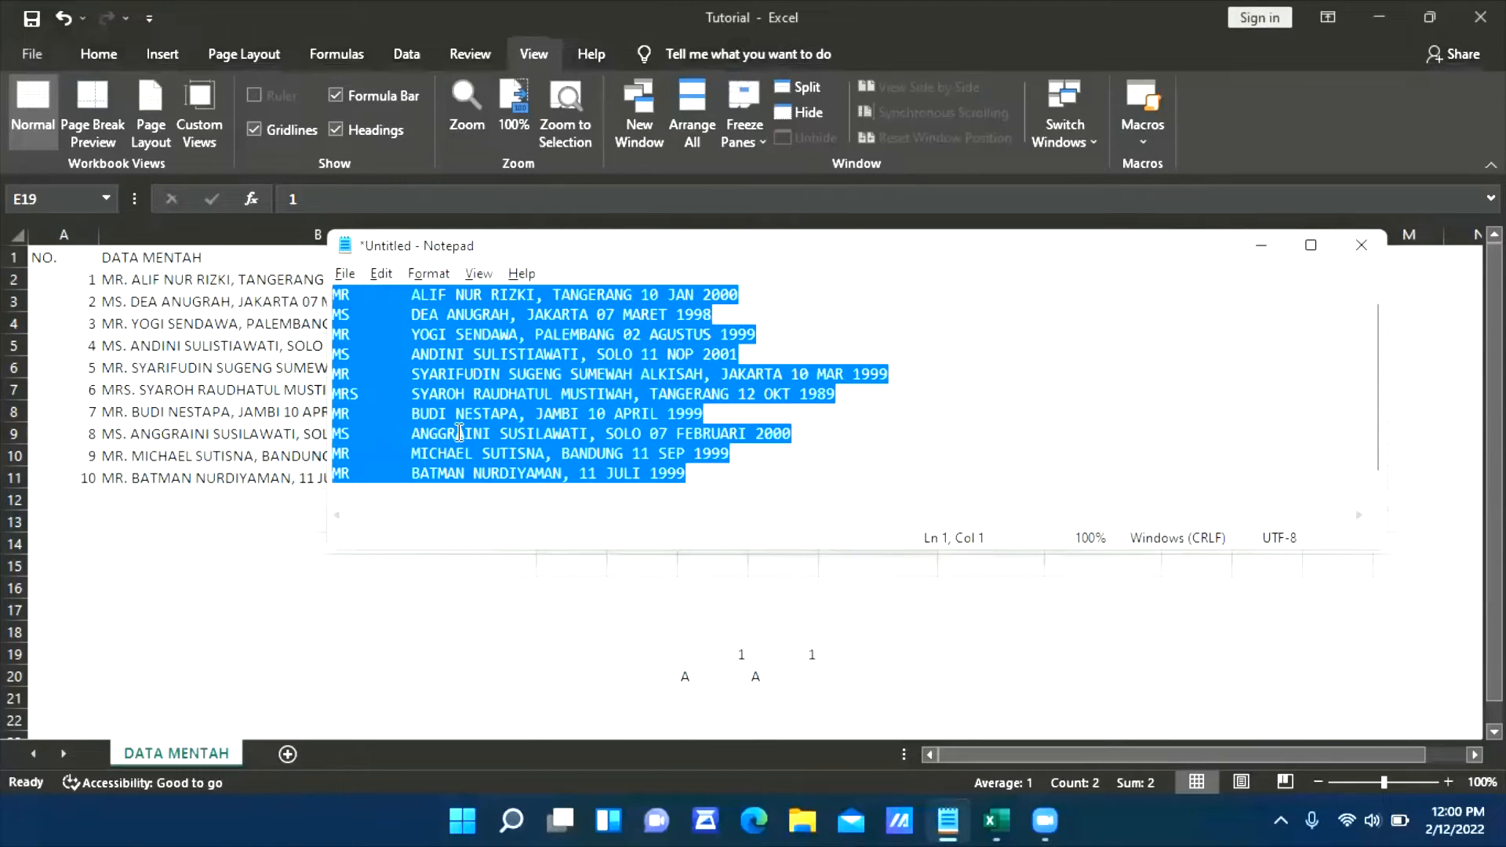
{"action": "key", "text": "ctrl+x"}
{"action": "key", "text": "alt+Tab"}
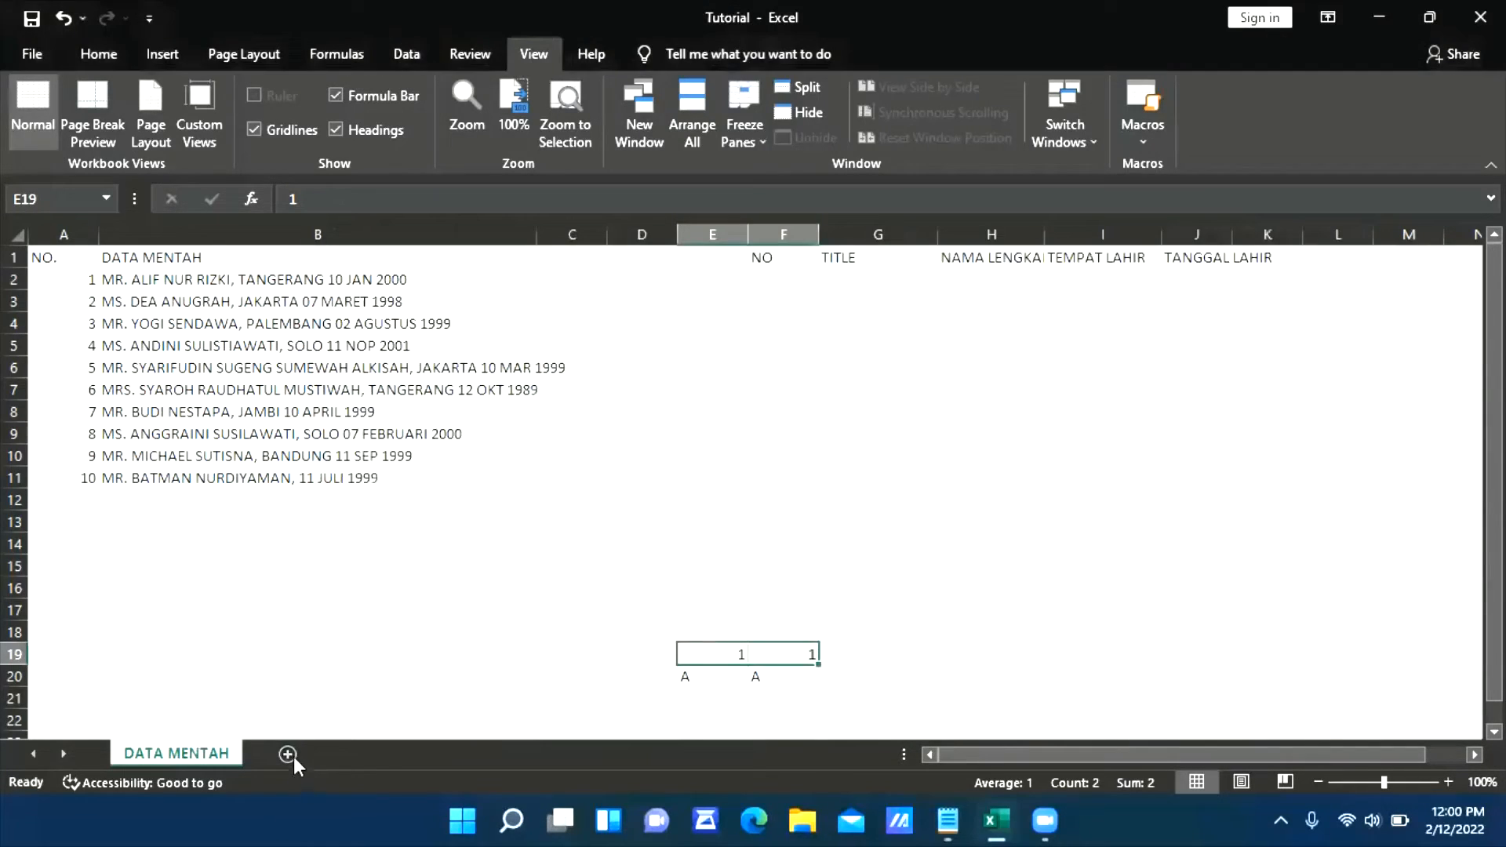
{"action": "left_click", "coordinate": [289, 754]}
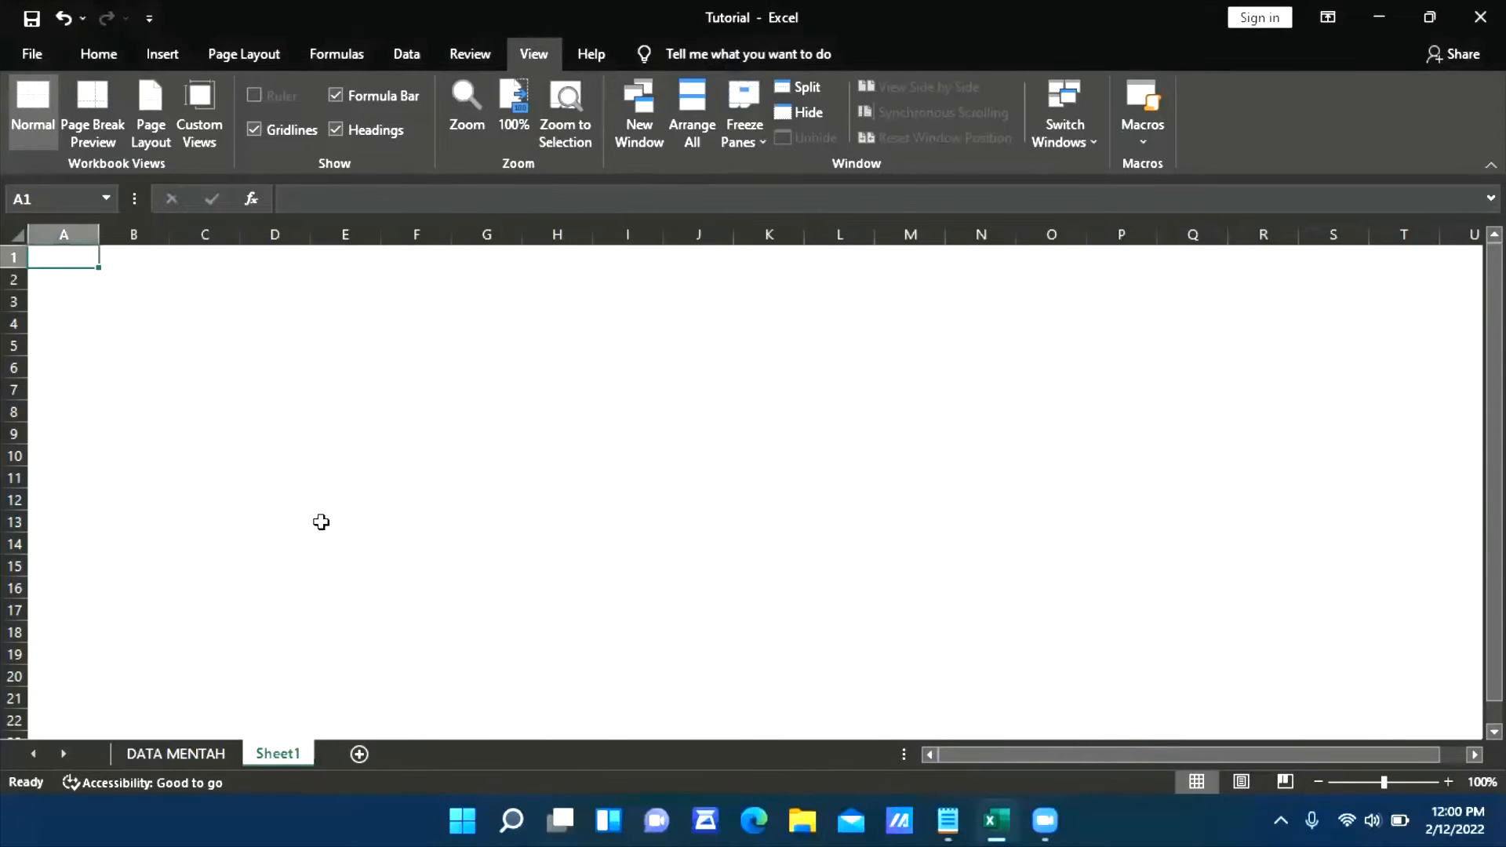
{"action": "left_click", "coordinate": [219, 306]}
{"action": "left_click", "coordinate": [160, 304]}
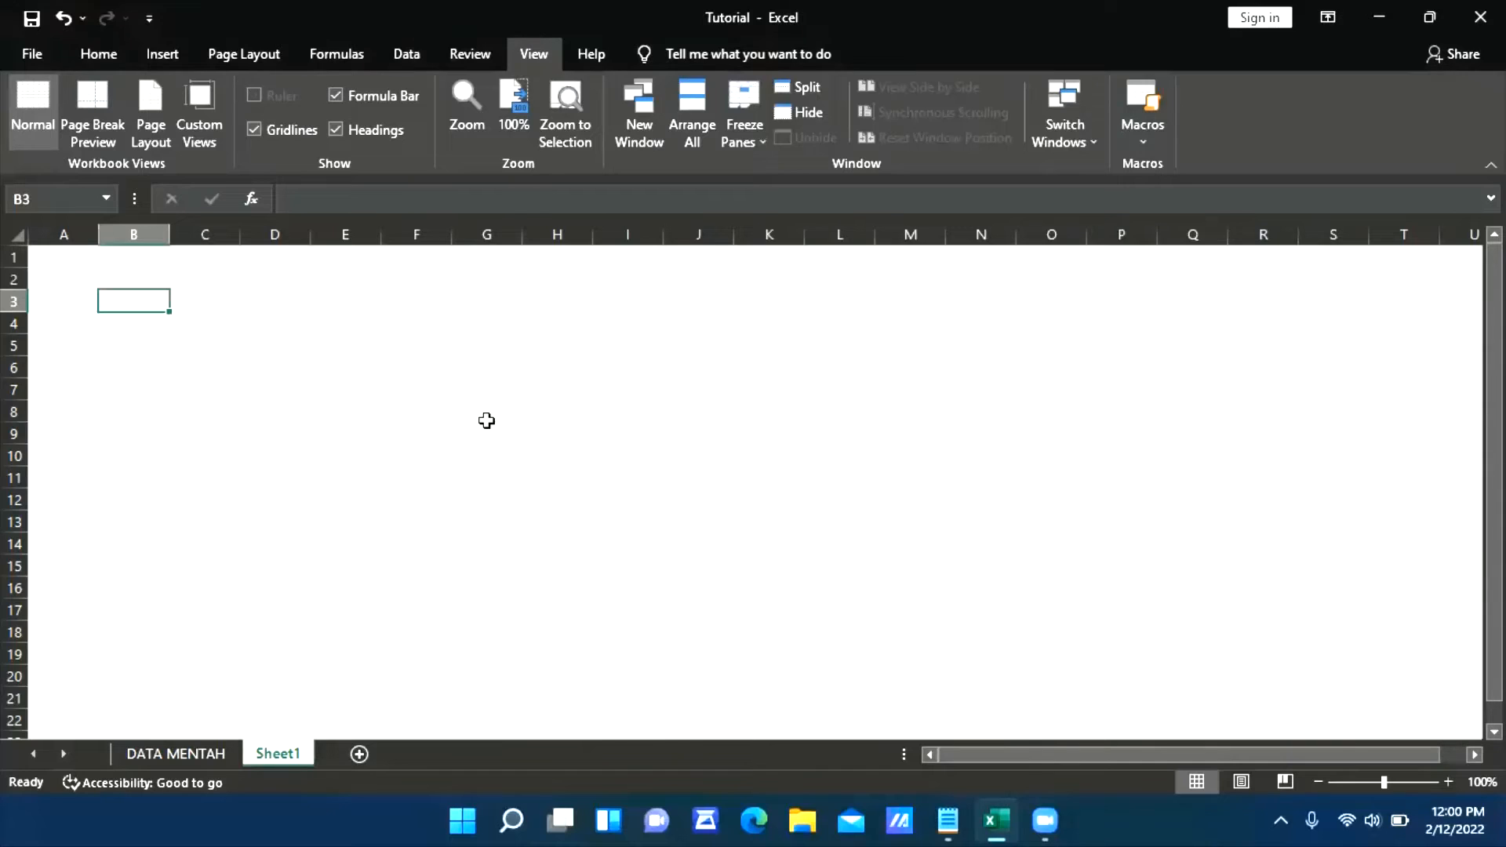
{"action": "key", "text": "ctrl+v"}
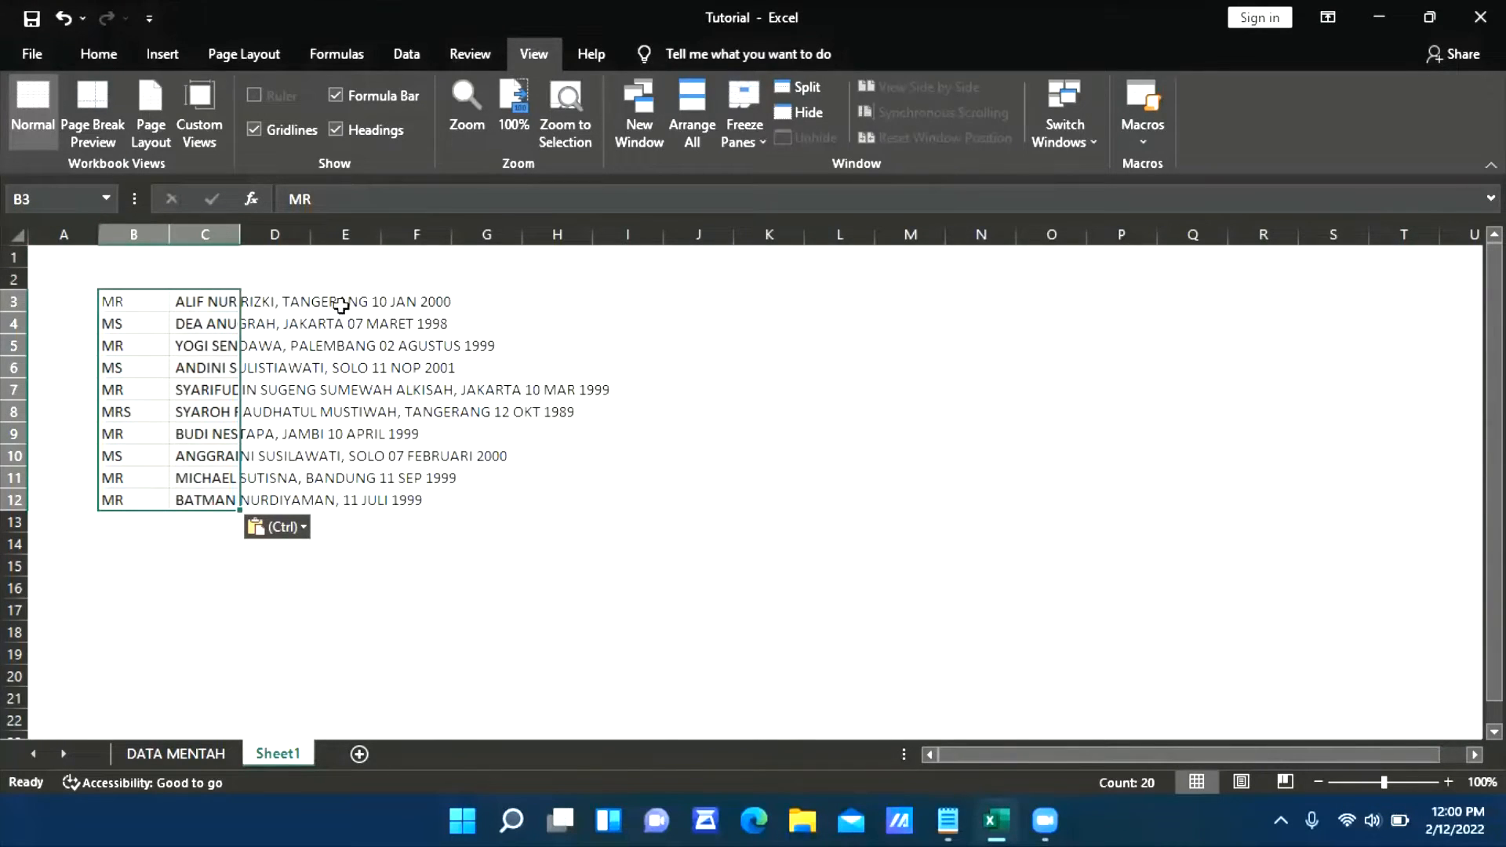
{"action": "double_click", "coordinate": [239, 234]}
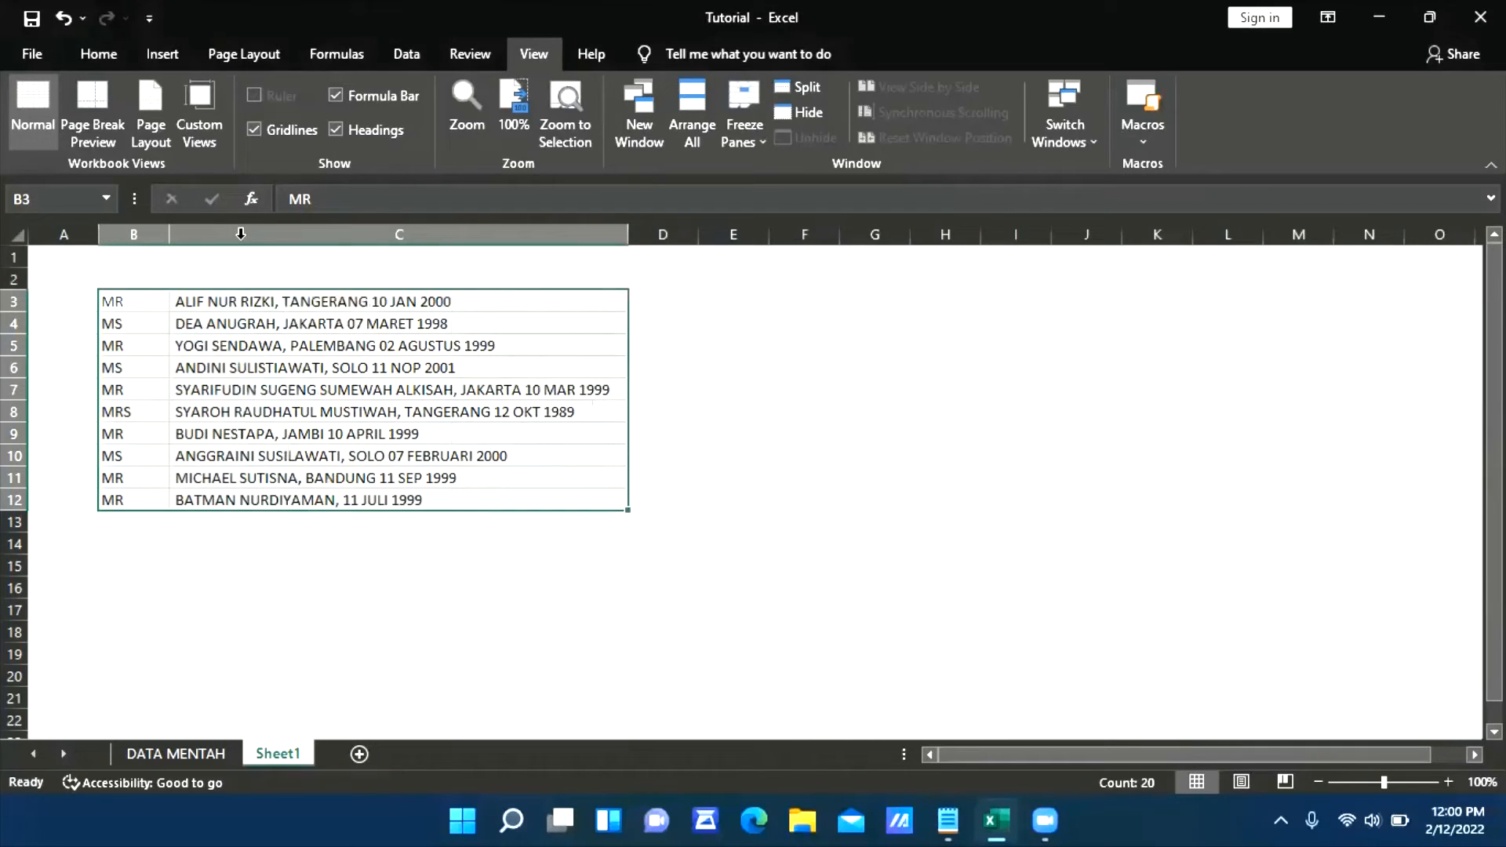
{"action": "key", "text": "ctrl+z"}
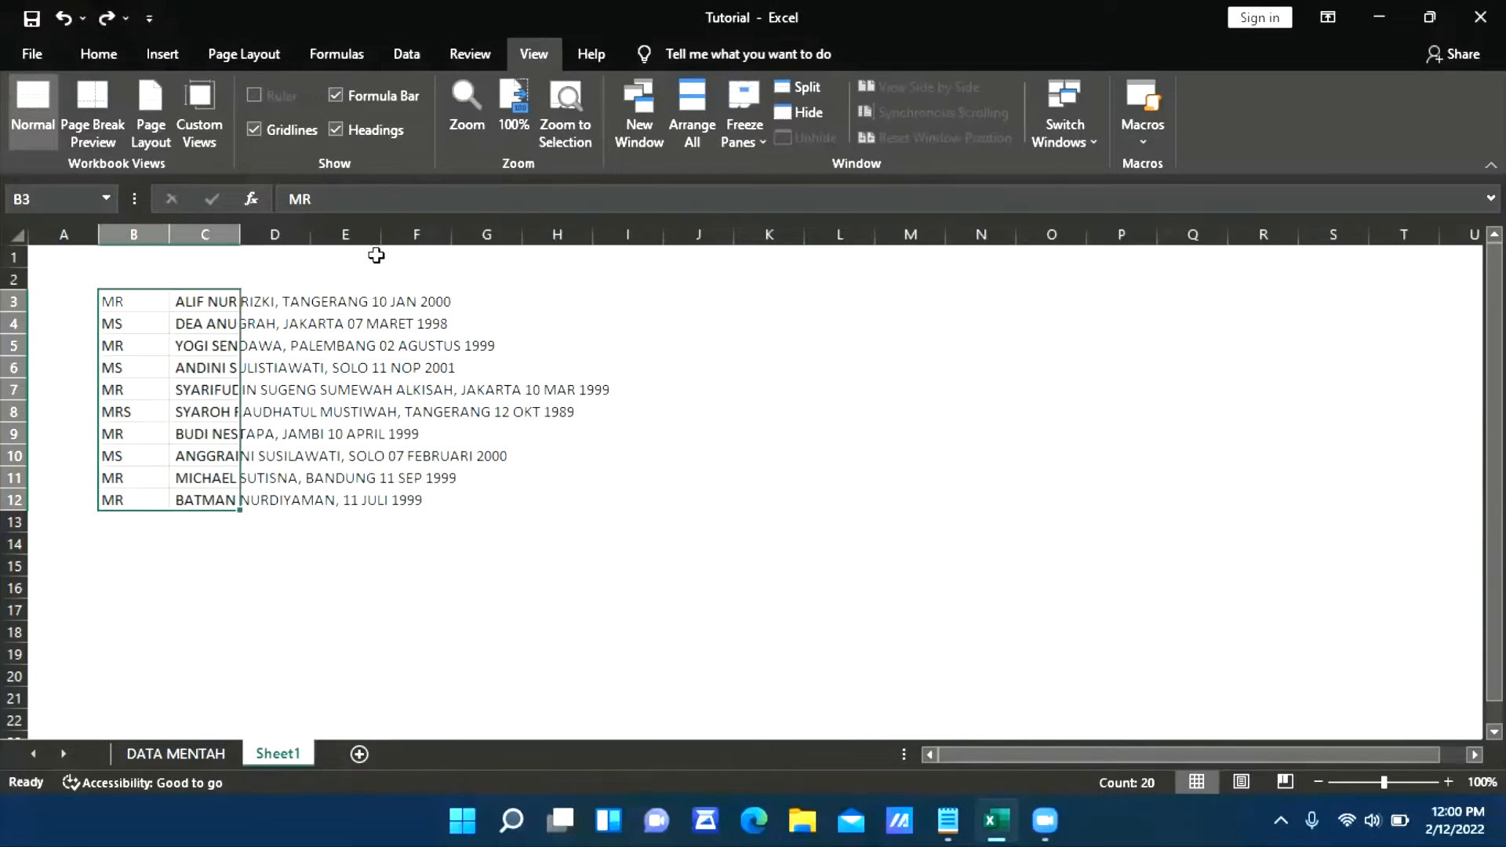
{"action": "double_click", "coordinate": [240, 234]}
{"action": "left_click", "coordinate": [656, 434]}
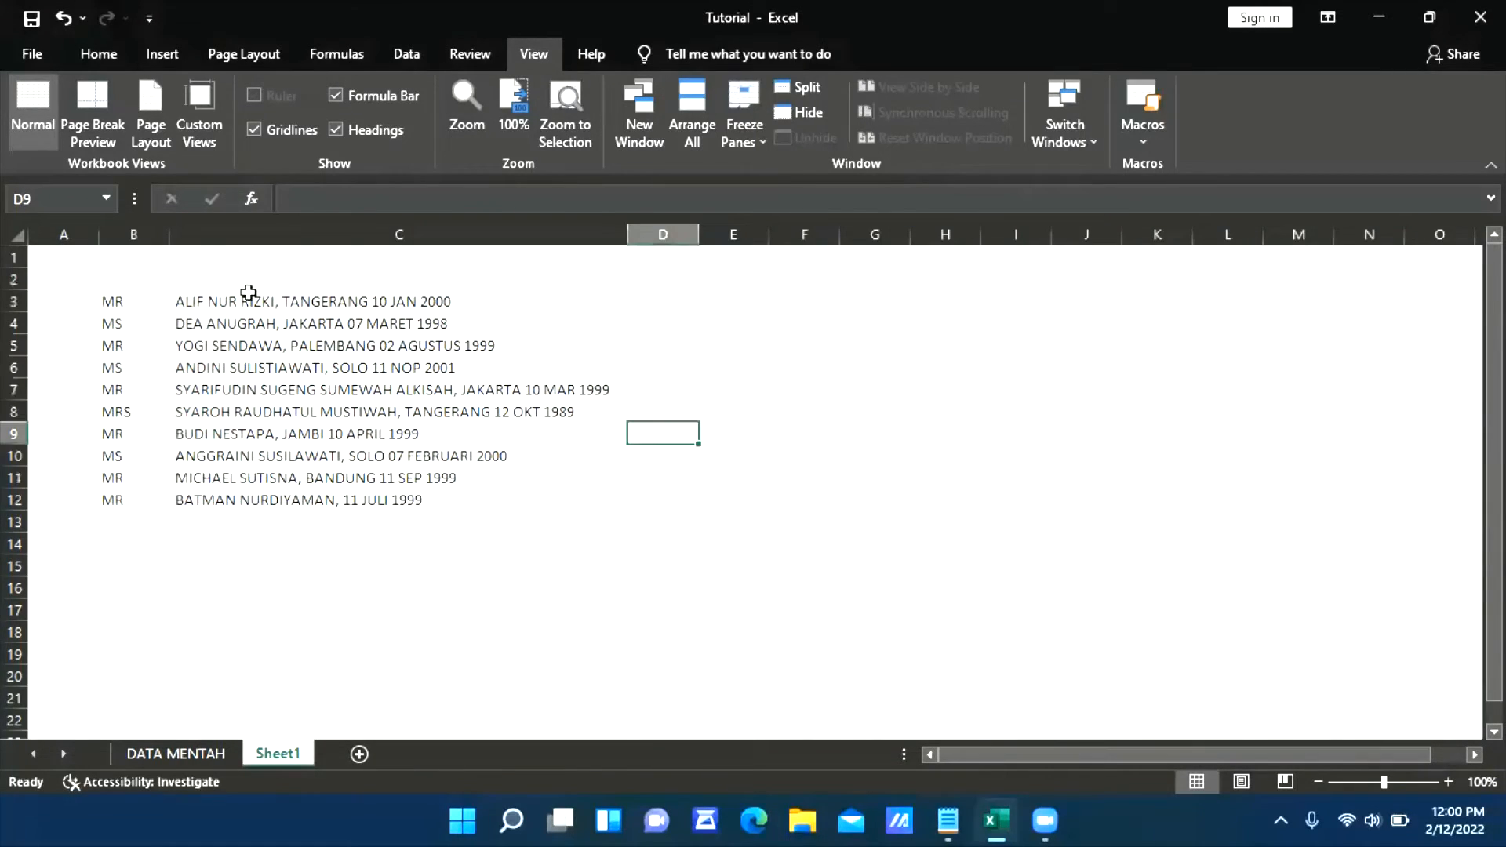
{"action": "key", "text": "ctrl+z"}
AutoFit the width of all columns on Sheet1 to their contents
{"action": "left_click", "coordinate": [16, 234]}
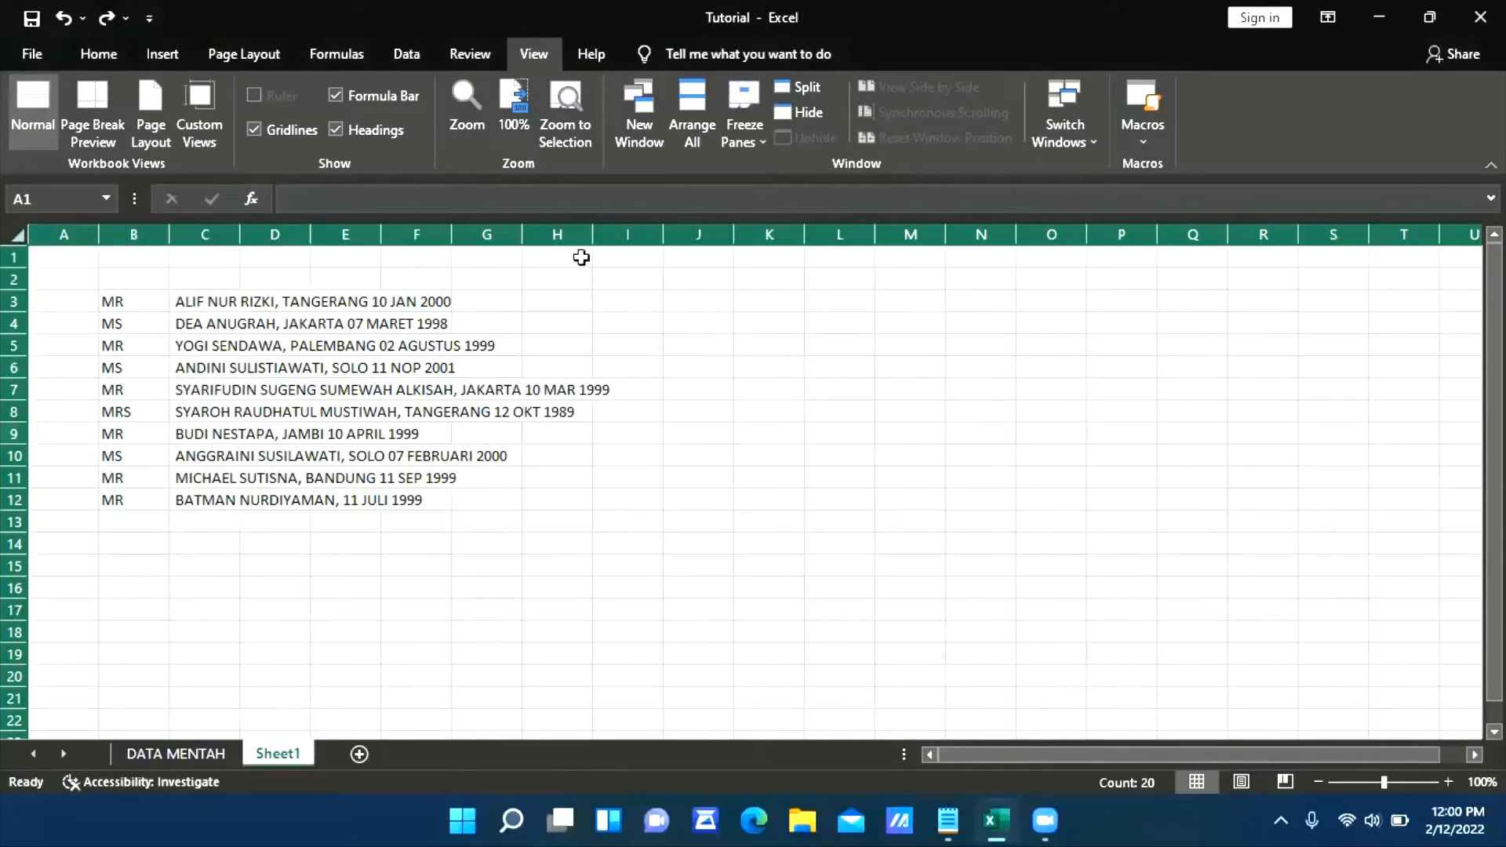
{"action": "double_click", "coordinate": [1016, 230]}
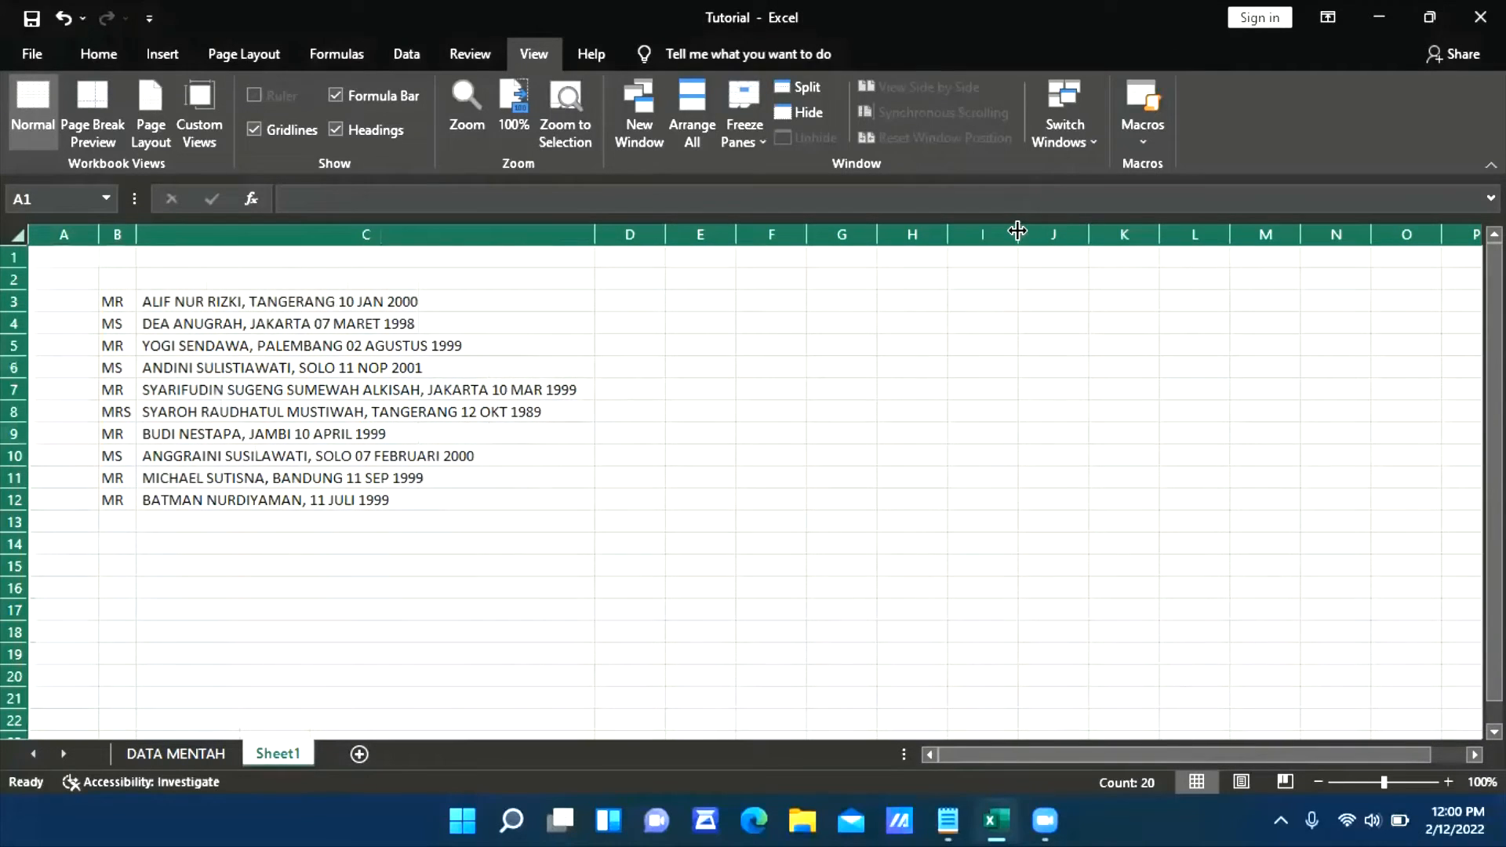
{"action": "left_click", "coordinate": [551, 454]}
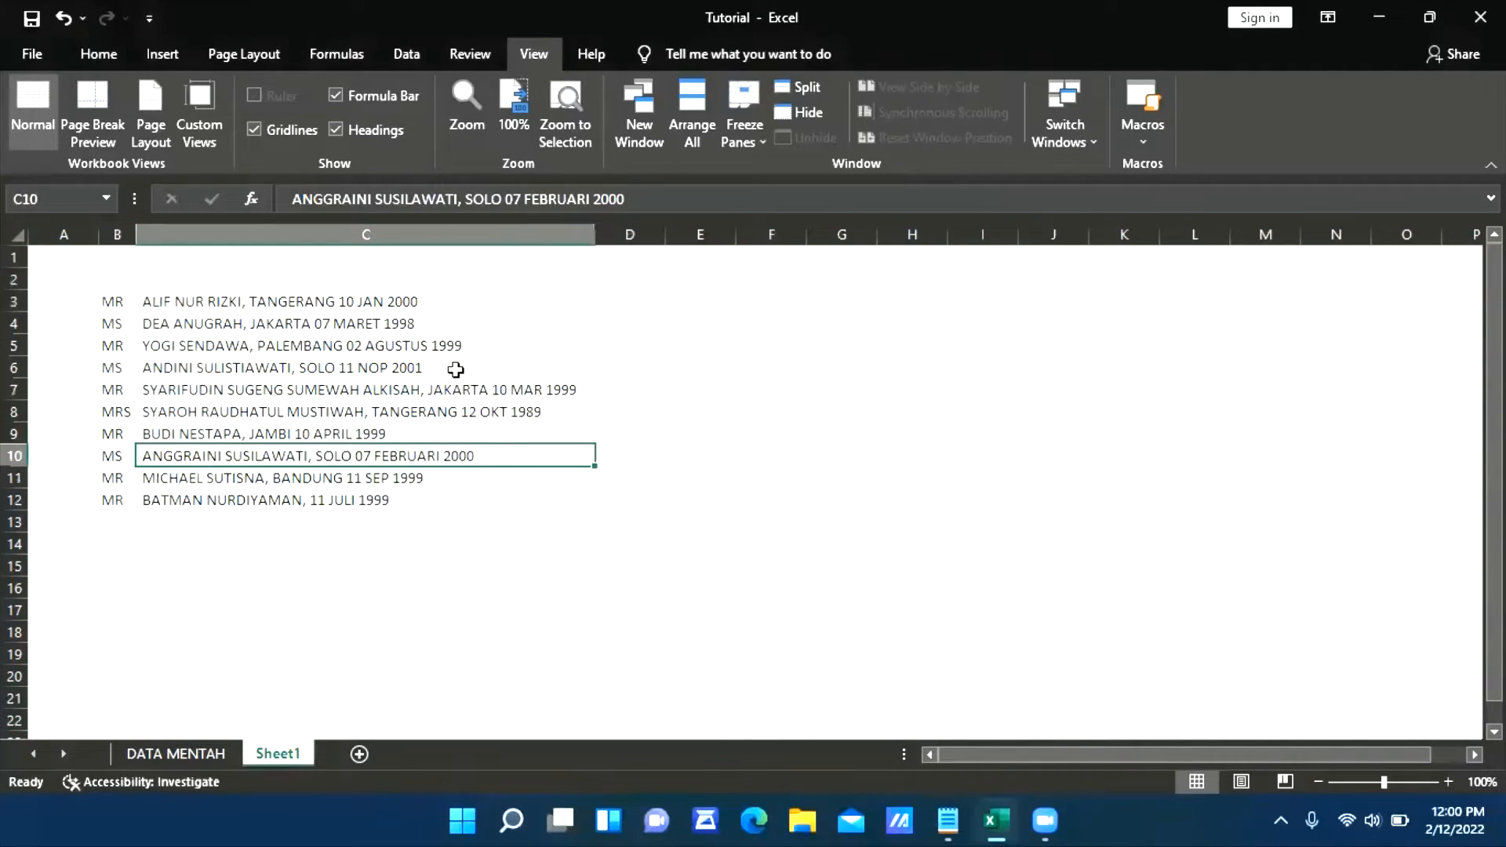
Copy the titles in B3:B12 of Sheet1 and paste them under TITLE on the DATA MENTAH sheet, starting at G2
{"action": "left_click", "coordinate": [113, 303]}
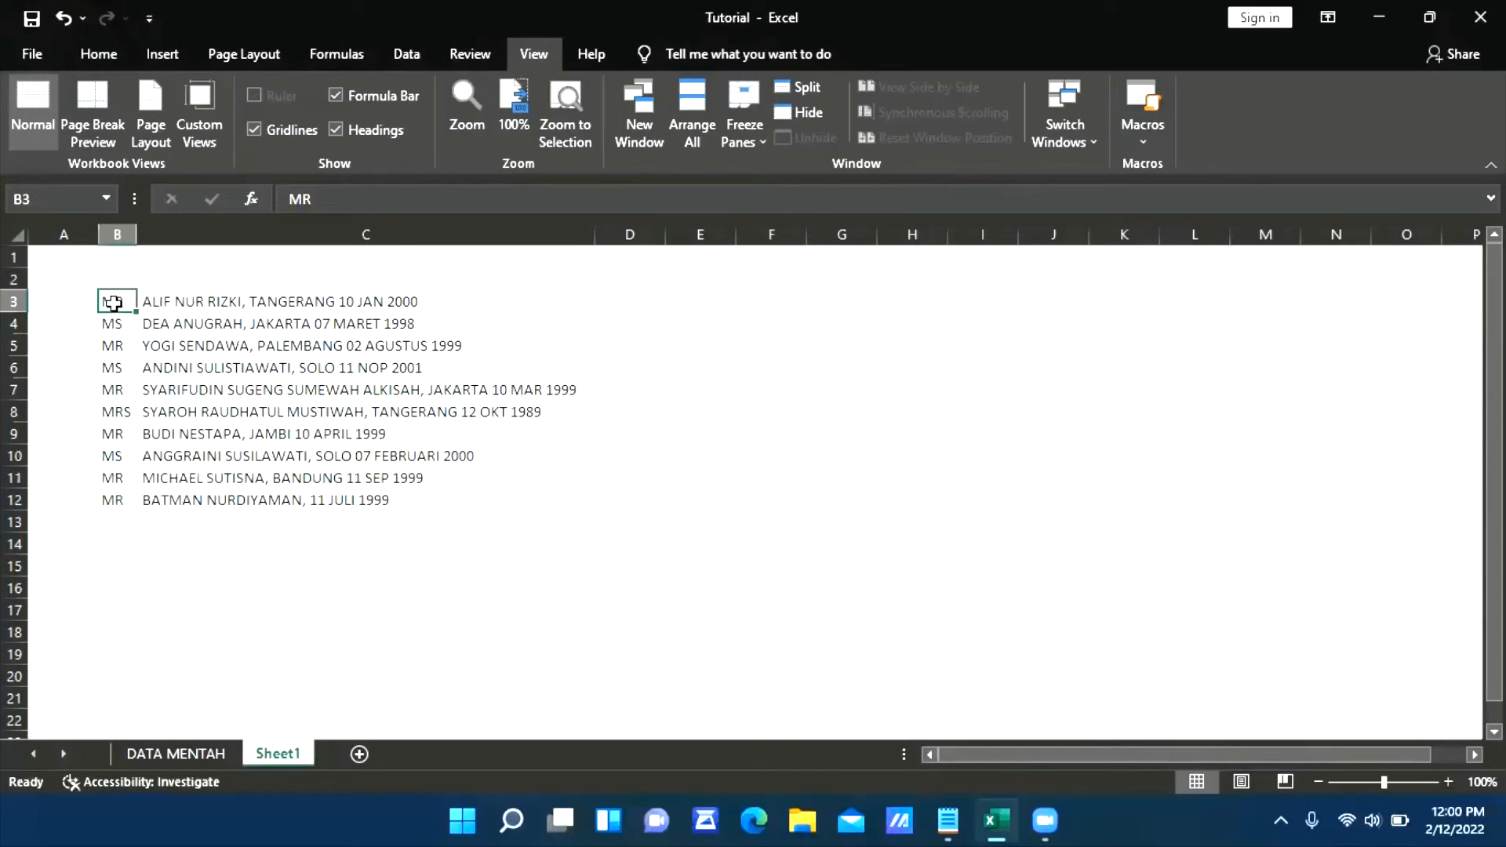
{"action": "key", "text": "ctrl+shift+Down"}
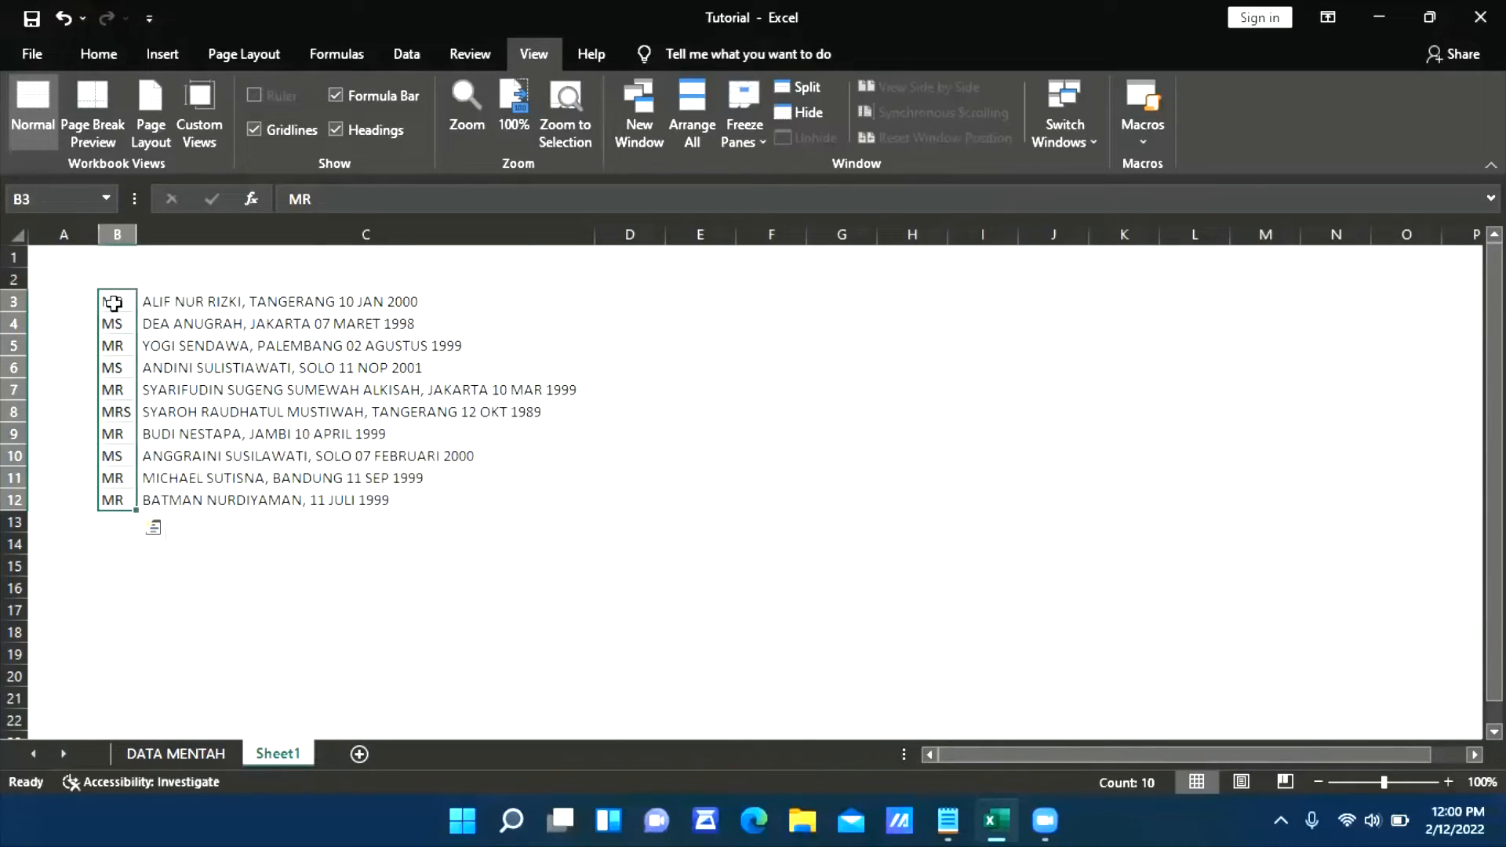
{"action": "key", "text": "ctrl+c"}
{"action": "left_click", "coordinate": [222, 755]}
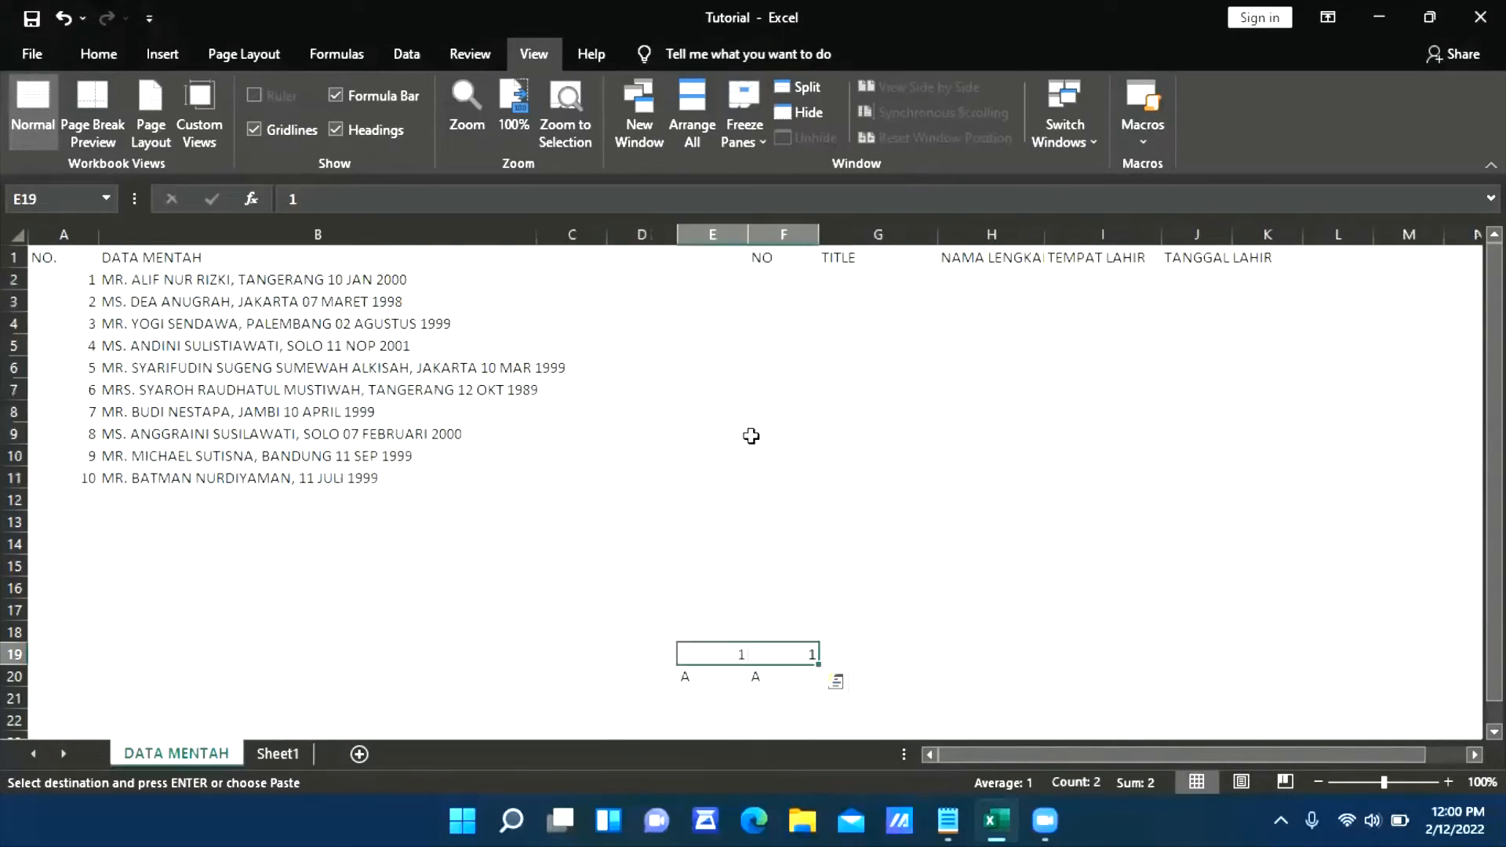
{"action": "left_click", "coordinate": [857, 277]}
{"action": "key", "text": "ctrl+v"}
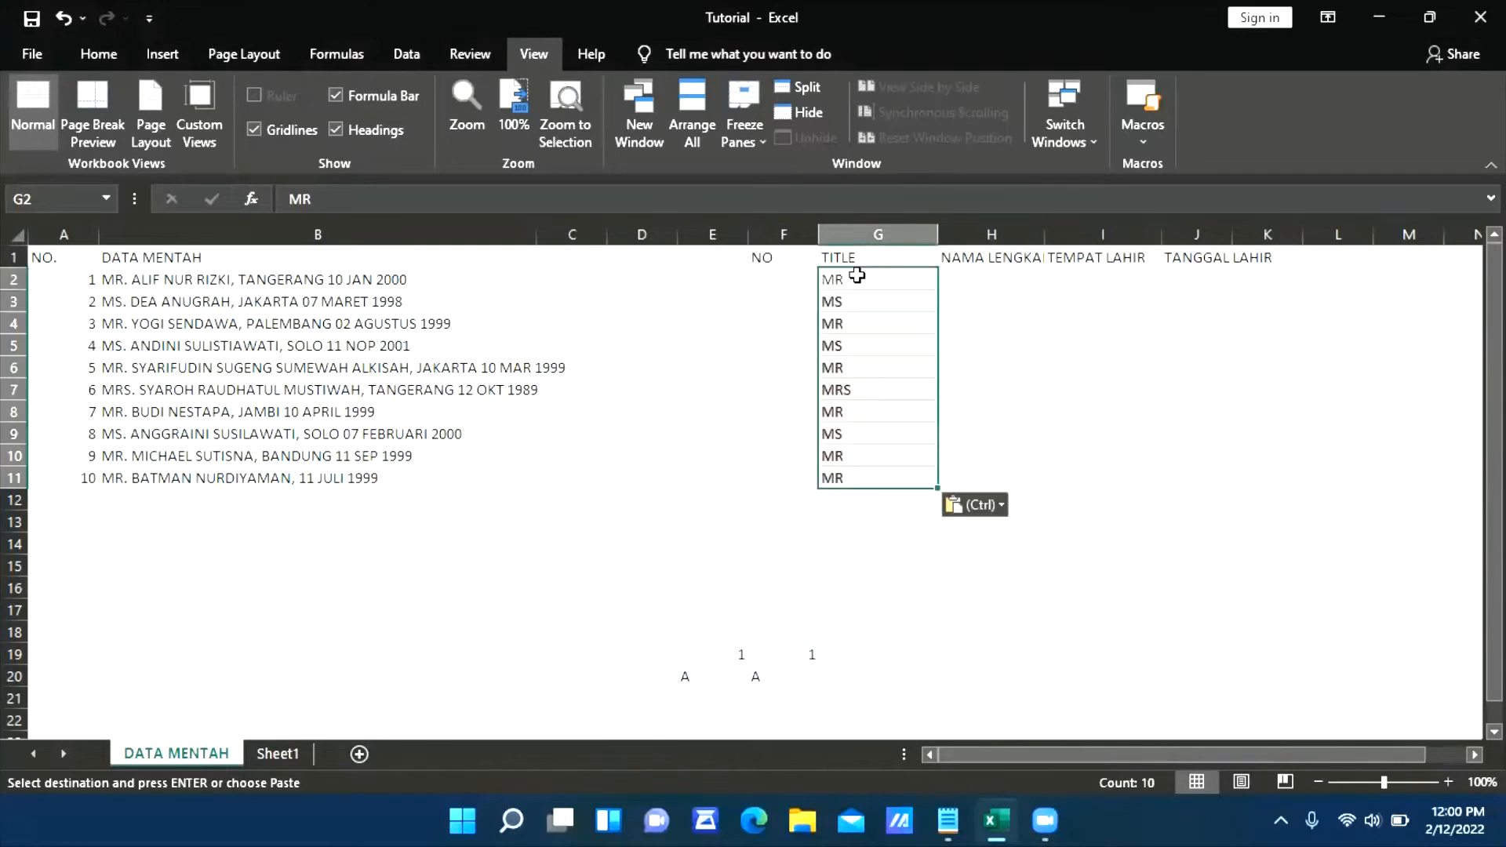
AutoFit the NAMA LENGKAP and TANGGAL LAHIR columns to their headings
{"action": "double_click", "coordinate": [1043, 233]}
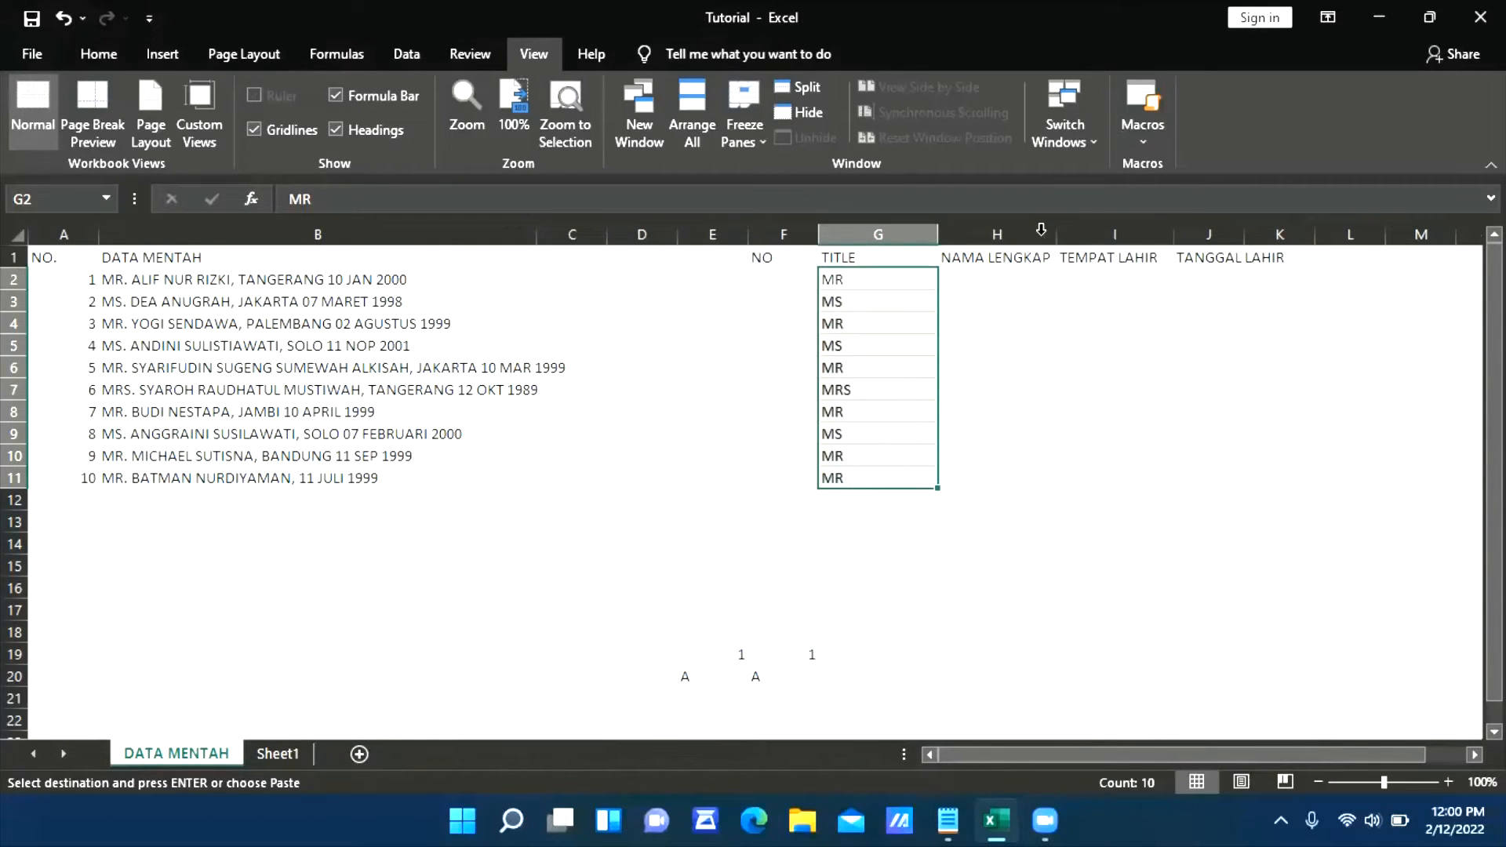
{"action": "left_click", "coordinate": [1015, 259]}
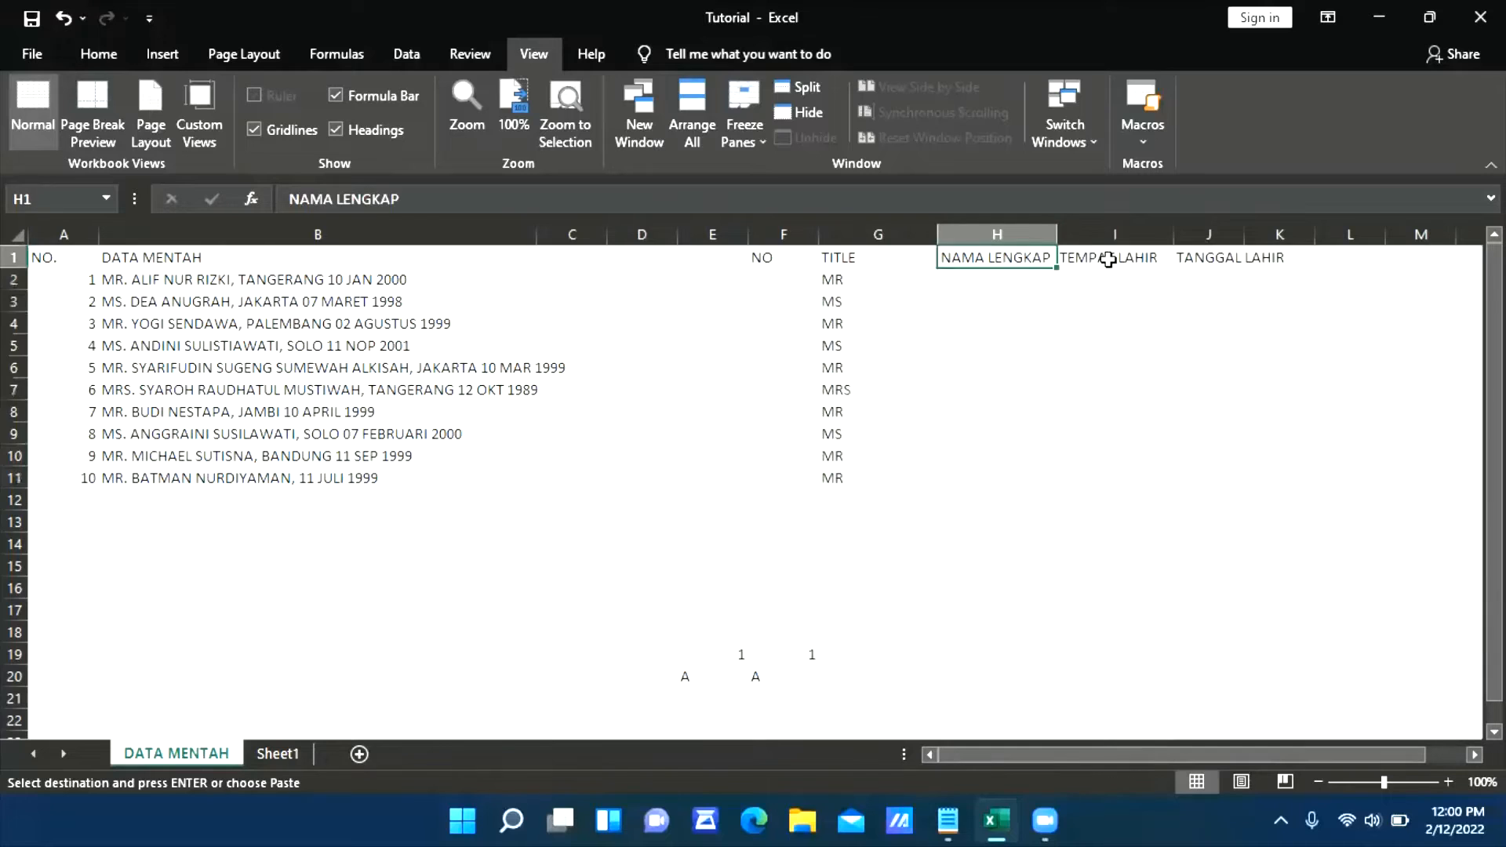
{"action": "left_click", "coordinate": [1114, 259]}
{"action": "left_click", "coordinate": [1233, 259]}
{"action": "double_click", "coordinate": [1245, 234]}
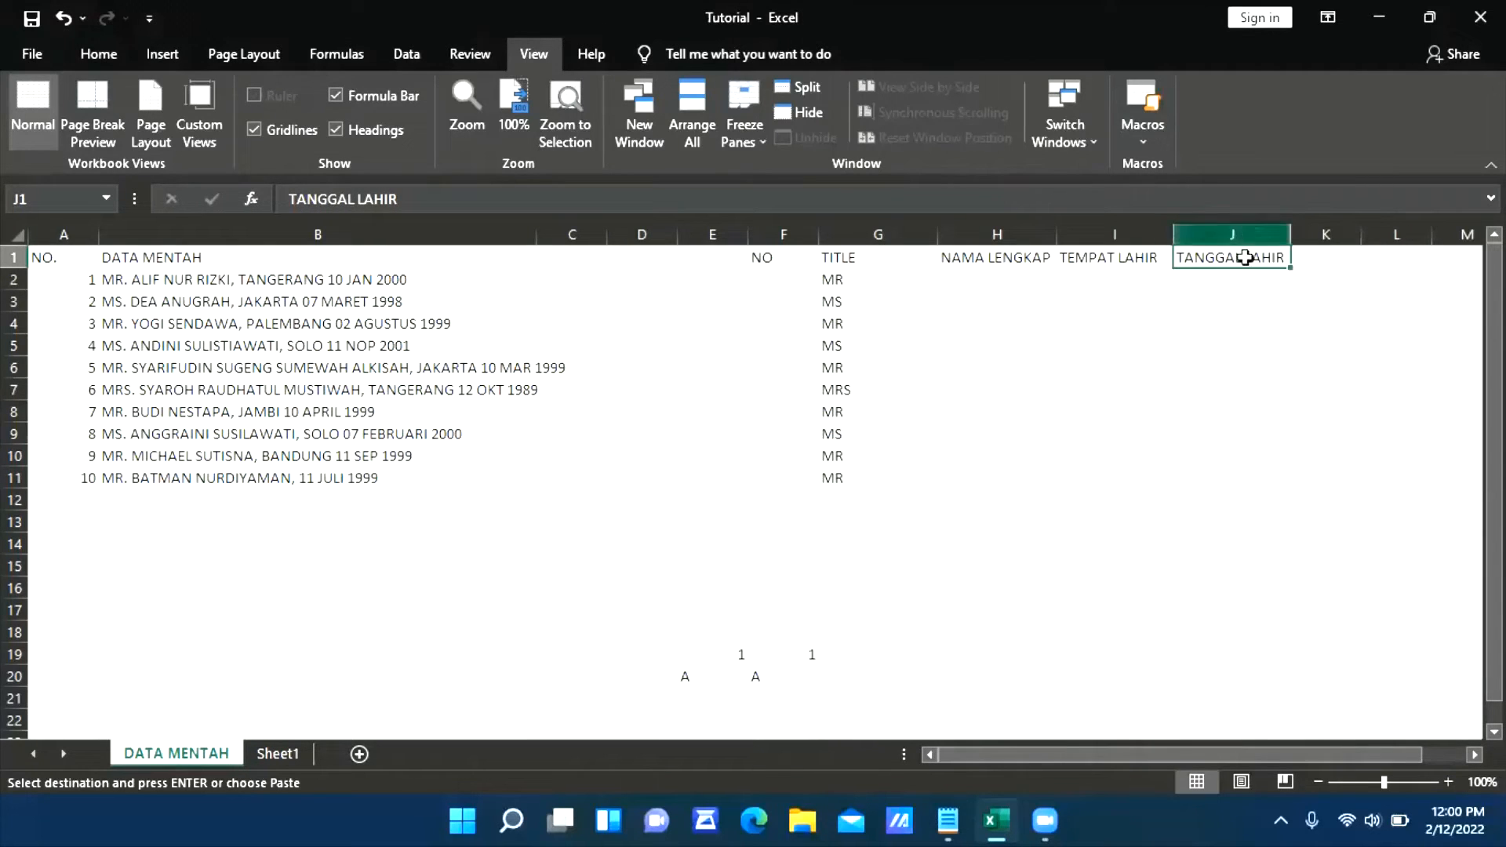
{"action": "left_click", "coordinate": [1122, 377]}
Copy the combined name, birthplace and birth date entries in C3:C12 of Sheet1 and paste them into Notepad
{"action": "left_click", "coordinate": [278, 753]}
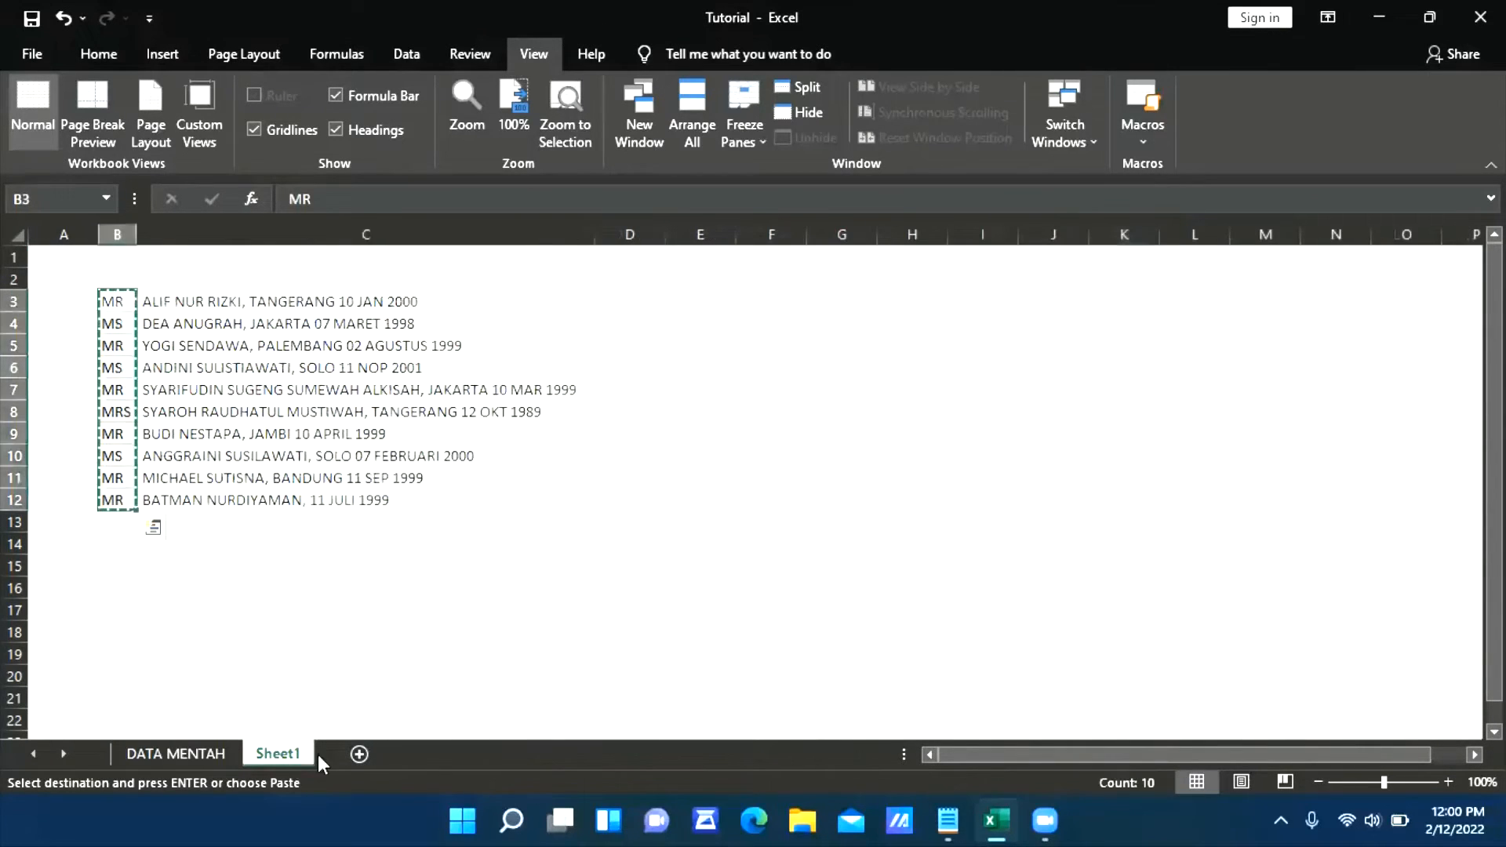
{"action": "left_click", "coordinate": [325, 302]}
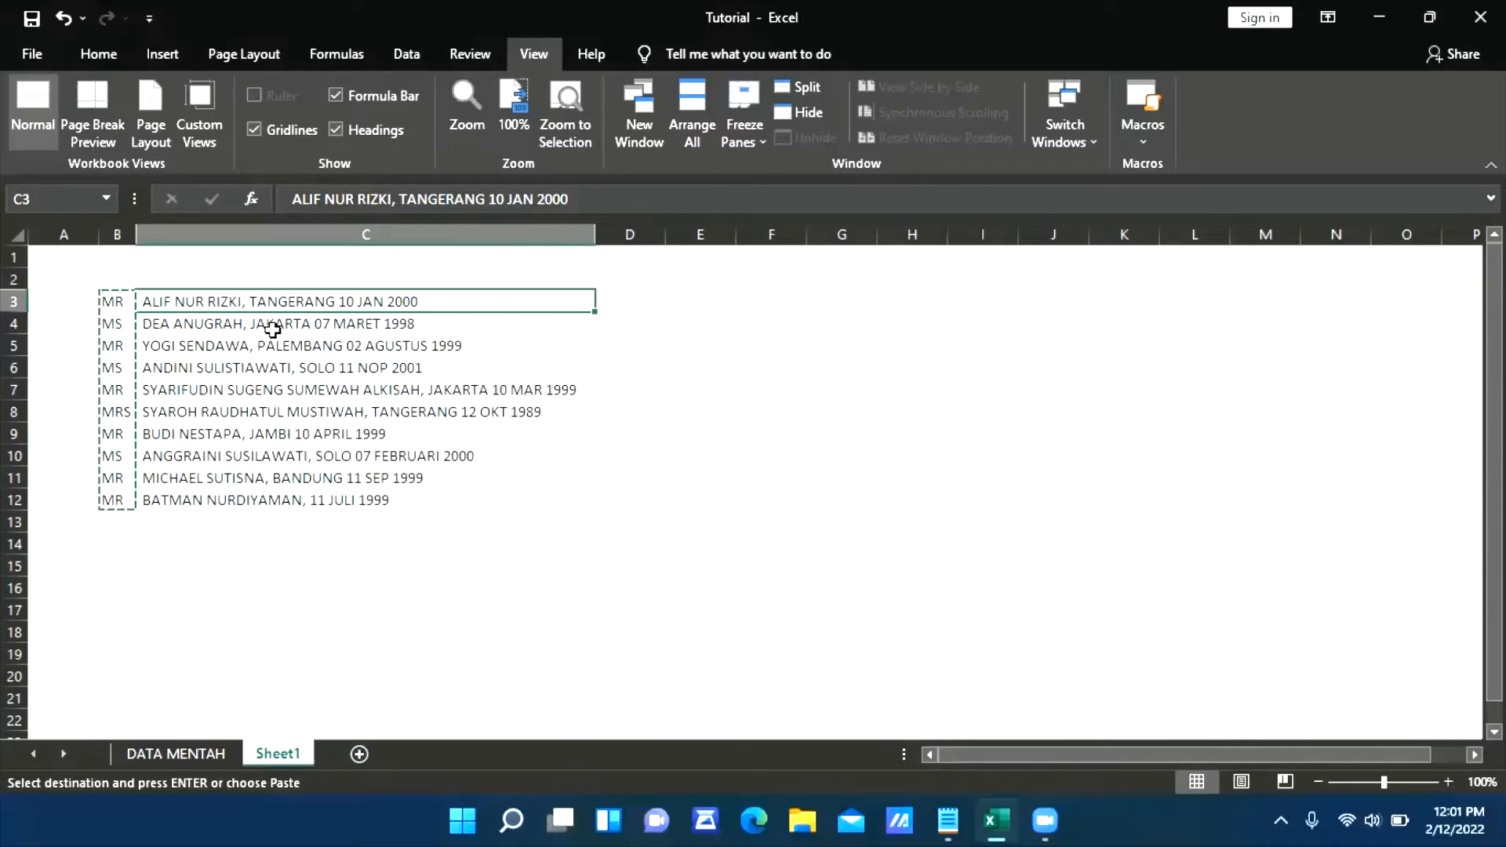
{"action": "key", "text": "ctrl+shift+Down"}
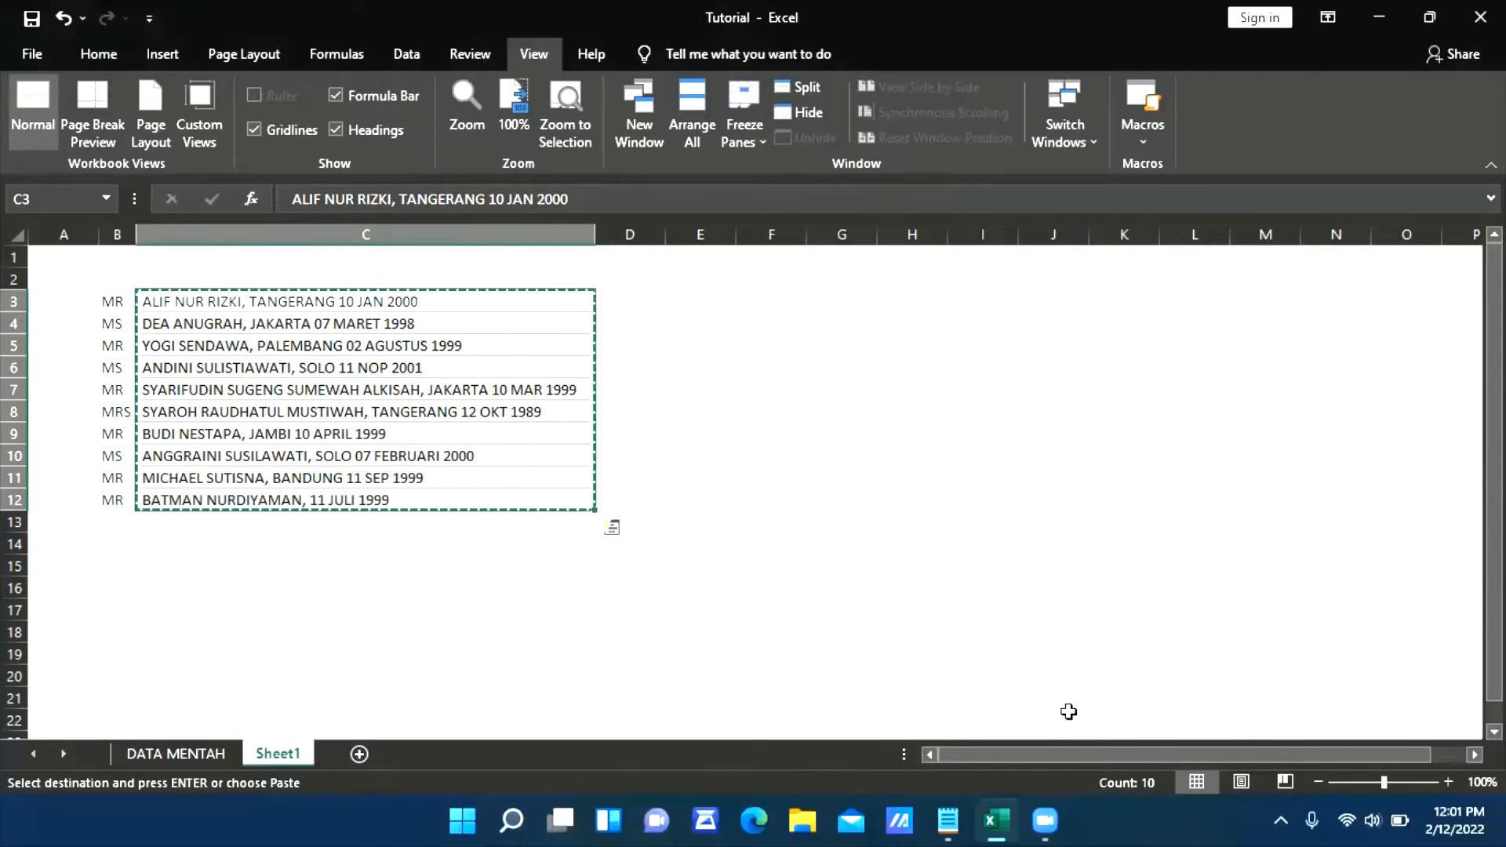
{"action": "left_click", "coordinate": [947, 821]}
{"action": "key", "text": "Return"}
{"action": "key", "text": "Return"}
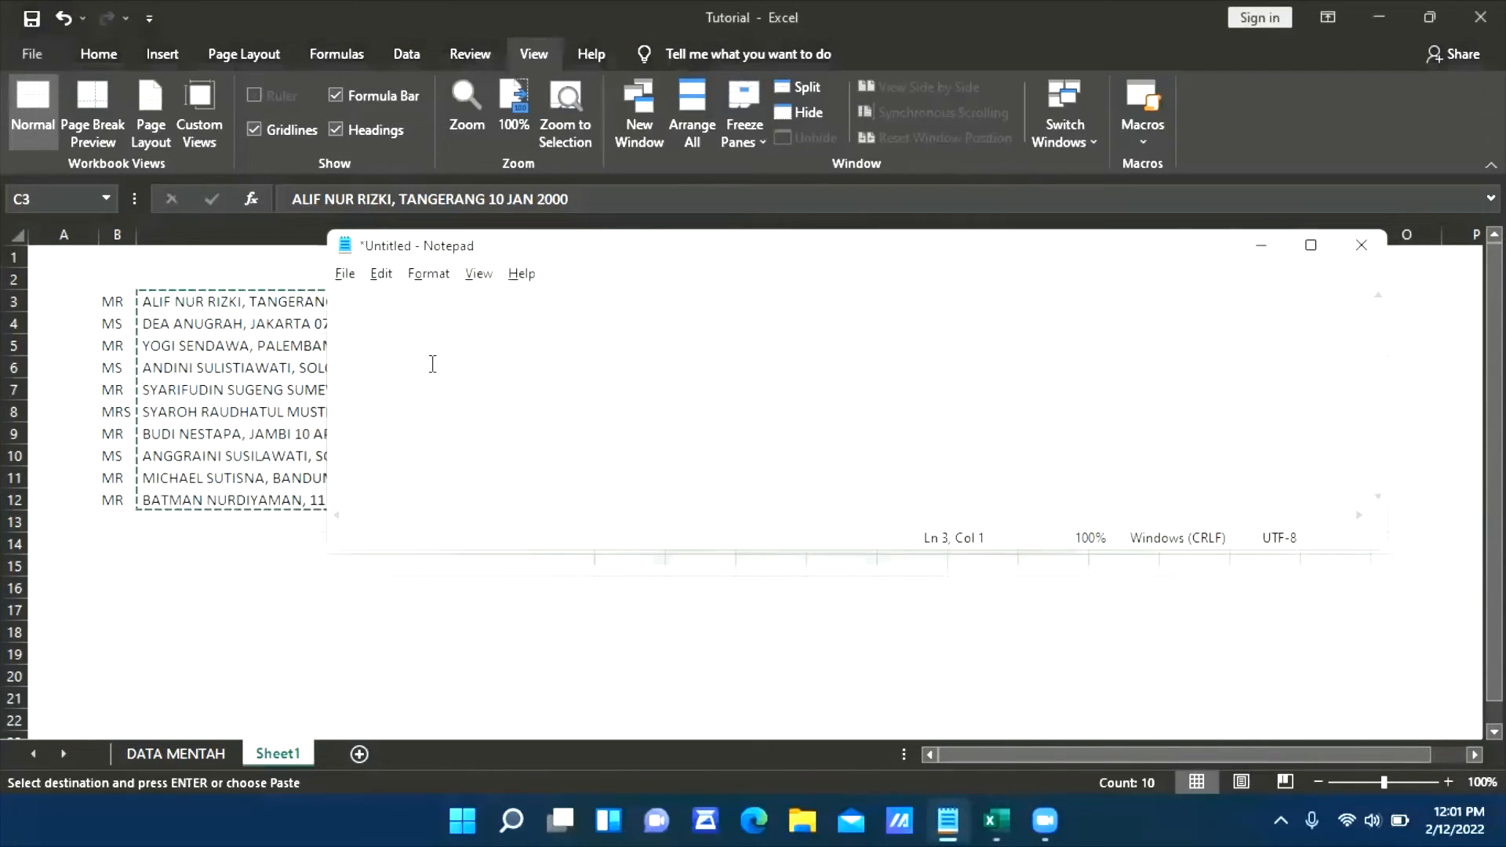
{"action": "key", "text": "ctrl+v"}
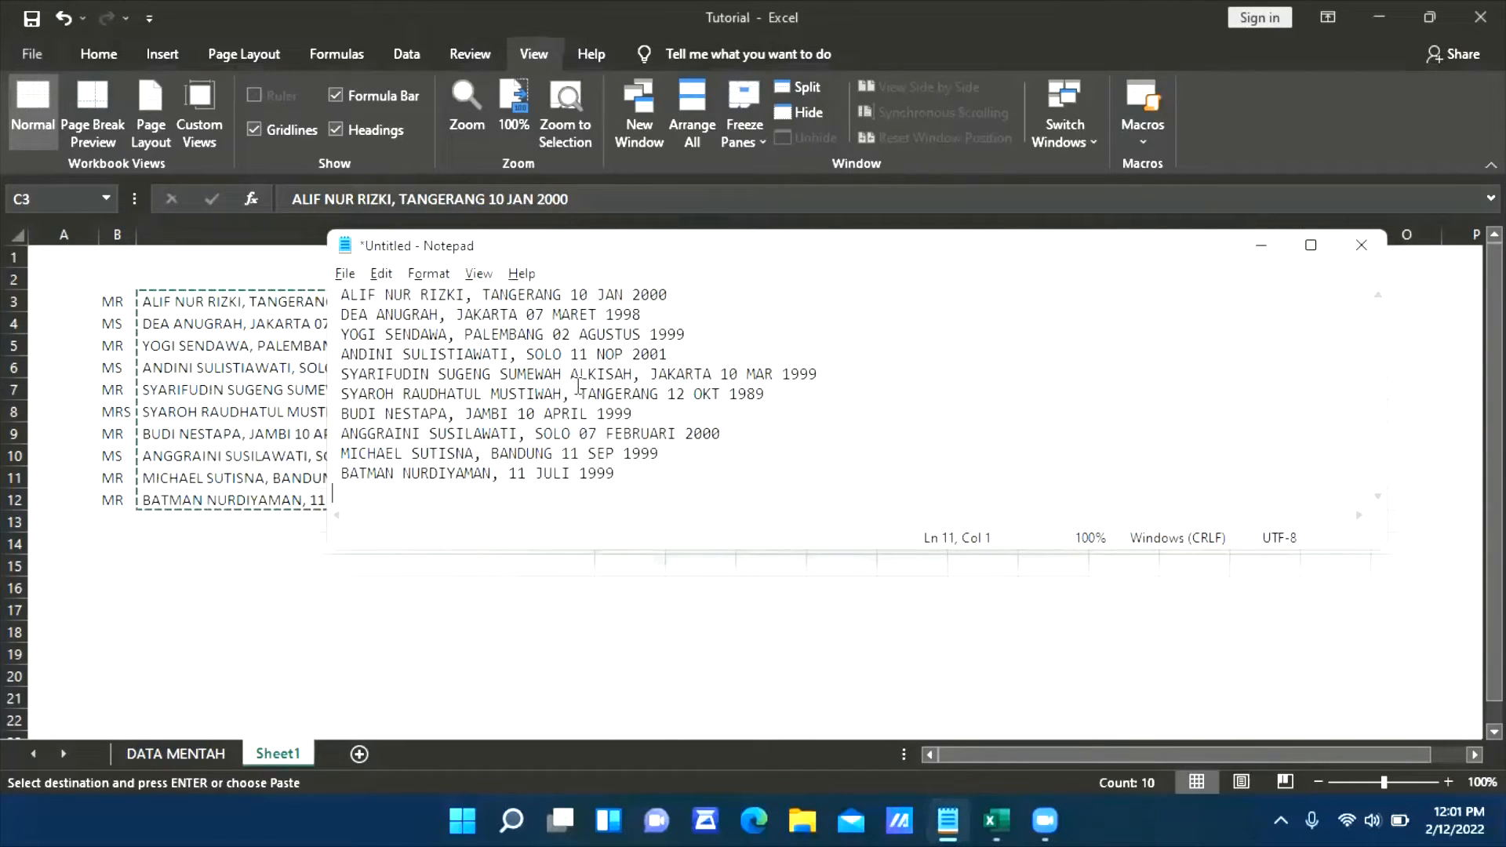
Replace every comma after the full names in Notepad with a tab character and close the Replace dialog
{"action": "left_click", "coordinate": [578, 389]}
{"action": "key", "text": "shift+Left"}
{"action": "key", "text": "ctrl+h"}
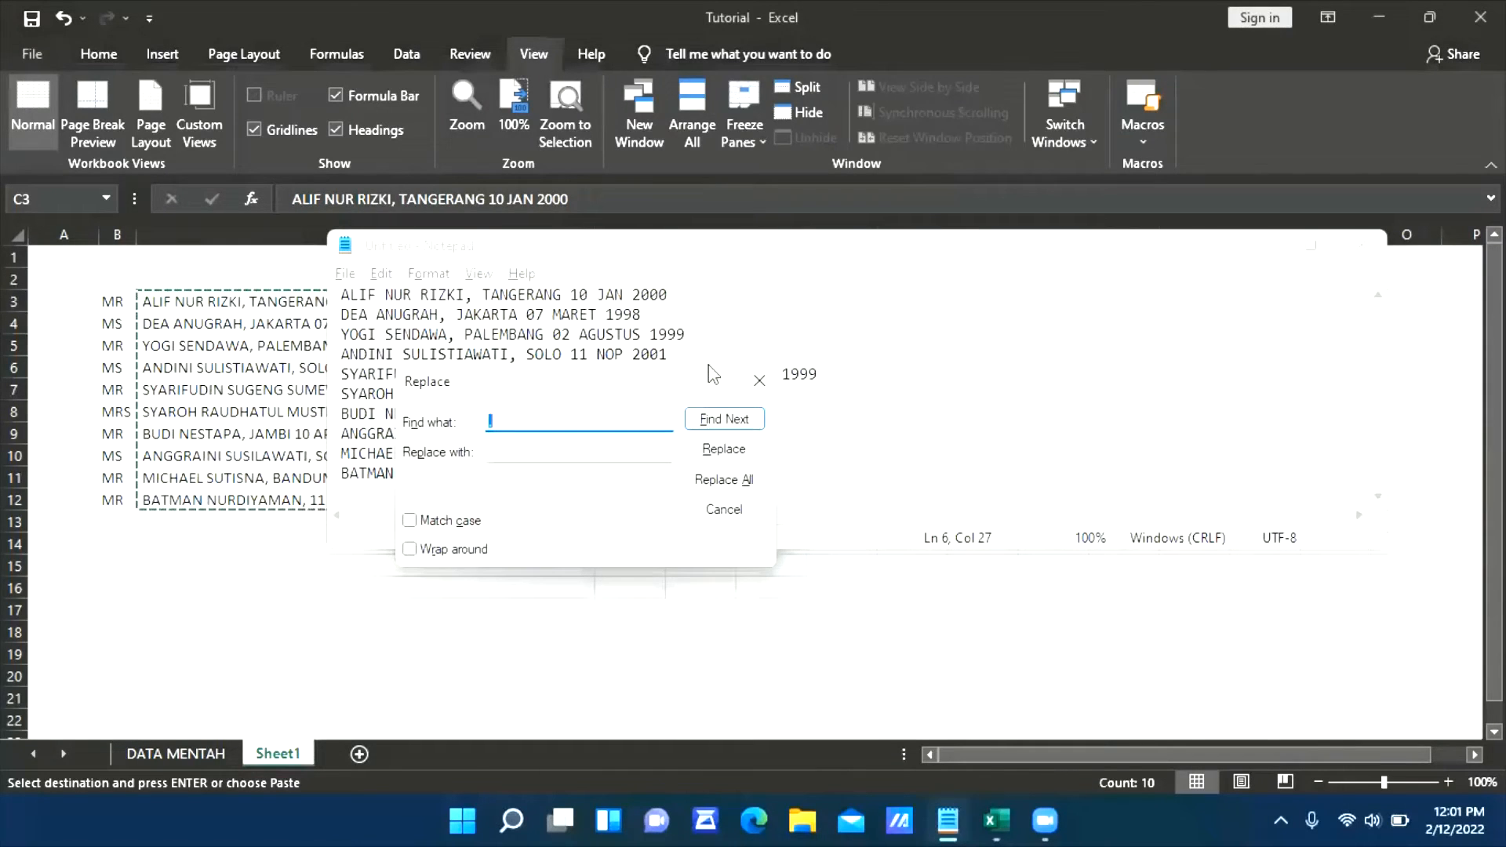
{"action": "key", "text": "Tab"}
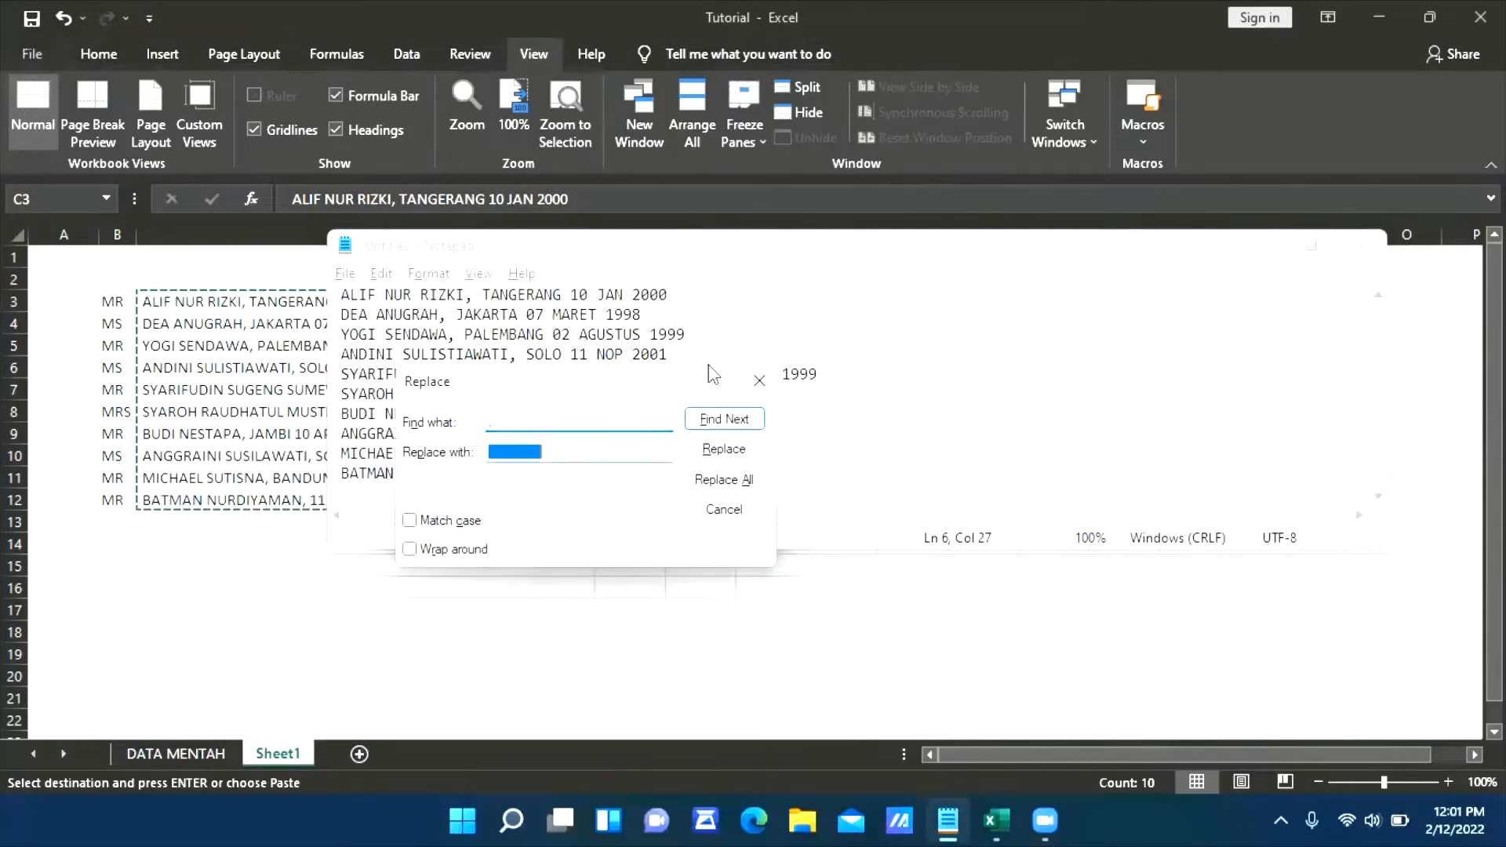
{"action": "left_click", "coordinate": [604, 446]}
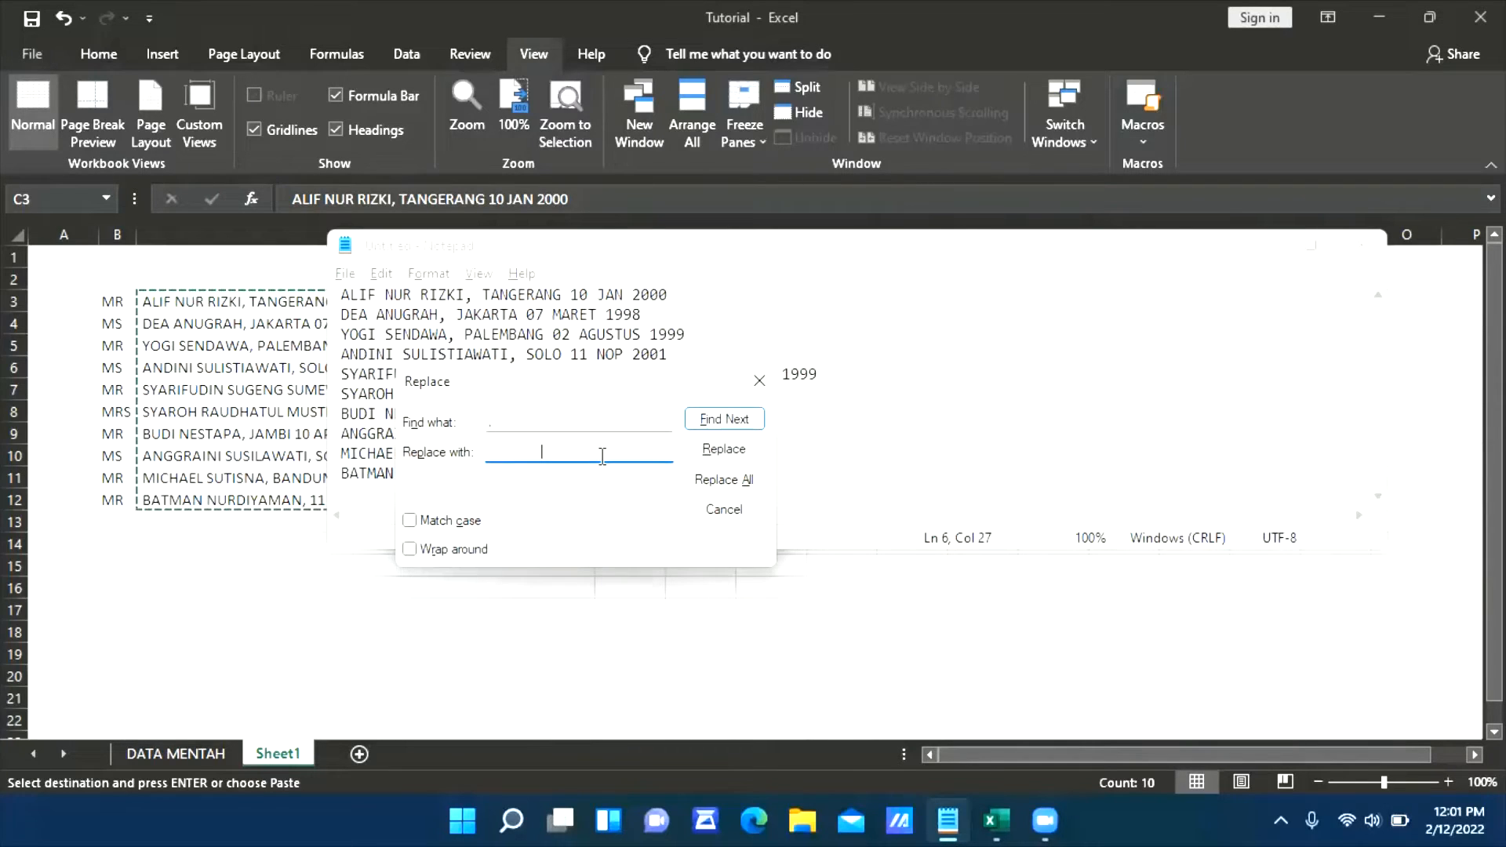
{"action": "left_click", "coordinate": [723, 481]}
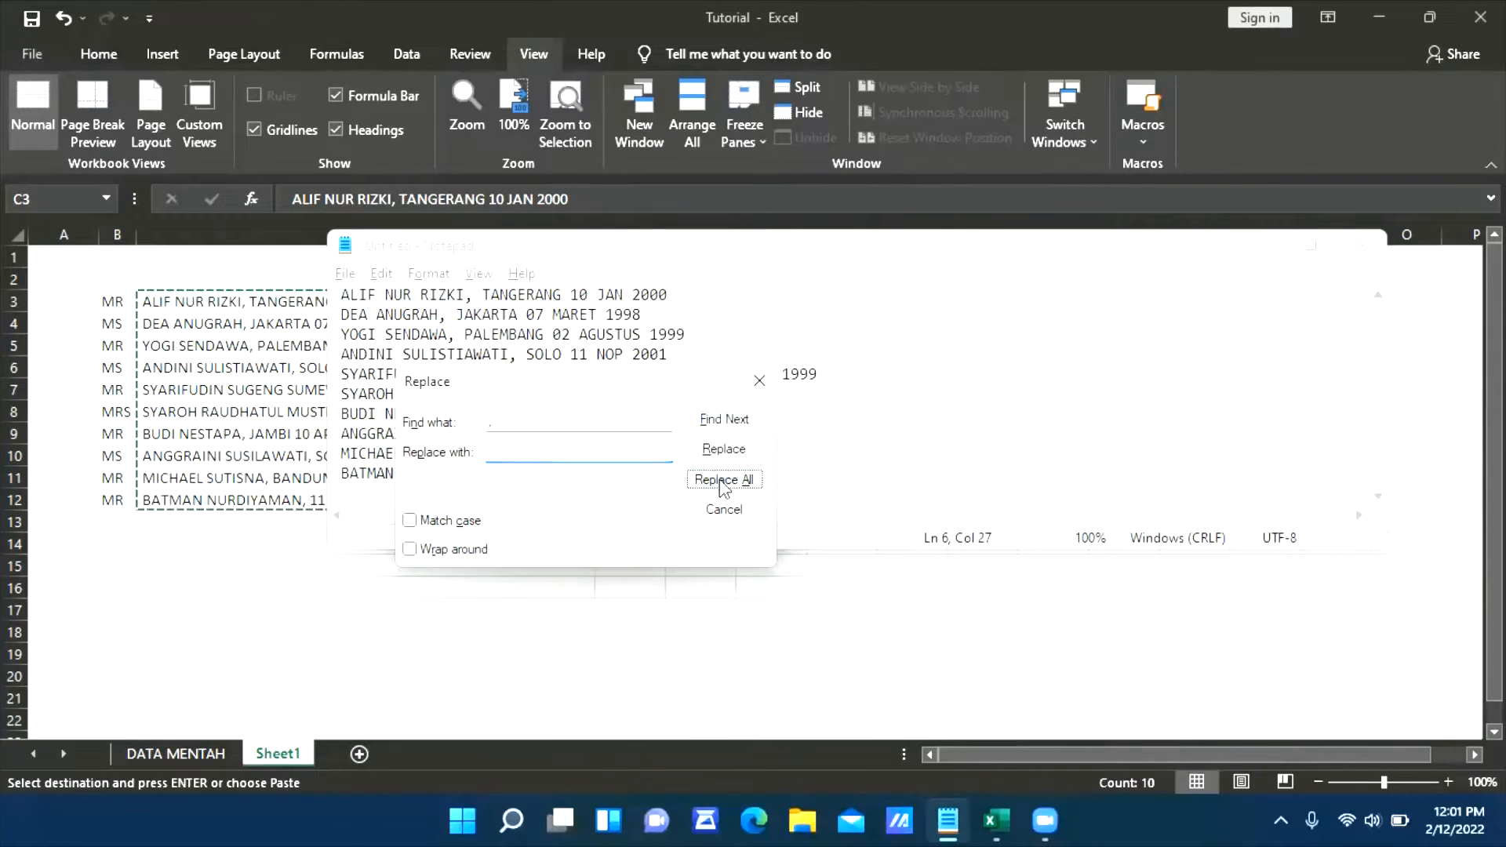
{"action": "left_click", "coordinate": [722, 510]}
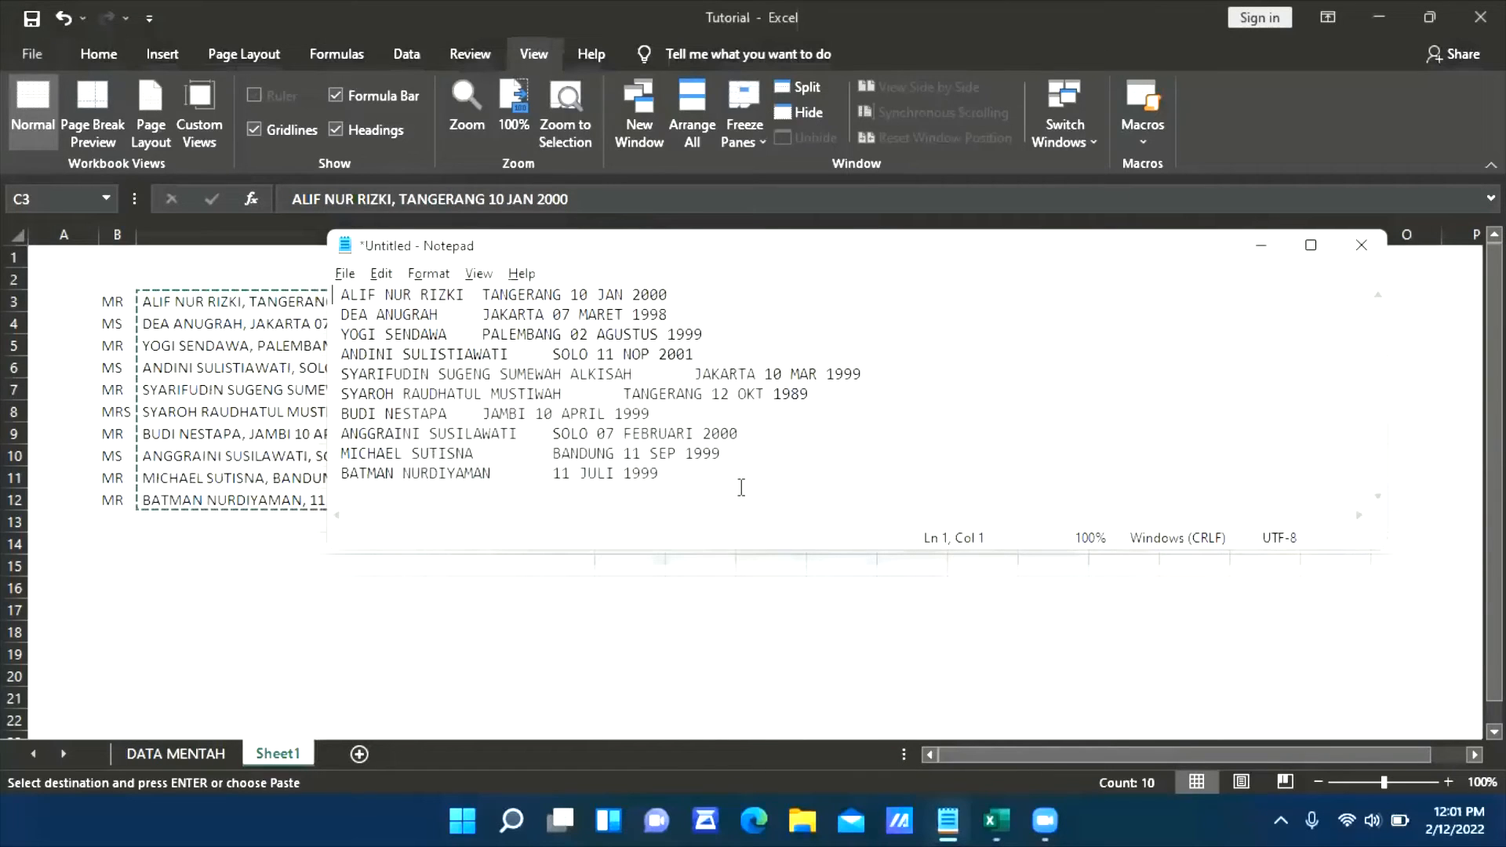
Copy all the tab-separated text from Notepad and paste it into Sheet1 of the Excel workbook, starting at E3
{"action": "left_click_drag", "start_coordinate": [690, 473], "coordinate": [344, 272]}
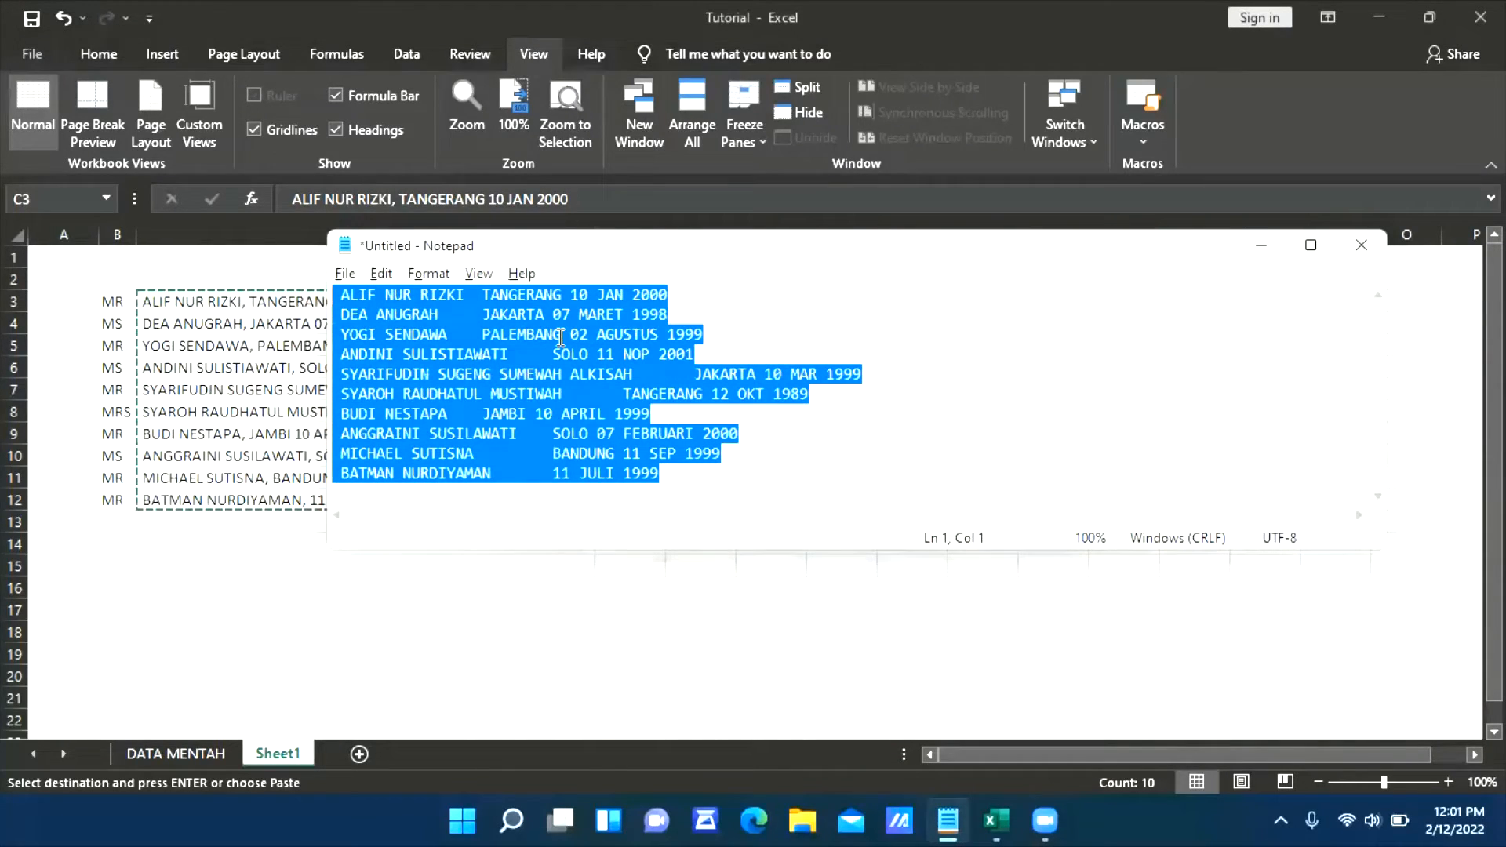
{"action": "key", "text": "ctrl+c"}
{"action": "key", "text": "alt+Tab"}
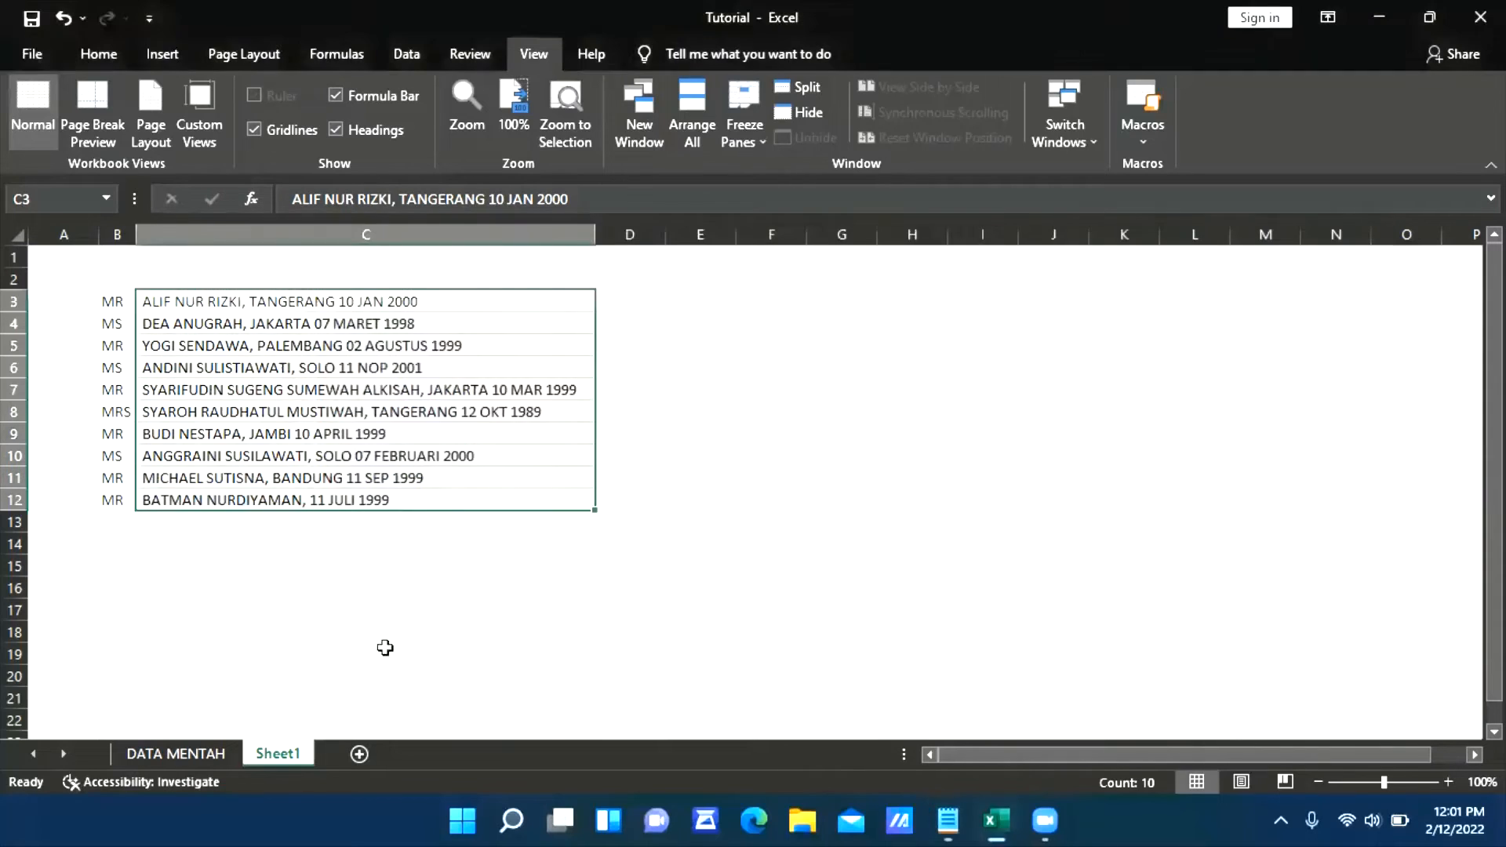
{"action": "left_click", "coordinate": [690, 302]}
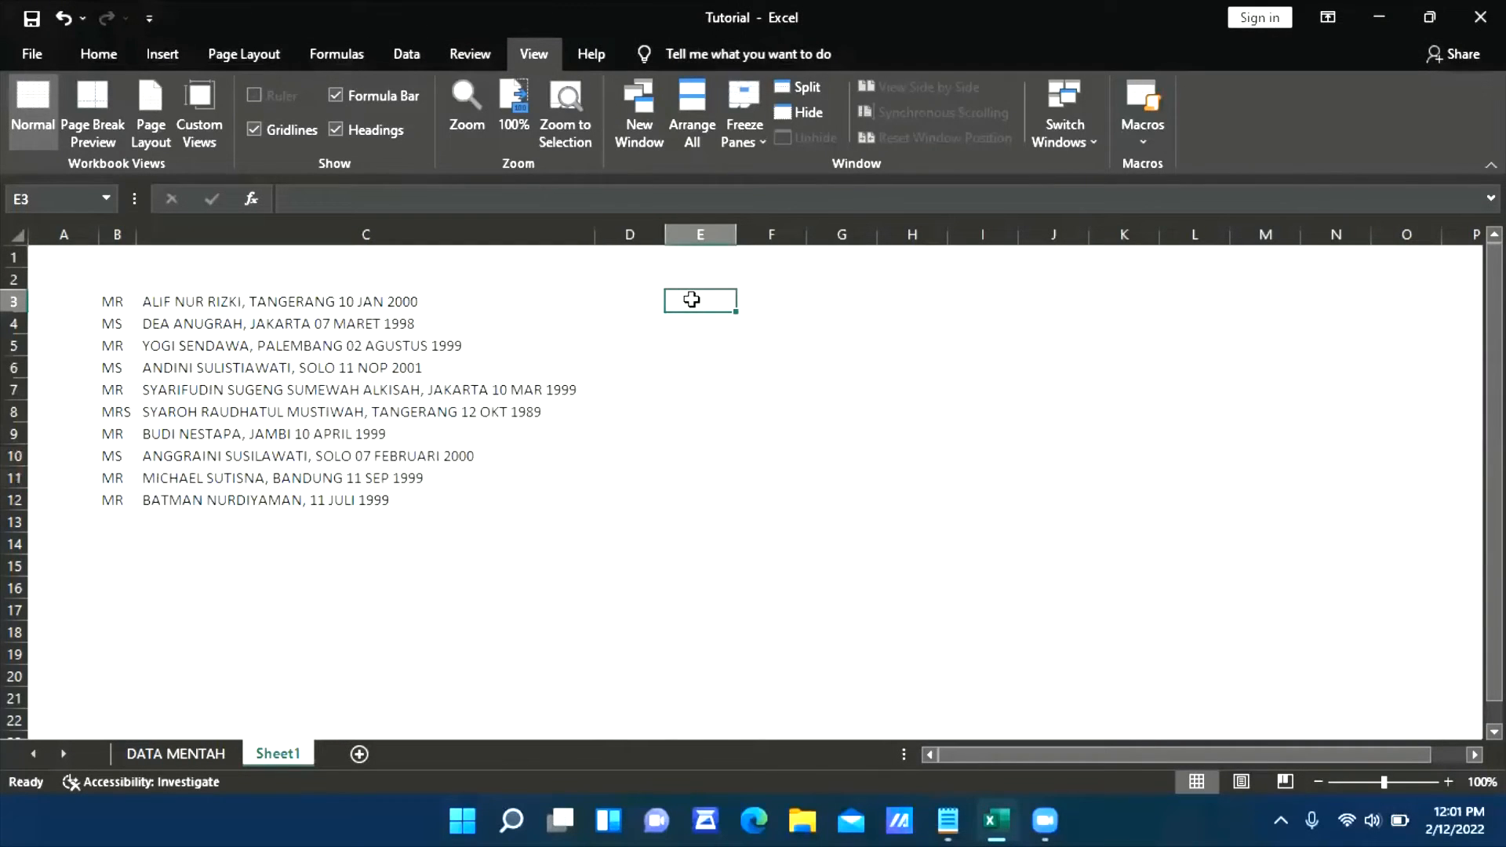
{"action": "key", "text": "ctrl+v"}
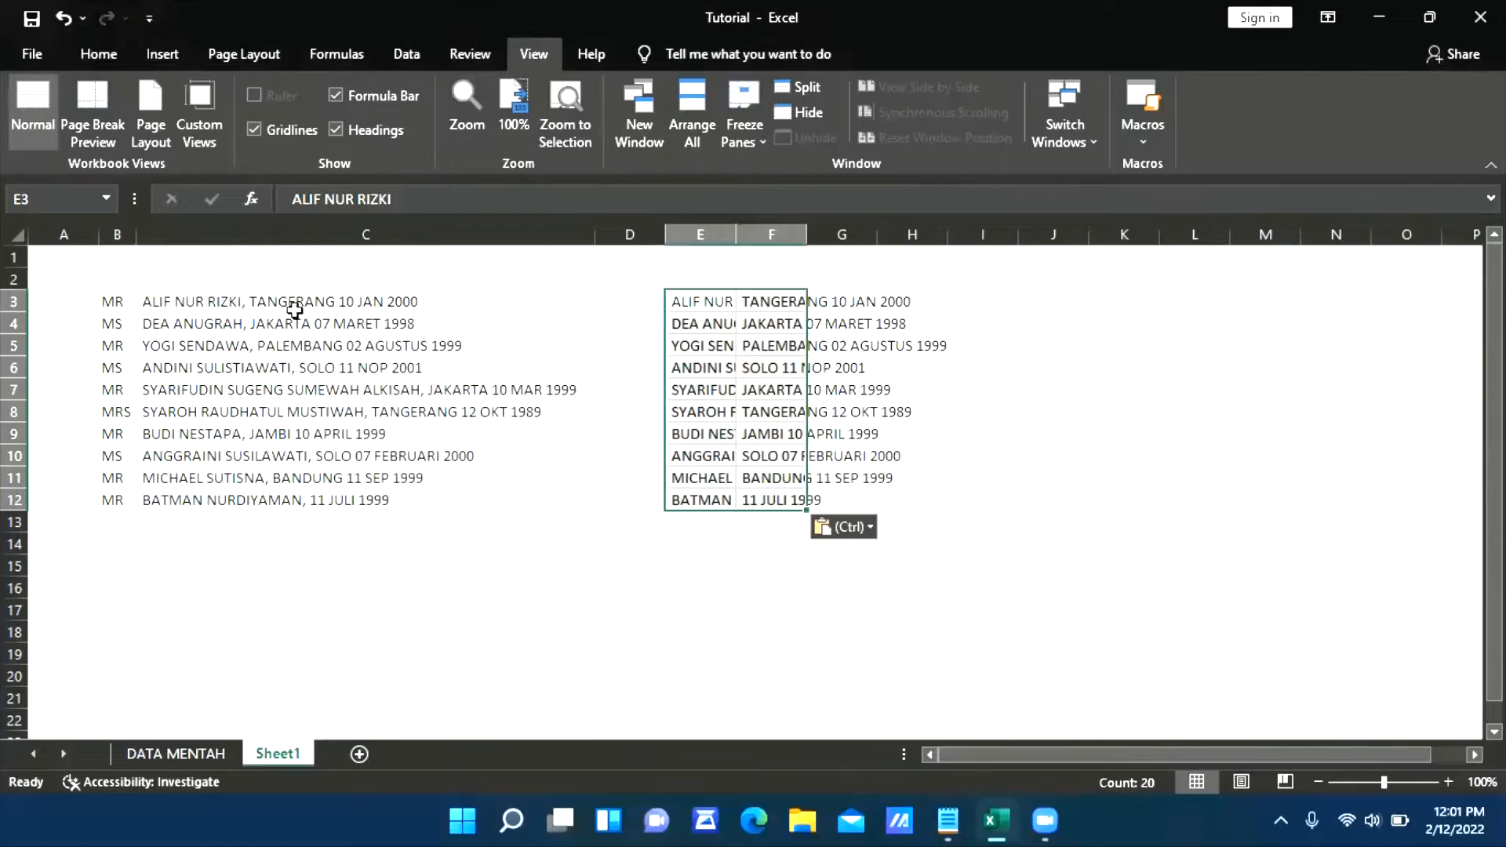
AutoFit all the columns of Sheet1 to their contents
{"action": "left_click", "coordinate": [16, 234]}
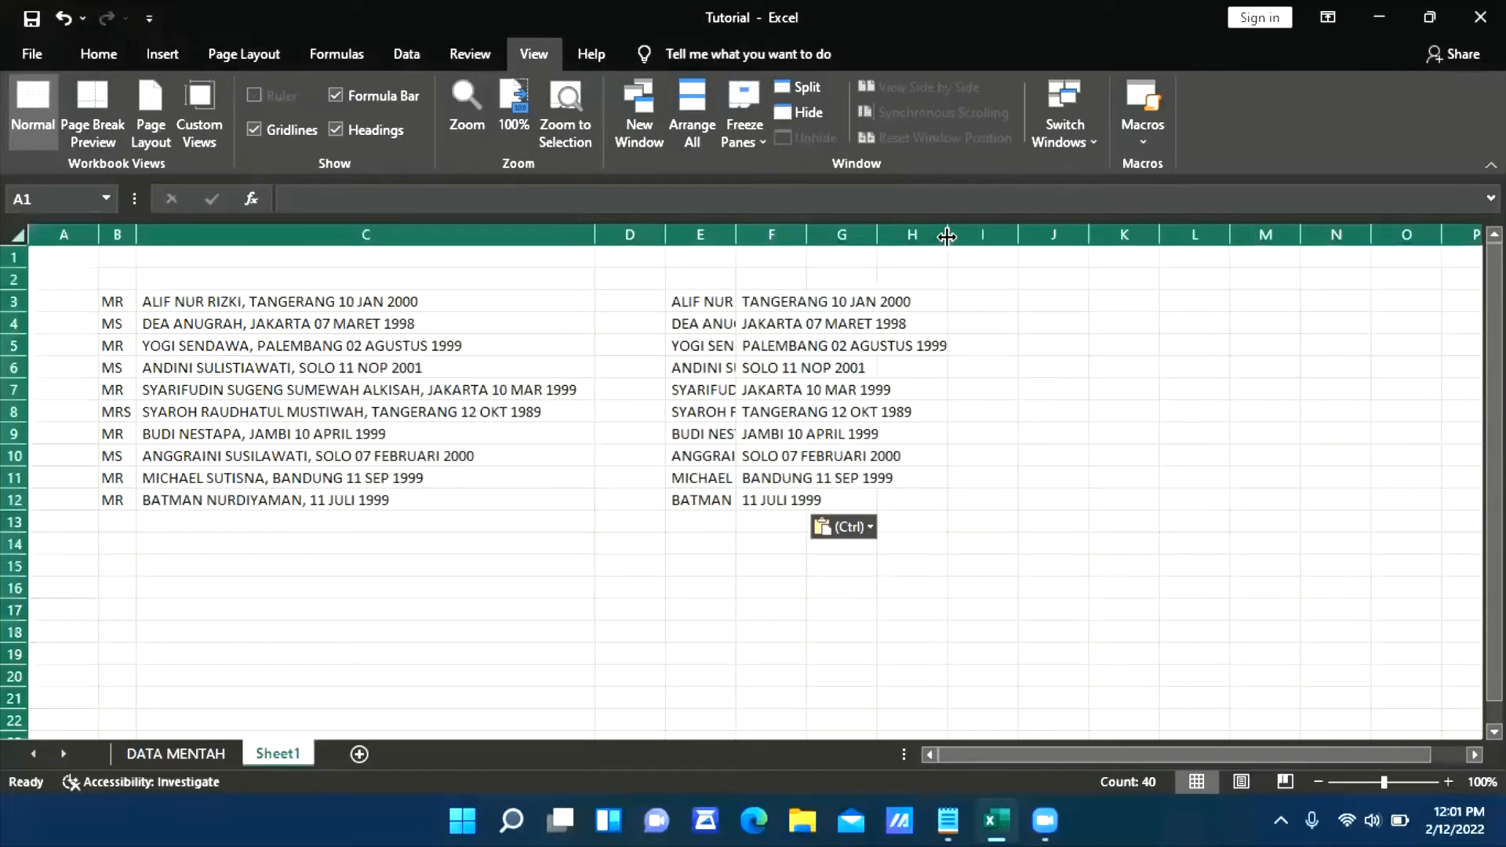
{"action": "double_click", "coordinate": [948, 234]}
{"action": "left_click", "coordinate": [939, 390]}
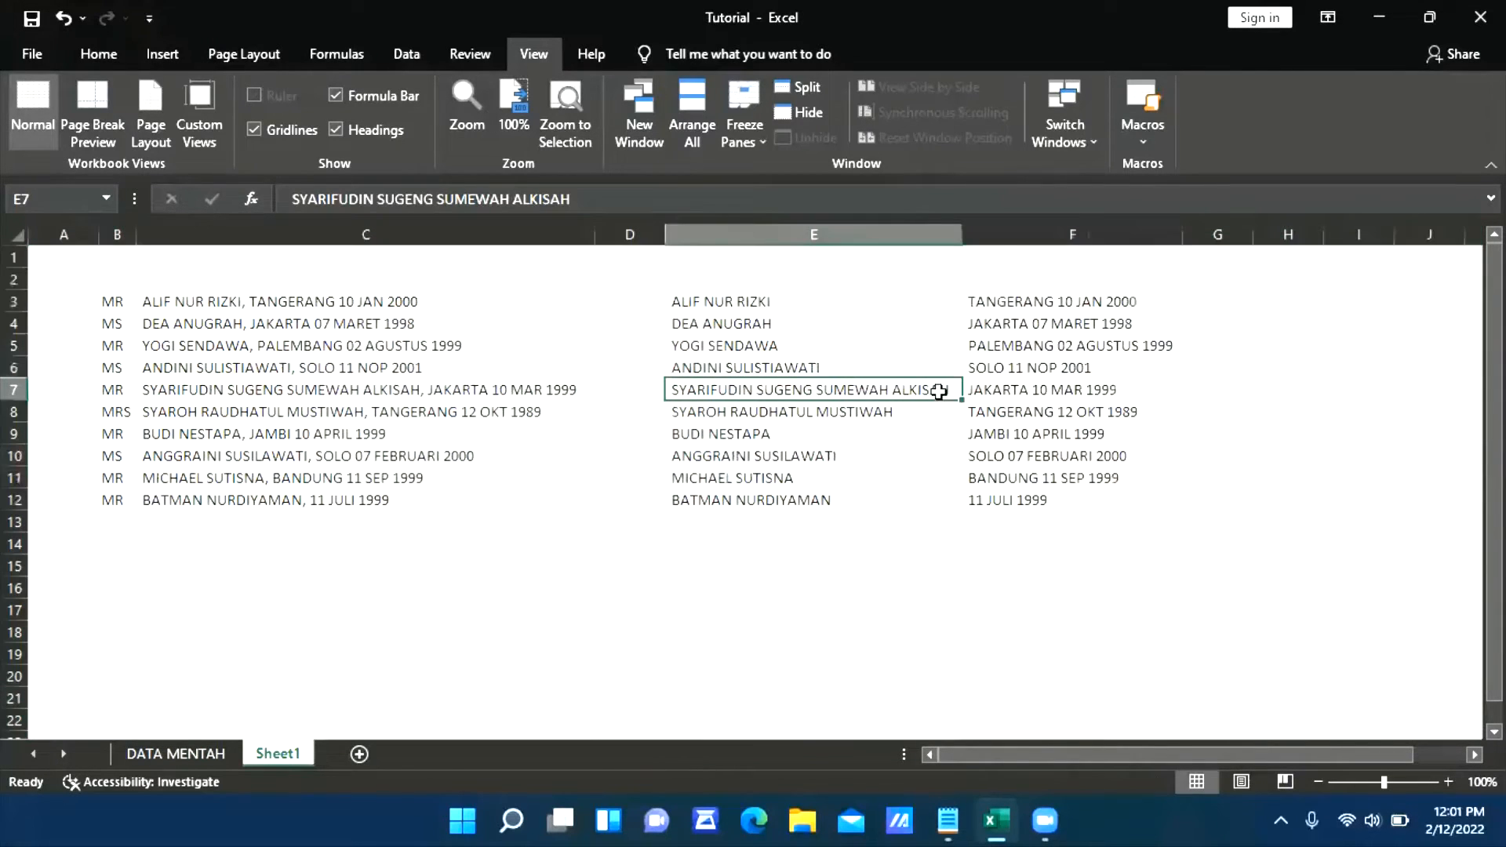
Copy the full names in E3:E12 to the DATA MENTAH sheet under NAMA LENGKAP, starting at H2, and AutoFit that column
{"action": "double_click", "coordinate": [861, 301]}
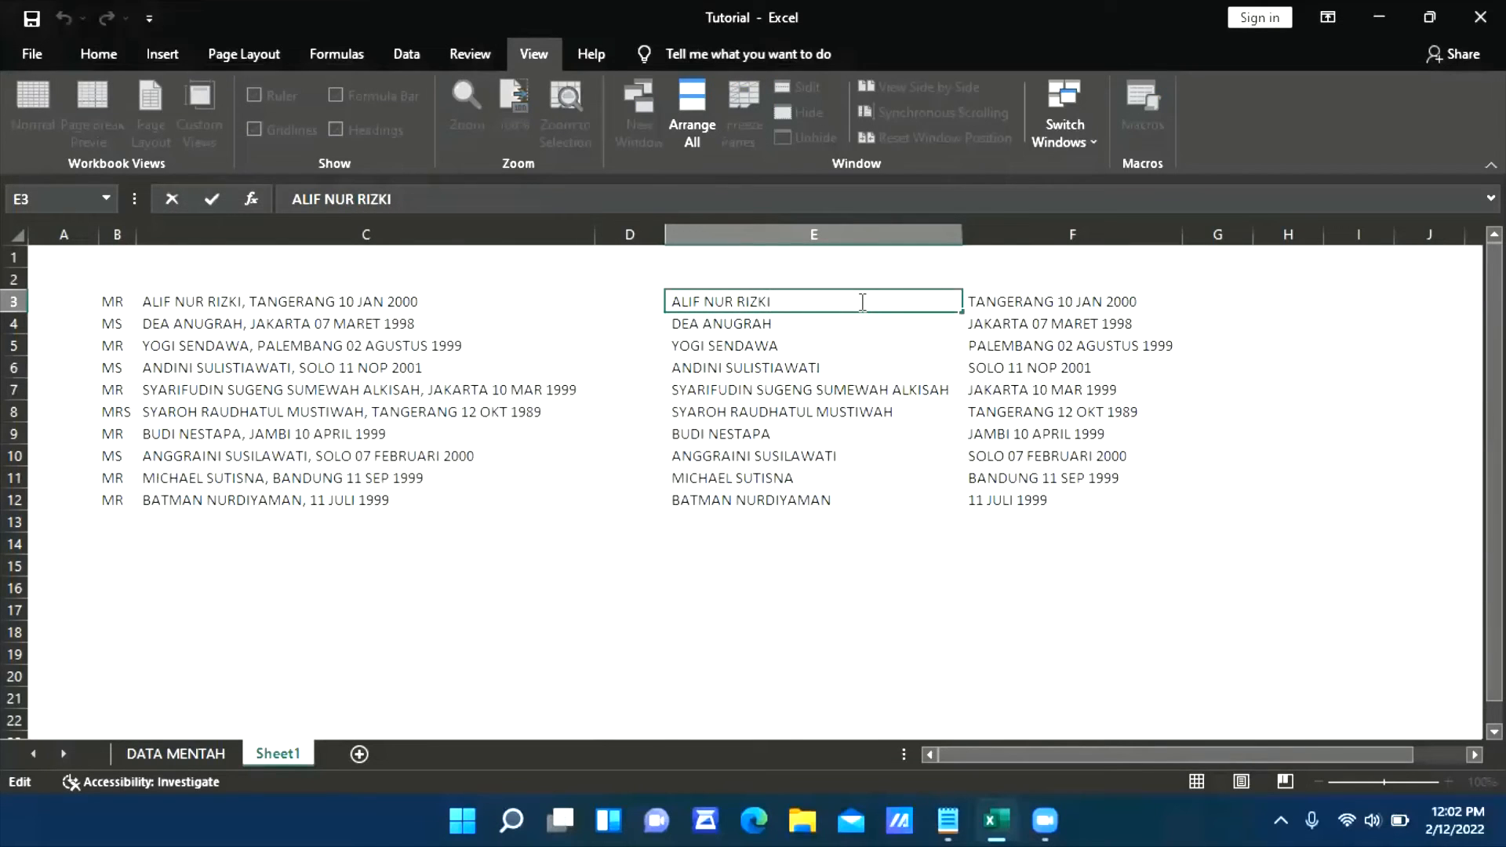
{"action": "key", "text": "Tab"}
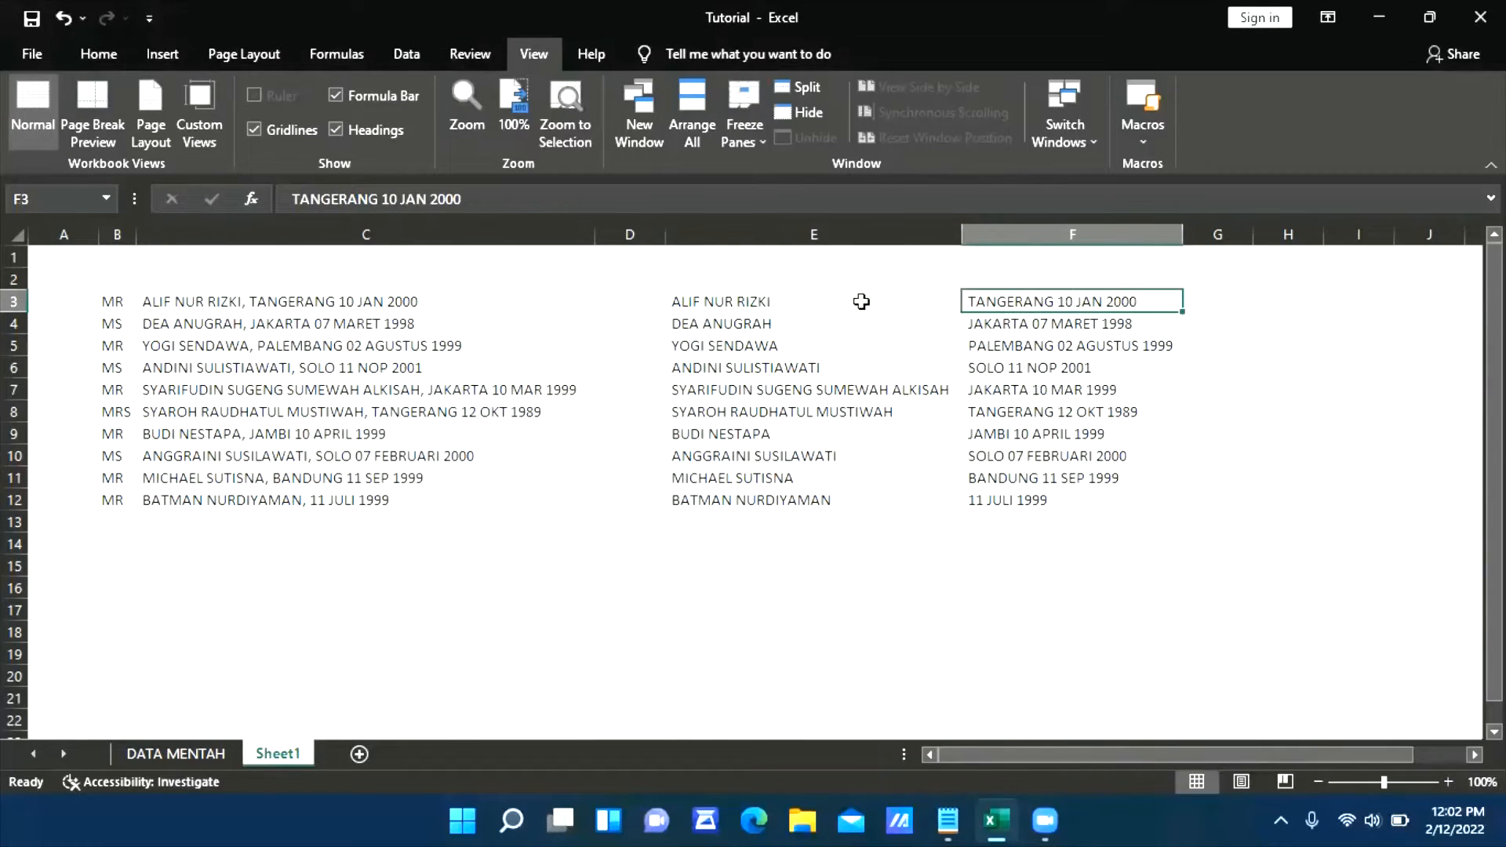
{"action": "left_click", "coordinate": [862, 301]}
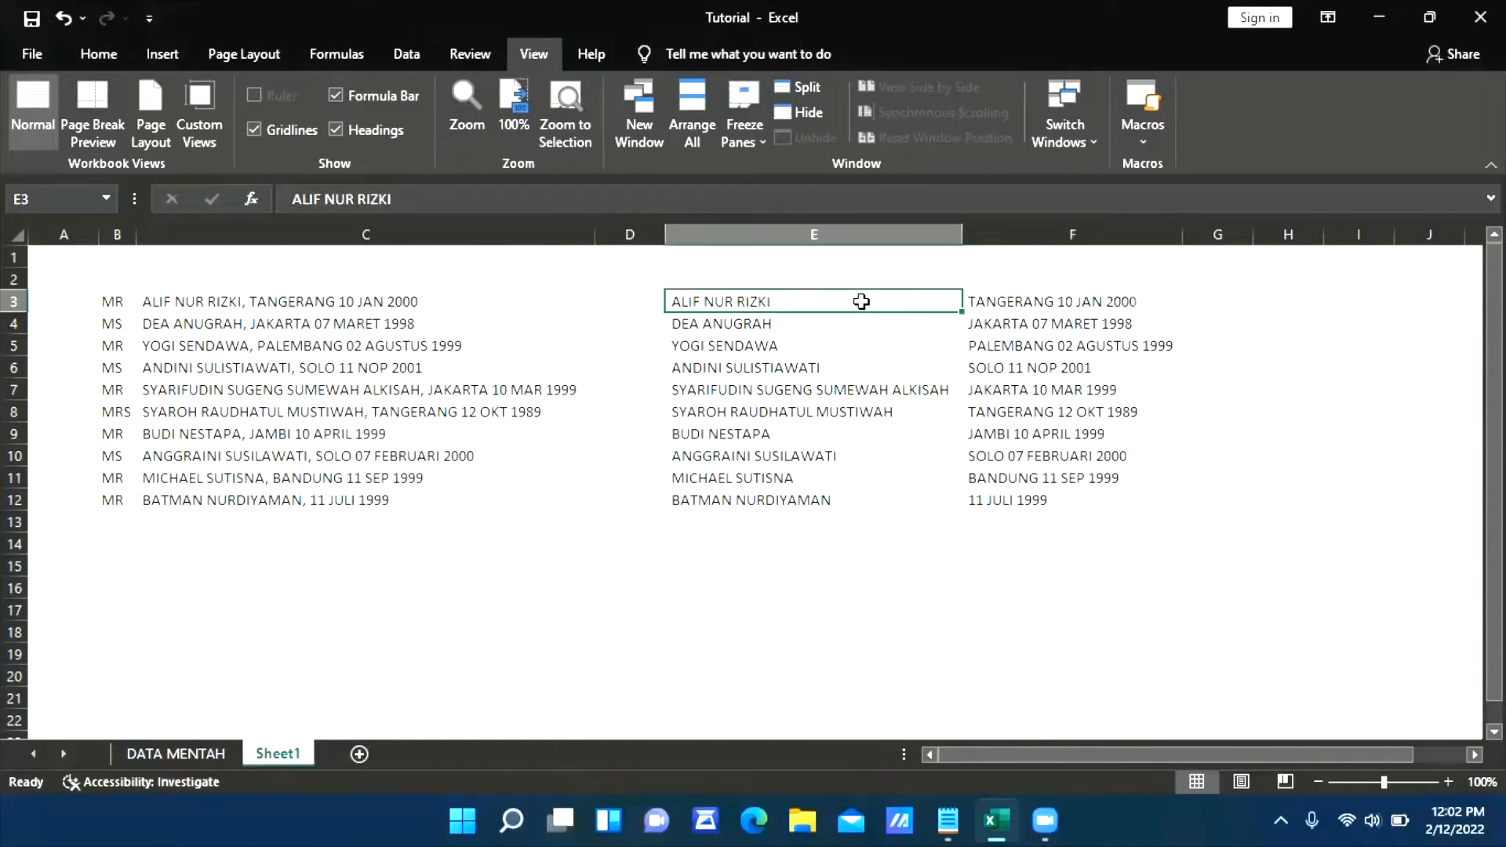
{"action": "key", "text": "ctrl+shift+Down"}
{"action": "key", "text": "ctrl+c"}
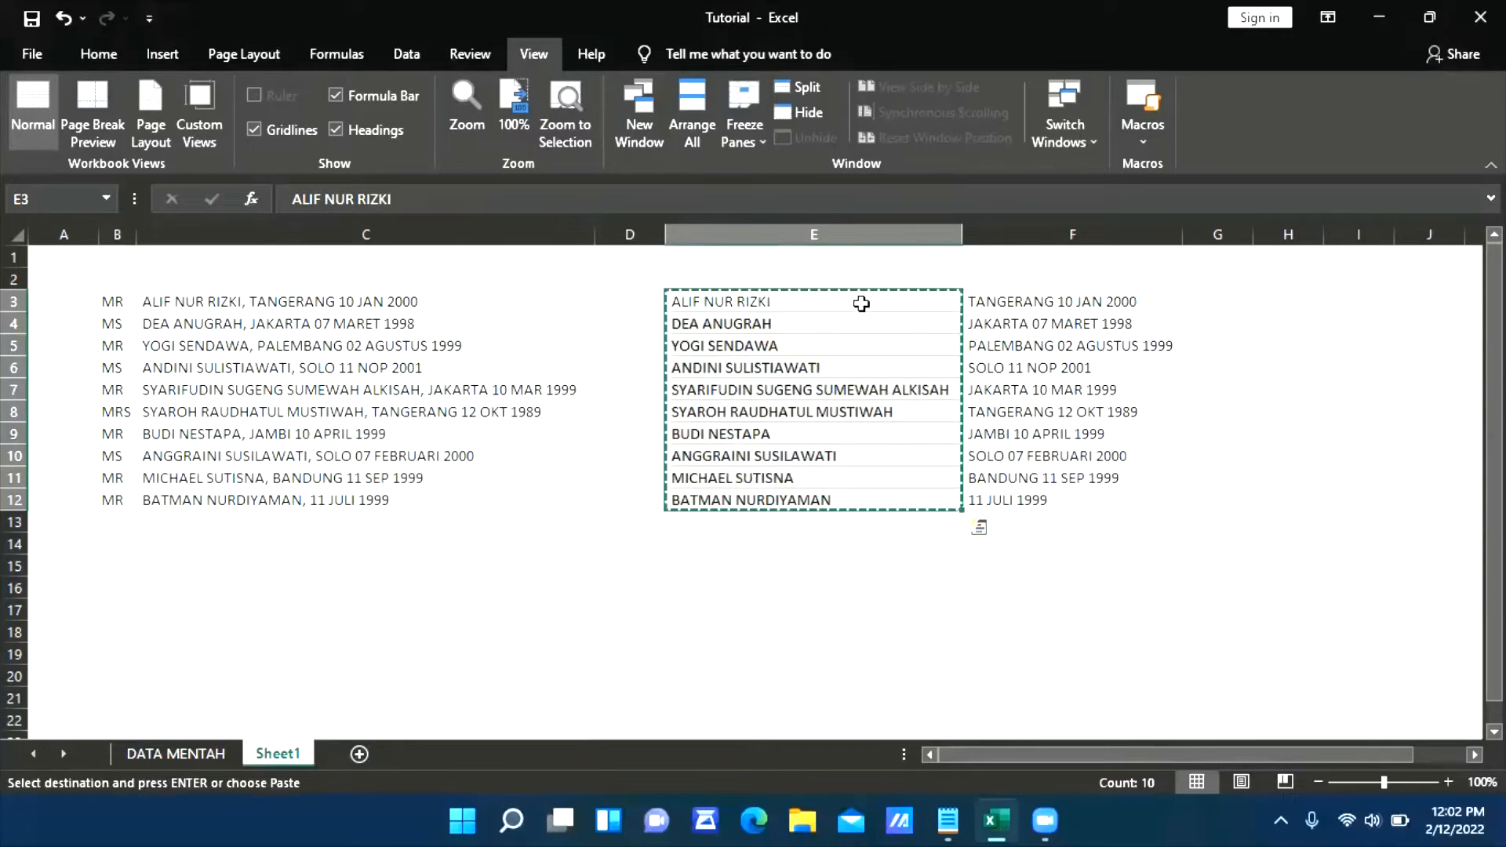
{"action": "left_click", "coordinate": [161, 755]}
{"action": "left_click", "coordinate": [986, 278]}
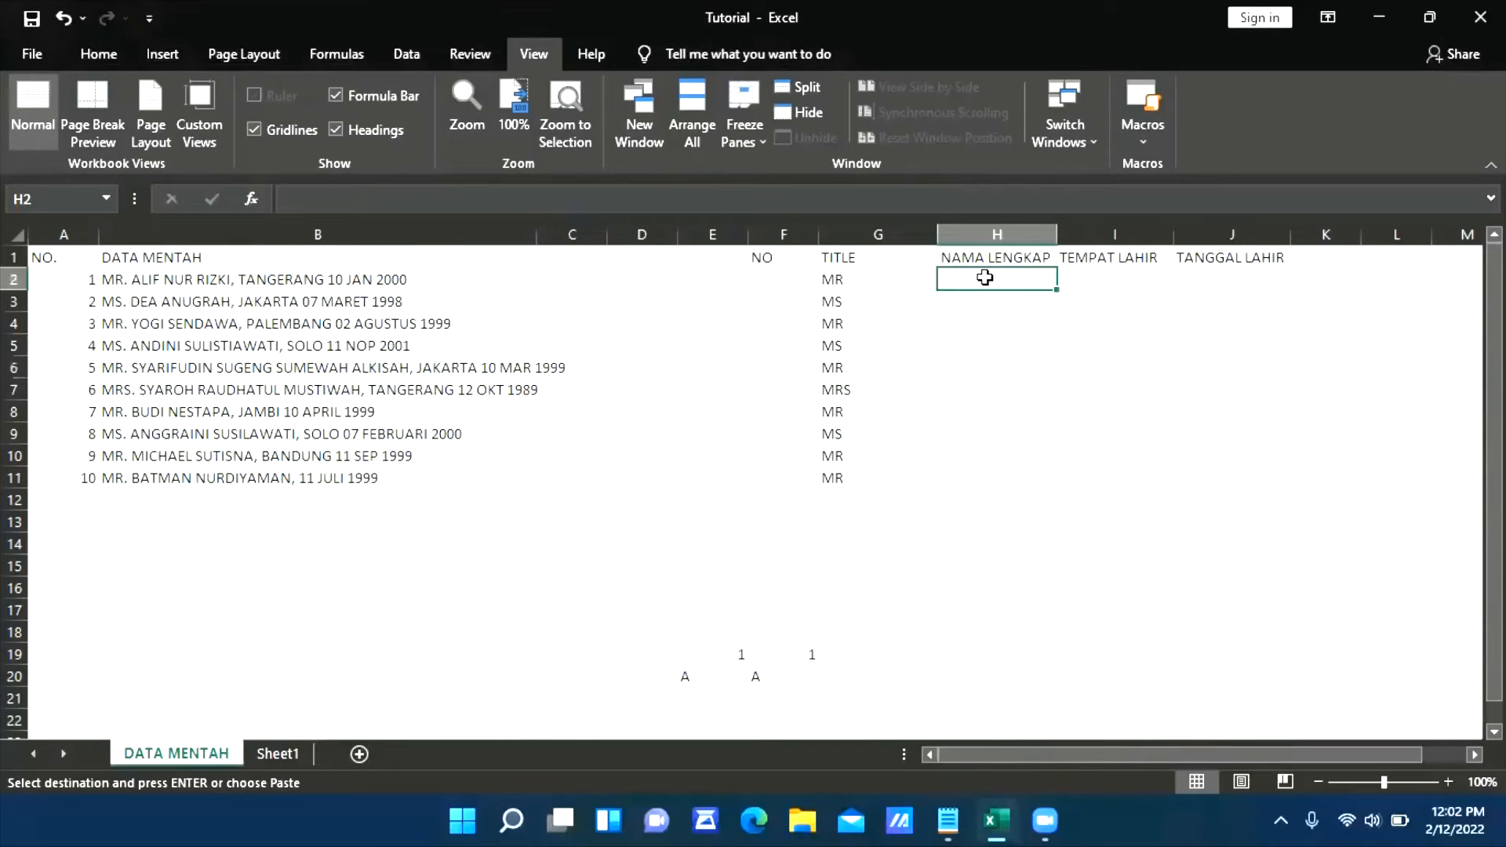
{"action": "key", "text": "ctrl+v"}
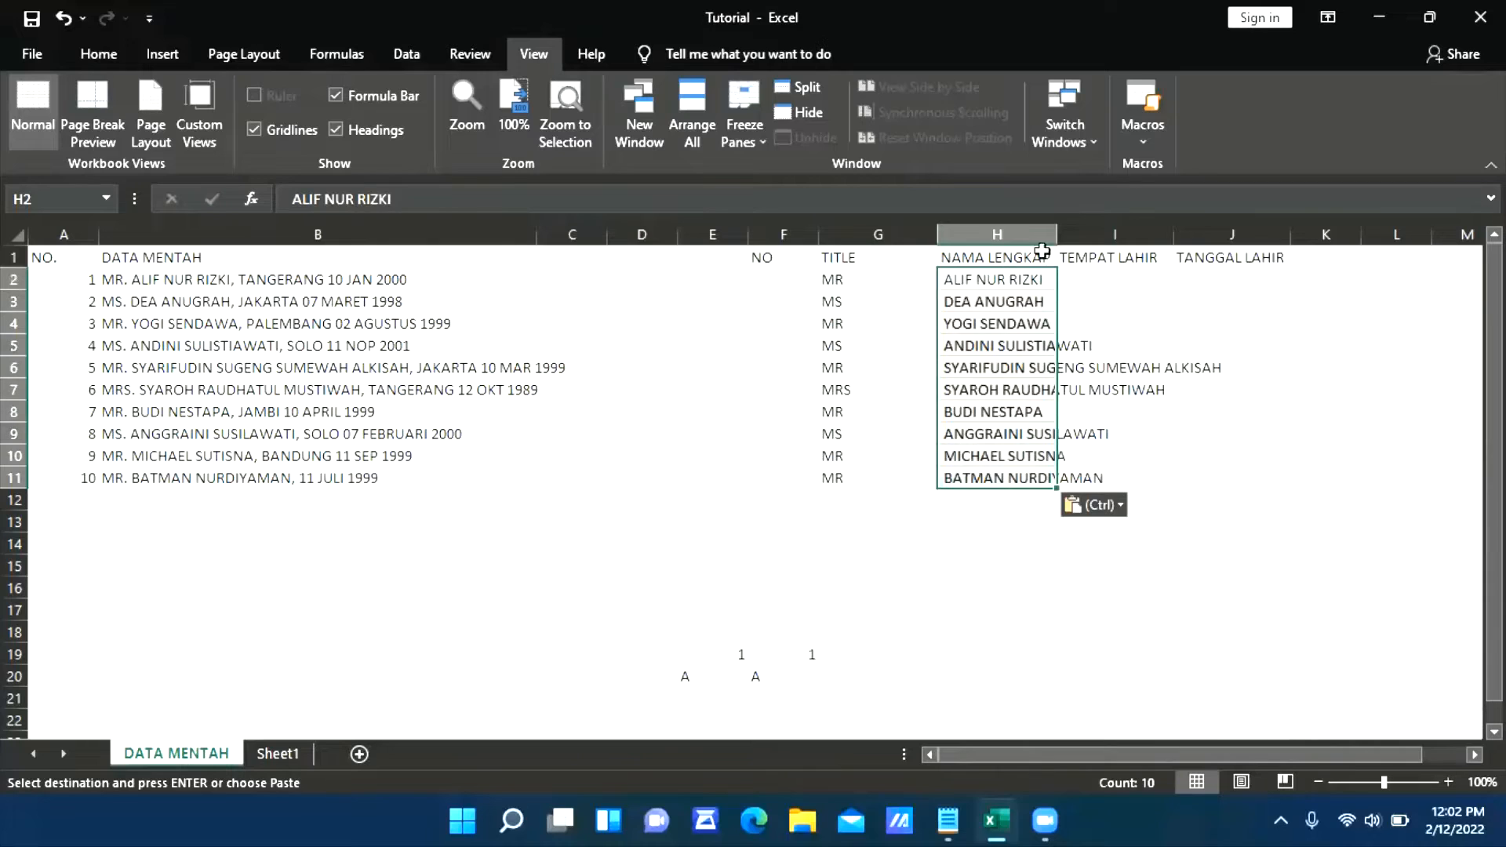
{"action": "double_click", "coordinate": [1056, 227]}
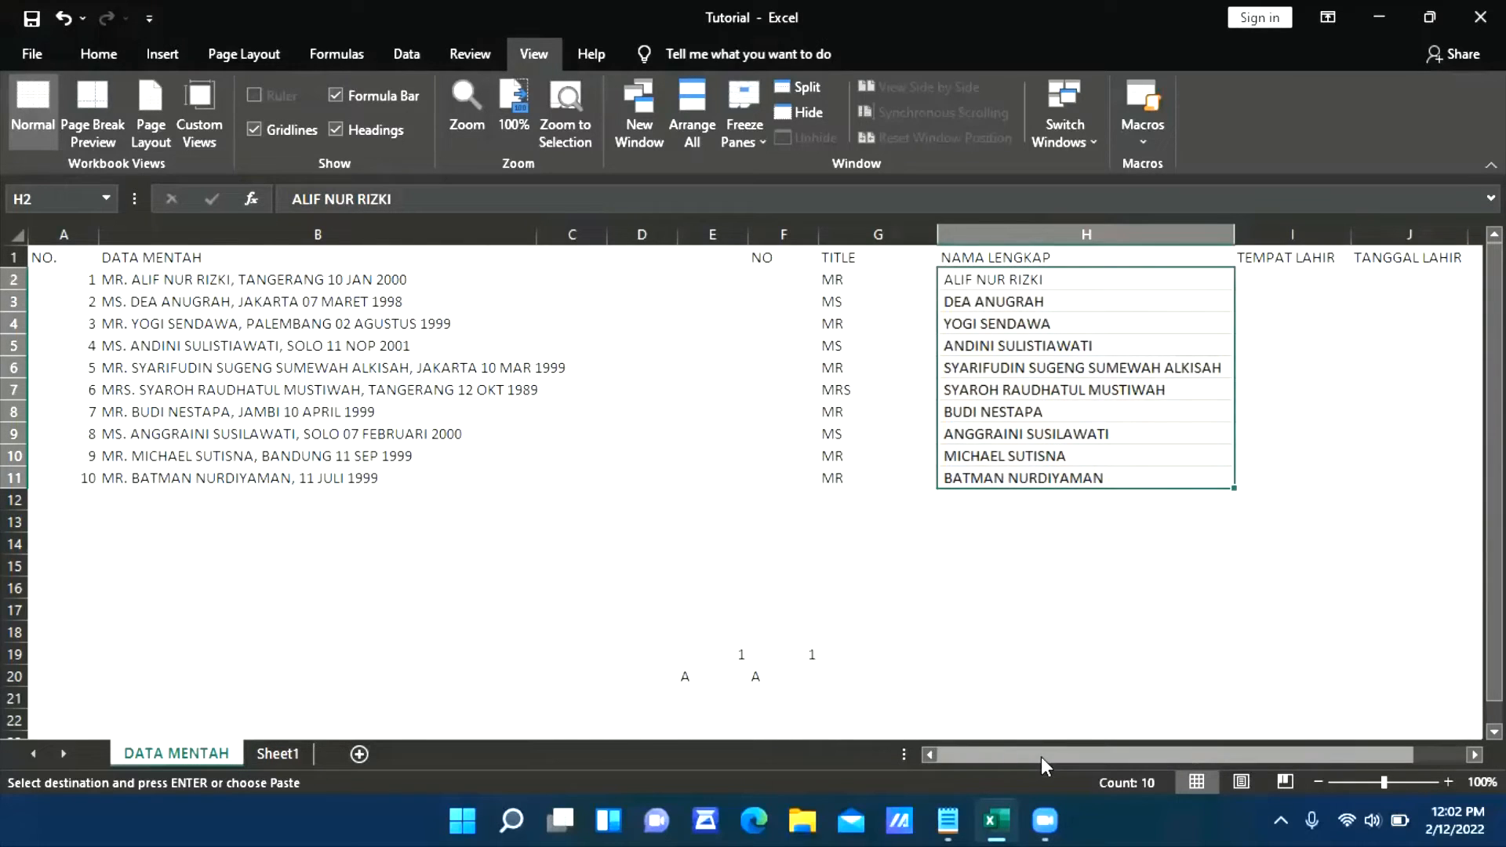
{"action": "left_click_drag", "start_coordinate": [1041, 756], "coordinate": [1127, 756]}
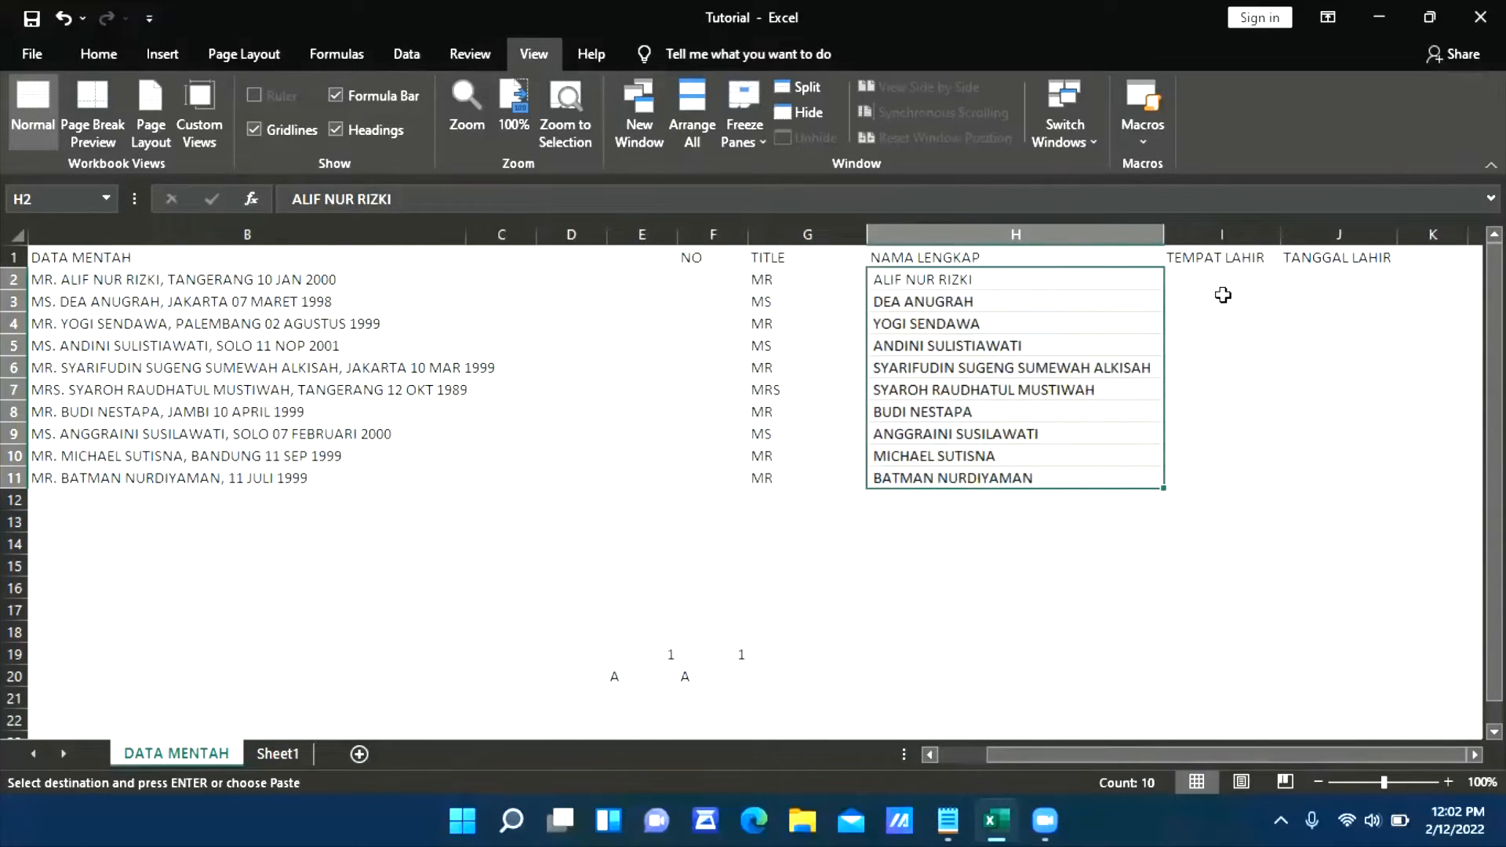
Copy the birthplace and birth date entries in F3:F12 of Sheet1 and paste them into Notepad in place of its existing text
{"action": "left_click", "coordinate": [280, 754]}
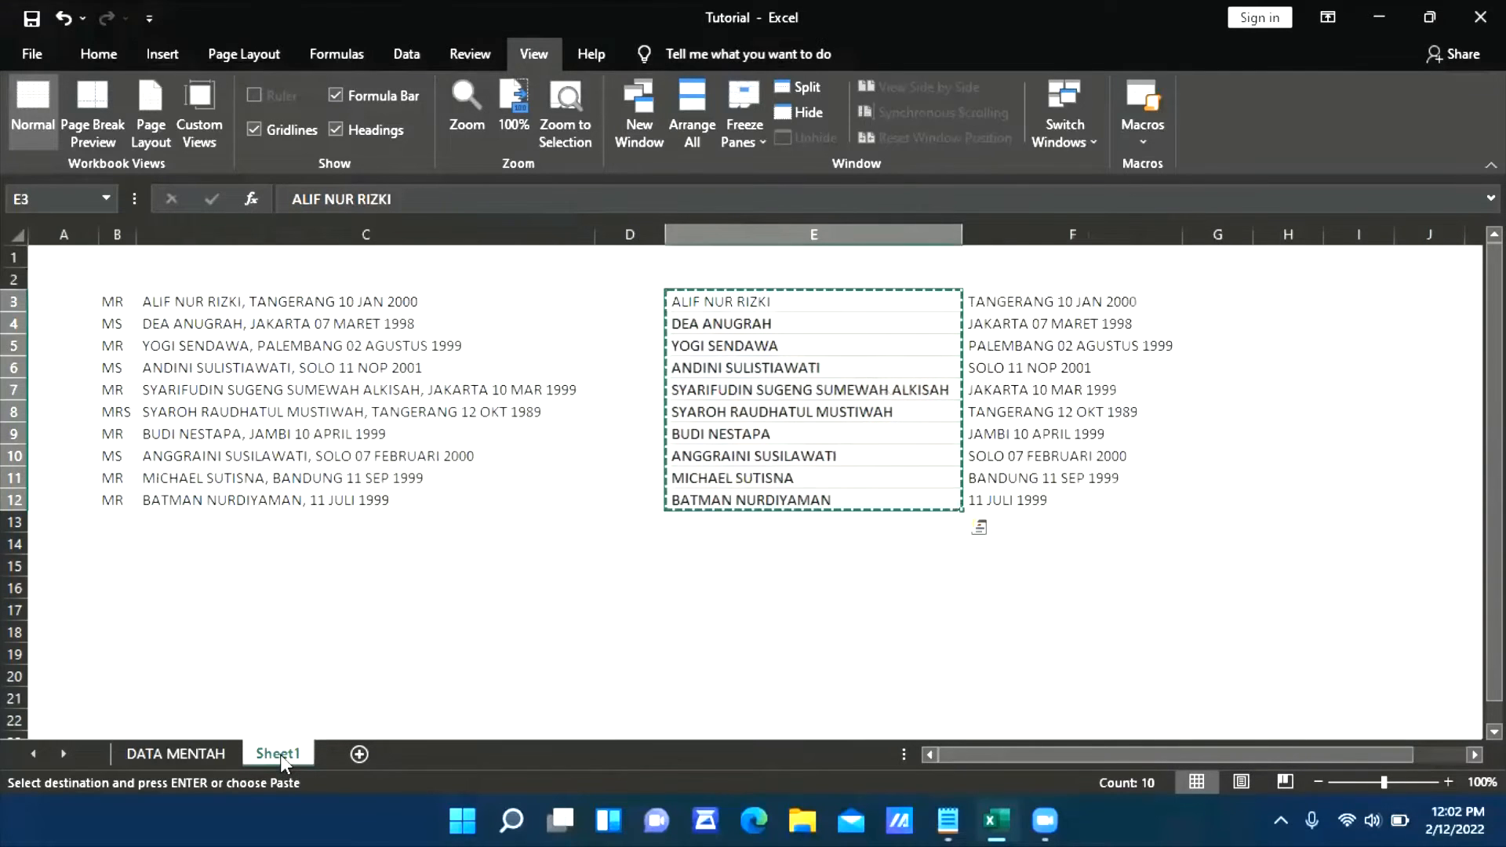
{"action": "left_click", "coordinate": [690, 617]}
{"action": "left_click", "coordinate": [1138, 302]}
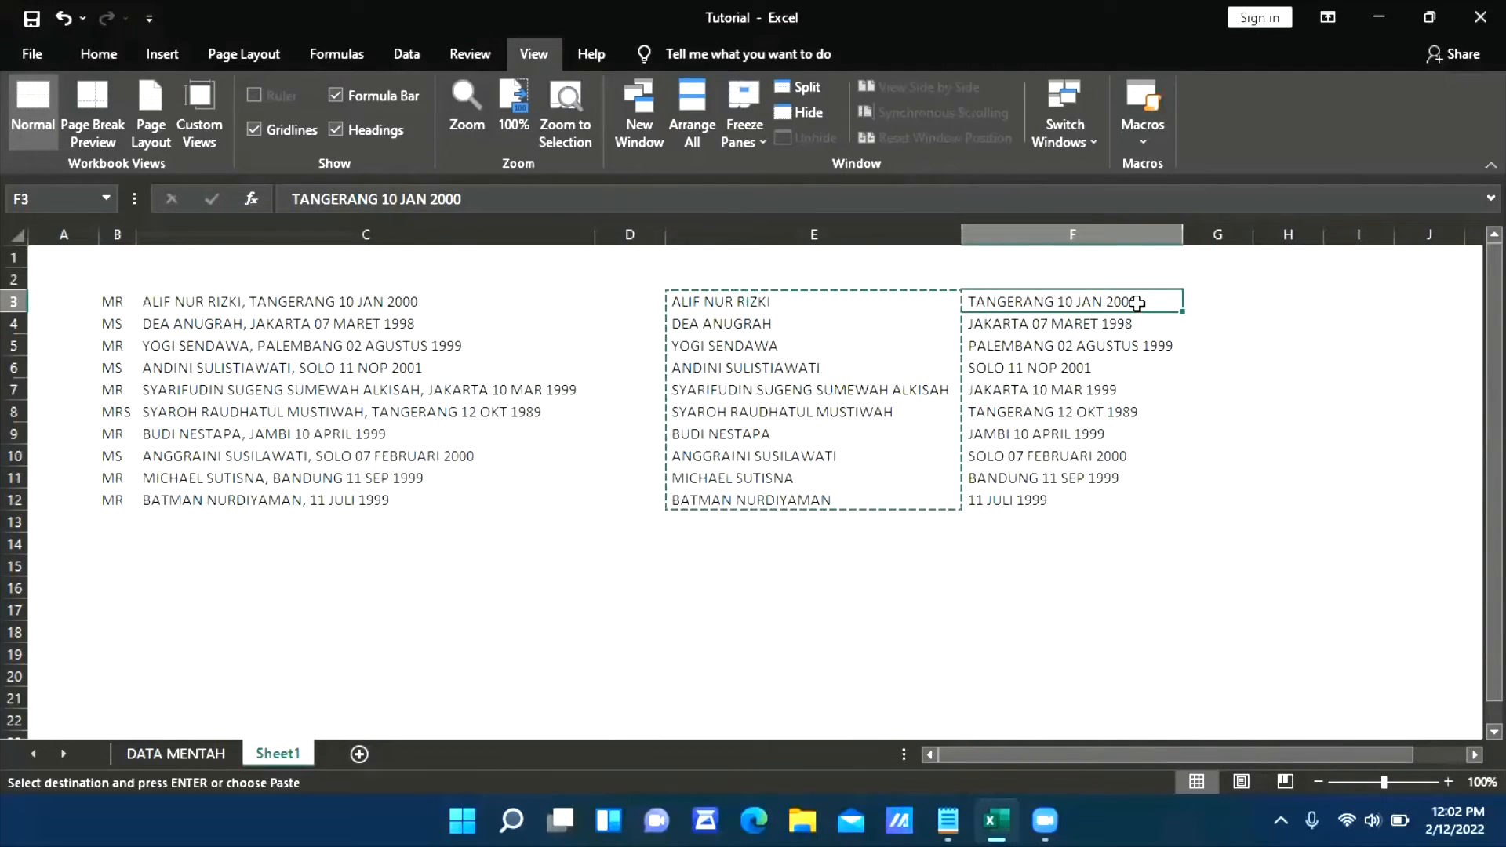
{"action": "key", "text": "ctrl+shift+Down"}
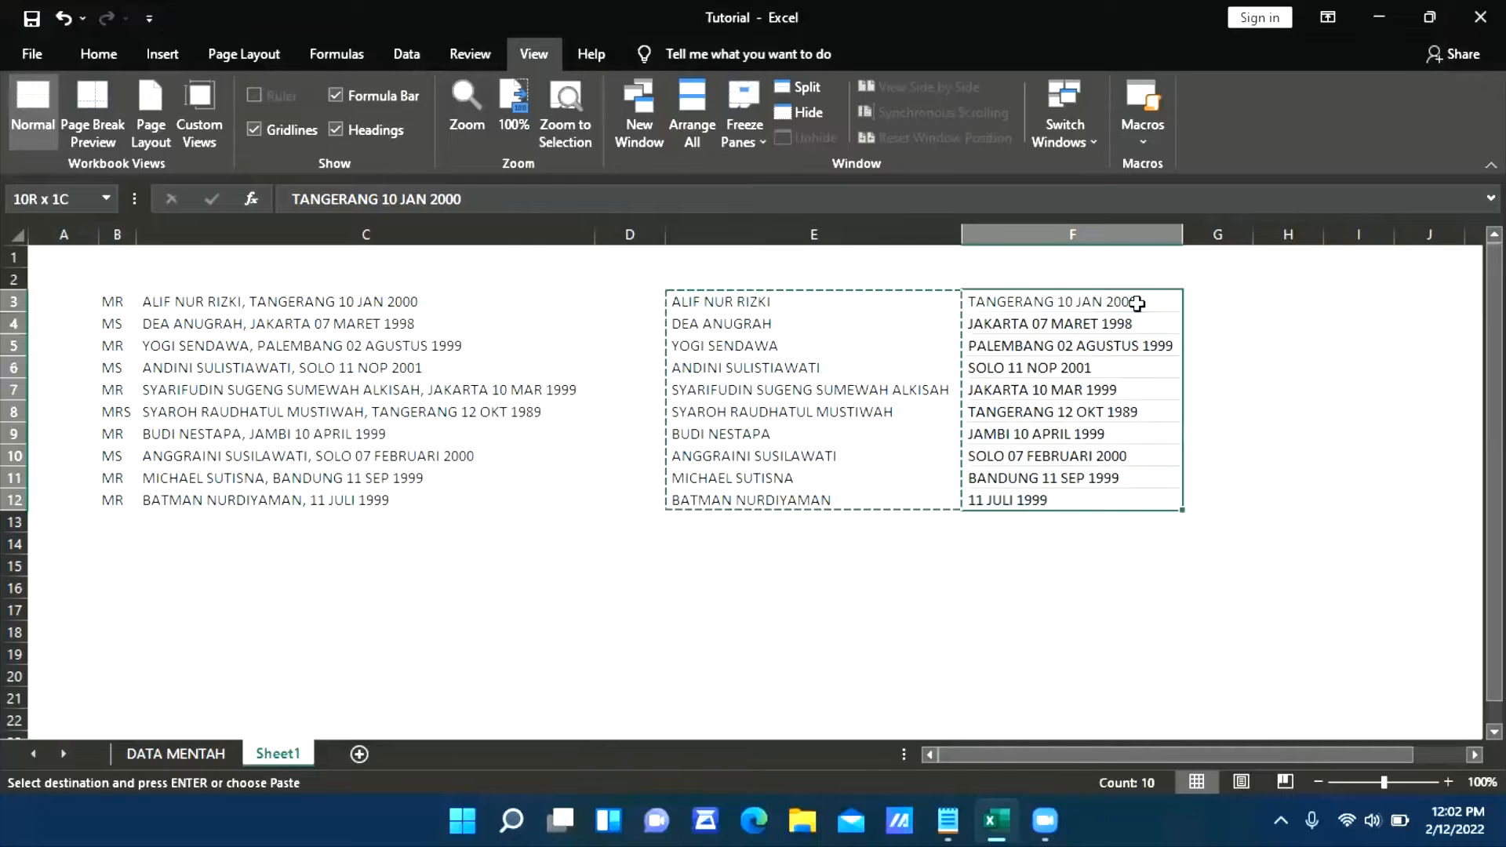
{"action": "key", "text": "ctrl+c"}
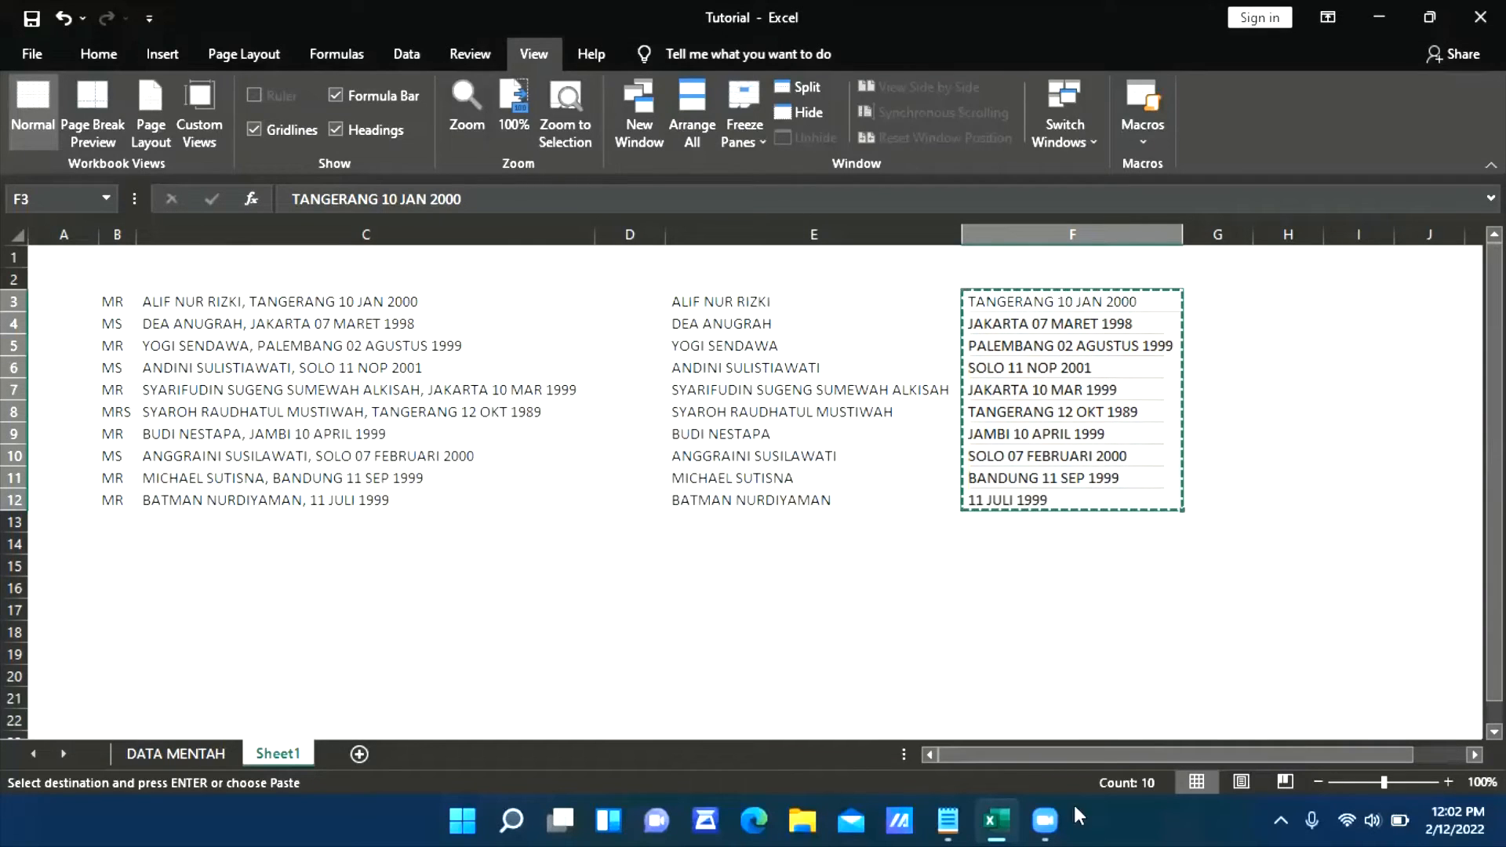
{"action": "left_click", "coordinate": [947, 820]}
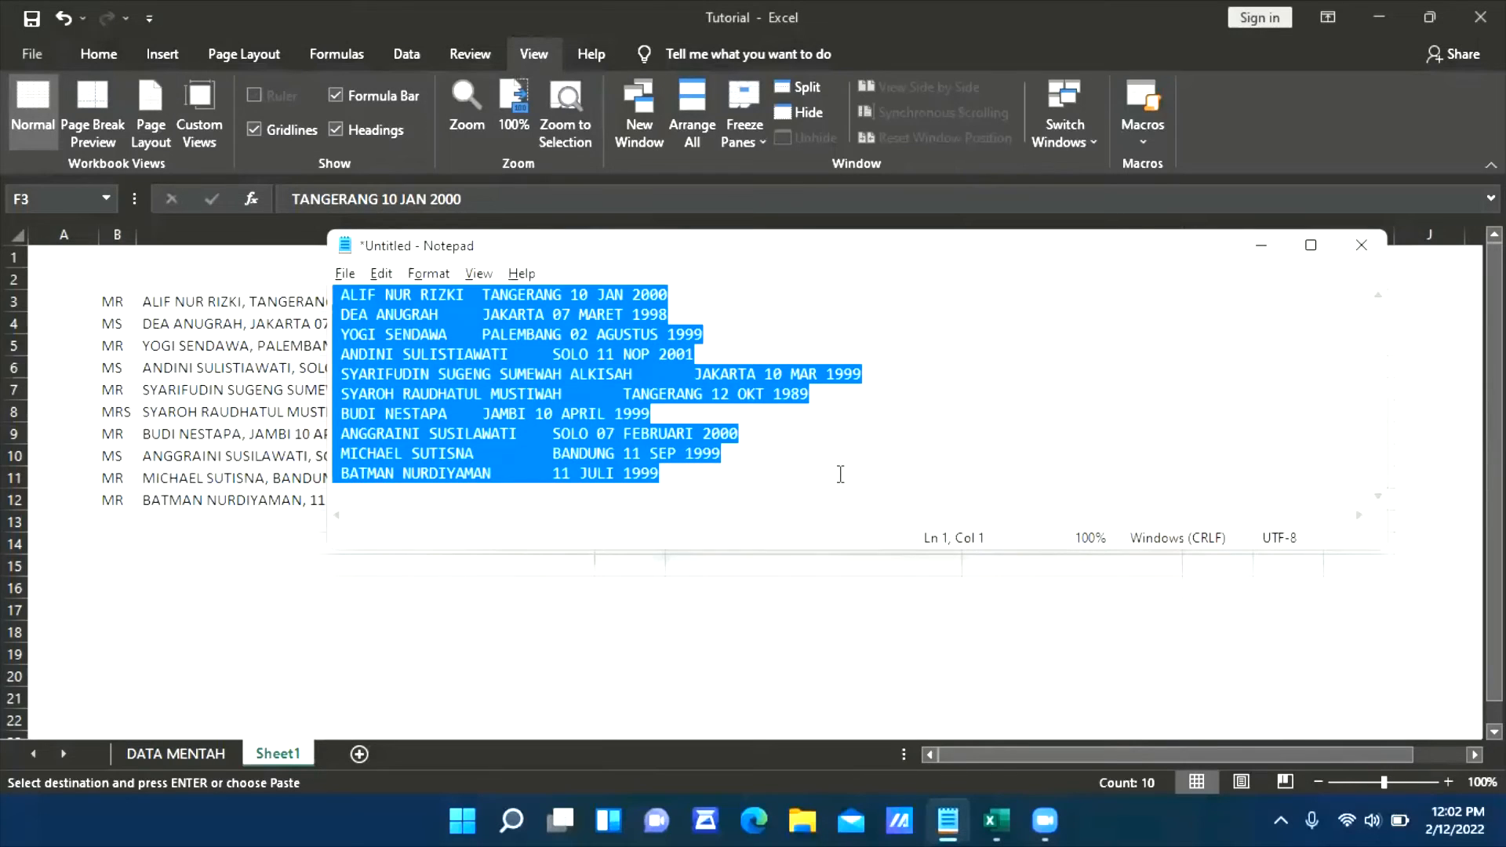
{"action": "key", "text": "Delete"}
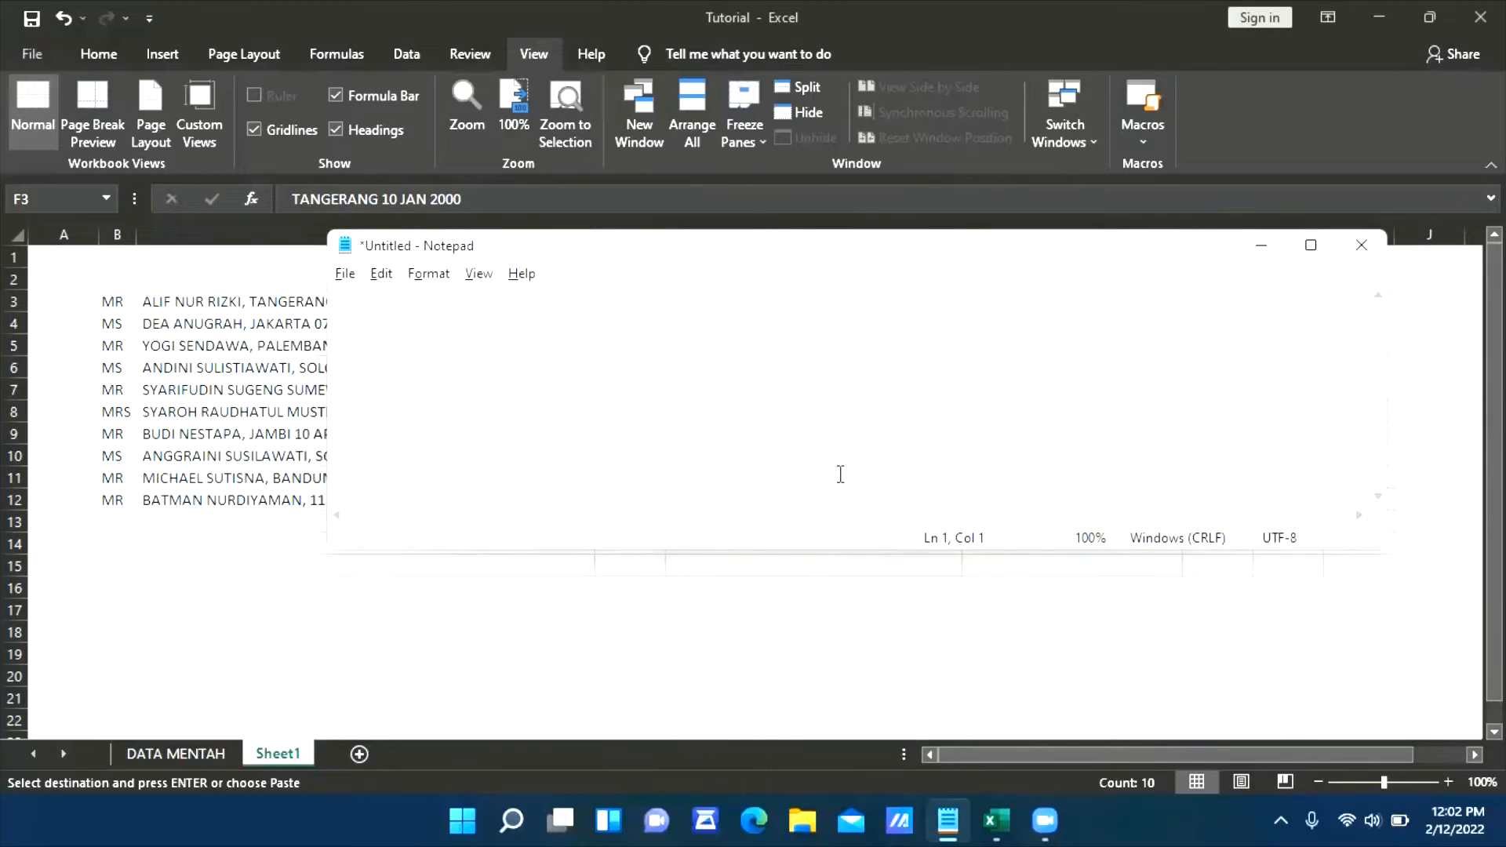
{"action": "key", "text": "ctrl+v"}
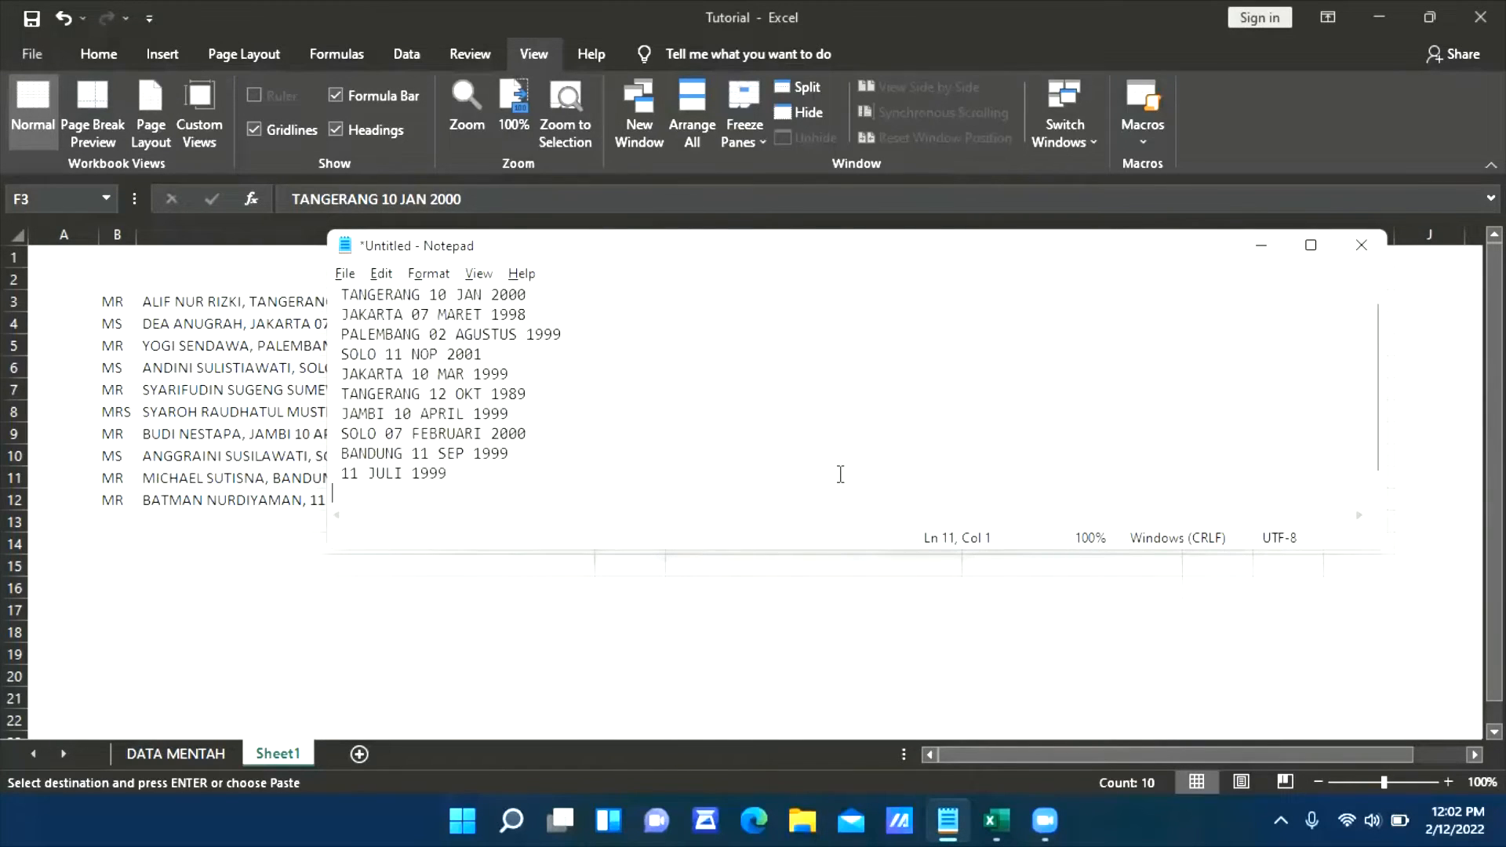
Replace every space in the Notepad text with a tab character and close the Replace dialog
{"action": "left_click", "coordinate": [433, 339]}
{"action": "left_click_drag", "start_coordinate": [431, 339], "coordinate": [425, 342]}
{"action": "left_click", "coordinate": [445, 347]}
{"action": "left_click", "coordinate": [433, 334]}
{"action": "key", "text": "shift+Right"}
{"action": "key", "text": "ctrl+h"}
{"action": "key", "text": "Tab"}
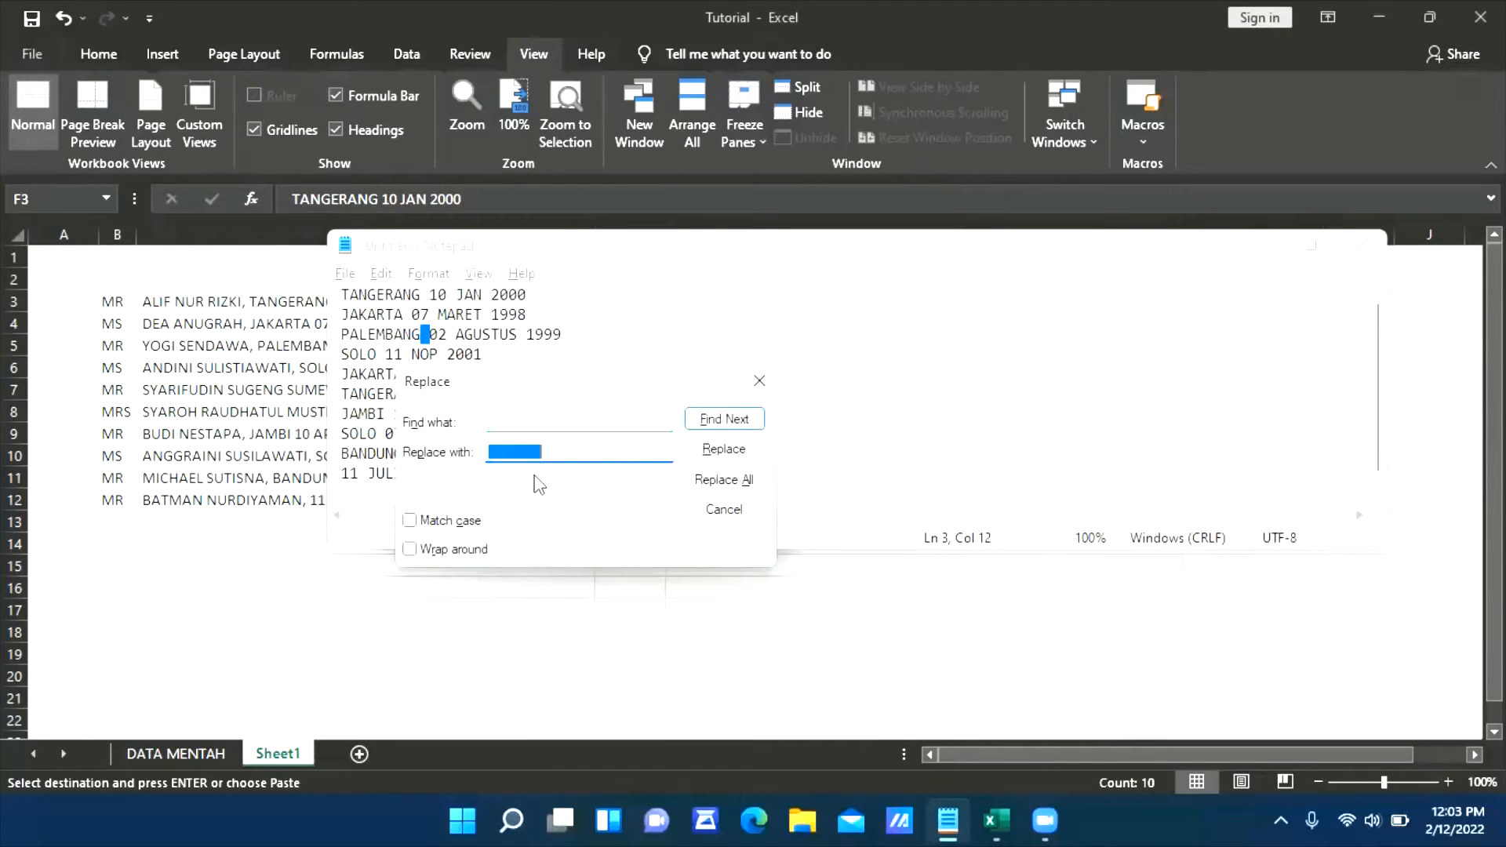
{"action": "left_click", "coordinate": [560, 449]}
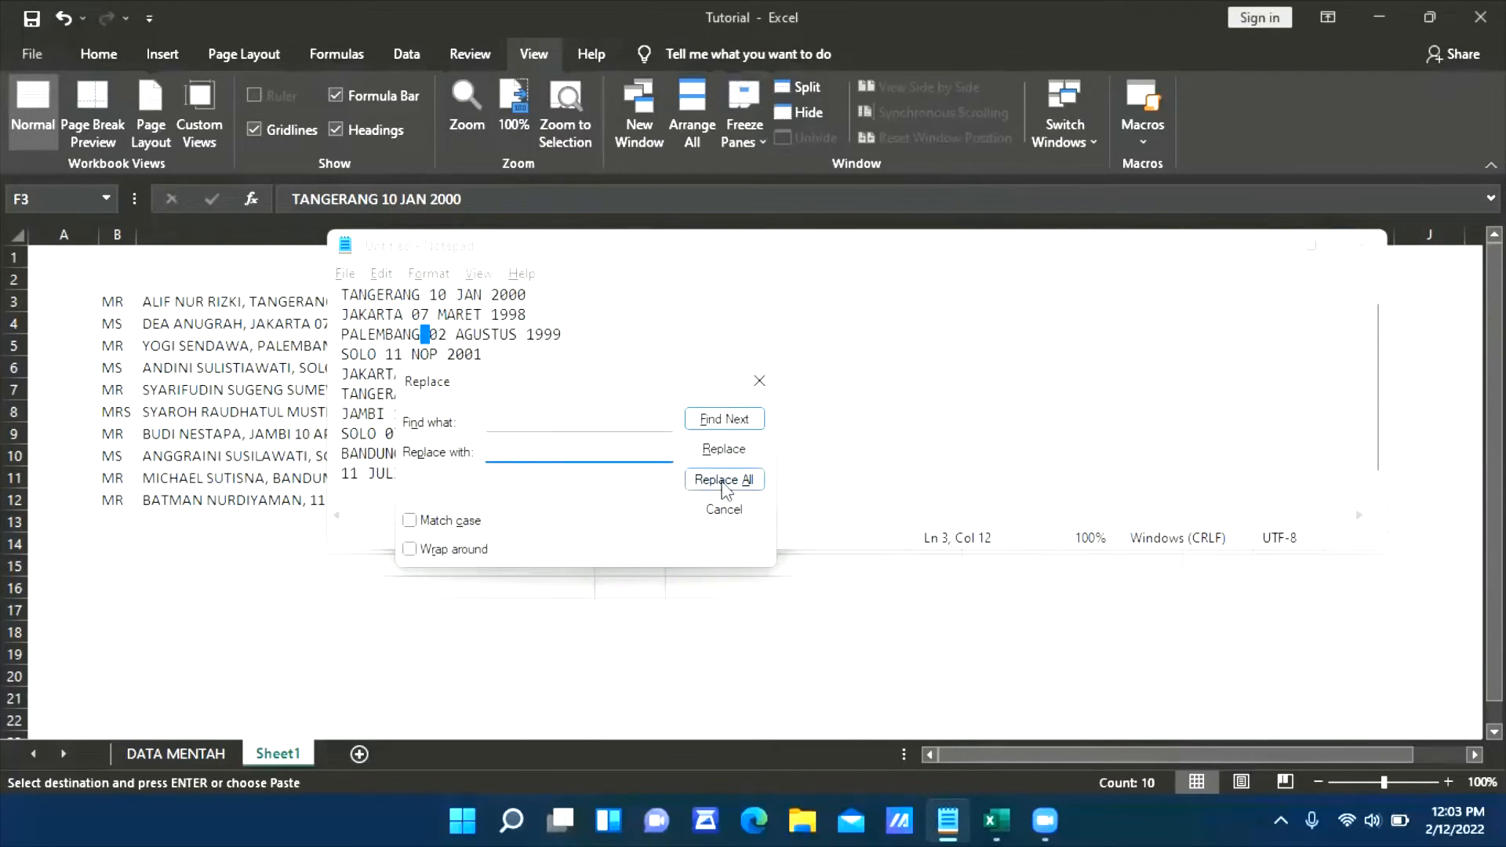
{"action": "left_click", "coordinate": [716, 480]}
{"action": "left_click", "coordinate": [723, 510]}
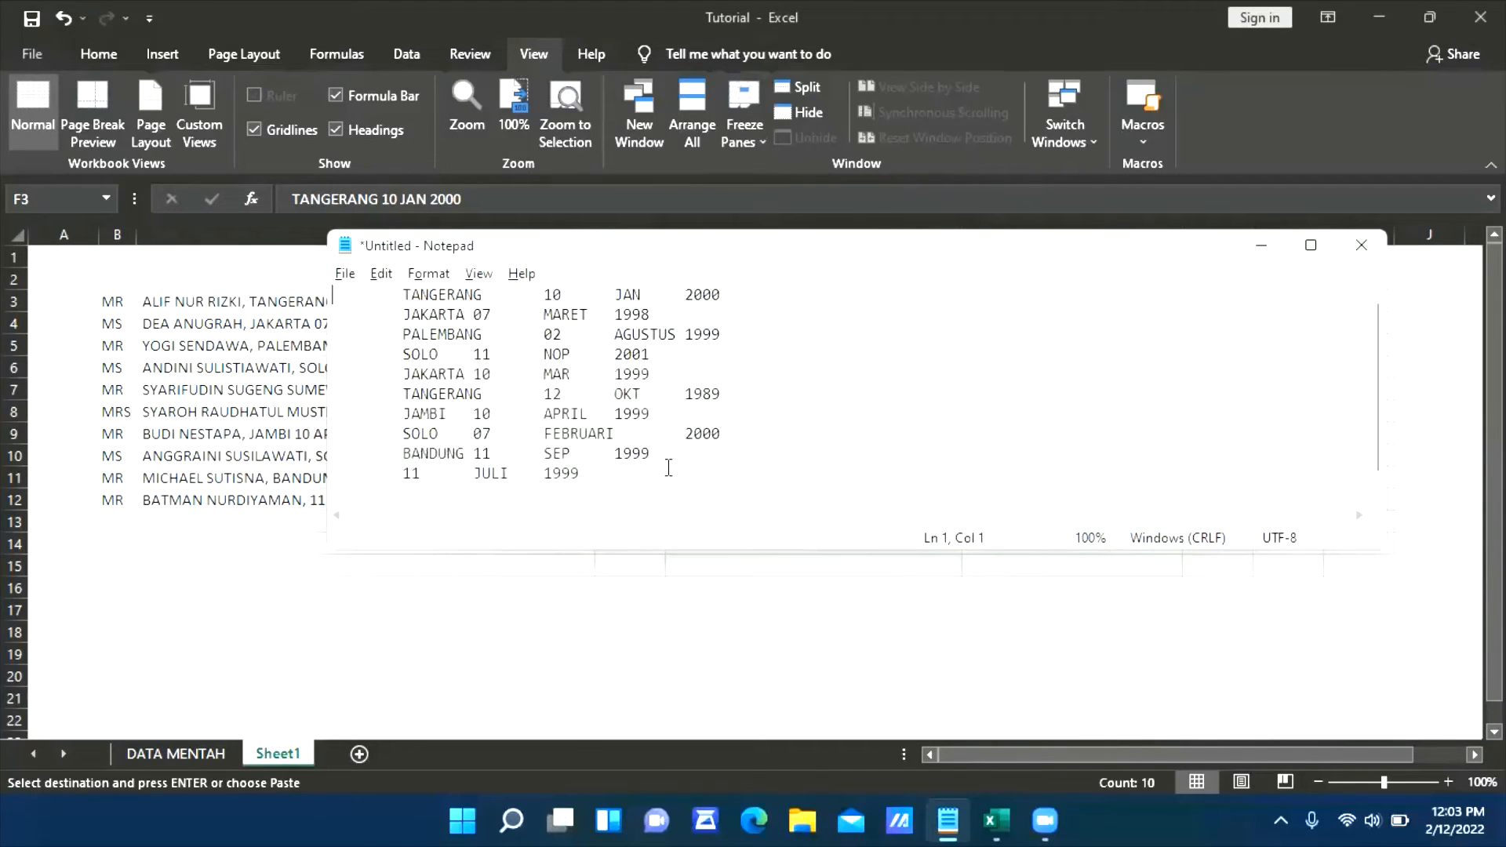
Copy all the tab-separated Notepad text and paste it into Sheet1 of the Excel workbook, starting at H3
{"action": "left_click", "coordinate": [669, 469]}
{"action": "key", "text": "ctrl+a"}
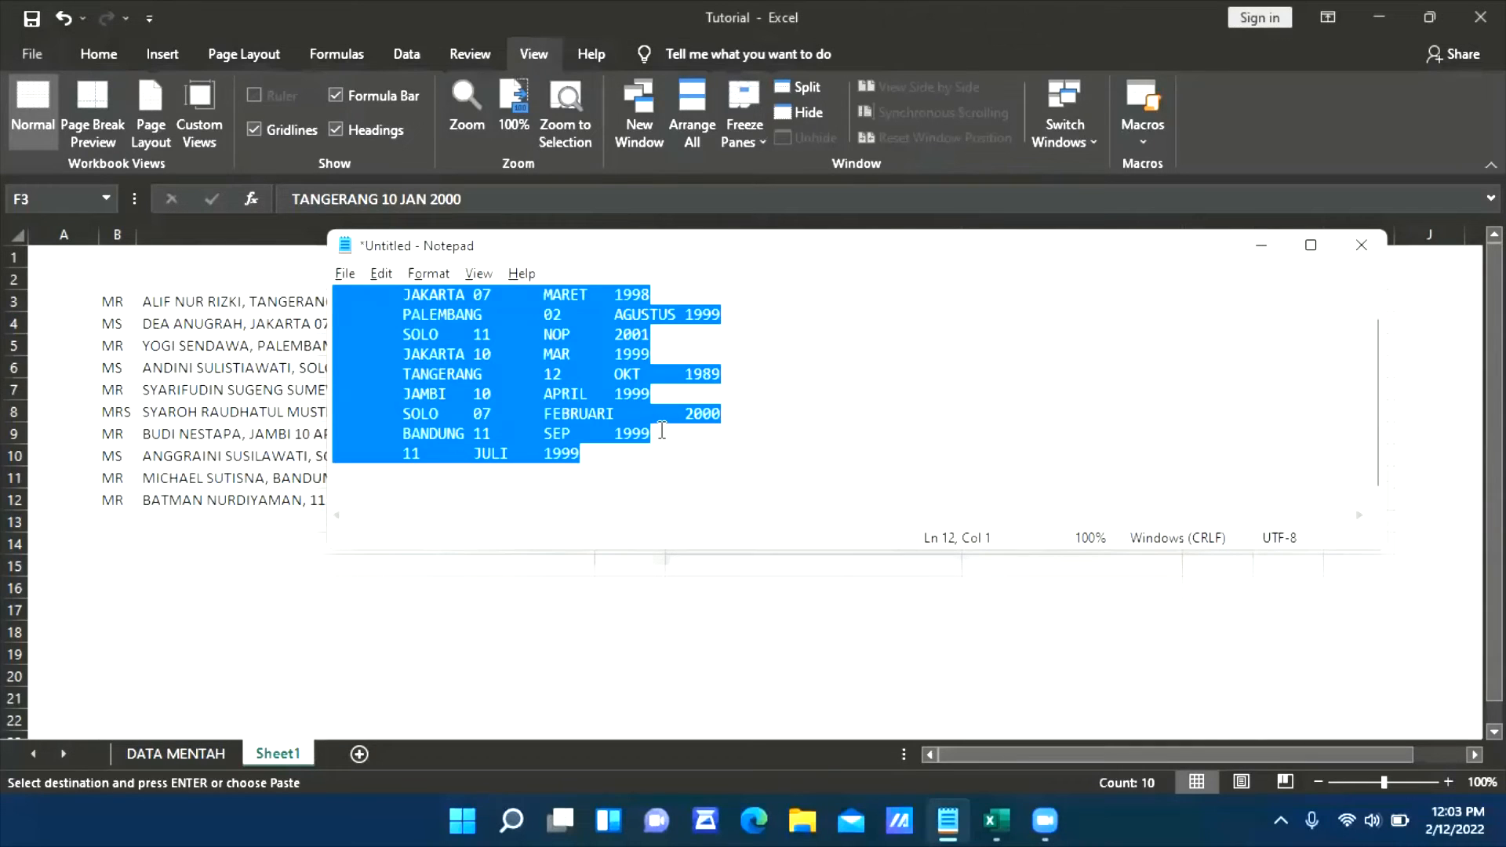
{"action": "key", "text": "ctrl+c"}
{"action": "left_click", "coordinate": [522, 658]}
{"action": "left_click_drag", "start_coordinate": [1318, 751], "coordinate": [1373, 753]}
{"action": "left_click", "coordinate": [1208, 303]}
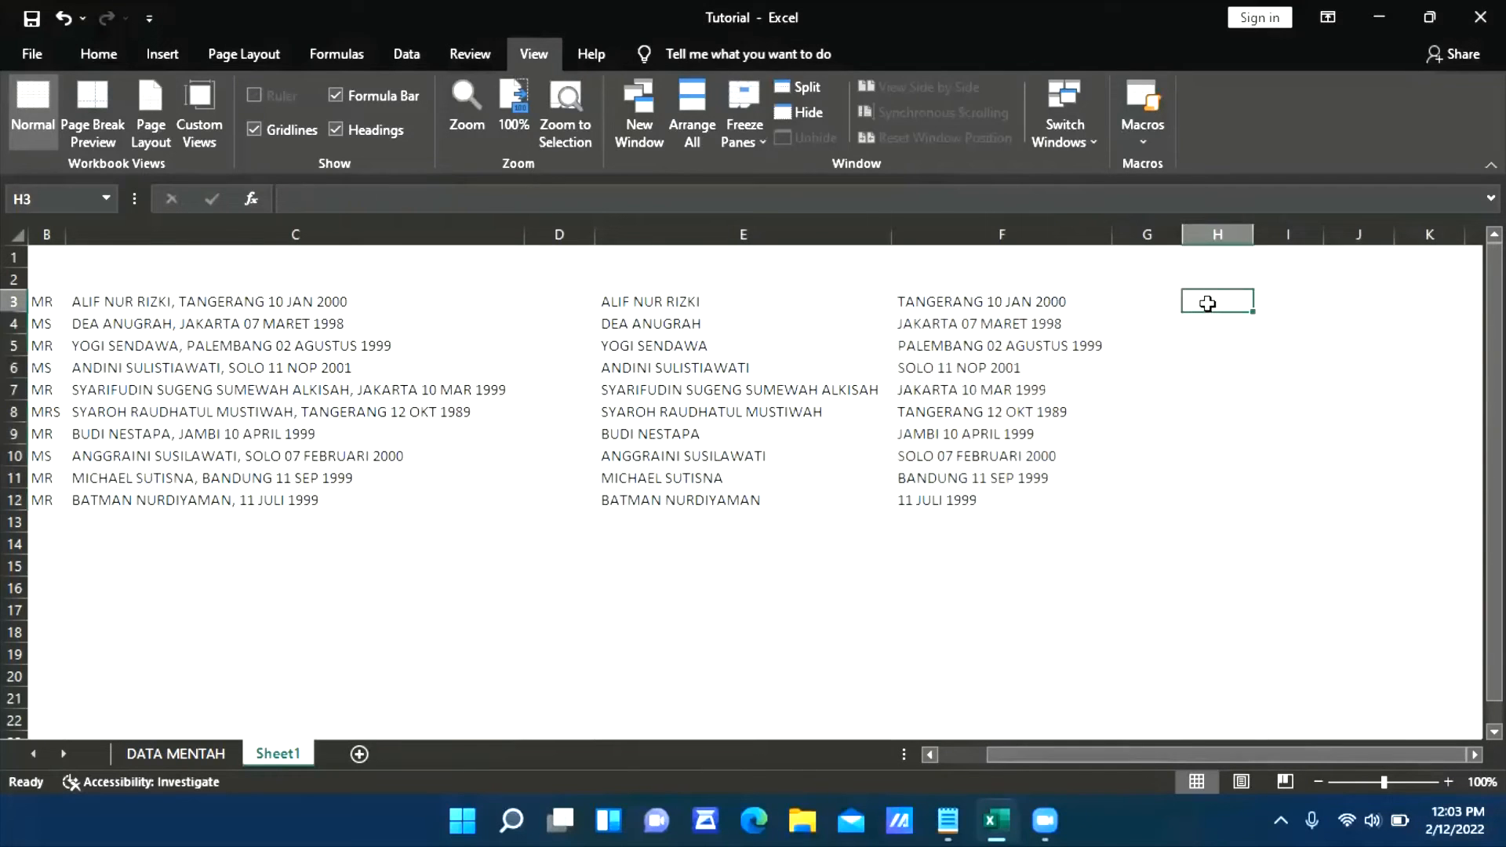
{"action": "key", "text": "ctrl+v"}
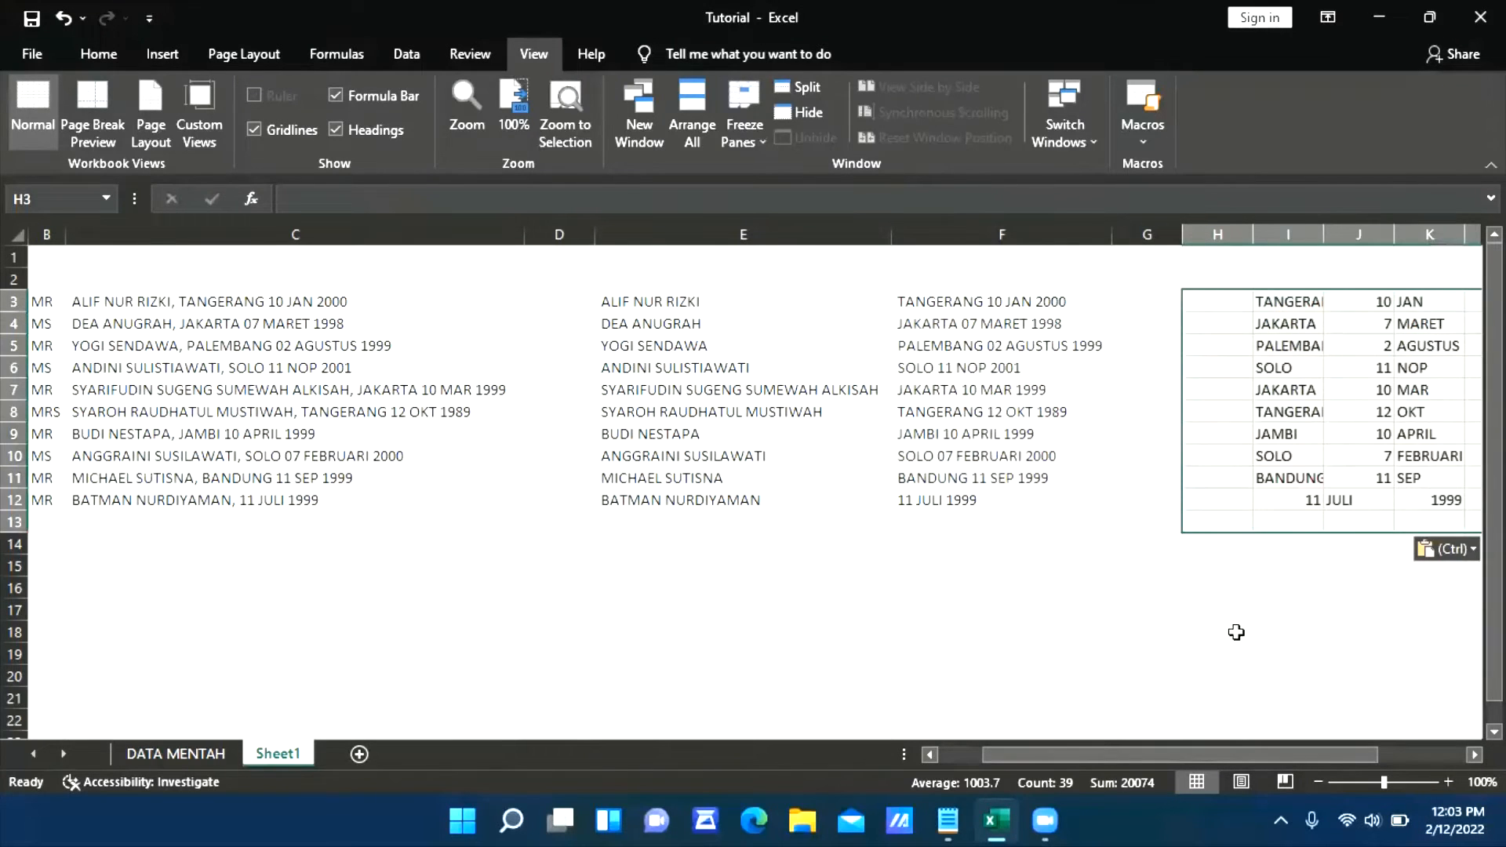
{"action": "left_click_drag", "start_coordinate": [1248, 755], "coordinate": [1329, 752]}
{"action": "left_click", "coordinate": [731, 547]}
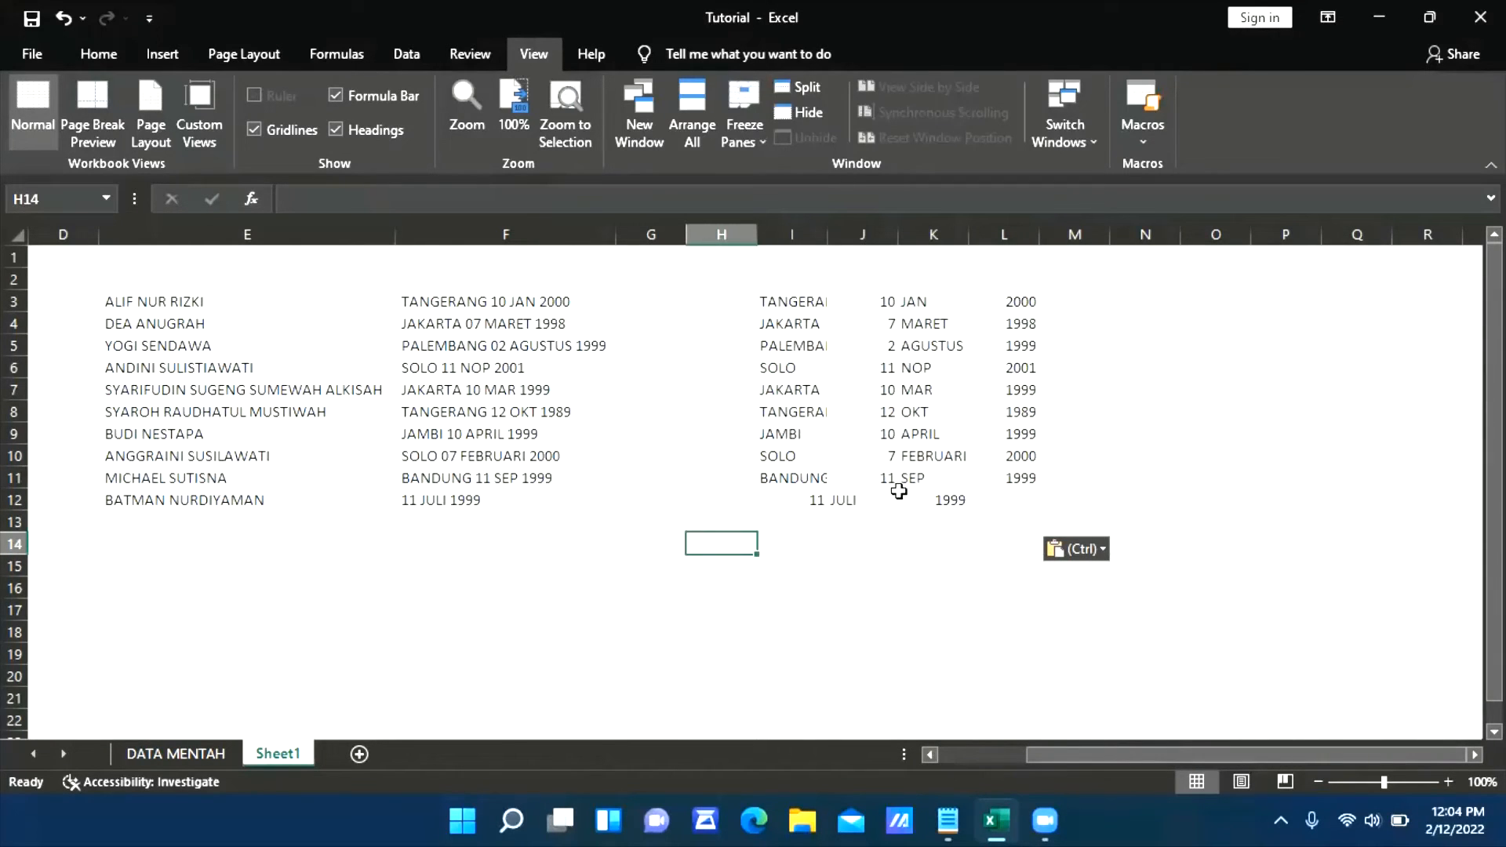
Move the day, month and year in I12:K12 one column to the right, to J12:L12
{"action": "left_click", "coordinate": [775, 502]}
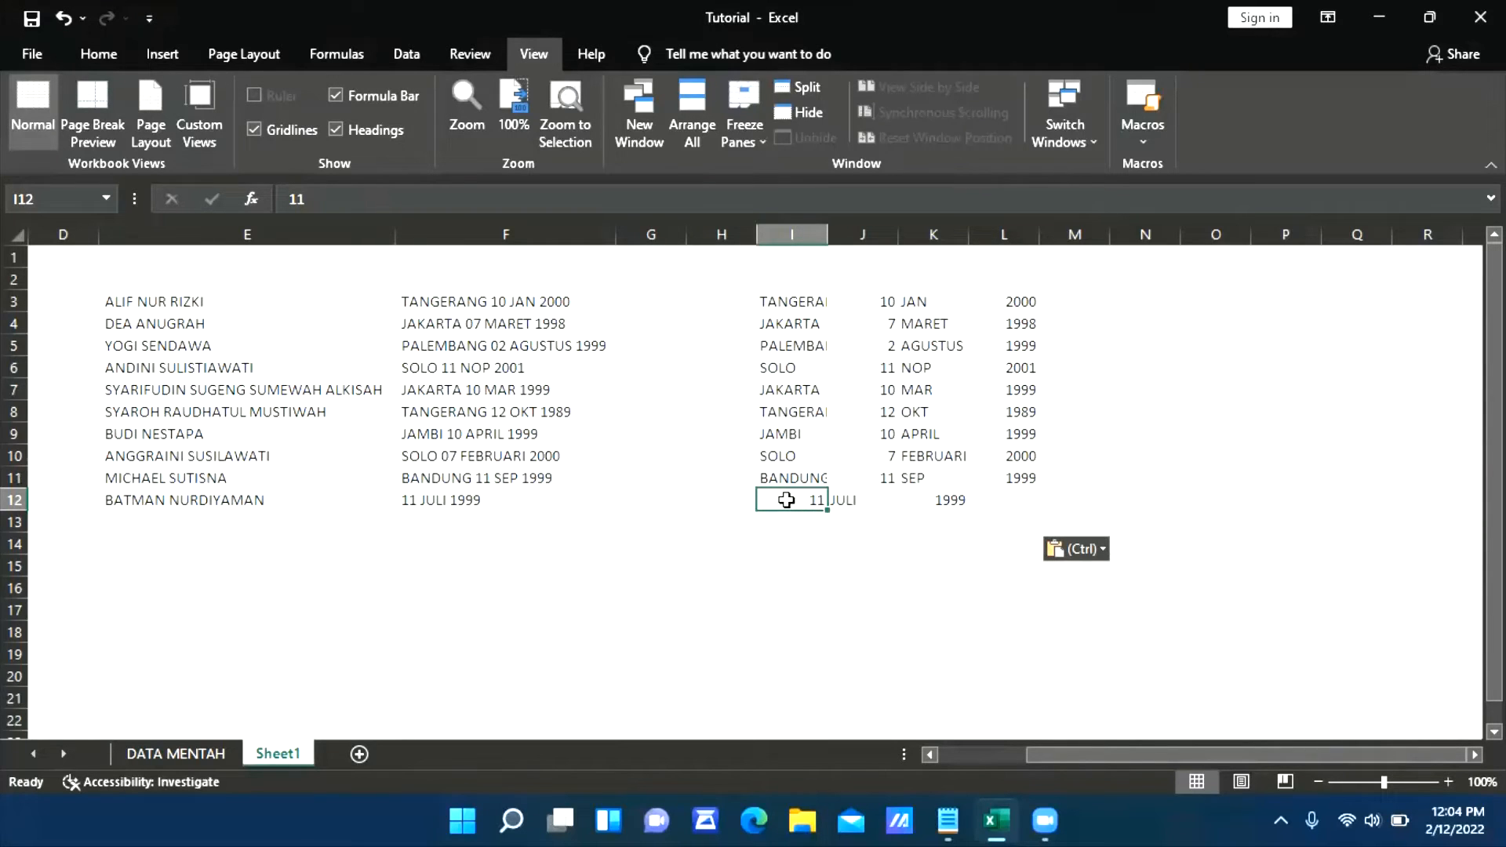
{"action": "key", "text": "shift+Right"}
{"action": "key", "text": "shift+Right"}
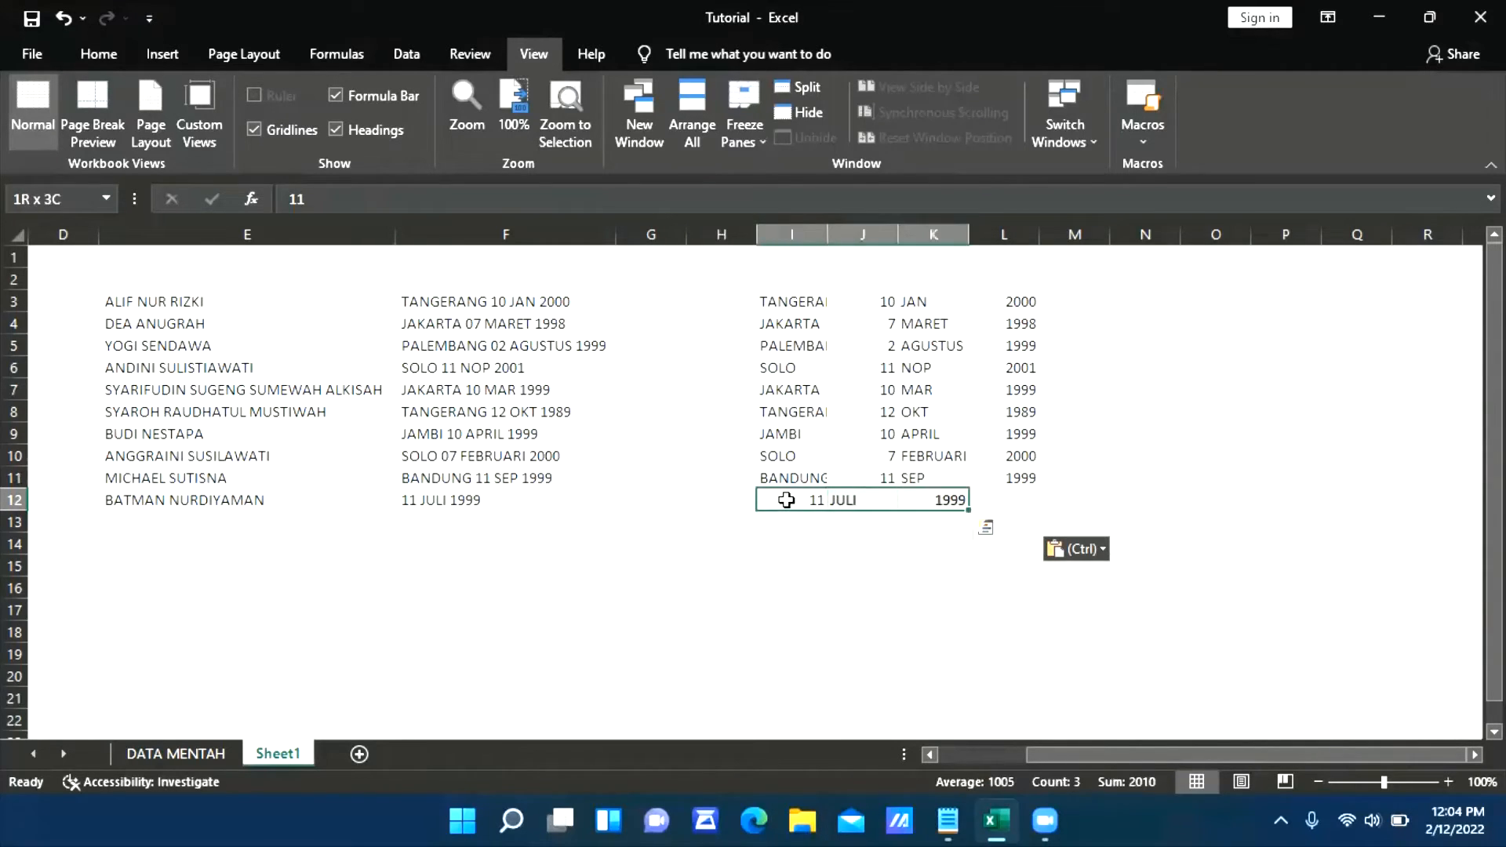
{"action": "key", "text": "ctrl+c"}
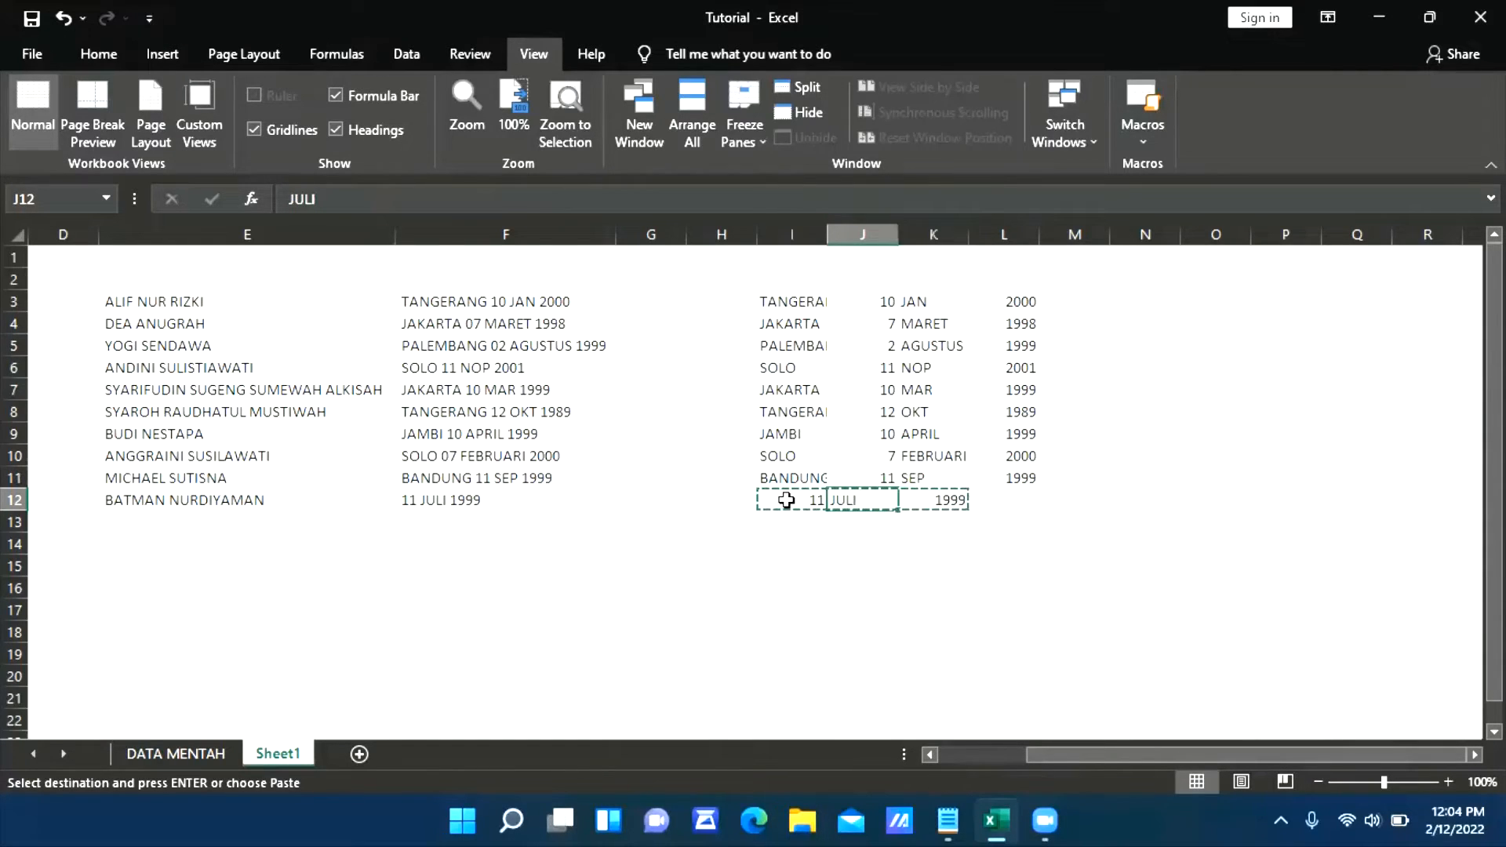
{"action": "key", "text": "shift+Left"}
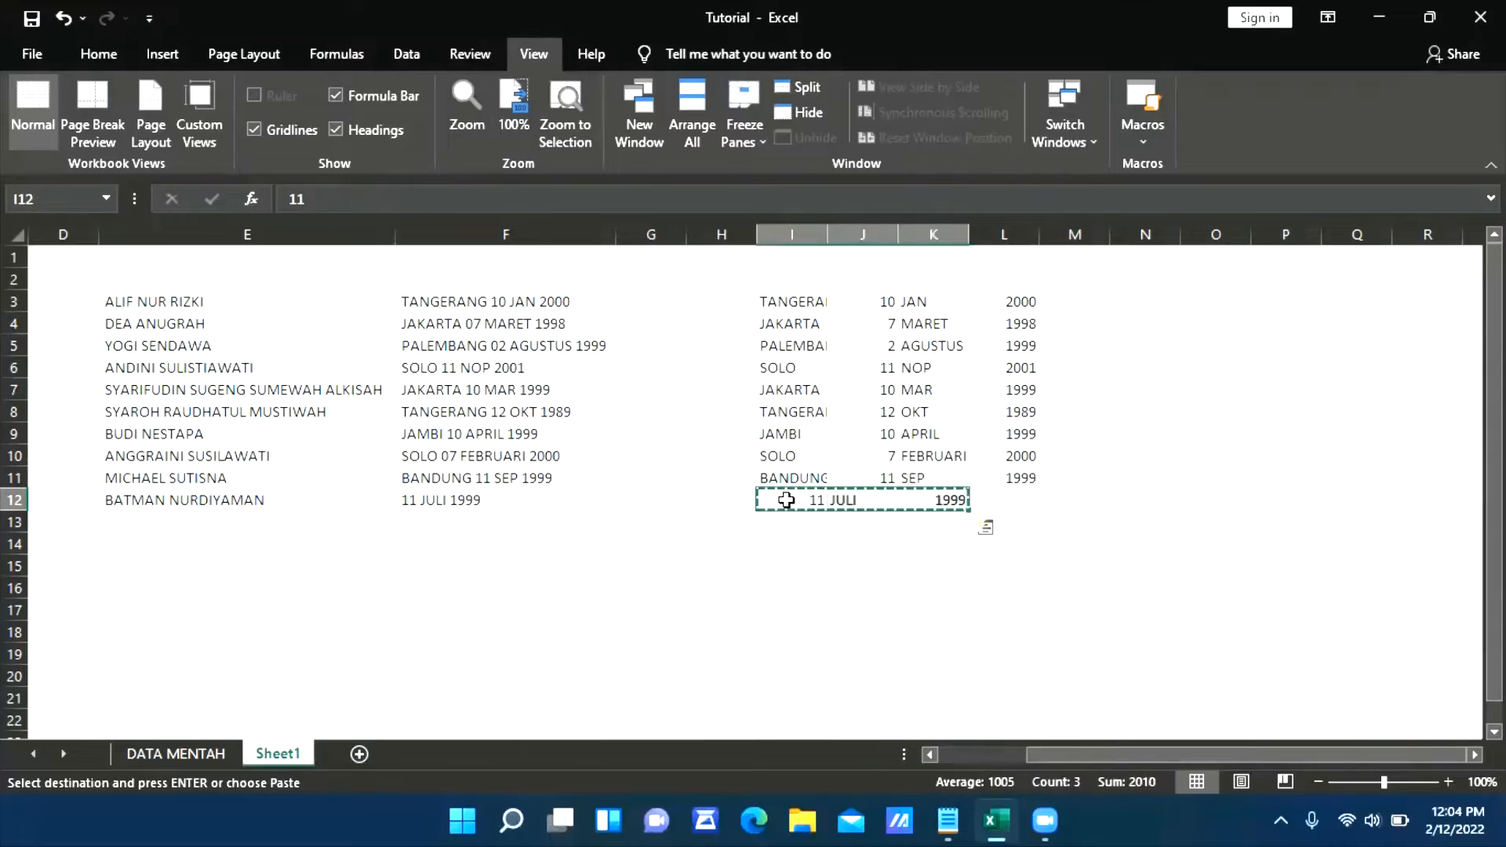
{"action": "key", "text": "Right"}
{"action": "key", "text": "Return"}
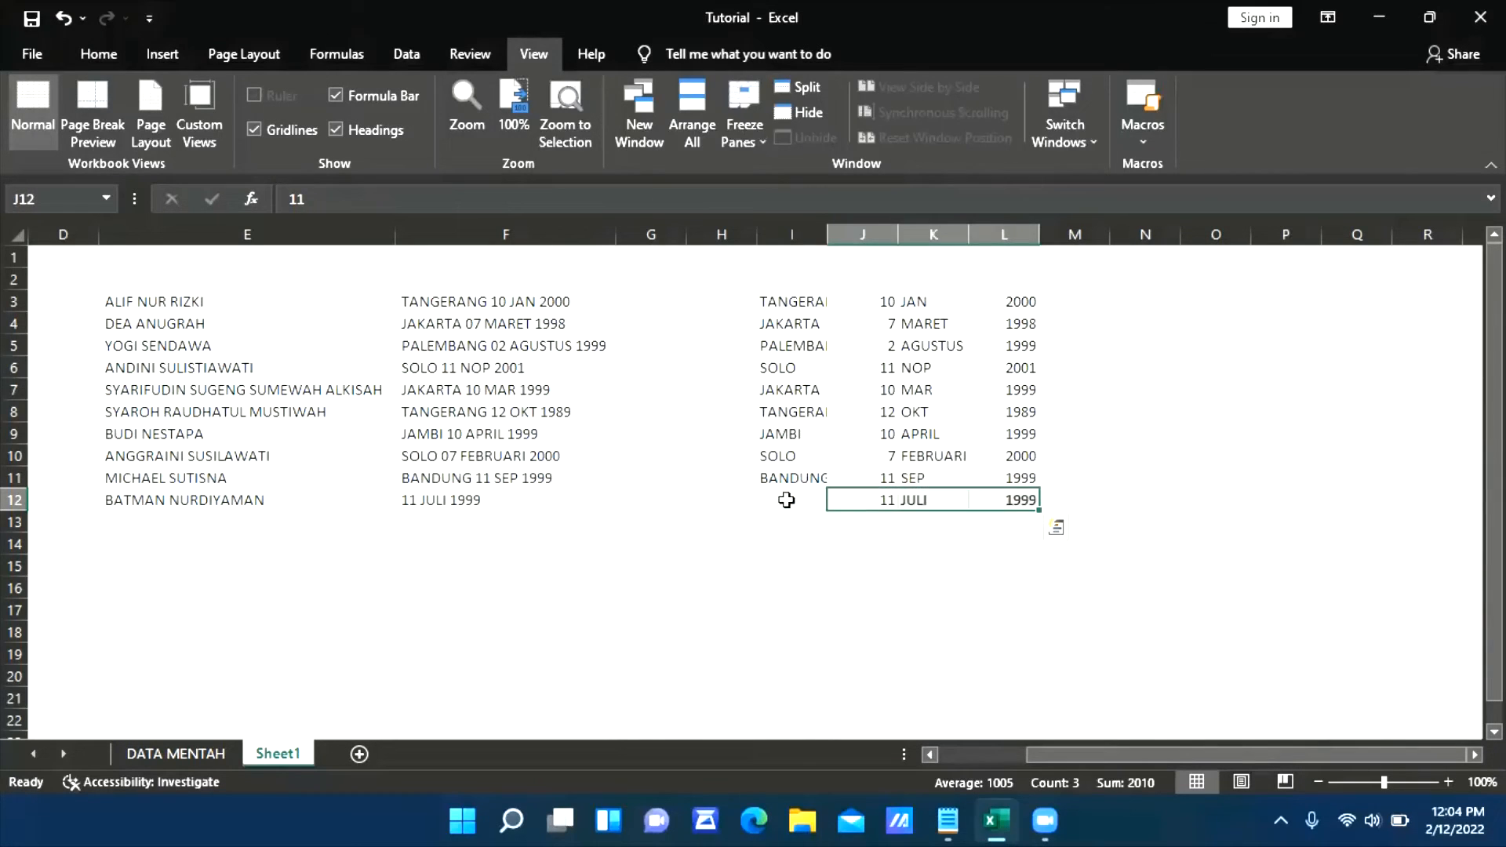
Enter BANDUNG as the missing birthplace in I12
{"action": "left_click", "coordinate": [786, 500]}
{"action": "type", "text": "BANDUNG"}
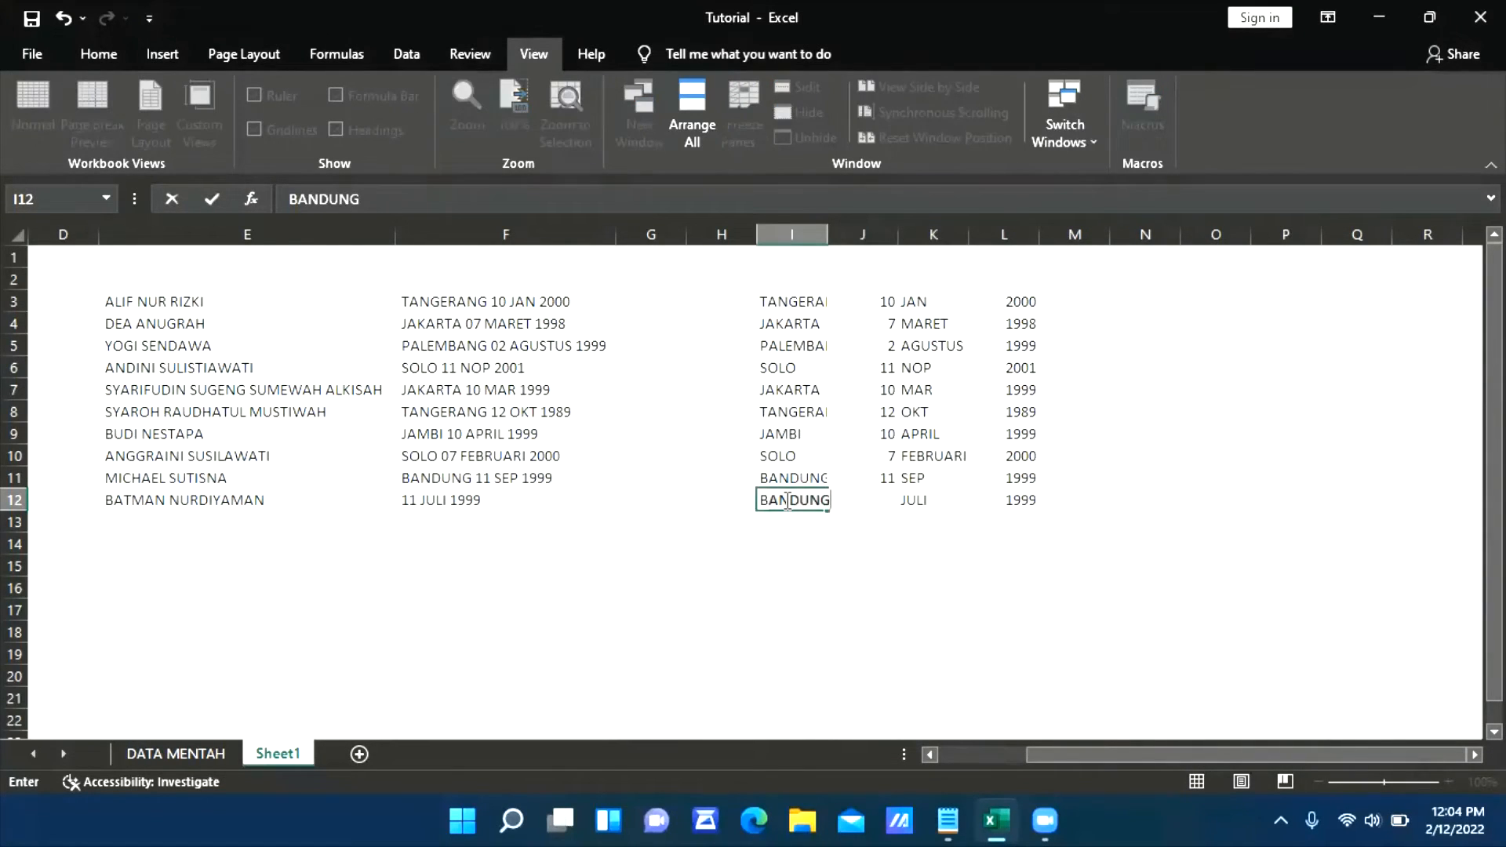
{"action": "key", "text": "Return"}
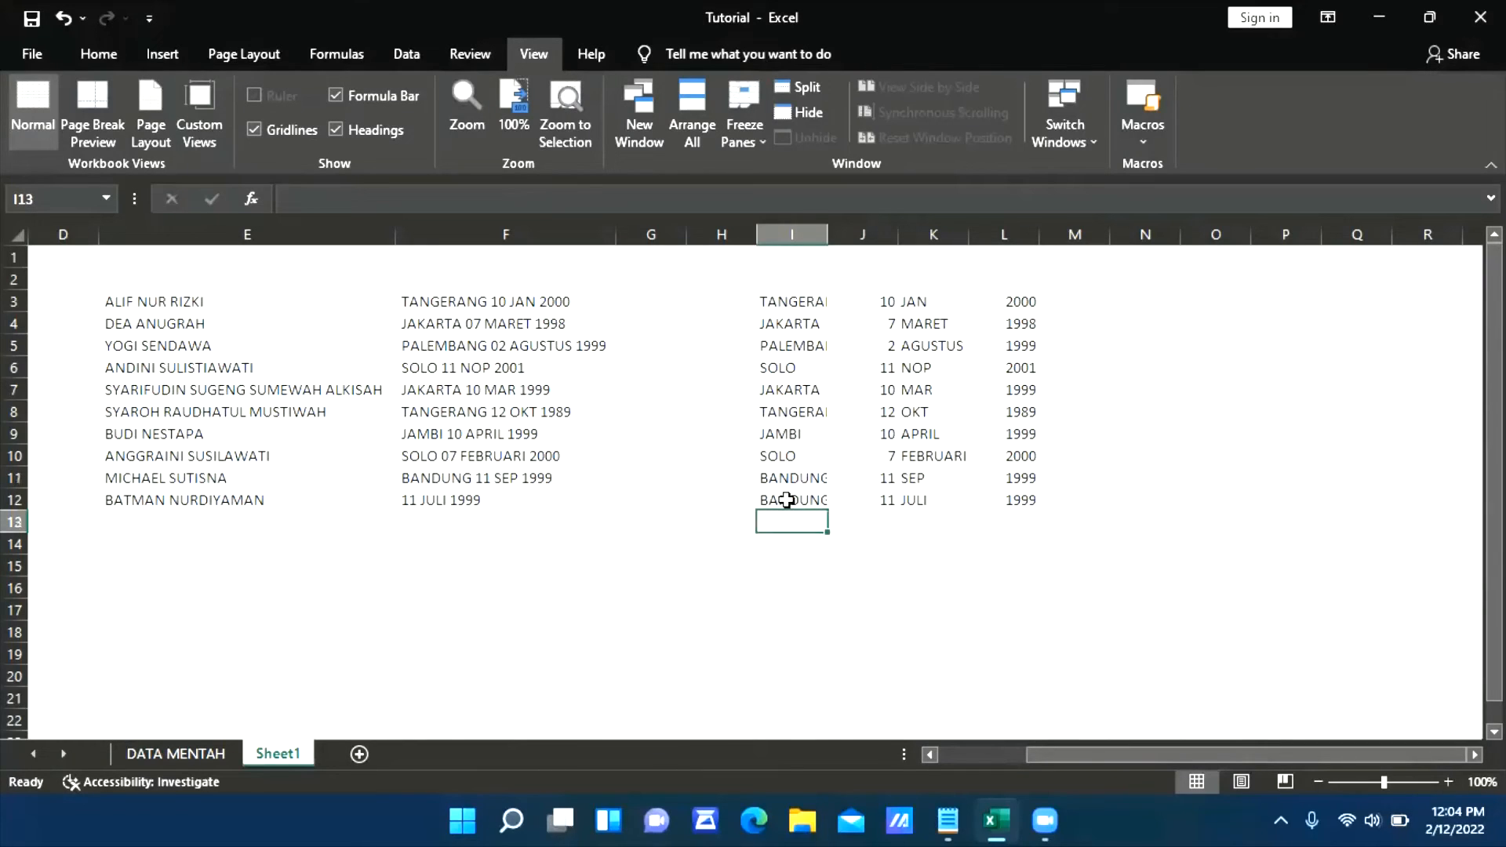
Fit the width of column I on Sheet1 to its birthplace names
{"action": "key", "text": "Right"}
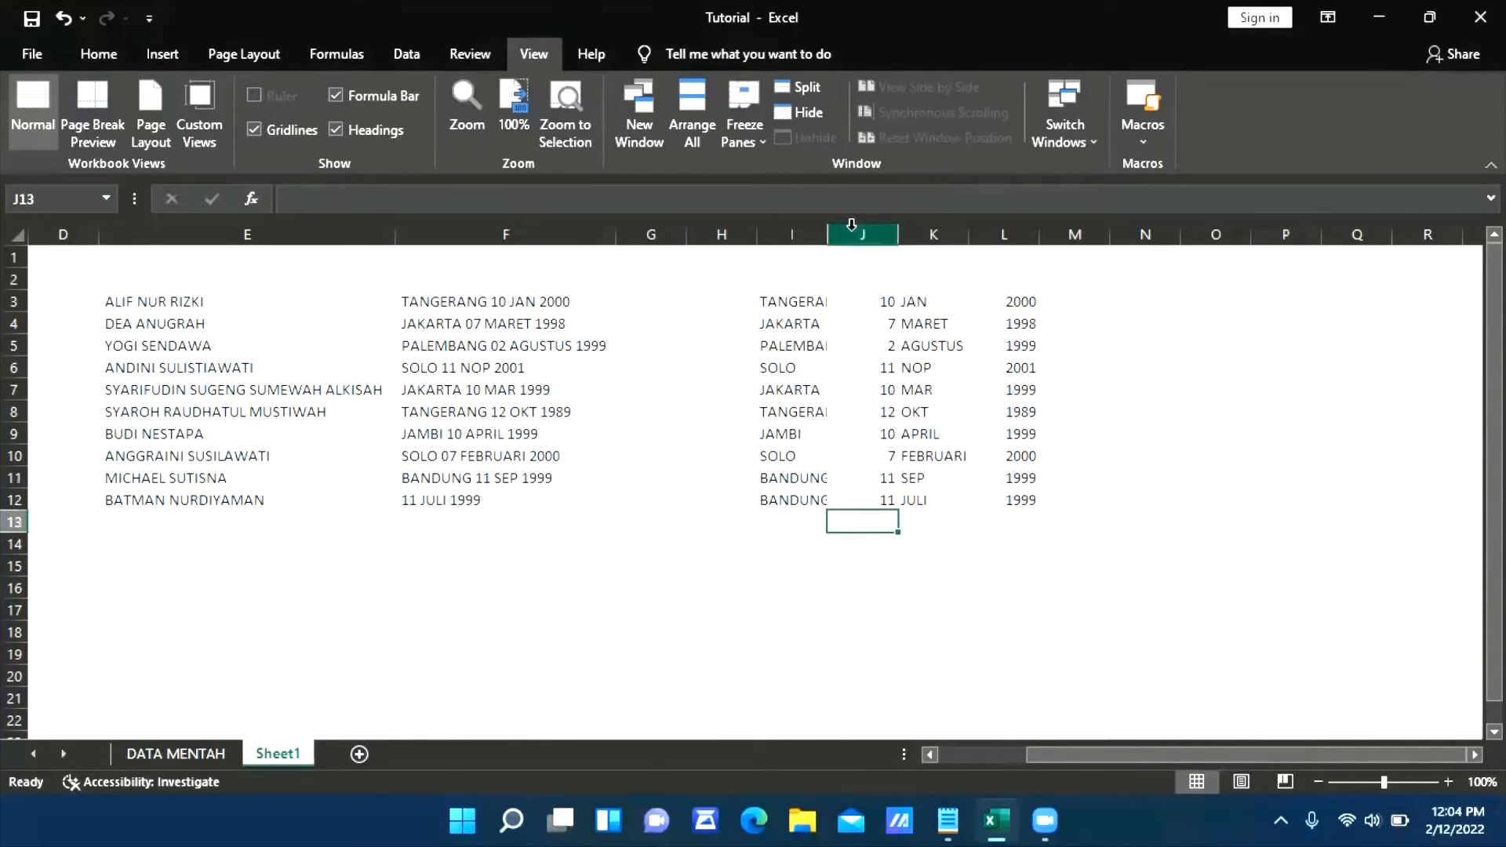
{"action": "double_click", "coordinate": [827, 234]}
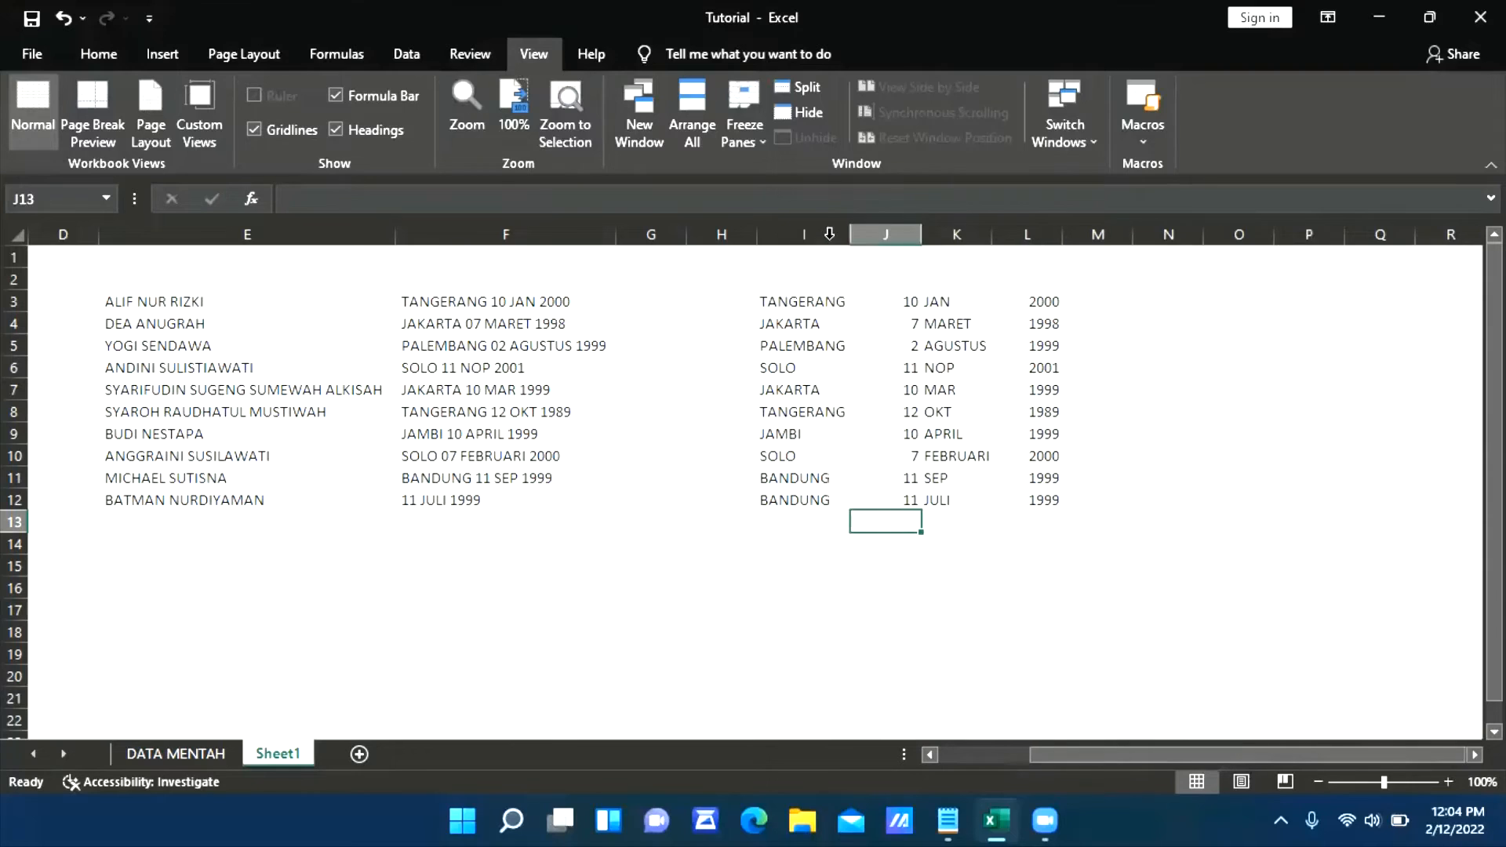
{"action": "left_click", "coordinate": [817, 295]}
{"action": "key", "text": "Down"}
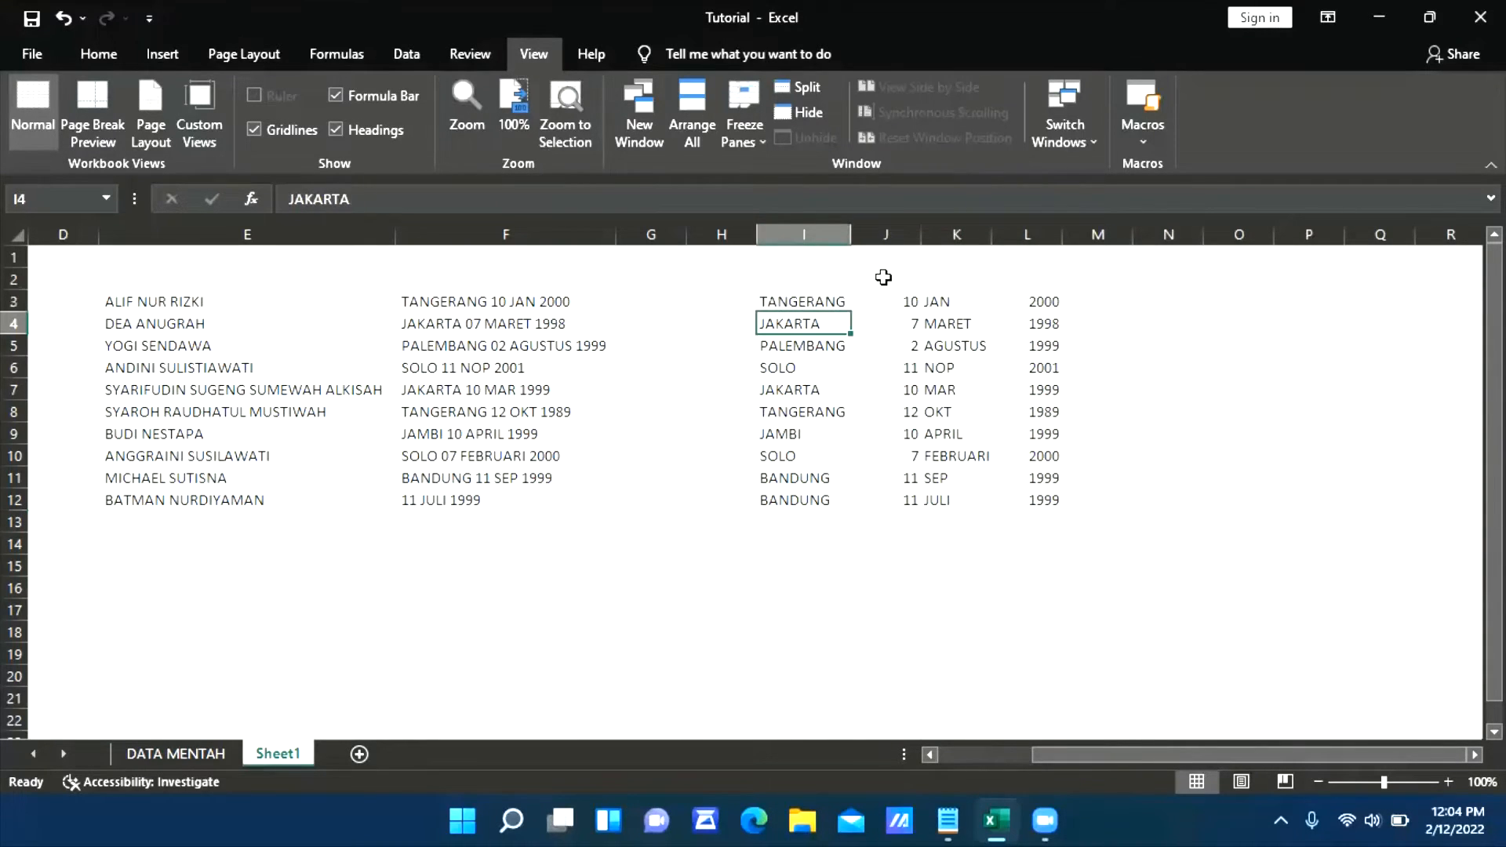
Copy the birthplaces in I3:I12 of Sheet1 into the TEMPAT LAHIR column of DATA MENTAH, starting at I2
{"action": "key", "text": "Up"}
{"action": "key", "text": "Right"}
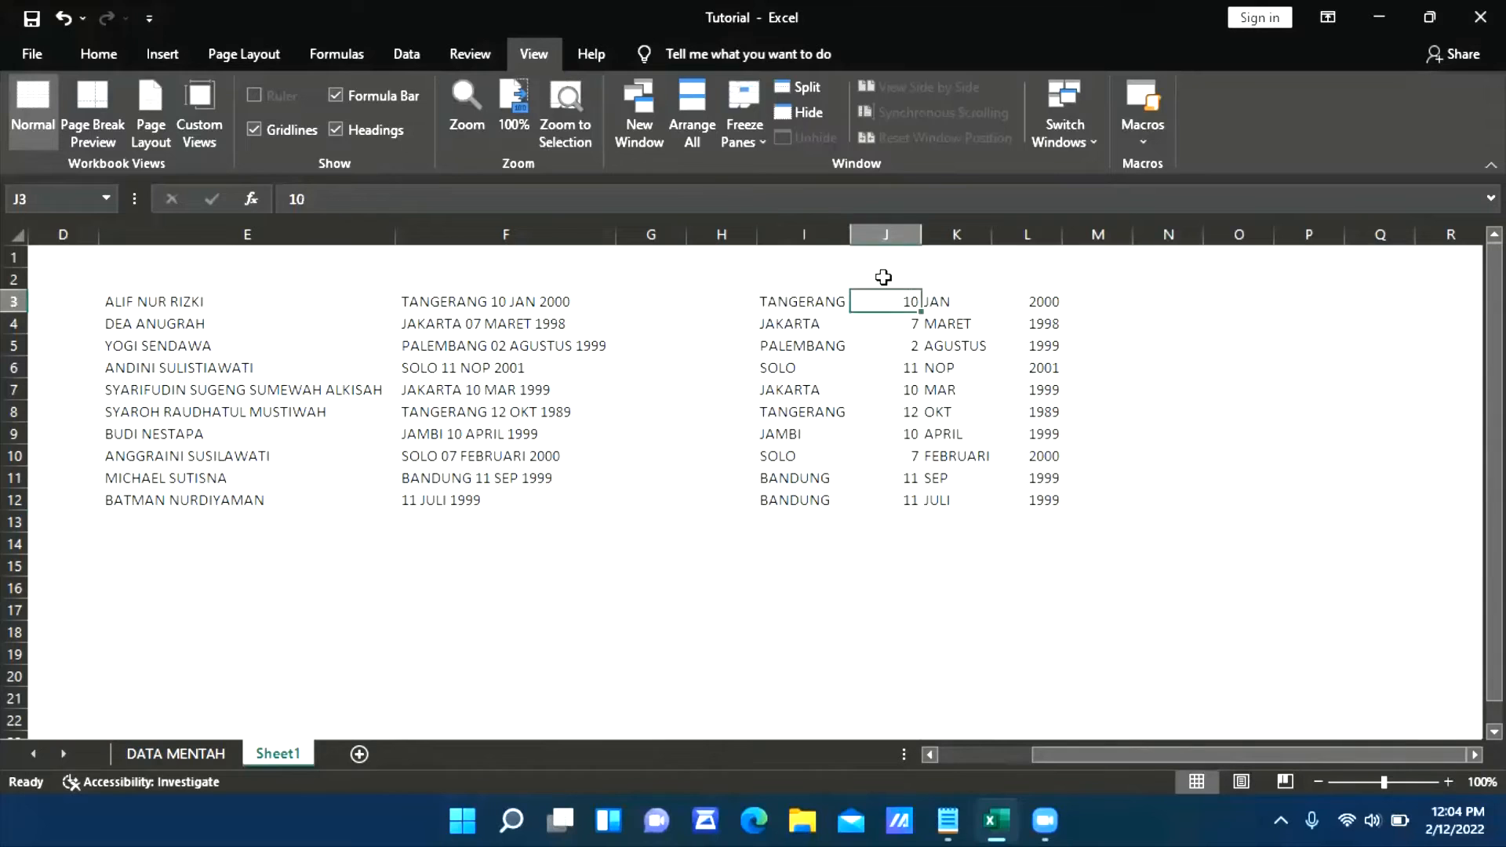
{"action": "key", "text": "Right"}
{"action": "key", "text": "Left"}
{"action": "key", "text": "Left"}
{"action": "key", "text": "ctrl+shift+Down"}
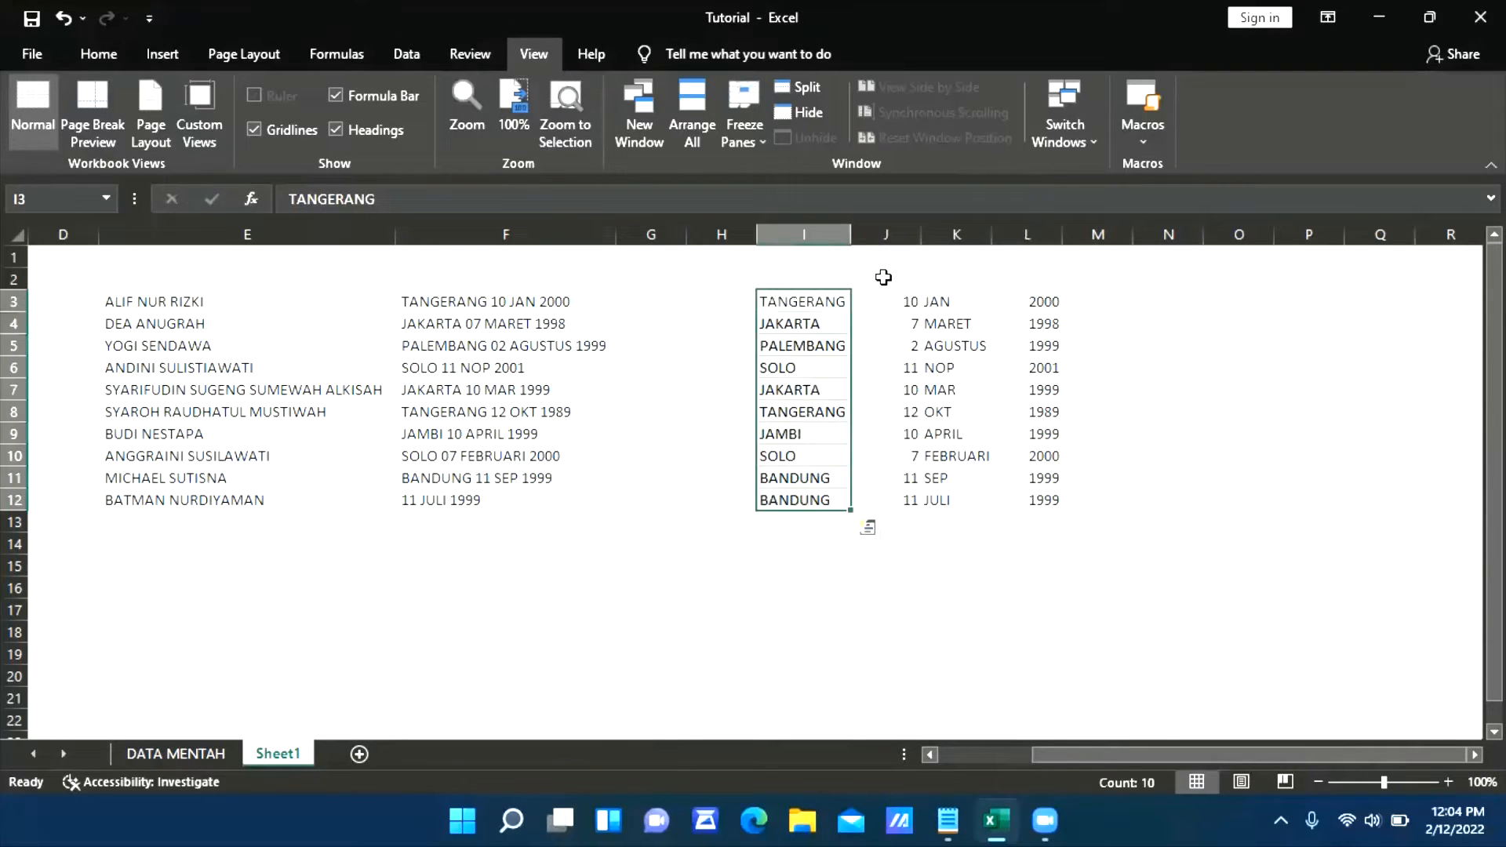
{"action": "key", "text": "ctrl+c"}
{"action": "key", "text": "ctrl+Page_Up"}
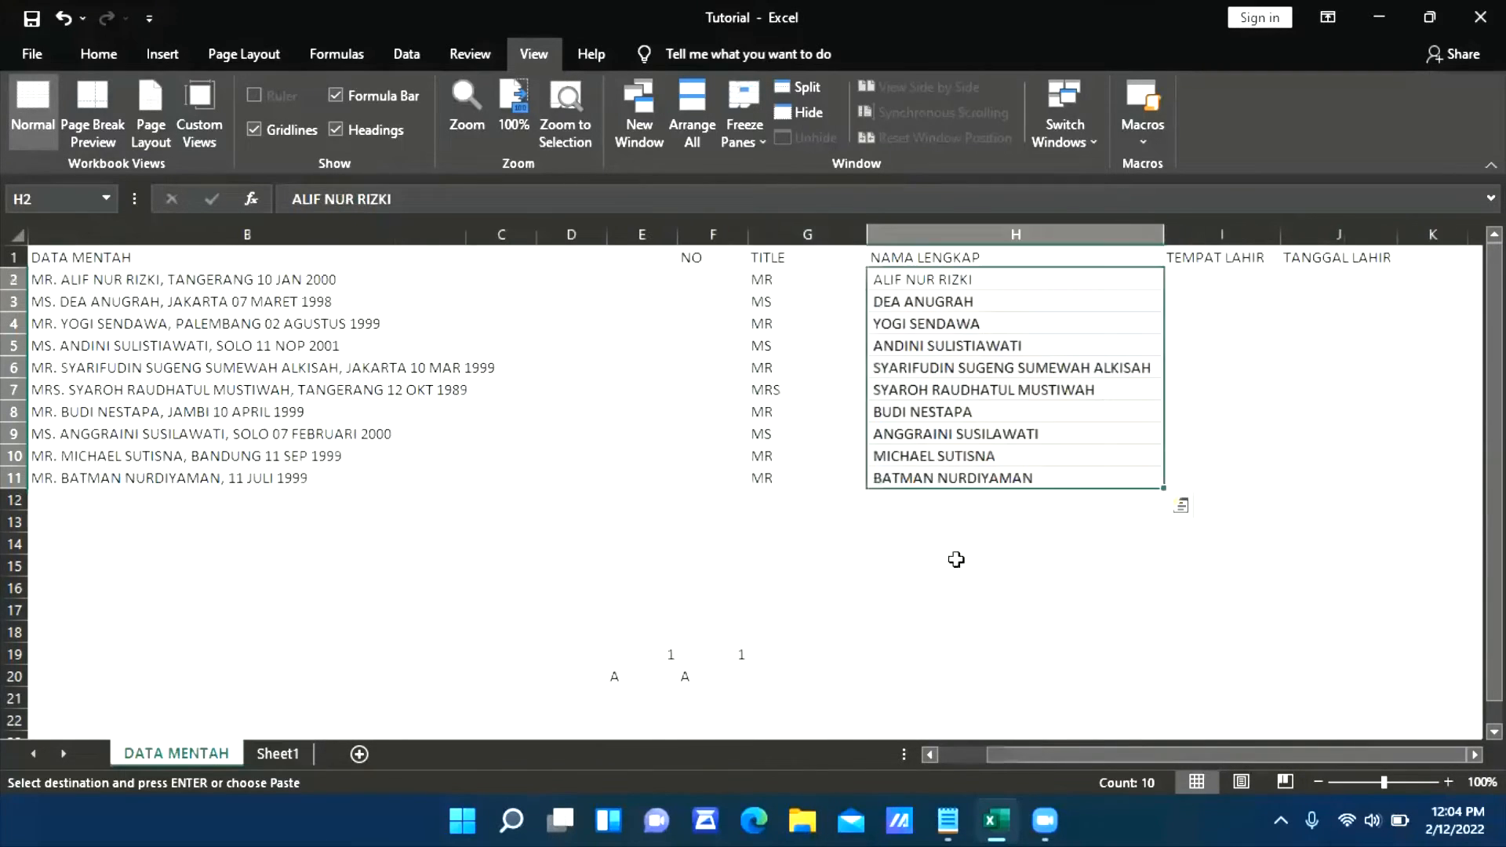
{"action": "left_click", "coordinate": [1193, 273]}
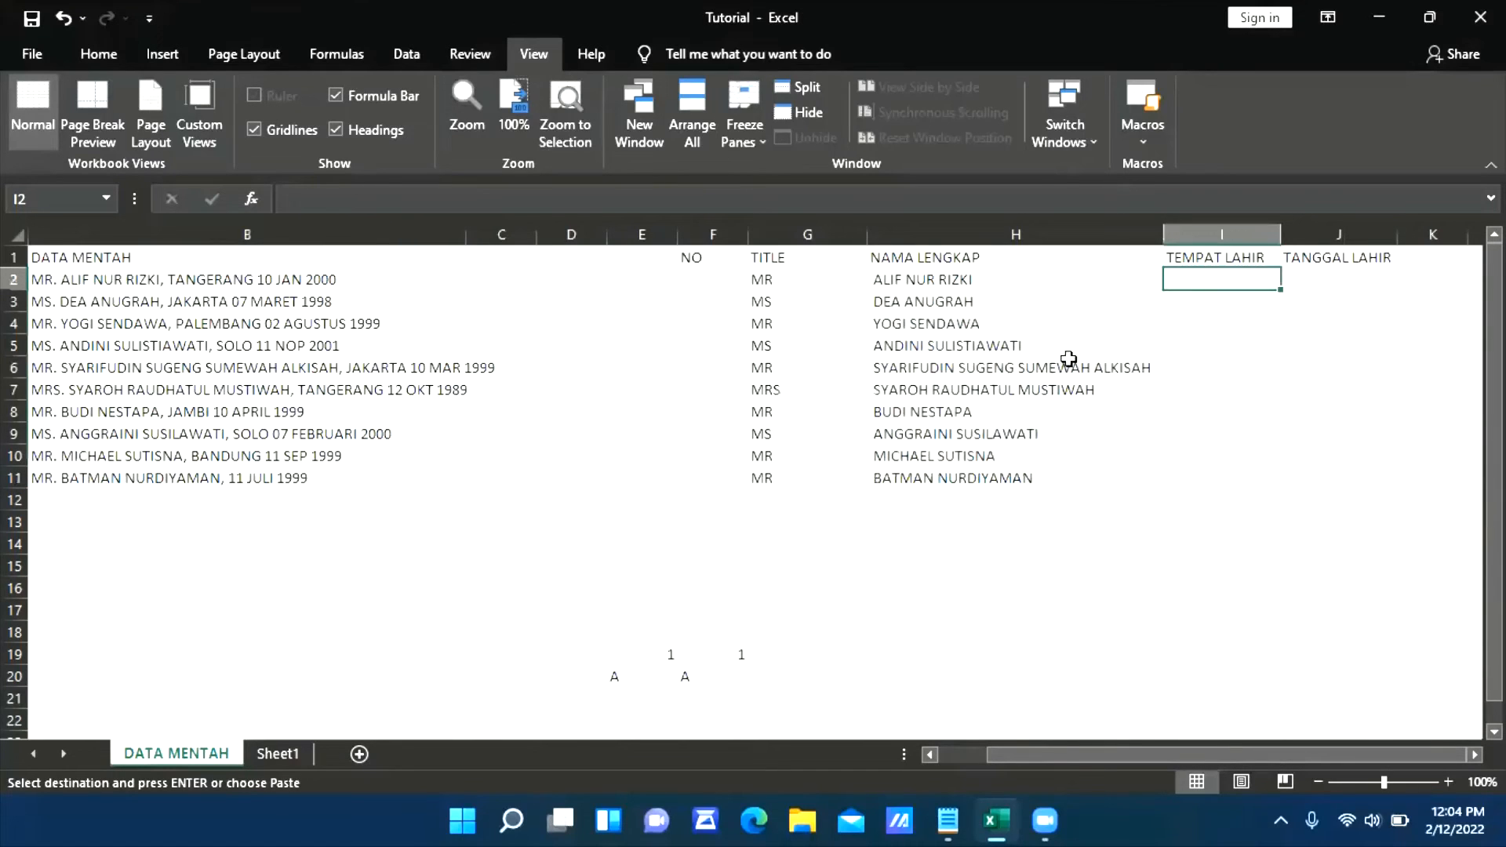
{"action": "key", "text": "ctrl+v"}
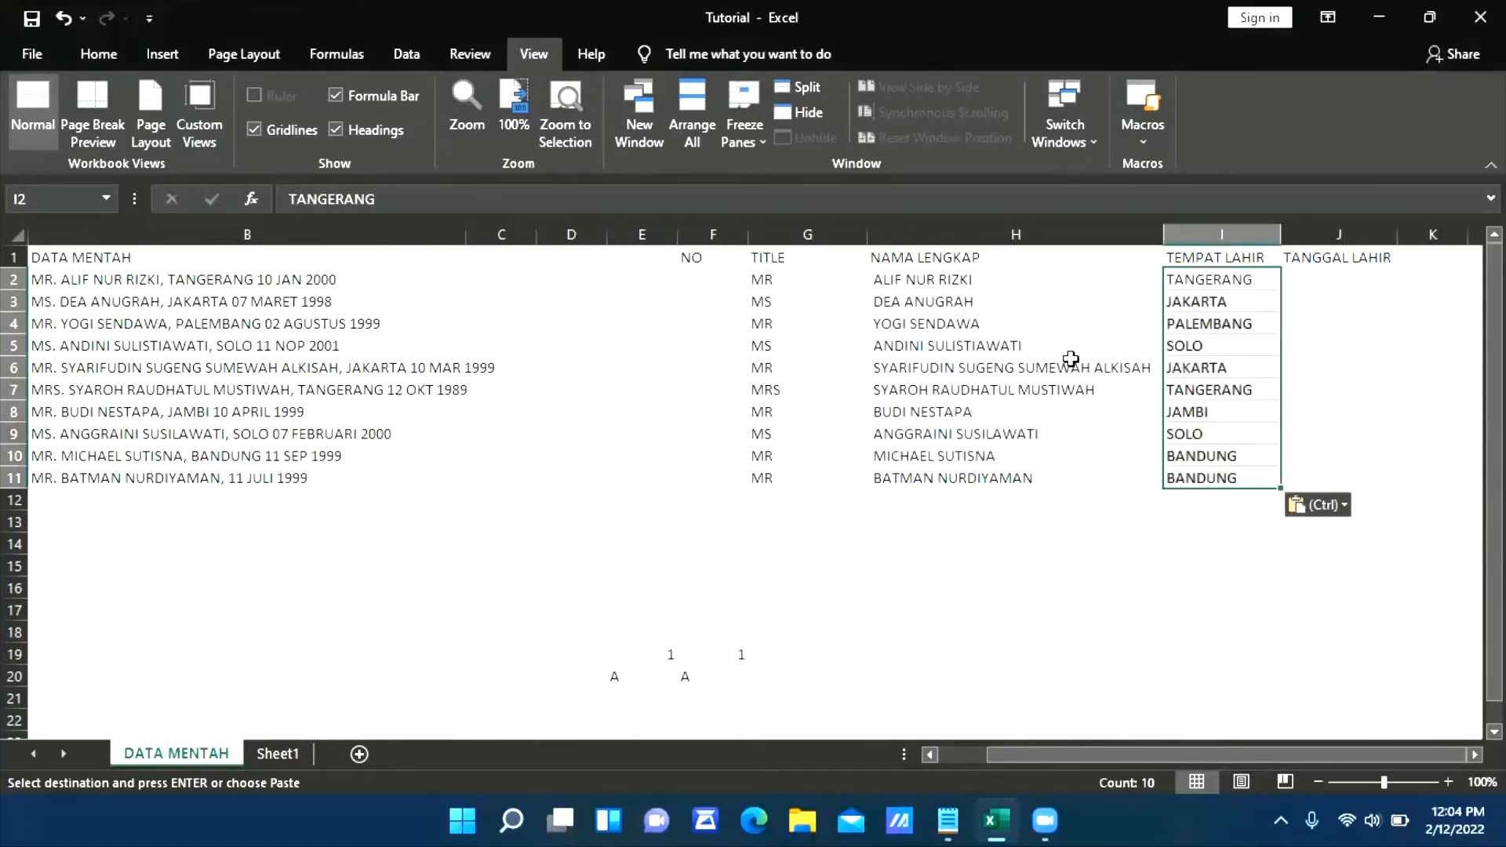
{"action": "left_click", "coordinate": [1377, 275]}
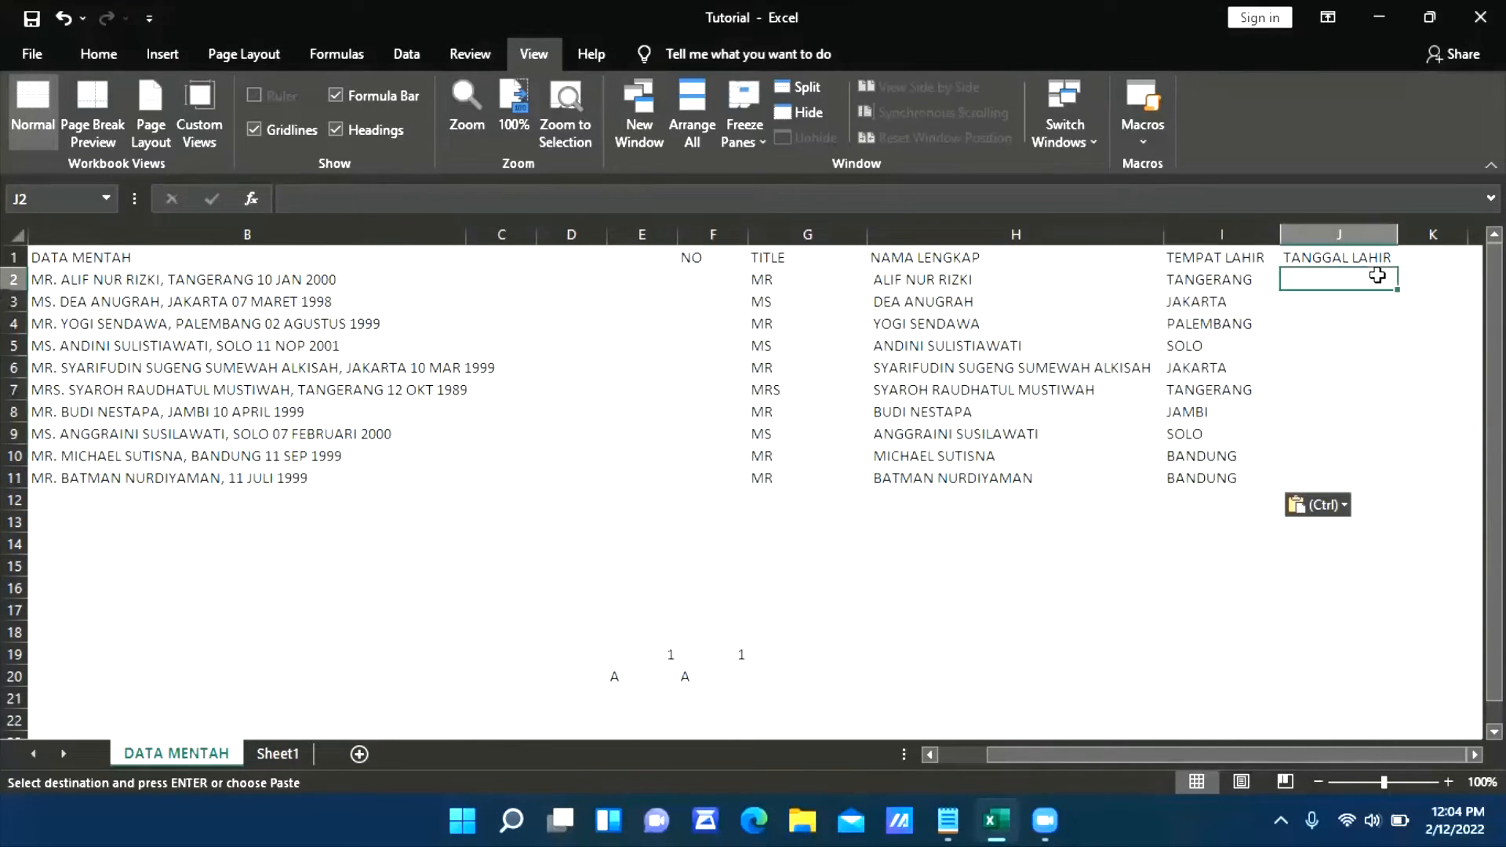
{"action": "left_click", "coordinate": [1329, 320]}
{"action": "left_click", "coordinate": [1338, 389]}
{"action": "left_click", "coordinate": [1330, 431]}
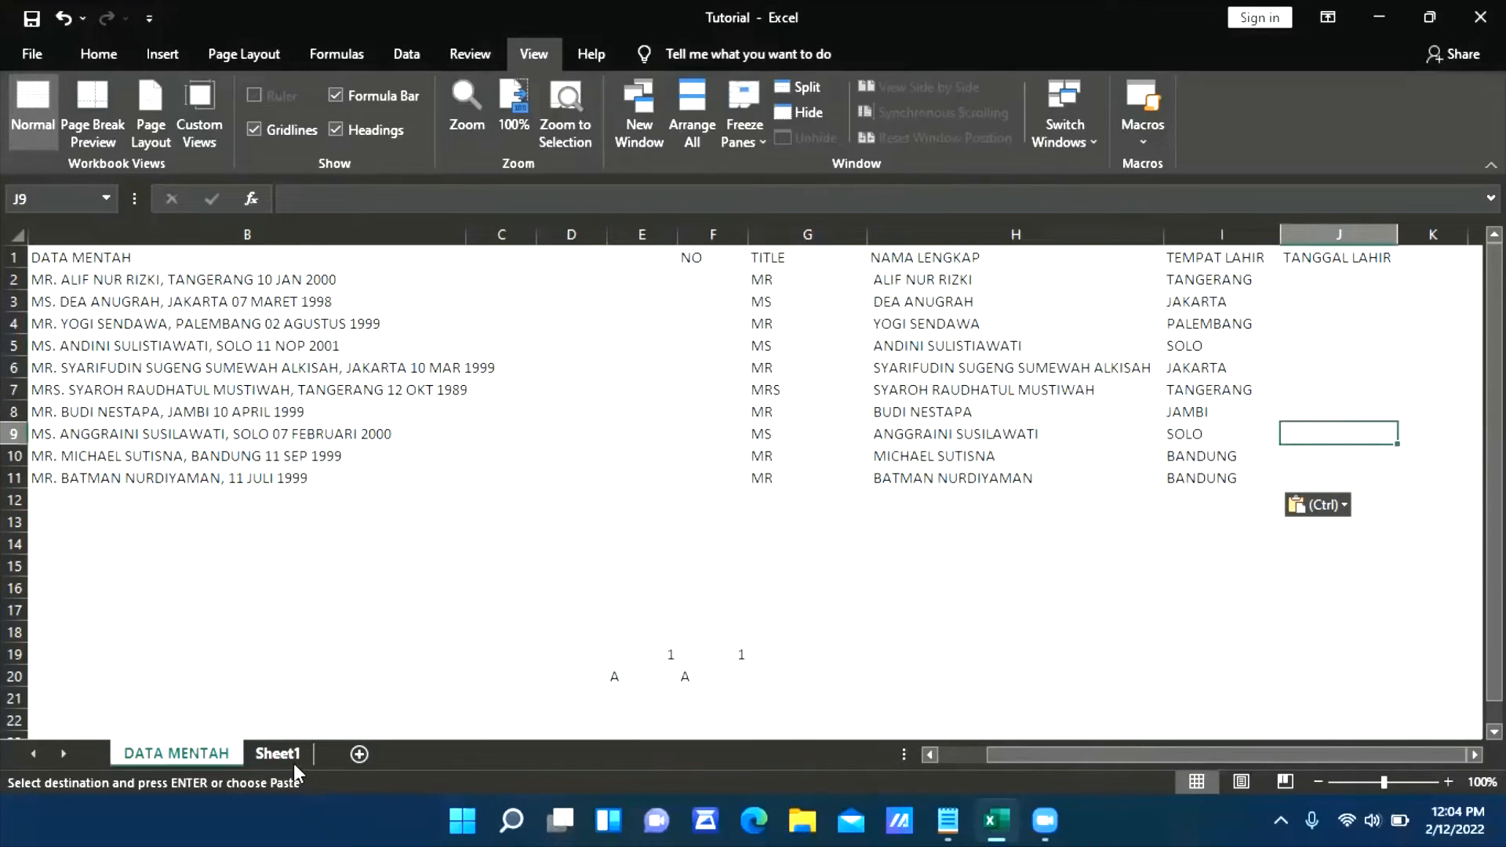
{"action": "left_click", "coordinate": [1321, 280]}
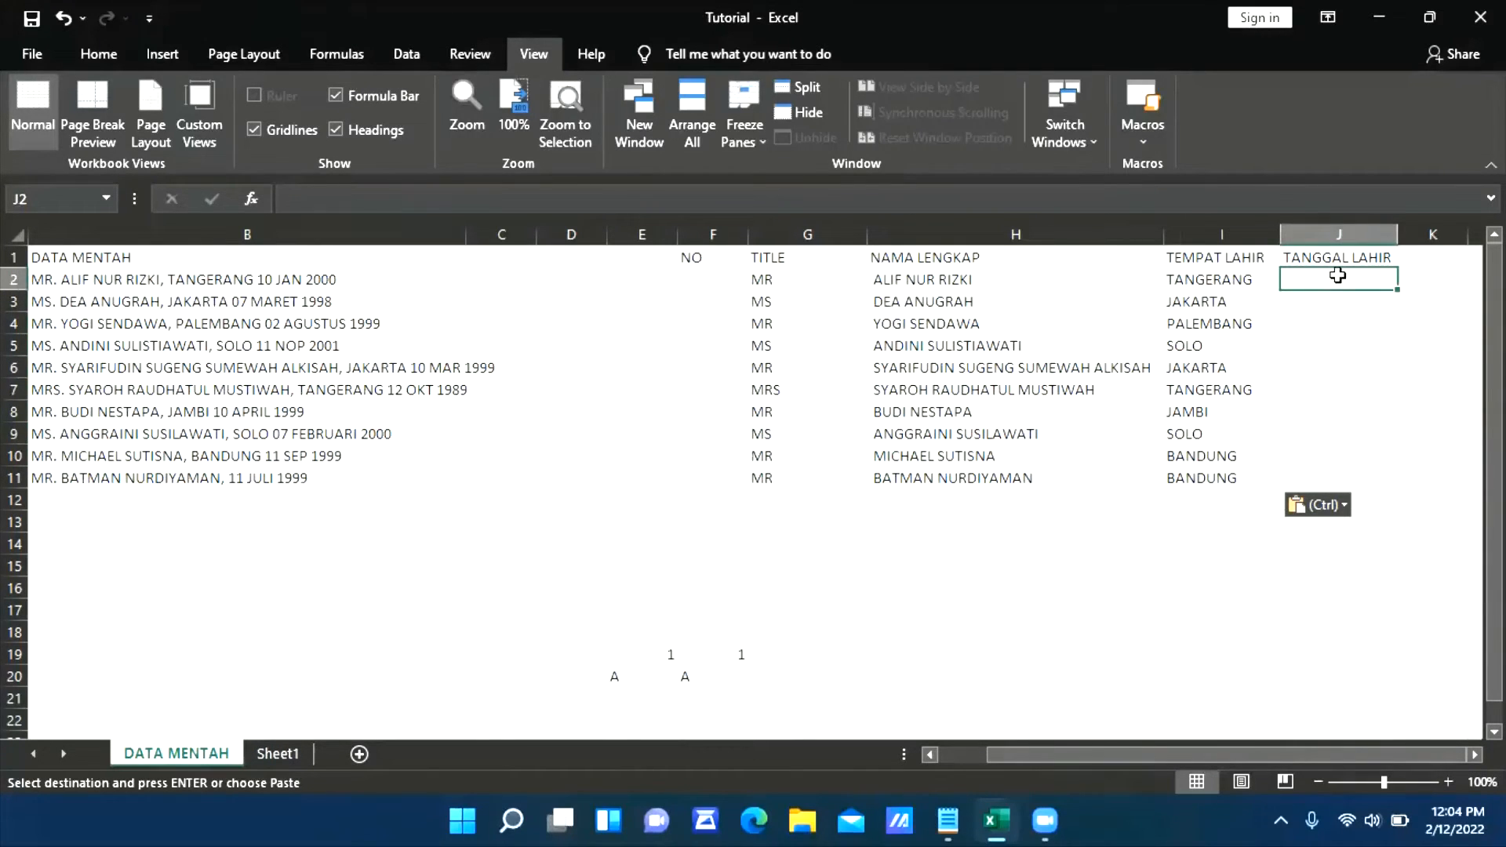
{"action": "left_click", "coordinate": [1336, 303]}
{"action": "left_click", "coordinate": [1341, 369]}
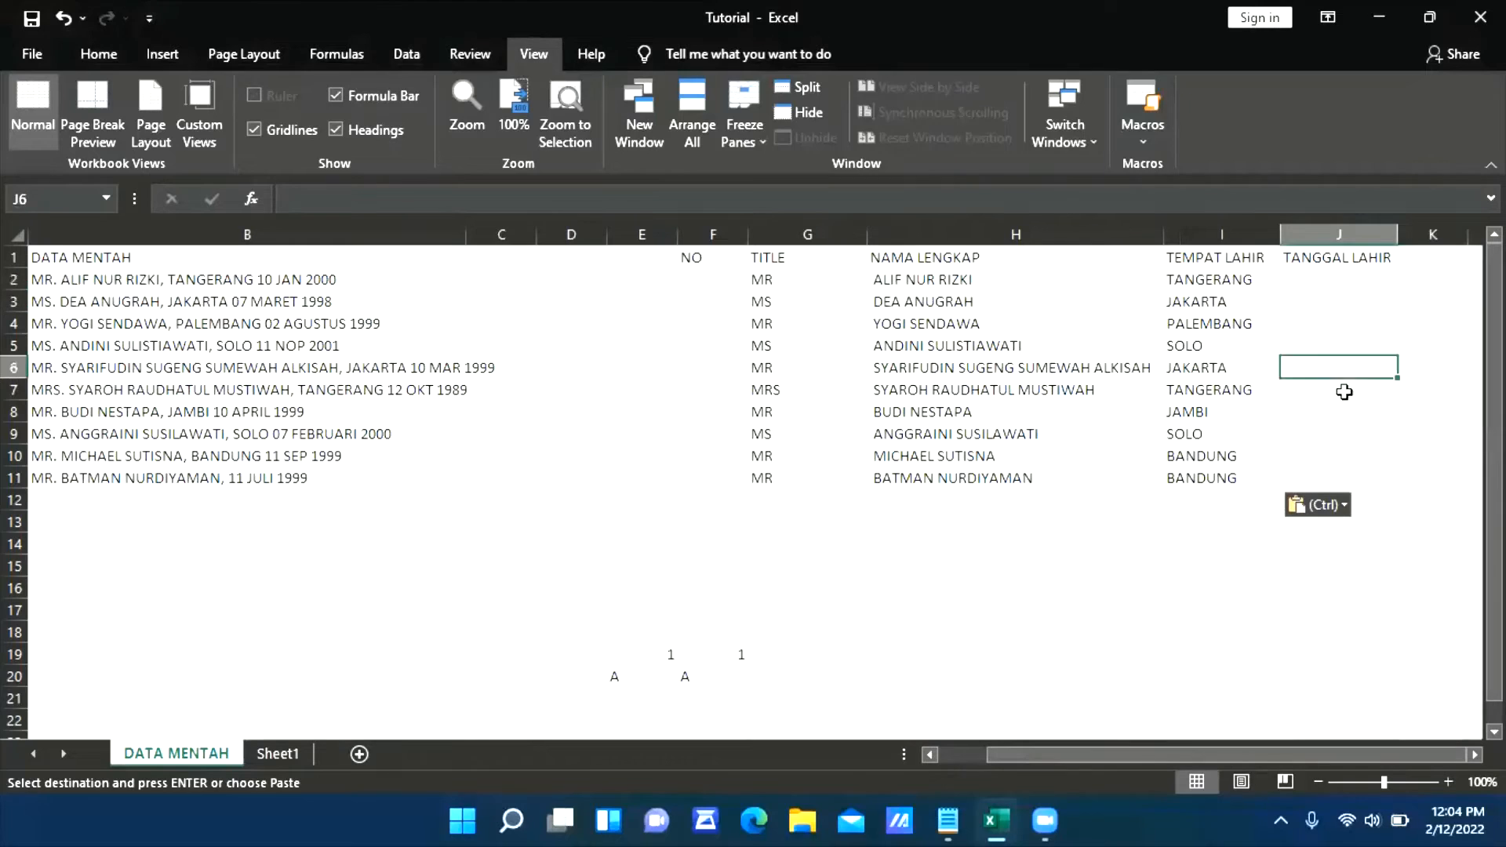
{"action": "left_click", "coordinate": [1345, 391]}
{"action": "left_click", "coordinate": [1344, 280]}
Copy the day, month and year values in J3:L12 of Sheet1
{"action": "left_click", "coordinate": [278, 754]}
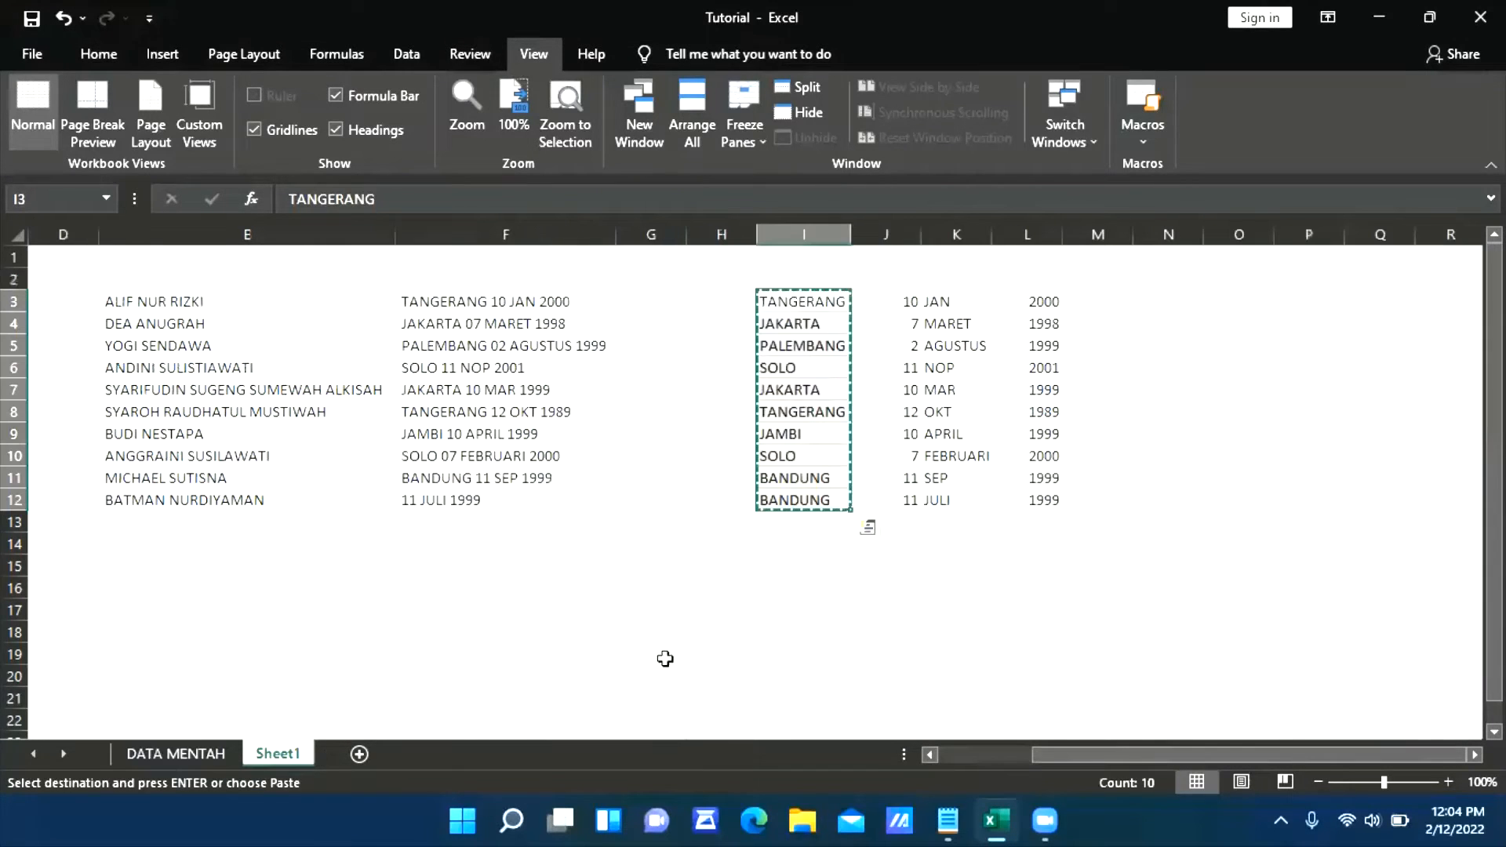
{"action": "left_click", "coordinate": [912, 300]}
{"action": "left_click", "coordinate": [952, 302]}
{"action": "left_click", "coordinate": [1047, 300]}
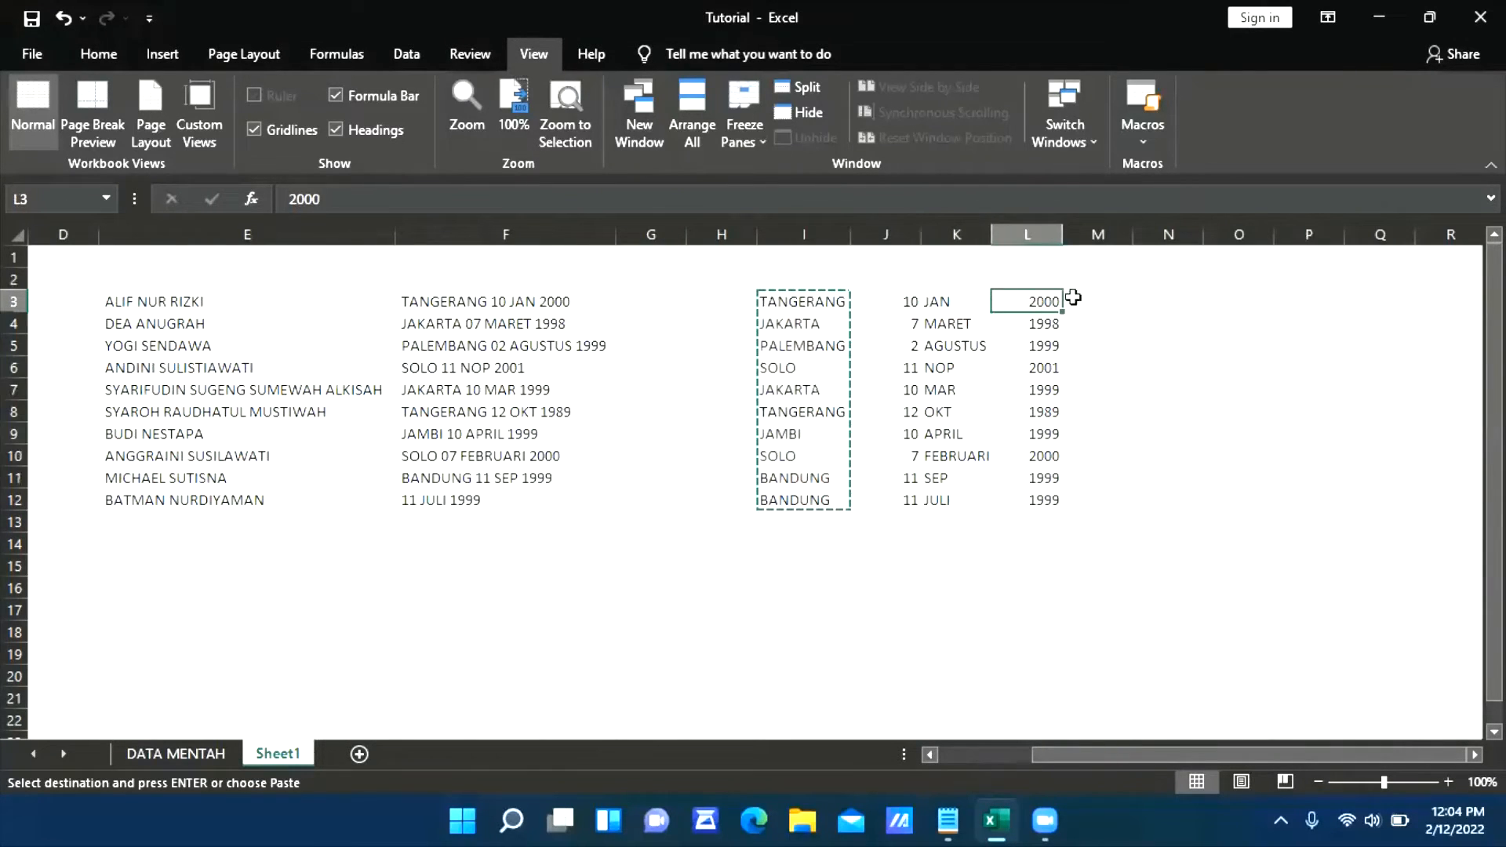
{"action": "left_click", "coordinate": [1122, 303]}
{"action": "left_click", "coordinate": [961, 320]}
{"action": "left_click", "coordinate": [883, 308]}
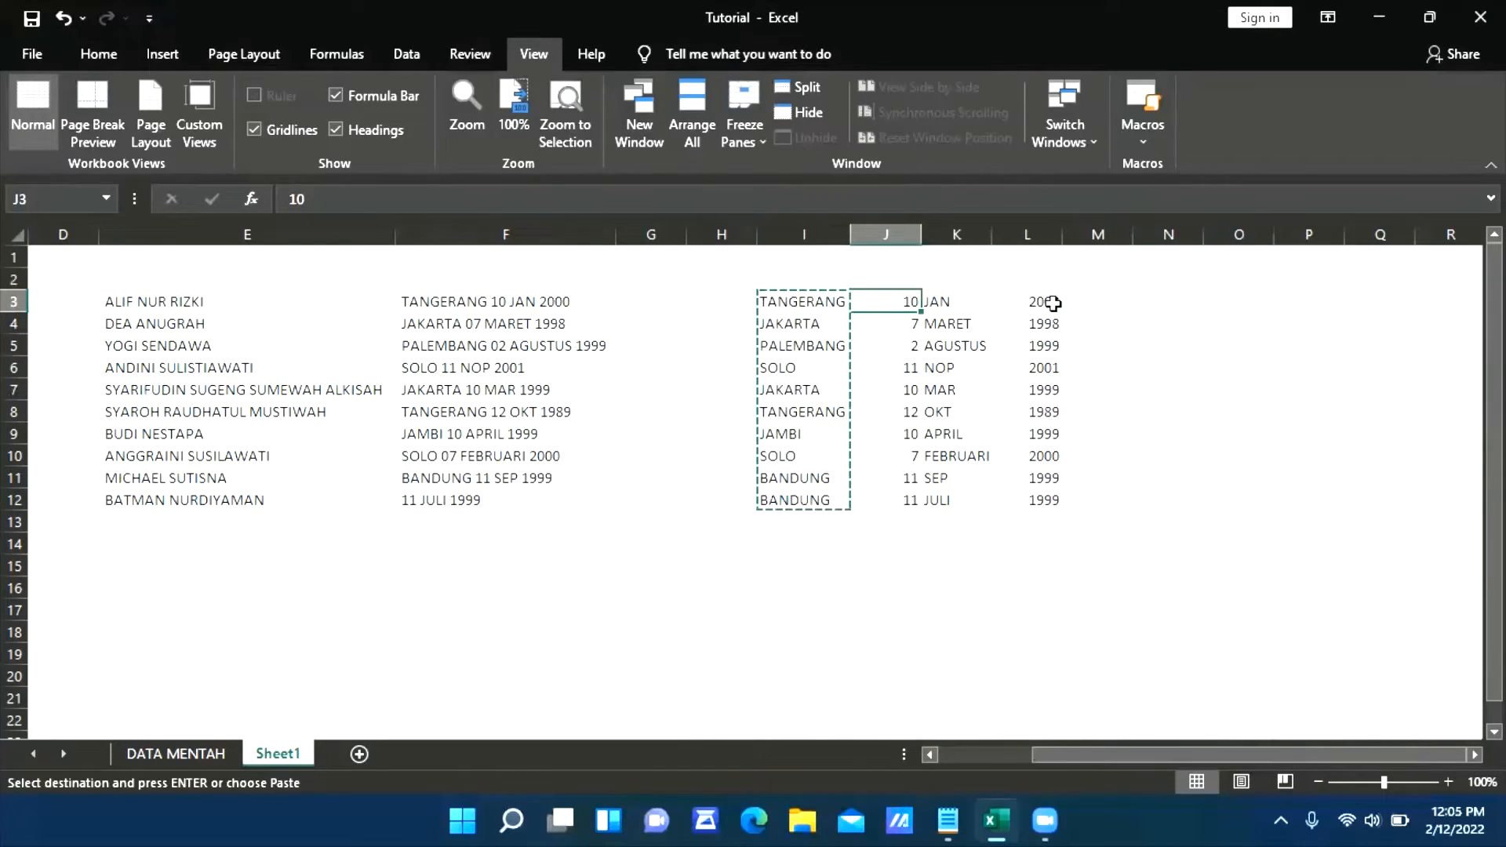
{"action": "key", "text": "Left"}
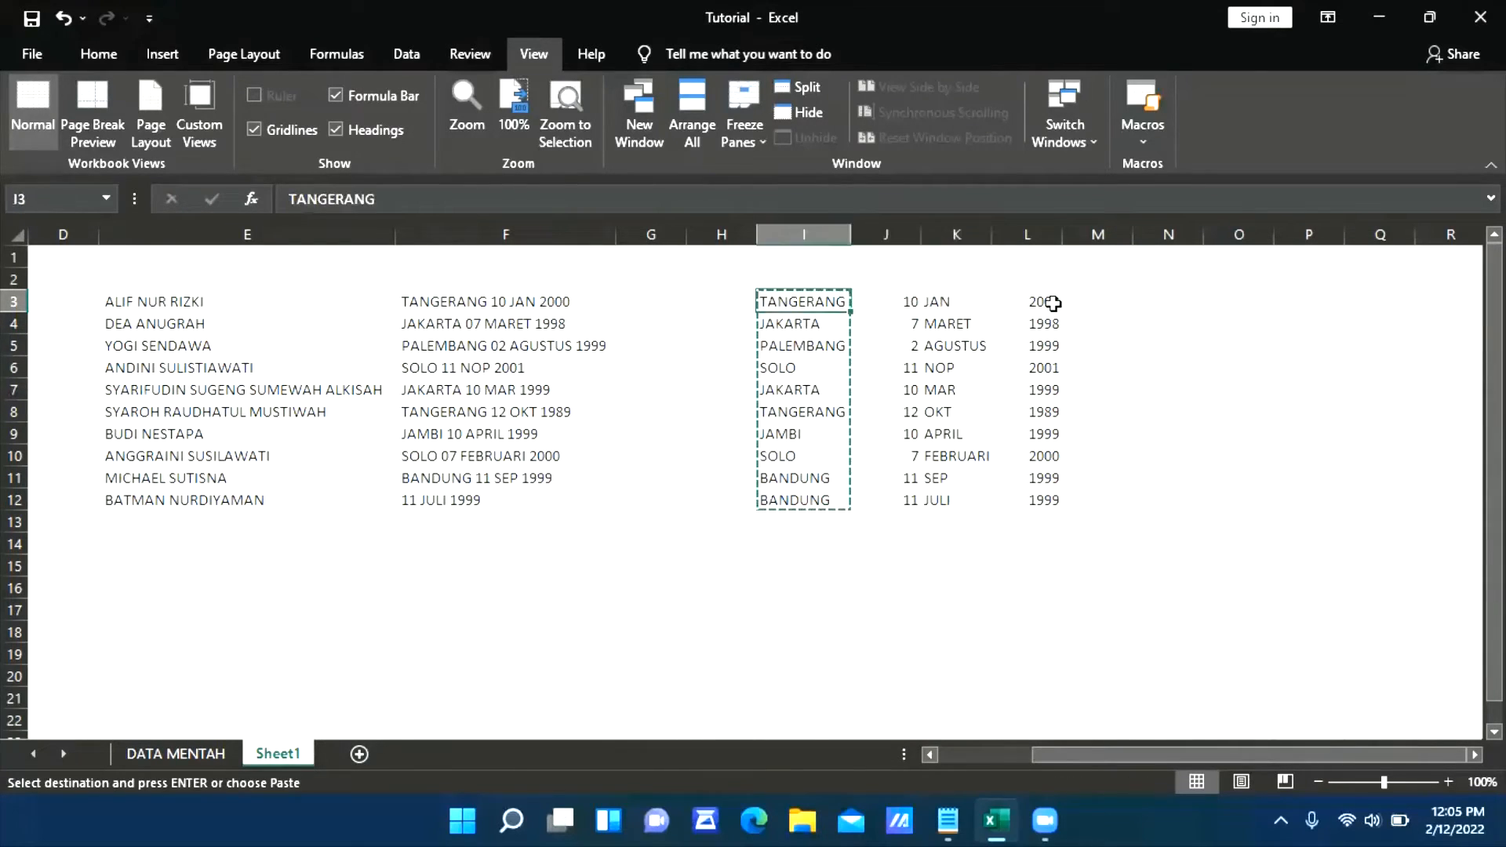
{"action": "key", "text": "Right"}
{"action": "key", "text": "shift+Right"}
{"action": "key", "text": "shift+Right"}
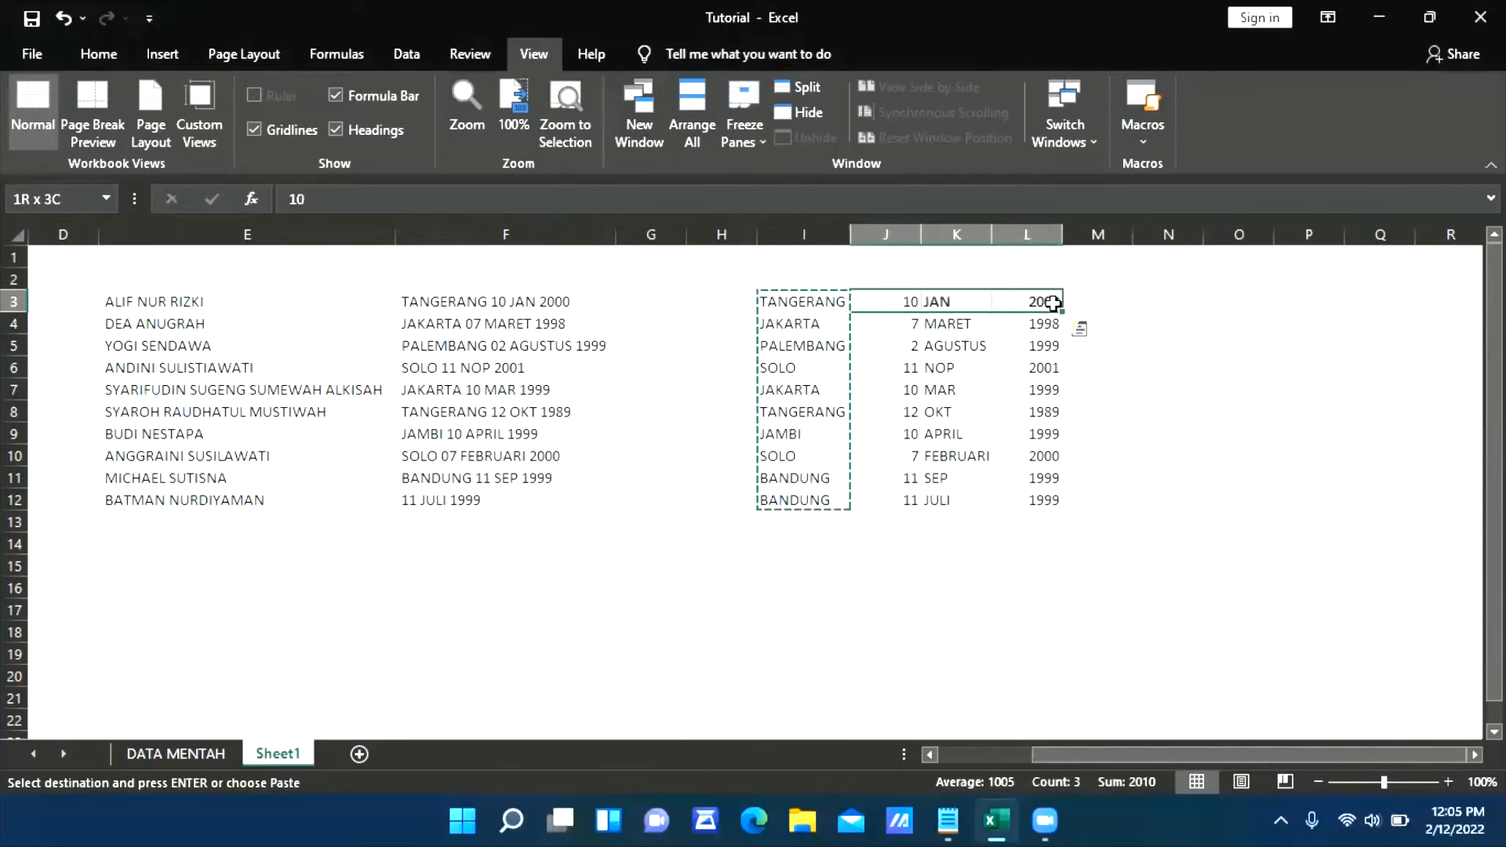
{"action": "key", "text": "ctrl+shift+Down"}
{"action": "key", "text": "ctrl+c"}
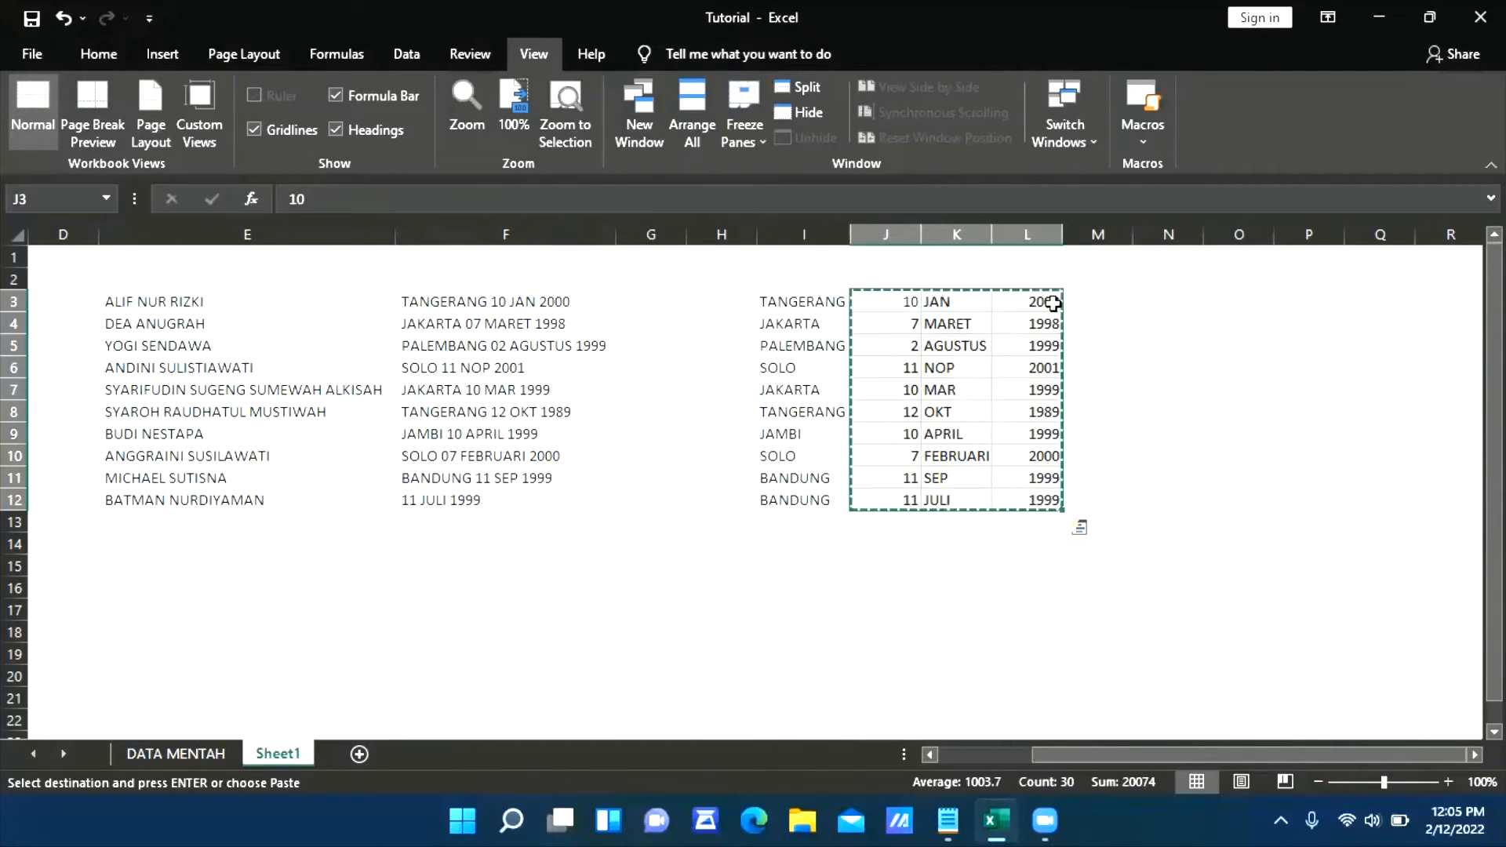
Switch to Notepad and replace its entire text with the copied day, month and year values
{"action": "left_click", "coordinate": [947, 820]}
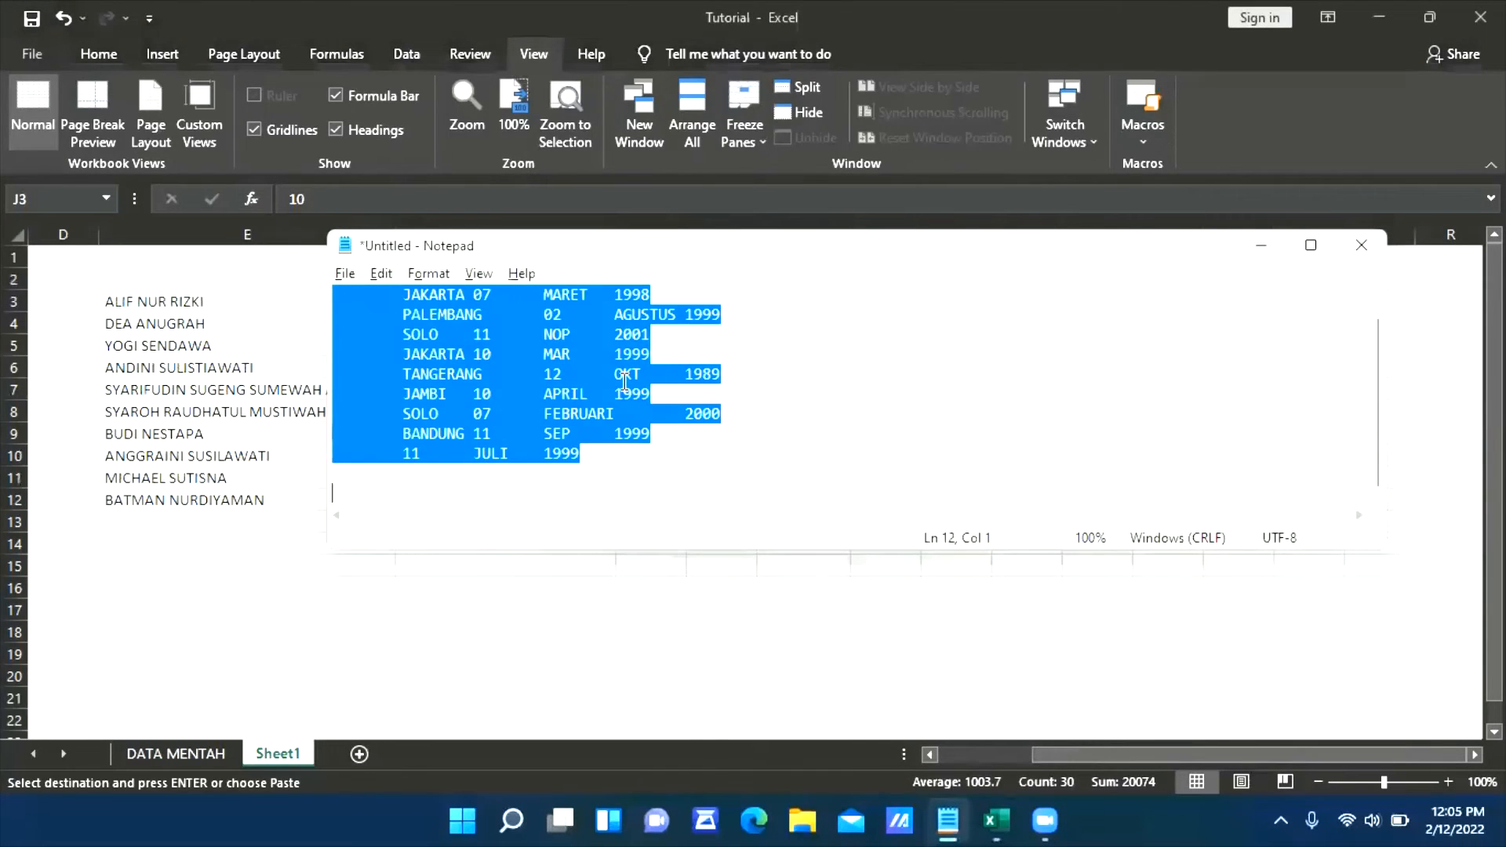
{"action": "key", "text": "Delete"}
{"action": "key", "text": "ctrl+v"}
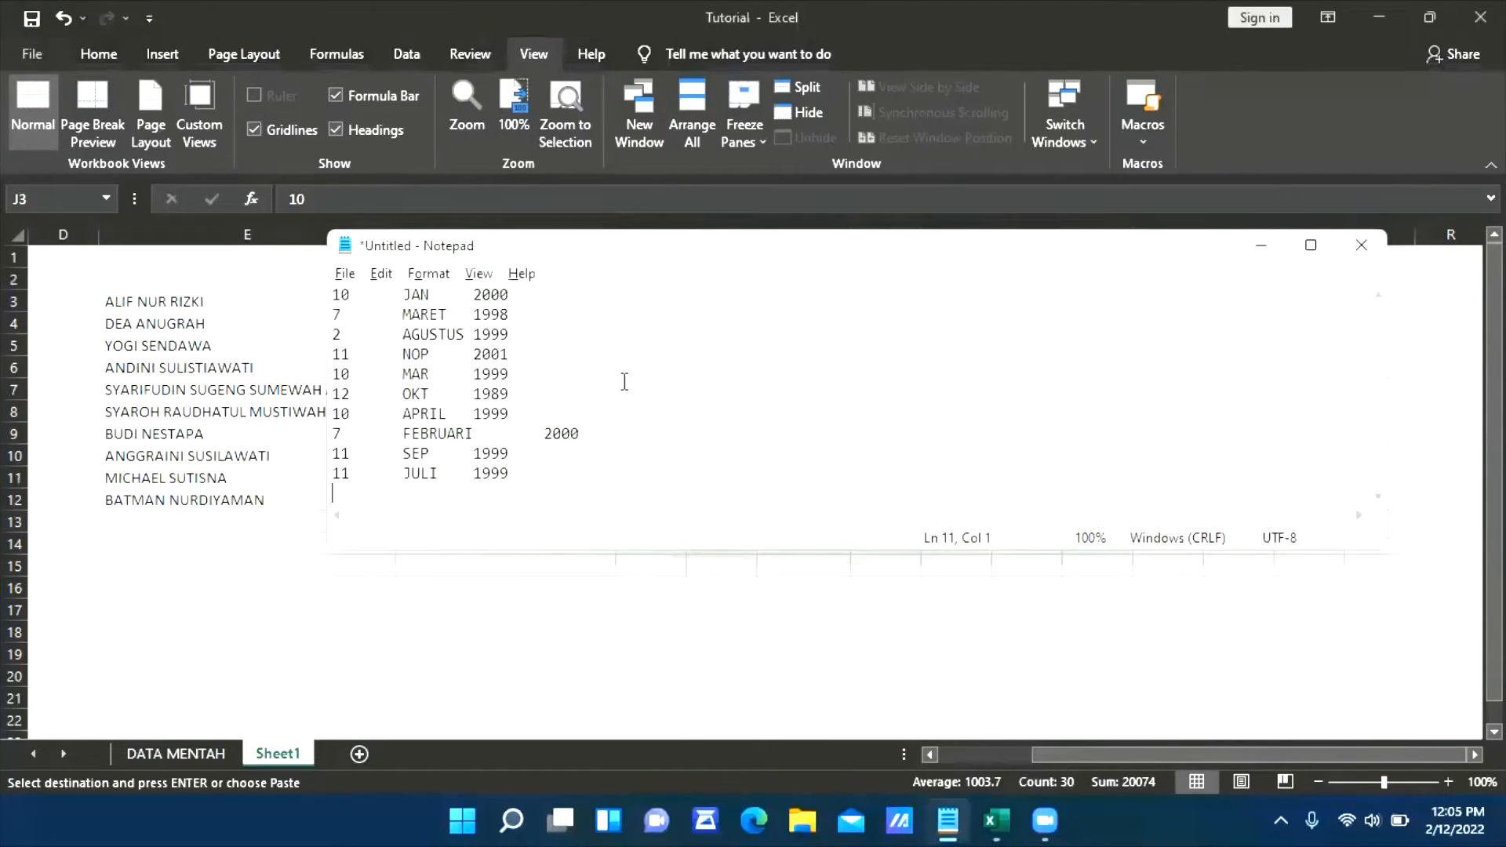
{"action": "left_click", "coordinate": [401, 392]}
{"action": "key", "text": "shift+Right"}
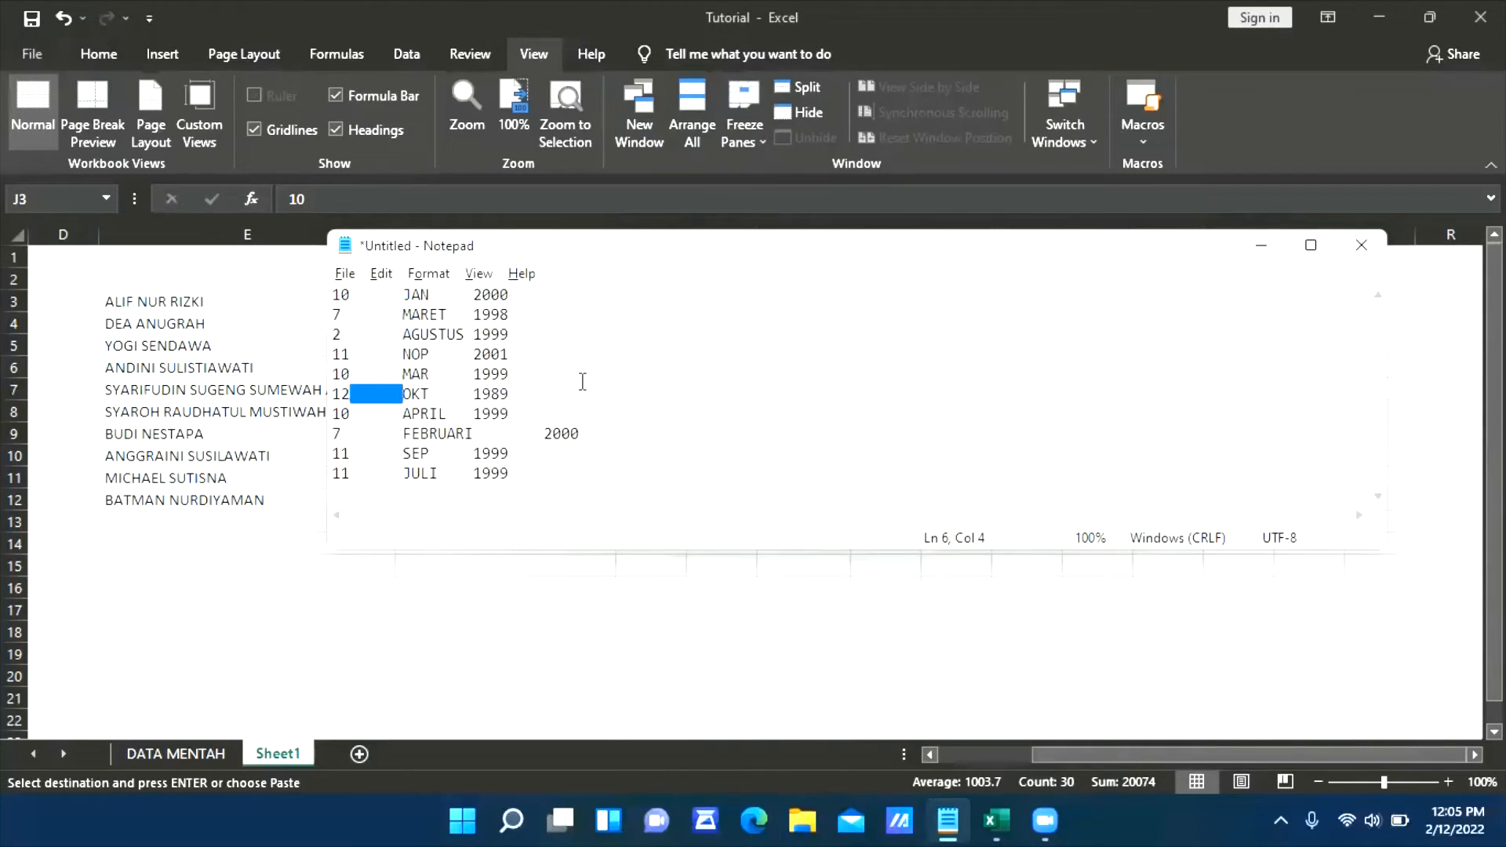
{"action": "key", "text": "ctrl+h"}
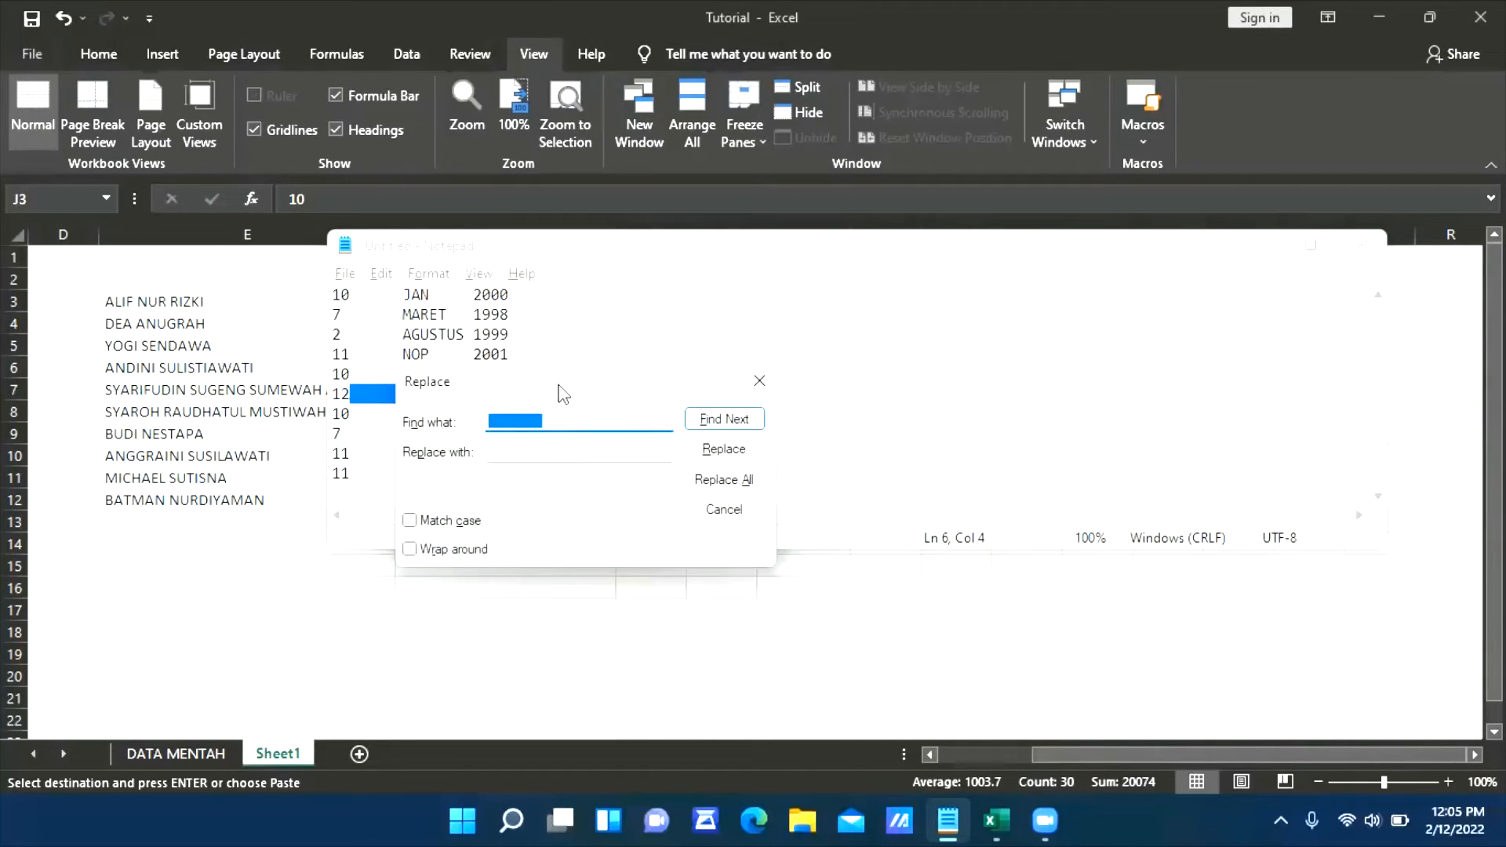
{"action": "left_click_drag", "start_coordinate": [563, 395], "coordinate": [799, 285]}
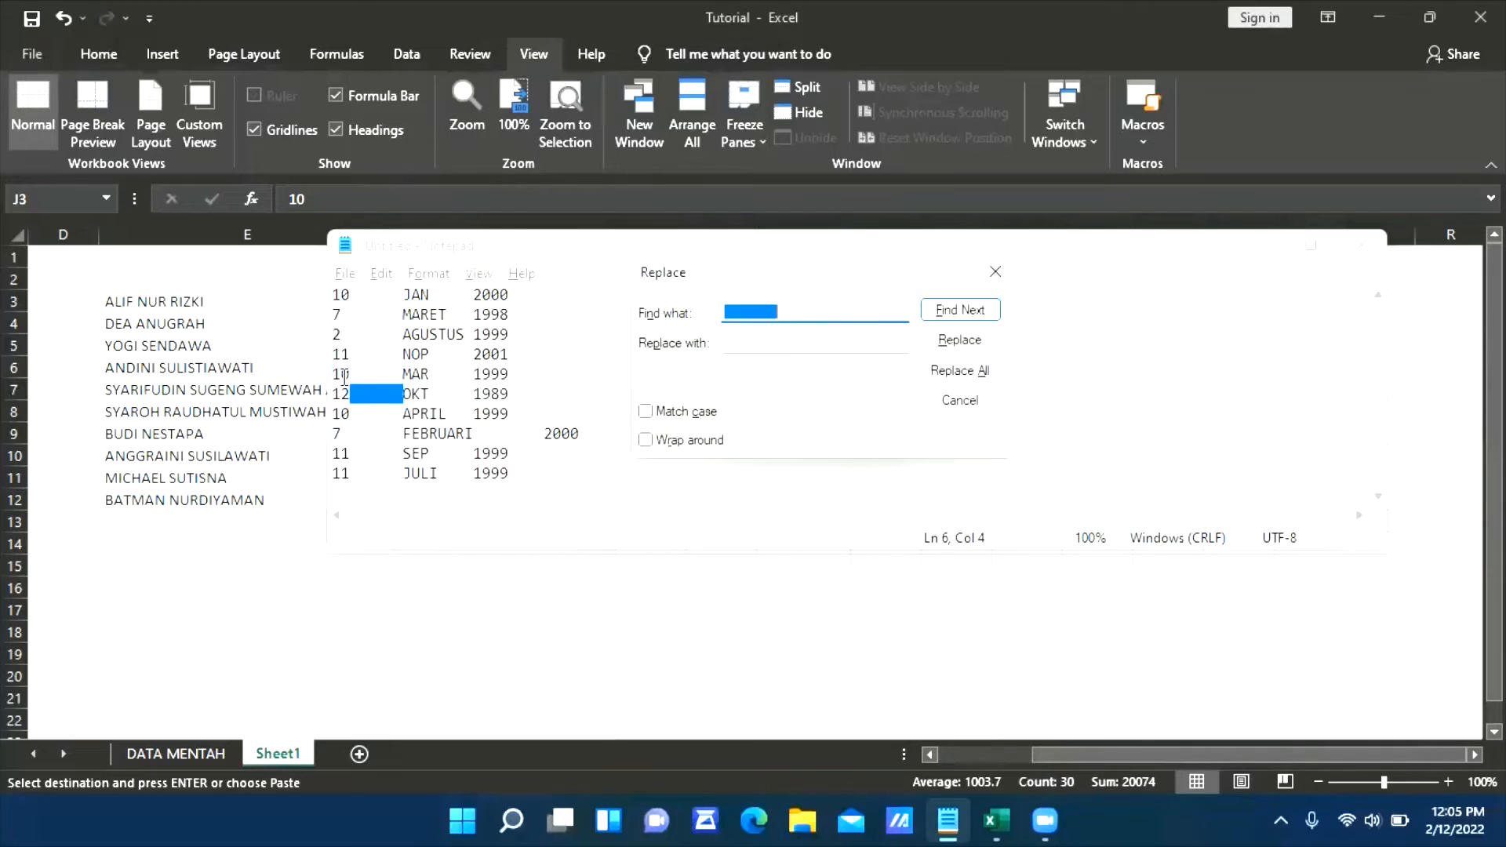
{"action": "left_click", "coordinate": [386, 399]}
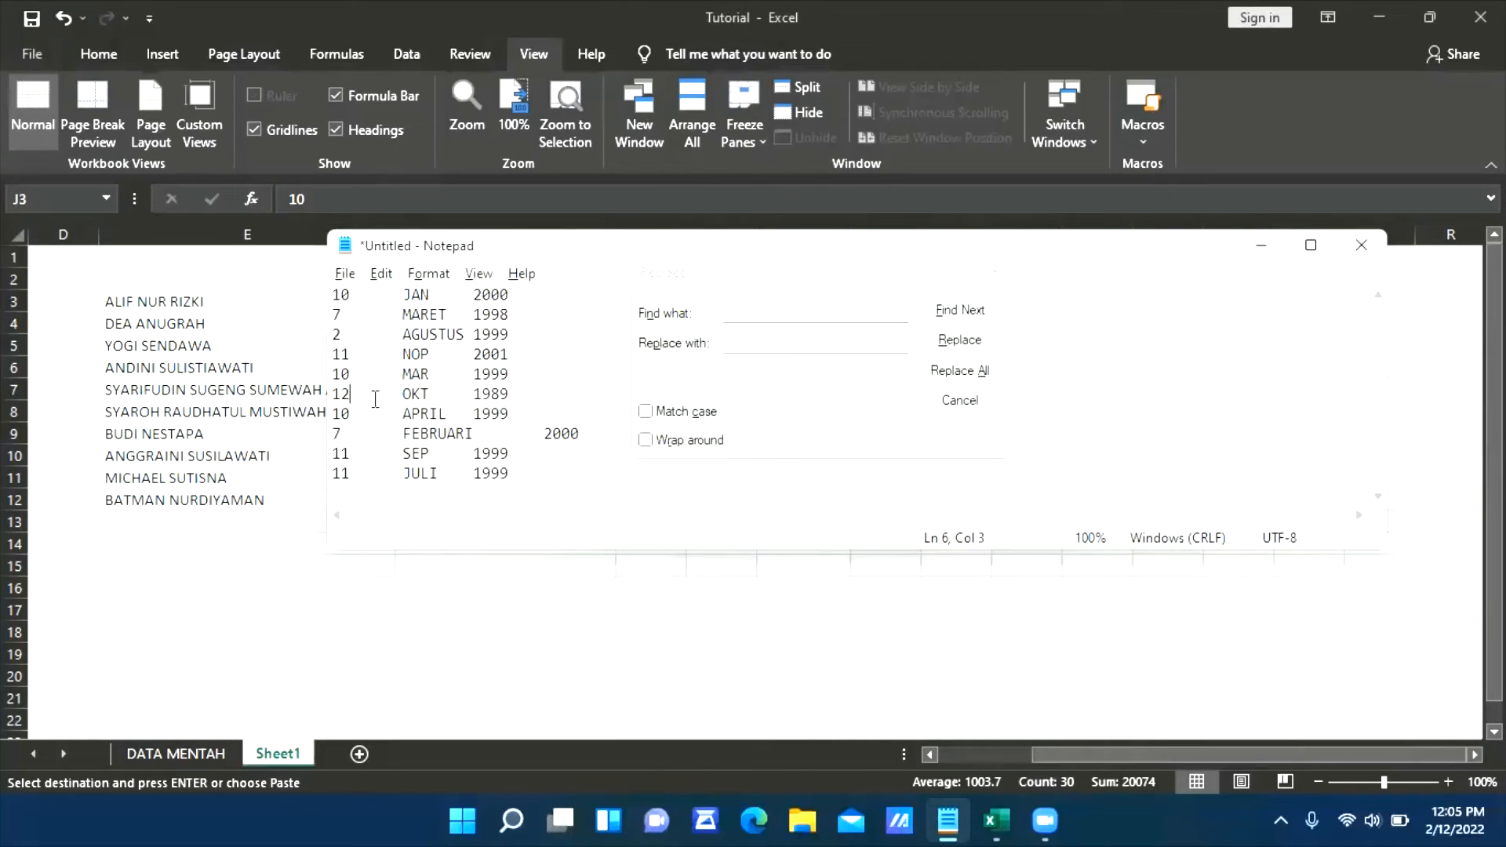
{"action": "left_click", "coordinate": [989, 278]}
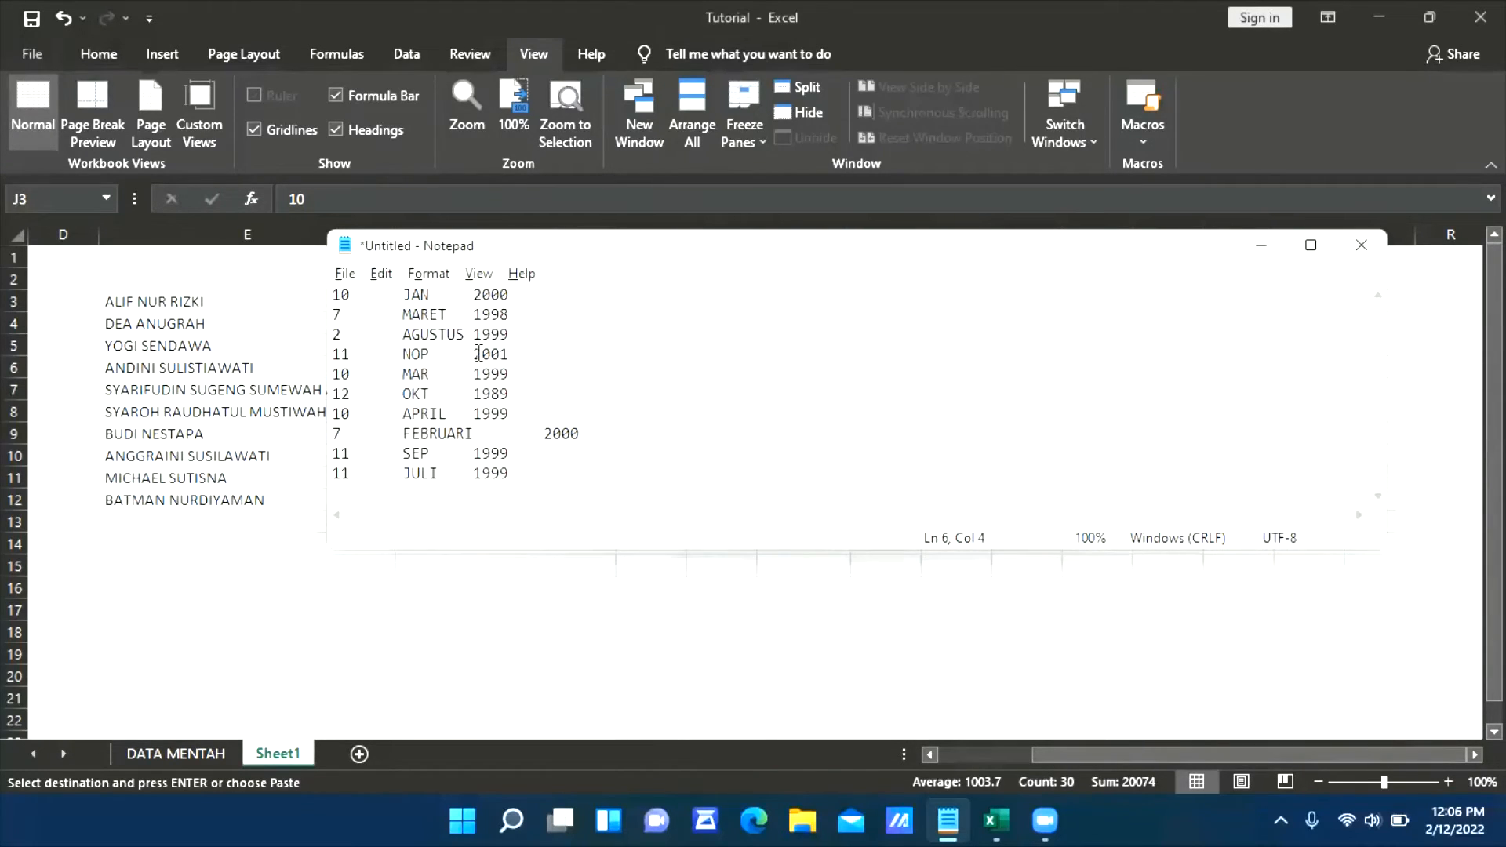
Replace every tab character in the Notepad text with a space and close the Replace dialog
{"action": "left_click", "coordinate": [471, 363]}
{"action": "key", "text": "shift+Left"}
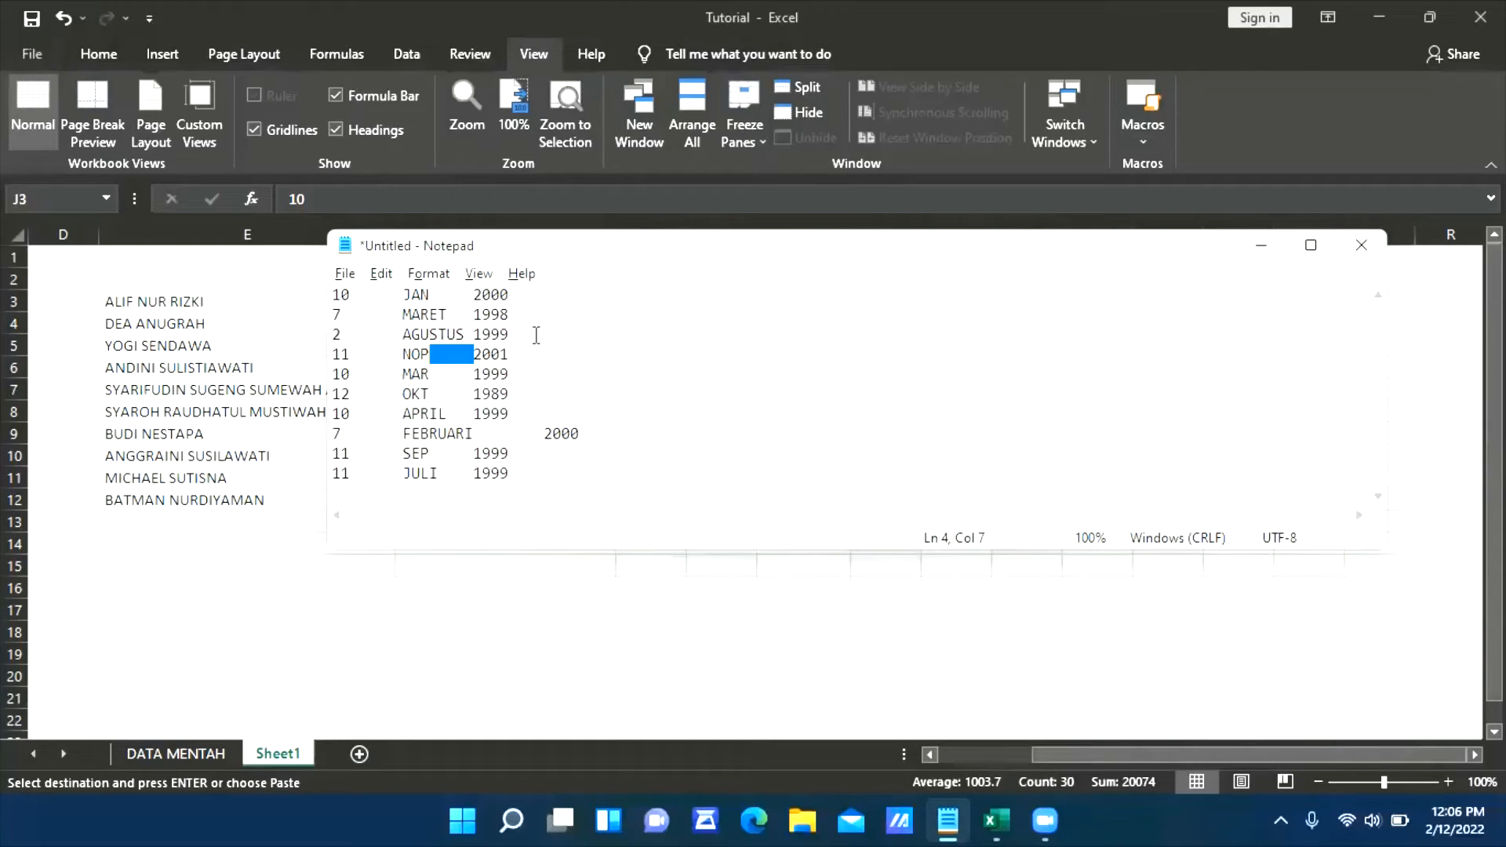
{"action": "key", "text": "ctrl+h"}
{"action": "key", "text": "Tab"}
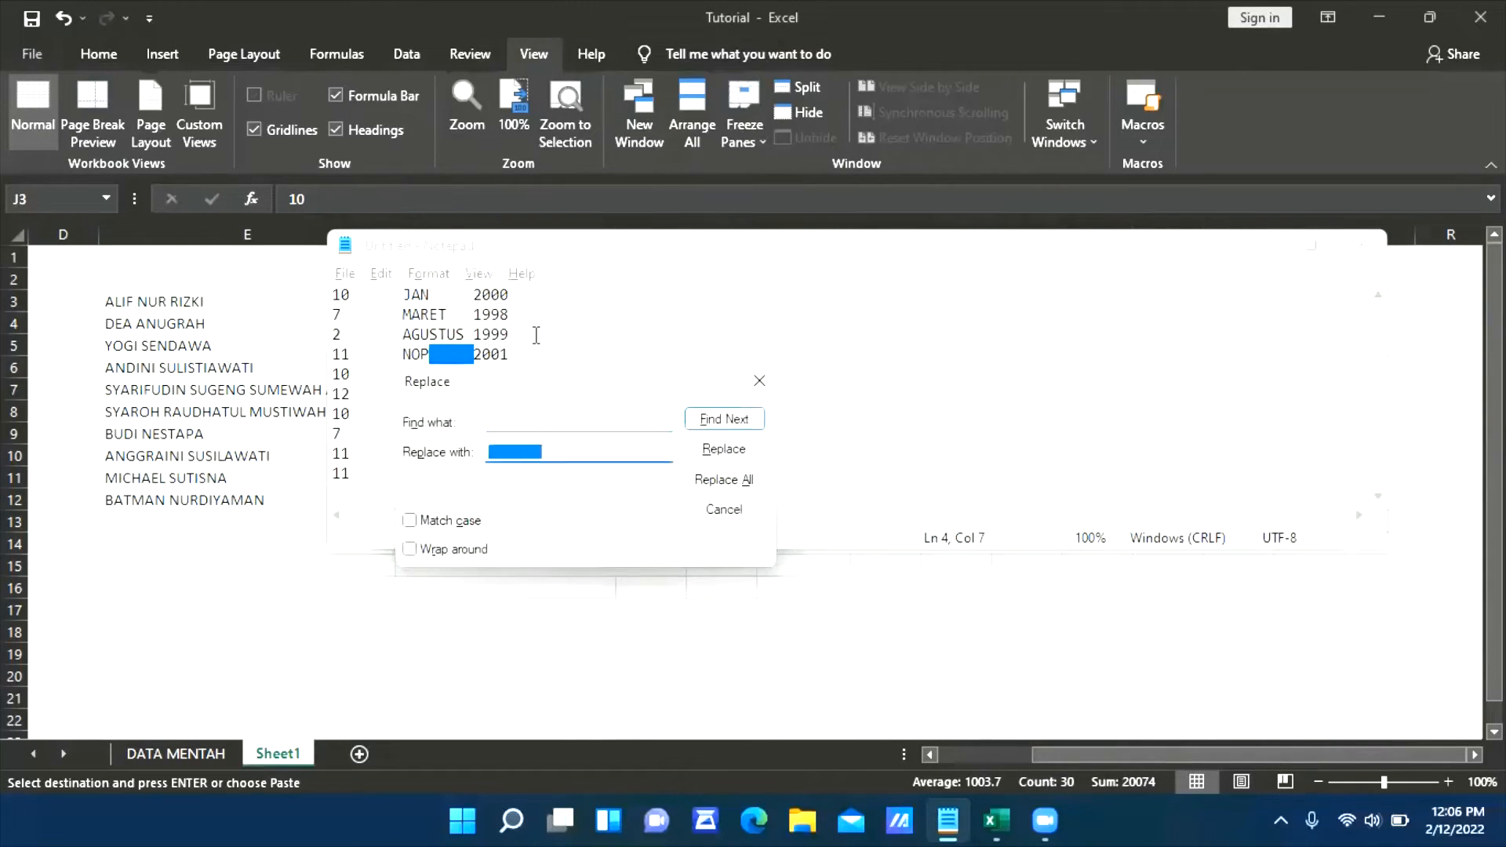
{"action": "key", "text": "shift+Tab"}
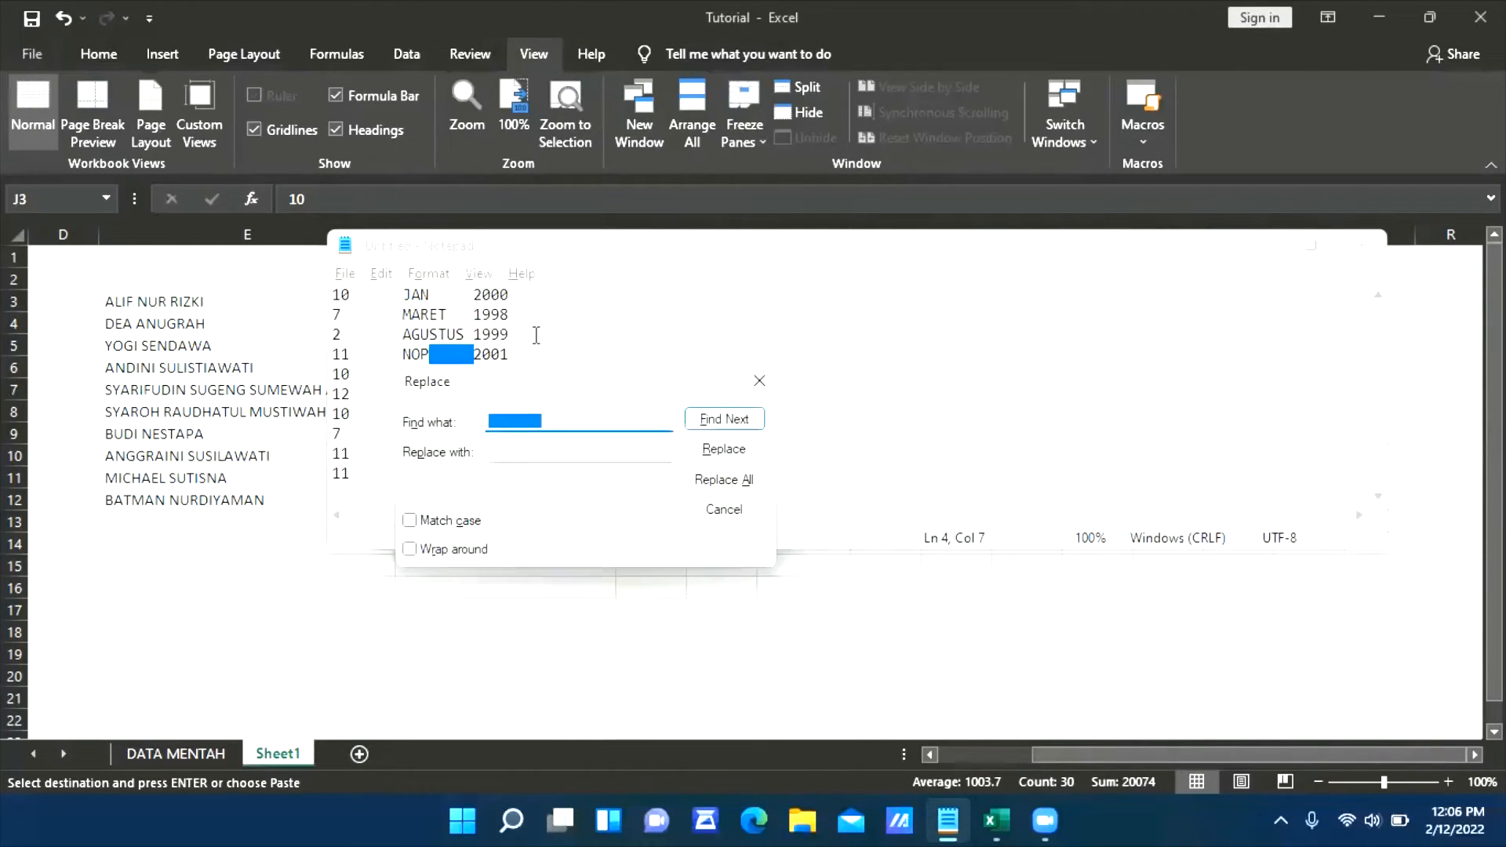
{"action": "key", "text": "Tab"}
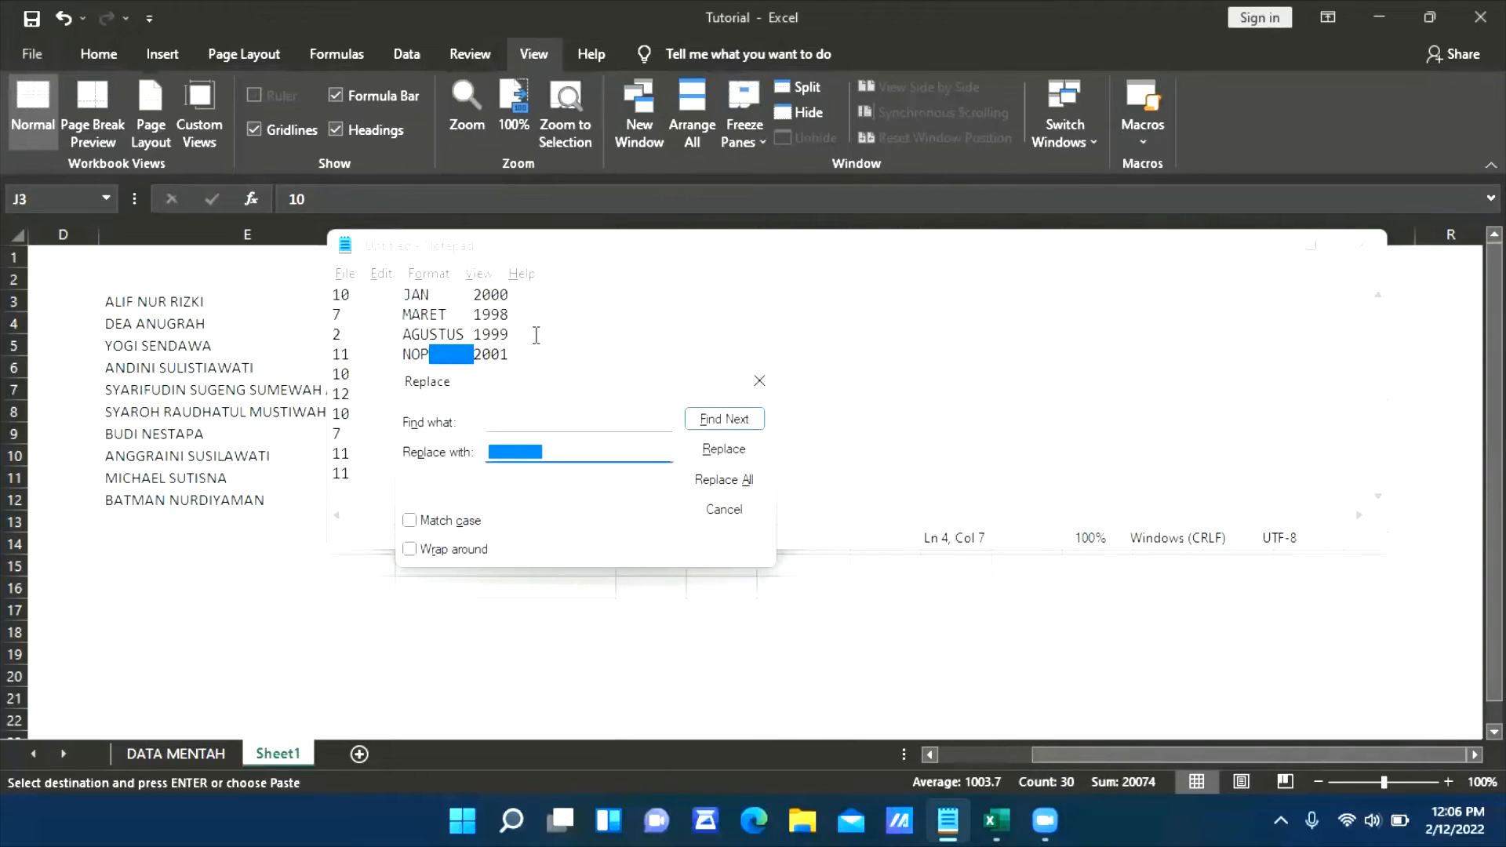
{"action": "key", "text": "BackSpace"}
{"action": "left_click", "coordinate": [723, 480]}
{"action": "left_click", "coordinate": [734, 511]}
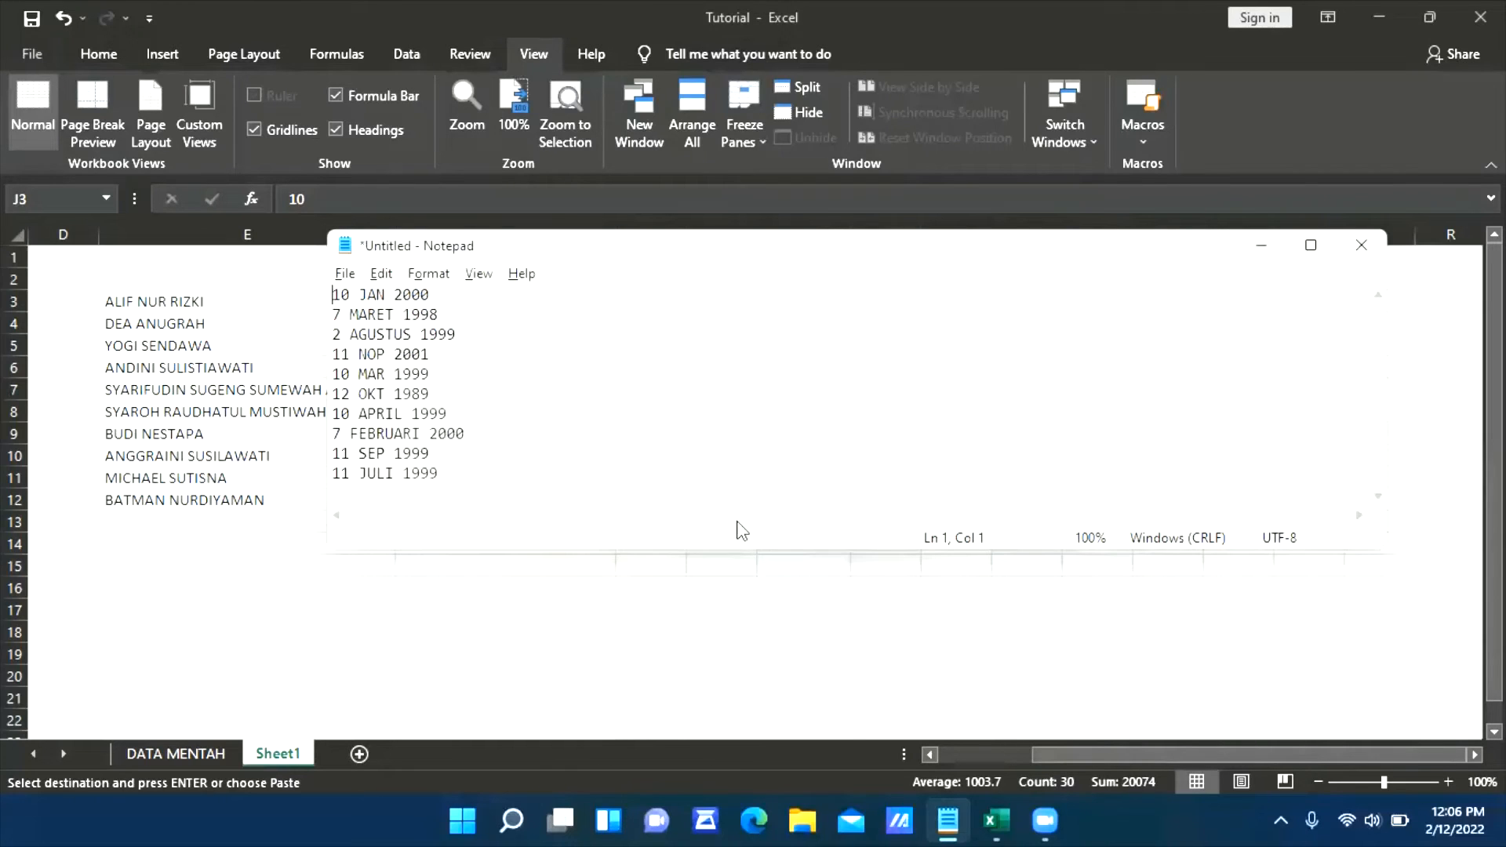
Copy all the Notepad dates, paste them into Sheet1 of the Excel workbook starting at N3, and fit column N's width
{"action": "key", "text": "ctrl+a"}
{"action": "key", "text": "ctrl+c"}
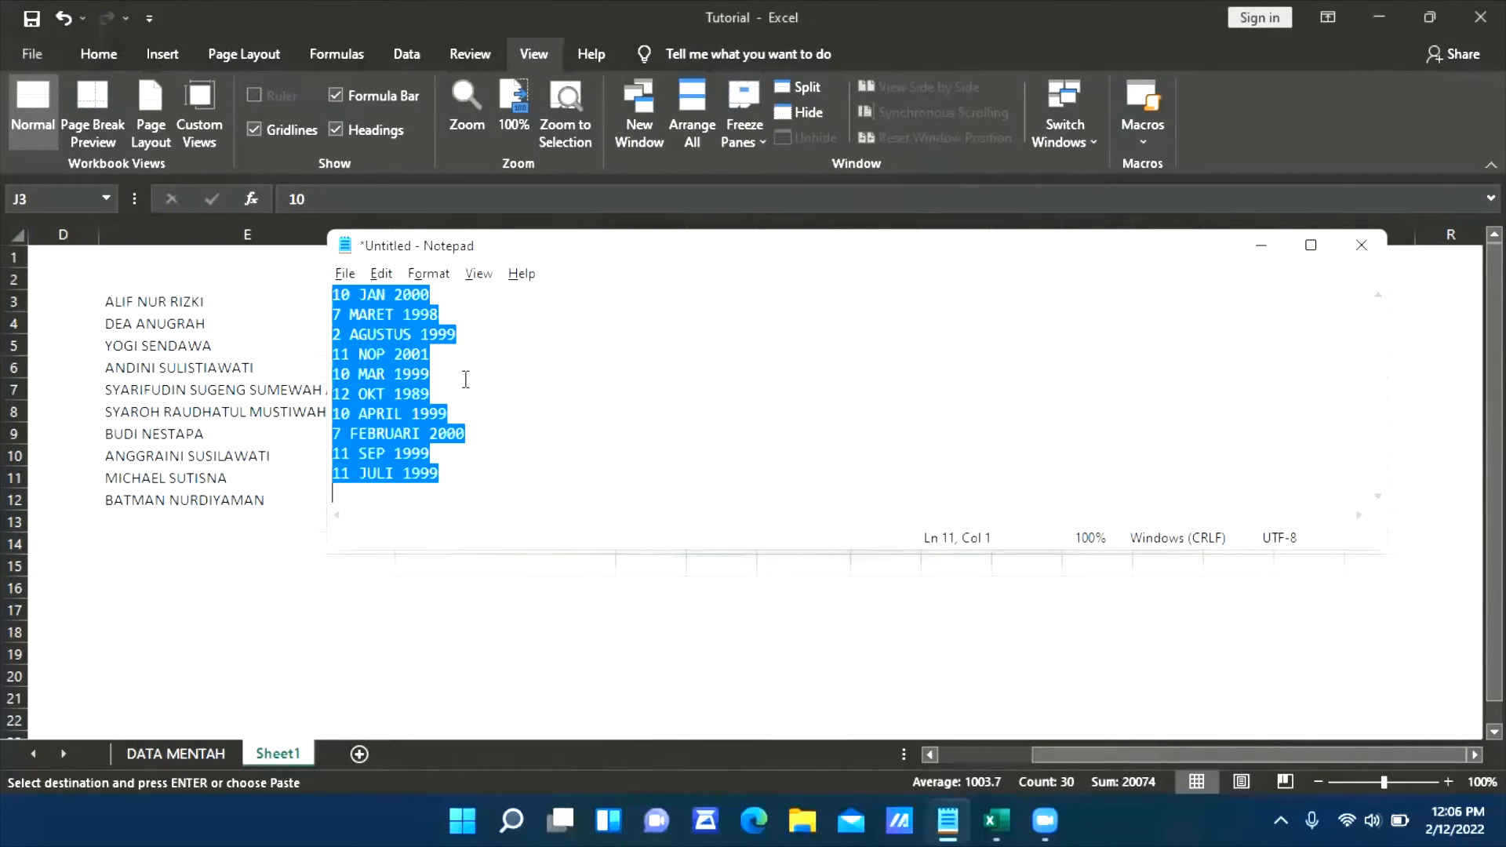
{"action": "key", "text": "alt+Tab"}
{"action": "key", "text": "ctrl+v"}
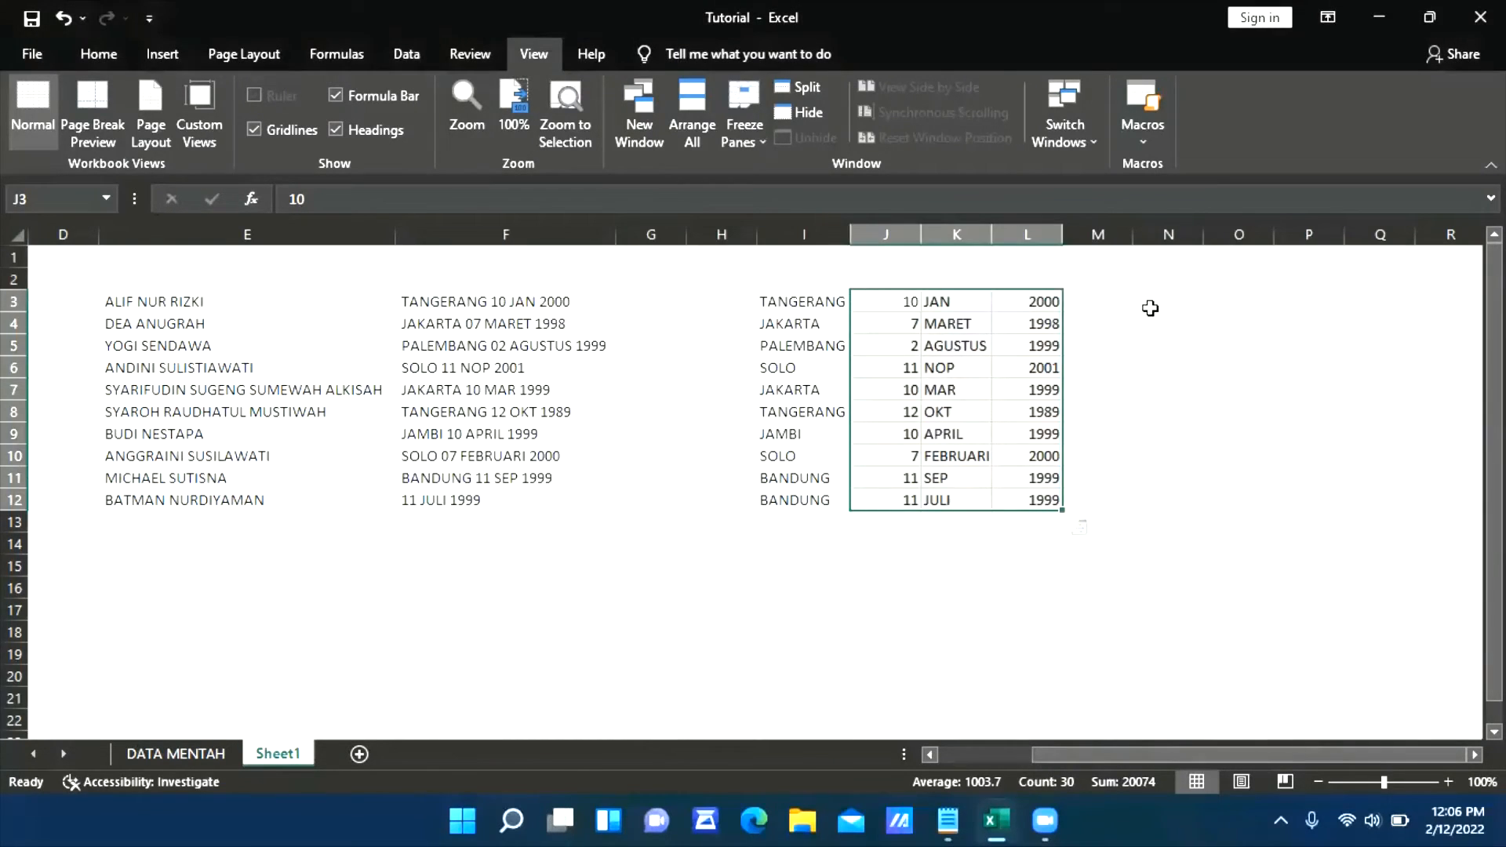
{"action": "left_click", "coordinate": [1159, 305]}
{"action": "key", "text": "ctrl+v"}
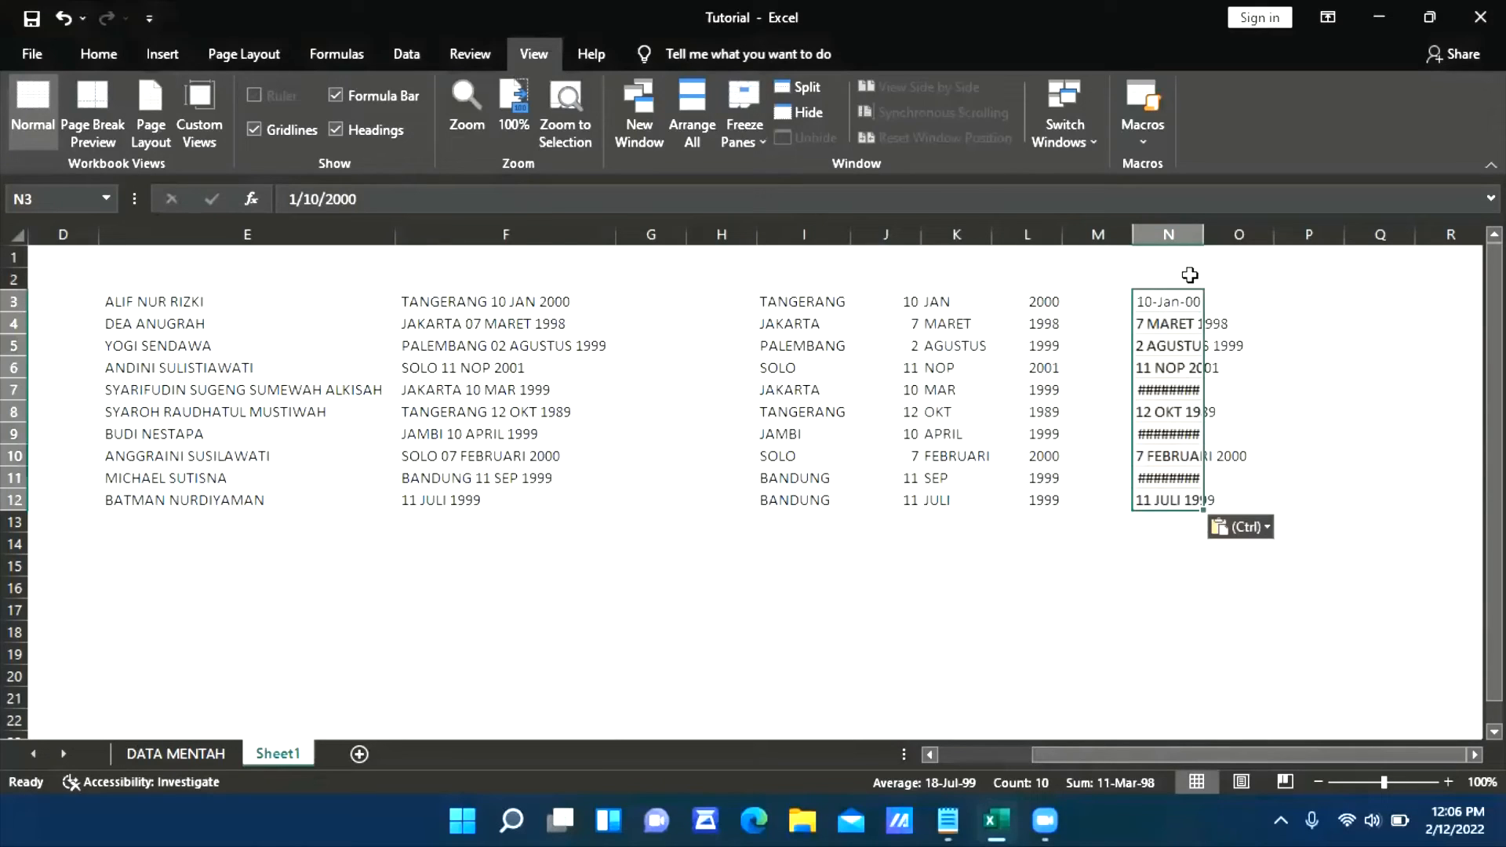
{"action": "double_click", "coordinate": [1204, 235]}
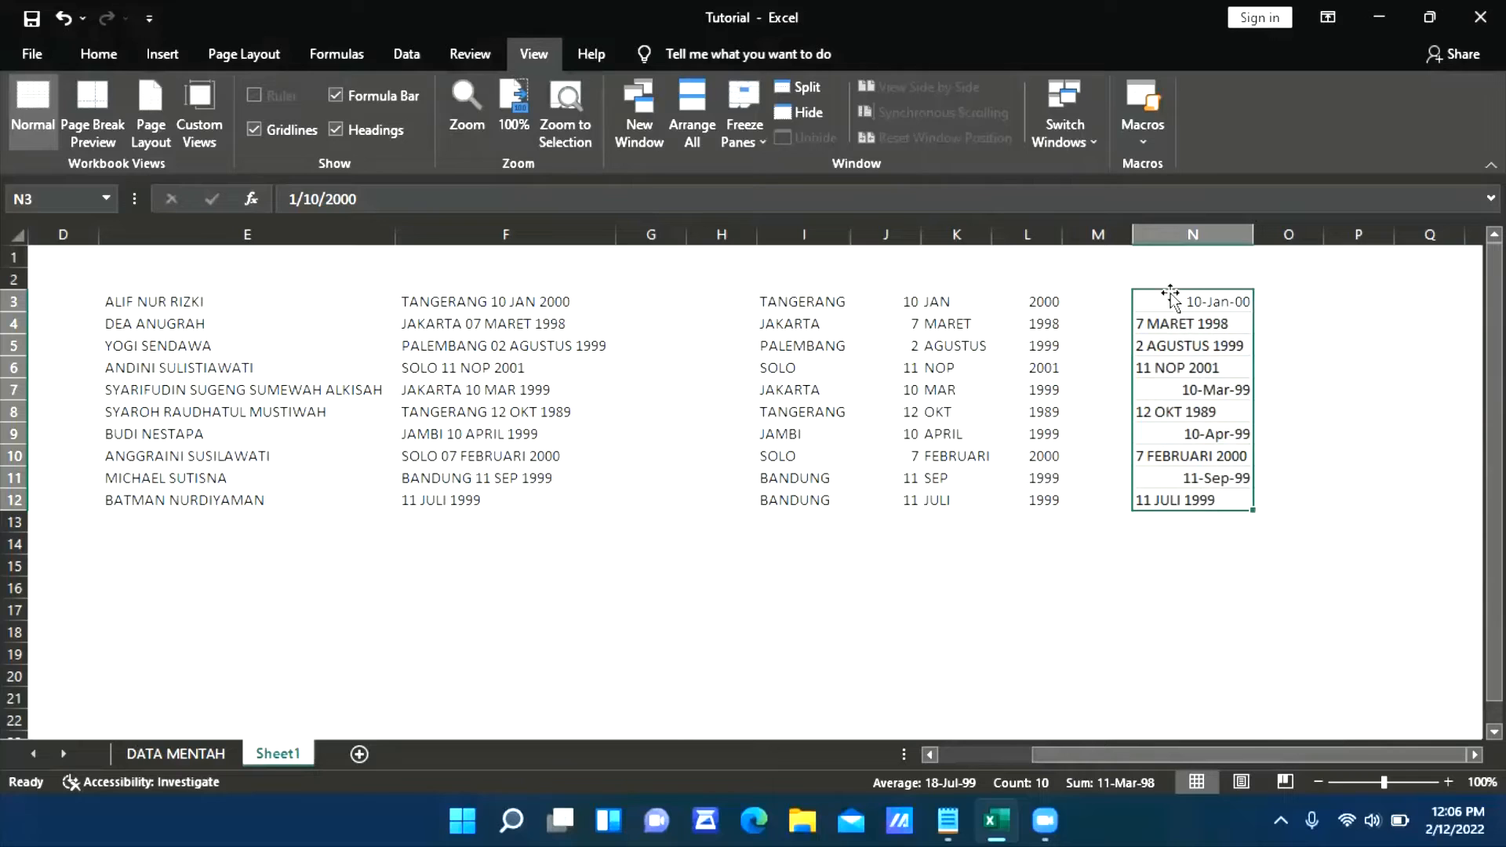
Examine the pasted dates in N3:N12 to compare which entries are real dates and which are text with Indonesian month names
{"action": "left_click", "coordinate": [1180, 347]}
{"action": "left_click", "coordinate": [1204, 433]}
{"action": "left_click", "coordinate": [1218, 300]}
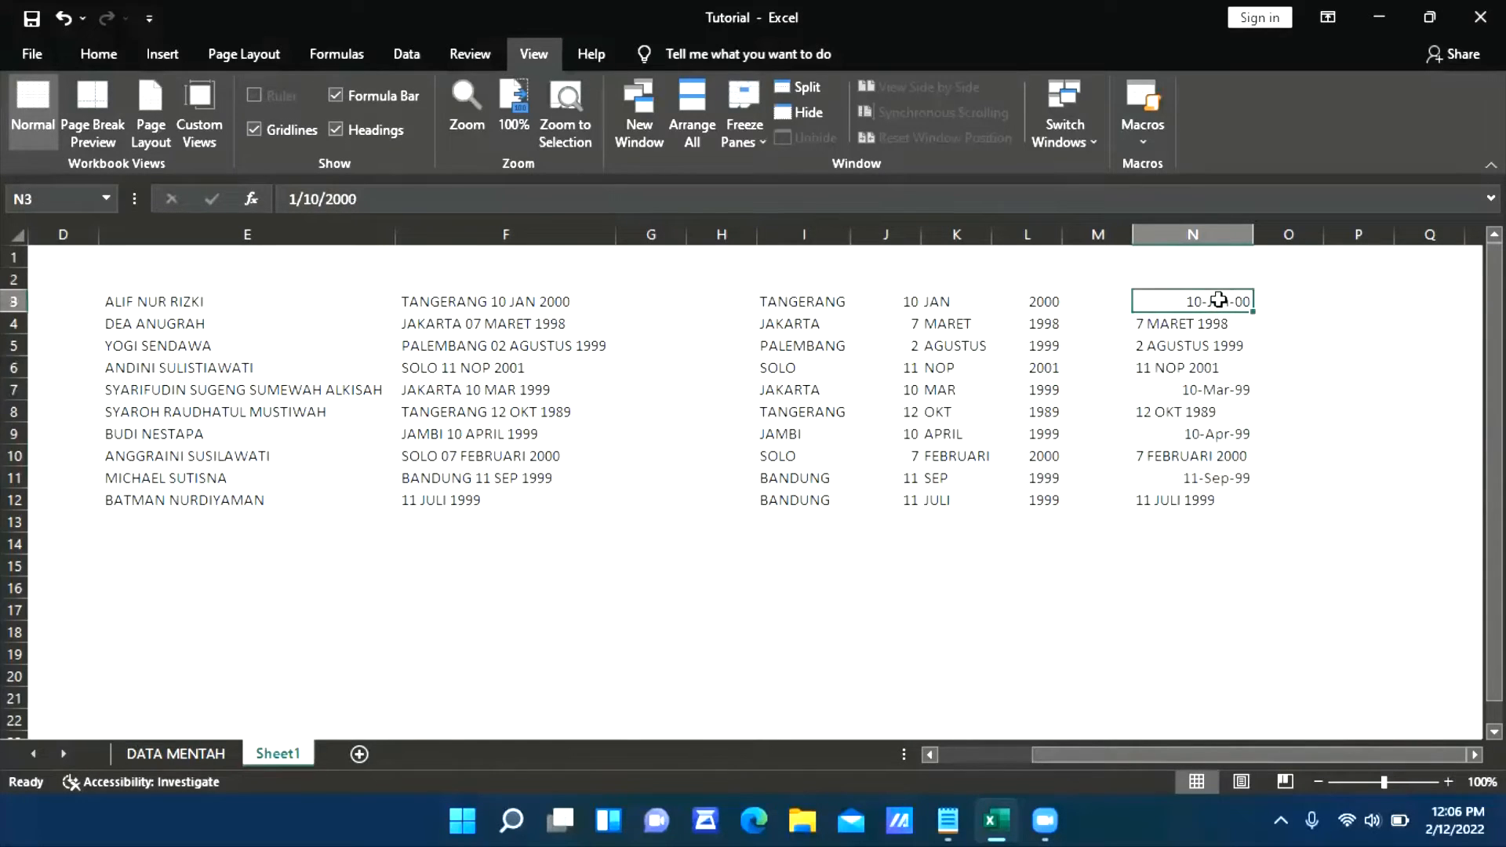
{"action": "left_click", "coordinate": [1194, 325]}
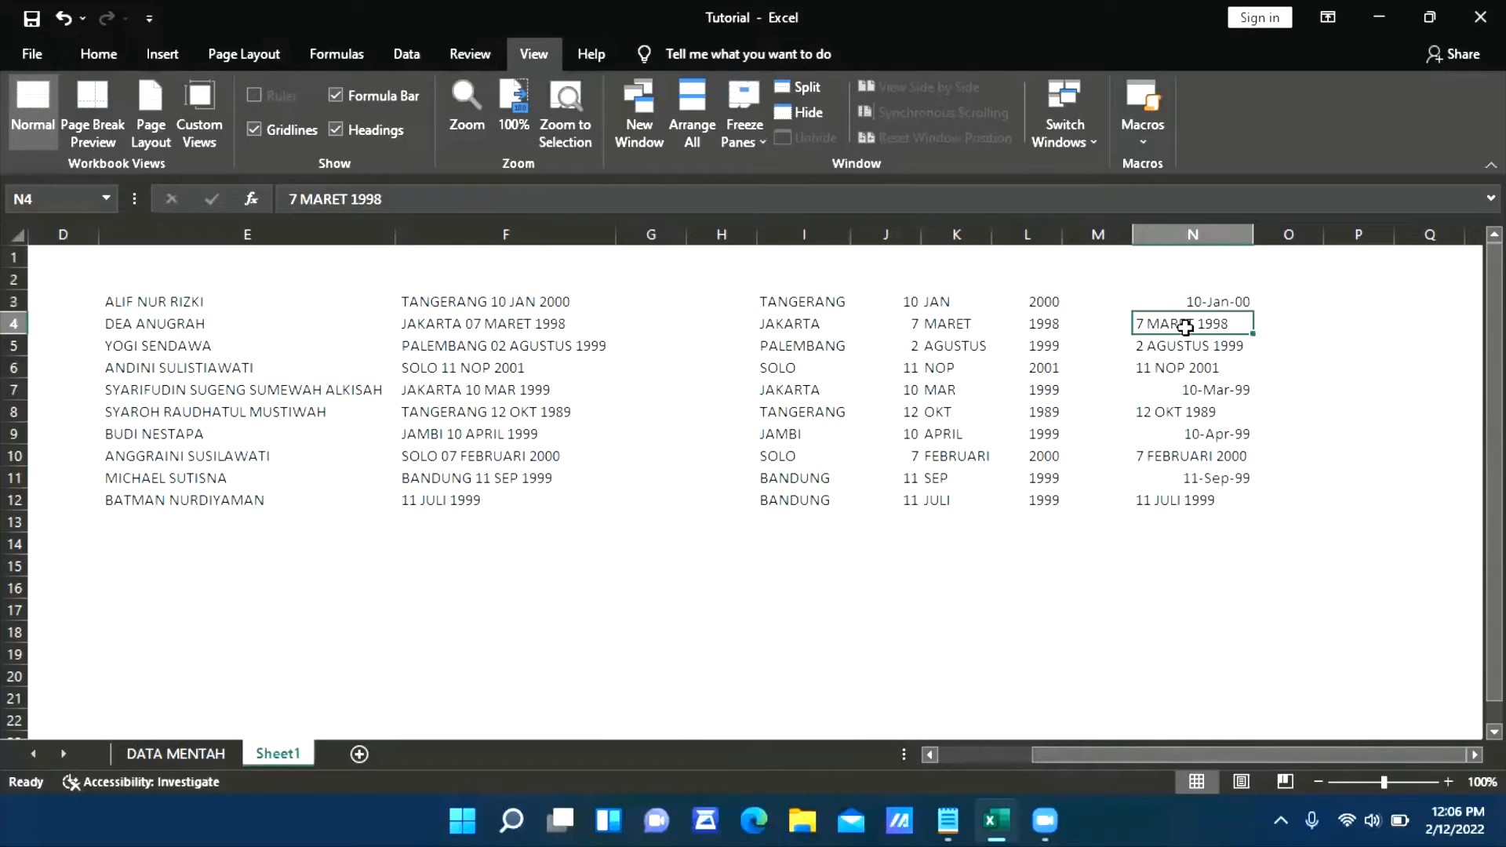
{"action": "left_click", "coordinate": [1181, 348]}
{"action": "left_click", "coordinate": [1182, 301]}
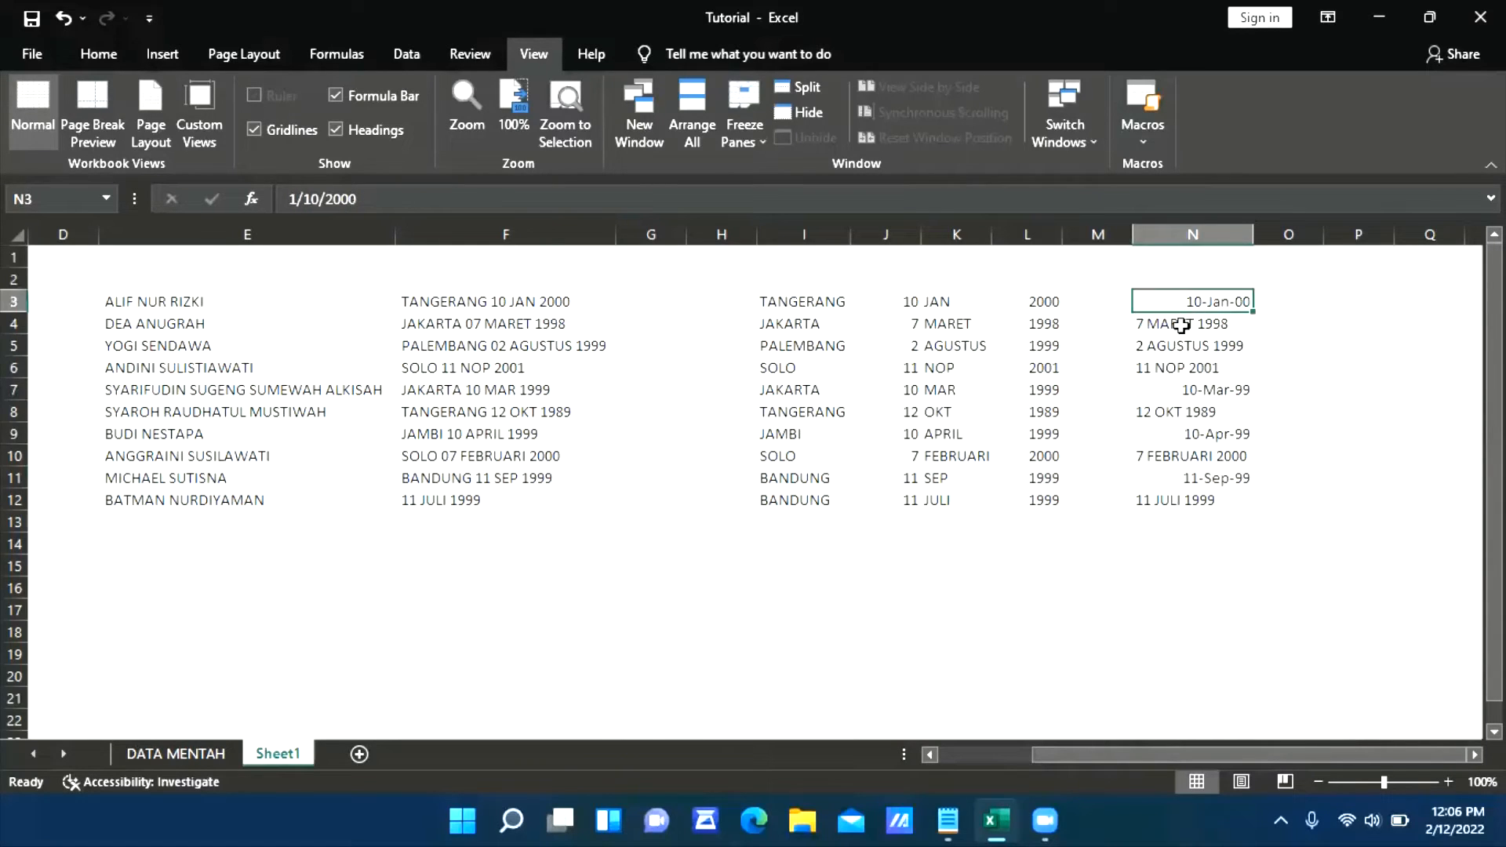
{"action": "left_click", "coordinate": [1180, 324]}
{"action": "left_click", "coordinate": [1182, 346]}
{"action": "left_click", "coordinate": [1178, 390]}
{"action": "left_click", "coordinate": [1179, 430]}
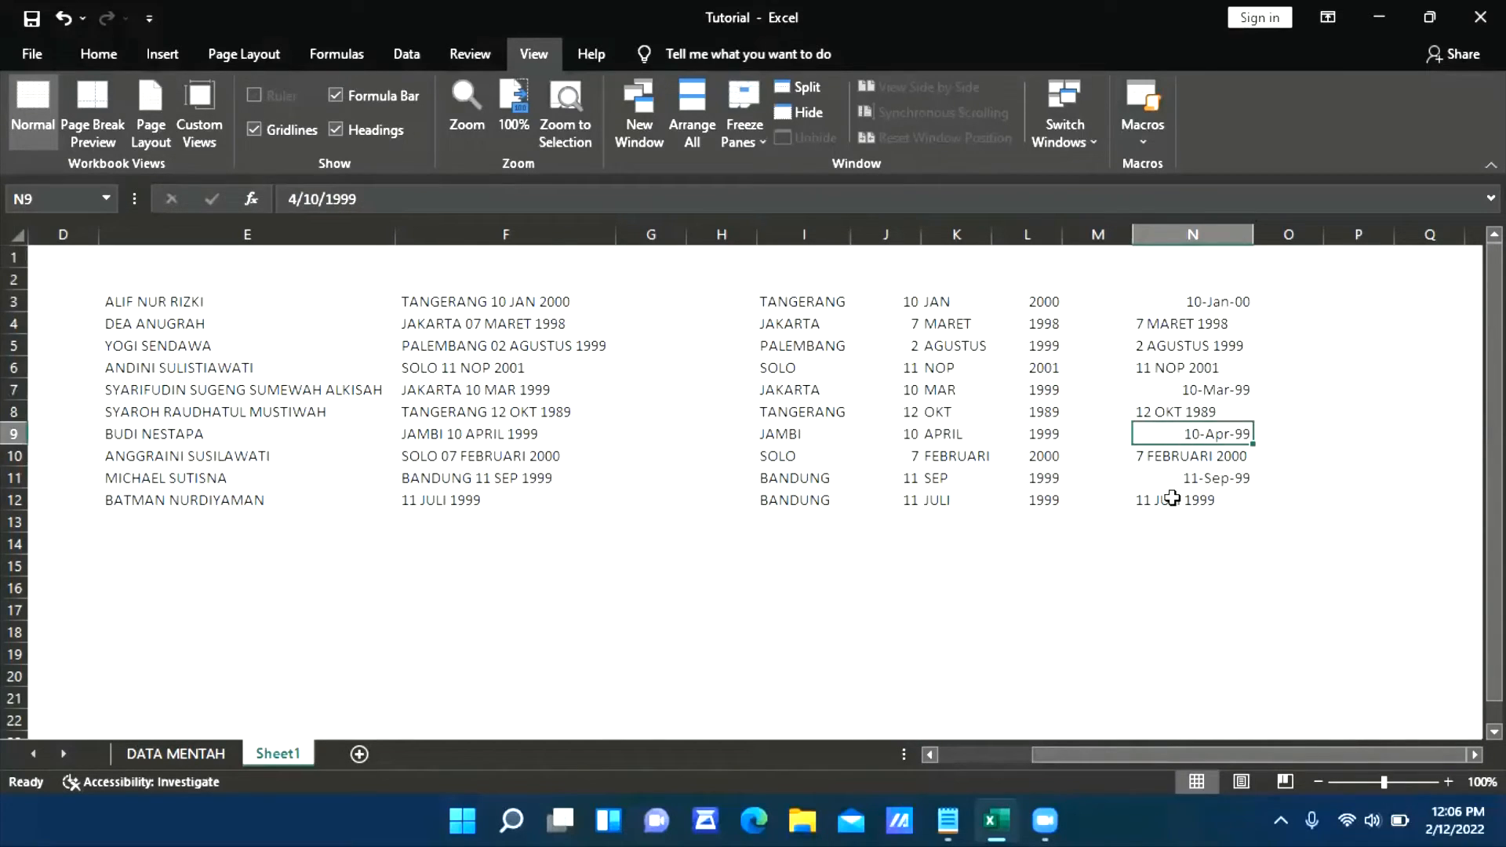
{"action": "left_click", "coordinate": [1168, 364]}
{"action": "left_click", "coordinate": [1168, 342]}
{"action": "left_click", "coordinate": [1167, 321]}
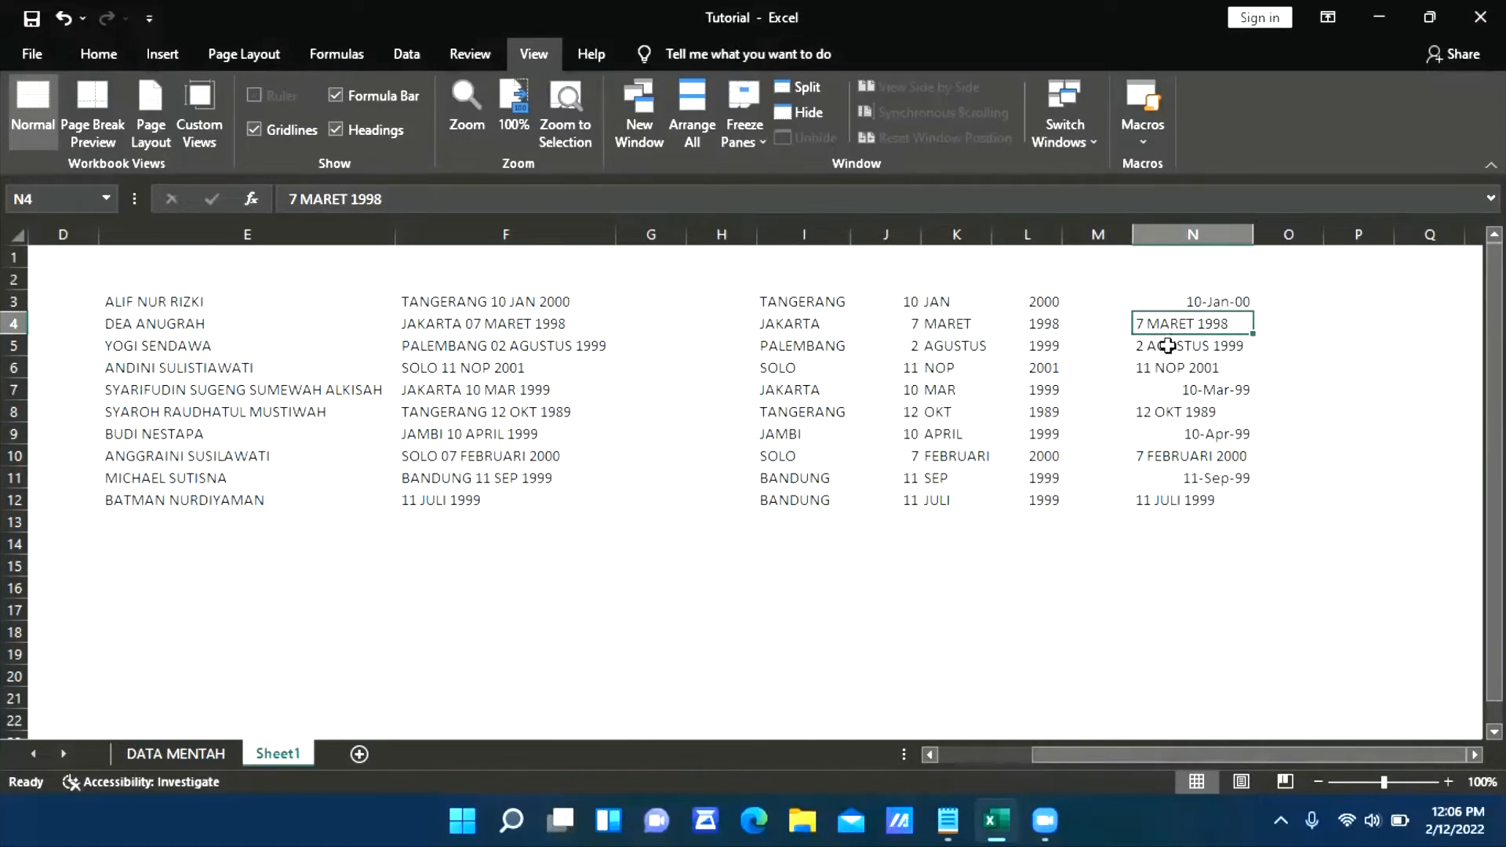
{"action": "left_click", "coordinate": [1168, 342]}
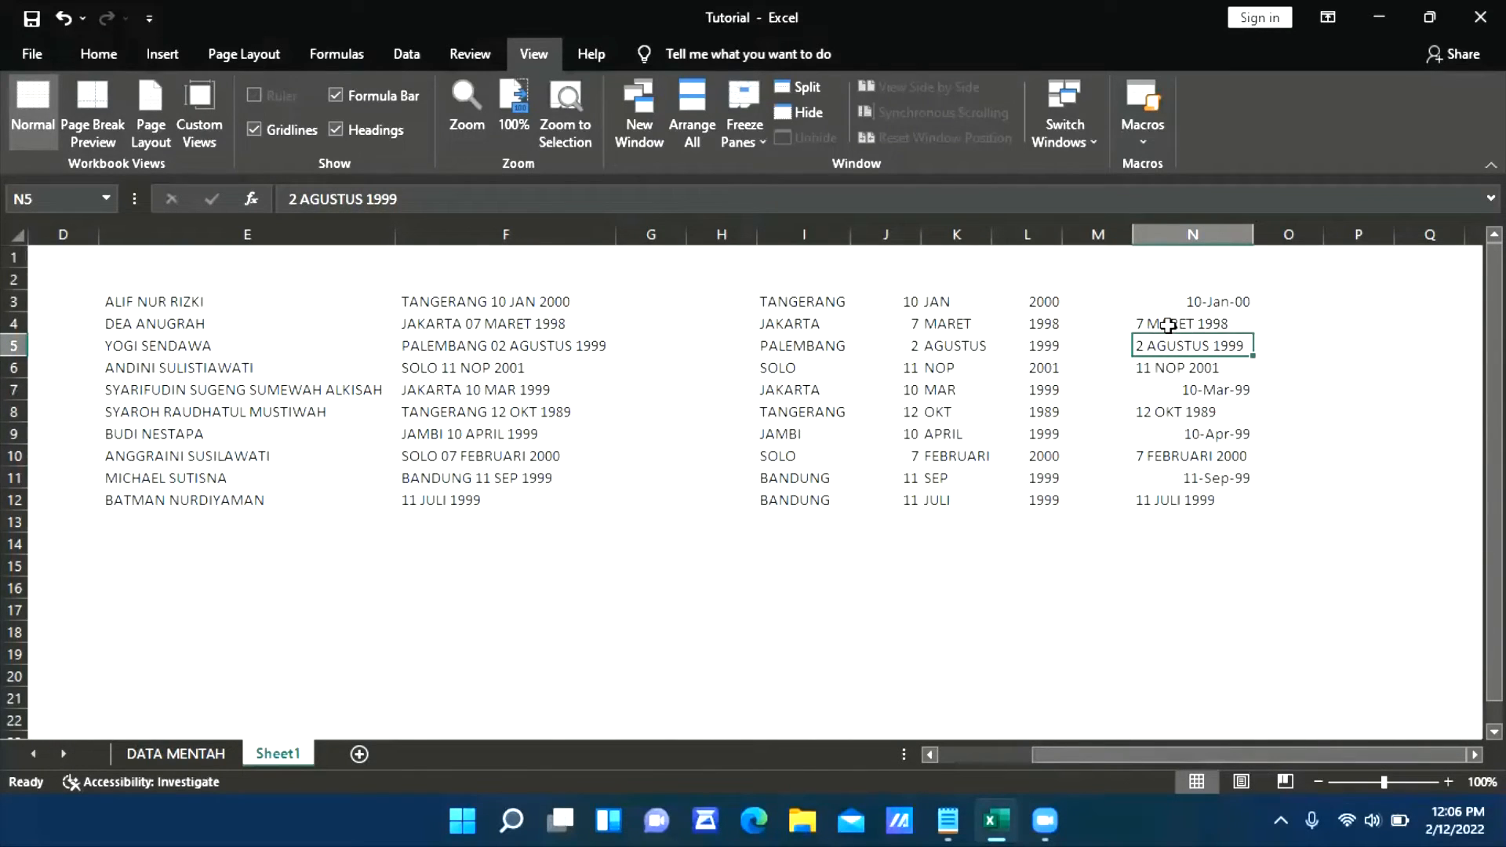
{"action": "left_click", "coordinate": [1168, 325]}
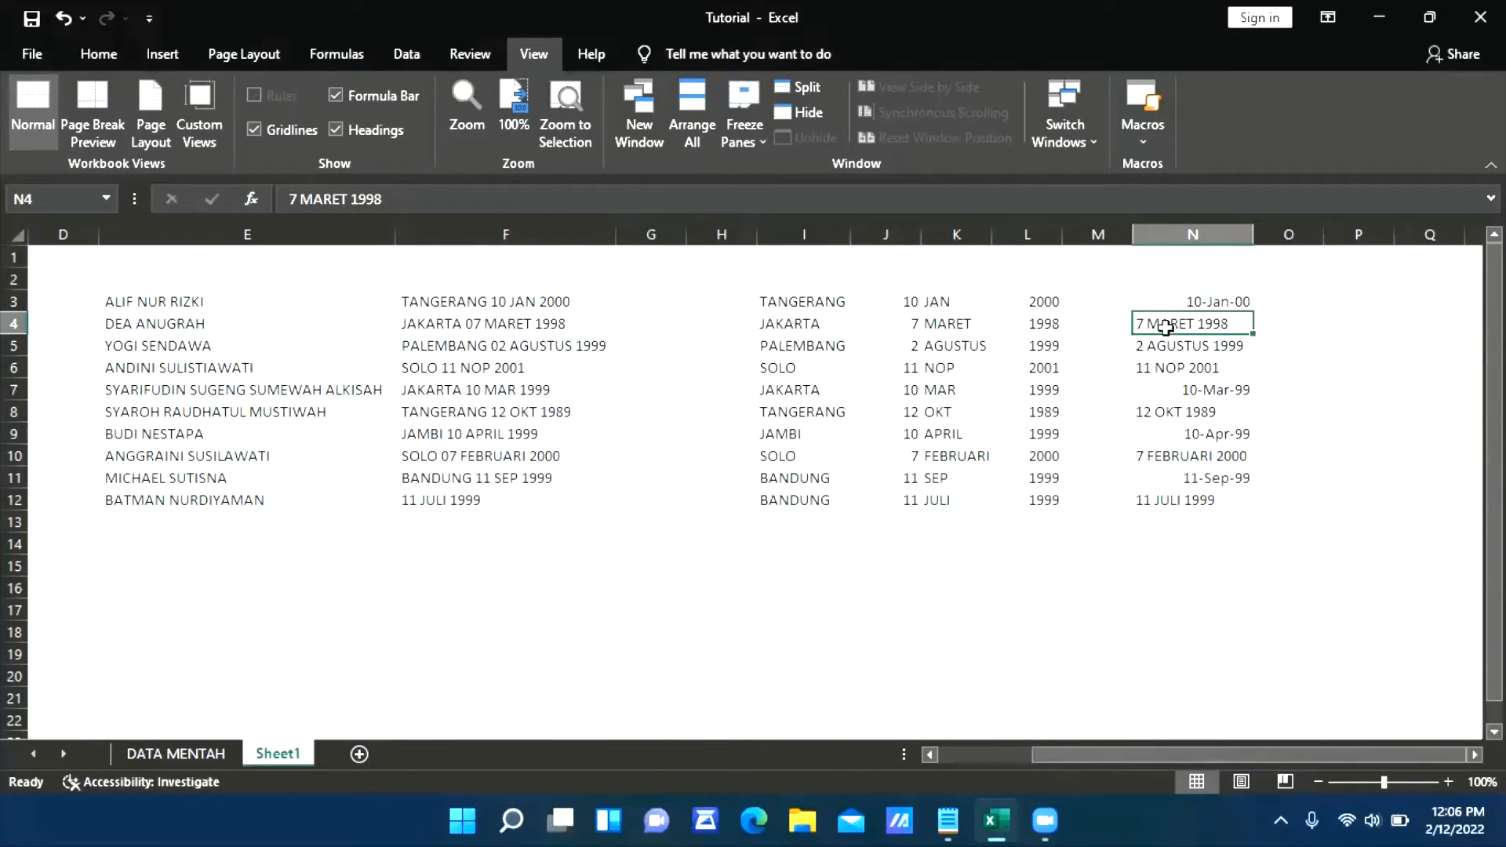
{"action": "left_click", "coordinate": [1174, 367]}
{"action": "left_click", "coordinate": [1178, 412]}
{"action": "left_click", "coordinate": [1179, 456]}
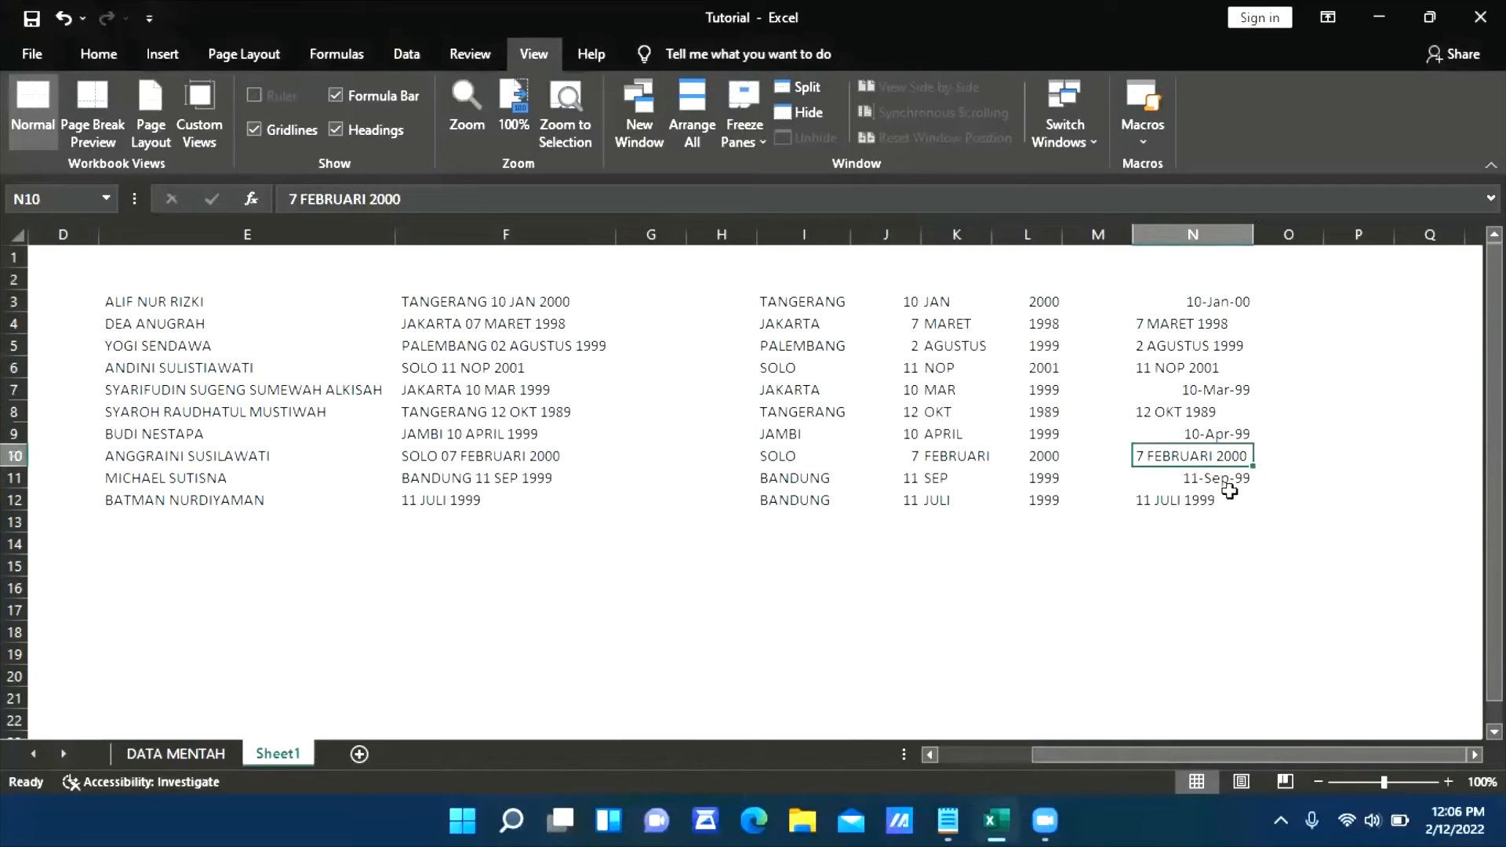
{"action": "left_click", "coordinate": [1194, 500]}
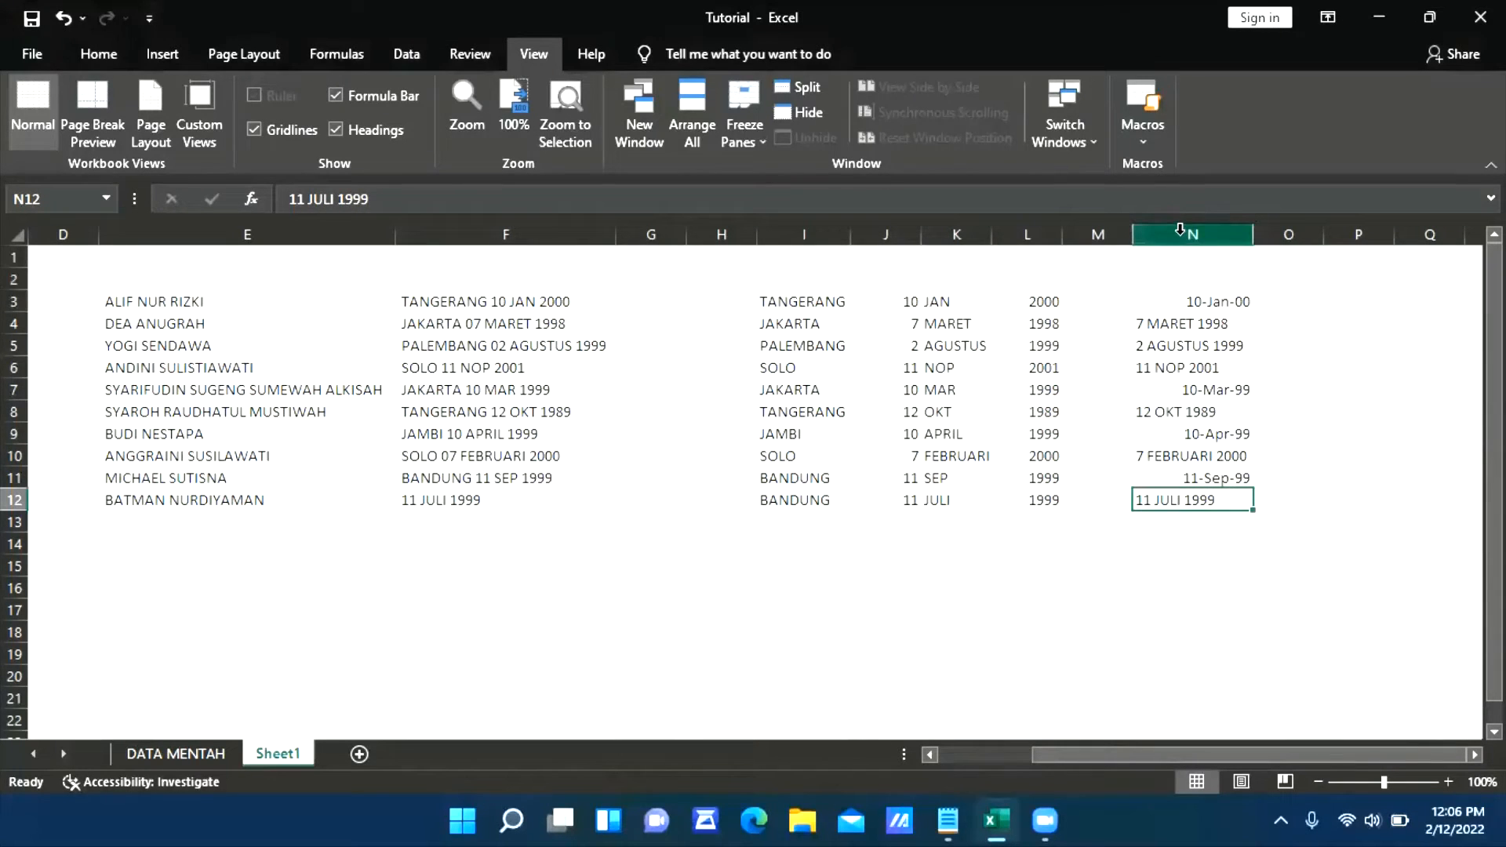
Select the whole of column N and open Find and Replace in its replace mode for the date entries
{"action": "left_click", "coordinate": [1180, 230]}
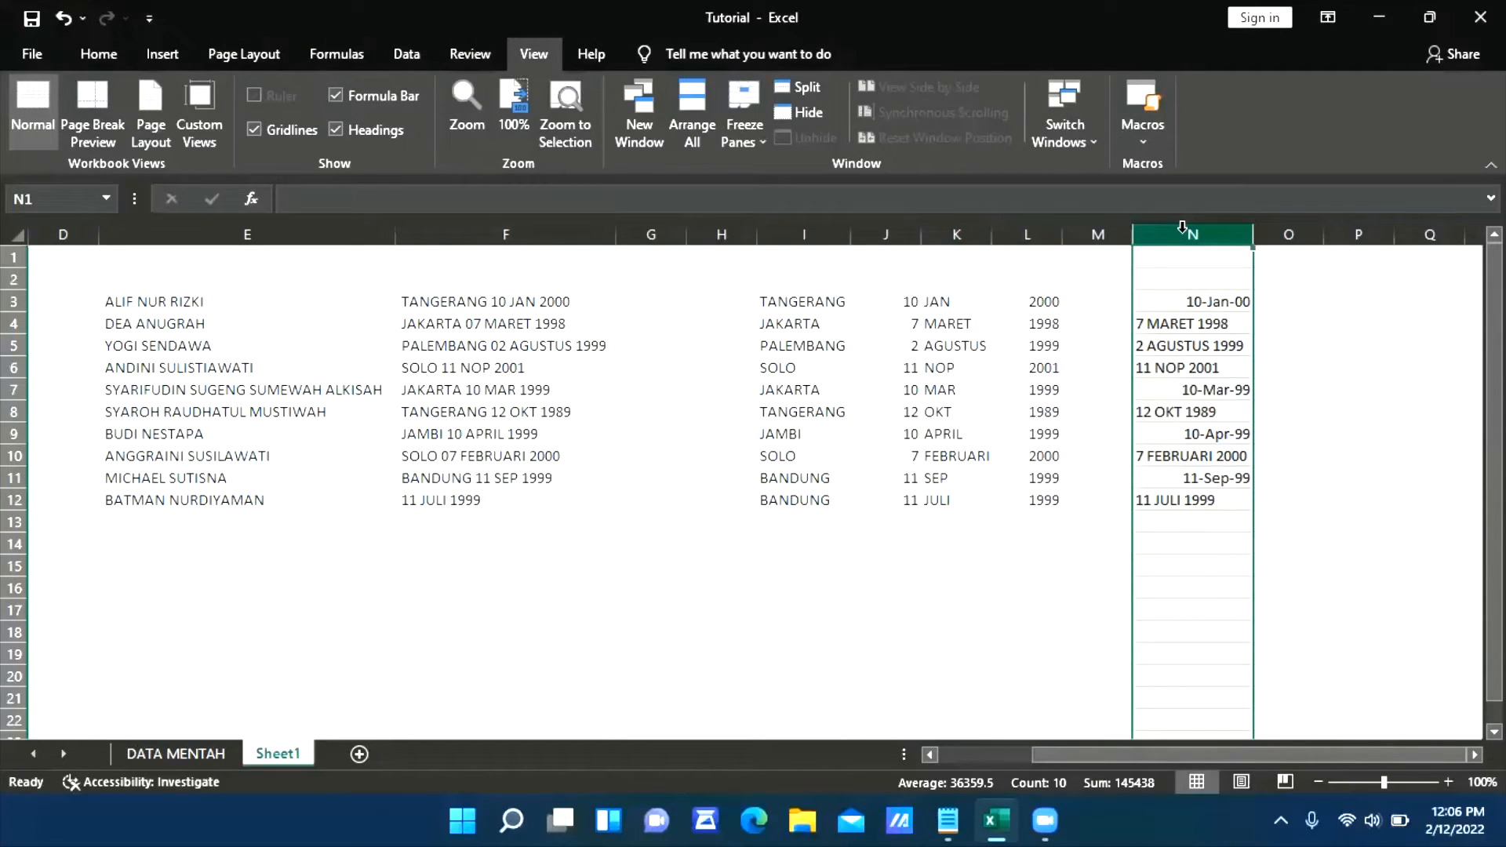
{"action": "left_click", "coordinate": [1189, 257]}
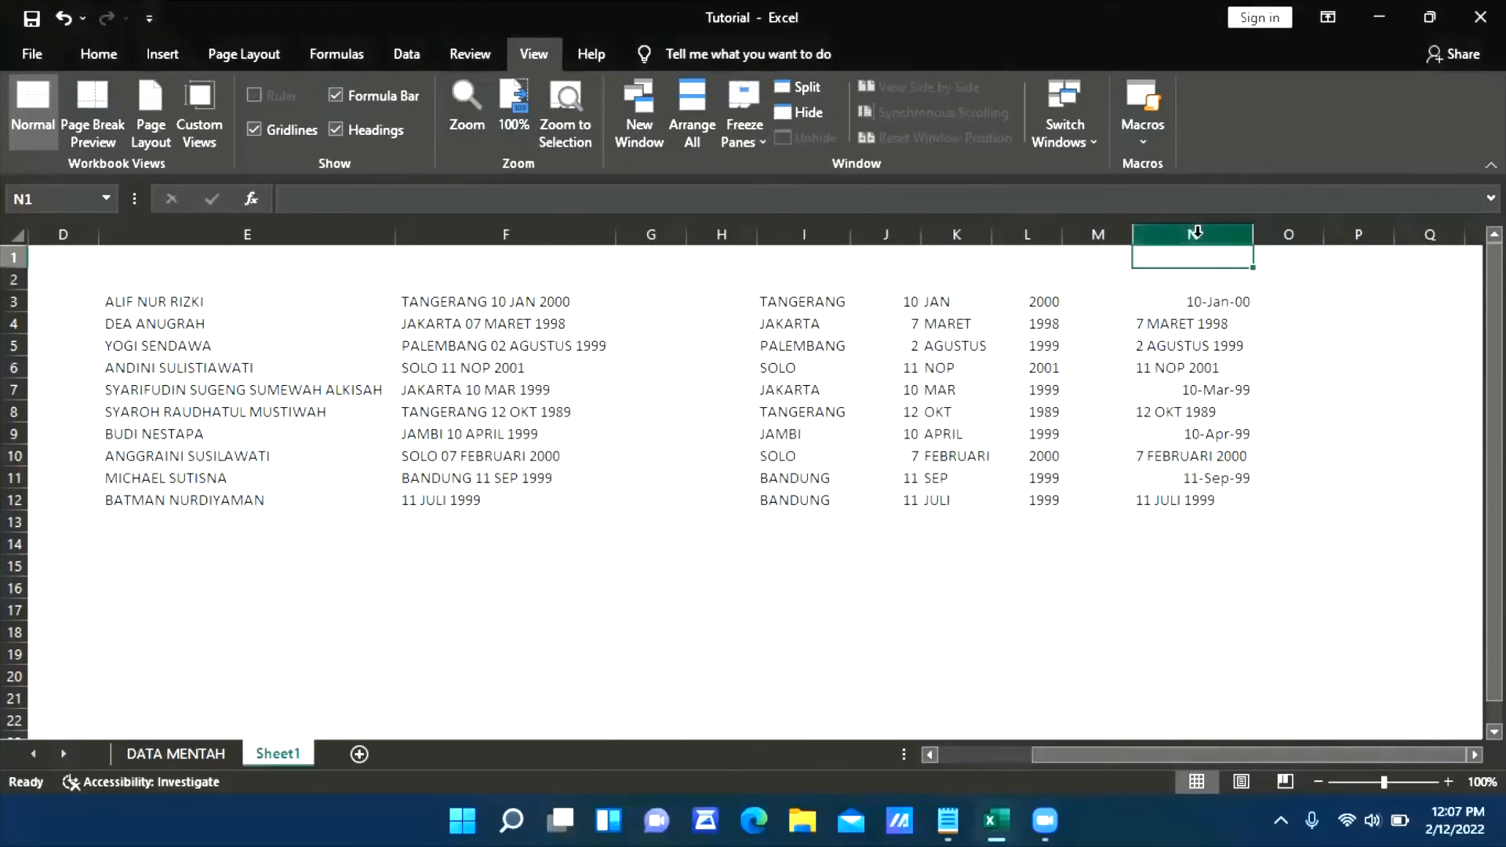
{"action": "left_click", "coordinate": [1192, 234]}
{"action": "key", "text": "ctrl+f"}
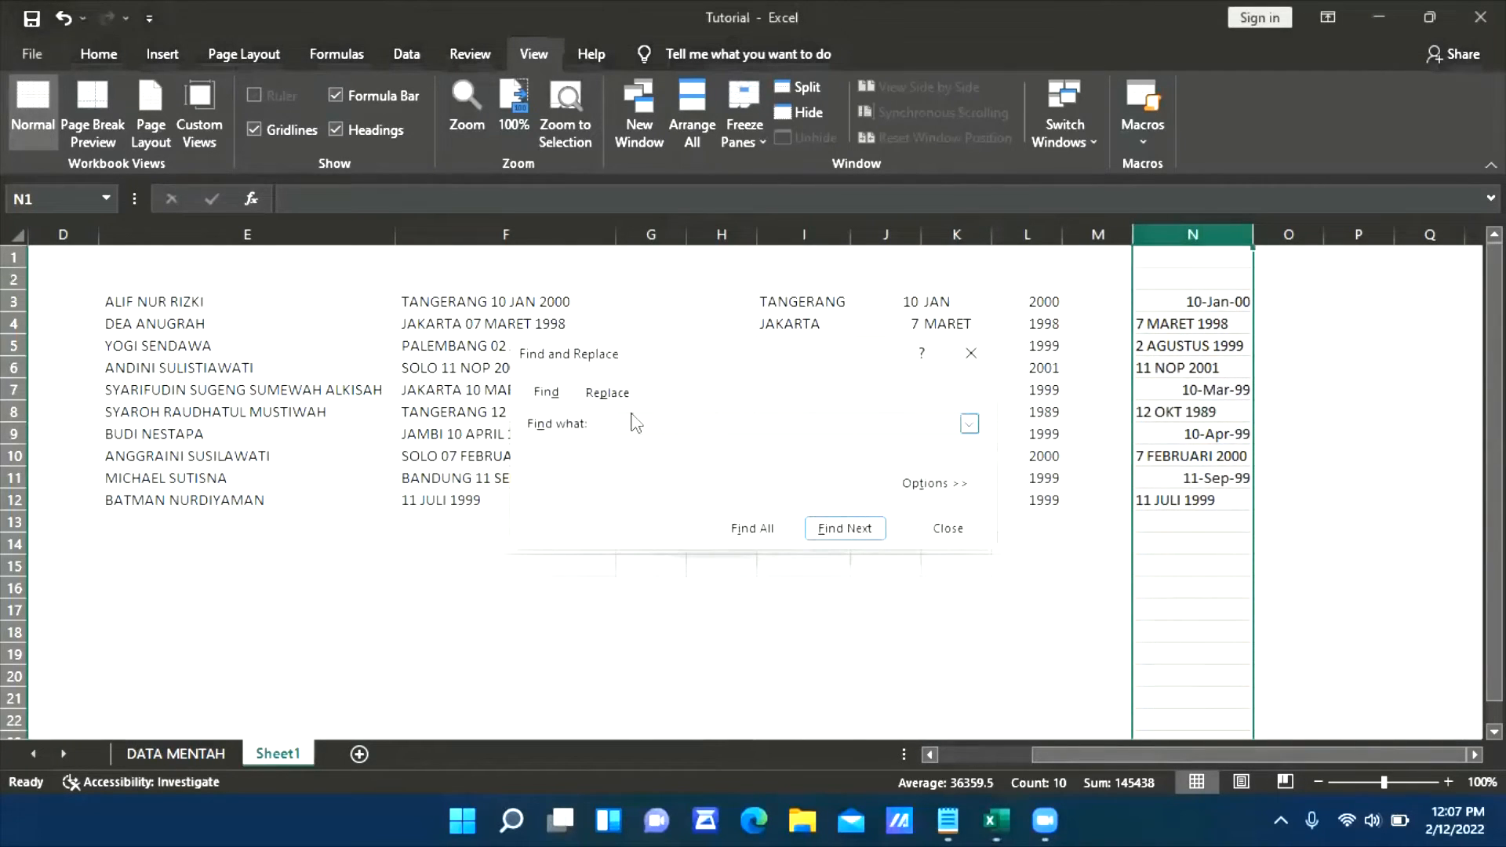
{"action": "left_click", "coordinate": [609, 394]}
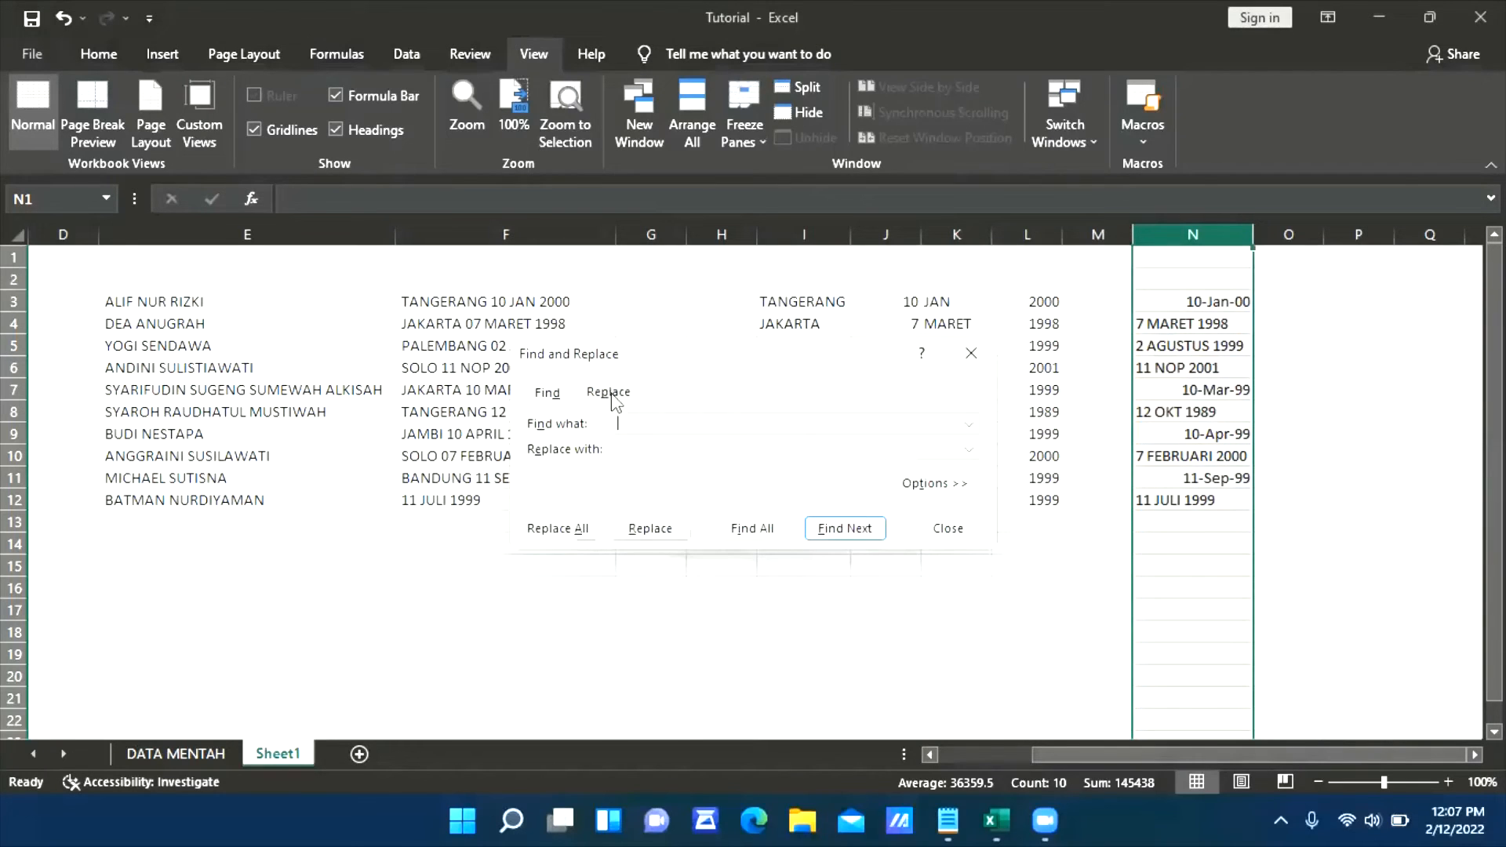
{"action": "mouse_move", "coordinate": [954, 821]}
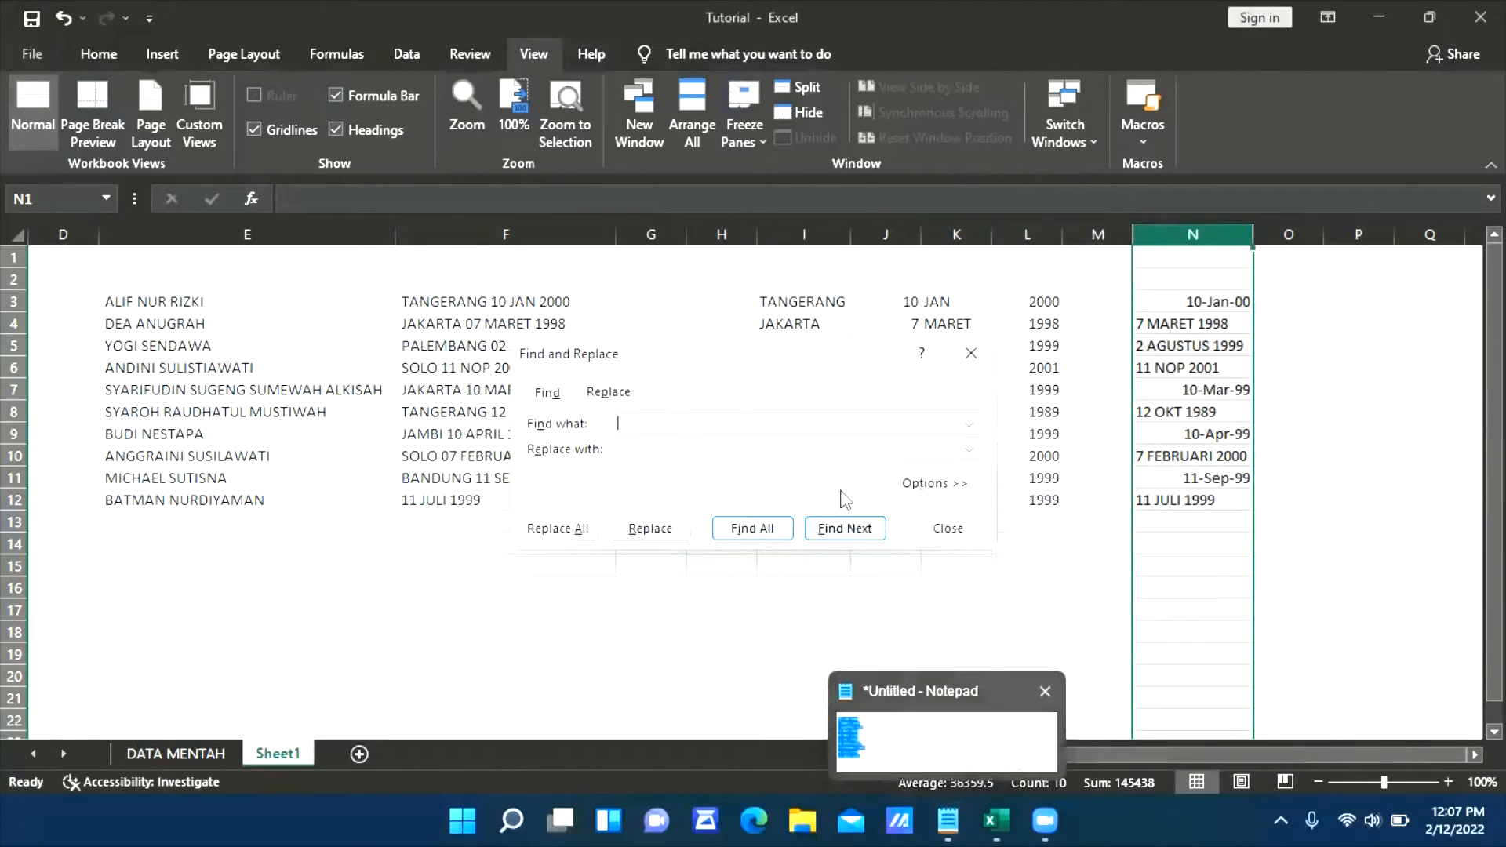
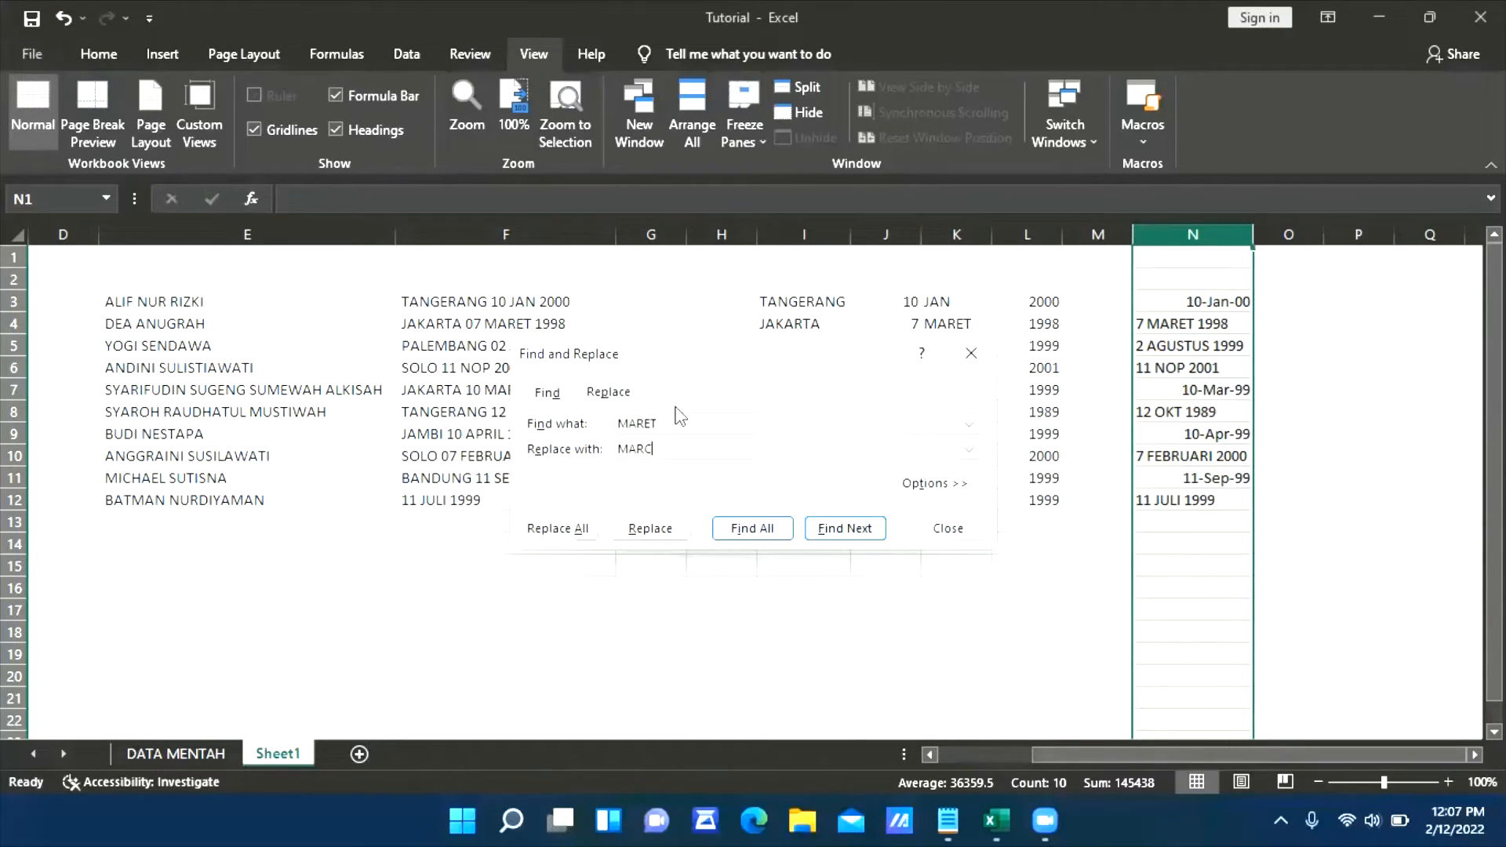
Try replacing every MARET with MARCH in column N, close the dialog, and undo the replacement
{"action": "left_click", "coordinate": [564, 530]}
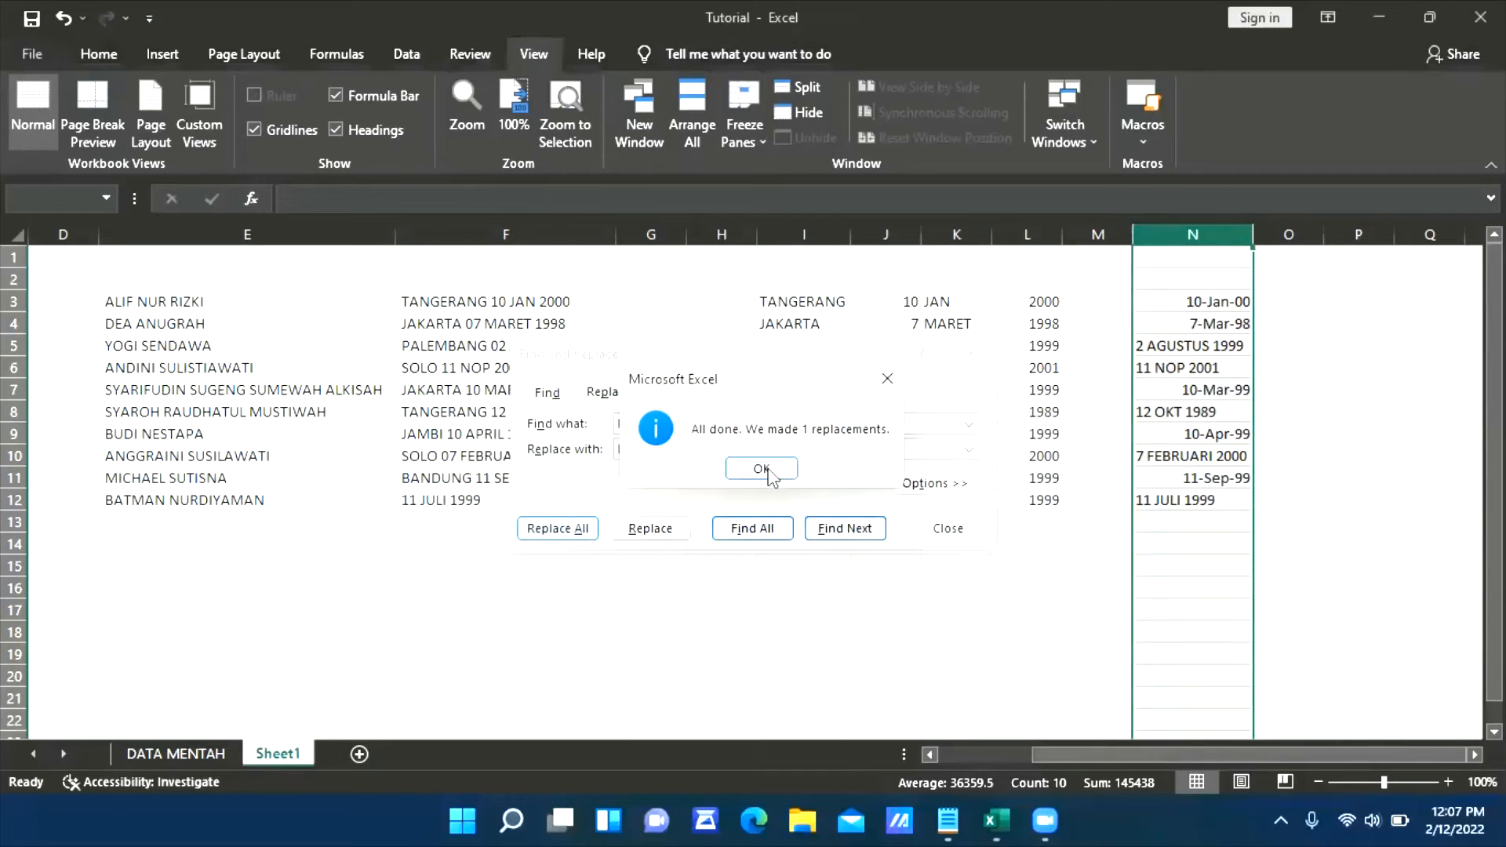
{"action": "left_click", "coordinate": [767, 470]}
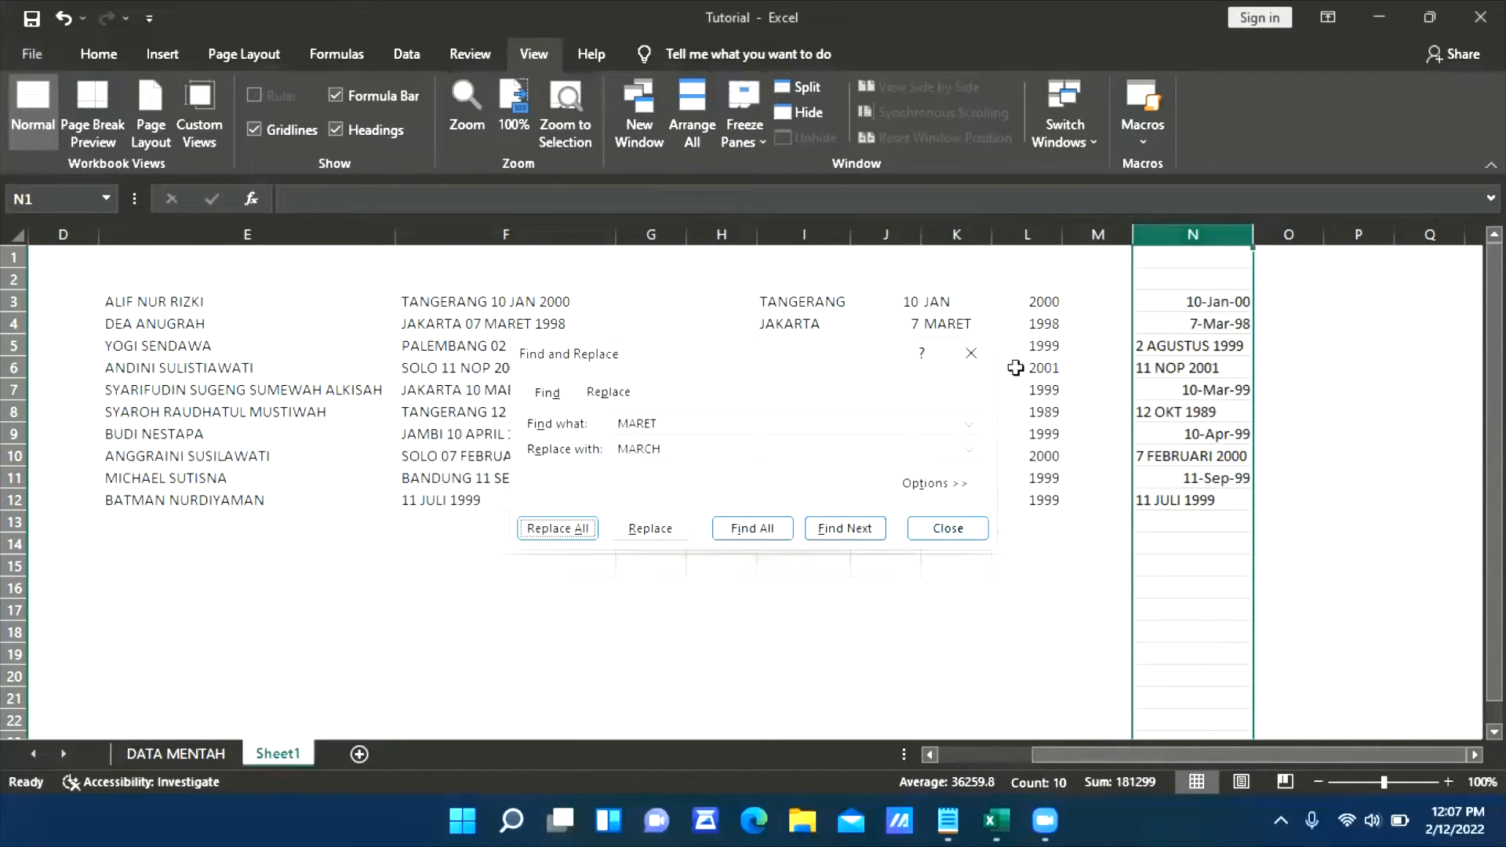
{"action": "left_click", "coordinate": [948, 528]}
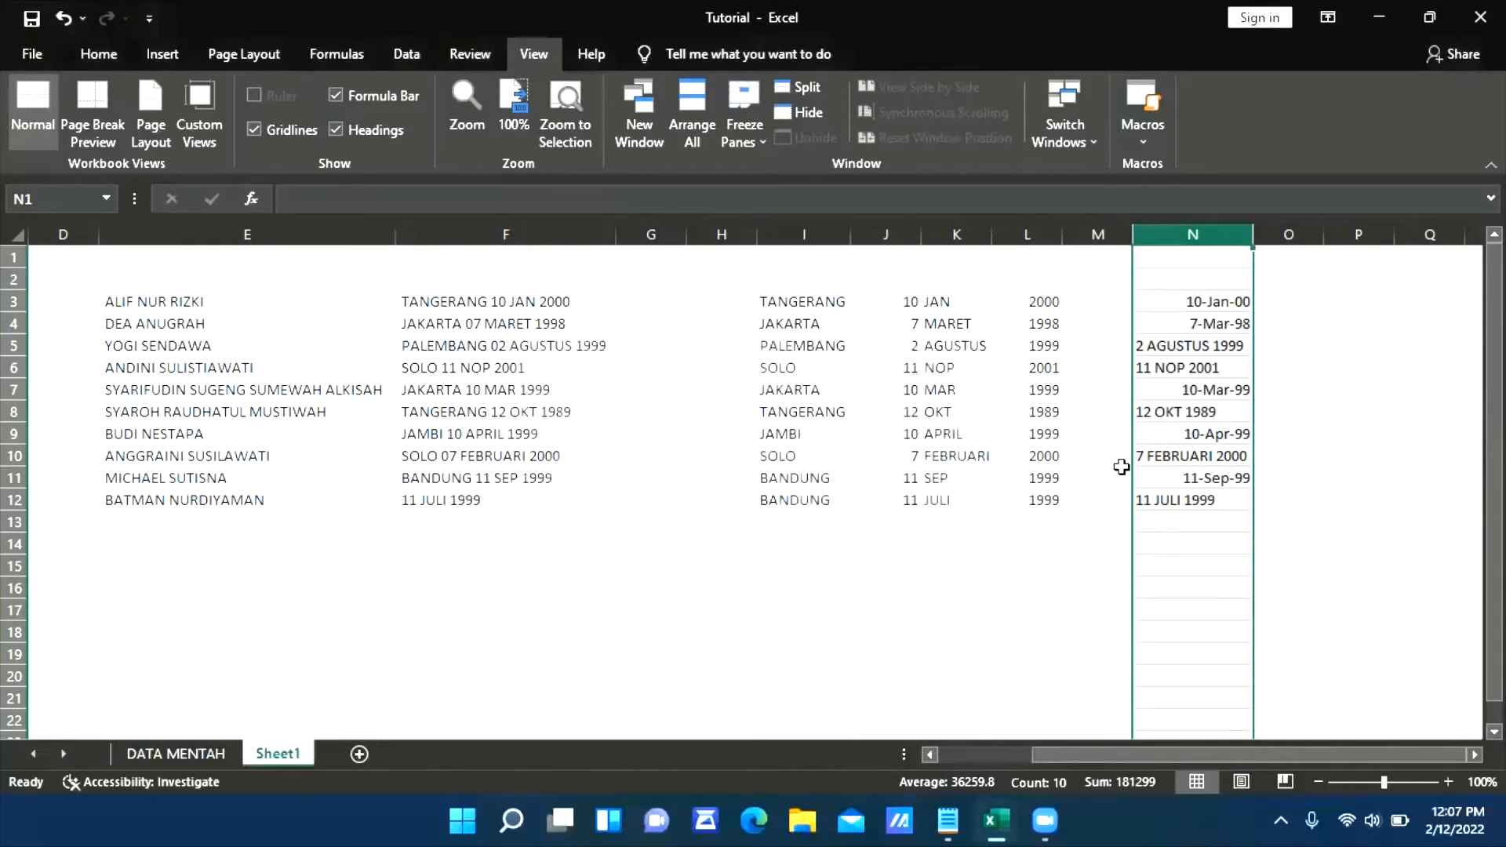
{"action": "key", "text": "ctrl+z"}
Try rewriting cell N4 directly as 7 MARCH 1998, and undo the edit
{"action": "left_click", "coordinate": [1176, 323]}
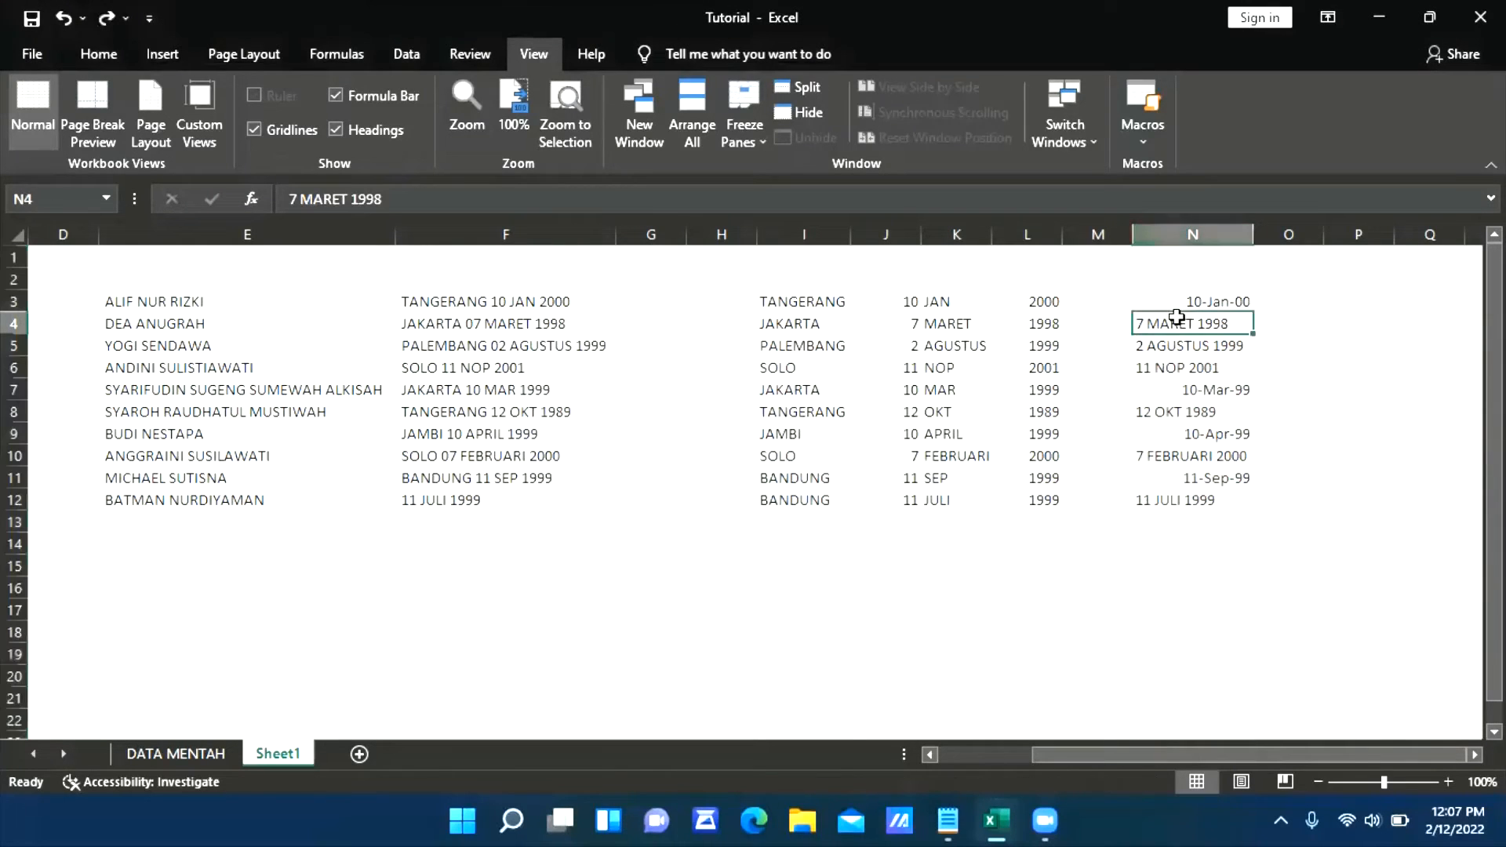
{"action": "left_click", "coordinate": [353, 208]}
{"action": "key", "text": "BackSpace"}
{"action": "key", "text": "BackSpace"}
{"action": "key", "text": "BackSpace"}
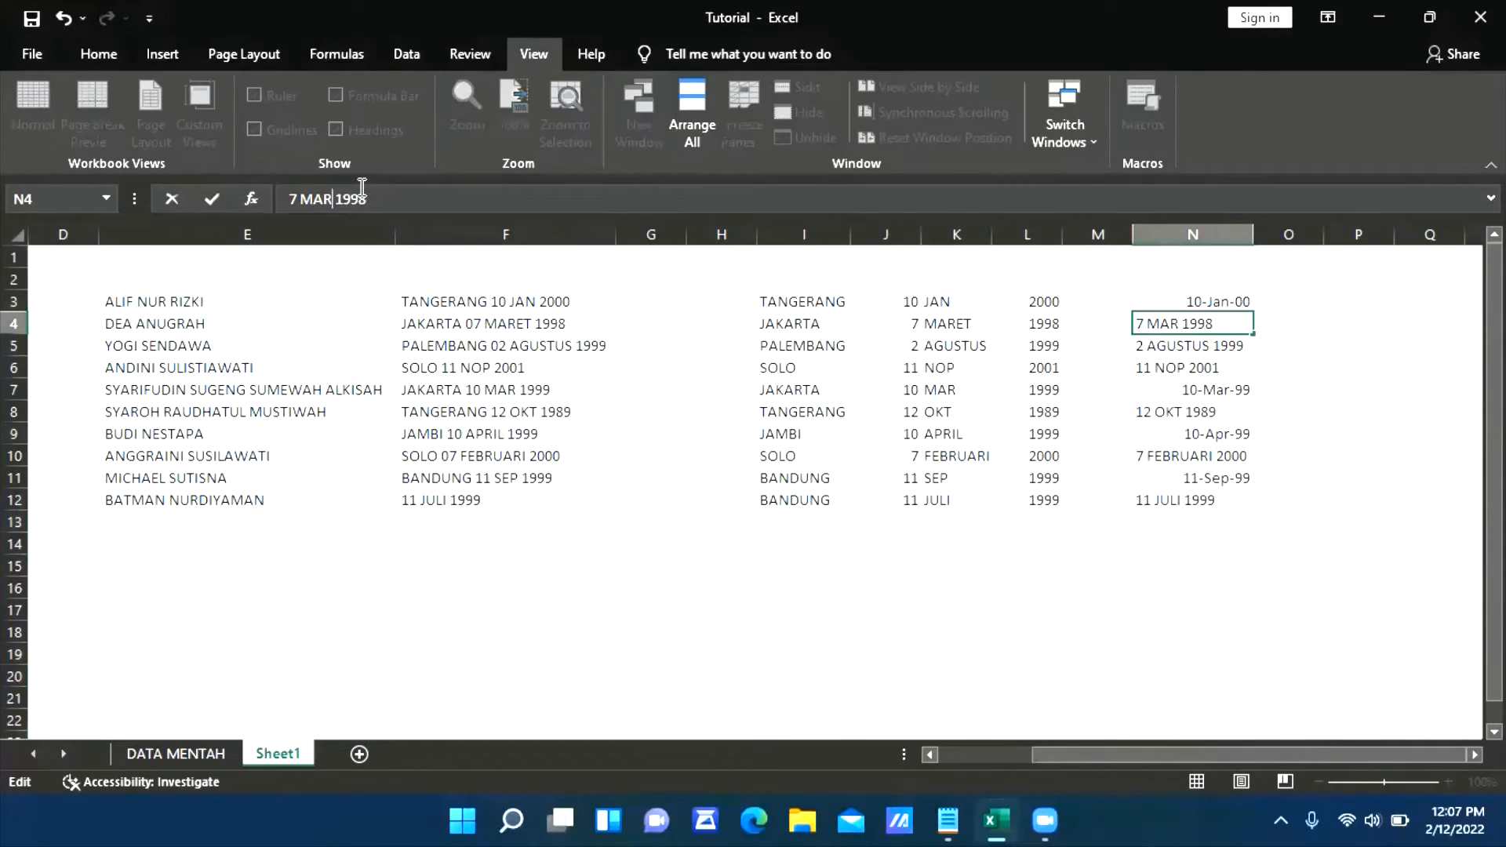
{"action": "type", "text": "RCH"}
{"action": "key", "text": "Return"}
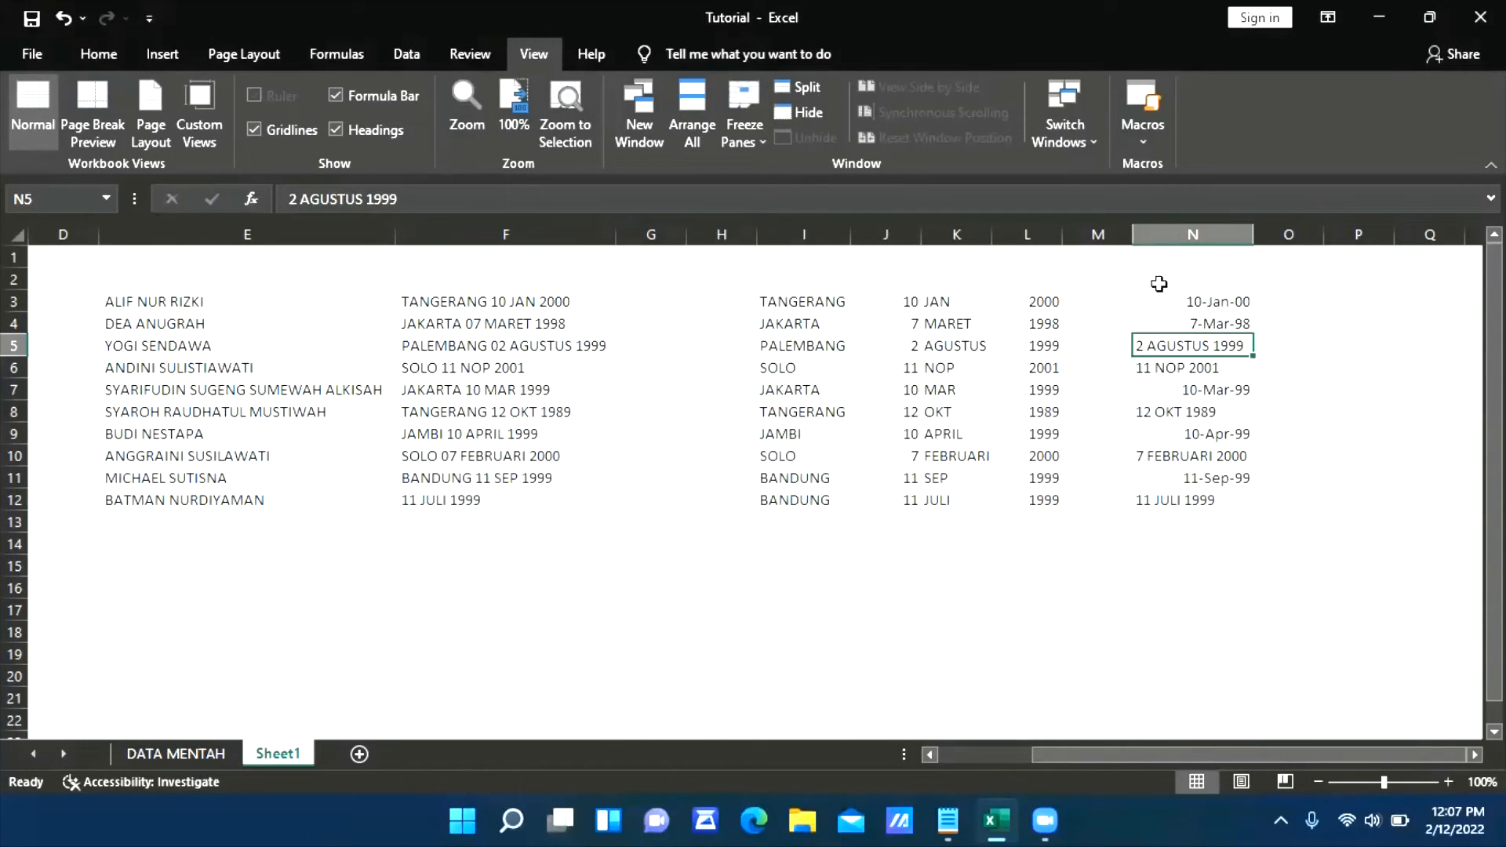
{"action": "key", "text": "ctrl+z"}
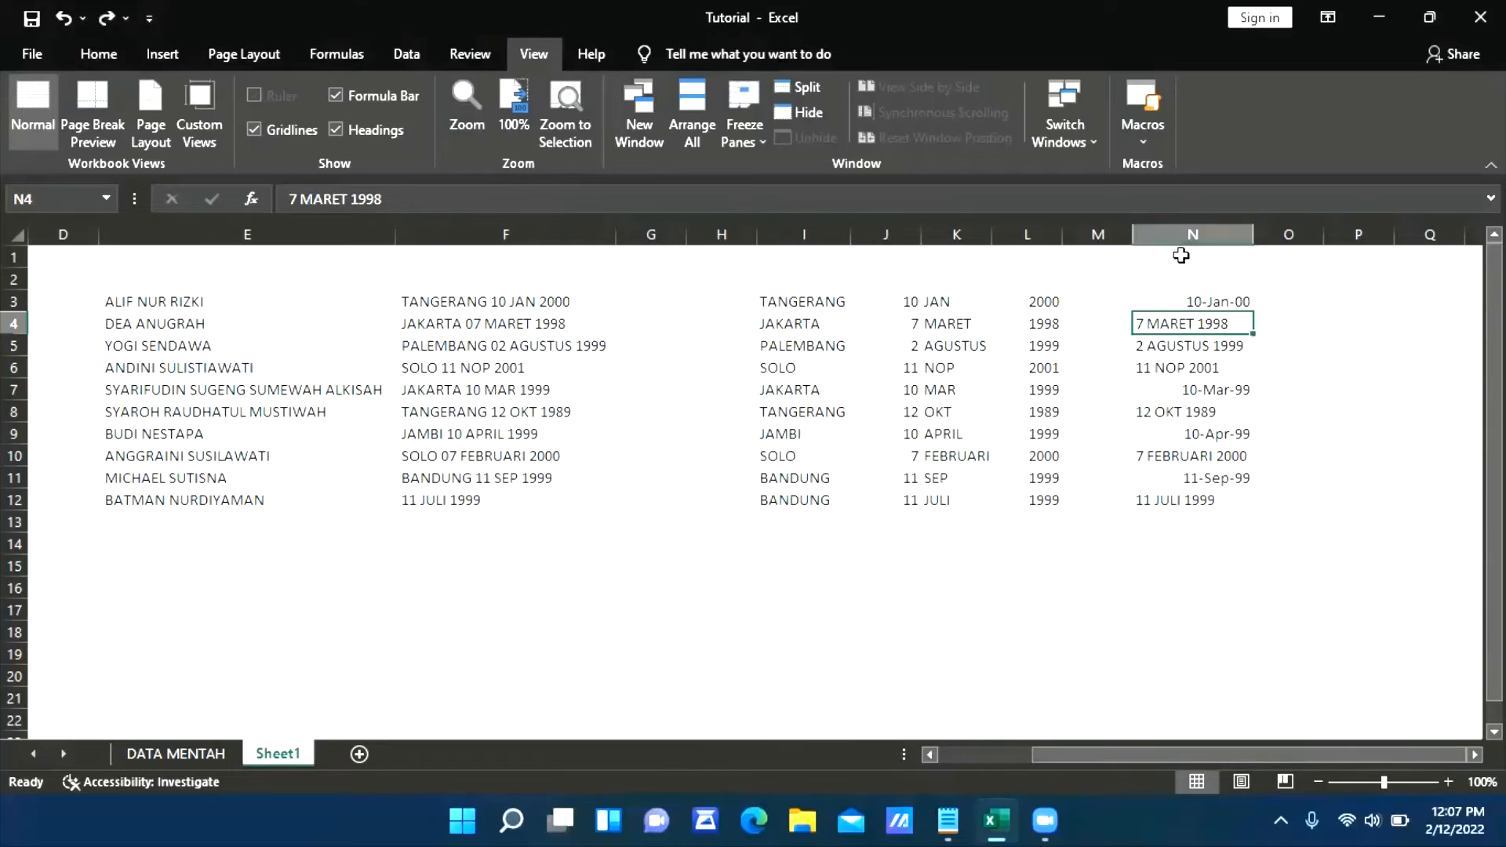
Select the whole of column N and replace every MARET with MARCH
{"action": "left_click", "coordinate": [1176, 233]}
{"action": "key", "text": "ctrl+f"}
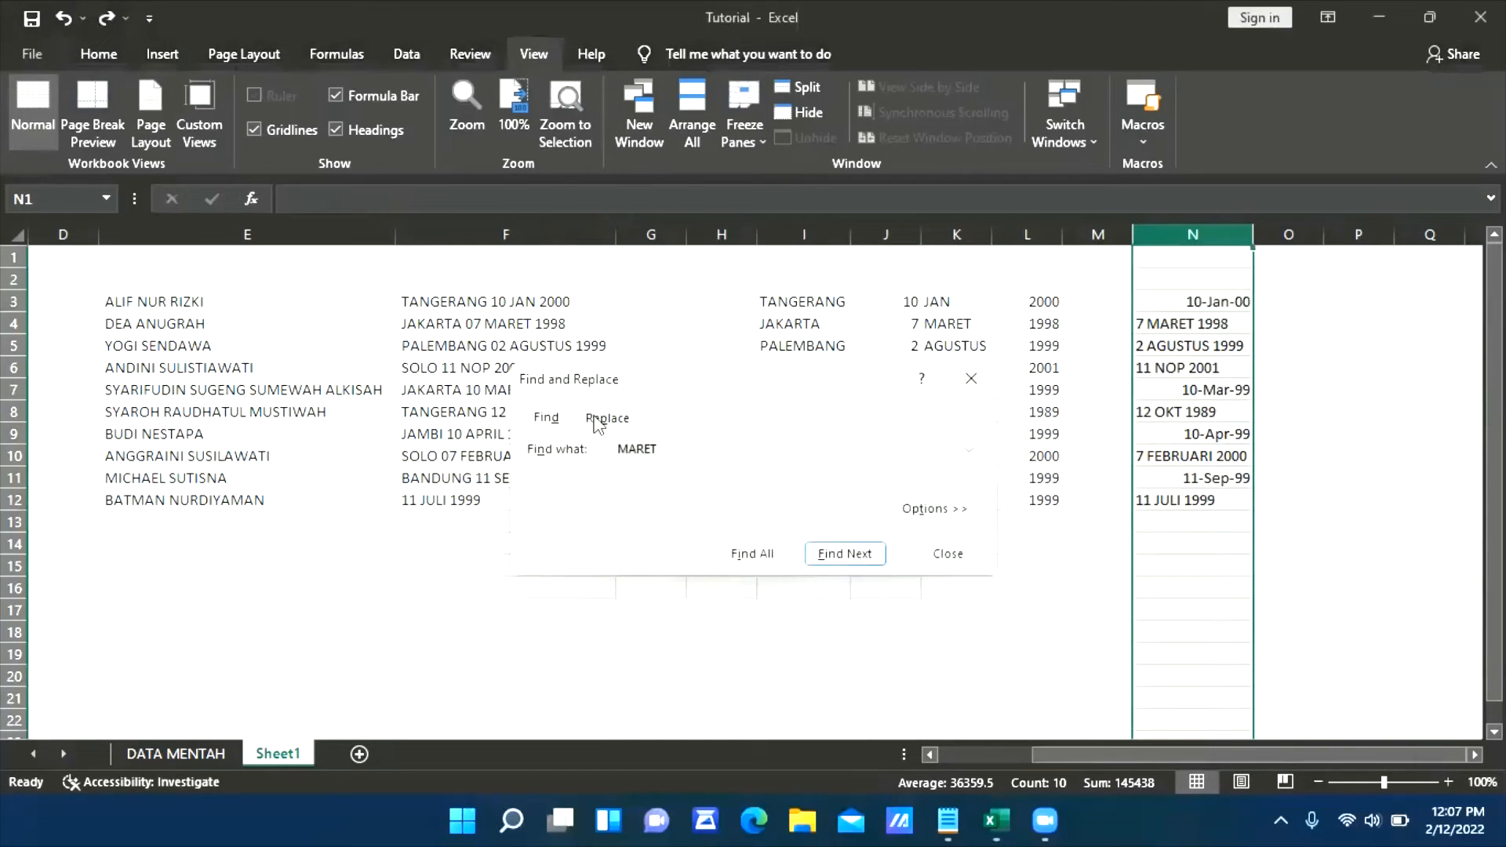
{"action": "left_click", "coordinate": [606, 417]}
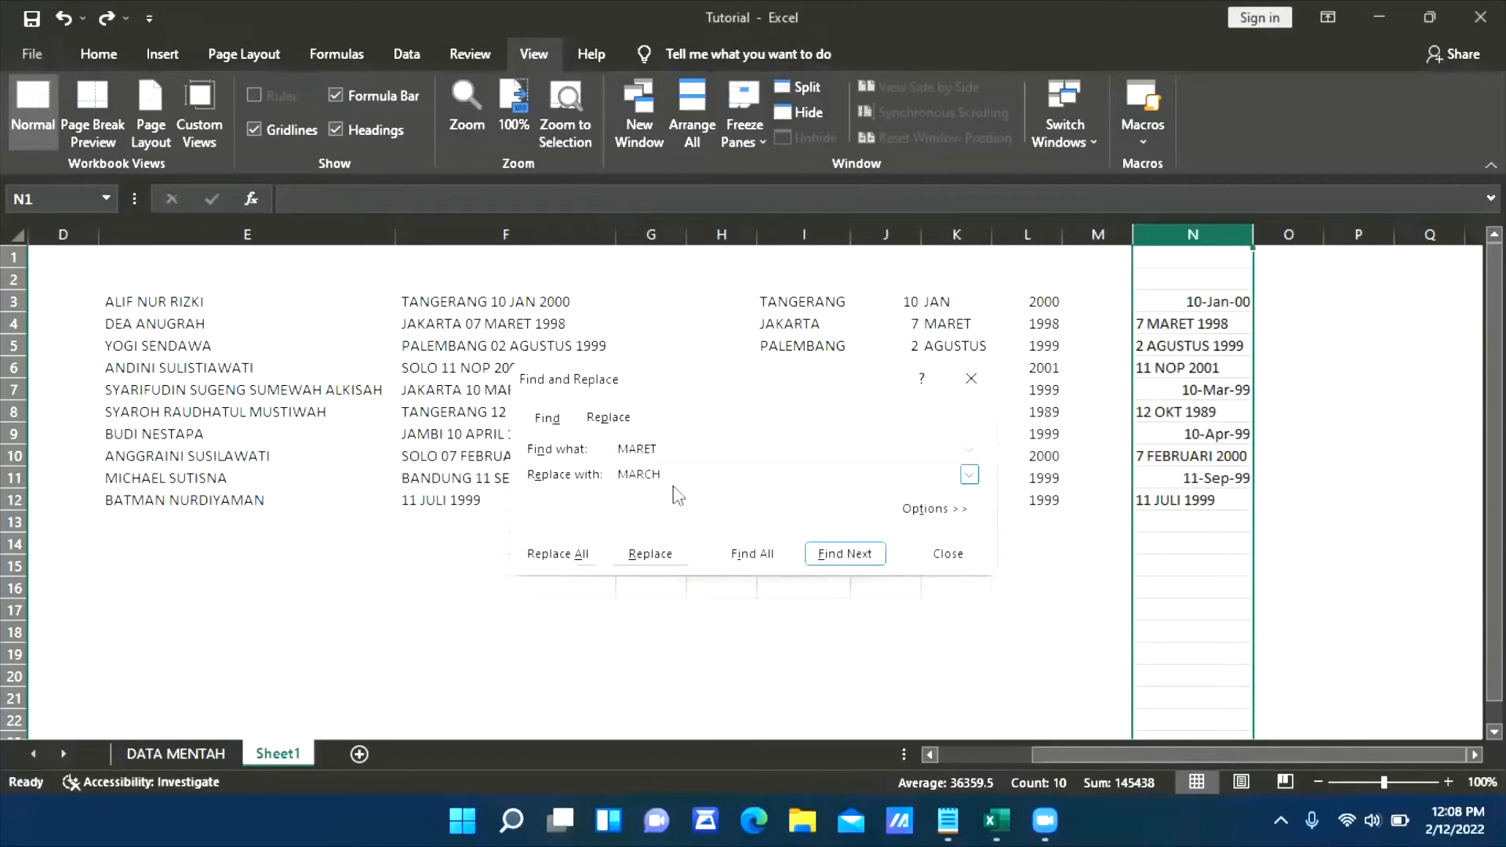
{"action": "left_click", "coordinate": [551, 555]}
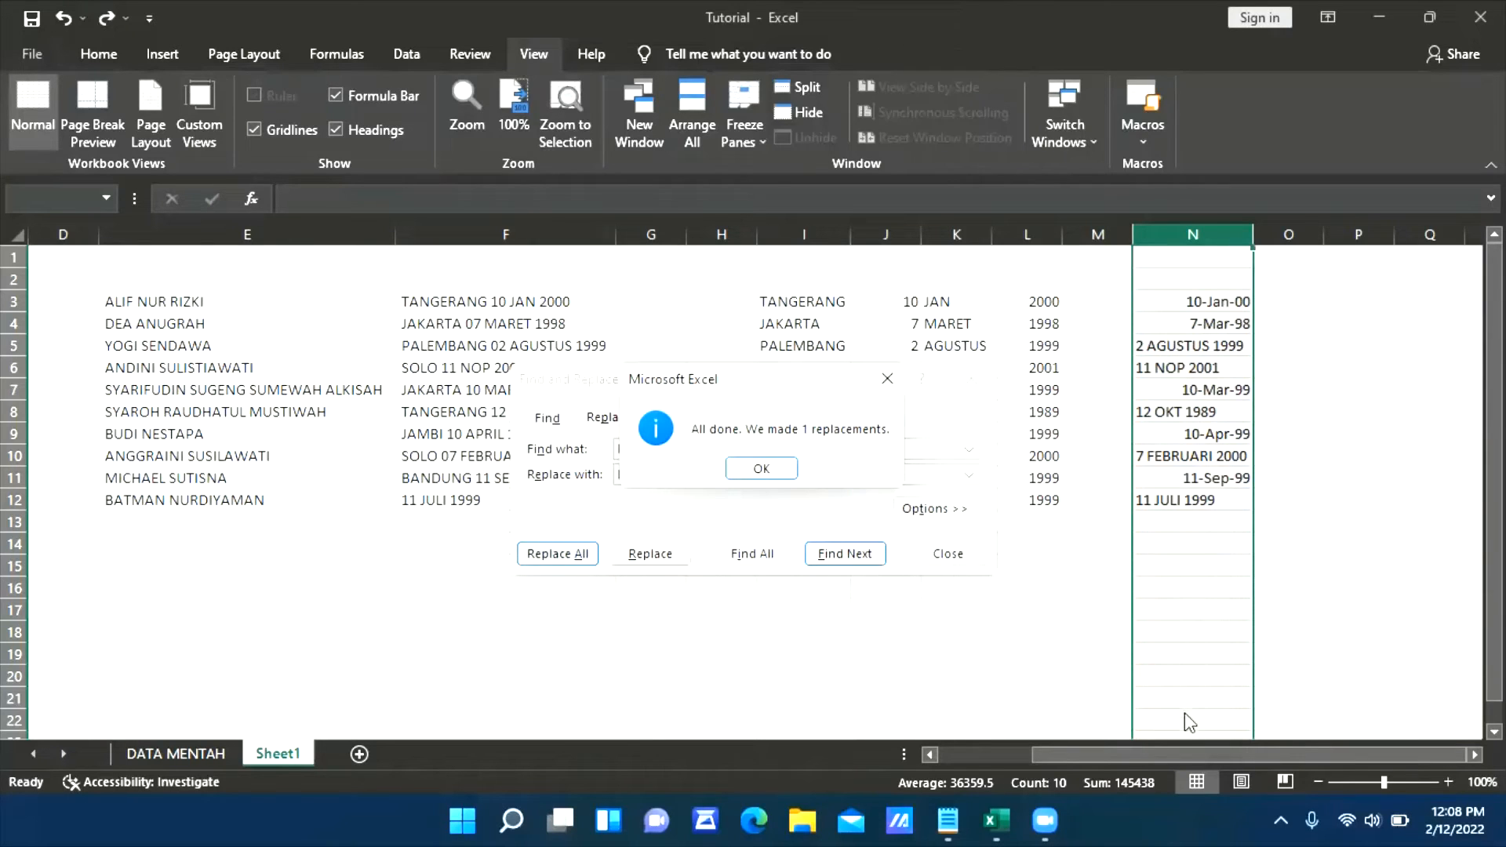
{"action": "left_click", "coordinate": [760, 469]}
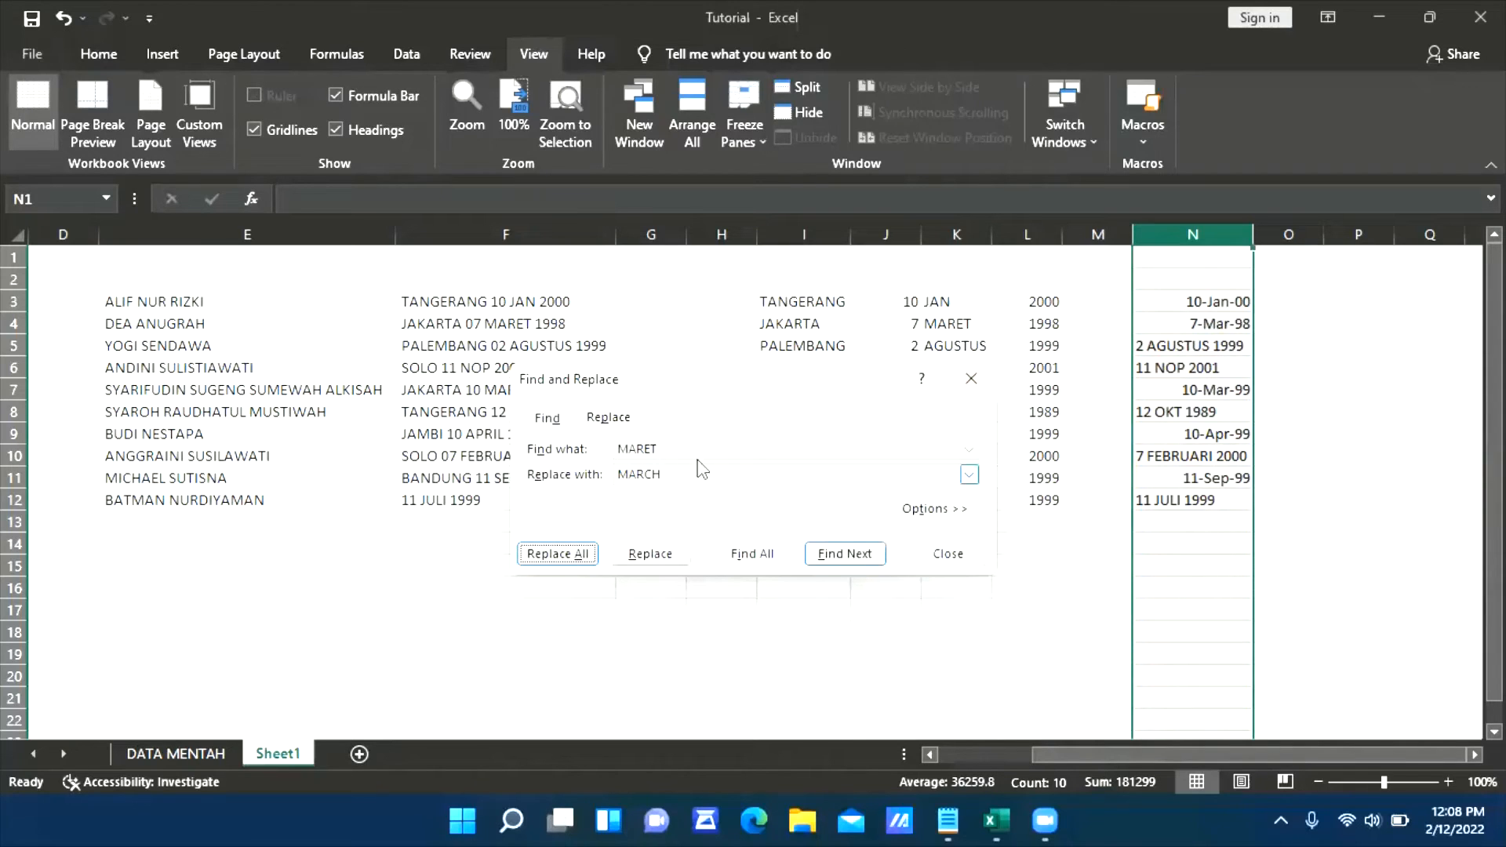
Replace every AGUSTUS in column N with AUGUST
{"action": "left_click", "coordinate": [966, 448]}
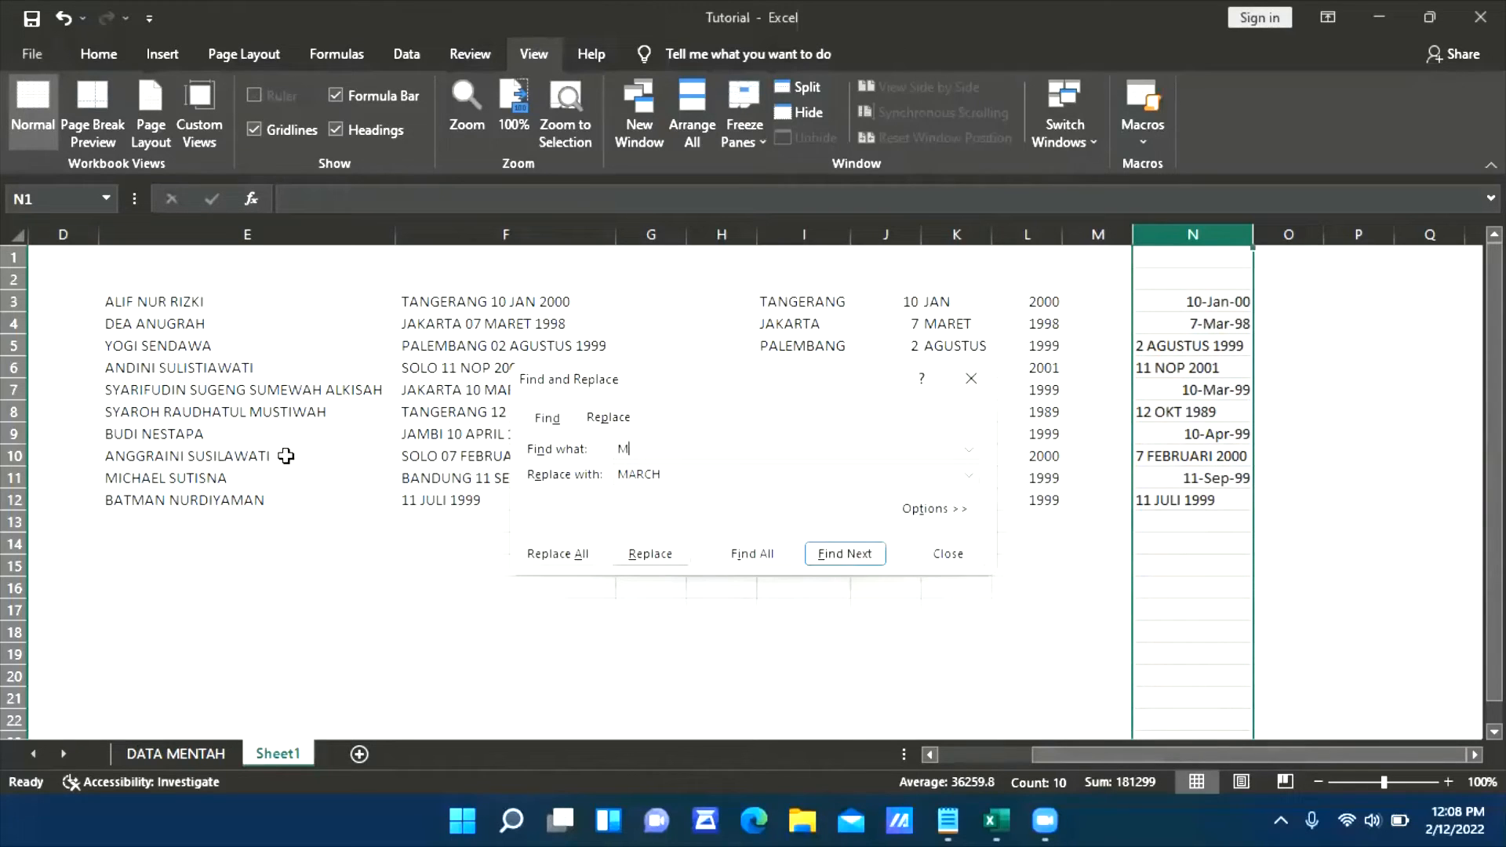
{"action": "type", "text": "AGUSTUS"}
{"action": "key", "text": "Tab"}
{"action": "type", "text": "A"}
{"action": "left_click", "coordinate": [543, 566]}
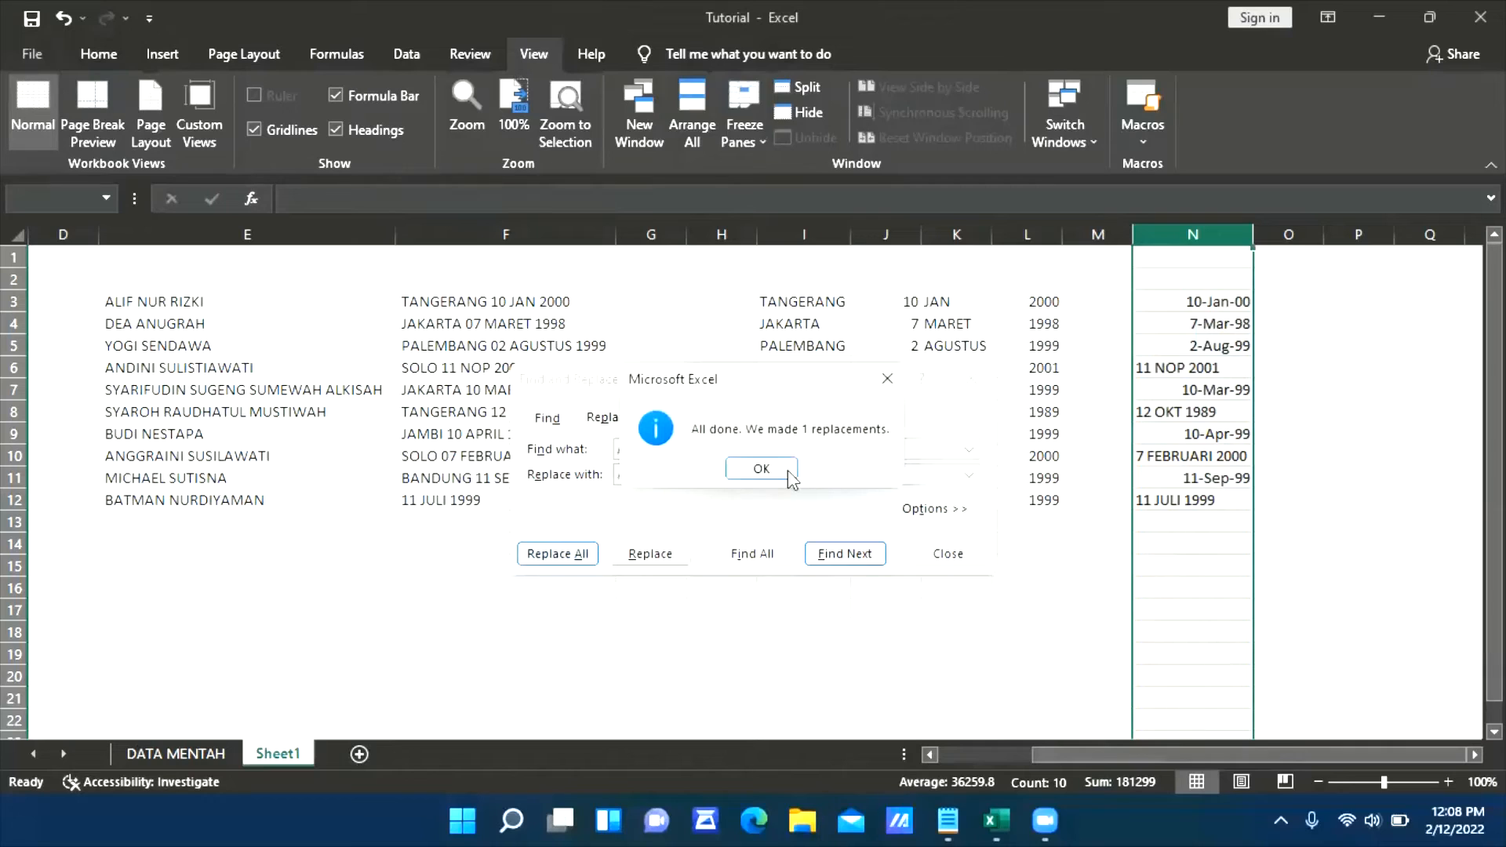
{"action": "left_click", "coordinate": [788, 469]}
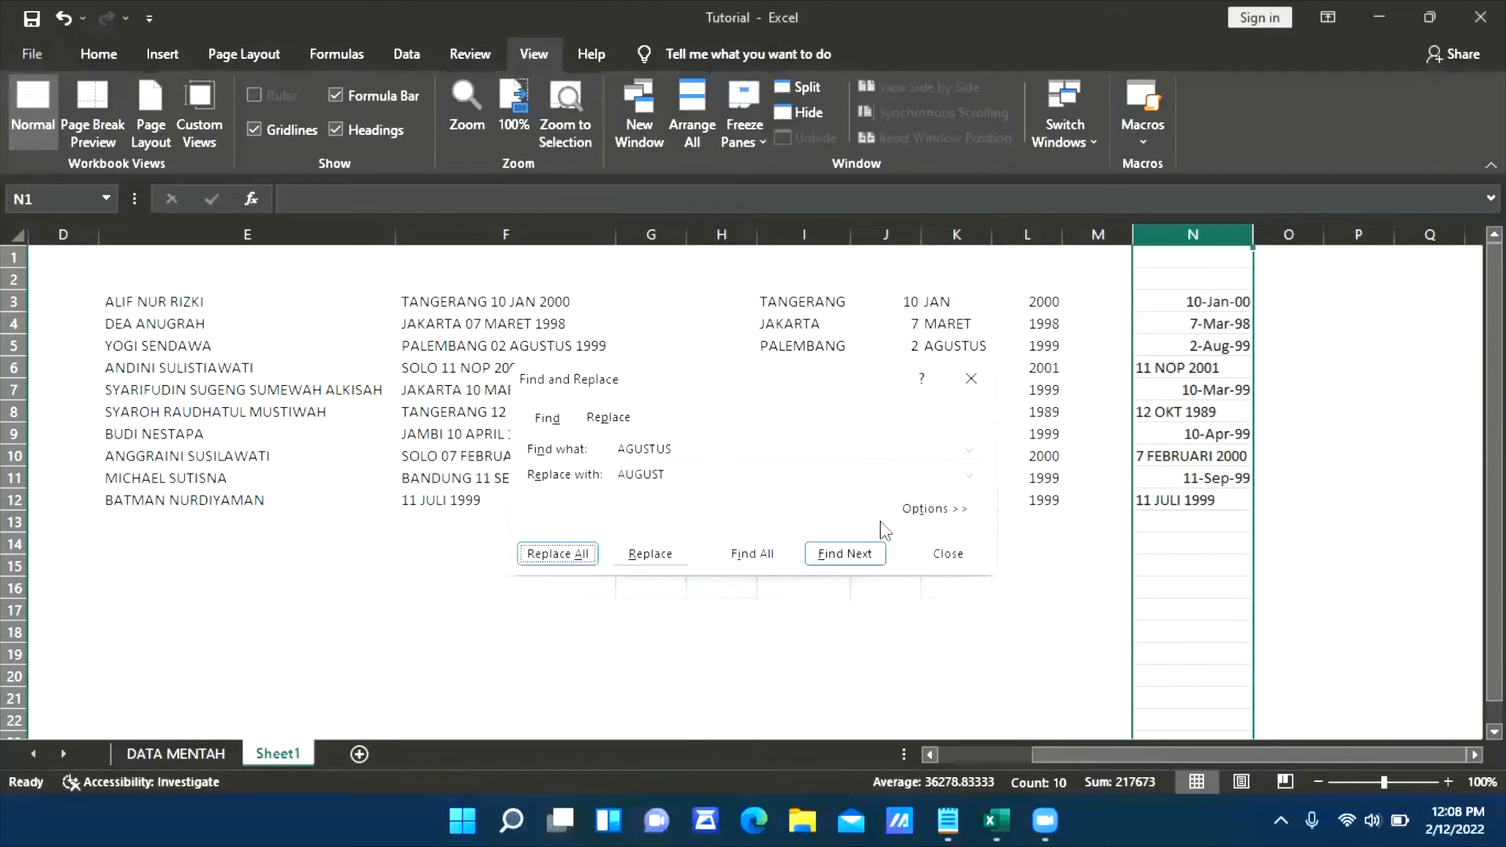
With only cell N6 selected, replace every NOP with NOVEMBER
{"action": "left_click", "coordinate": [1195, 367]}
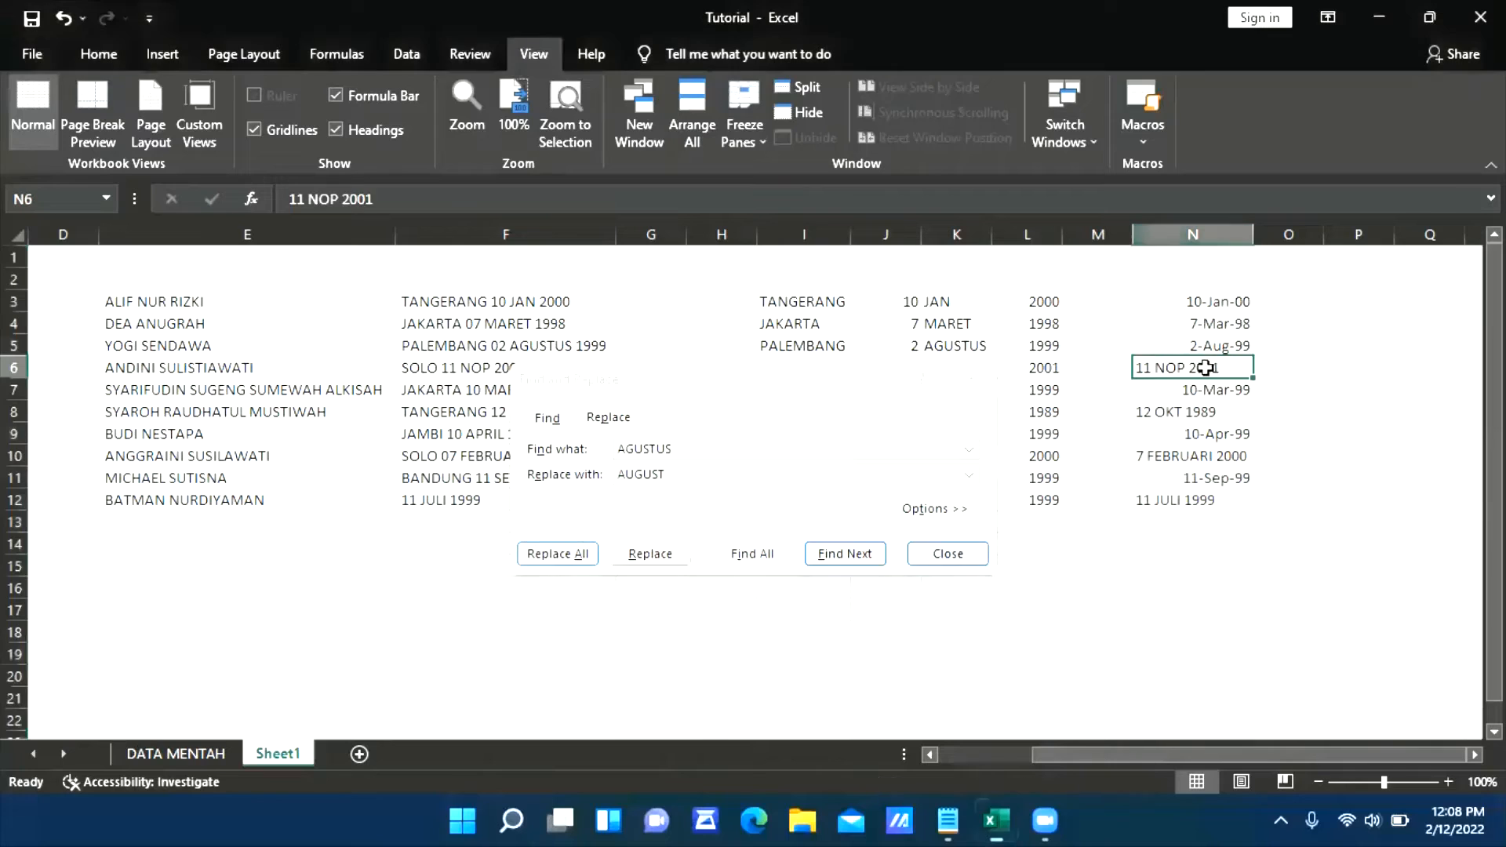
{"action": "left_click", "coordinate": [732, 449]}
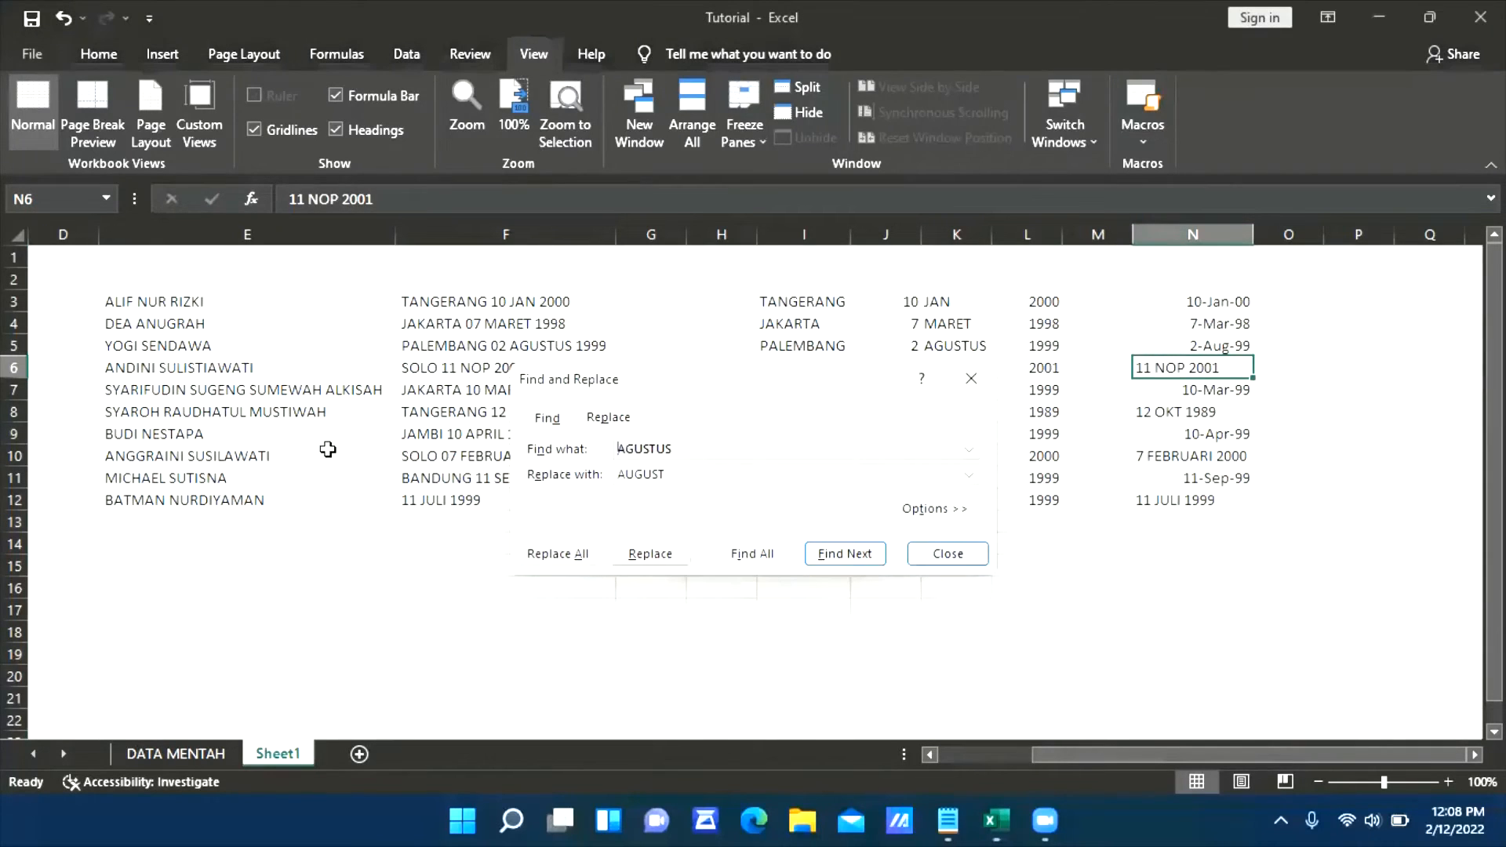
{"action": "key", "text": "ctrl+a"}
{"action": "type", "text": "NOP"}
{"action": "key", "text": "Tab"}
{"action": "type", "text": "NOVEMBER"}
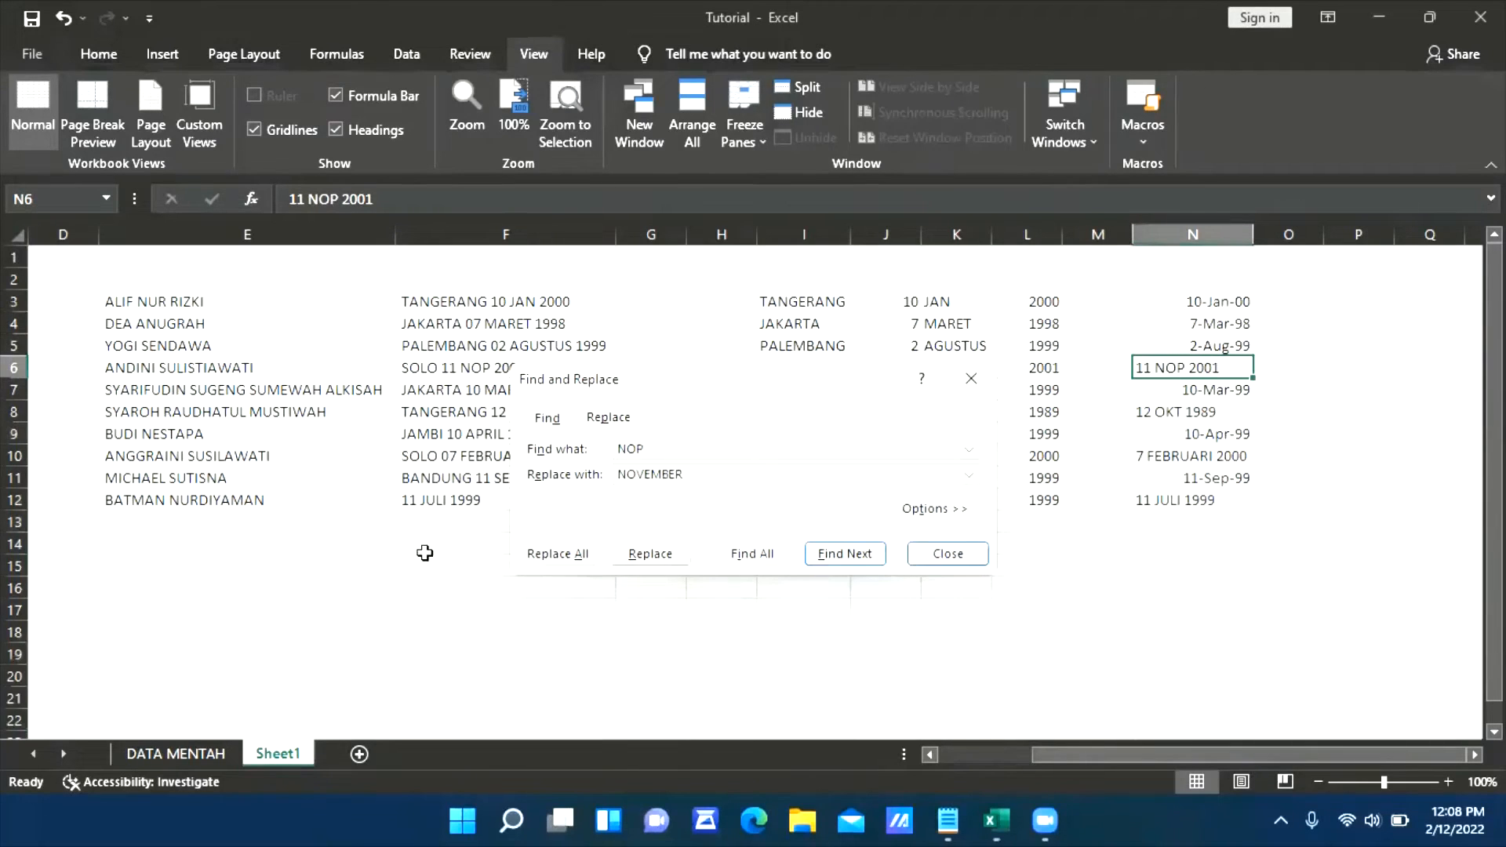
{"action": "left_click", "coordinate": [558, 554]}
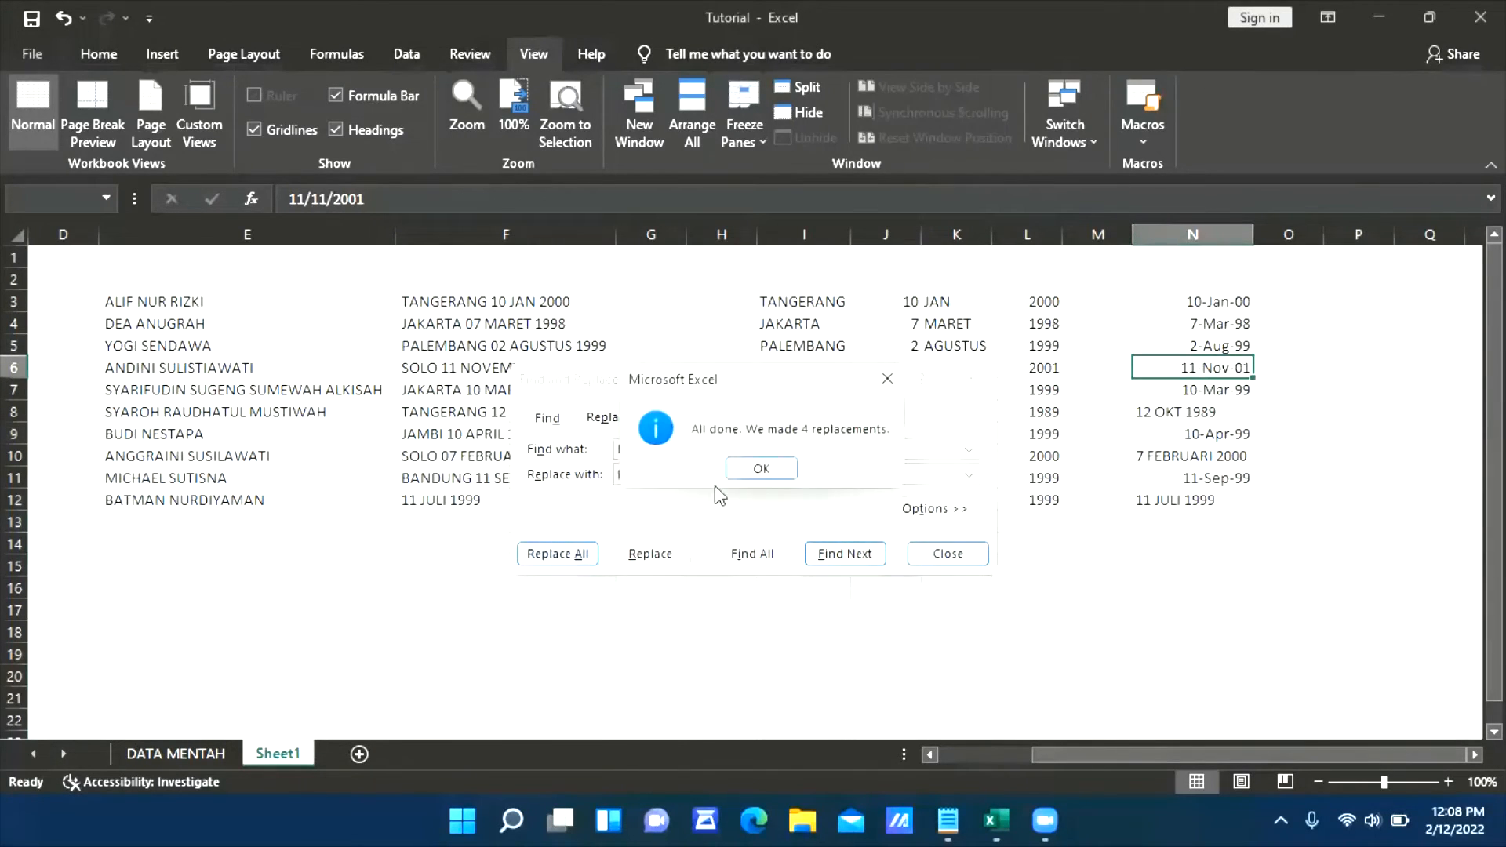
{"action": "left_click", "coordinate": [761, 468]}
Reselect the whole of column N and replace every OKT with OCTOBER
{"action": "left_click", "coordinate": [1245, 237]}
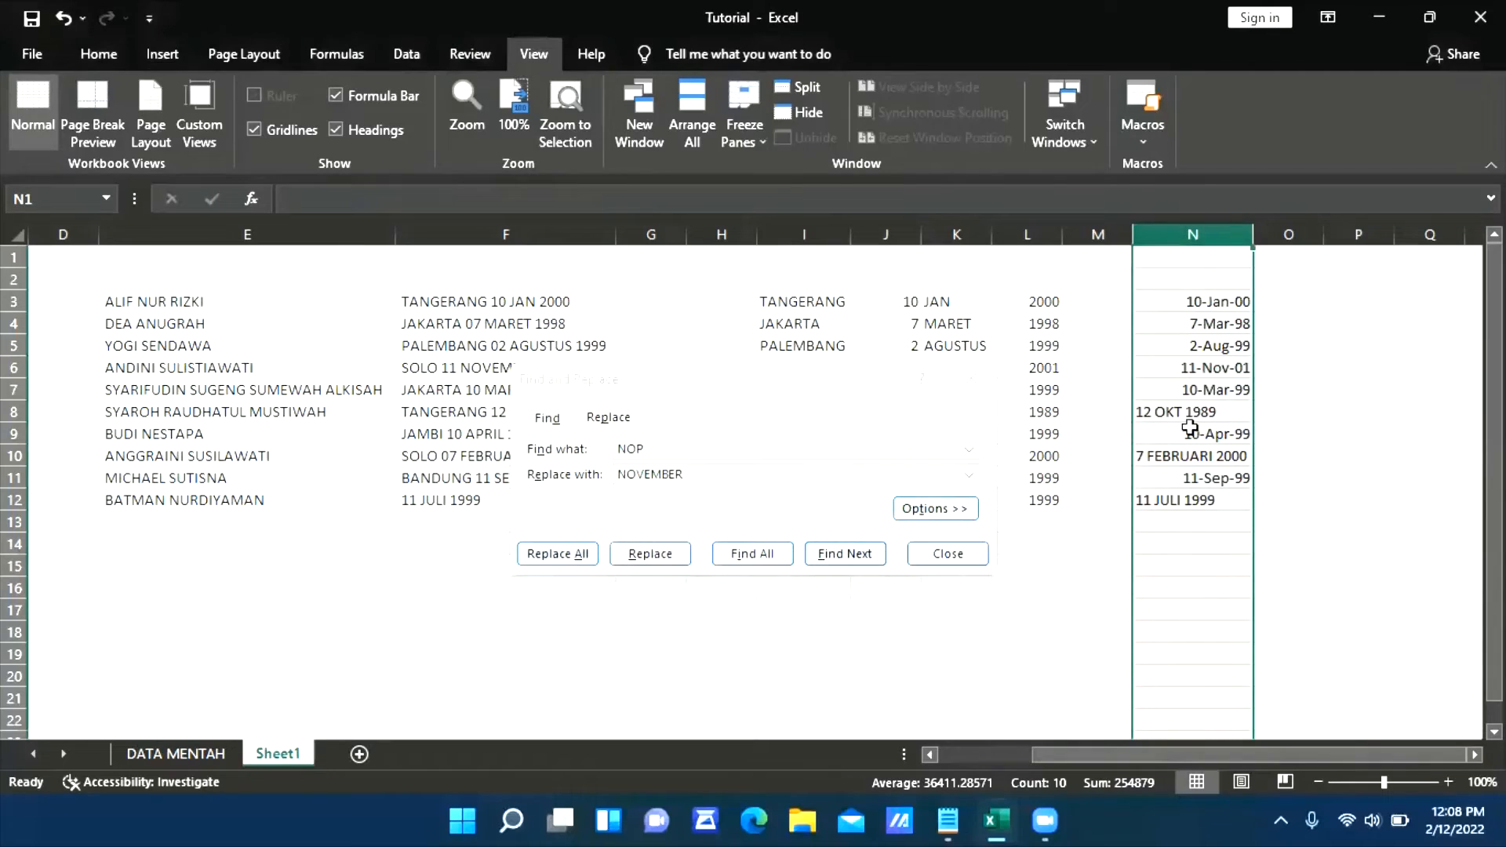
{"action": "left_click", "coordinate": [655, 447]}
{"action": "type", "text": "OKT"}
{"action": "key", "text": "Tab"}
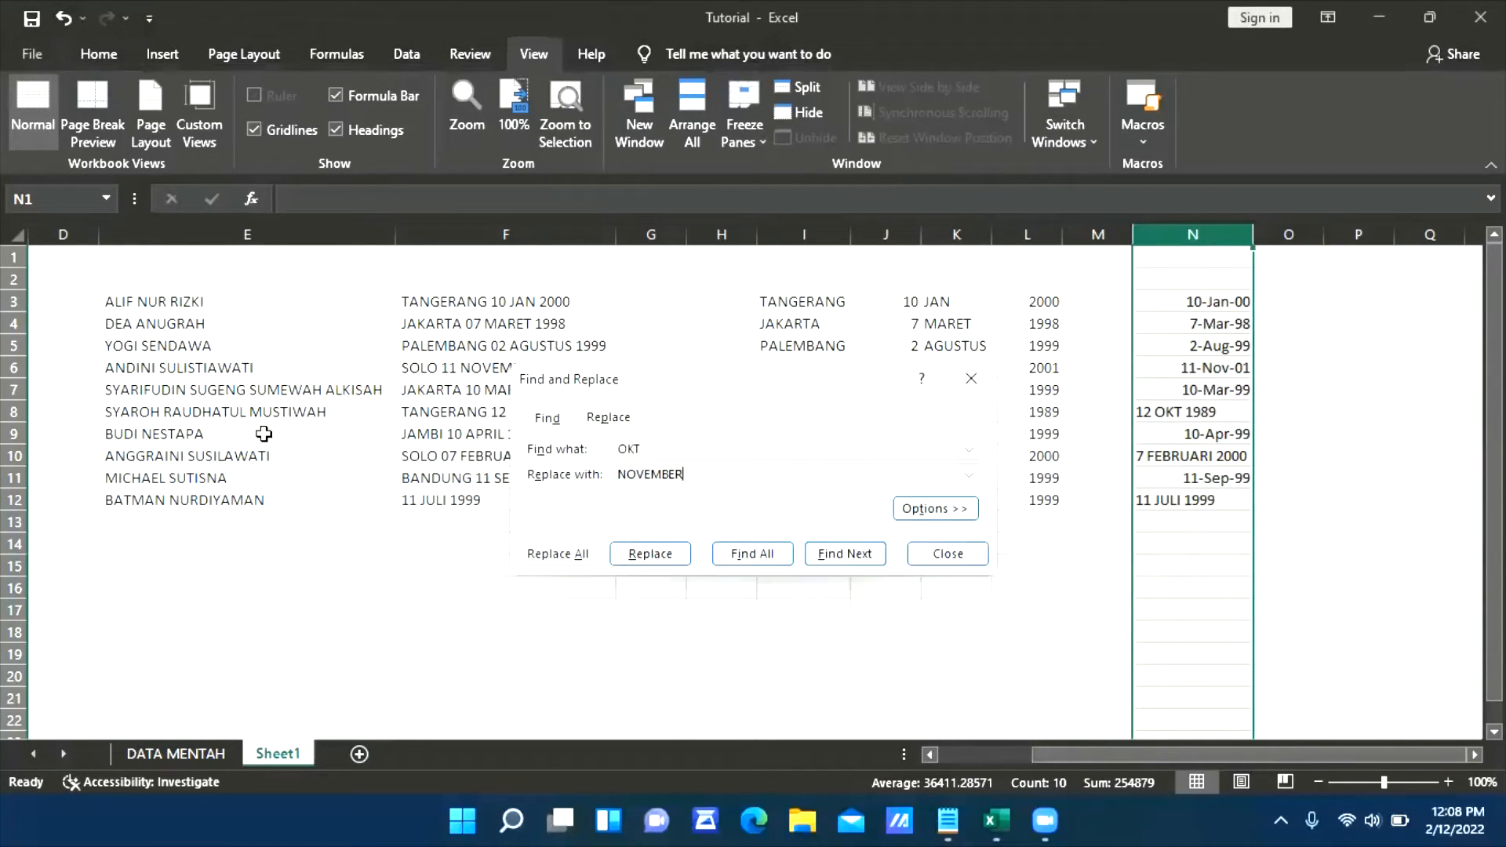
{"action": "type", "text": "OCTO"}
{"action": "left_click", "coordinate": [555, 554]}
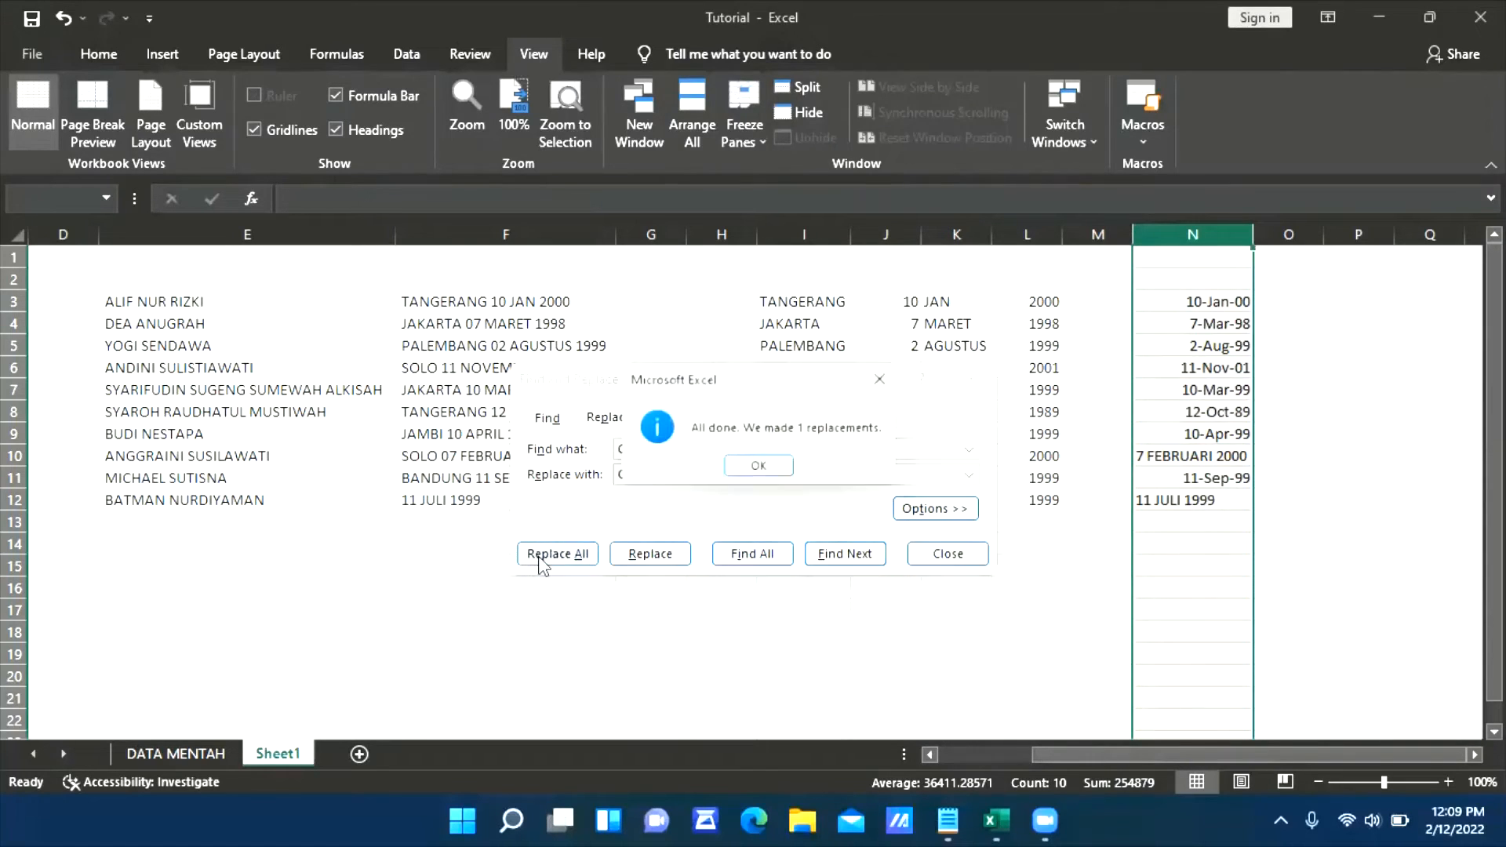
{"action": "left_click", "coordinate": [761, 469]}
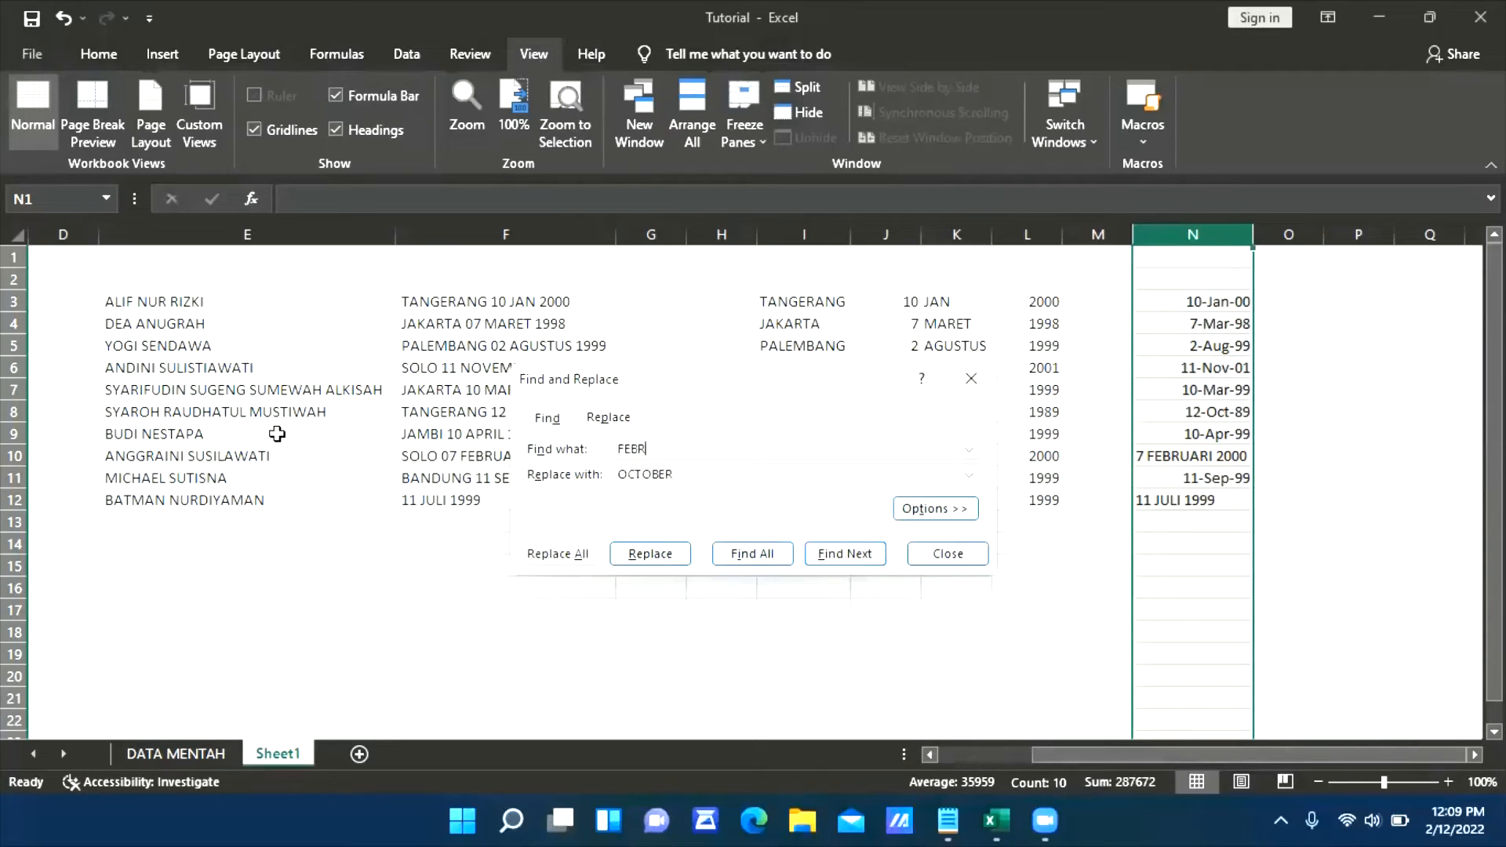
Replace every FEBRUARI in column N with FEBRUARY
{"action": "key", "text": "Tab"}
{"action": "type", "text": "FE"}
{"action": "left_click", "coordinate": [561, 554]}
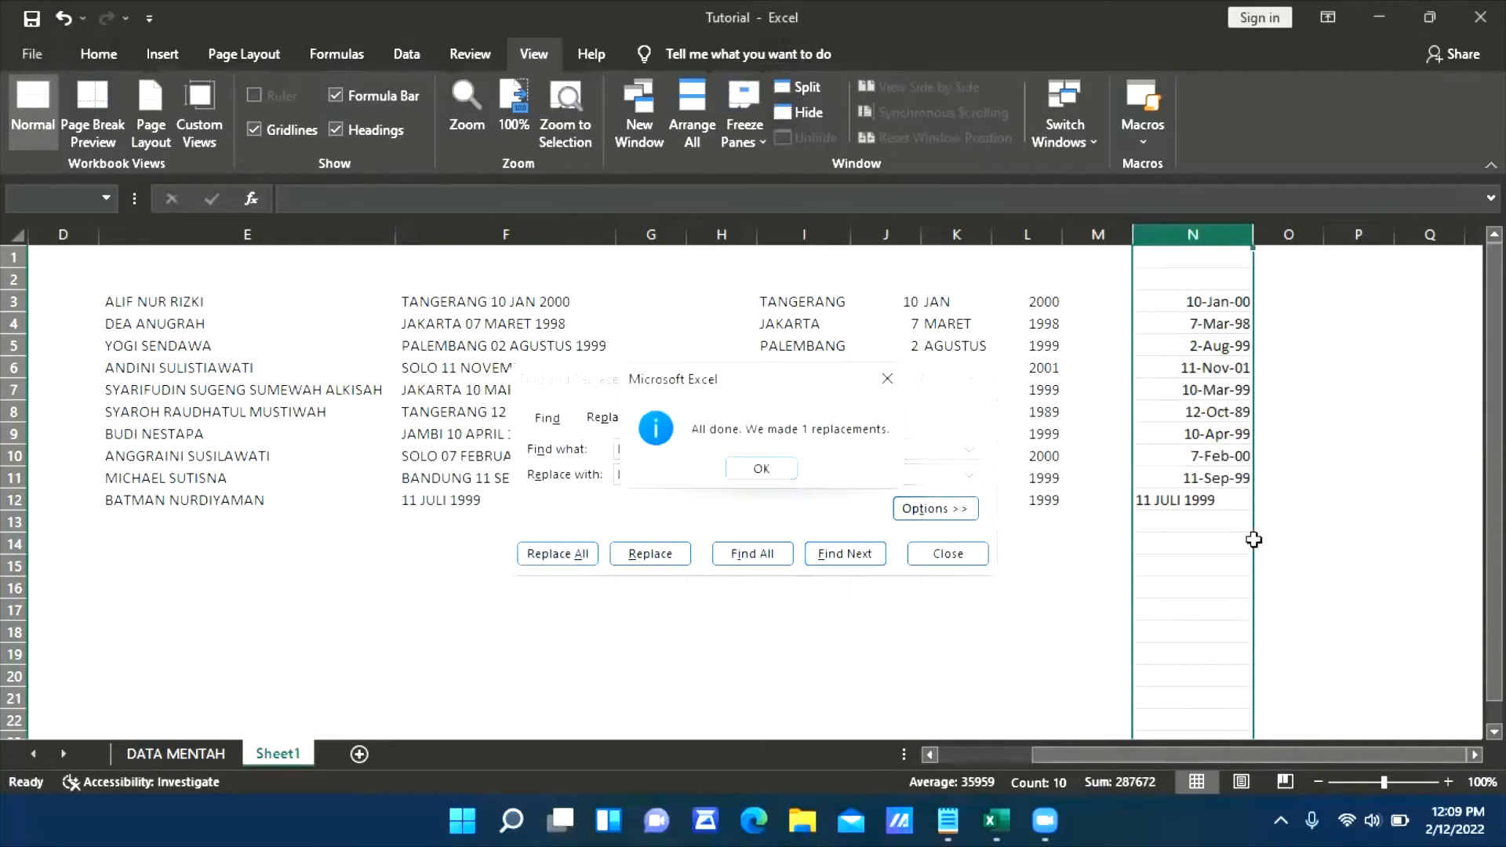
{"action": "left_click", "coordinate": [773, 470]}
Replace every JULI in column N with its English month name and close Find and Replace
{"action": "double_click", "coordinate": [728, 450]}
{"action": "type", "text": "JULI"}
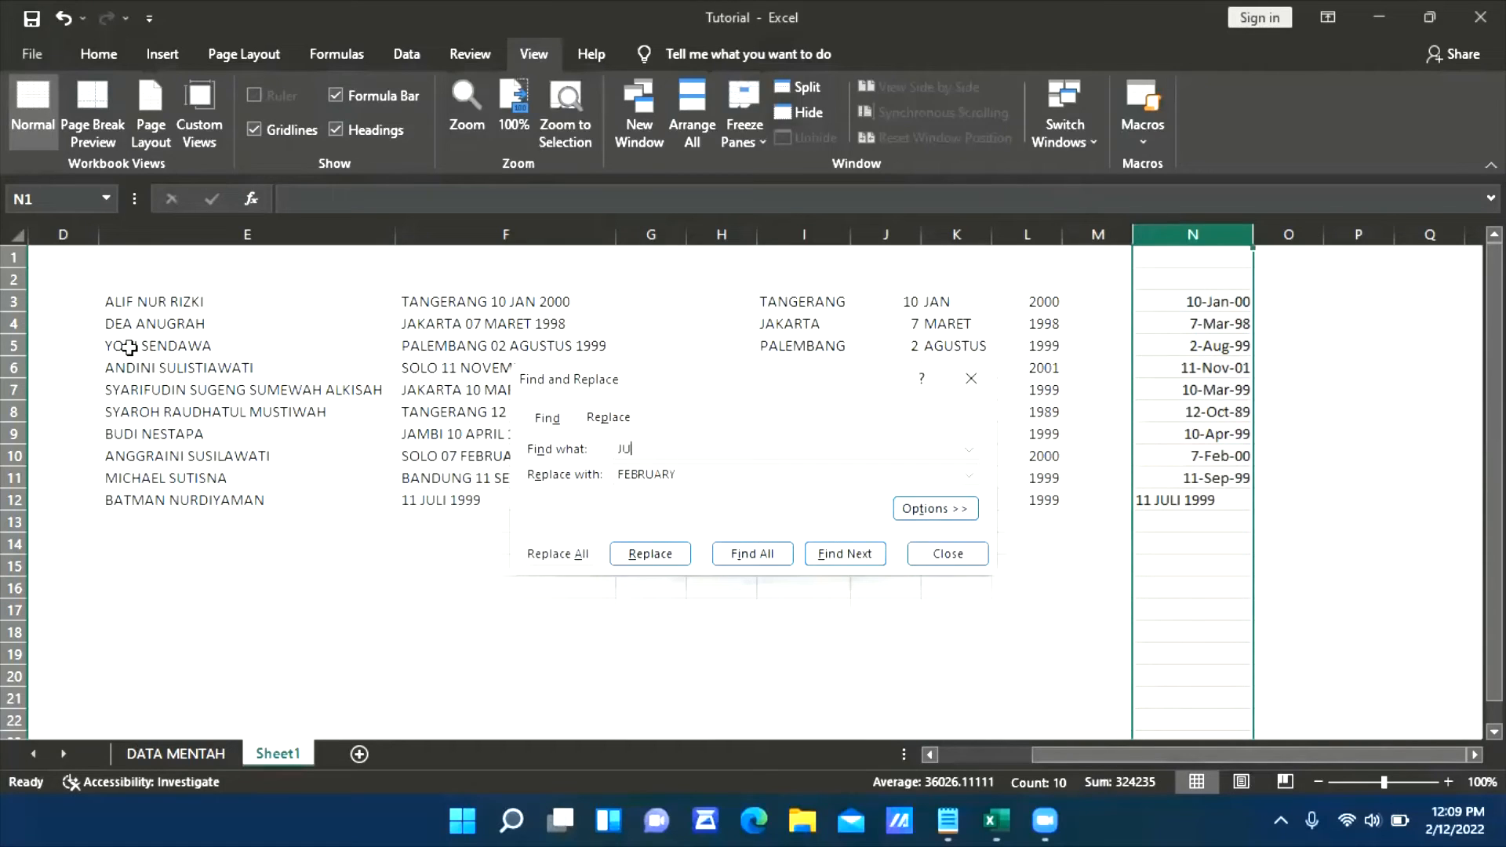
{"action": "key", "text": "Tab"}
{"action": "type", "text": "J"}
{"action": "left_click", "coordinate": [551, 555]}
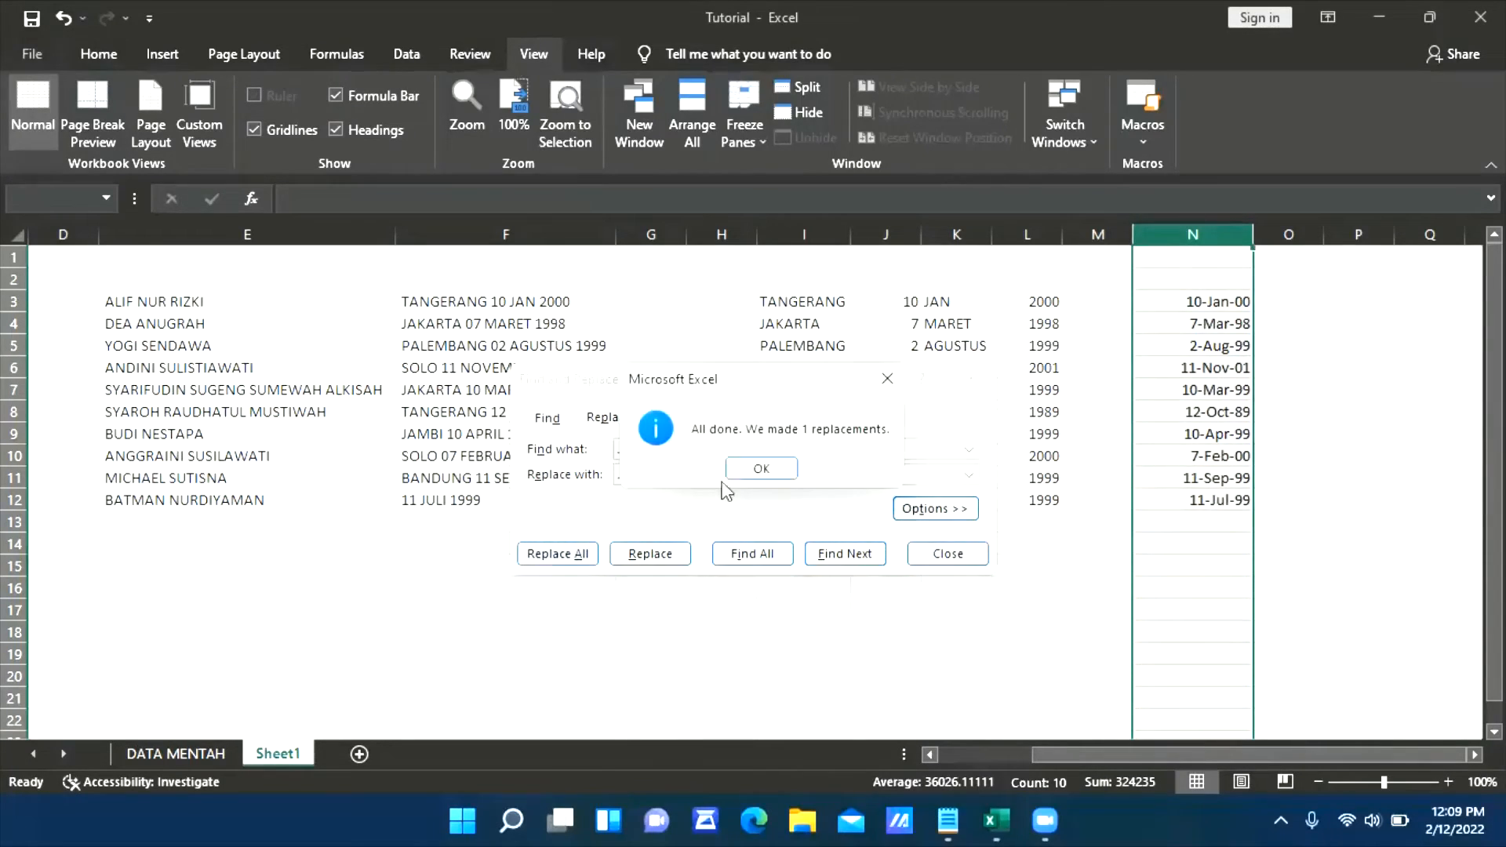
{"action": "left_click", "coordinate": [755, 473]}
{"action": "left_click", "coordinate": [930, 553]}
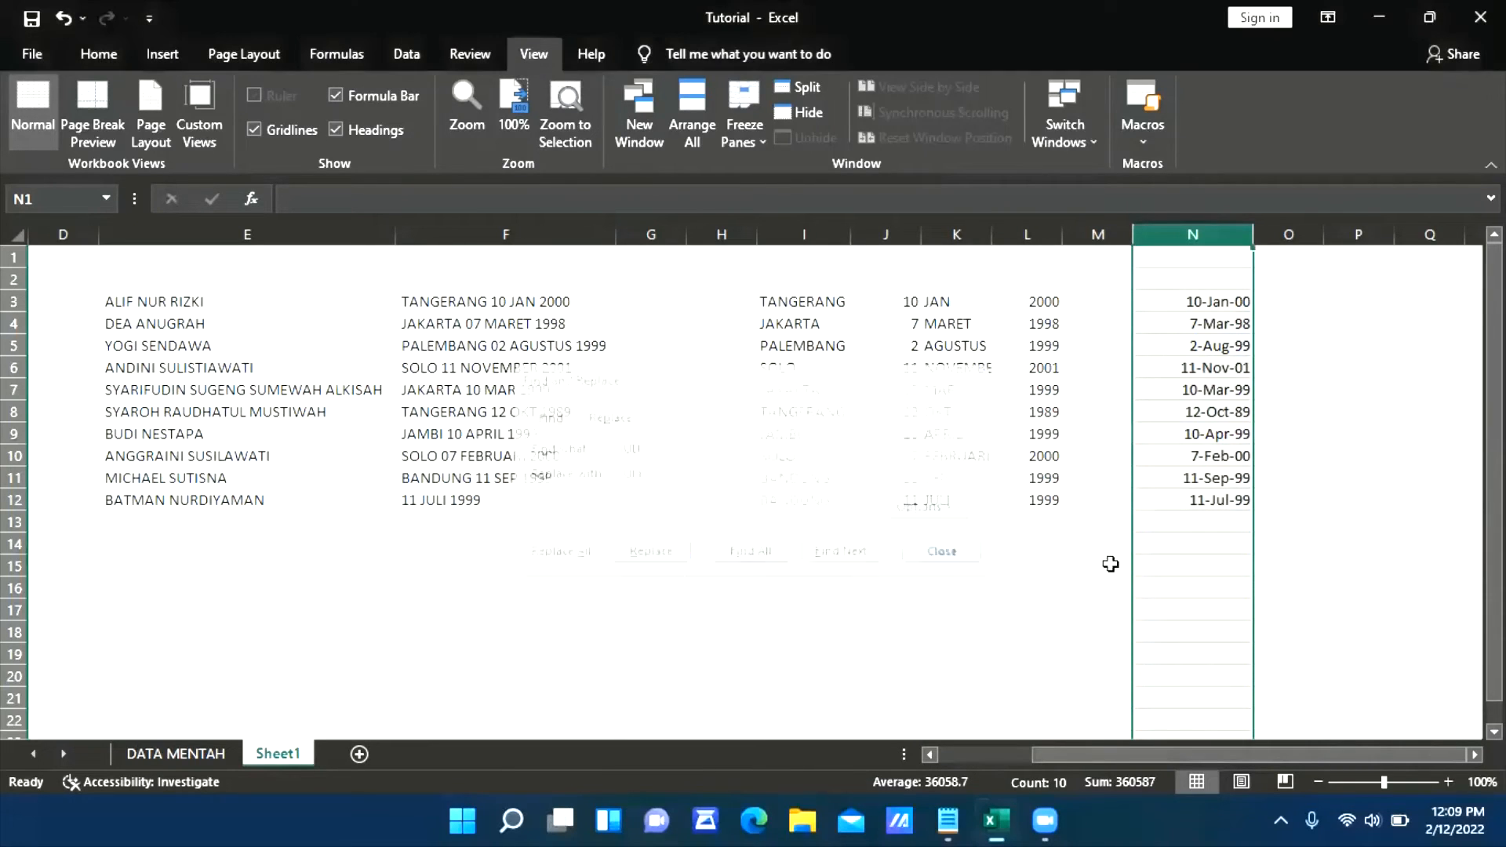
Check the converted birth dates in N3:N12 to see whether each is stored as a real date
{"action": "left_click", "coordinate": [1198, 300]}
{"action": "left_click", "coordinate": [1209, 327]}
{"action": "left_click", "coordinate": [1226, 369]}
{"action": "left_click", "coordinate": [1238, 434]}
{"action": "left_click_drag", "start_coordinate": [1234, 480], "coordinate": [1228, 505]}
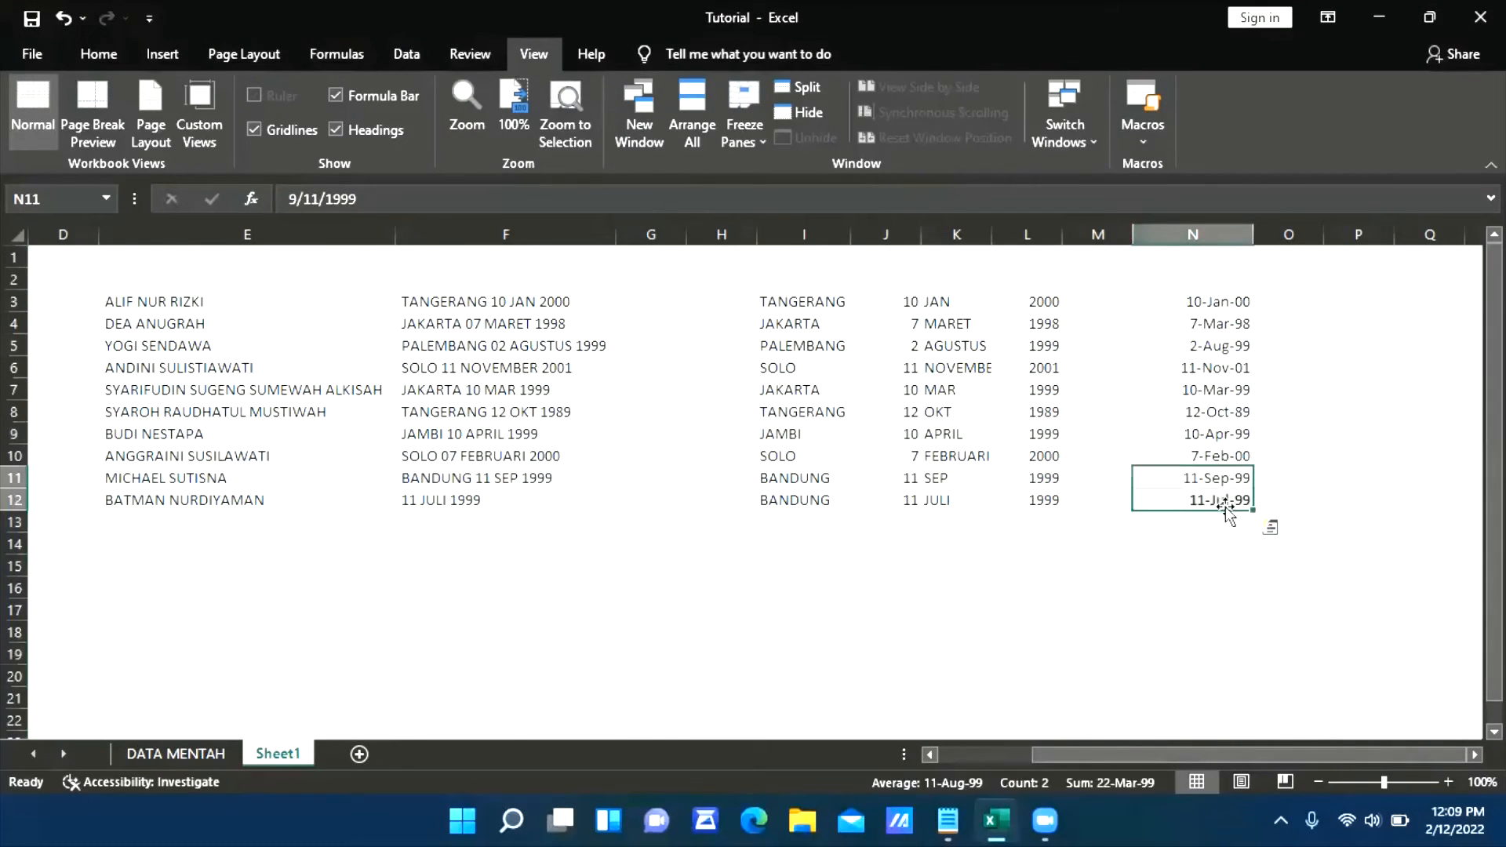
{"action": "left_click_drag", "start_coordinate": [1238, 325], "coordinate": [1238, 433]}
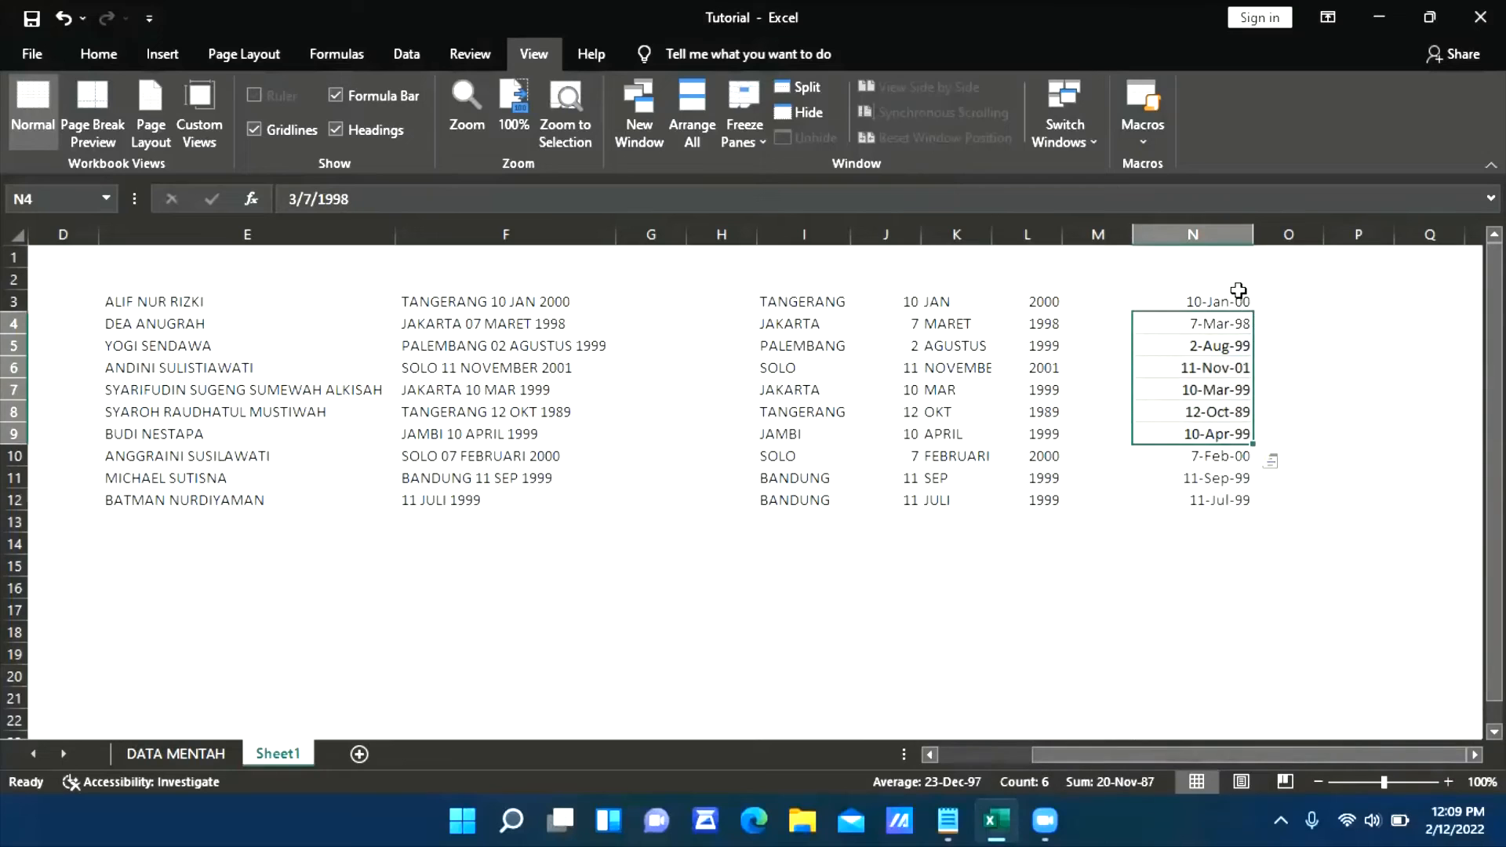
Copy the dates in N3:N12 of Sheet1 and paste them into the DATA MENTAH sheet under TANGGAL LAHIR, starting at J2
{"action": "left_click_drag", "start_coordinate": [1233, 298], "coordinate": [1200, 481]}
{"action": "key", "text": "ctrl+c"}
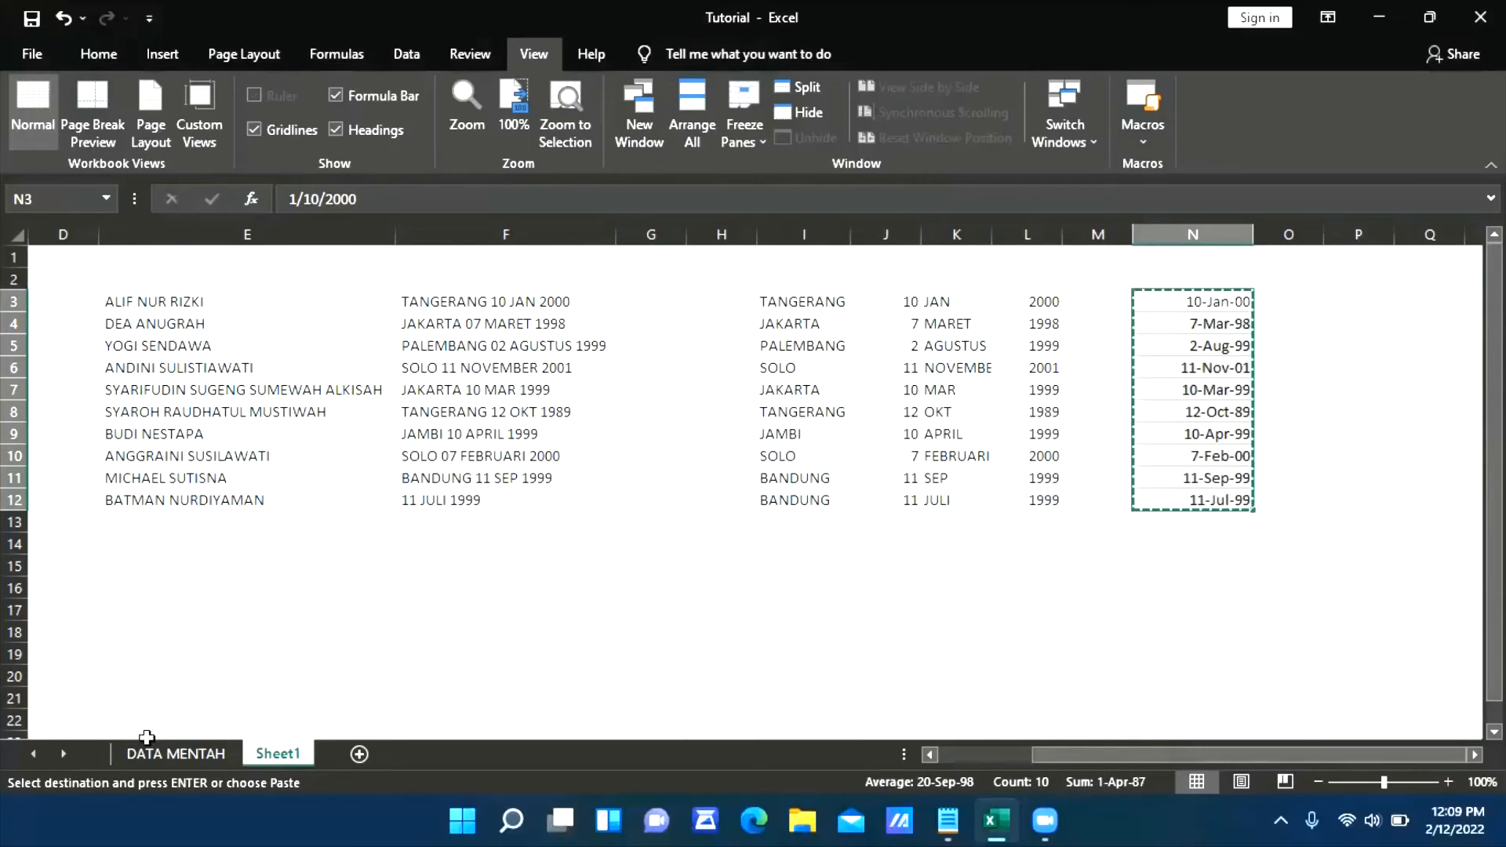
{"action": "left_click", "coordinate": [177, 755]}
{"action": "left_click", "coordinate": [1304, 281]}
{"action": "key", "text": "ctrl+v"}
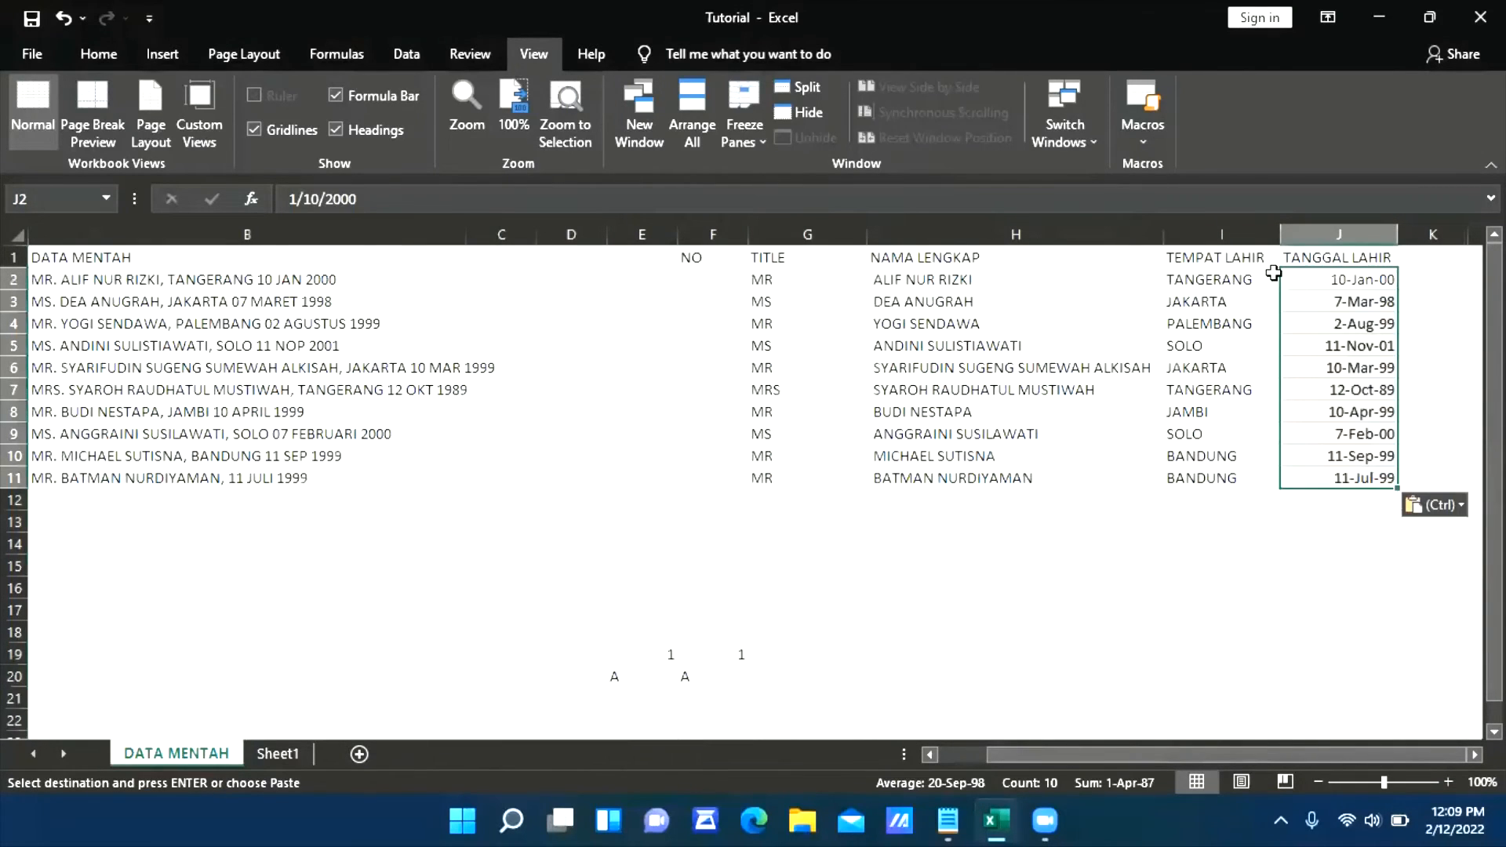
Enter 1, 2 and 3 in F2:F4 under the NO heading
{"action": "left_click", "coordinate": [733, 284]}
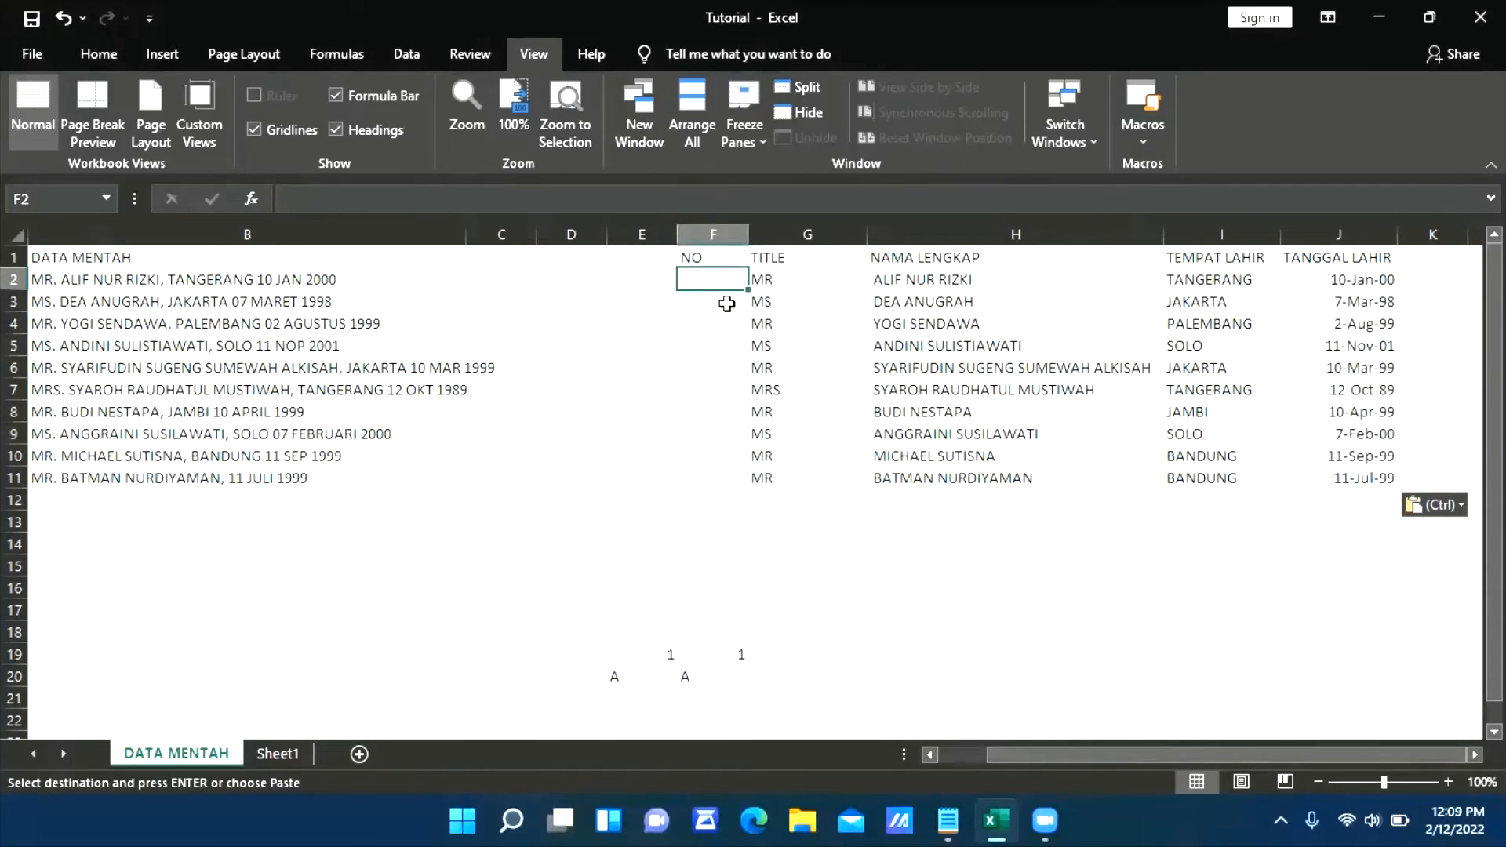
{"action": "type", "text": "1"}
{"action": "key", "text": "Return"}
{"action": "type", "text": "2"}
{"action": "key", "text": "Return"}
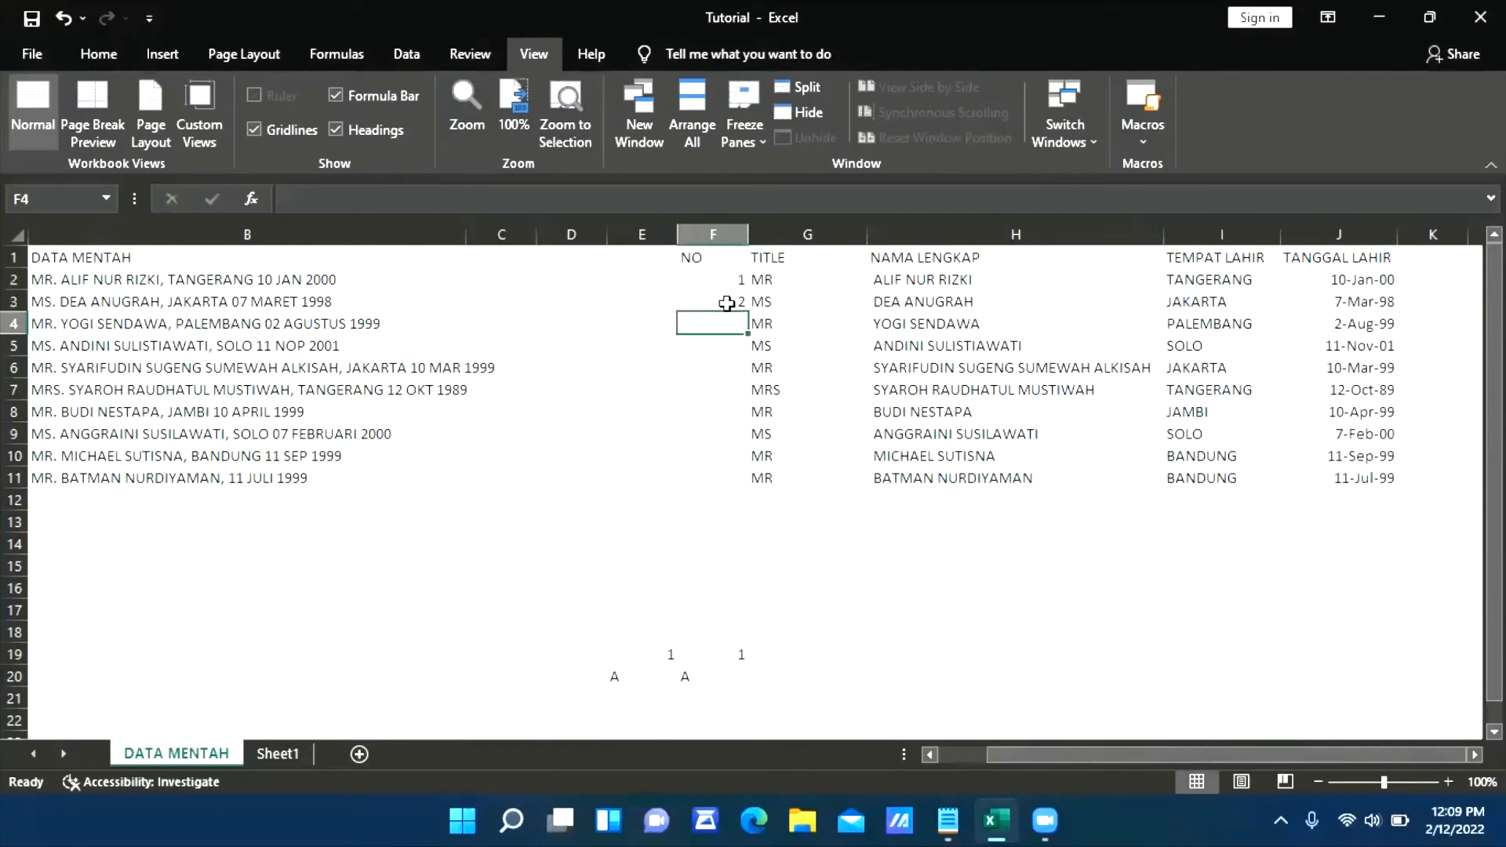
{"action": "type", "text": "3"}
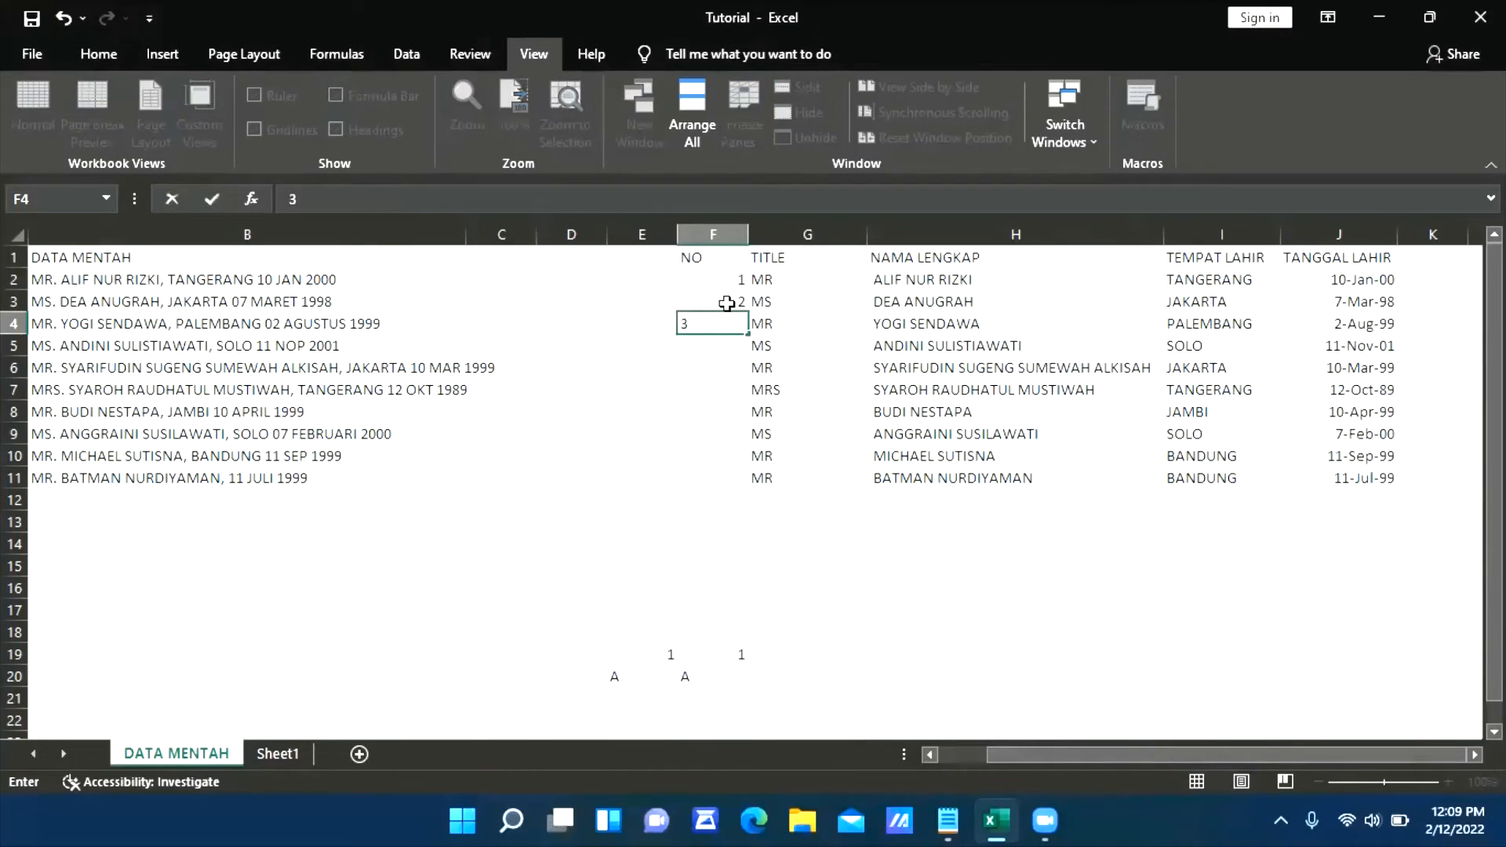
{"action": "key", "text": "Up"}
{"action": "key", "text": "Up"}
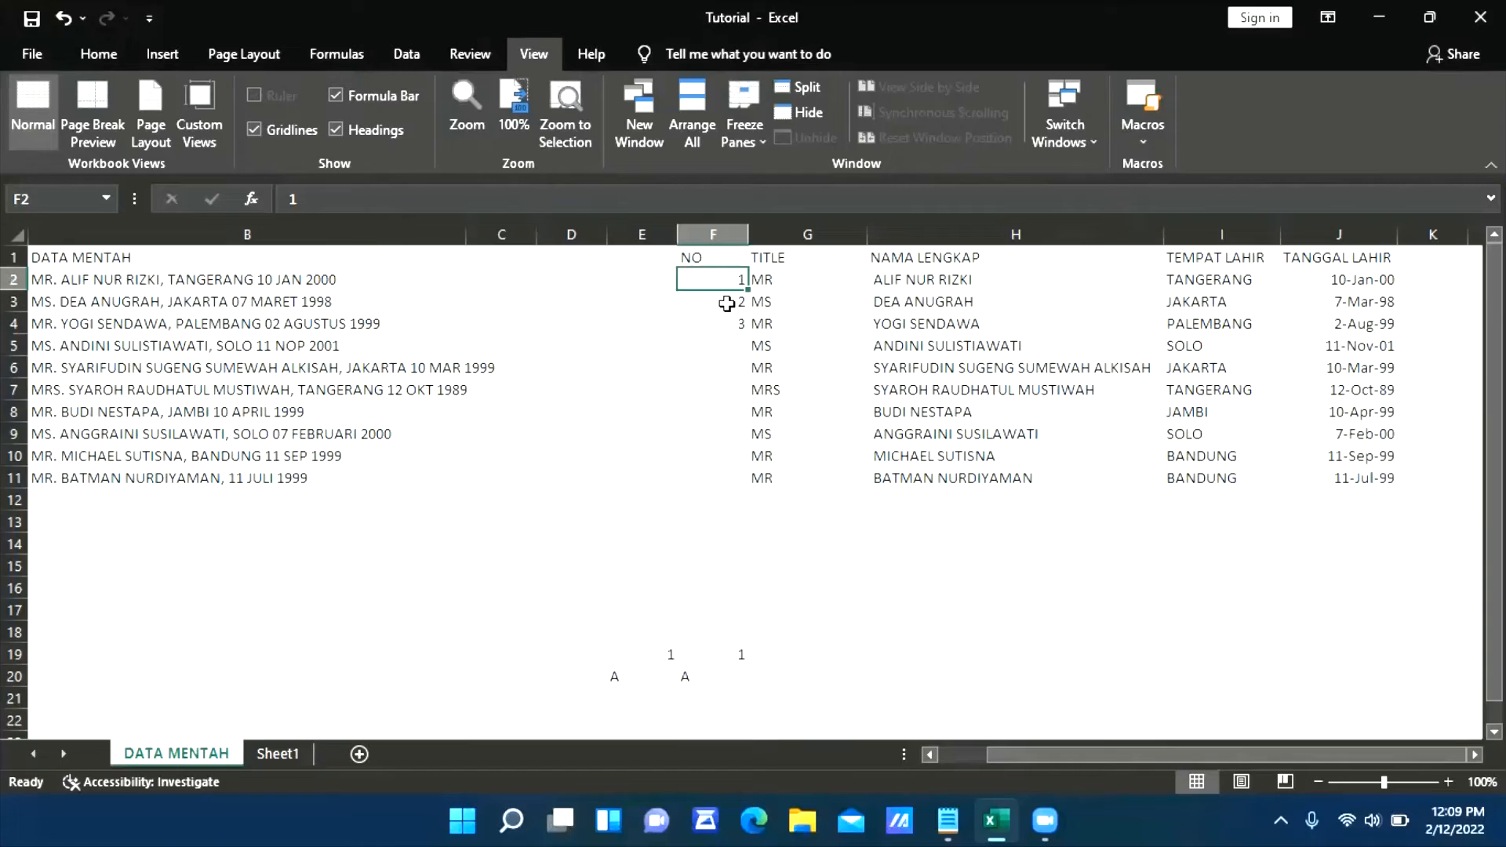
Extend the 1, 2, 3 numbering in F2:F4 down the NO column to 10 in F11
{"action": "key", "text": "shift+Down"}
{"action": "key", "text": "shift+Down"}
{"action": "key", "text": "shift+Right"}
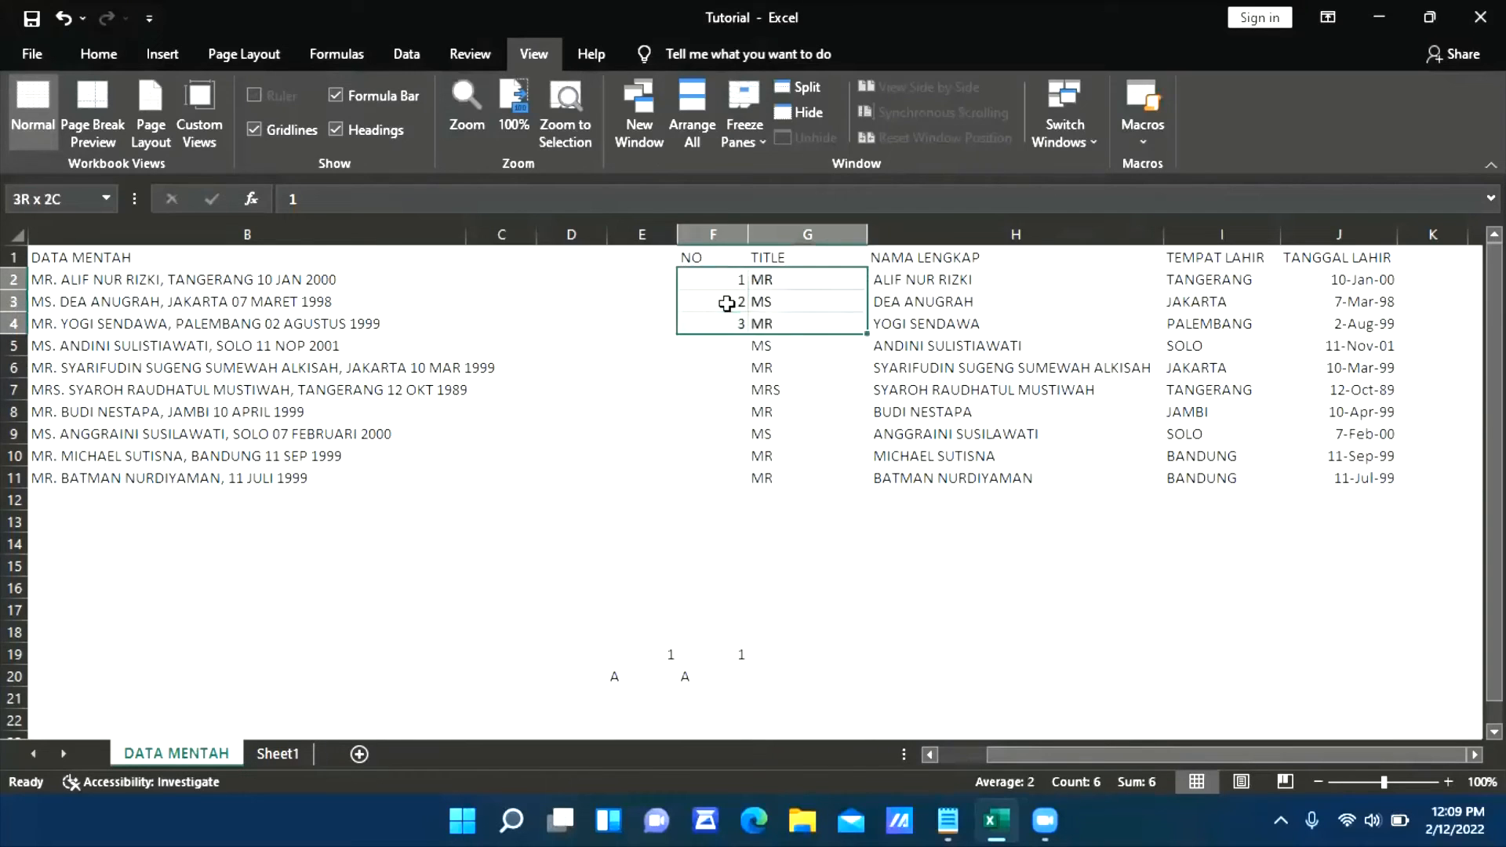
{"action": "key", "text": "shift+Left"}
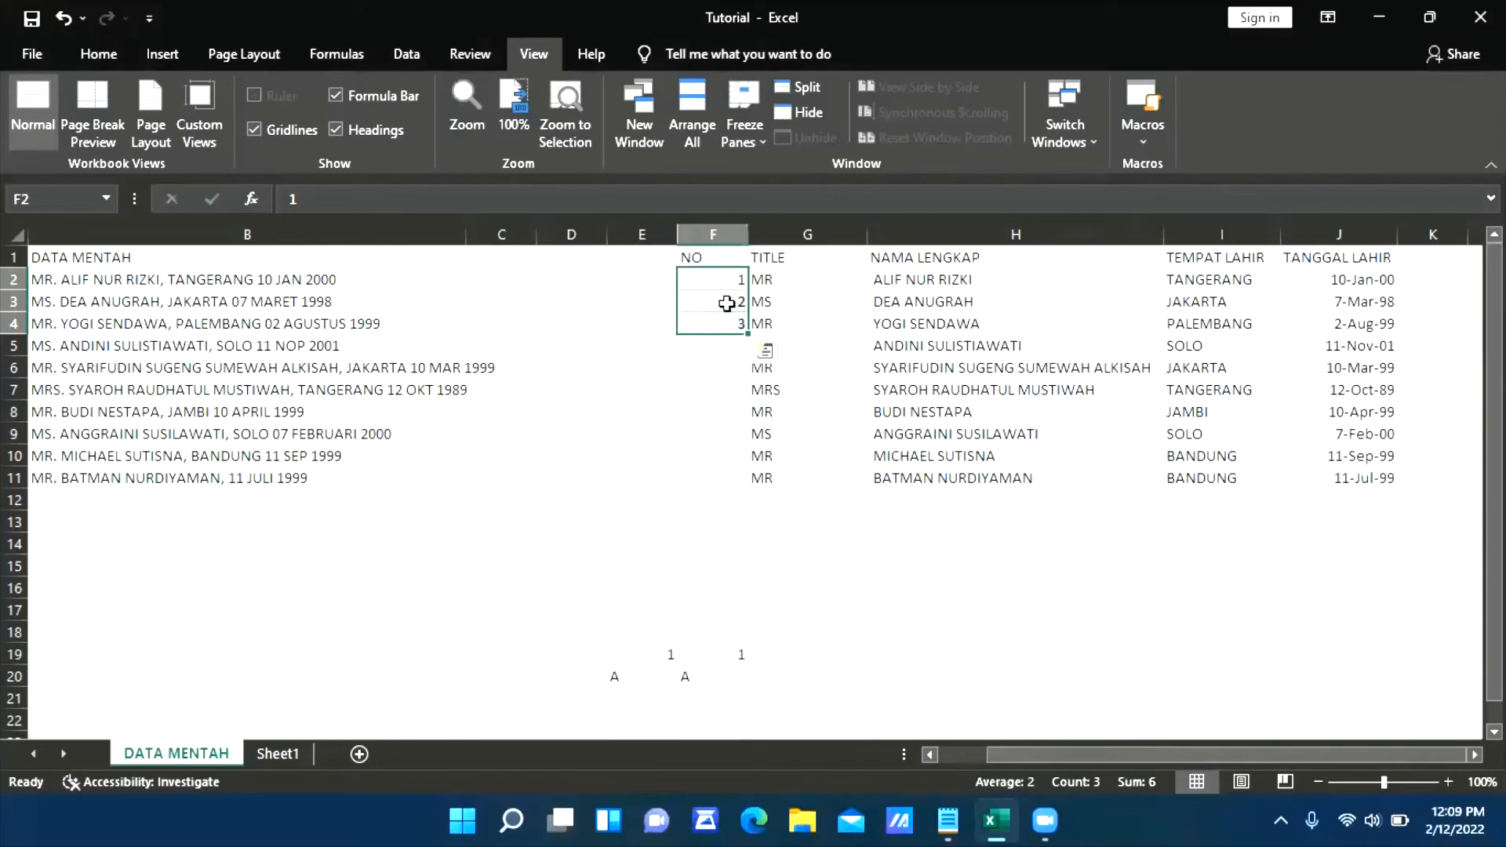
{"action": "left_click", "coordinate": [743, 393]}
{"action": "left_click_drag", "start_coordinate": [733, 281], "coordinate": [730, 324]}
{"action": "double_click", "coordinate": [751, 334]}
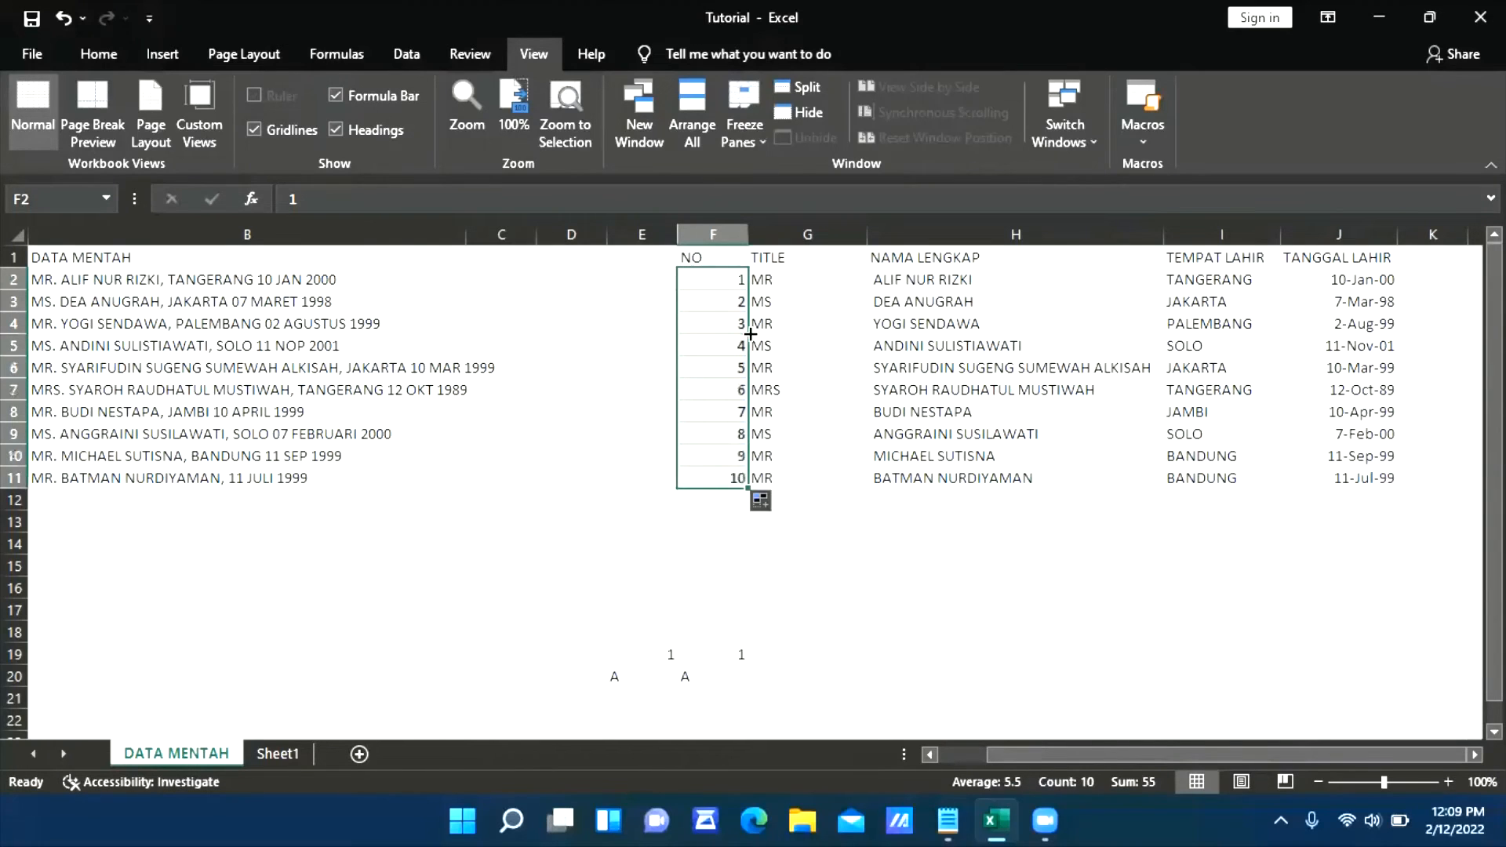
{"action": "left_click", "coordinate": [879, 522]}
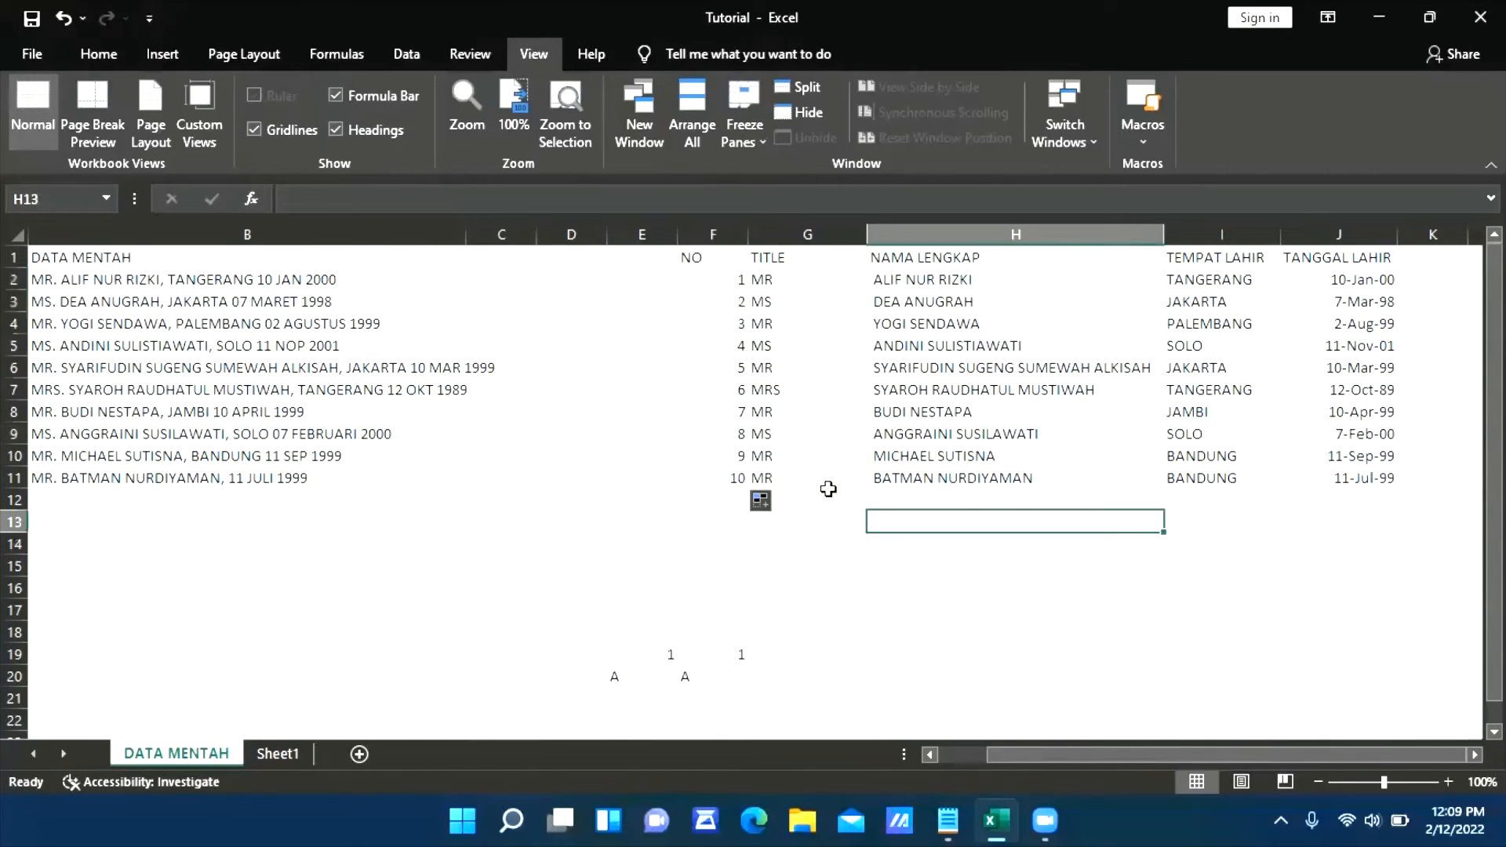
{"action": "left_click", "coordinate": [1264, 573]}
{"action": "left_click", "coordinate": [966, 547]}
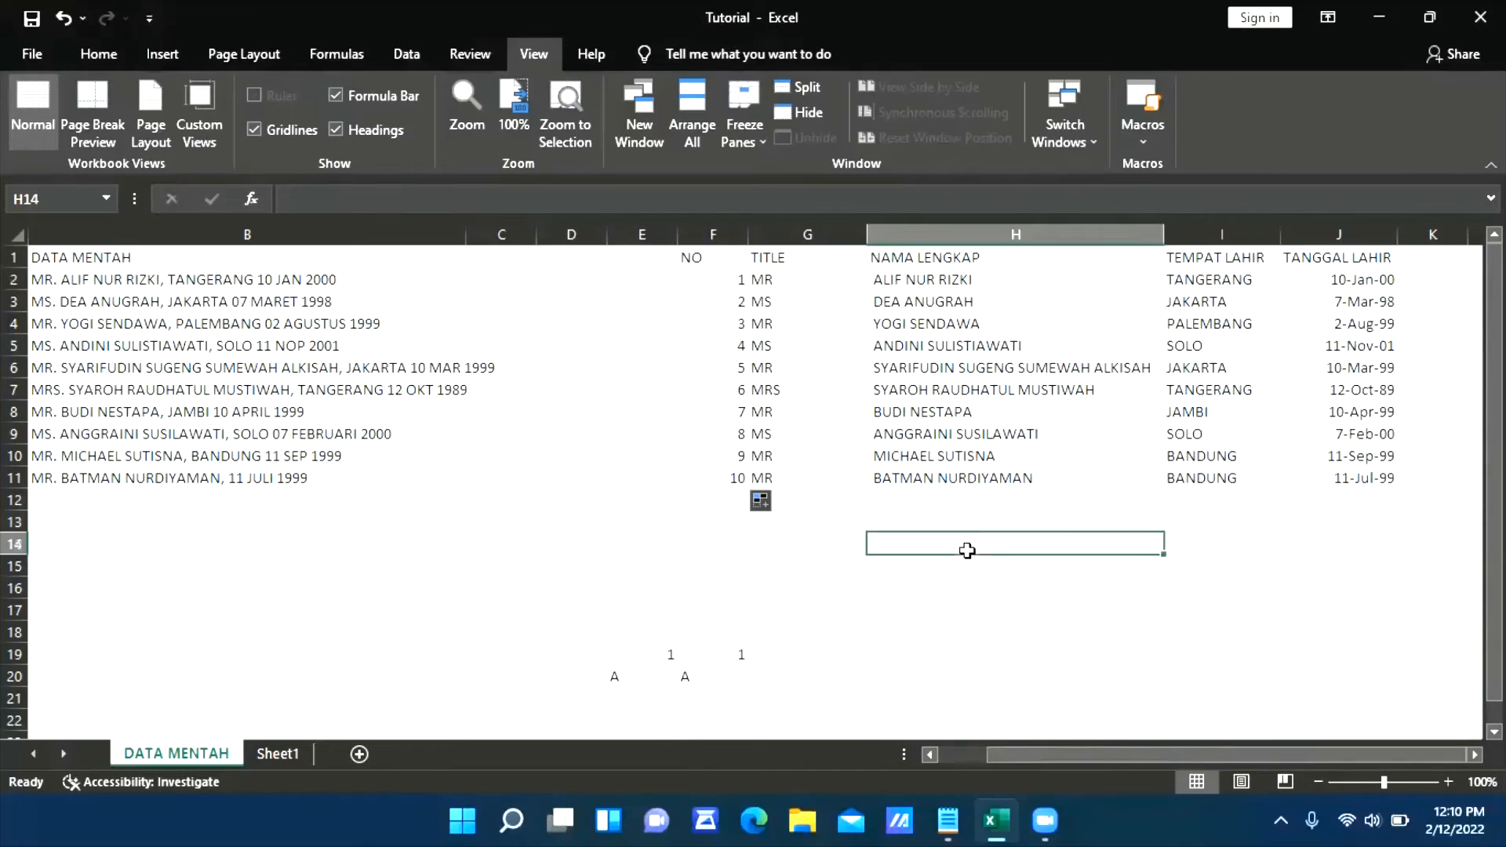
Clear the stray 1 and A entries from E19:F20 below the table
{"action": "left_click", "coordinate": [600, 585]}
{"action": "left_click", "coordinate": [902, 590]}
{"action": "left_click", "coordinate": [671, 553]}
{"action": "left_click_drag", "start_coordinate": [565, 589], "coordinate": [885, 677]}
{"action": "left_click", "coordinate": [541, 575]}
{"action": "left_click_drag", "start_coordinate": [541, 575], "coordinate": [790, 689]}
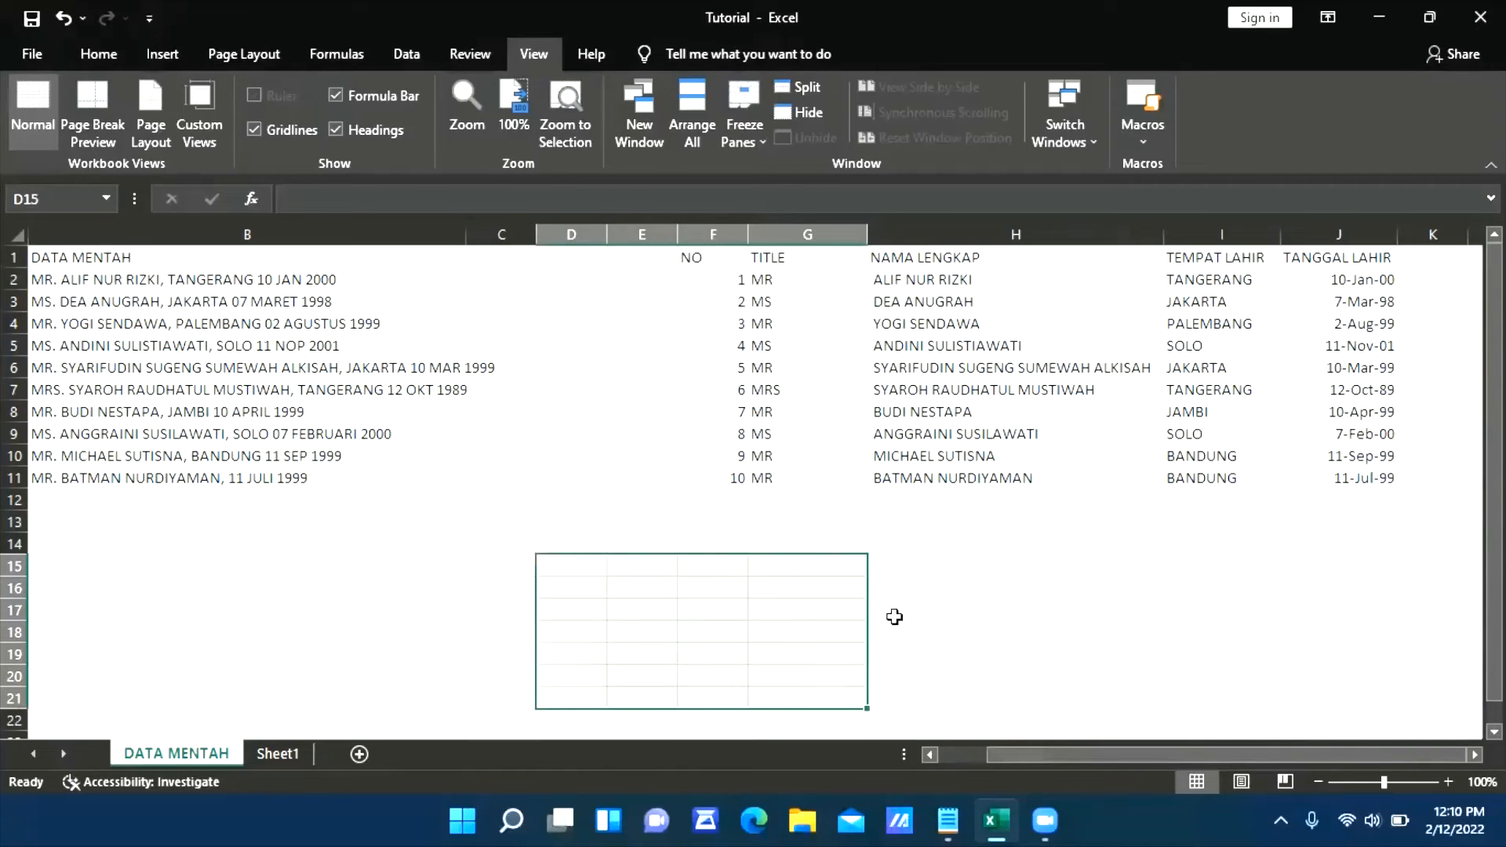
{"action": "left_click", "coordinate": [1047, 566]}
Centre the contents of the whole table F1:J11 horizontally
{"action": "left_click_drag", "start_coordinate": [712, 268], "coordinate": [1335, 478]}
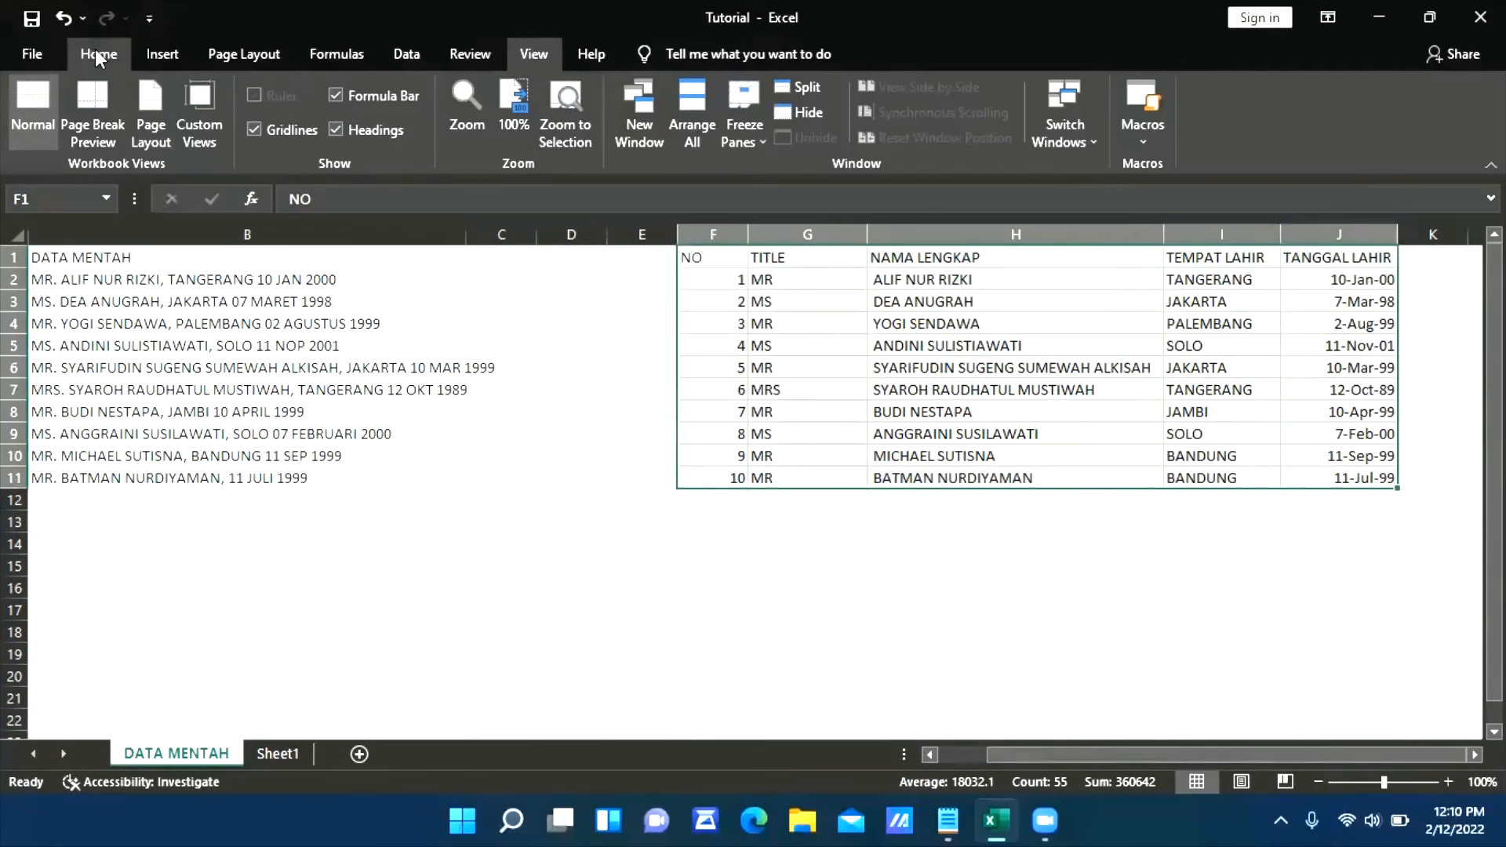
{"action": "left_click", "coordinate": [97, 54]}
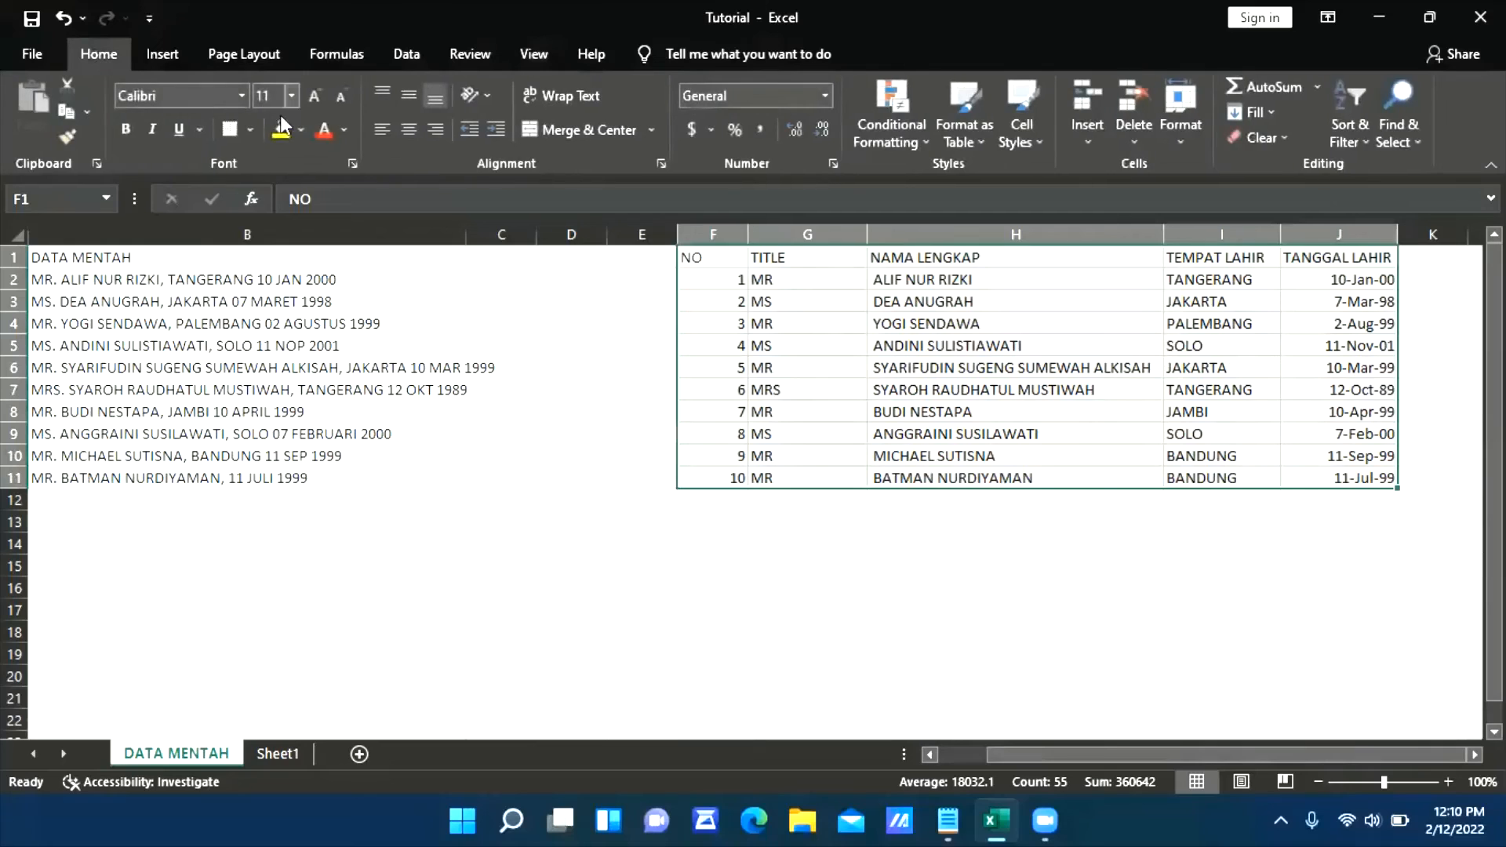
{"action": "left_click", "coordinate": [408, 130]}
{"action": "left_click", "coordinate": [929, 586]}
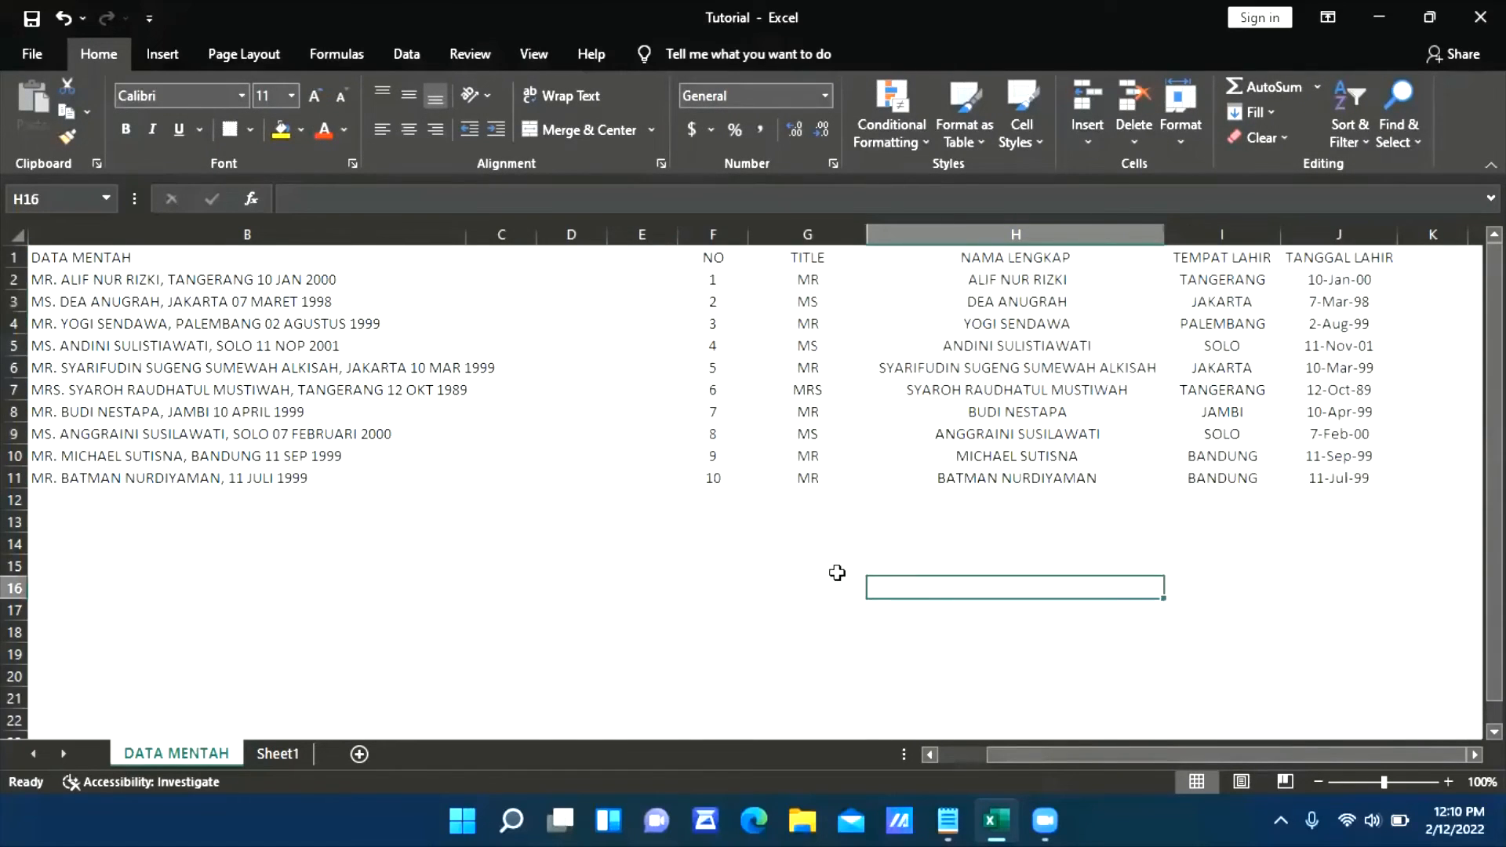
{"action": "left_click_drag", "start_coordinate": [546, 455], "coordinate": [596, 566]}
{"action": "left_click_drag", "start_coordinate": [824, 568], "coordinate": [844, 590]}
{"action": "left_click_drag", "start_coordinate": [902, 568], "coordinate": [882, 632]}
{"action": "left_click", "coordinate": [717, 677]}
{"action": "left_click_drag", "start_coordinate": [590, 654], "coordinate": [524, 637]}
{"action": "left_click_drag", "start_coordinate": [514, 632], "coordinate": [643, 611]}
{"action": "left_click", "coordinate": [822, 567]}
{"action": "left_click", "coordinate": [1019, 565]}
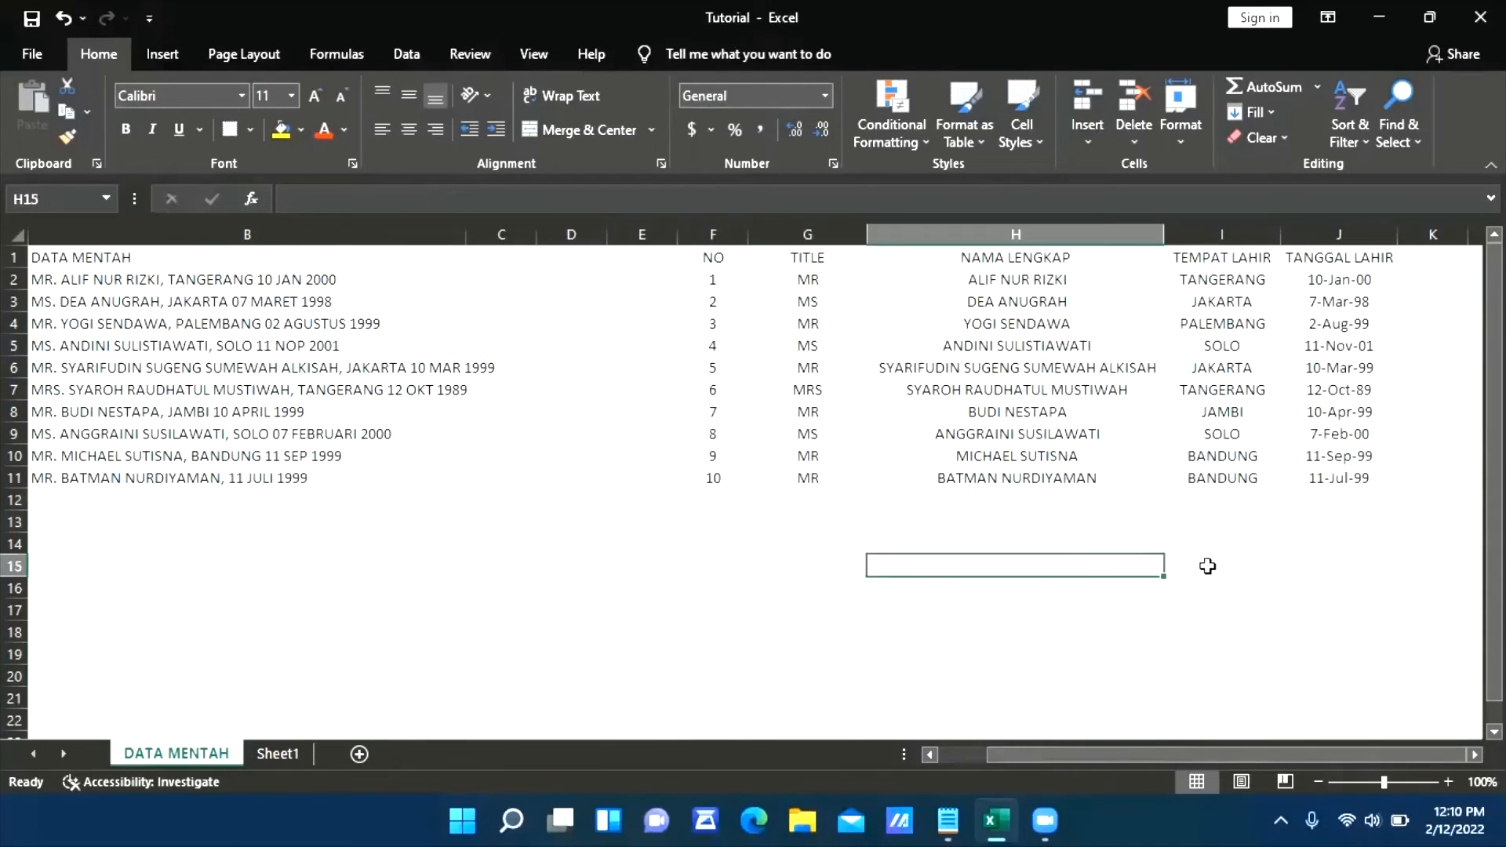
Turn off the display of gridlines on the DATA MENTAH sheet
{"action": "left_click", "coordinate": [552, 49]}
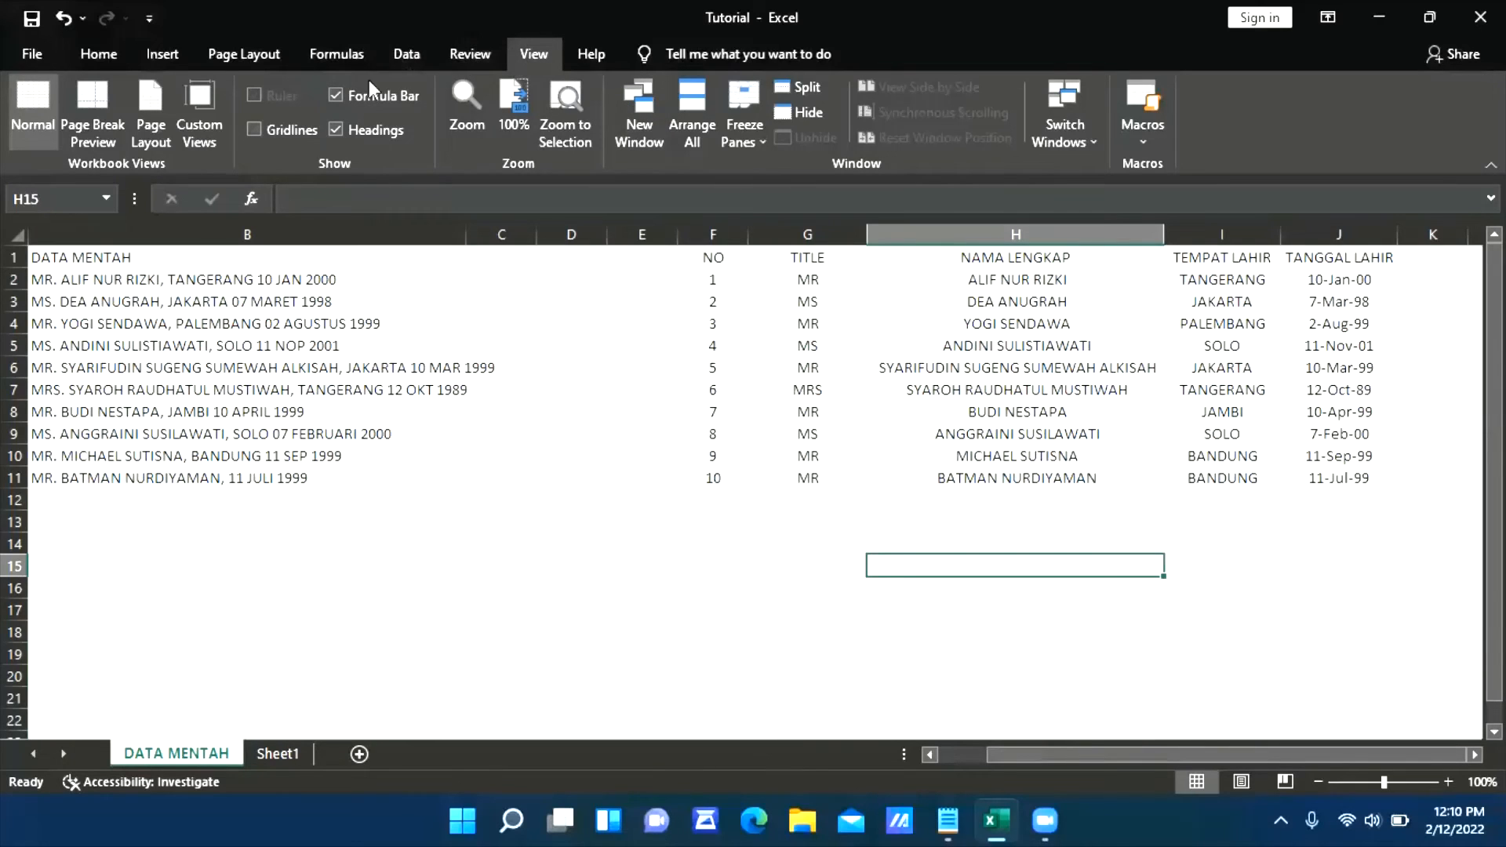
{"action": "left_click", "coordinate": [755, 502]}
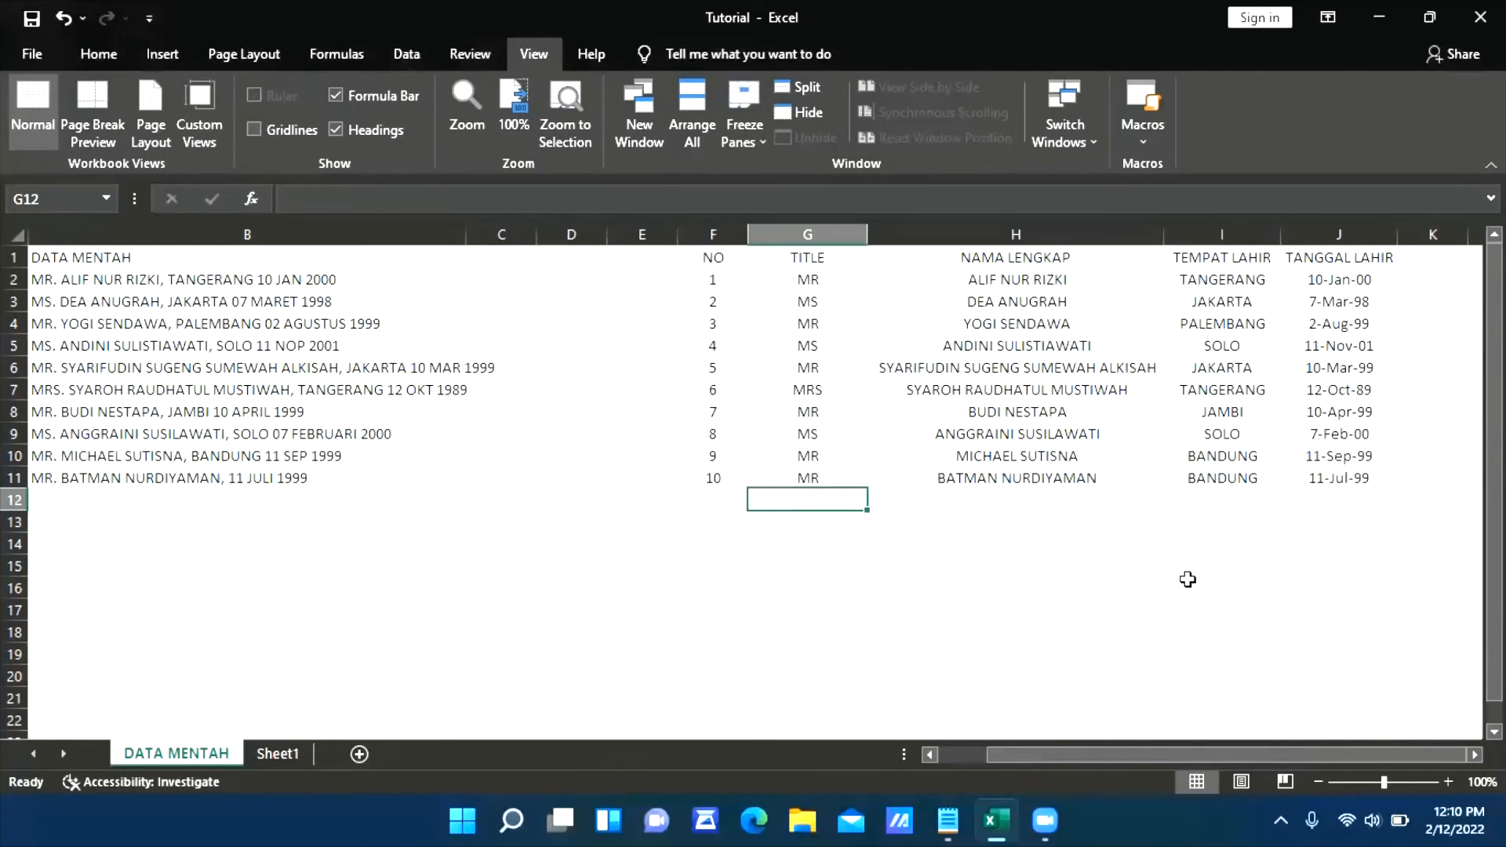
{"action": "left_click", "coordinate": [1092, 610]}
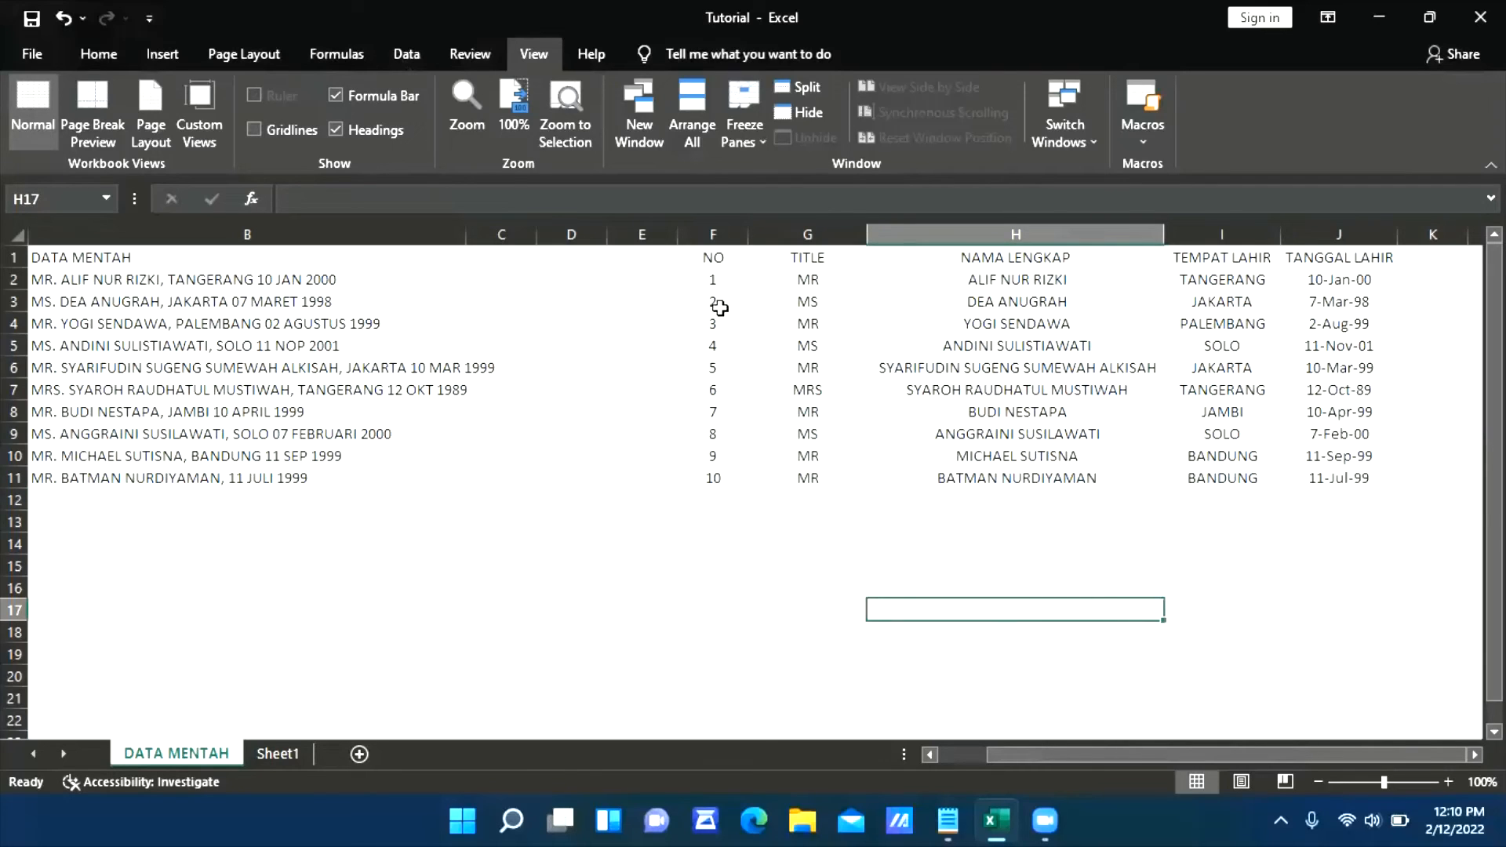
{"action": "left_click", "coordinate": [1146, 426]}
{"action": "left_click", "coordinate": [1340, 451]}
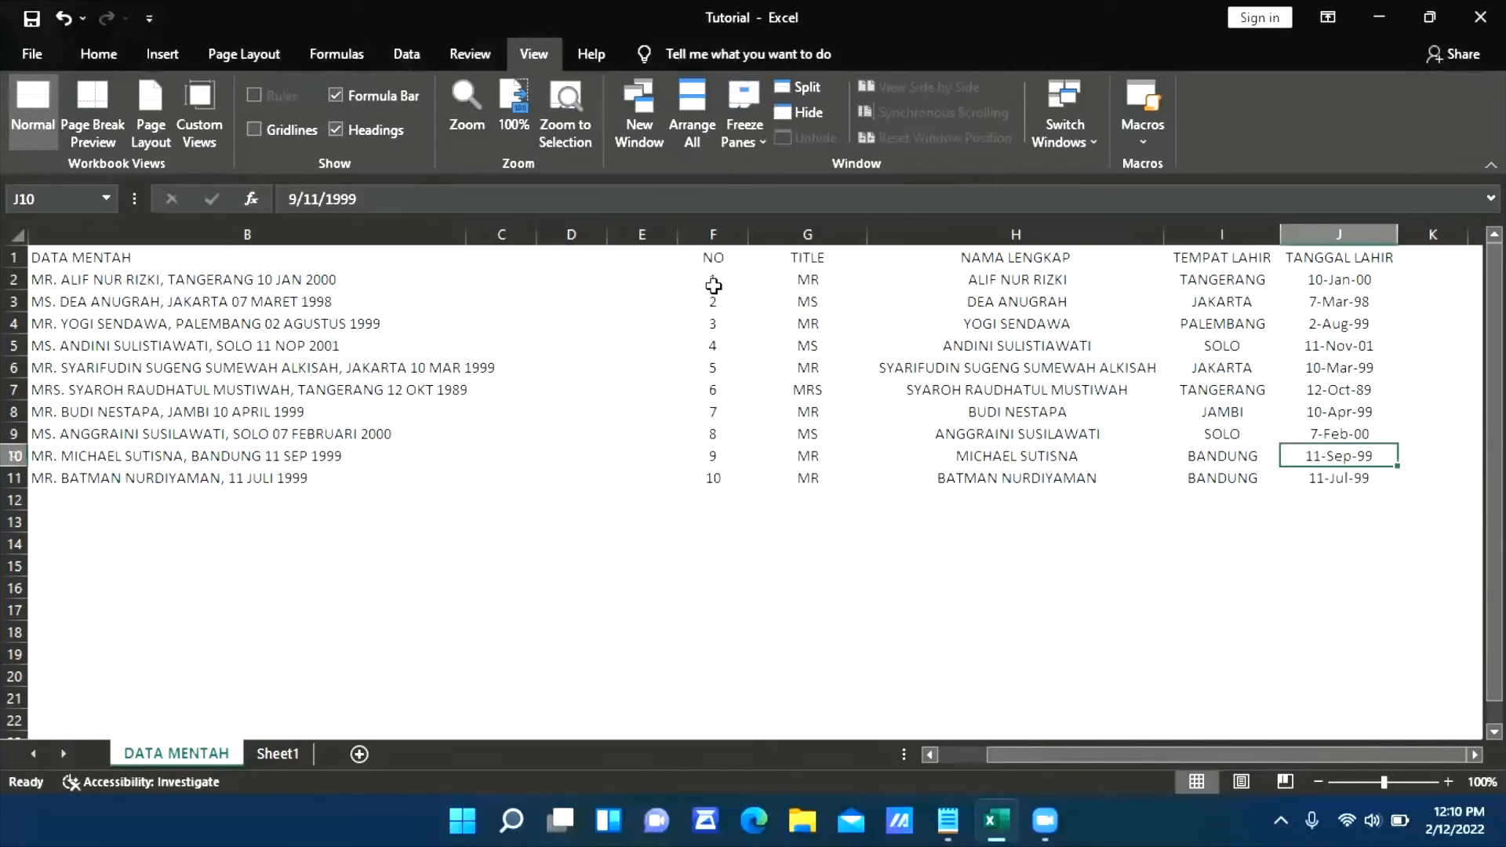
Give the header cells F1:J1 a standard green fill and a white font colour
{"action": "left_click_drag", "start_coordinate": [713, 260], "coordinate": [1332, 266]}
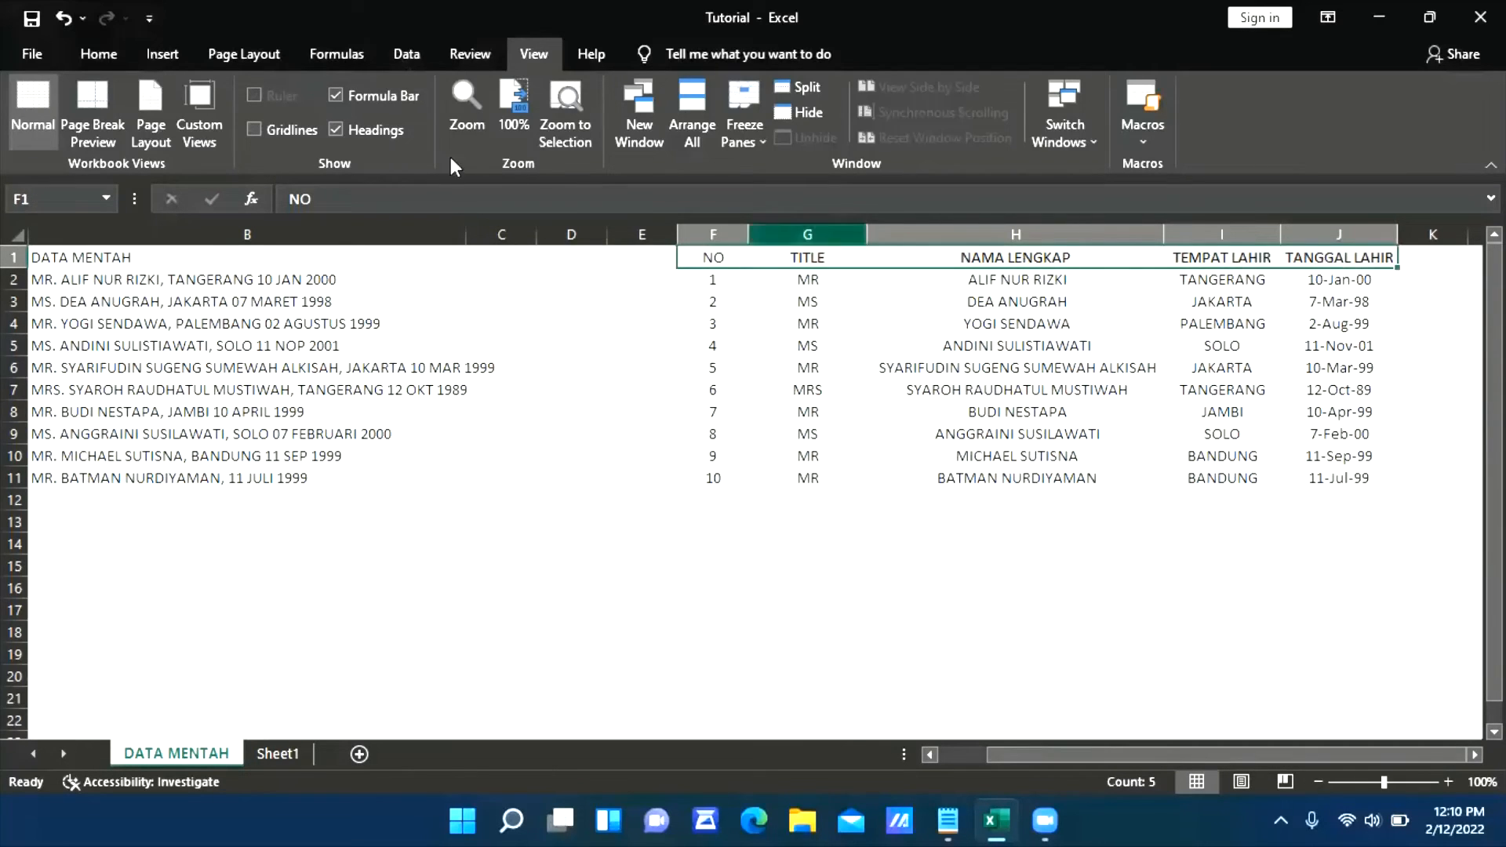
{"action": "left_click", "coordinate": [98, 54]}
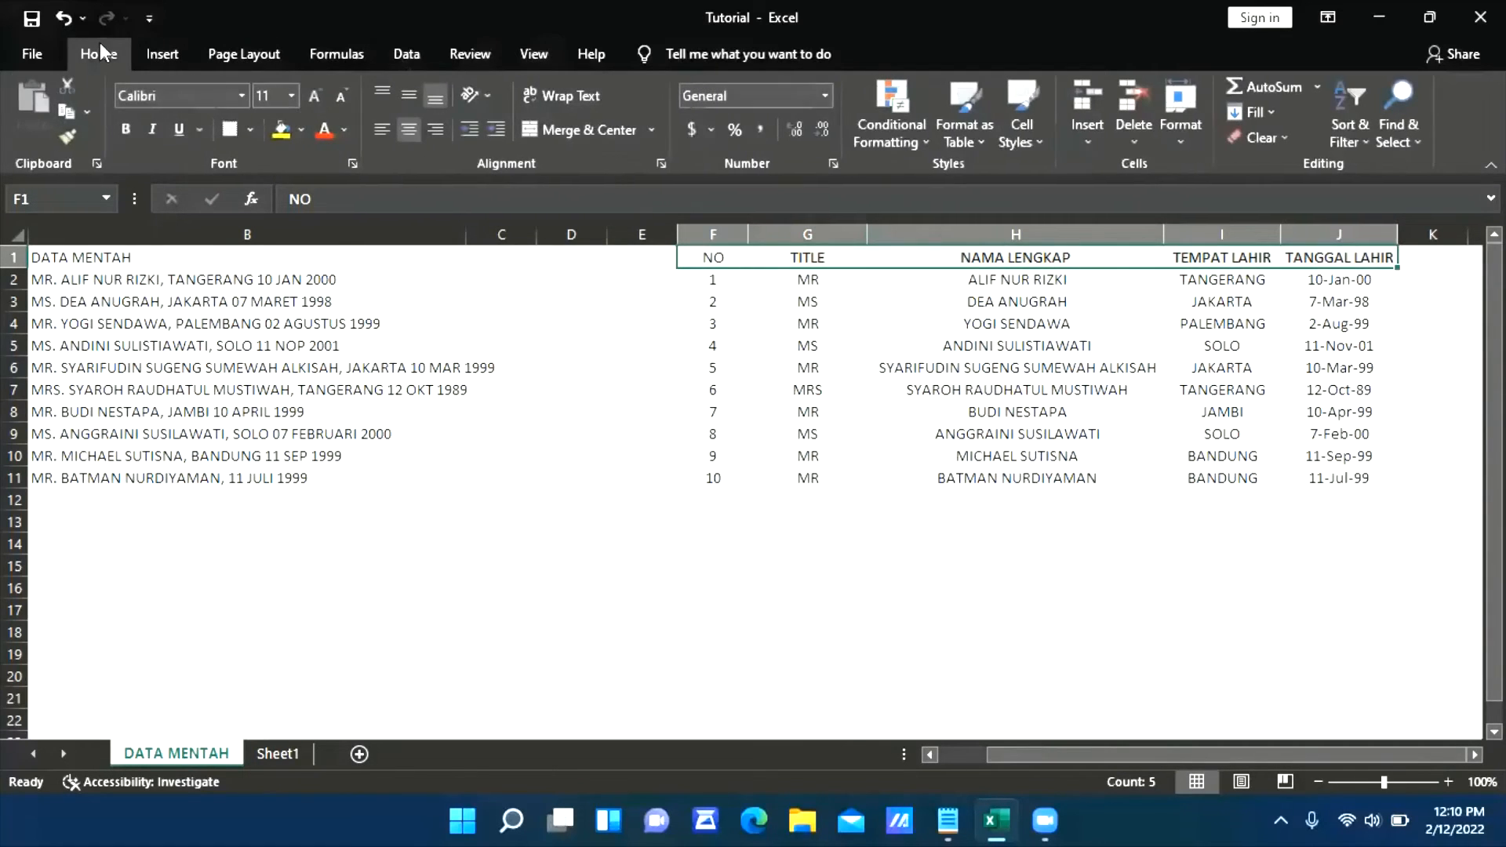
{"action": "left_click", "coordinate": [302, 132]}
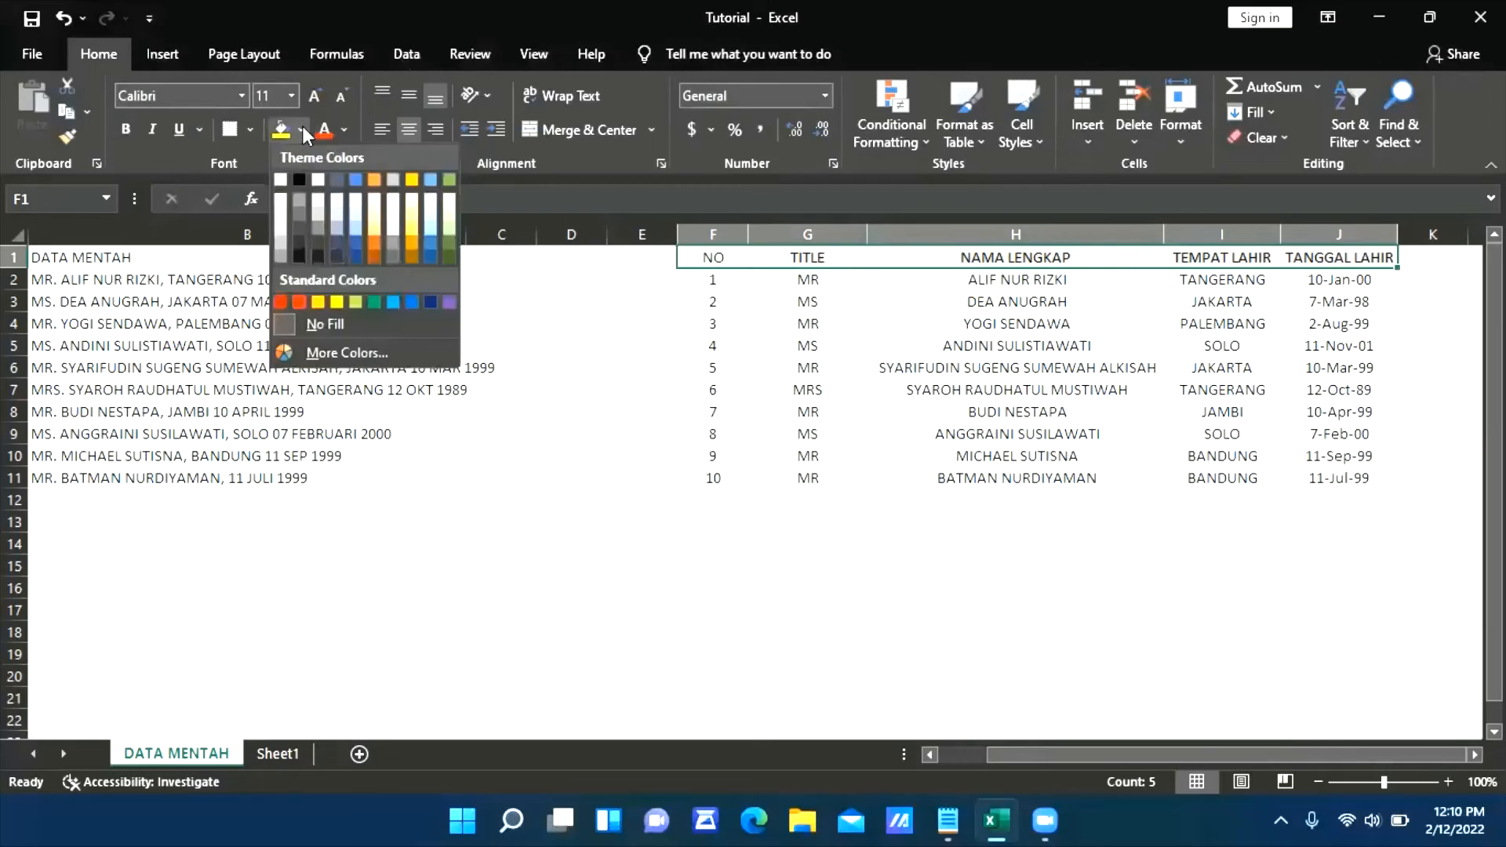
{"action": "left_click", "coordinate": [374, 302]}
{"action": "left_click", "coordinate": [345, 131]}
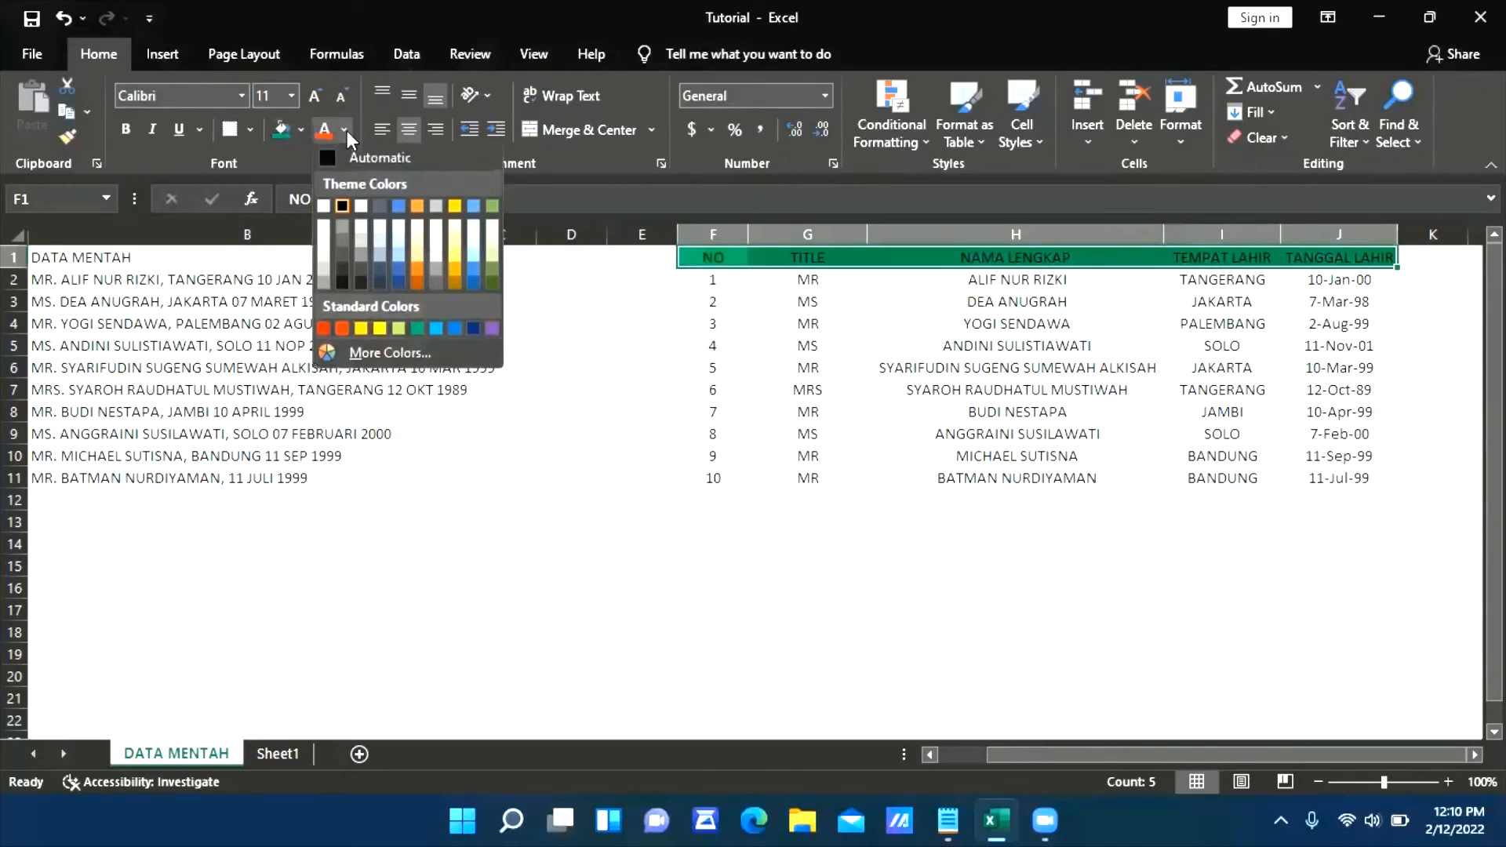
{"action": "left_click", "coordinate": [323, 206]}
{"action": "left_click", "coordinate": [714, 496]}
{"action": "left_click", "coordinate": [1030, 364]}
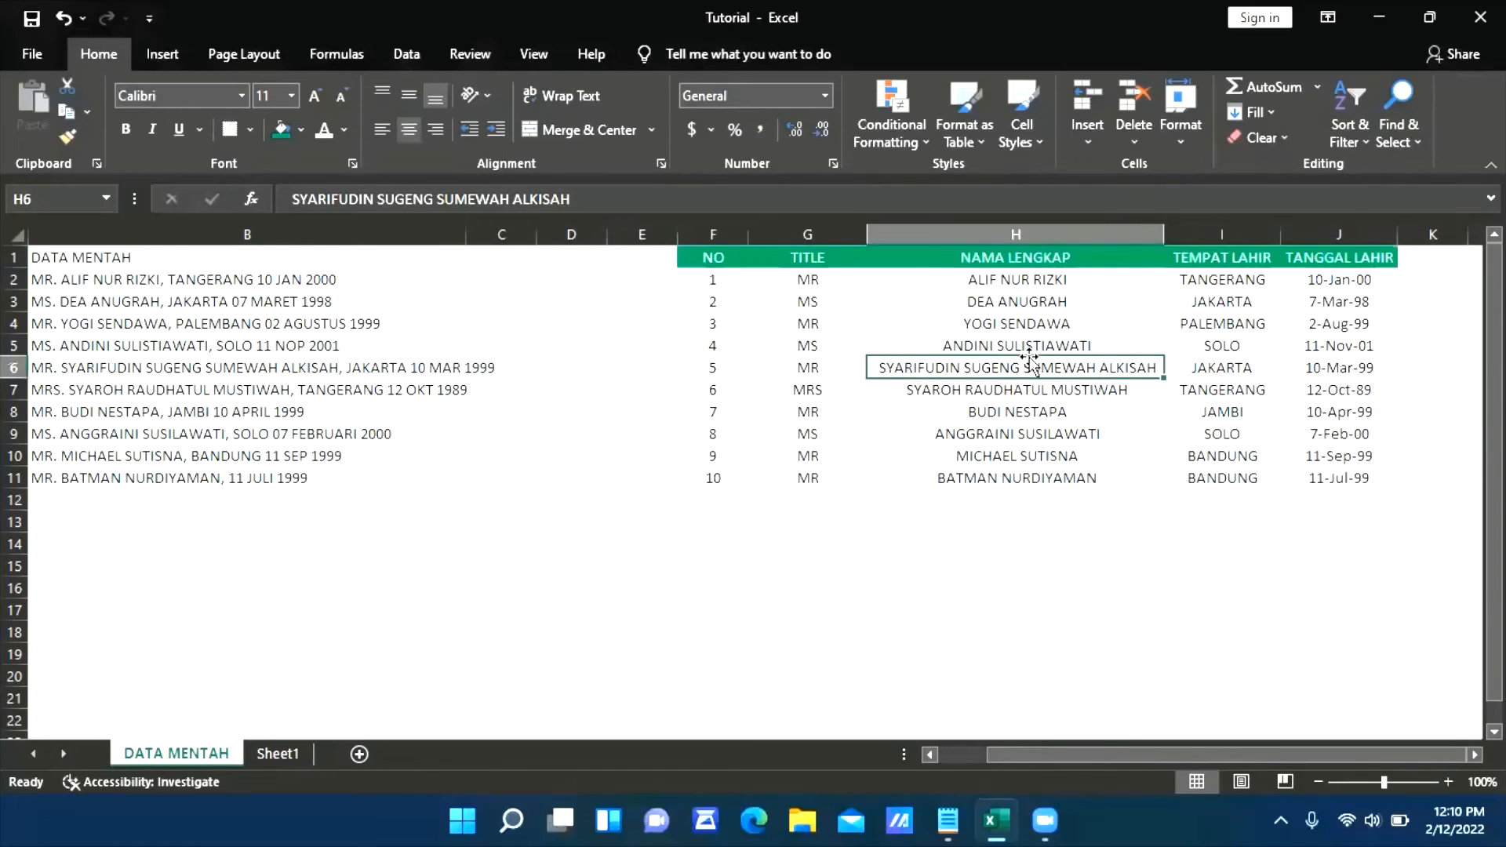
{"action": "key", "text": "Right"}
{"action": "key", "text": "Right"}
{"action": "key", "text": "Right"}
{"action": "key", "text": "Right"}
{"action": "key", "text": "Left"}
{"action": "key", "text": "Left"}
{"action": "key", "text": "Left"}
{"action": "key", "text": "Left"}
{"action": "key", "text": "Left"}
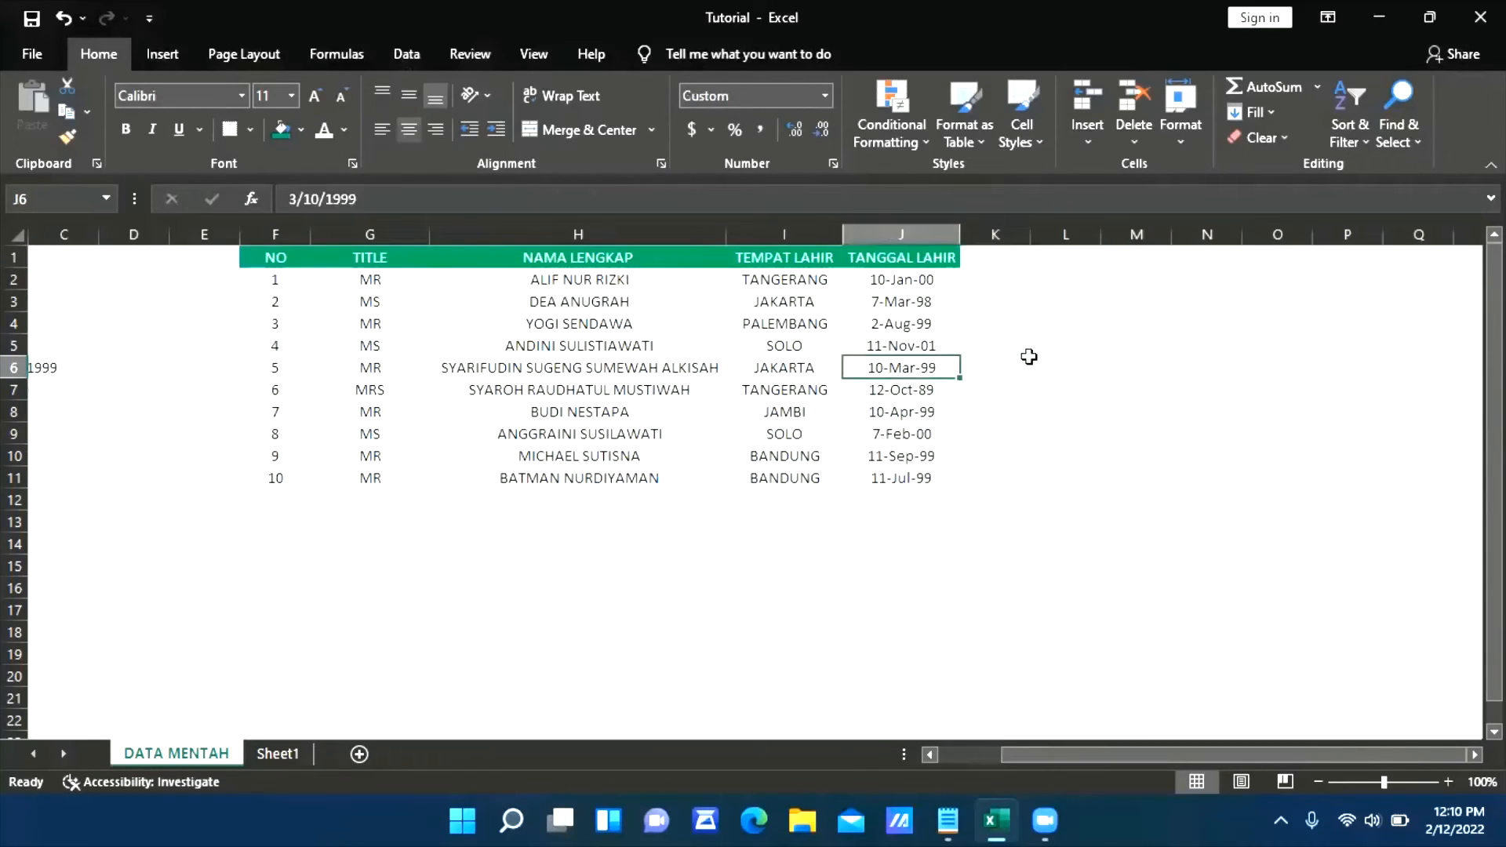
{"action": "key", "text": "Right"}
{"action": "key", "text": "Right"}
{"action": "key", "text": "Right"}
{"action": "key", "text": "Left"}
{"action": "key", "text": "Left"}
{"action": "key", "text": "Left"}
{"action": "key", "text": "Right"}
{"action": "key", "text": "Right"}
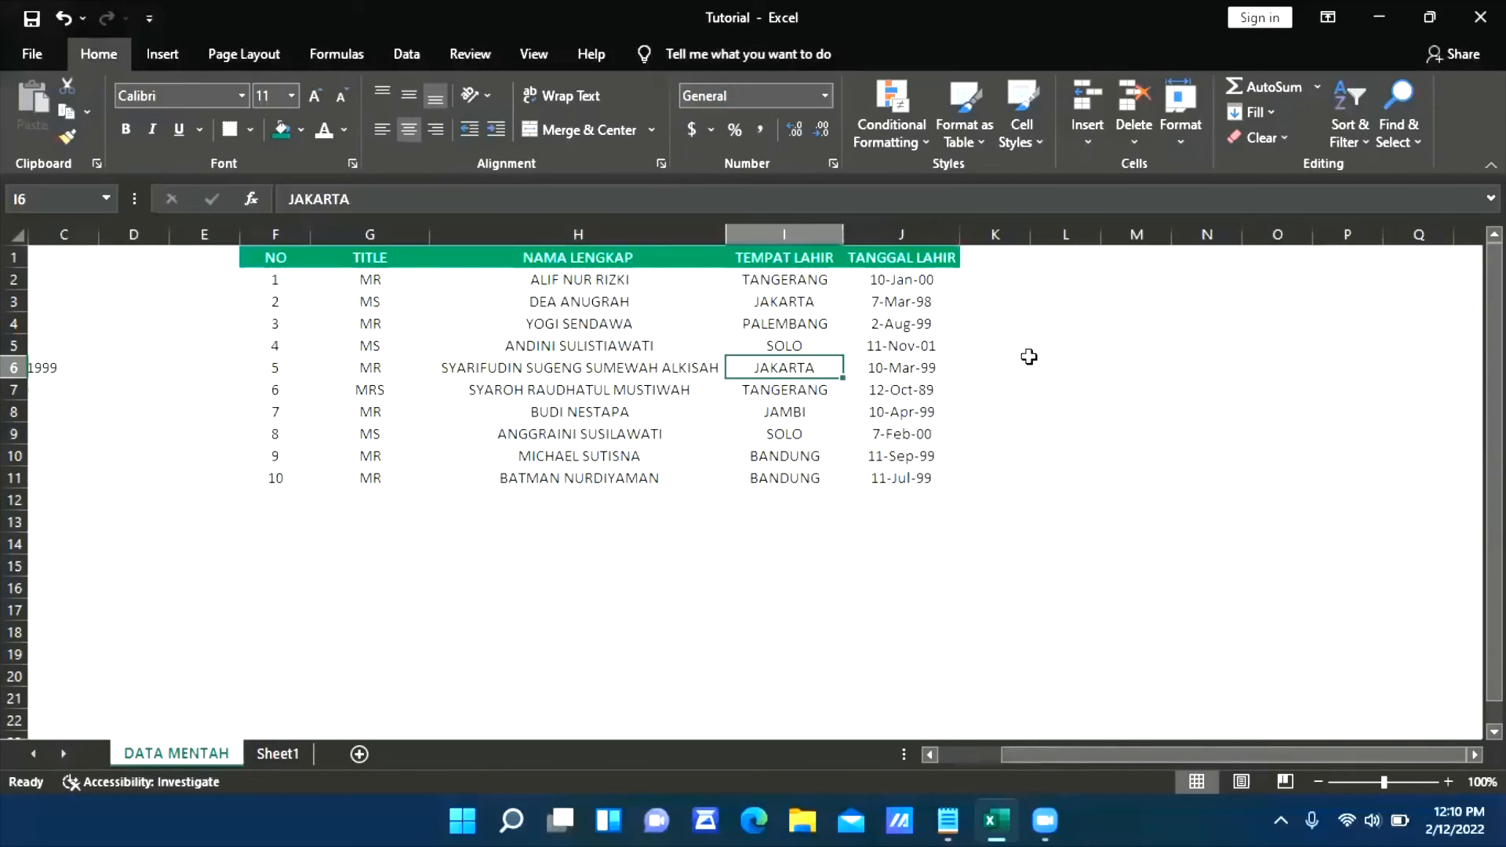
{"action": "left_click", "coordinate": [667, 553]}
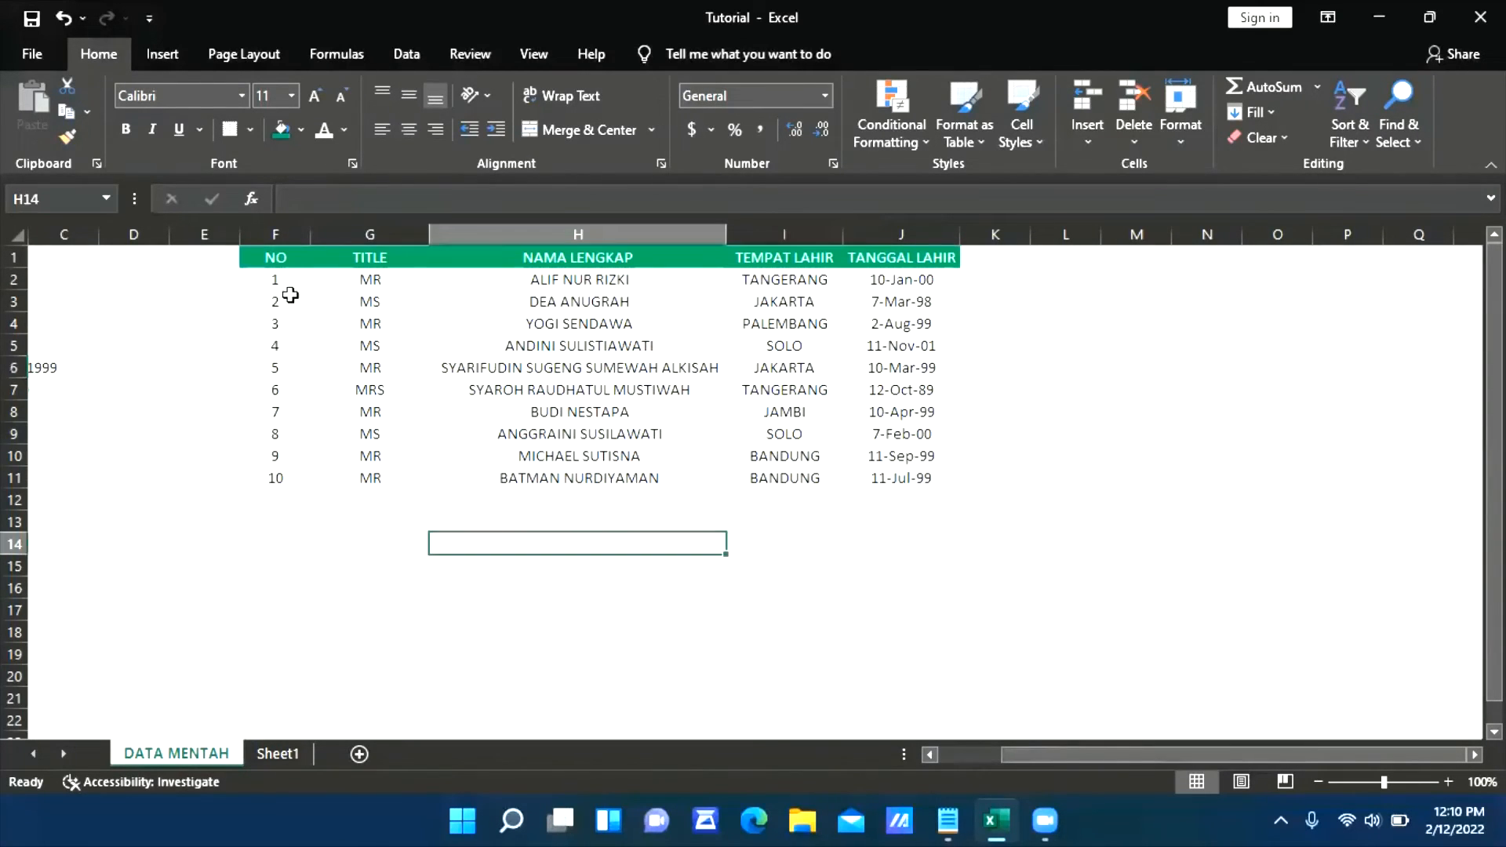
Add filters to the header row F1:J1
{"action": "left_click_drag", "start_coordinate": [272, 255], "coordinate": [892, 248]}
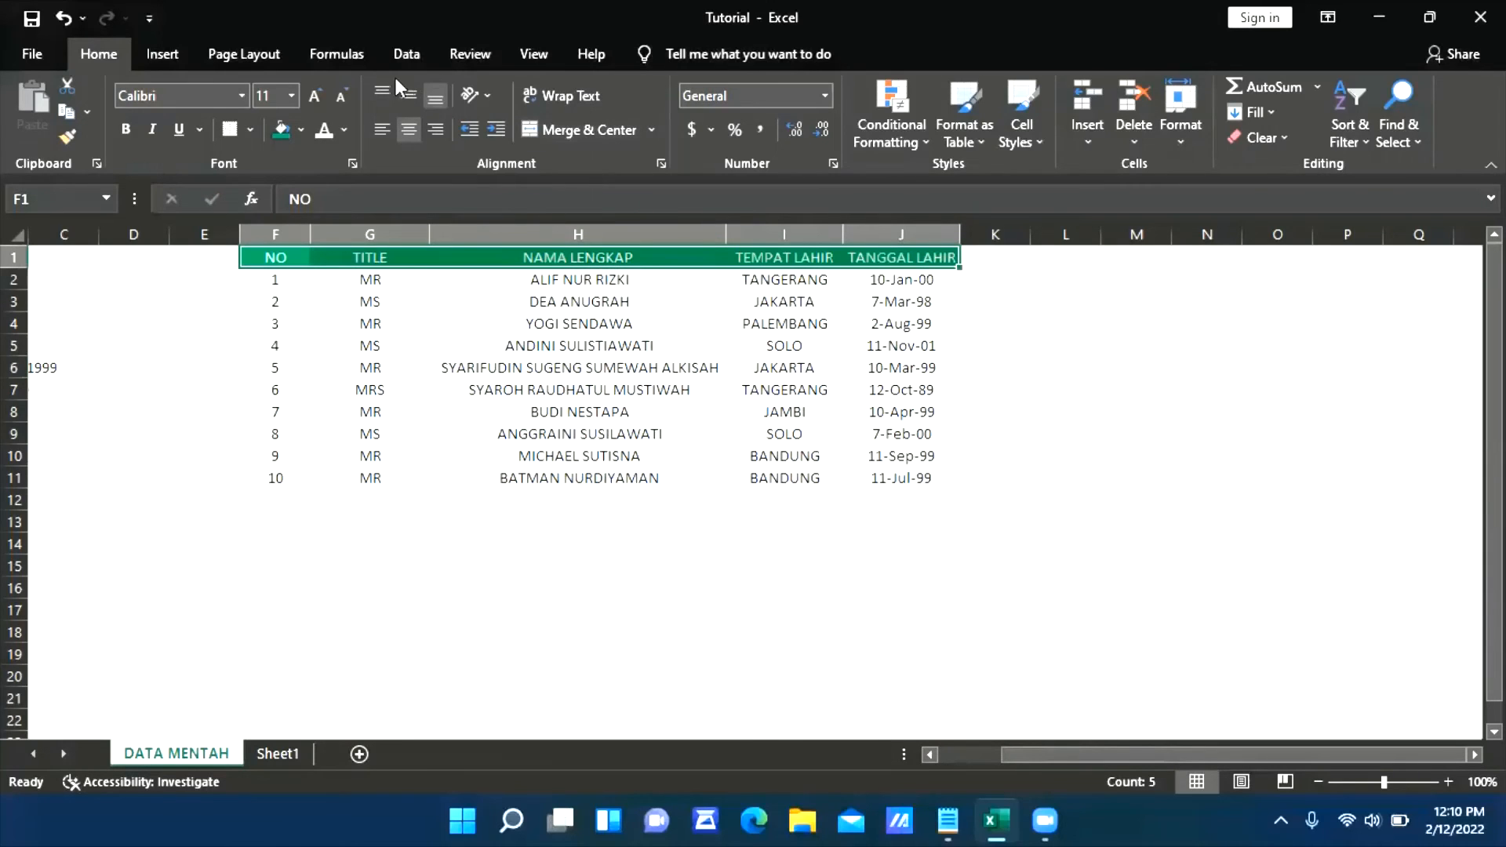
{"action": "left_click", "coordinate": [406, 54]}
{"action": "left_click", "coordinate": [711, 101]}
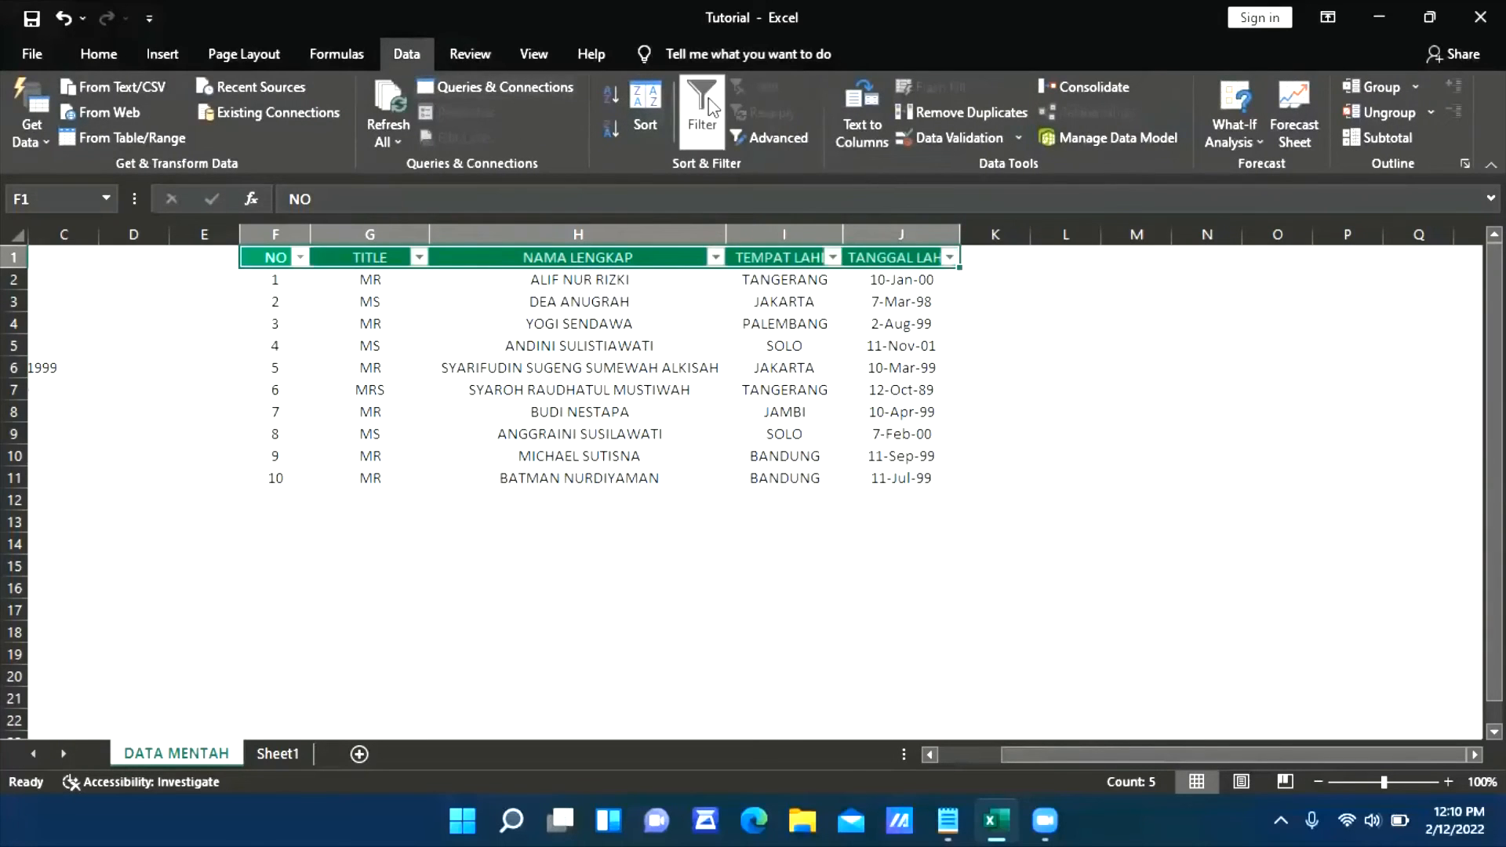
{"action": "left_click", "coordinate": [750, 520]}
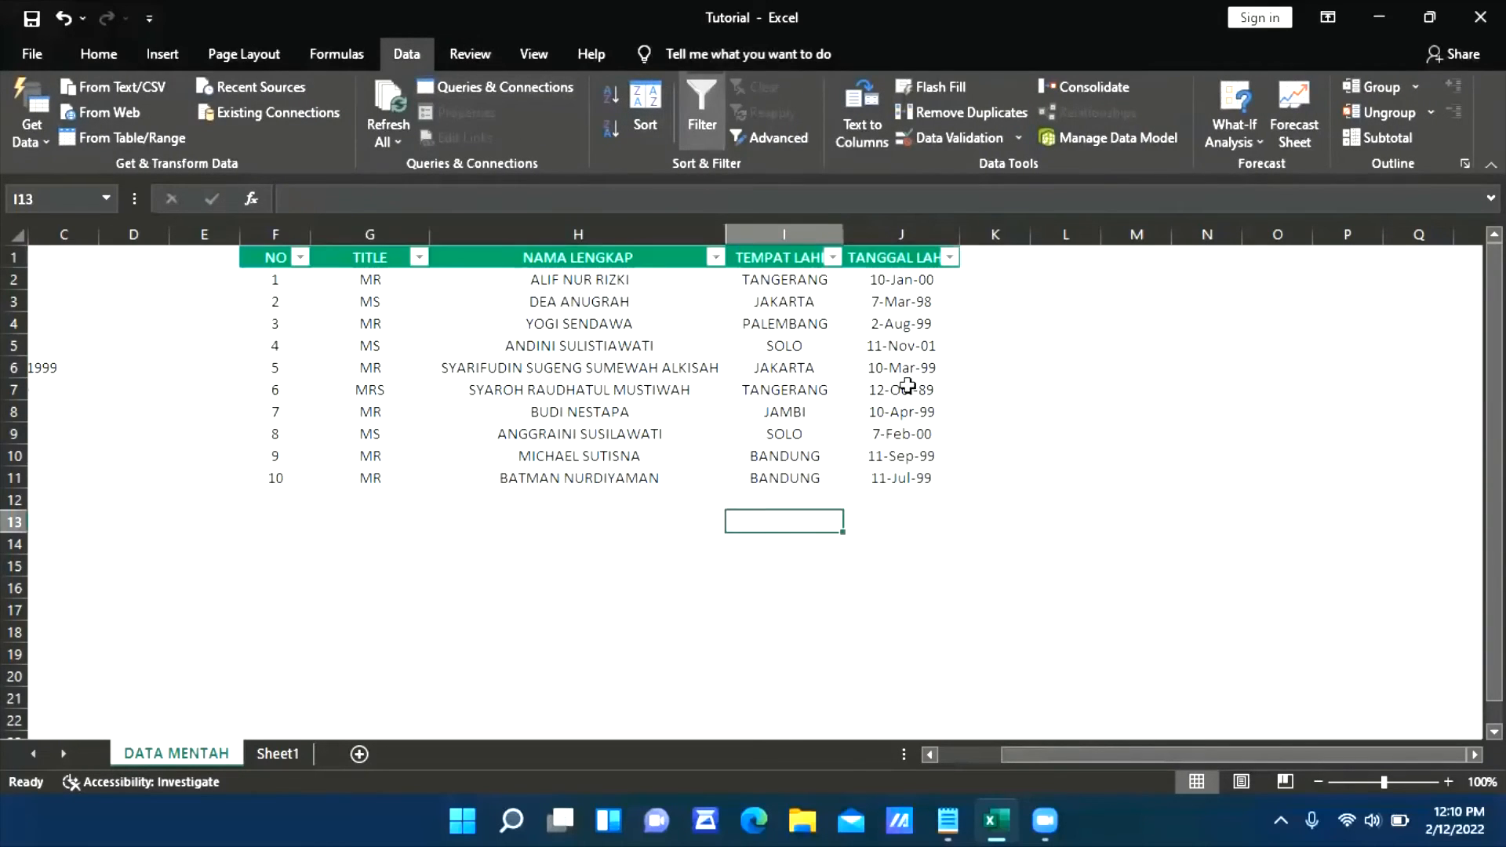
Filter the TANGGAL LAHIR column to show only birth dates in 1999
{"action": "left_click", "coordinate": [950, 258]}
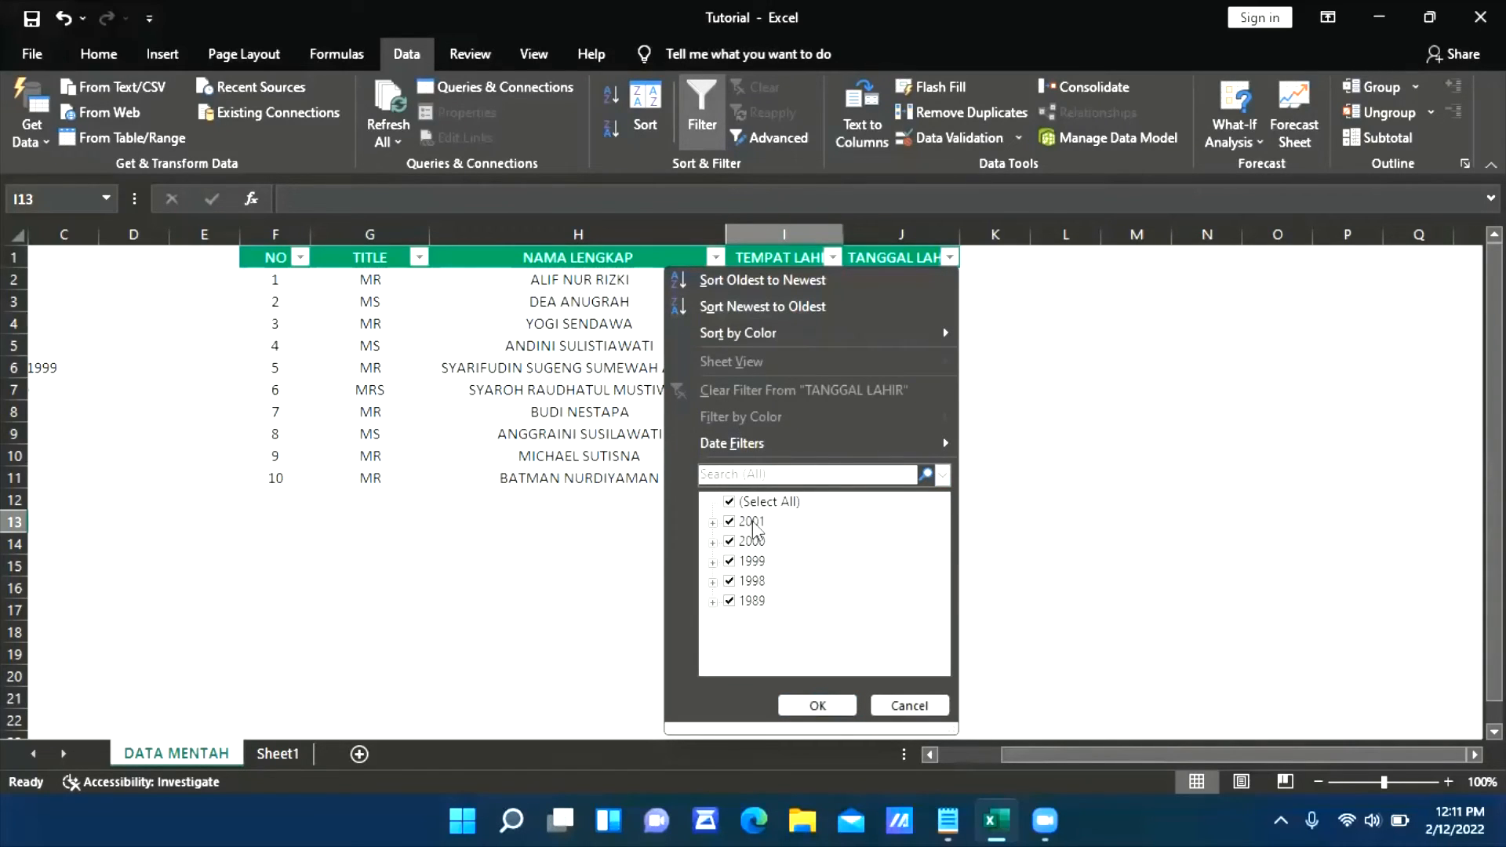
{"action": "left_click", "coordinate": [752, 522]}
{"action": "left_click", "coordinate": [753, 541]}
{"action": "left_click", "coordinate": [753, 561]}
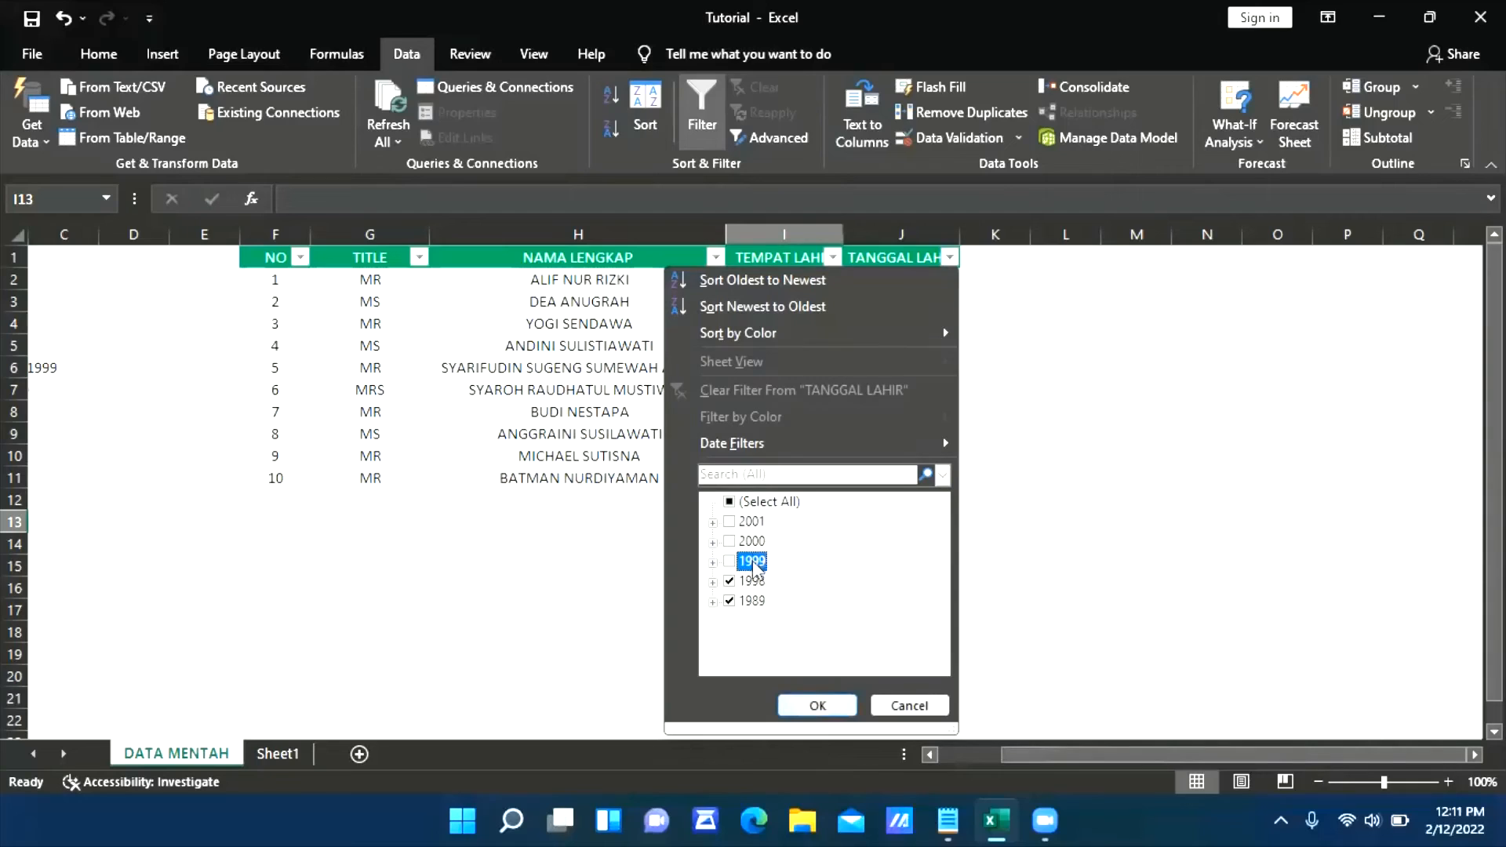
{"action": "left_click", "coordinate": [753, 582]}
{"action": "left_click", "coordinate": [751, 601]}
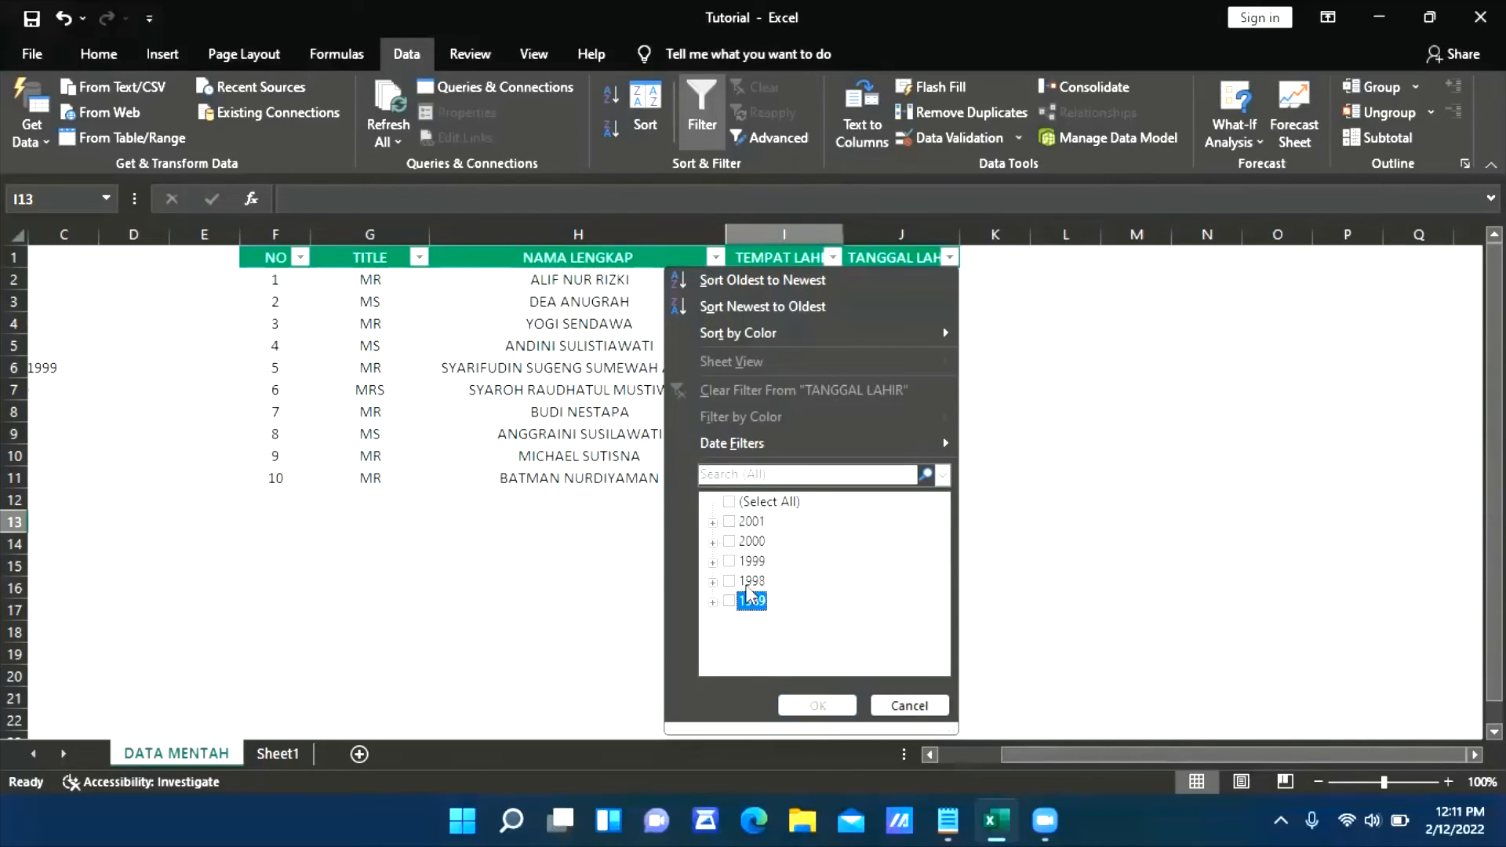
{"action": "left_click", "coordinate": [750, 621]}
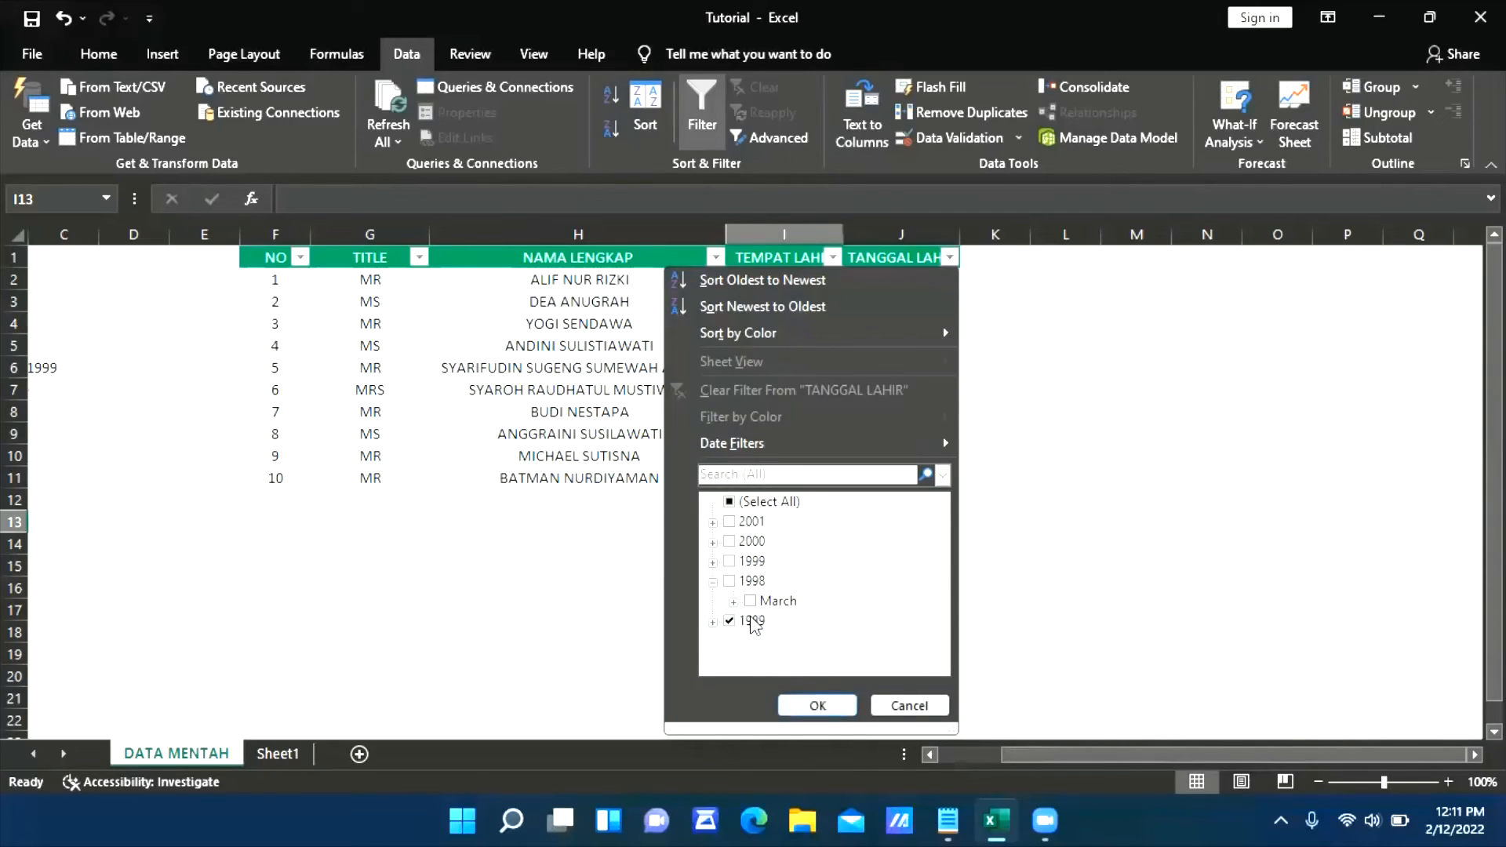
{"action": "left_click", "coordinate": [749, 621]}
{"action": "left_click", "coordinate": [712, 581]}
{"action": "left_click", "coordinate": [749, 562]}
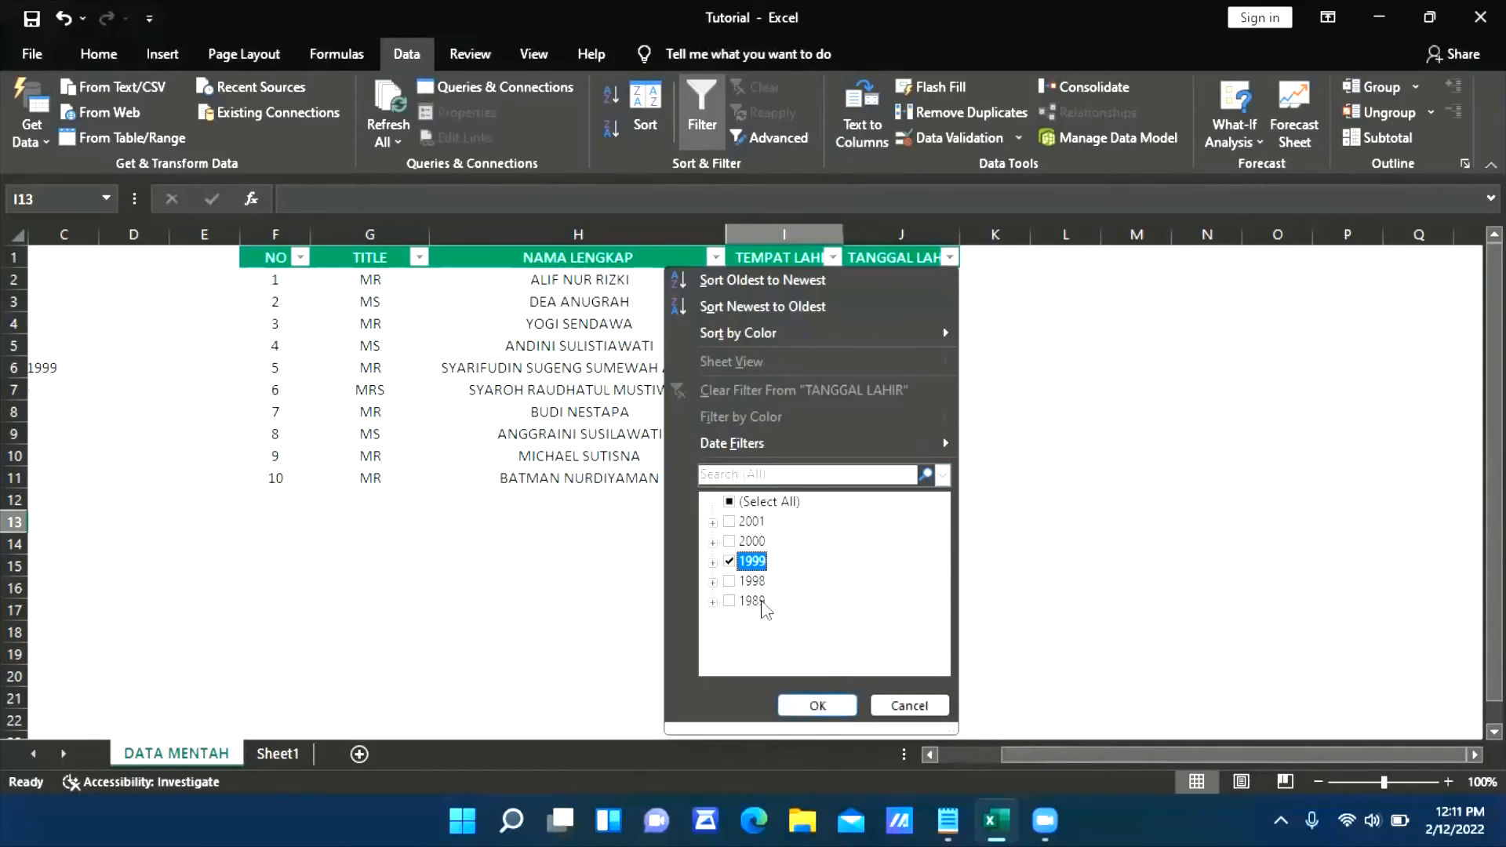
{"action": "left_click", "coordinate": [822, 708]}
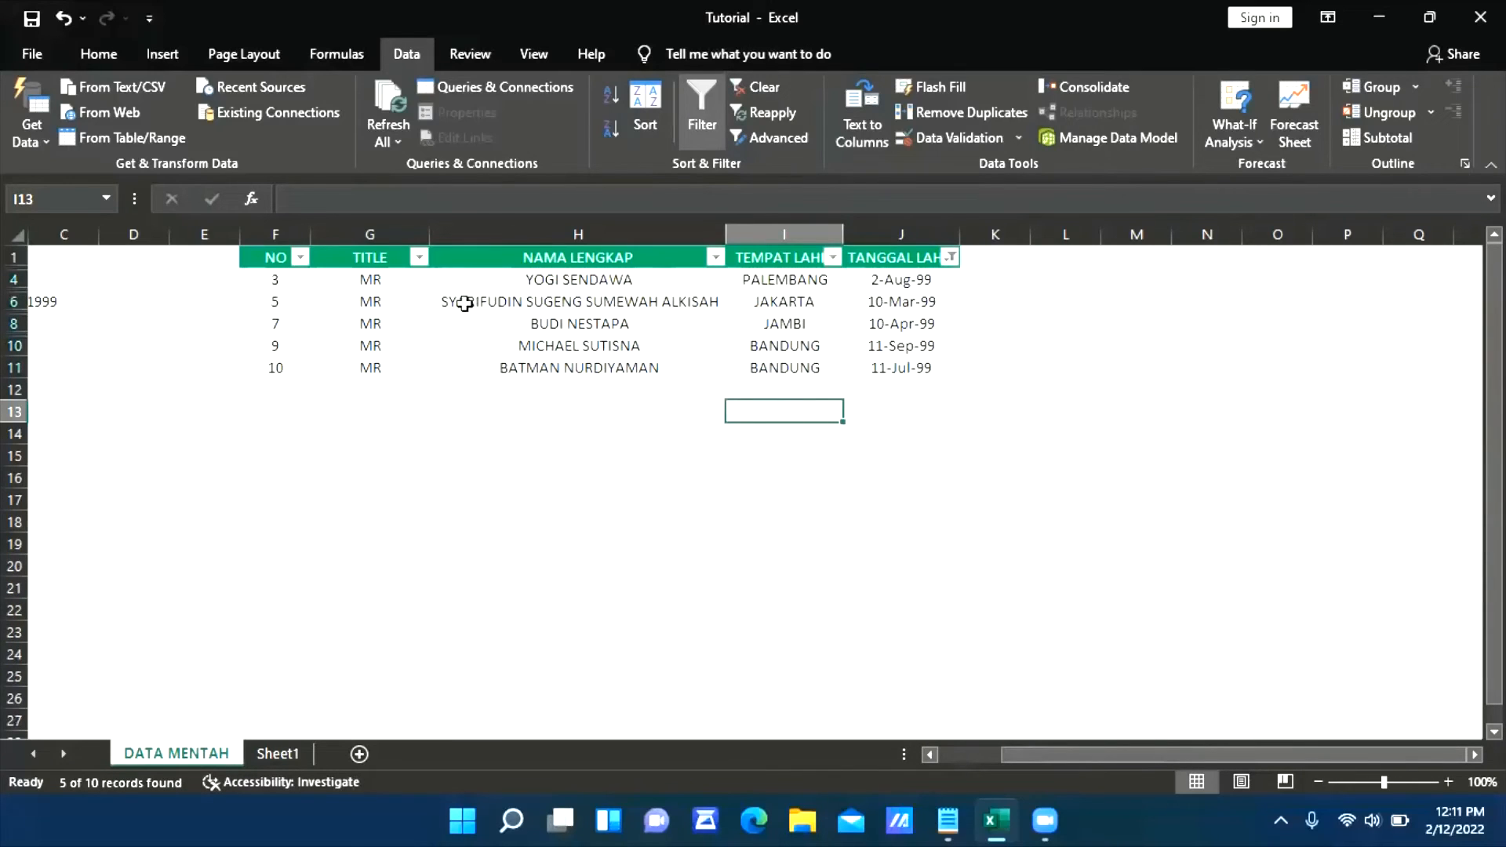
{"action": "left_click_drag", "start_coordinate": [581, 283], "coordinate": [563, 366]}
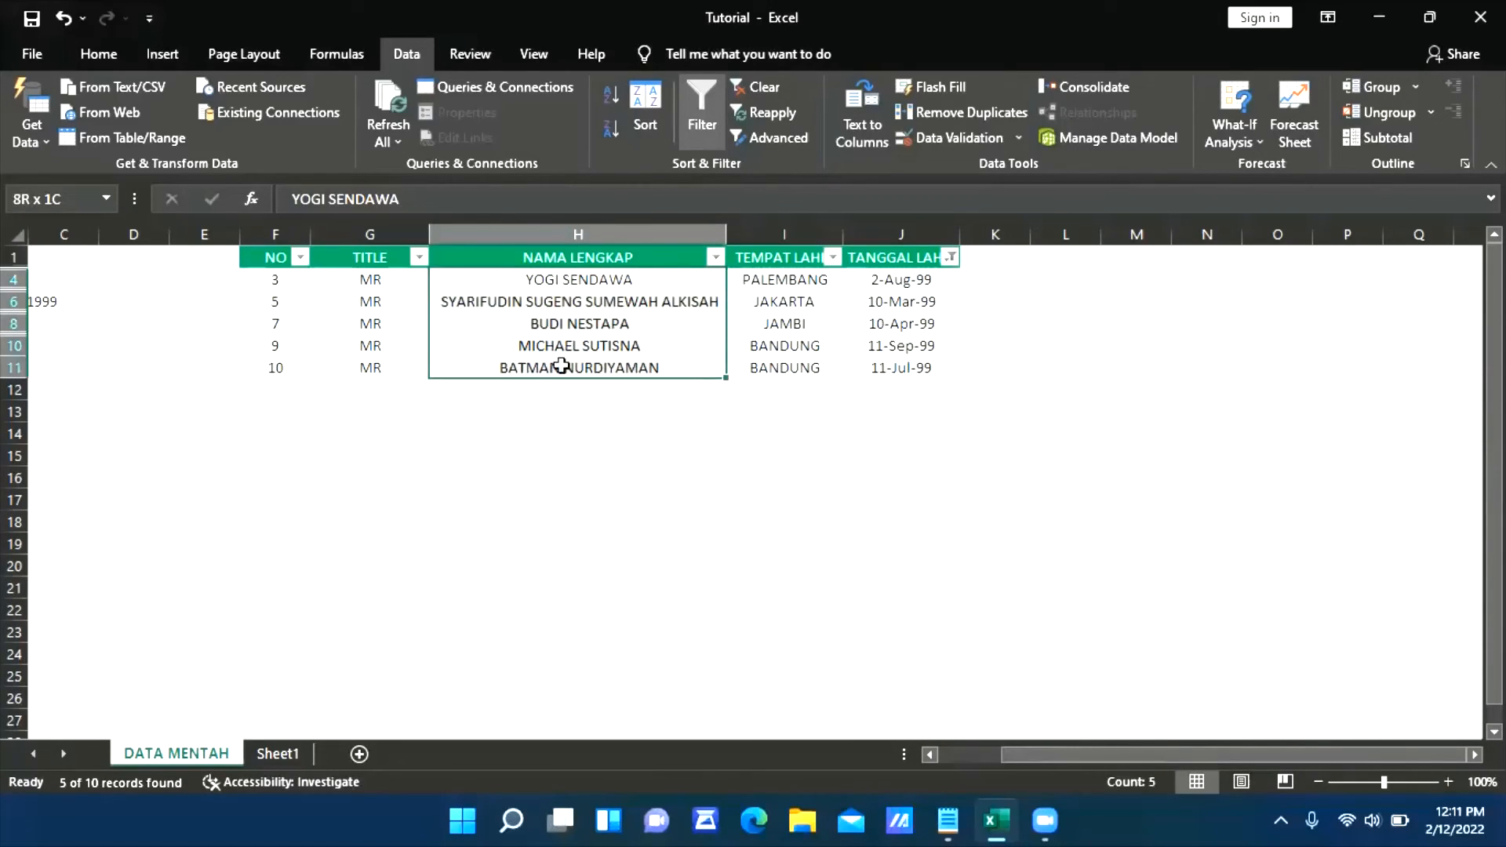
{"action": "left_click", "coordinate": [596, 522]}
{"action": "left_click", "coordinate": [1090, 473]}
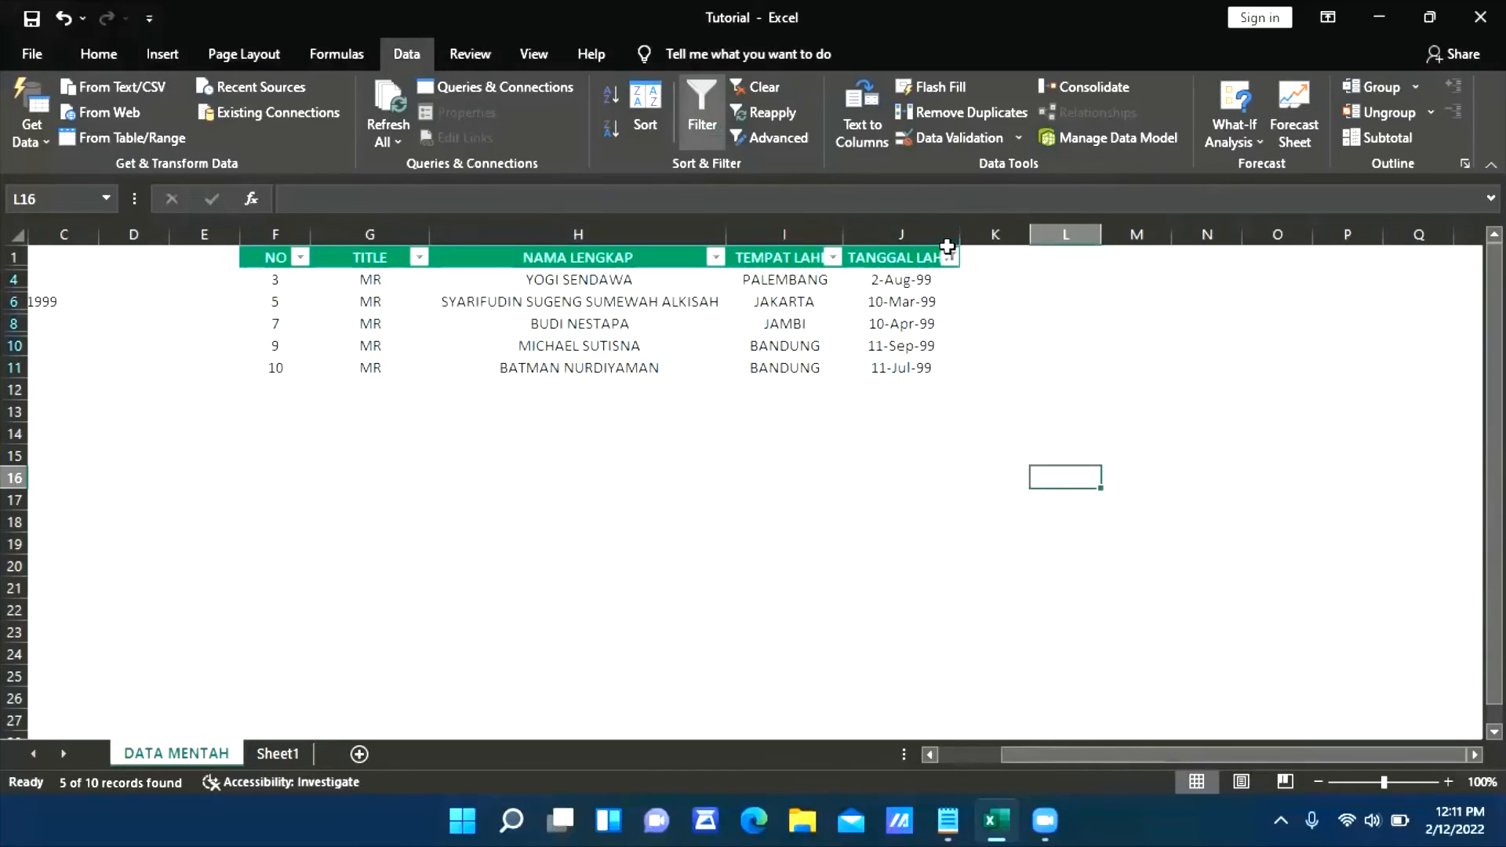
Show all birth years again in the TANGGAL LAHIR column filter
{"action": "left_click", "coordinate": [950, 258]}
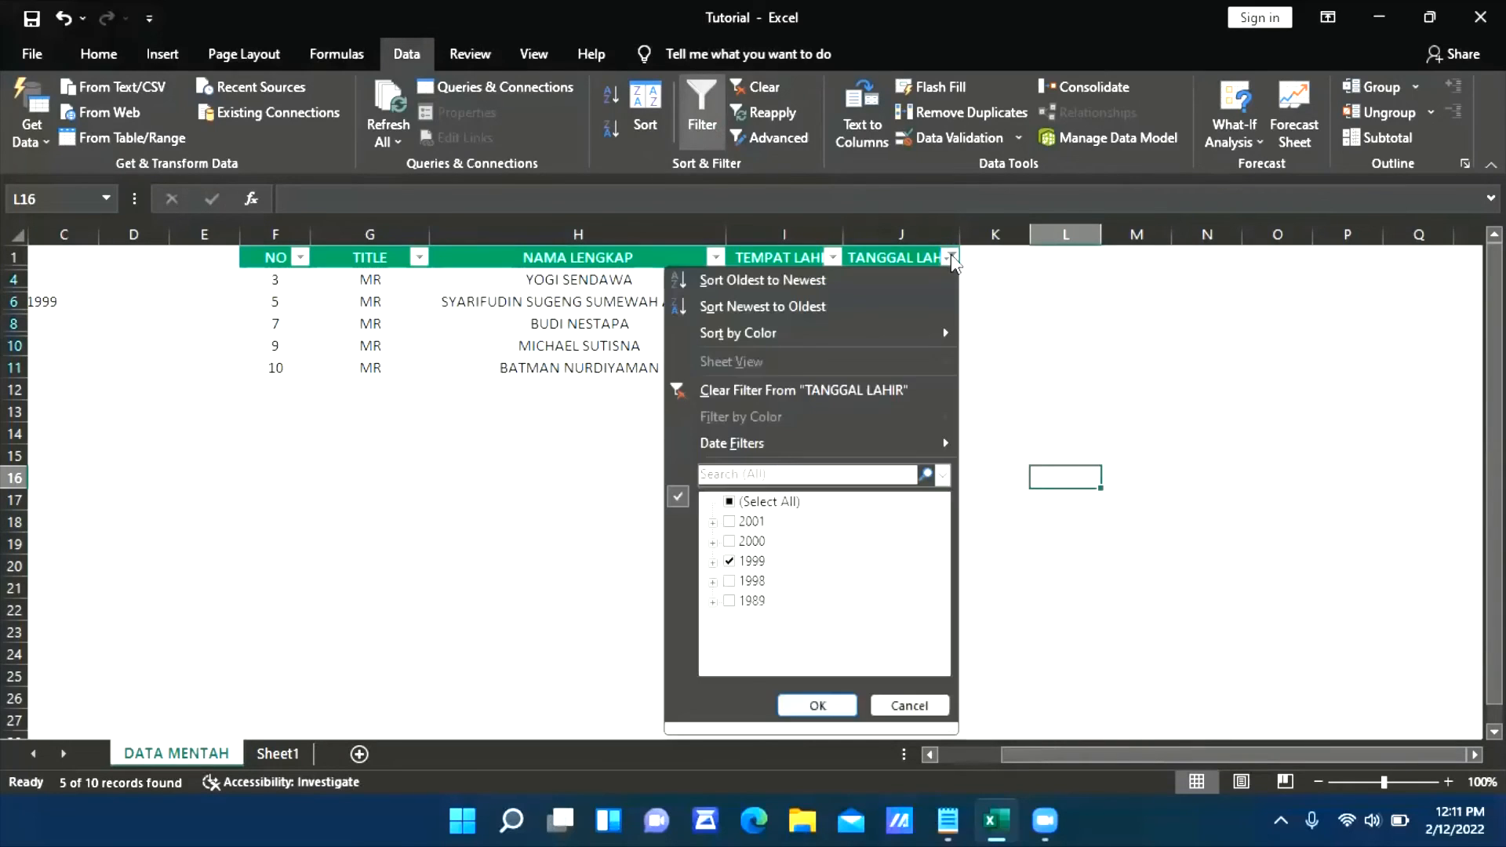
{"action": "left_click", "coordinate": [773, 502]}
{"action": "left_click", "coordinate": [818, 705]}
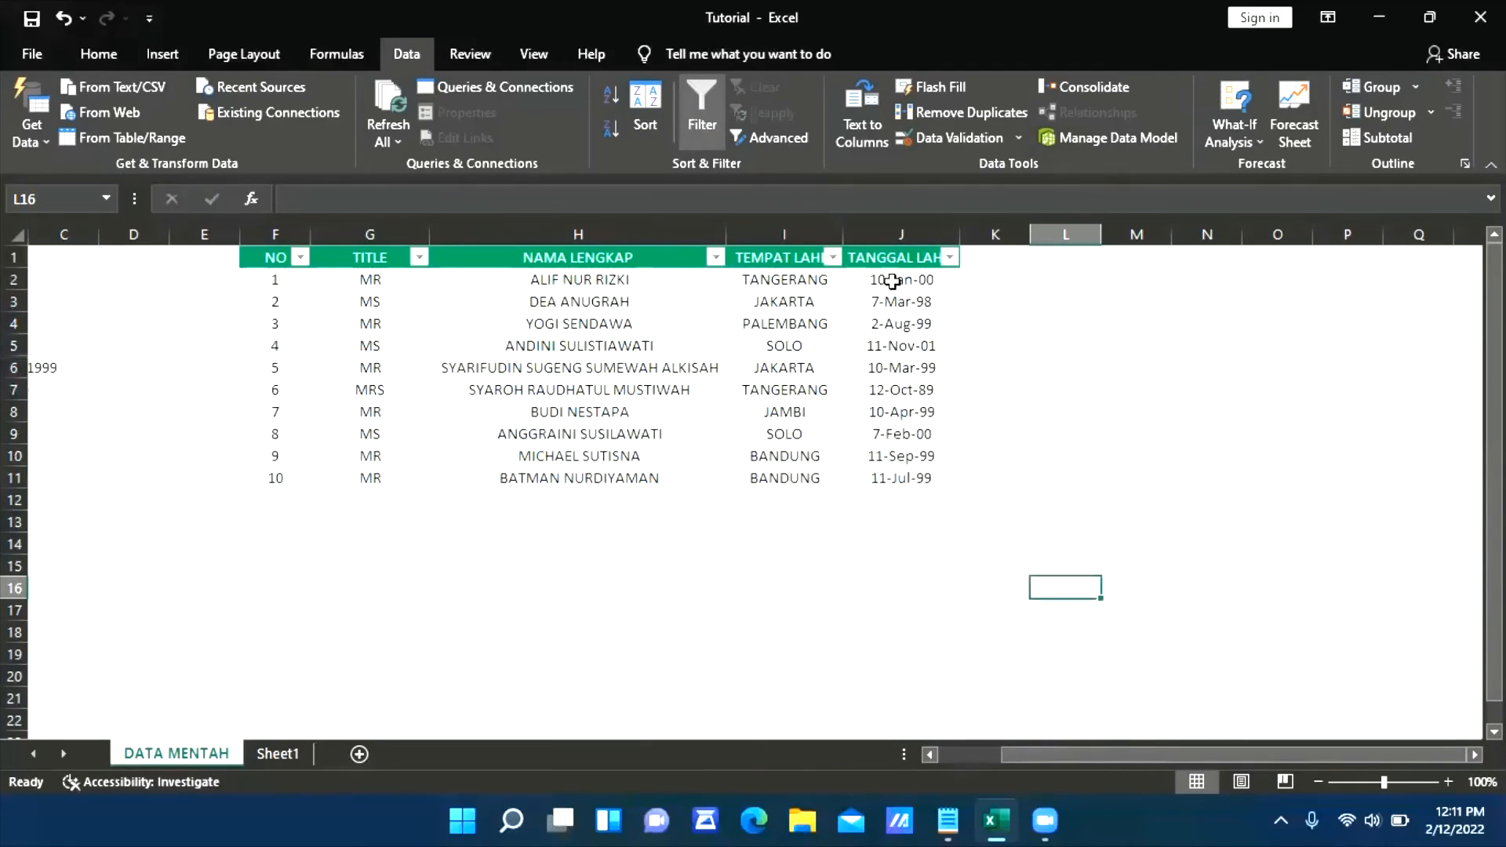
Examine the stored values behind the birth dates in J2:J11 to compare them with their displayed format
{"action": "left_click_drag", "start_coordinate": [885, 280], "coordinate": [921, 479]}
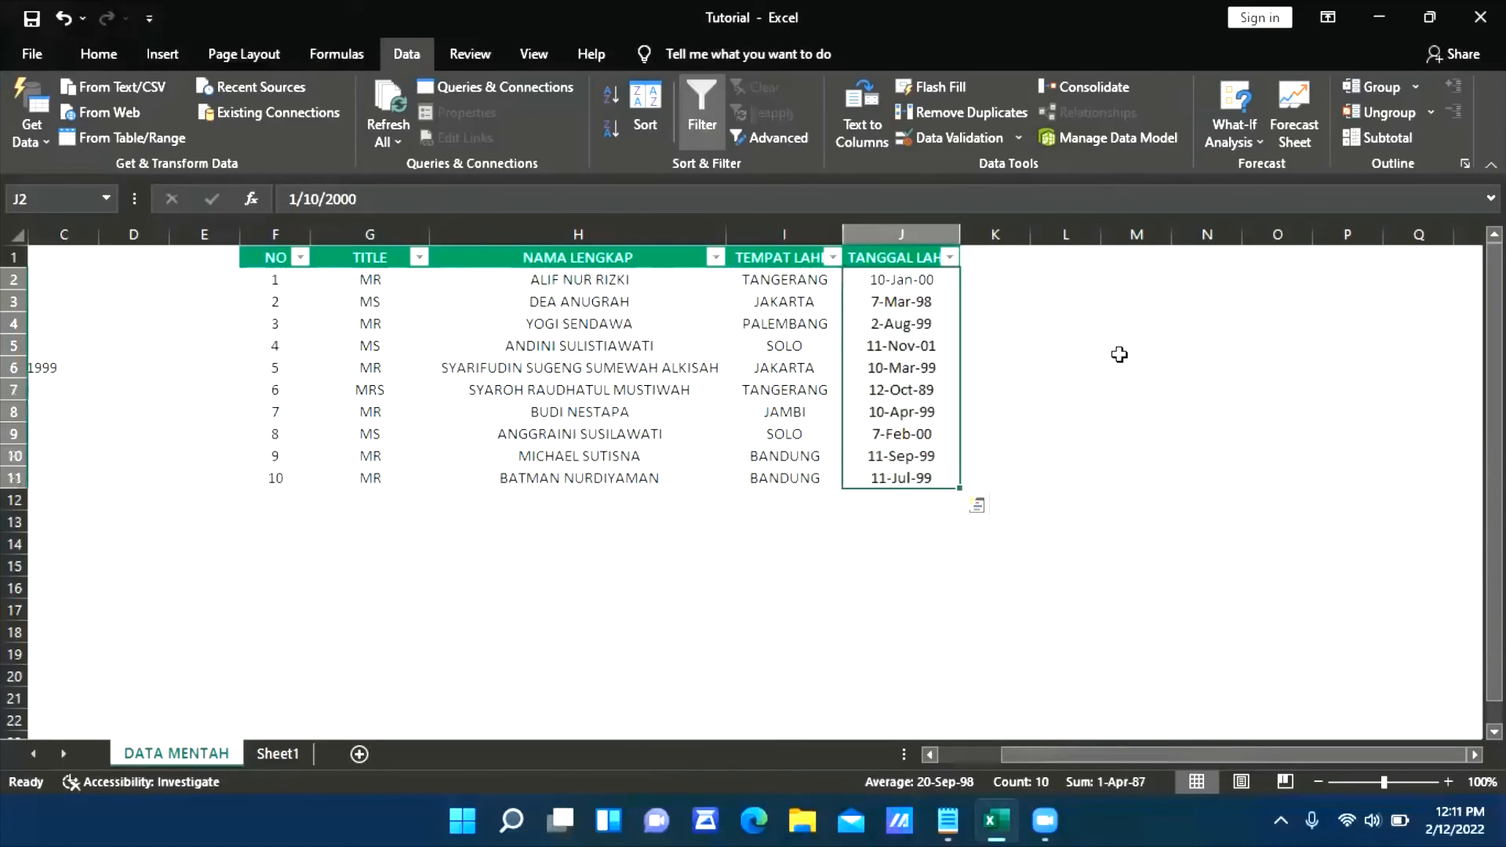
{"action": "left_click", "coordinate": [742, 542]}
{"action": "left_click", "coordinate": [867, 396]}
{"action": "left_click", "coordinate": [899, 317]}
{"action": "left_click", "coordinate": [899, 385]}
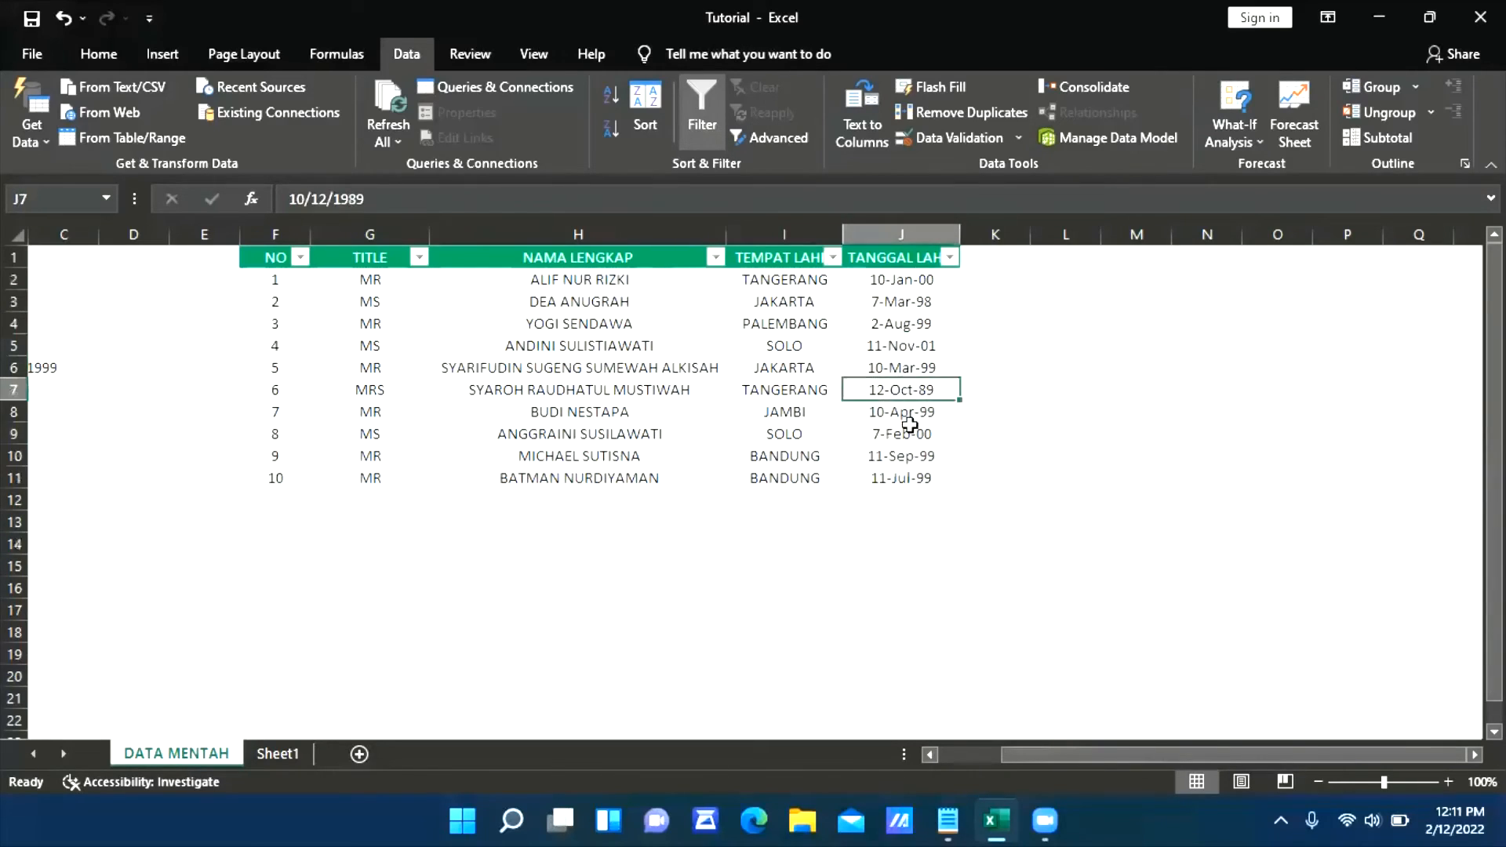
{"action": "left_click", "coordinate": [910, 432]}
{"action": "key", "text": "Down"}
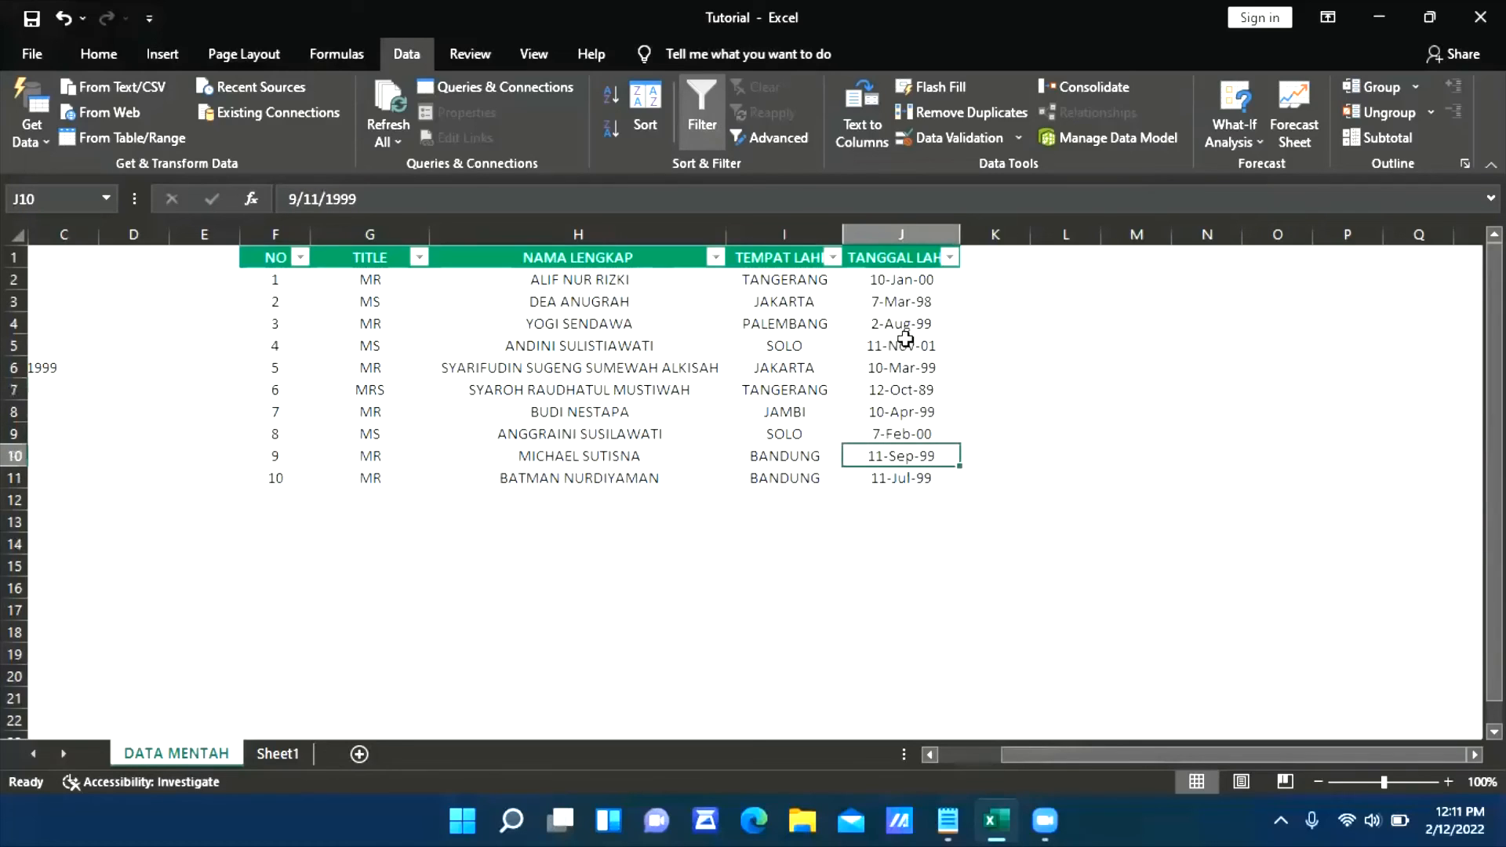
{"action": "left_click_drag", "start_coordinate": [907, 291], "coordinate": [908, 369]}
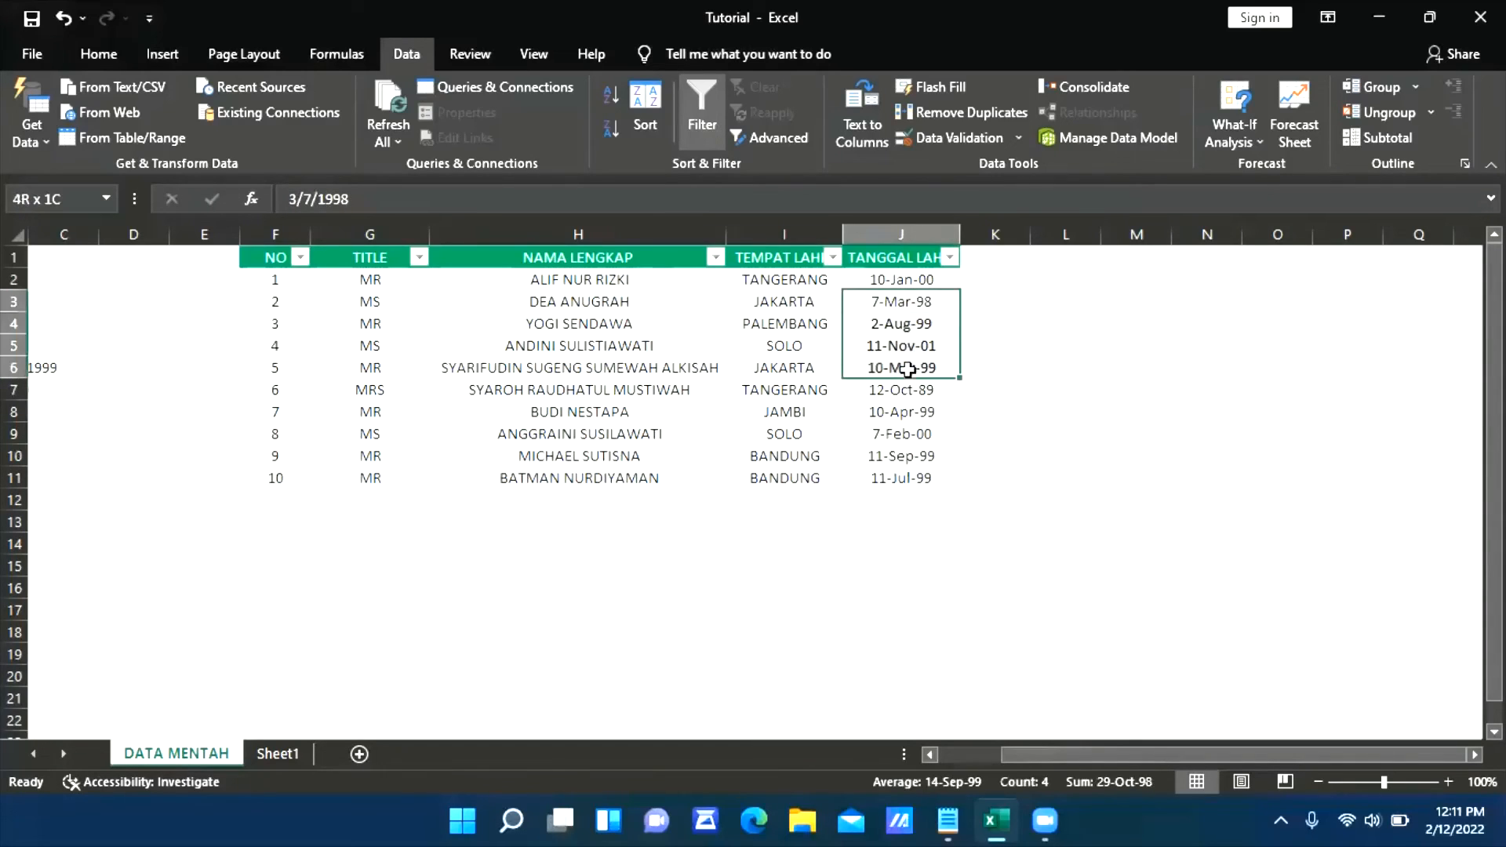
{"action": "left_click", "coordinate": [908, 404]}
{"action": "left_click_drag", "start_coordinate": [901, 285], "coordinate": [904, 304]}
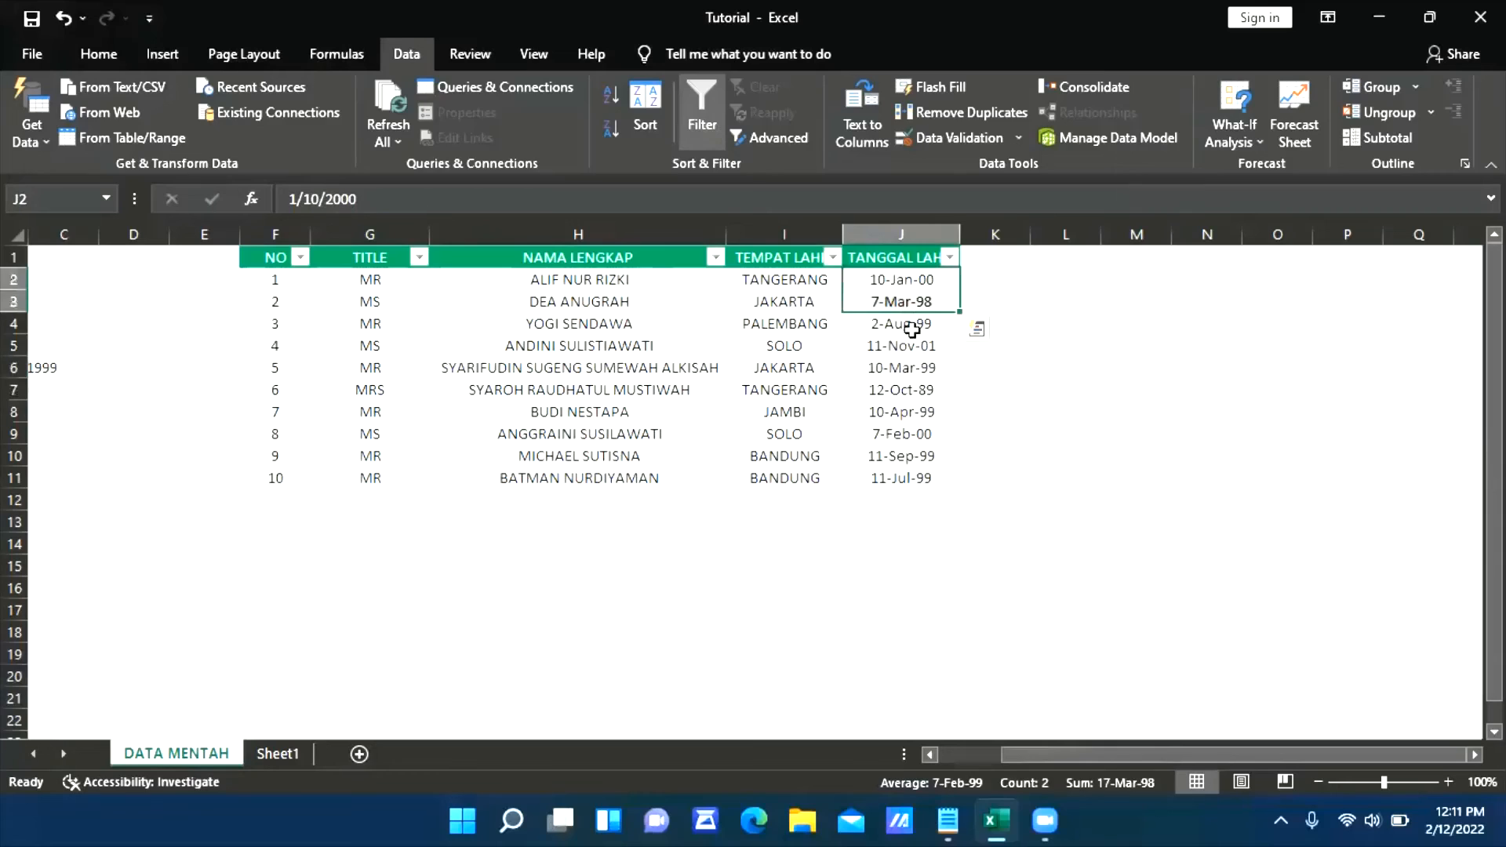
{"action": "left_click", "coordinate": [906, 280]}
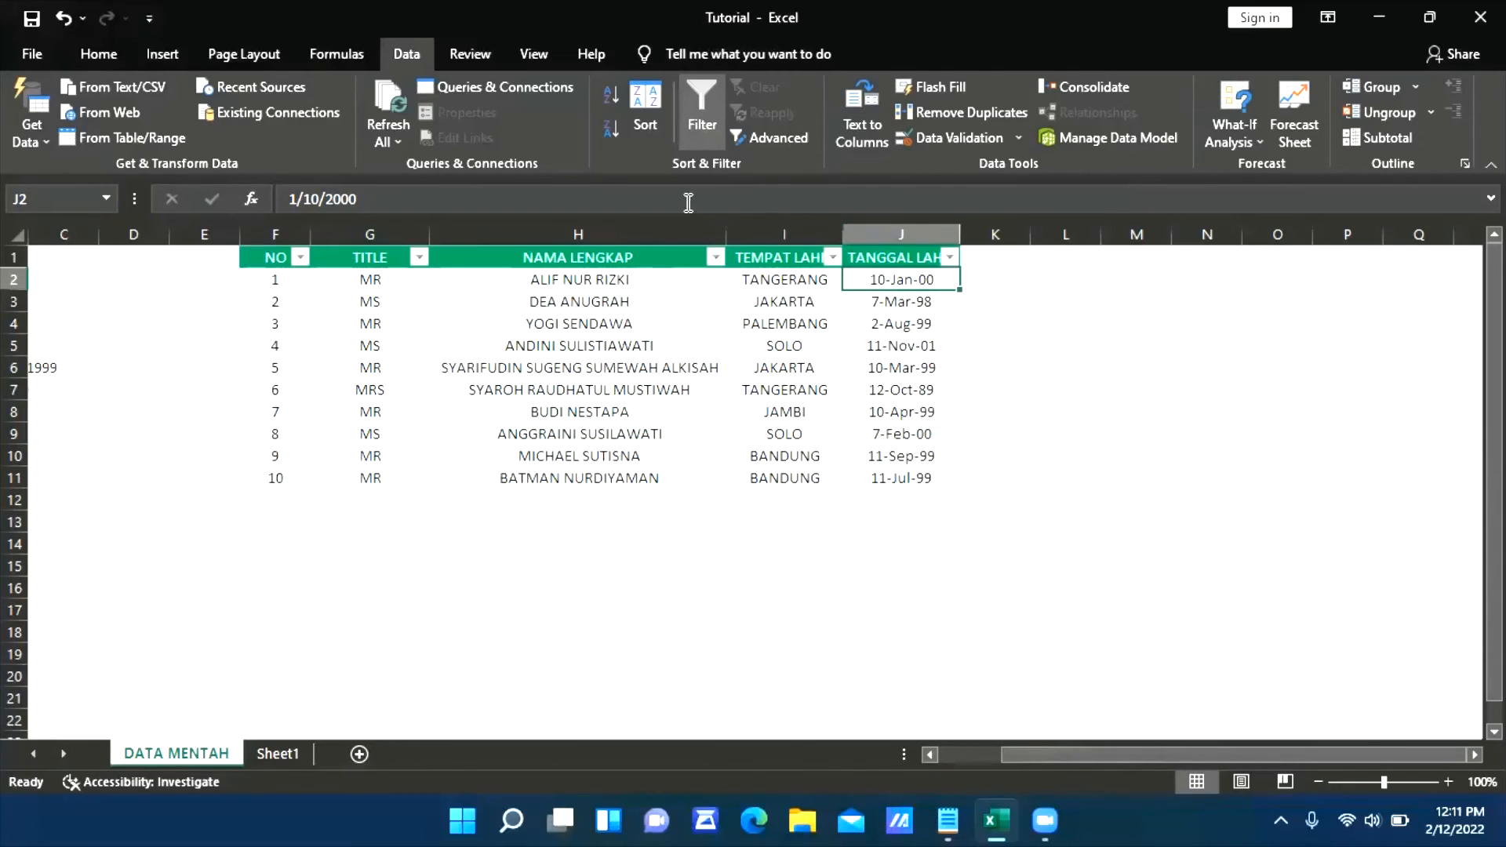
Format the birth dates in J2:J11 with the 2012-03-14 date type
{"action": "left_click_drag", "start_coordinate": [897, 279], "coordinate": [902, 480]}
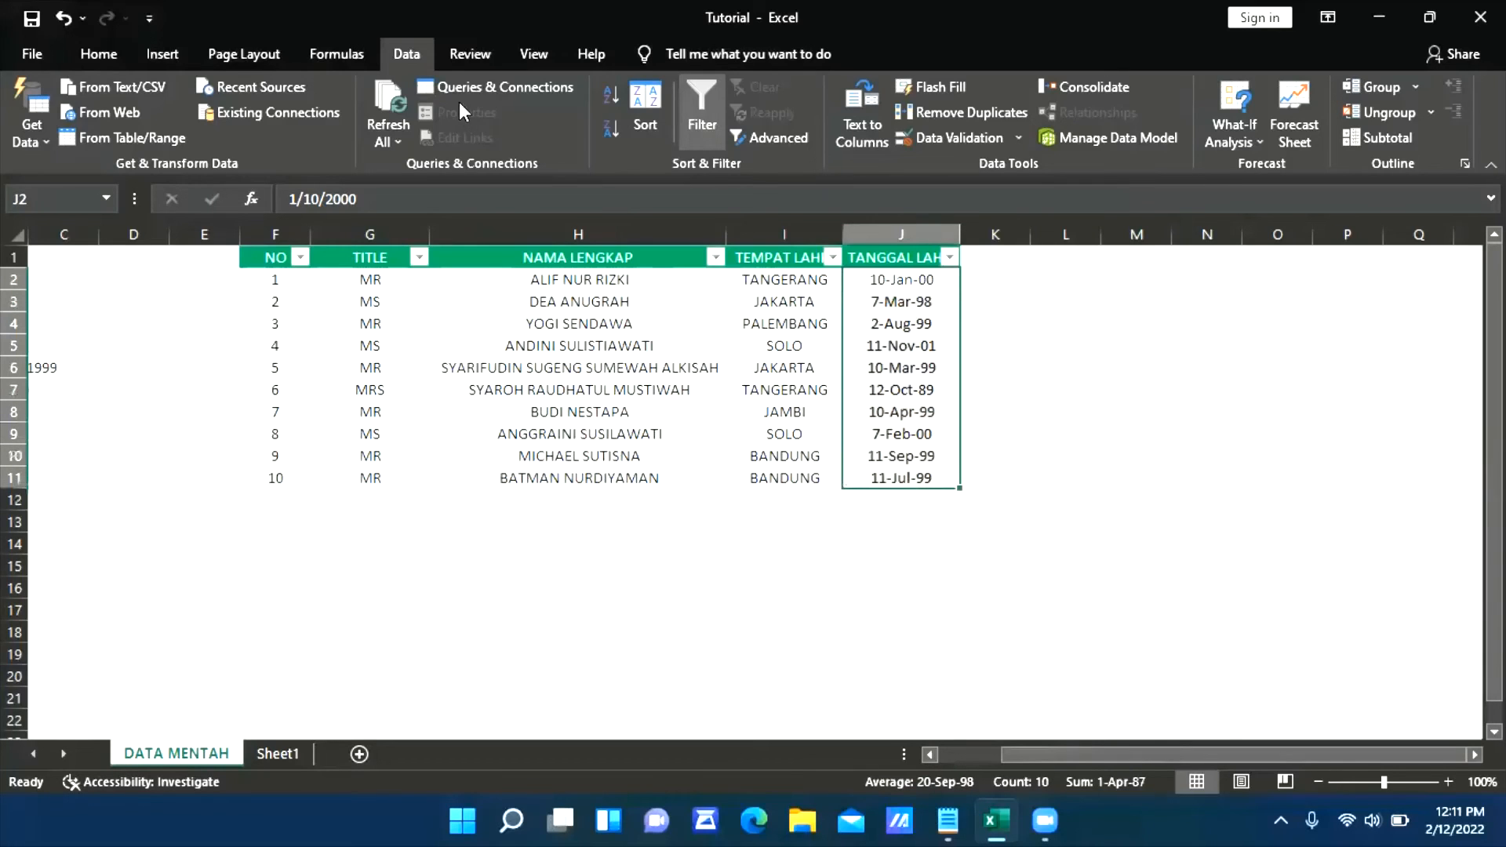
{"action": "left_click", "coordinate": [93, 53]}
{"action": "left_click", "coordinate": [825, 96]}
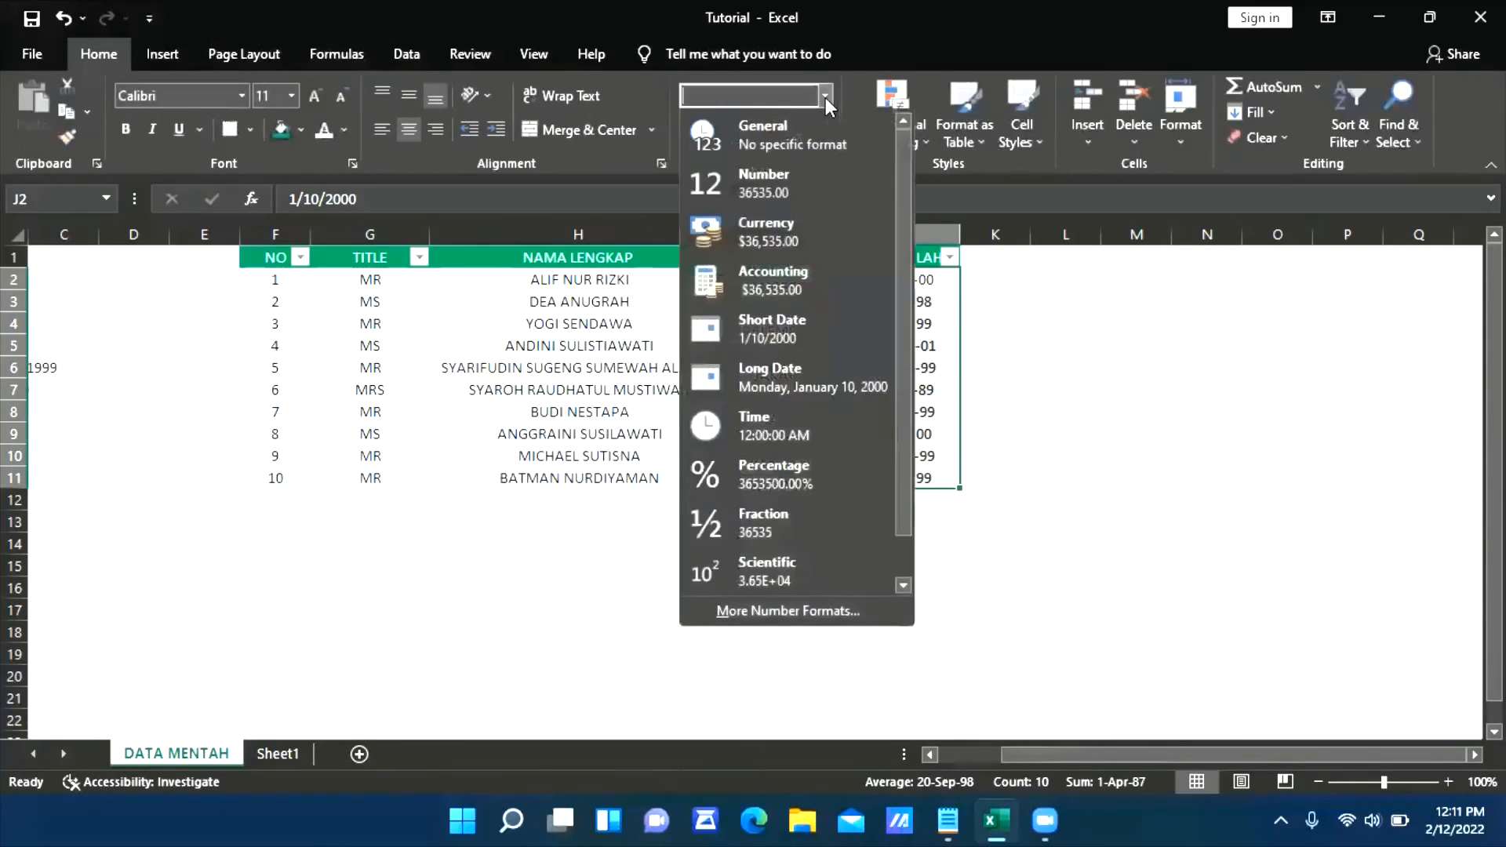
{"action": "left_click", "coordinate": [765, 606]}
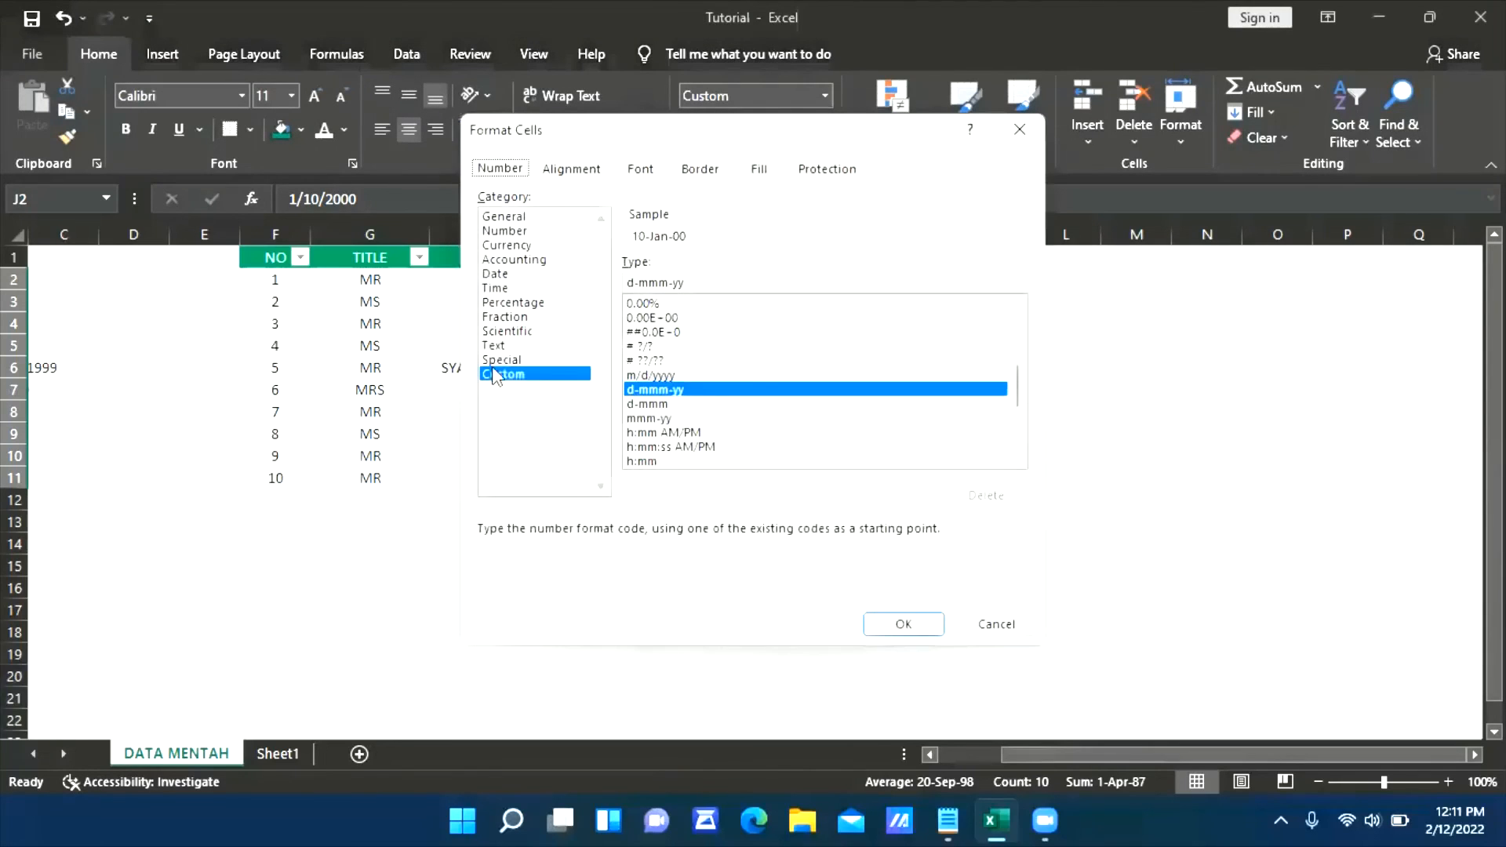
{"action": "left_click", "coordinate": [503, 276]}
{"action": "left_click", "coordinate": [703, 312]}
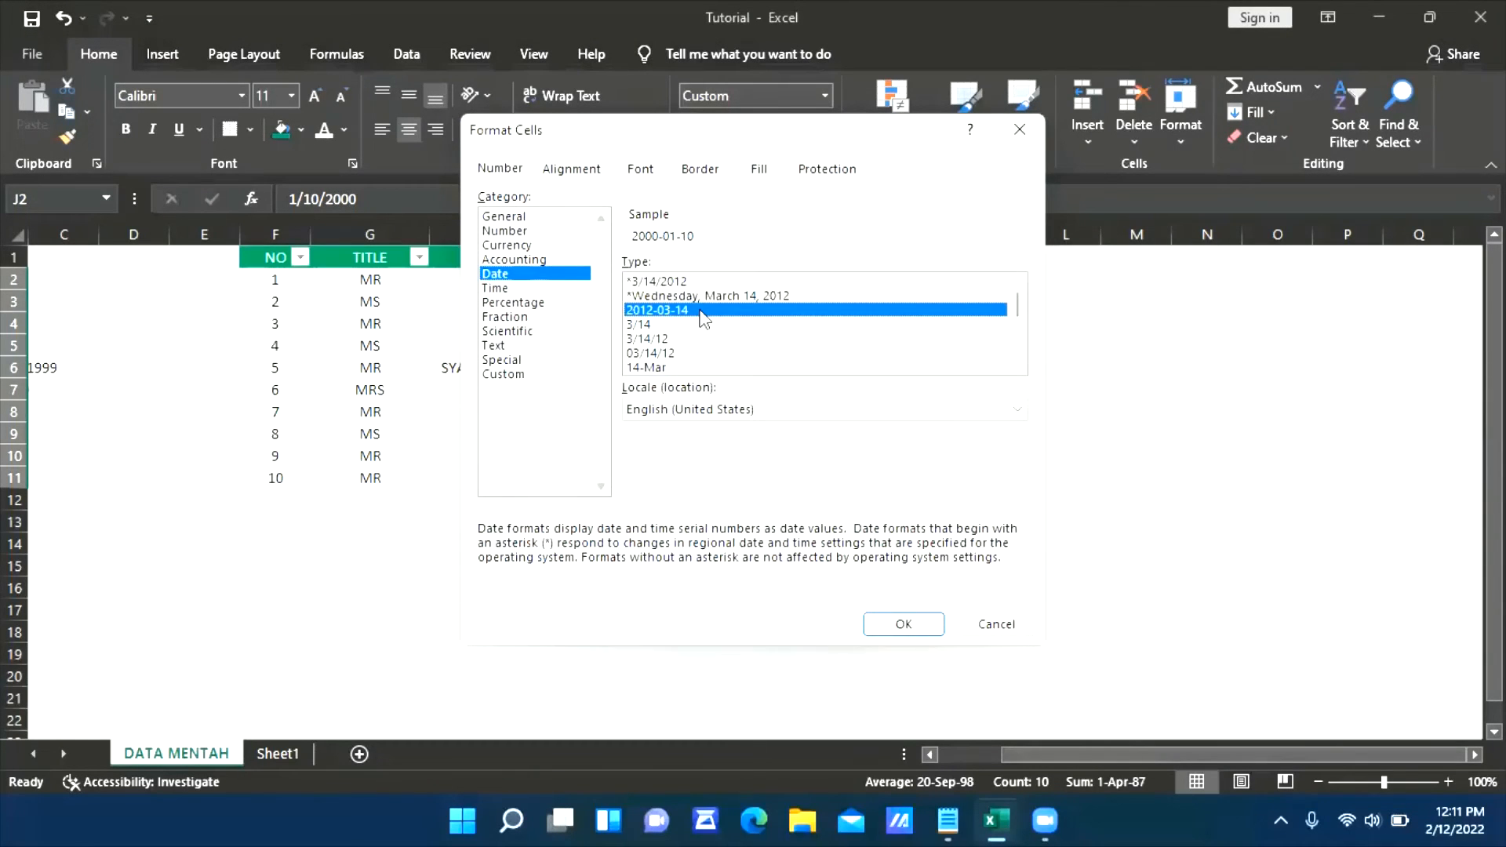
{"action": "left_click", "coordinate": [684, 338]}
{"action": "left_click", "coordinate": [681, 366]}
{"action": "scroll", "coordinate": [681, 365], "scroll_direction": "down", "scroll_amount": 2}
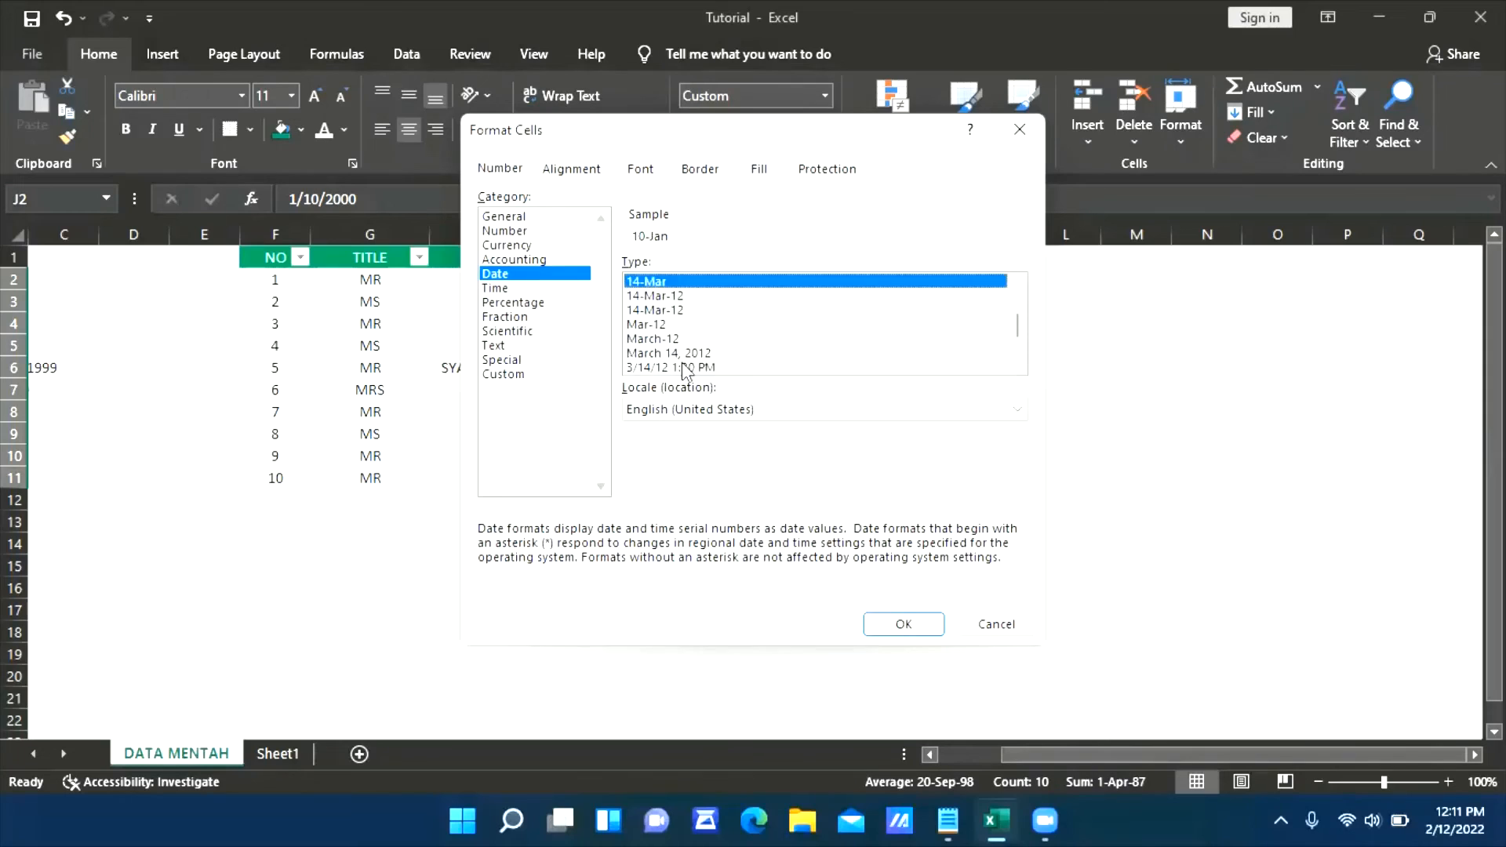
{"action": "scroll", "coordinate": [681, 361], "scroll_direction": "up", "scroll_amount": 2}
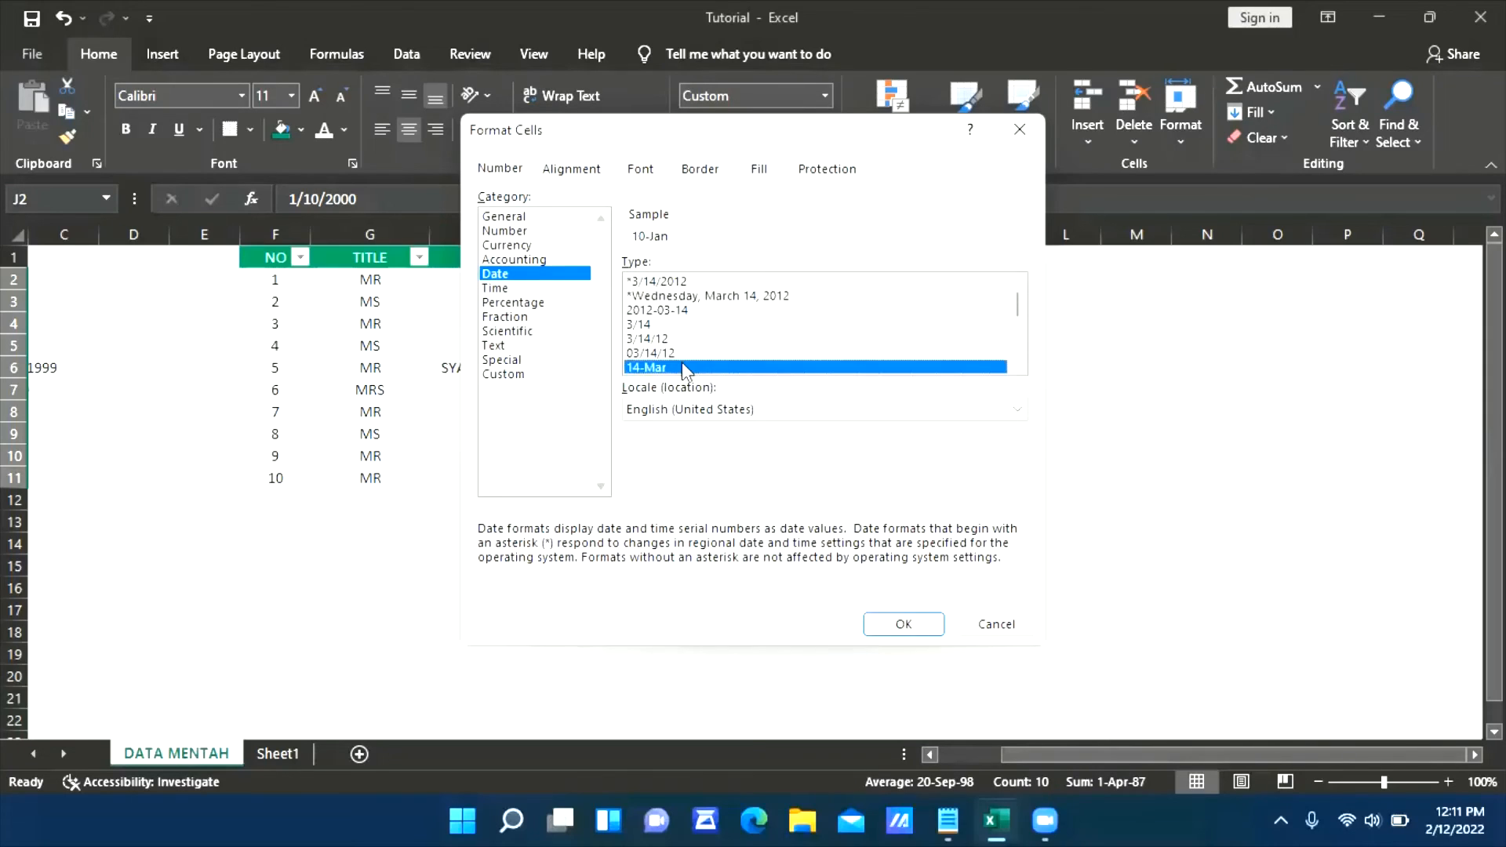
{"action": "left_click", "coordinate": [681, 312]}
{"action": "left_click", "coordinate": [904, 625]}
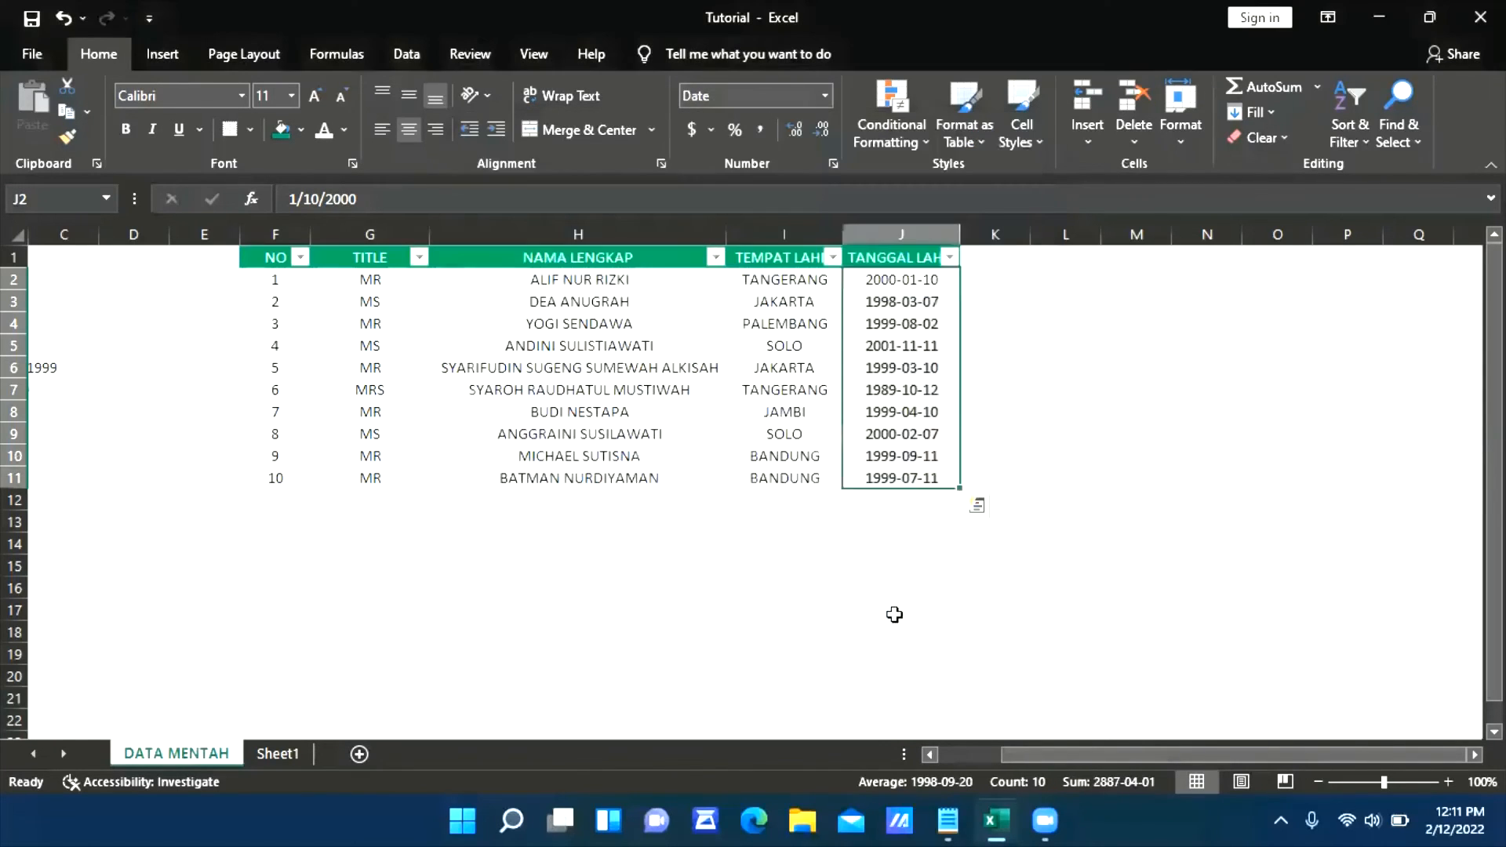
{"action": "left_click", "coordinate": [1120, 355]}
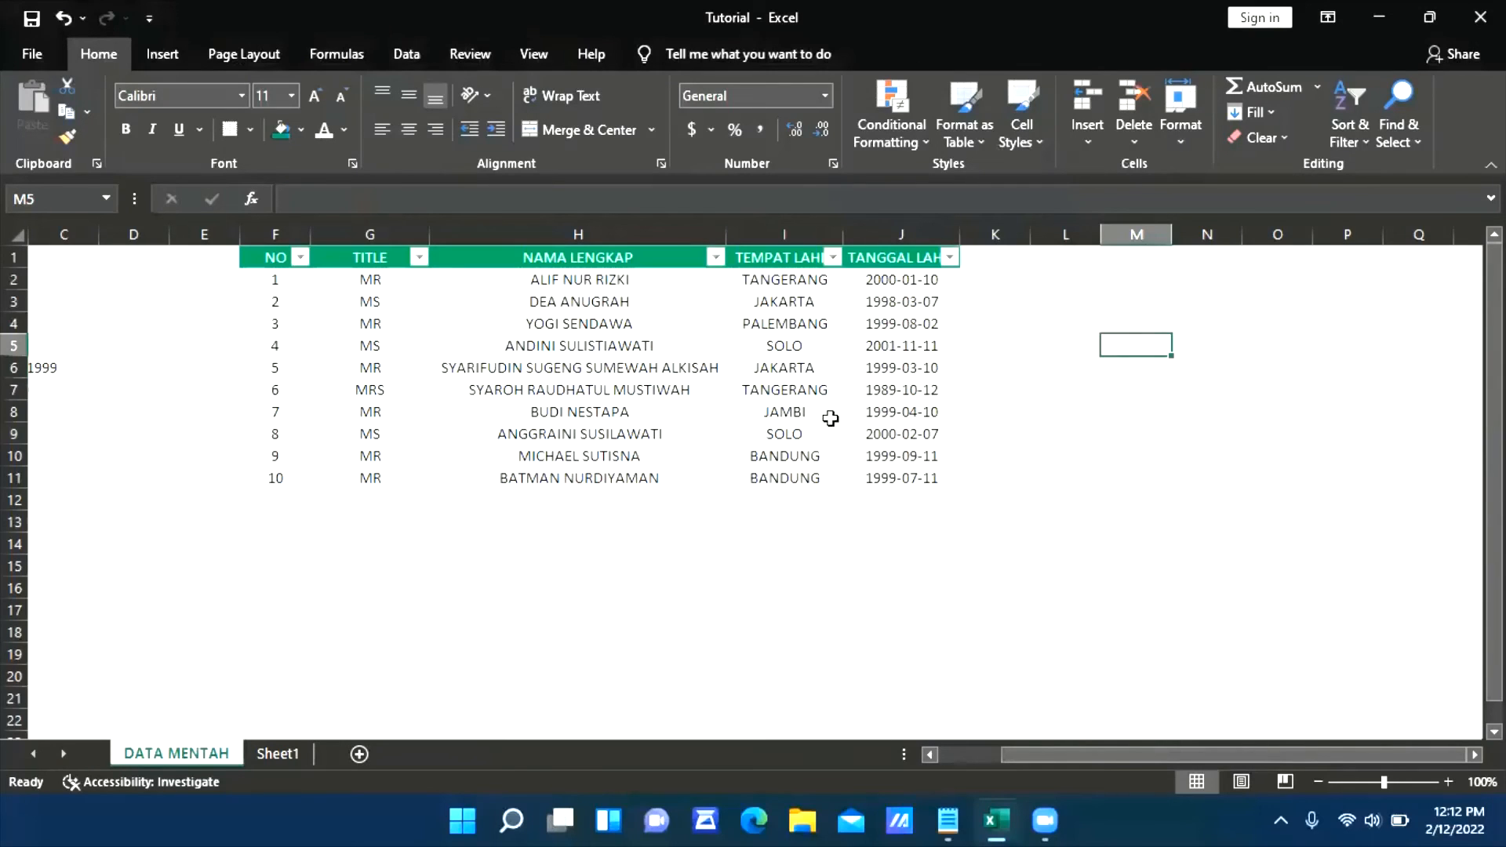
Try a light grey fill on alternate table rows 3, 5, 7, 9 and 11 across columns F to J
{"action": "scroll", "coordinate": [710, 369], "scroll_direction": "down", "scroll_amount": 1}
{"action": "scroll", "coordinate": [693, 400], "scroll_direction": "up", "scroll_amount": 1}
{"action": "left_click_drag", "start_coordinate": [274, 307], "coordinate": [932, 300]}
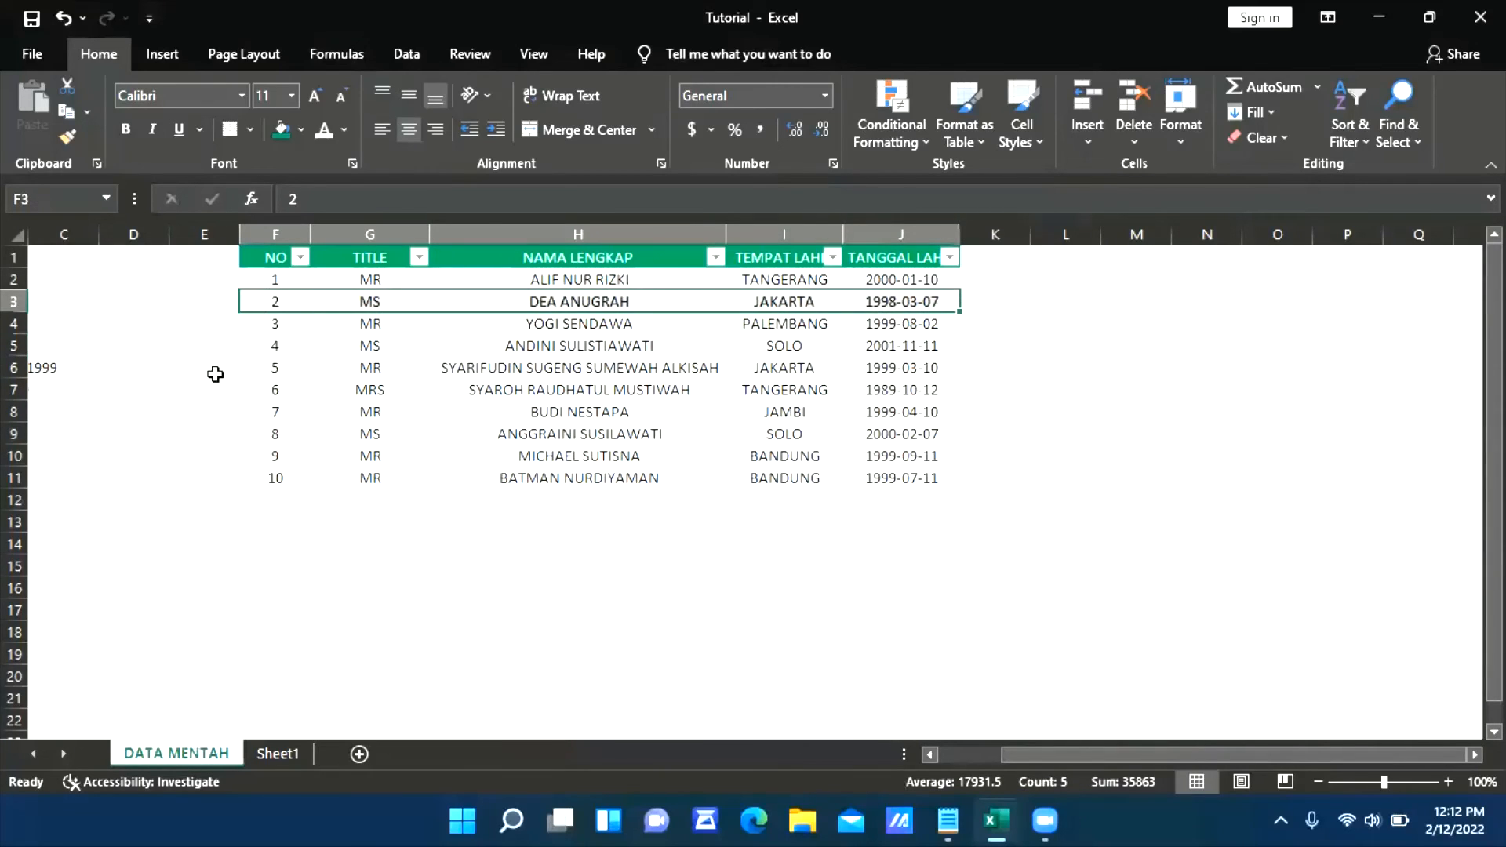
{"action": "left_click_drag", "start_coordinate": [261, 353], "coordinate": [907, 343]}
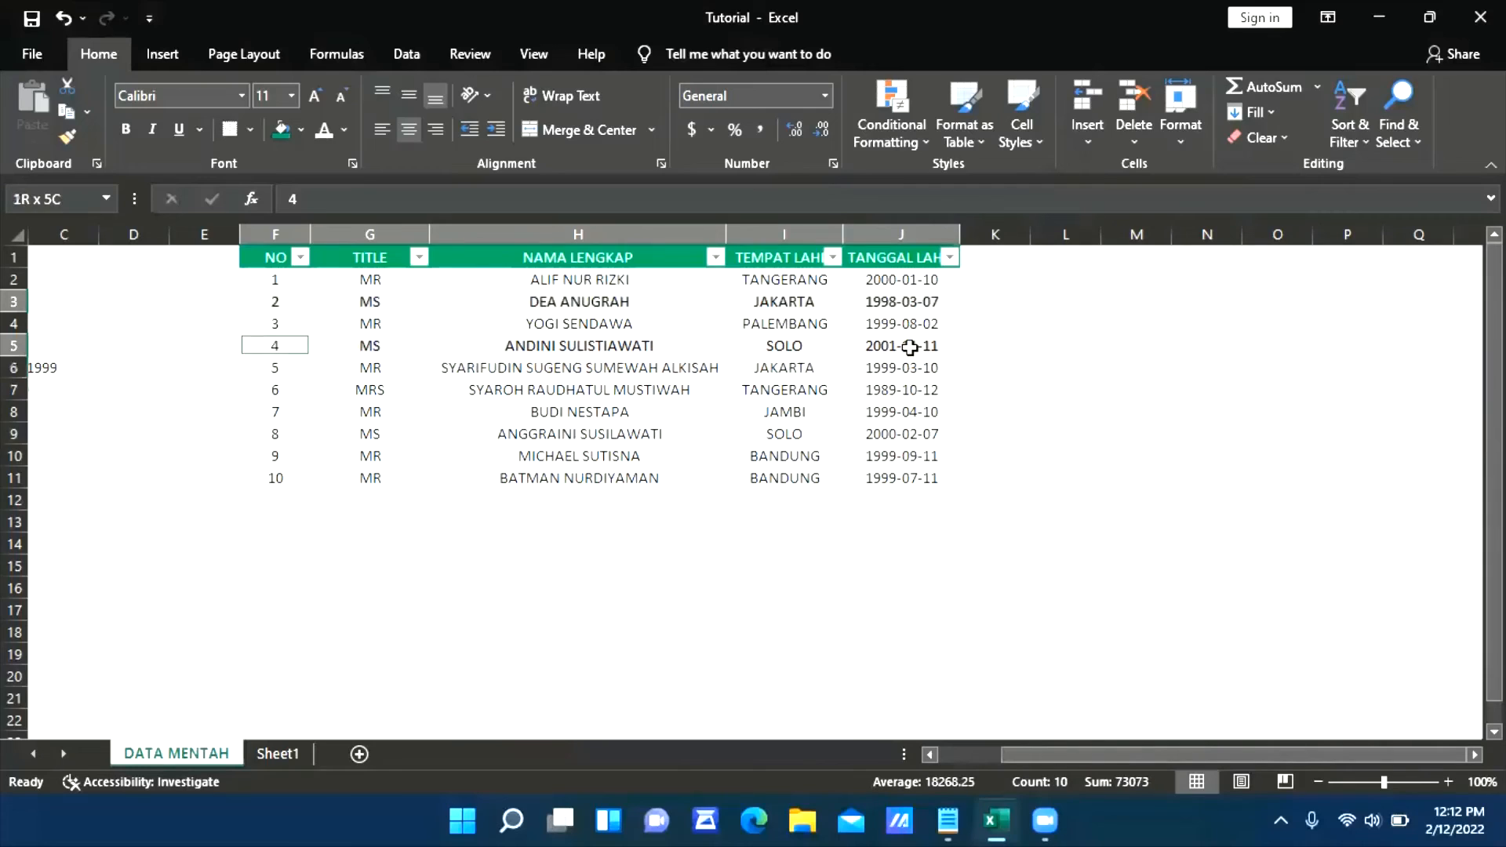
{"action": "left_click_drag", "start_coordinate": [271, 388], "coordinate": [910, 391]}
{"action": "left_click_drag", "start_coordinate": [275, 434], "coordinate": [910, 433]}
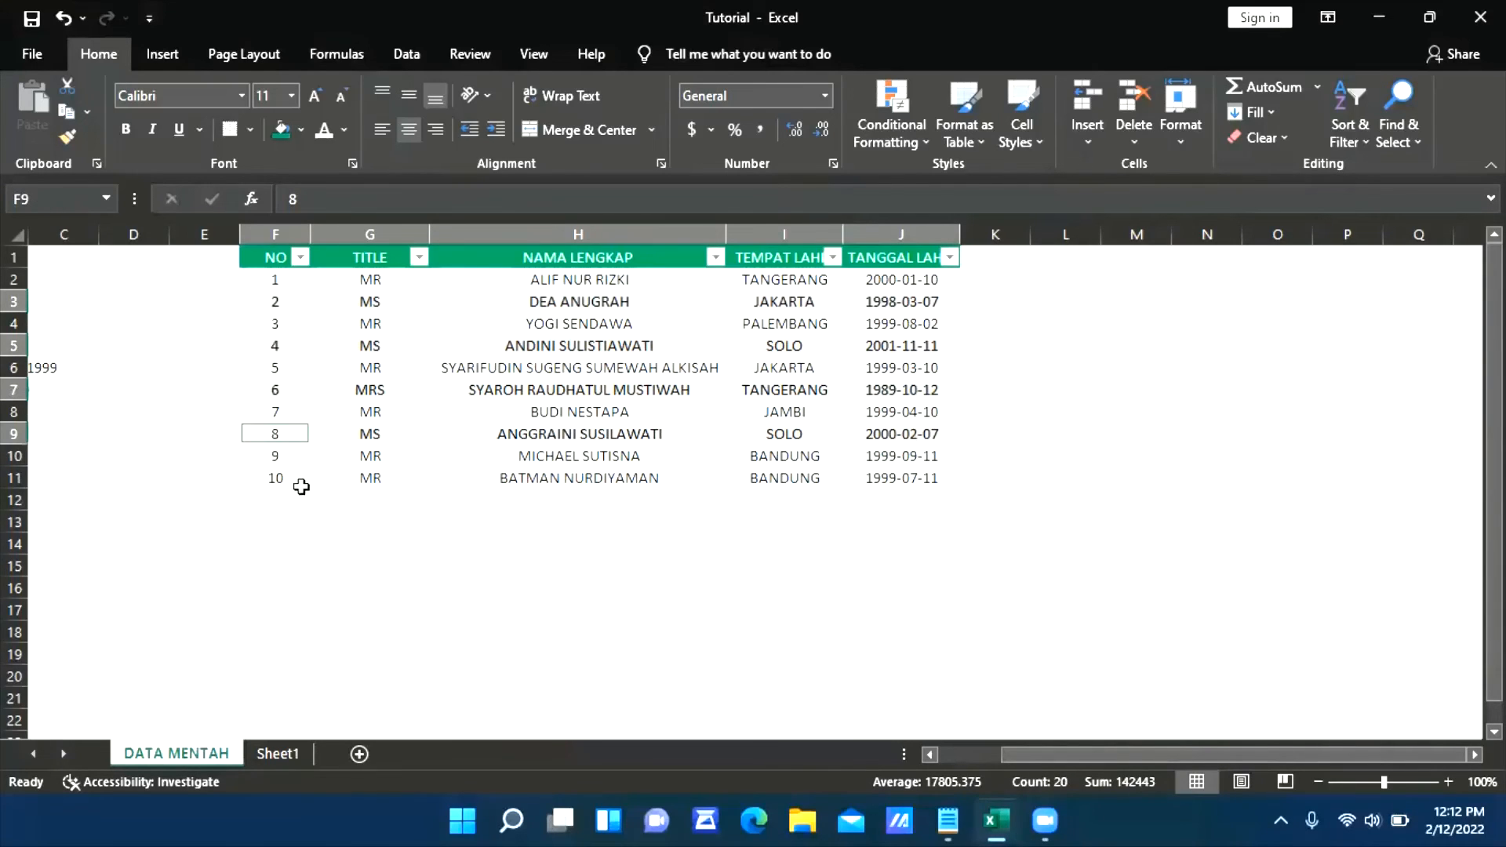
{"action": "left_click_drag", "start_coordinate": [298, 480], "coordinate": [906, 478]}
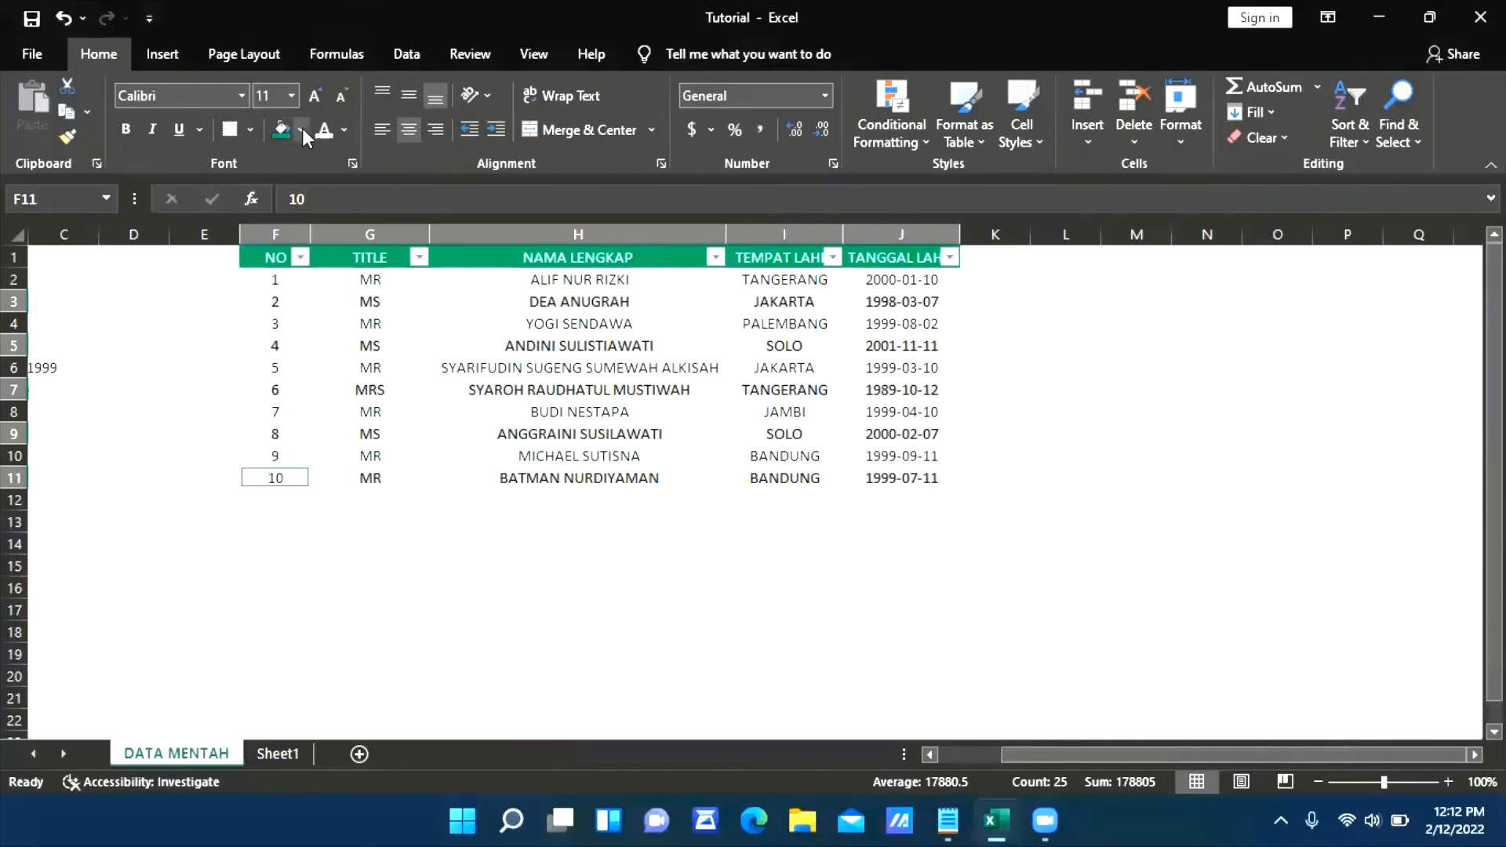
{"action": "left_click", "coordinate": [301, 129]}
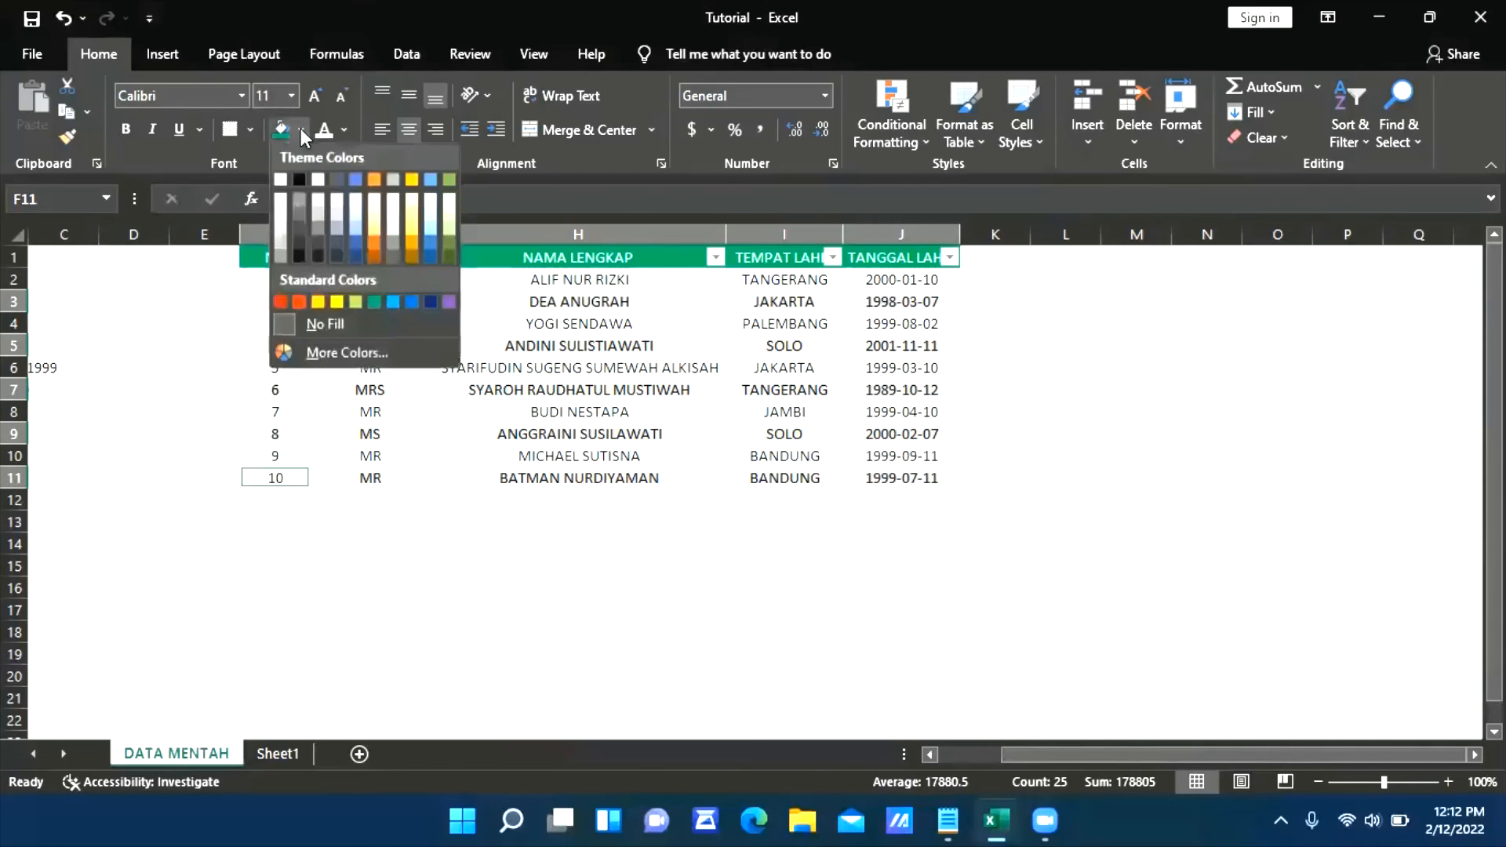
{"action": "left_click", "coordinate": [280, 205]}
{"action": "left_click", "coordinate": [739, 628]}
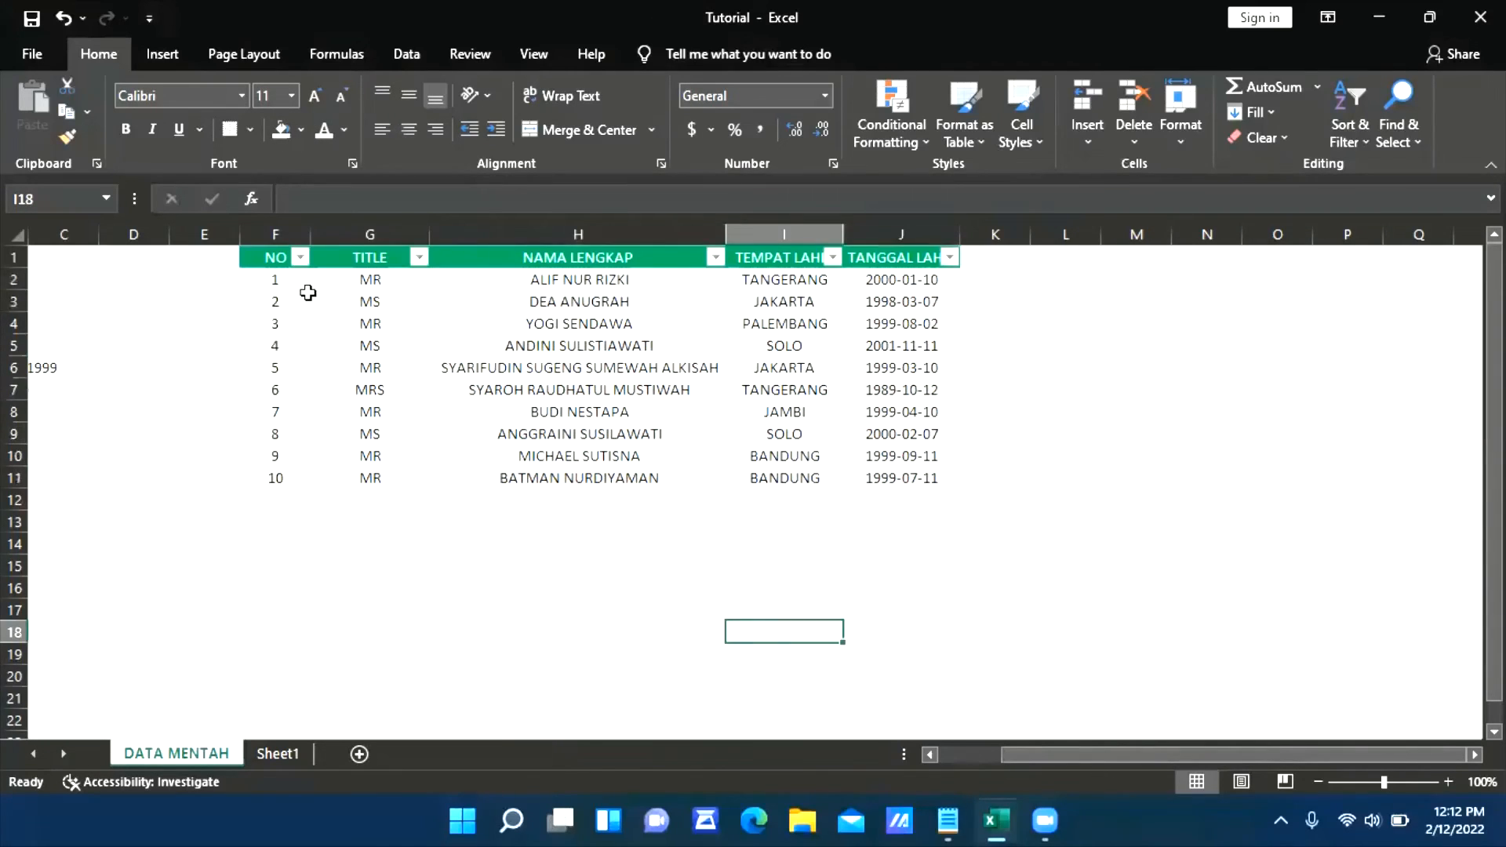
{"action": "left_click", "coordinate": [1089, 436]}
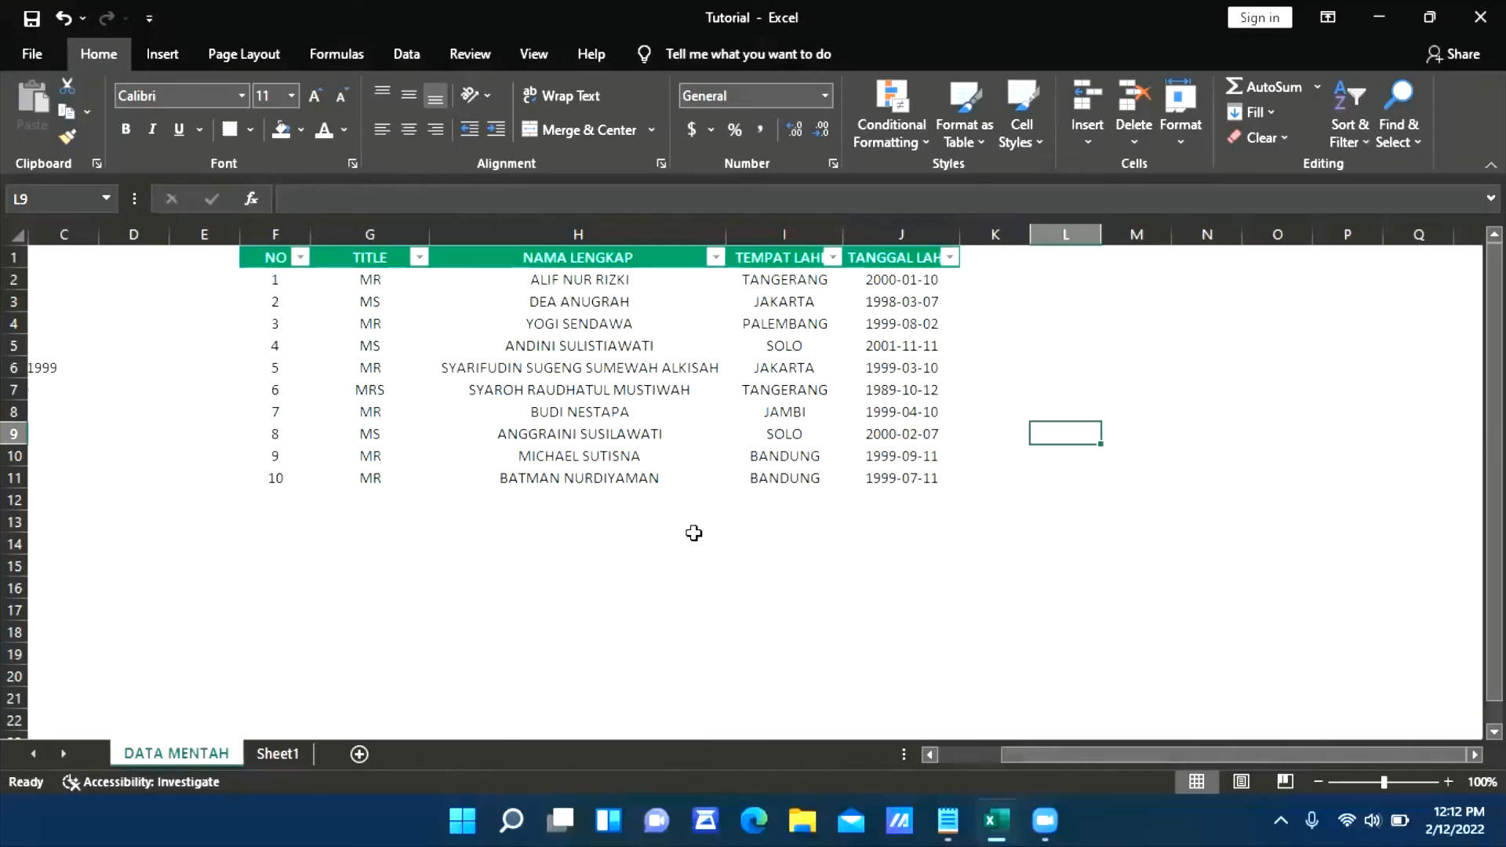
{"action": "left_click_drag", "start_coordinate": [291, 514], "coordinate": [902, 519]}
{"action": "left_click_drag", "start_coordinate": [346, 592], "coordinate": [992, 590]}
{"action": "left_click", "coordinate": [579, 654], "text": "ctrl"}
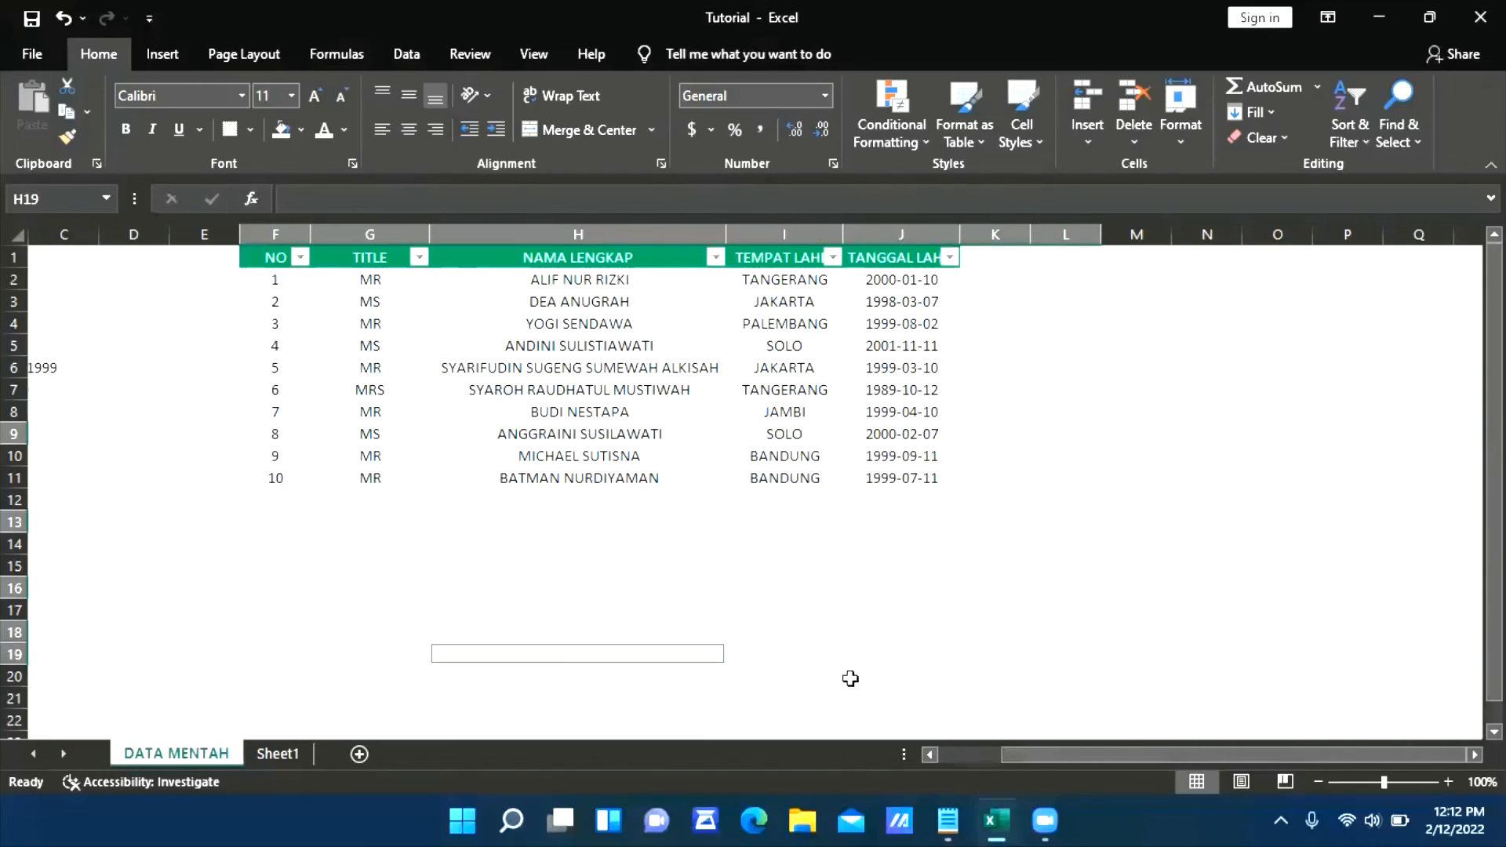
{"action": "left_click", "coordinate": [1153, 519]}
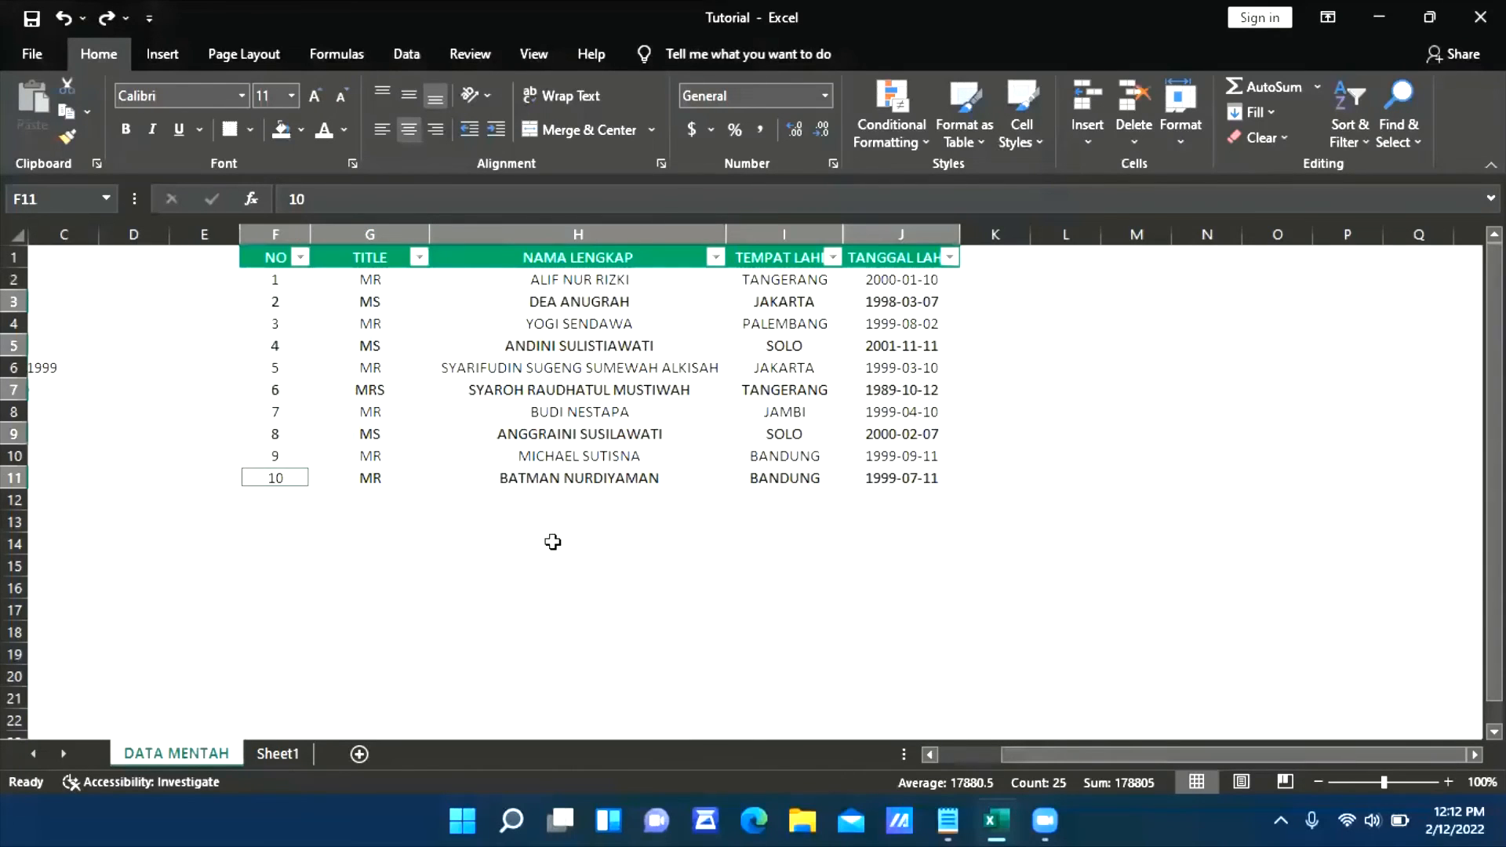
{"action": "left_click", "coordinate": [552, 542]}
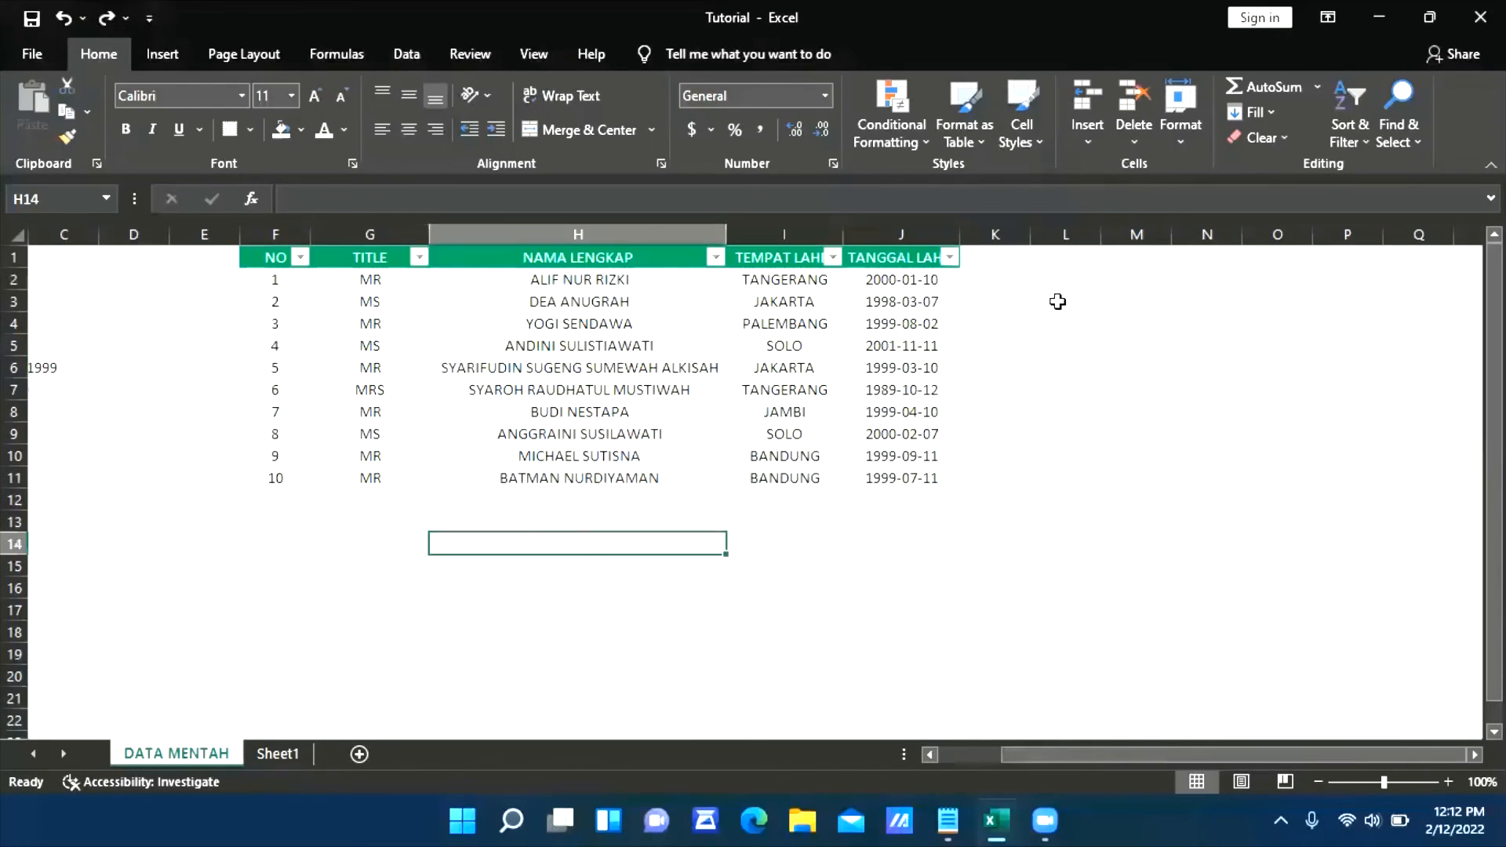
Add a column headed X in K1 and enter A, B, A, B in cells K2 to K5
{"action": "left_click", "coordinate": [1024, 281]}
{"action": "left_click", "coordinate": [1009, 255]}
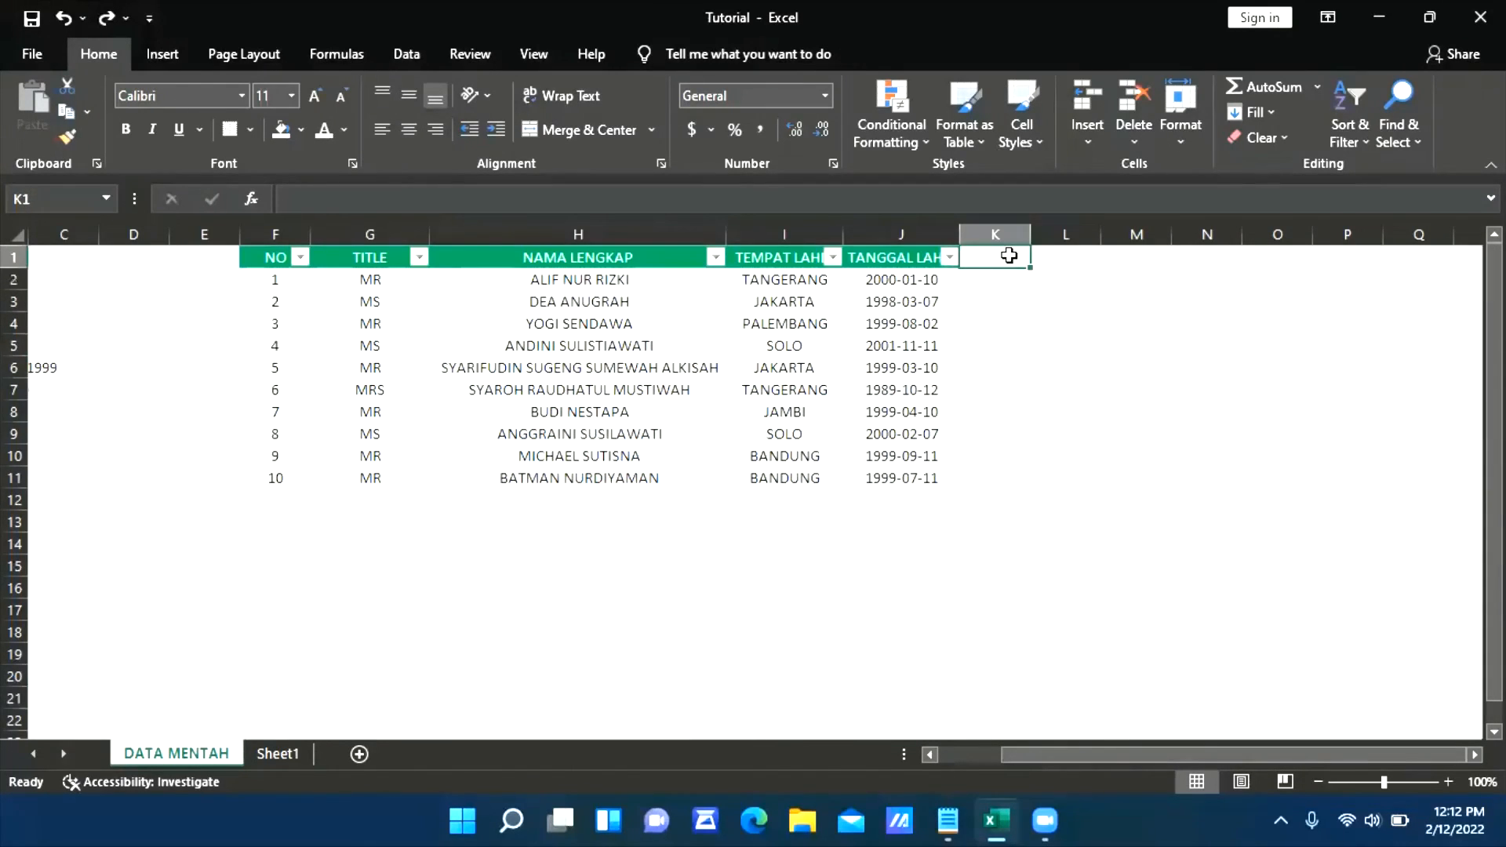
{"action": "type", "text": "X"}
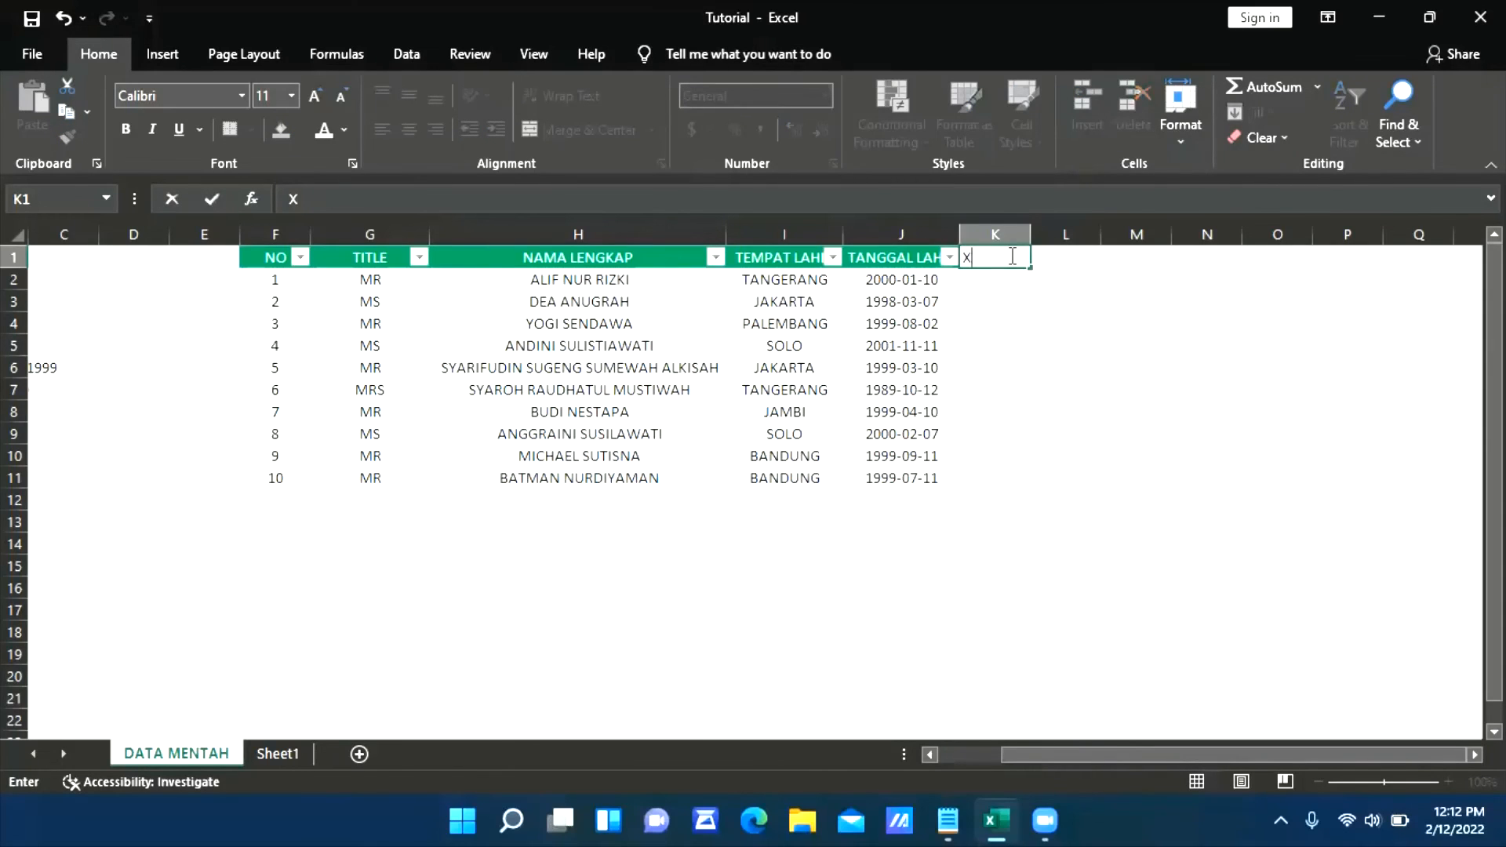
{"action": "key", "text": "Return"}
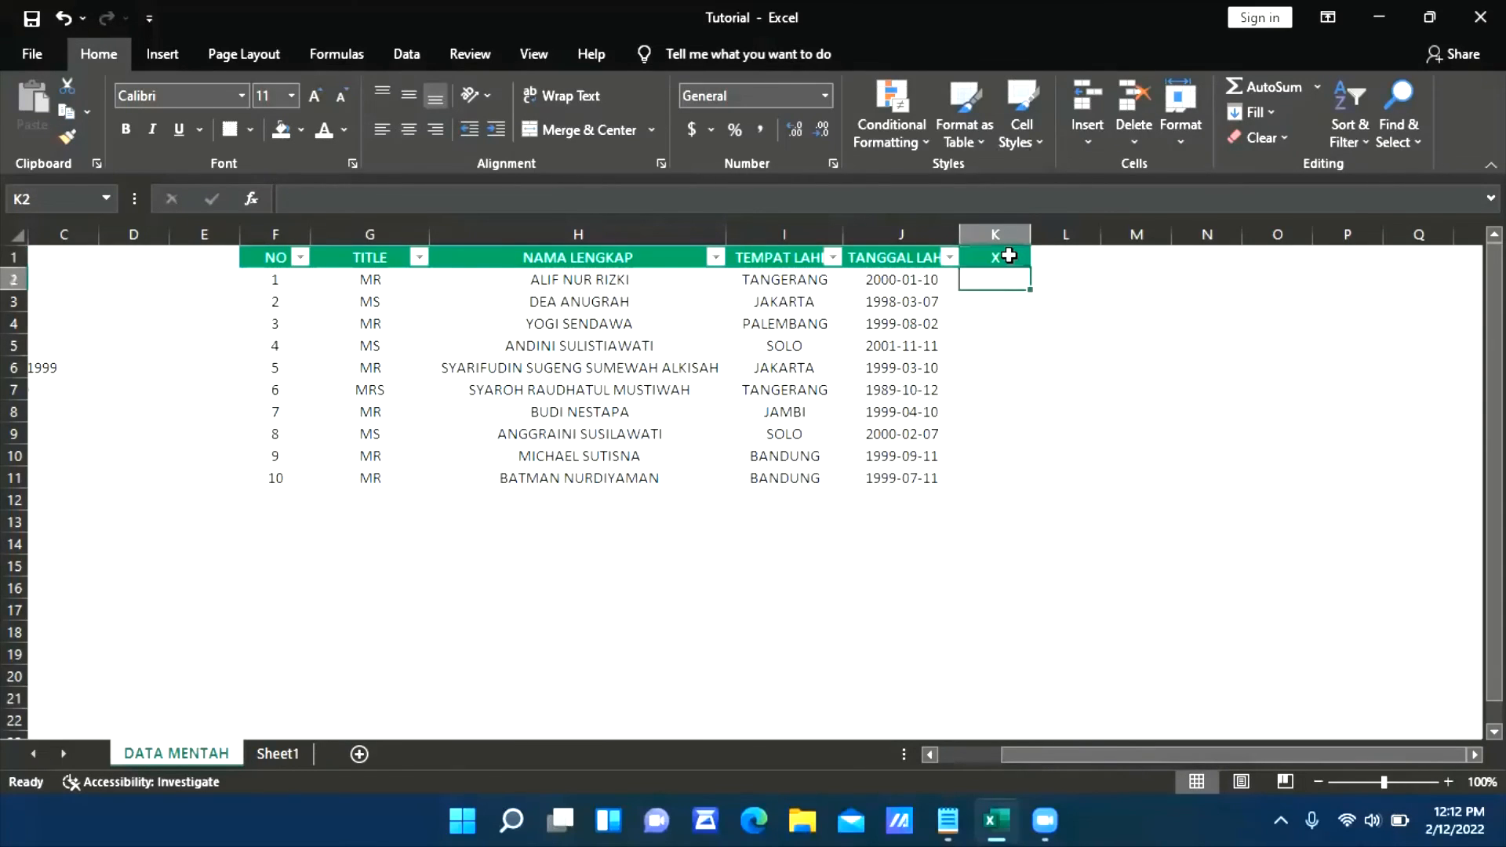
{"action": "type", "text": "A"}
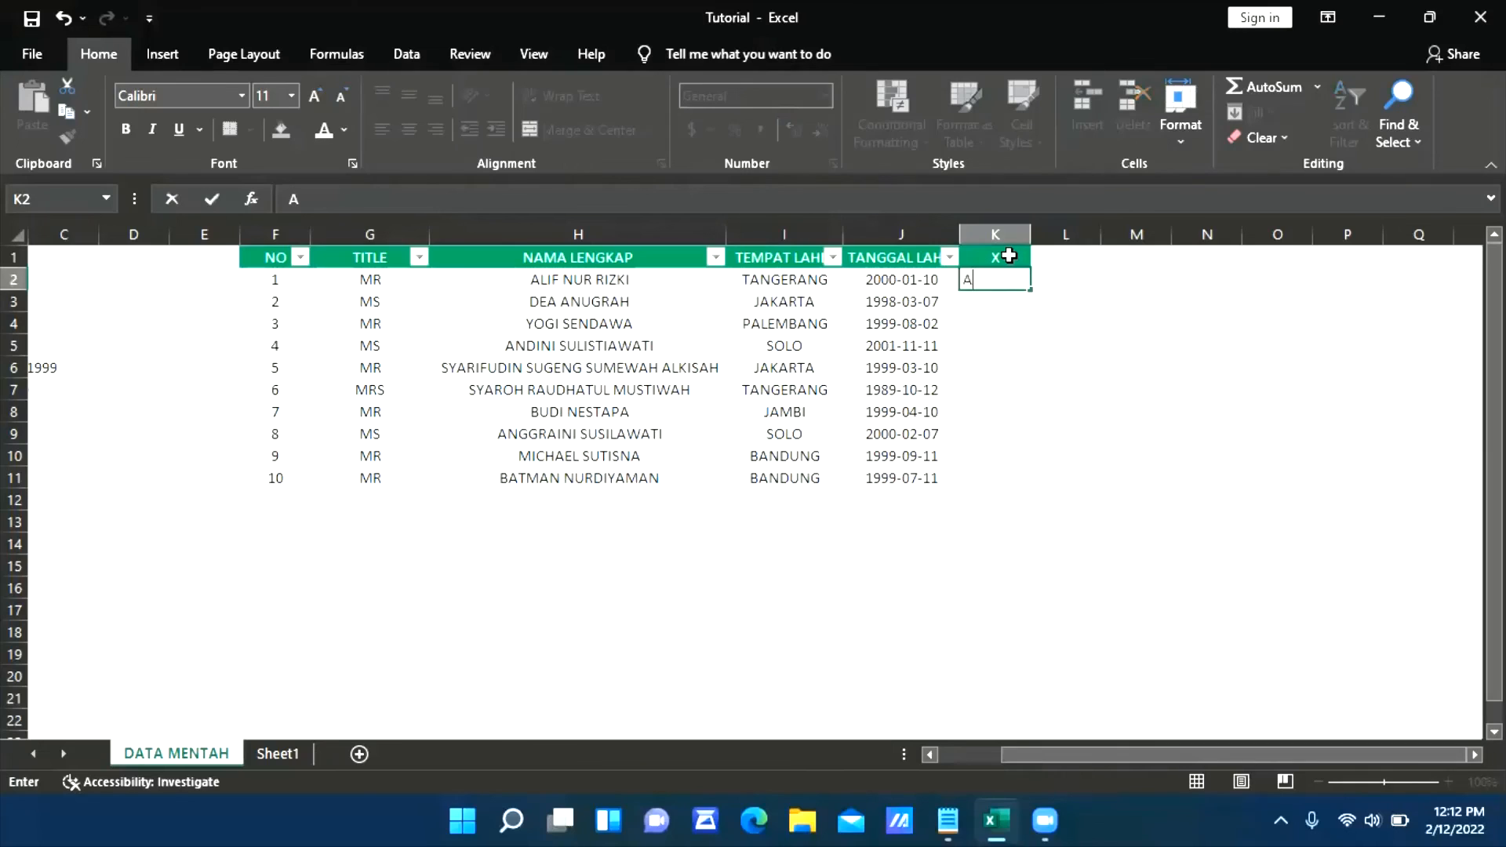
{"action": "key", "text": "Return"}
{"action": "type", "text": "B"}
{"action": "key", "text": "Return"}
{"action": "type", "text": "A"}
{"action": "key", "text": "Return"}
{"action": "type", "text": "B"}
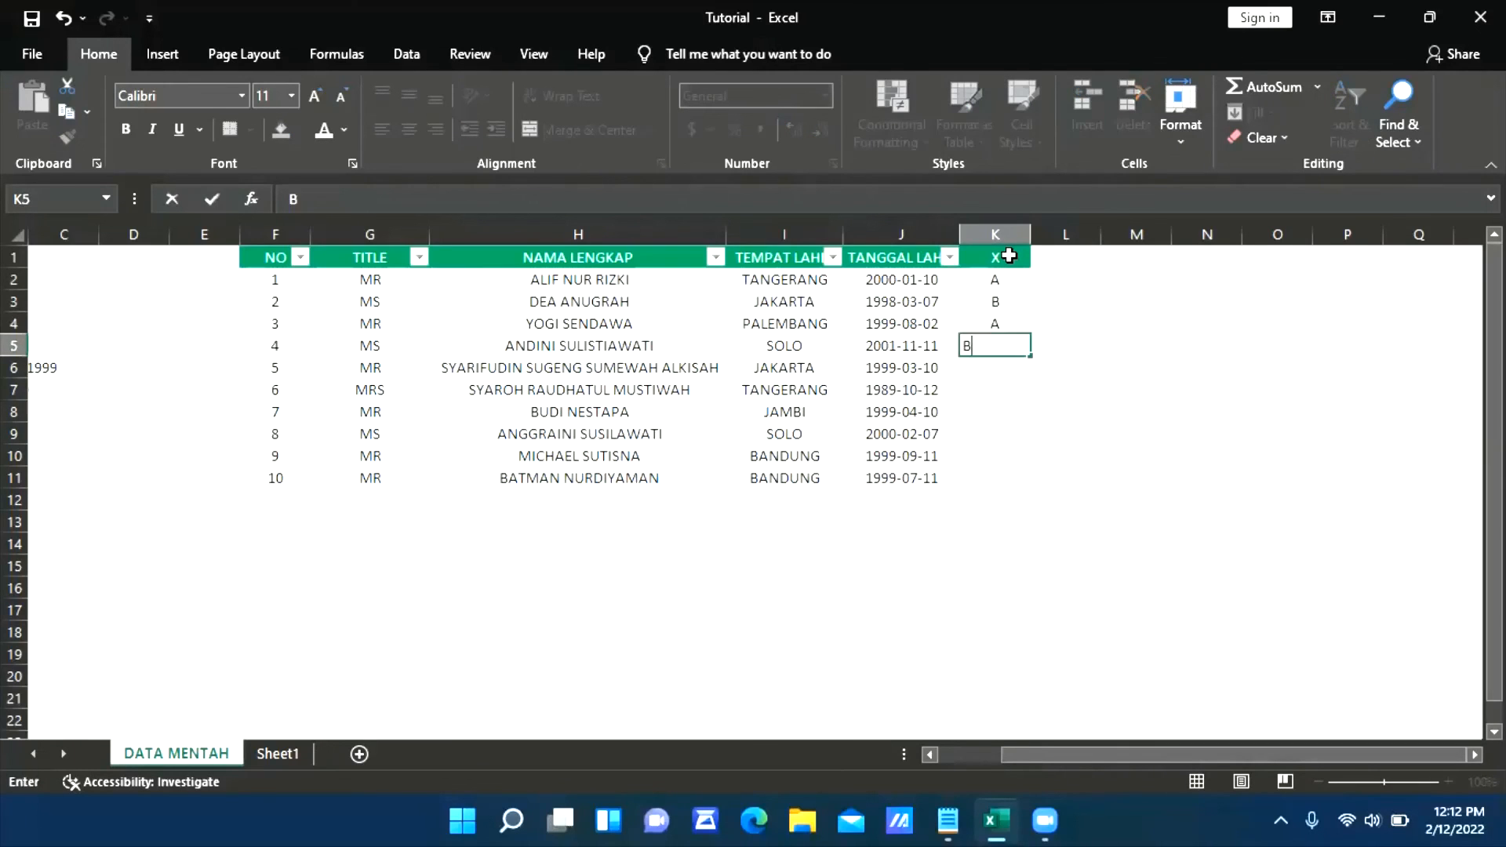
{"action": "key", "text": "Return"}
Fill the A/B pattern from K2:K5 down to the last table row, K11
{"action": "key", "text": "Up"}
{"action": "key", "text": "Up"}
{"action": "key", "text": "Up"}
{"action": "key", "text": "shift+Up"}
{"action": "key", "text": "Up"}
{"action": "key", "text": "Down"}
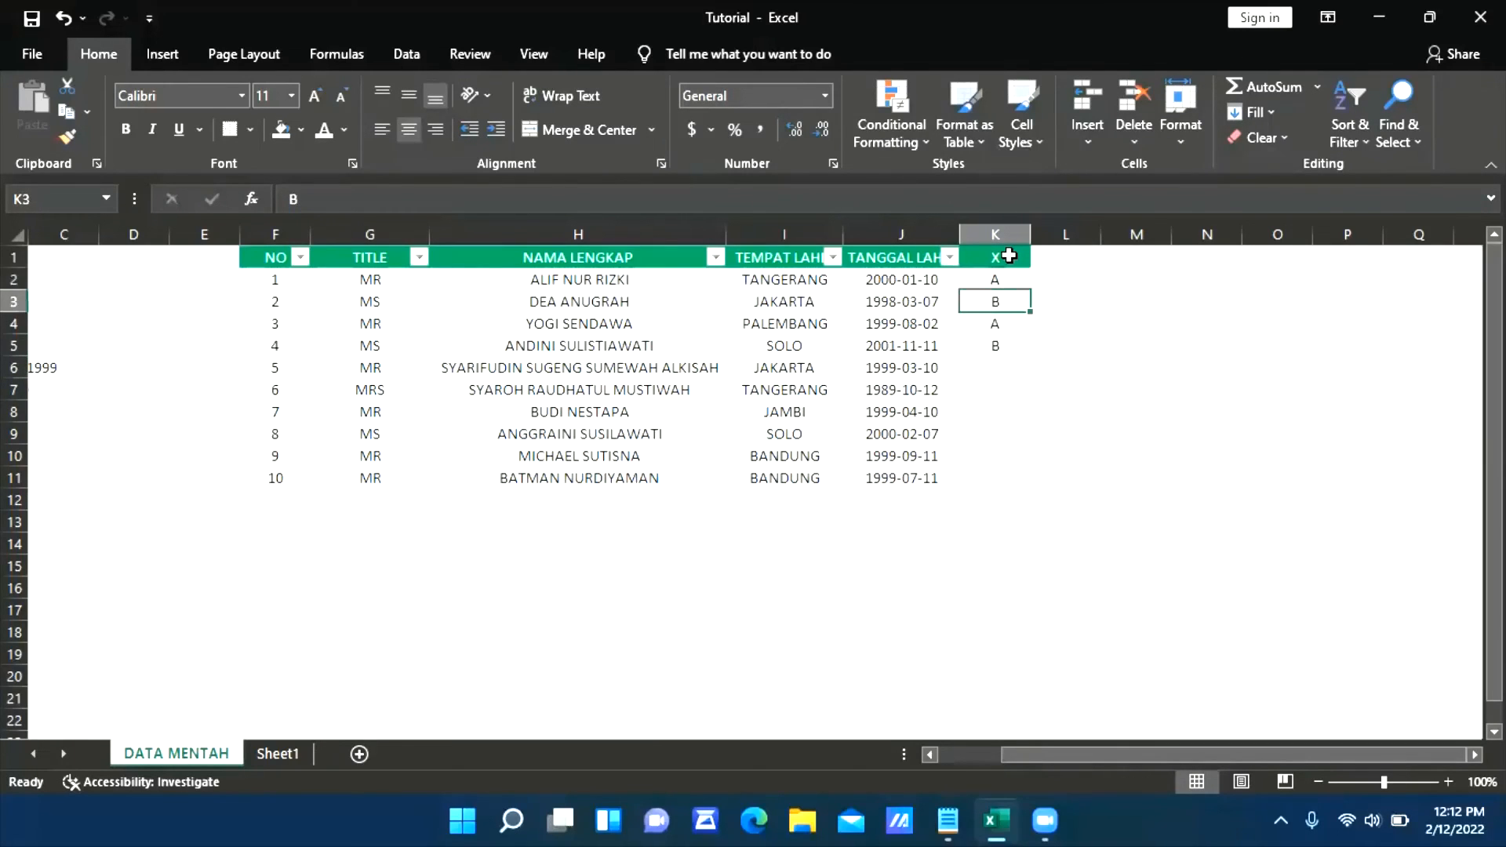
{"action": "key", "text": "Up"}
{"action": "key", "text": "shift+Down"}
{"action": "key", "text": "shift+Down"}
{"action": "key", "text": "shift+Down"}
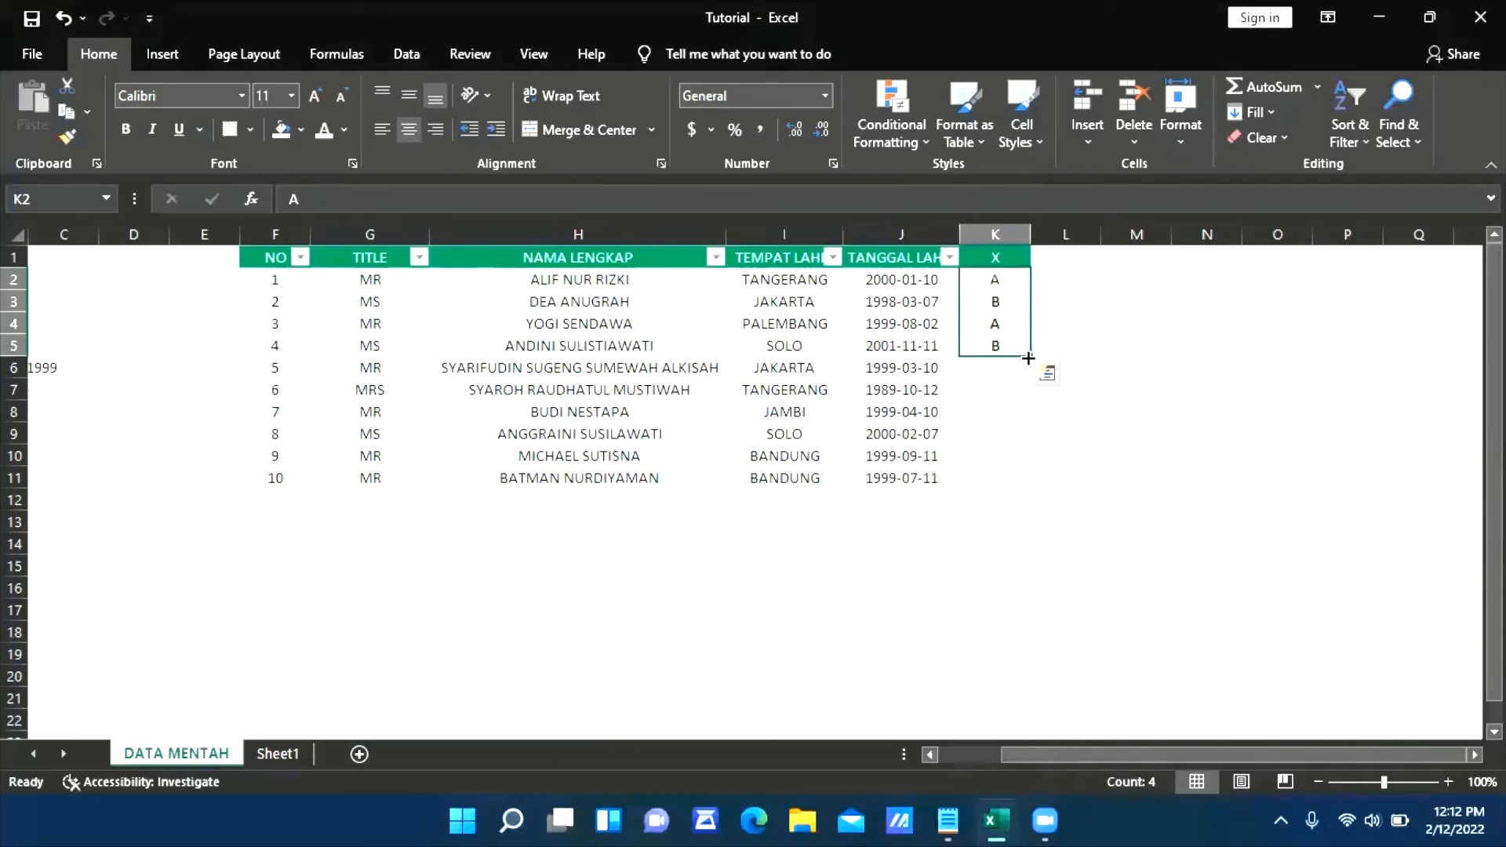
{"action": "double_click", "coordinate": [1029, 358]}
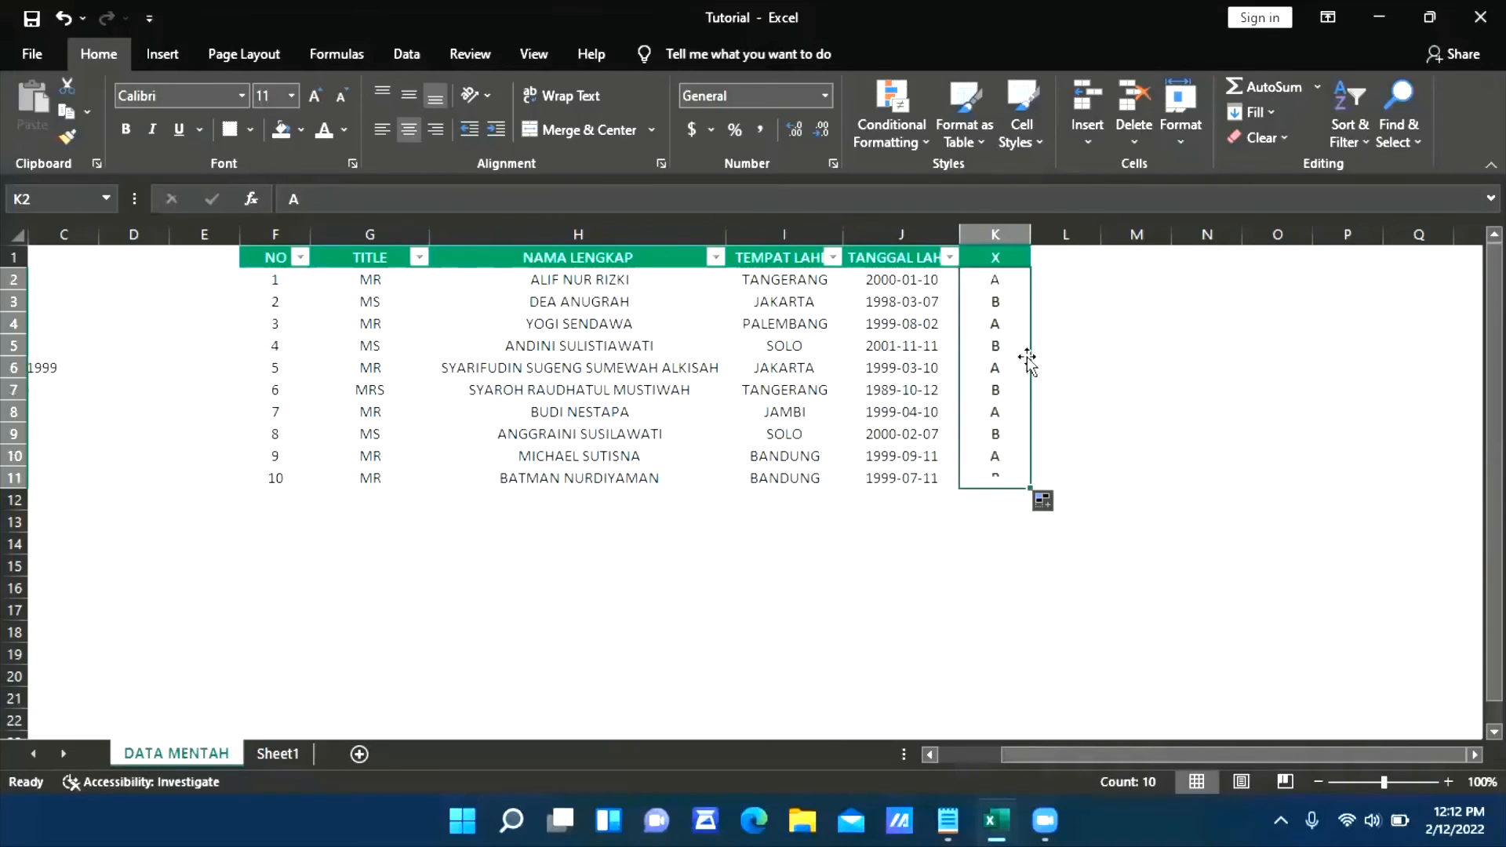
{"action": "left_click", "coordinate": [718, 542]}
Reapply the filter to header row F1:K1 so that it includes the X column, and view the X filter list
{"action": "left_click_drag", "start_coordinate": [995, 260], "coordinate": [295, 259]}
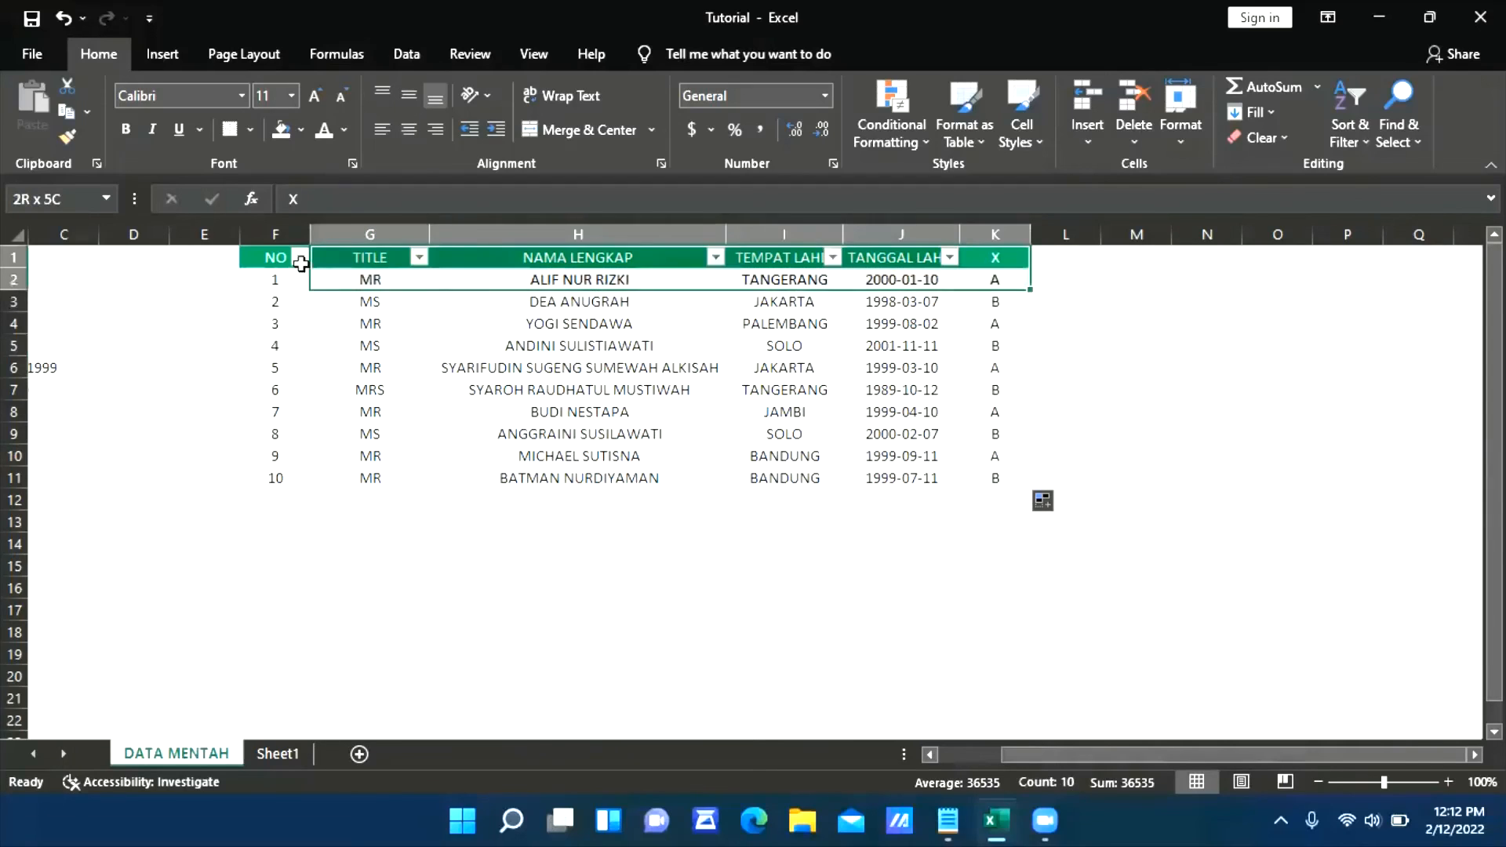
{"action": "left_click", "coordinate": [405, 52]}
{"action": "left_click", "coordinate": [711, 124]}
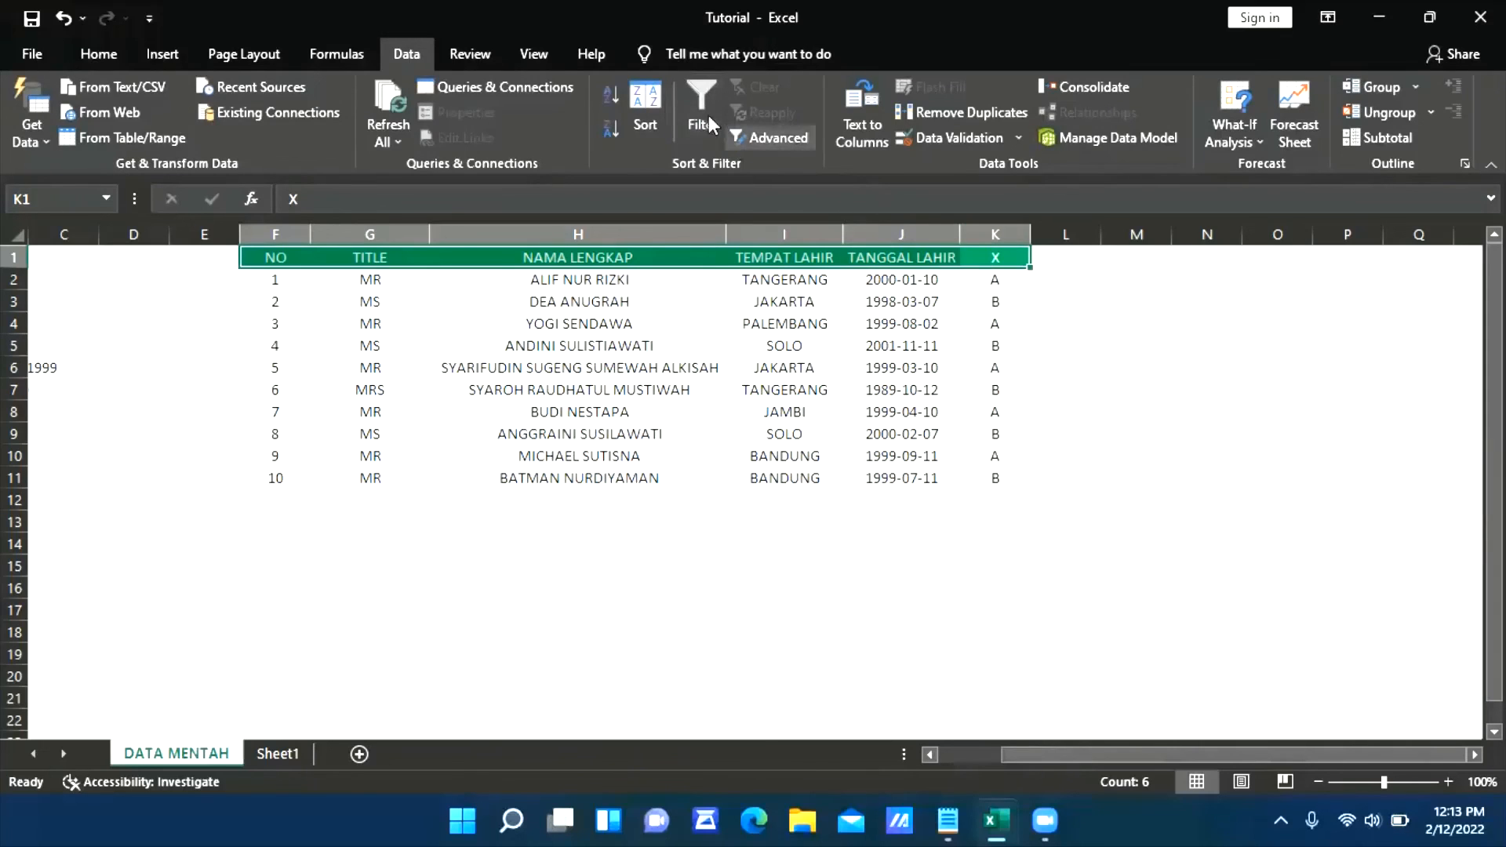
{"action": "left_click", "coordinate": [699, 108]}
{"action": "left_click", "coordinate": [1151, 325]}
{"action": "left_click", "coordinate": [1020, 258]}
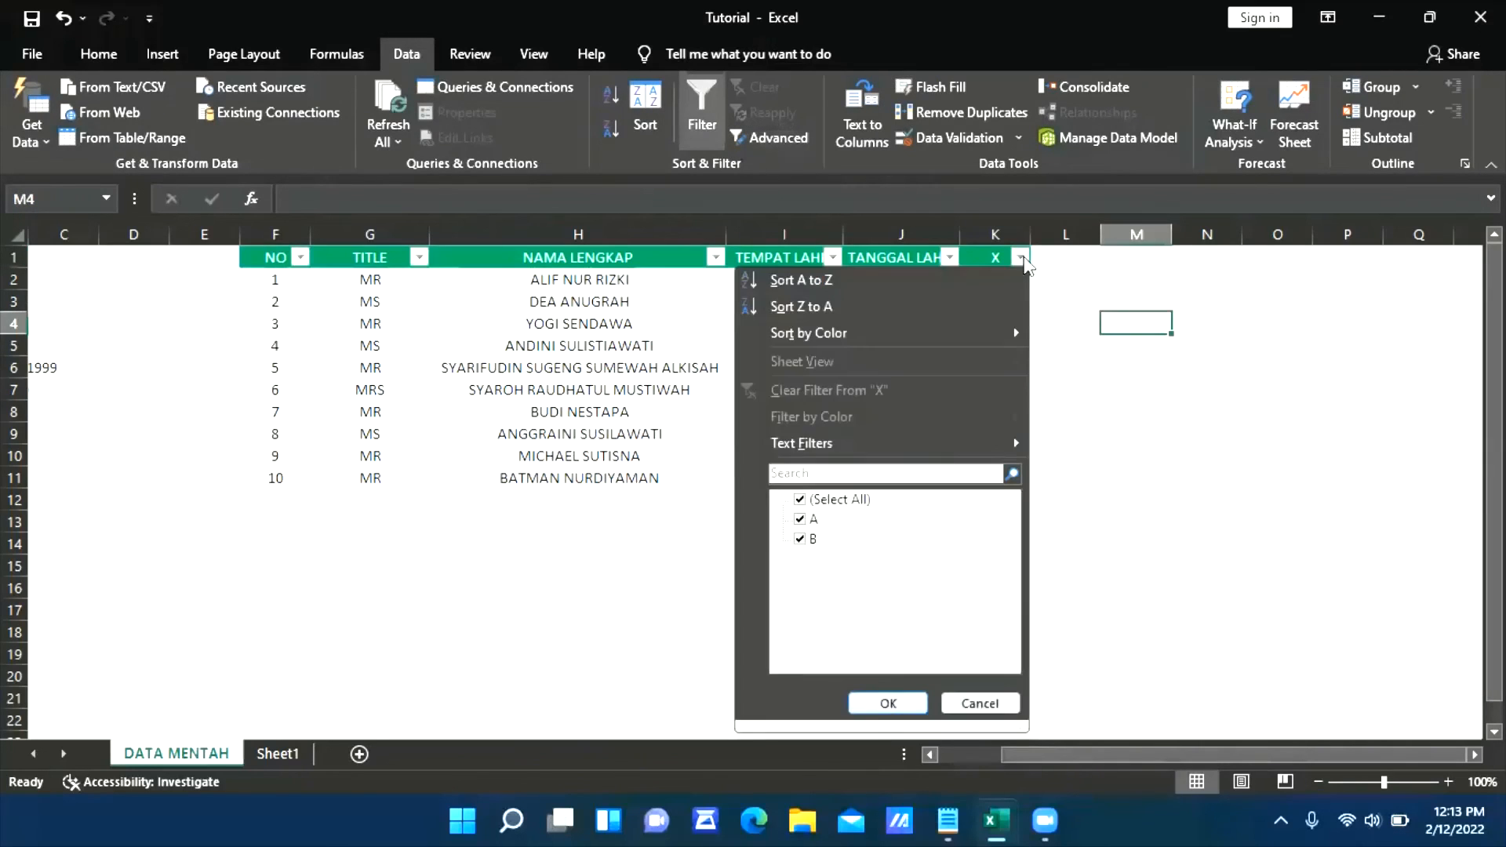
{"action": "left_click", "coordinate": [1208, 565]}
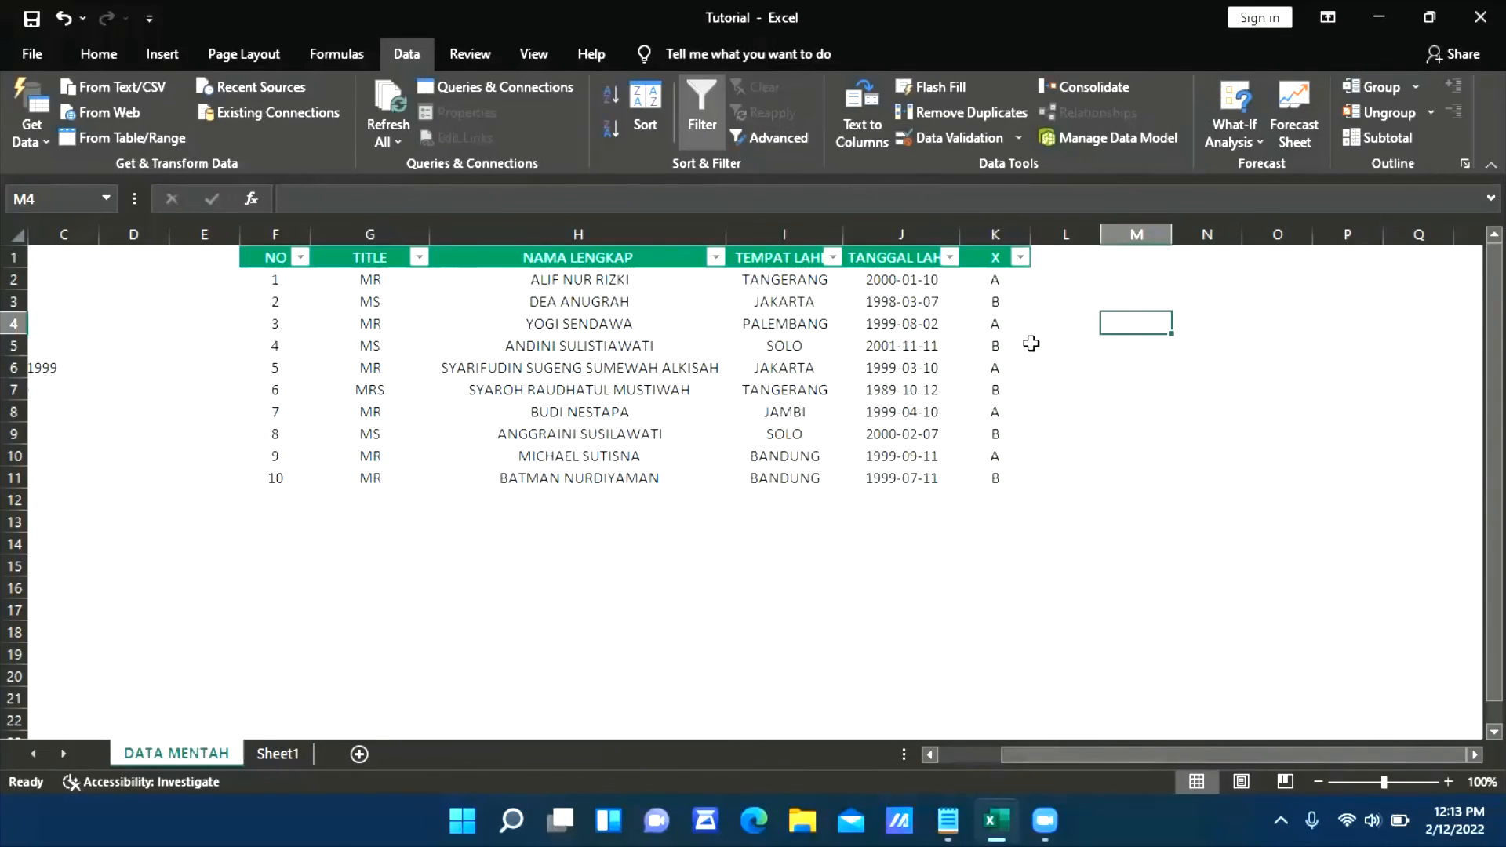
Filter the X column to show only the B rows
{"action": "left_click_drag", "start_coordinate": [995, 301], "coordinate": [299, 314]}
{"action": "left_click", "coordinate": [1161, 430]}
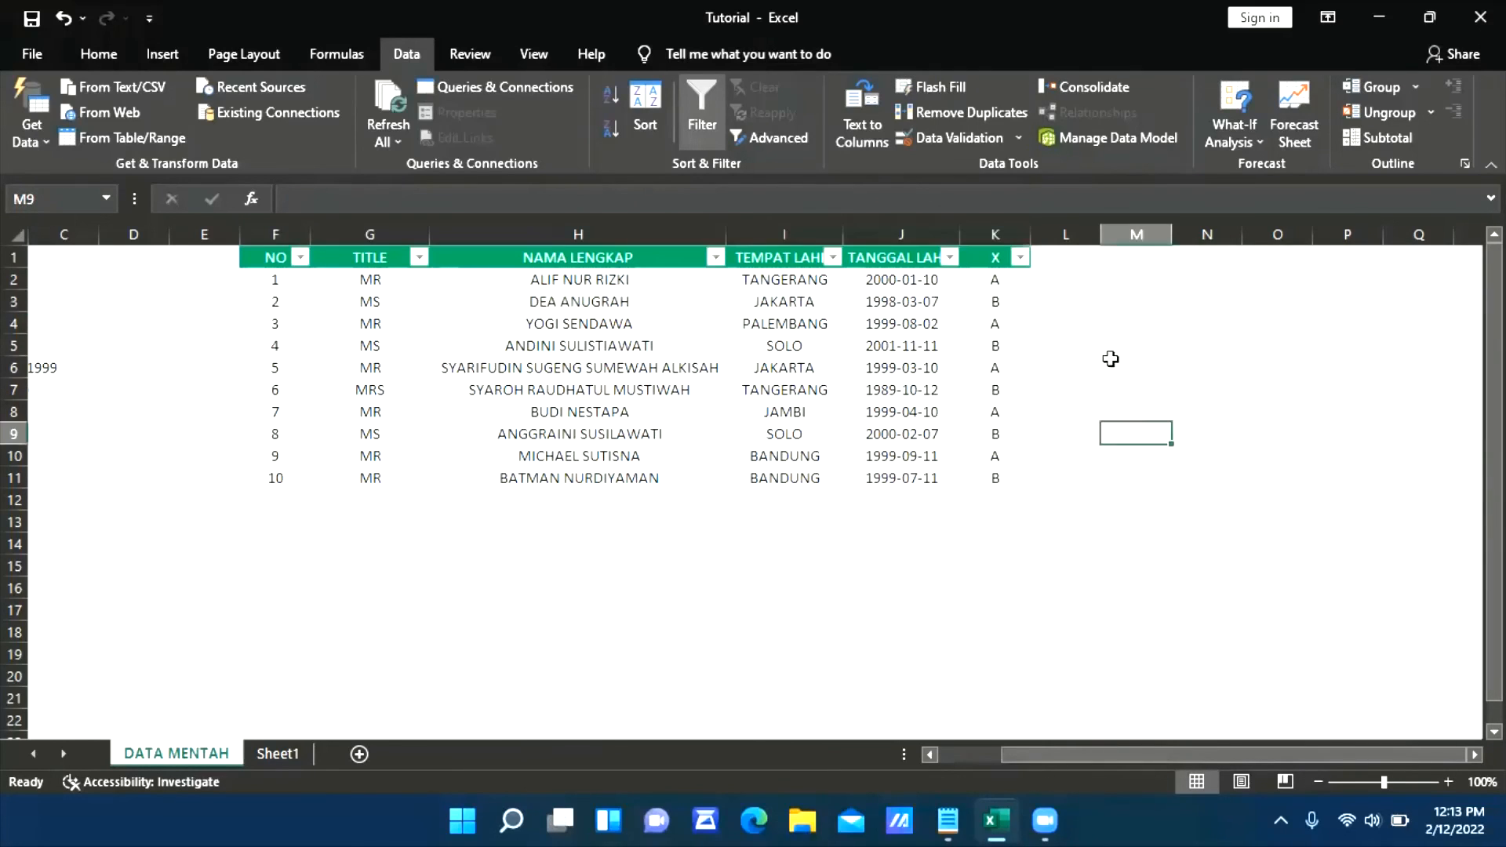
{"action": "left_click", "coordinate": [1020, 257]}
{"action": "left_click", "coordinate": [802, 519]}
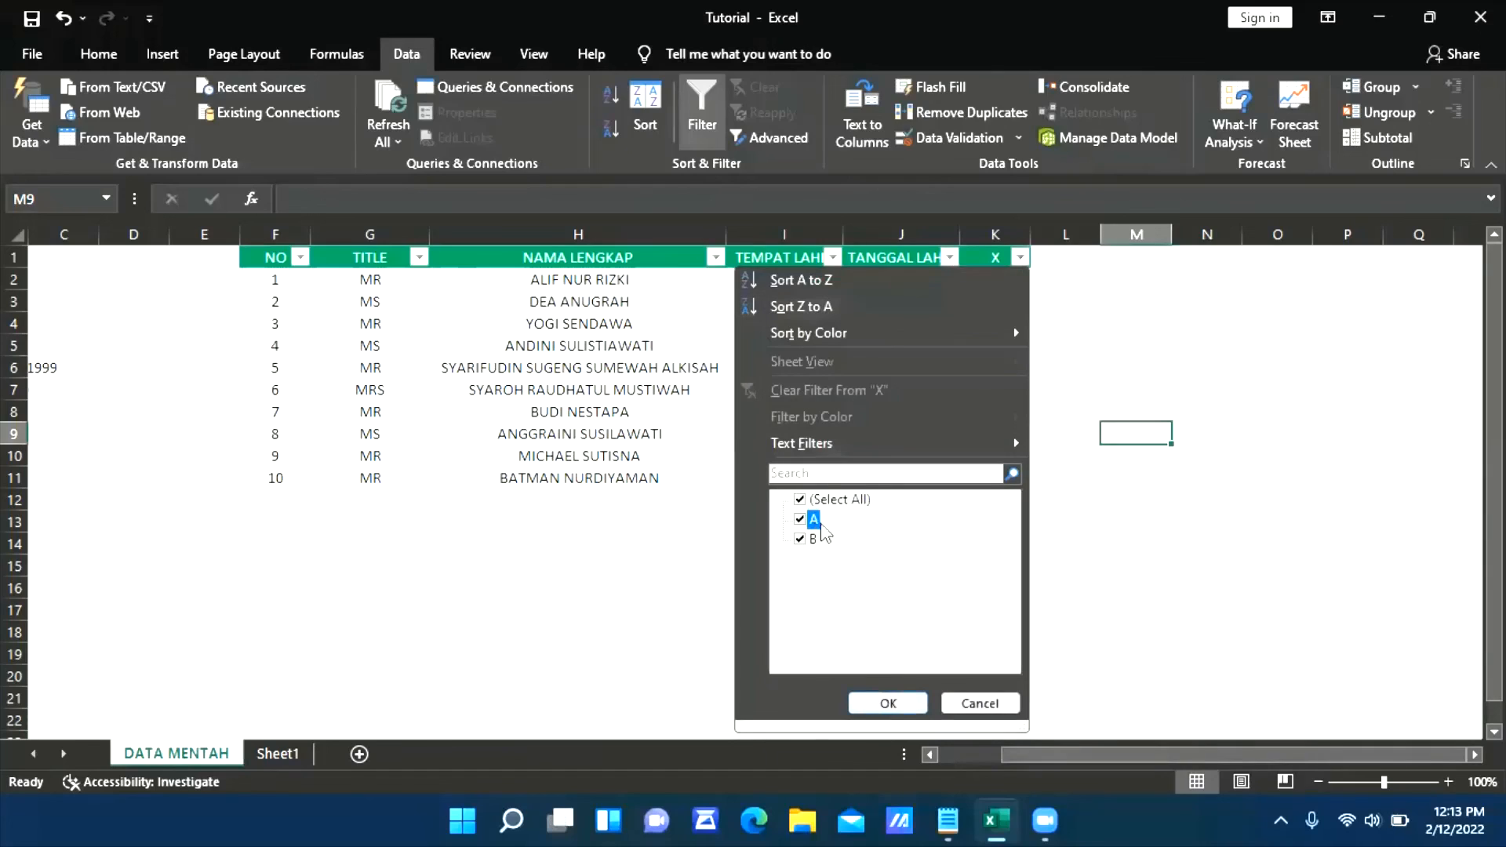
{"action": "left_click", "coordinate": [887, 702]}
Try a yellow fill on the filtered B rows across columns F to K
{"action": "left_click", "coordinate": [461, 561]}
{"action": "left_click_drag", "start_coordinate": [265, 281], "coordinate": [995, 370]}
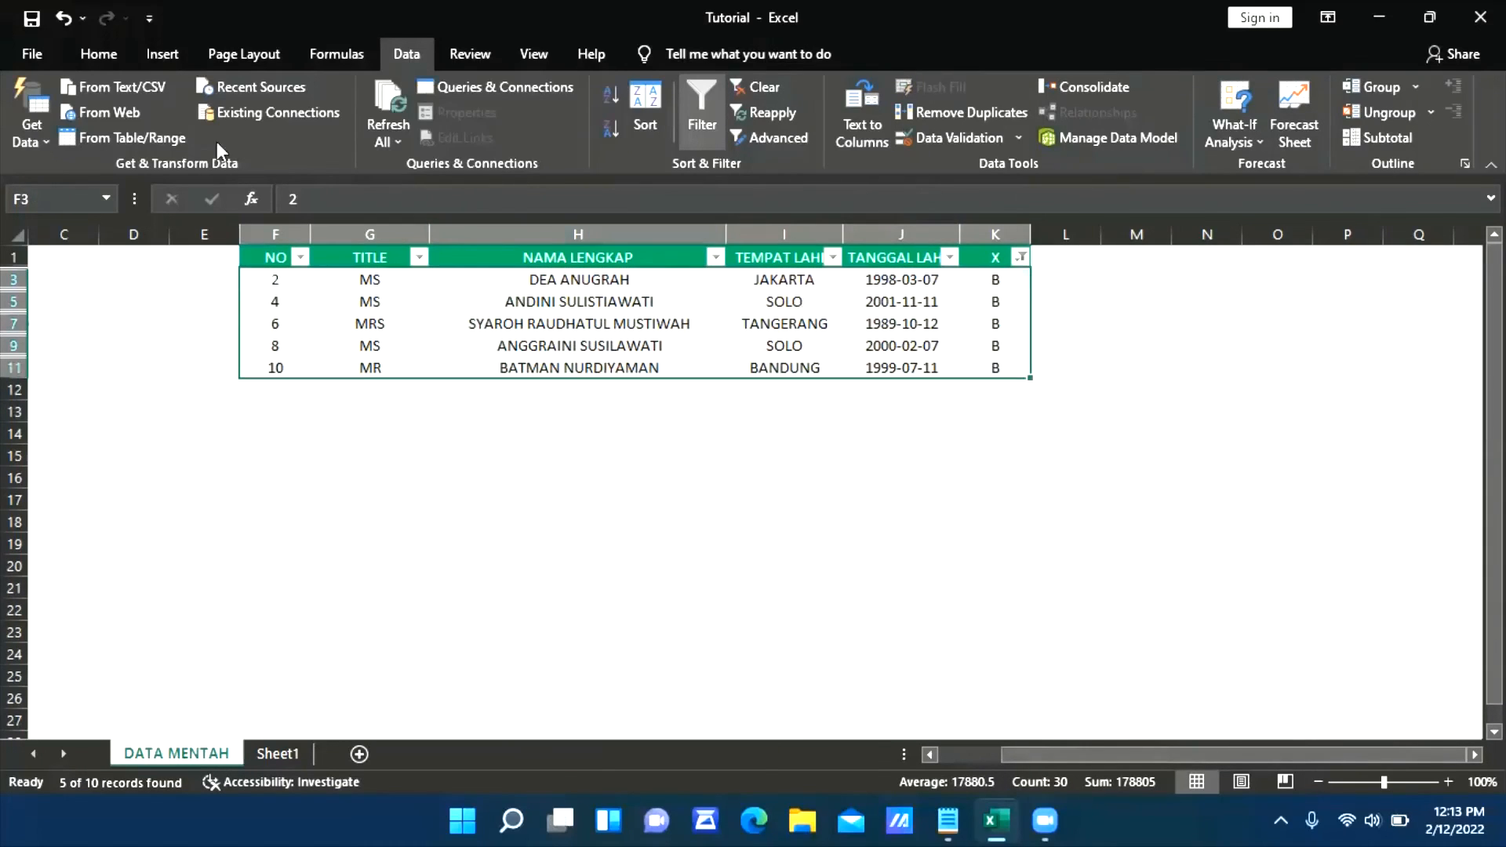
{"action": "left_click", "coordinate": [104, 55]}
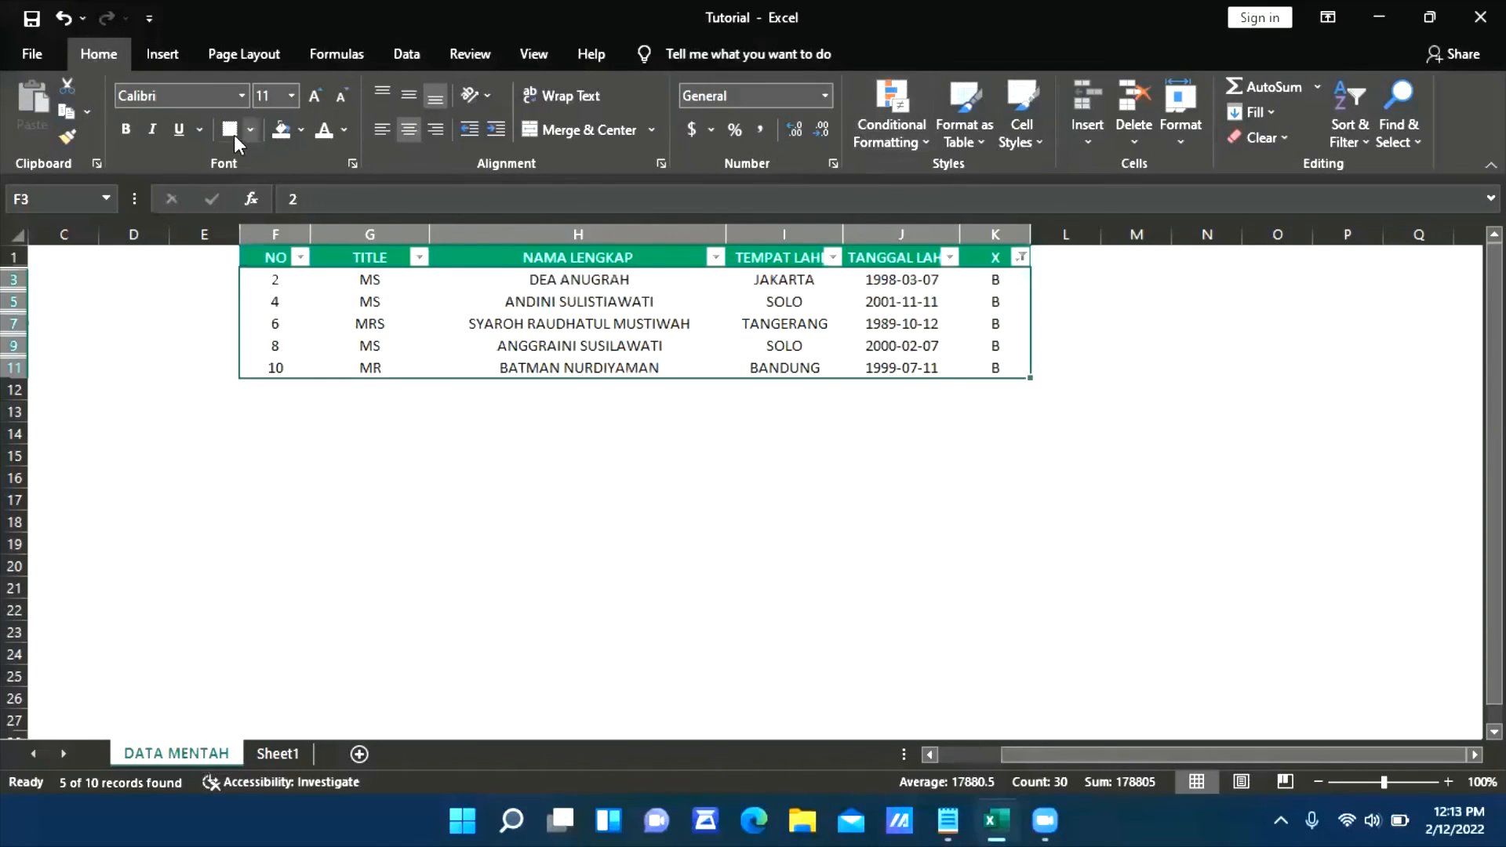
{"action": "left_click", "coordinate": [301, 129]}
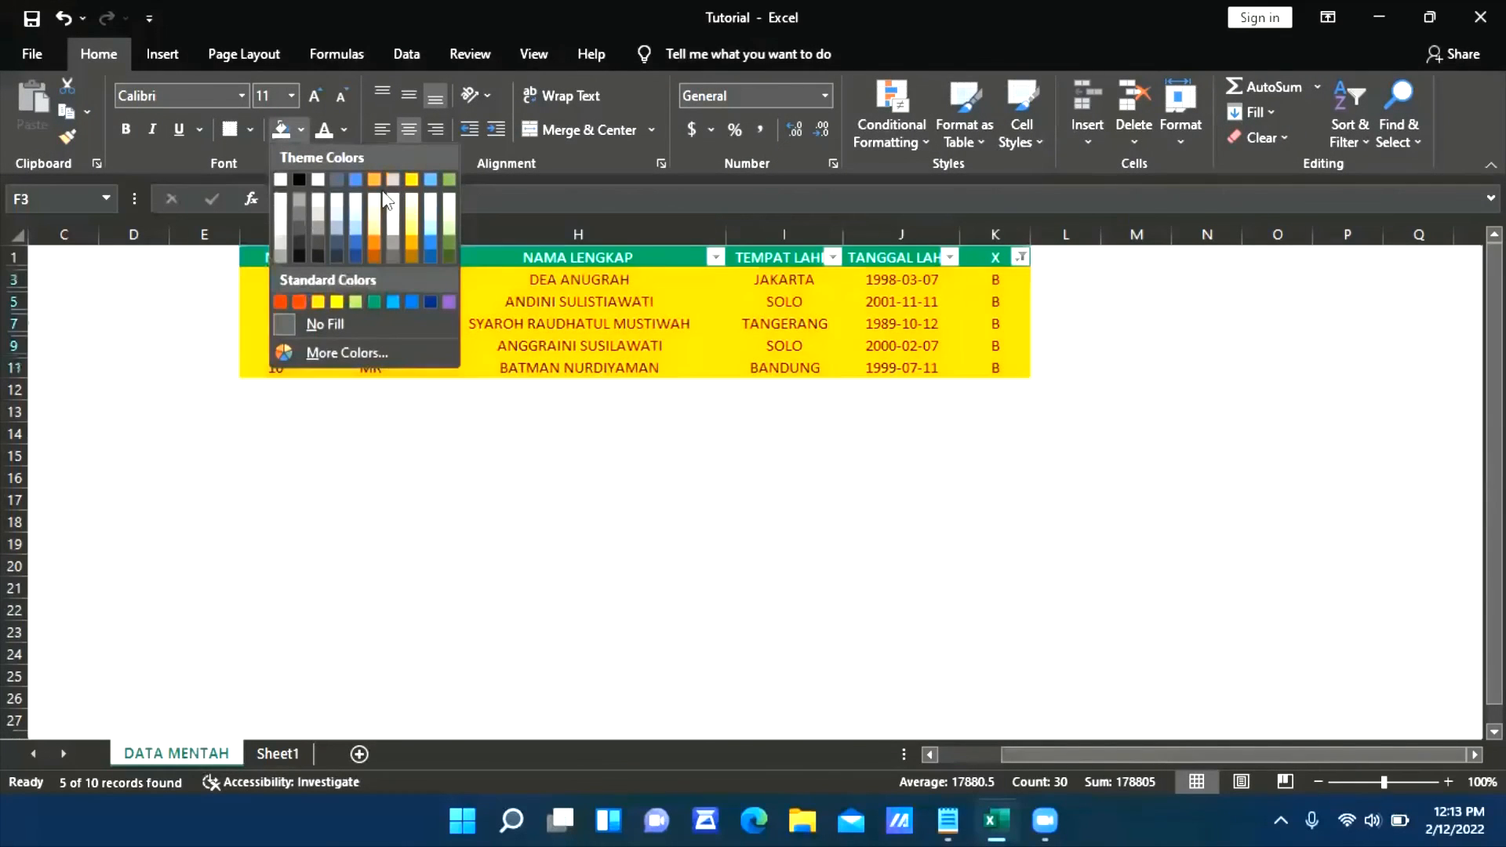
{"action": "left_click", "coordinate": [995, 610]}
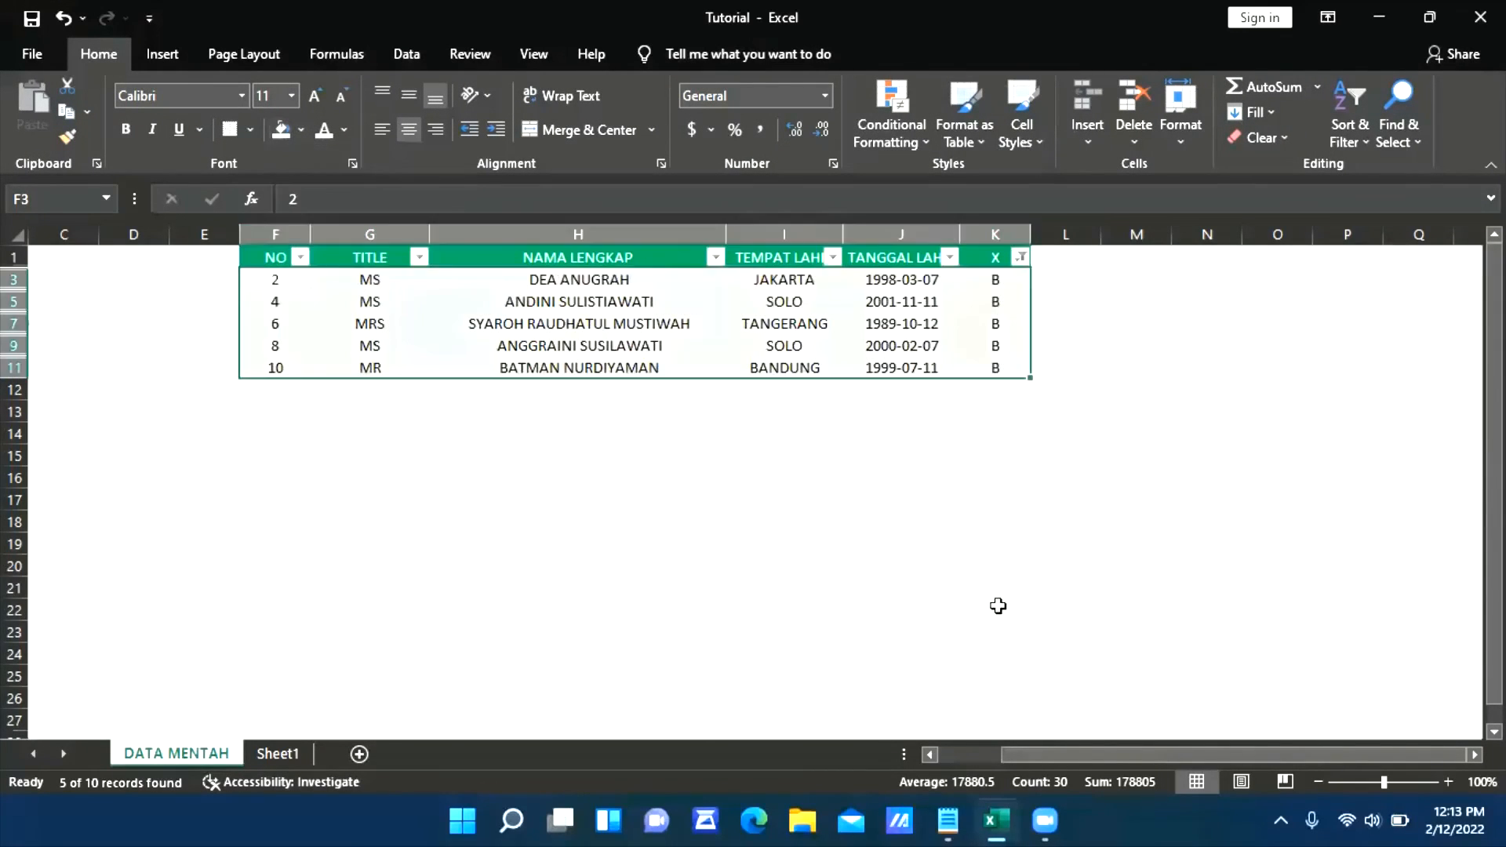
Select all values in the X column's filter to show every table row again
{"action": "left_click", "coordinate": [1019, 257]}
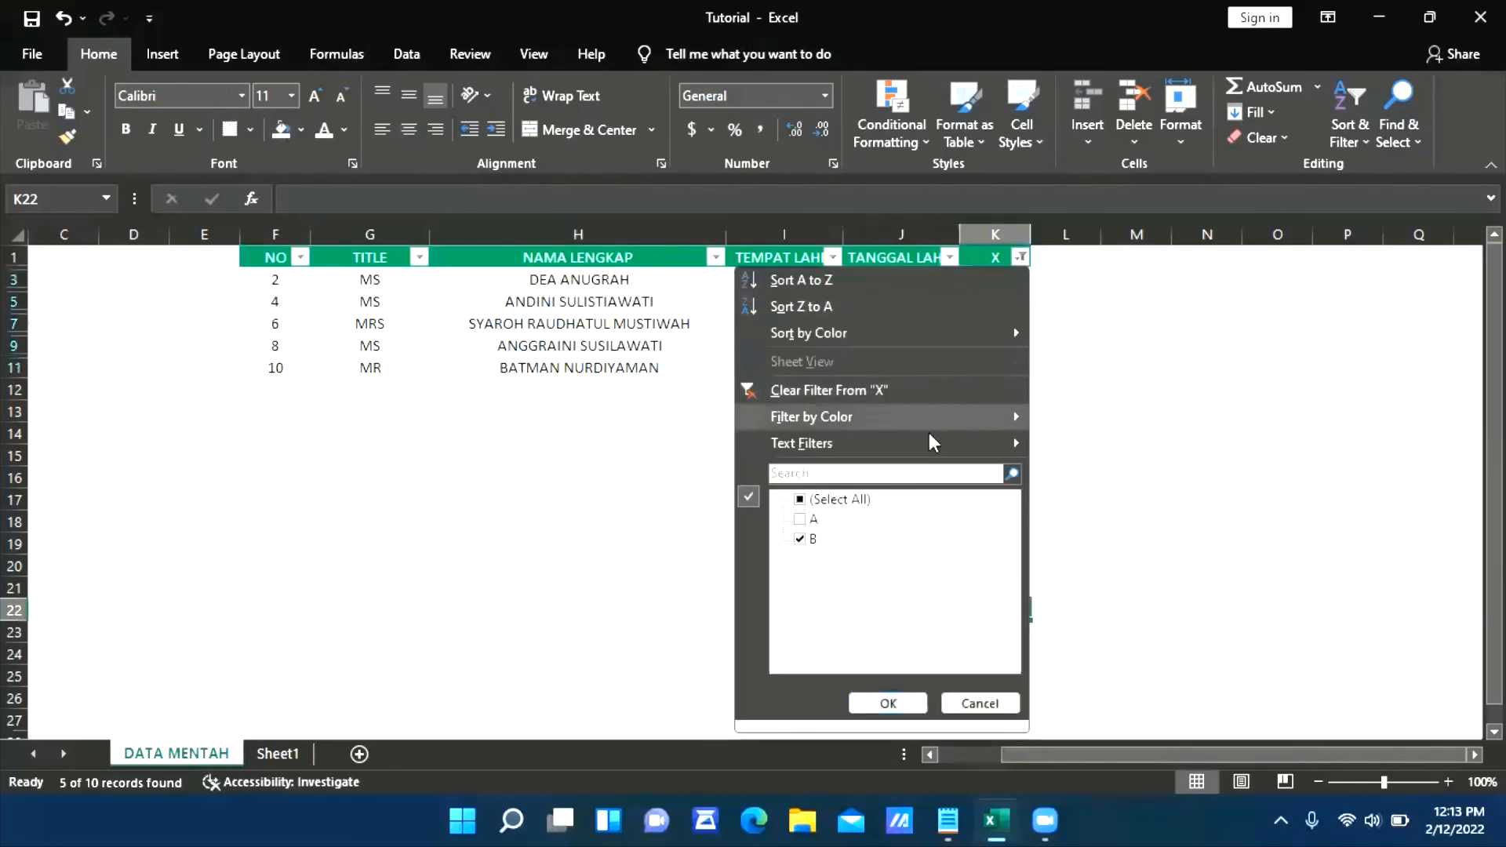
{"action": "left_click", "coordinate": [838, 500]}
{"action": "left_click", "coordinate": [892, 695]}
{"action": "left_click", "coordinate": [659, 478]}
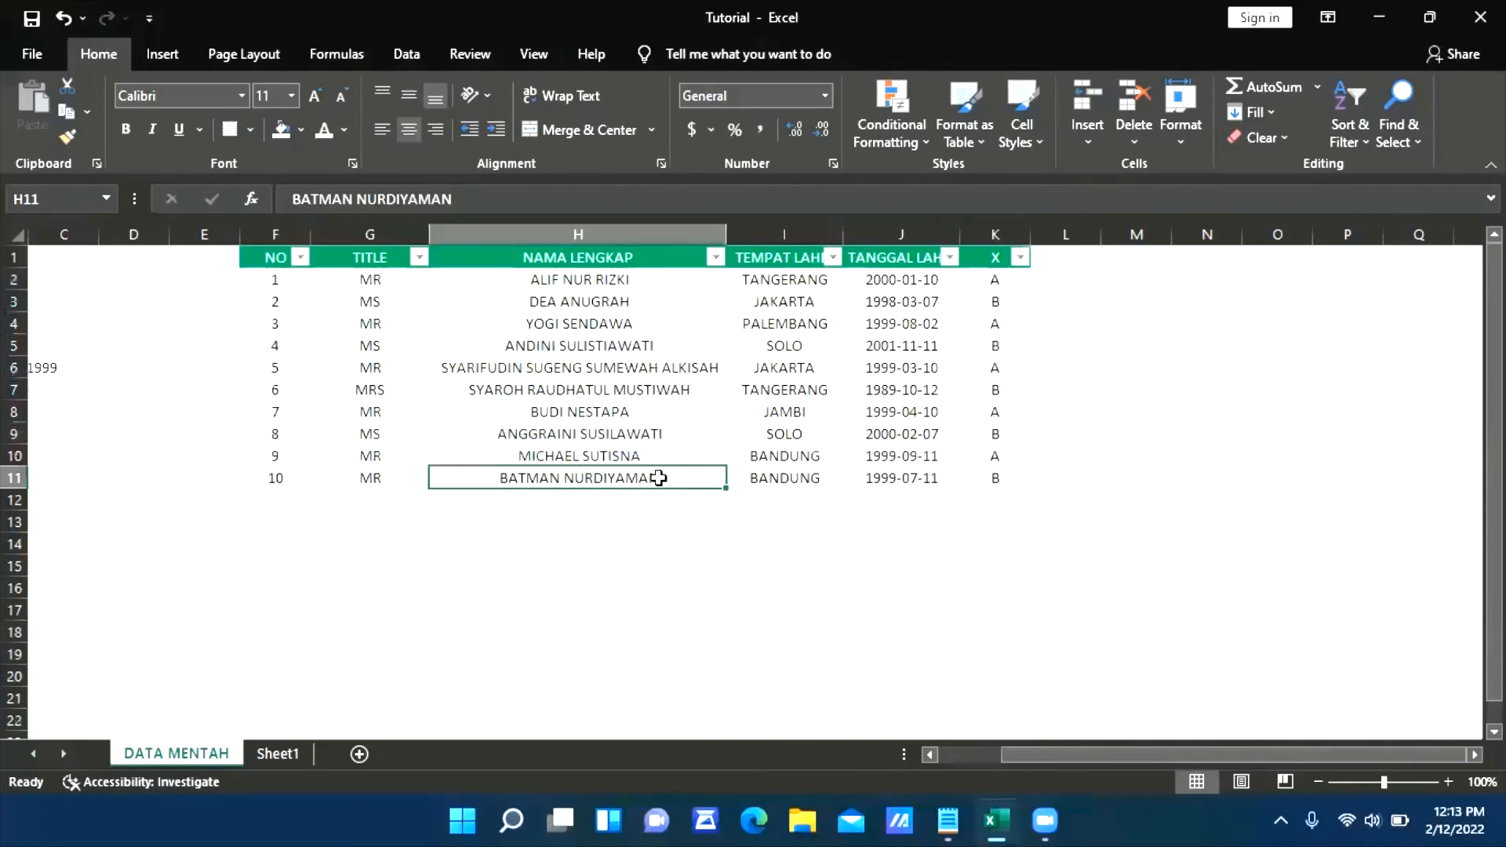
{"action": "left_click", "coordinate": [461, 343]}
{"action": "left_click", "coordinate": [439, 390]}
{"action": "left_click", "coordinate": [663, 455]}
{"action": "left_click", "coordinate": [873, 475]}
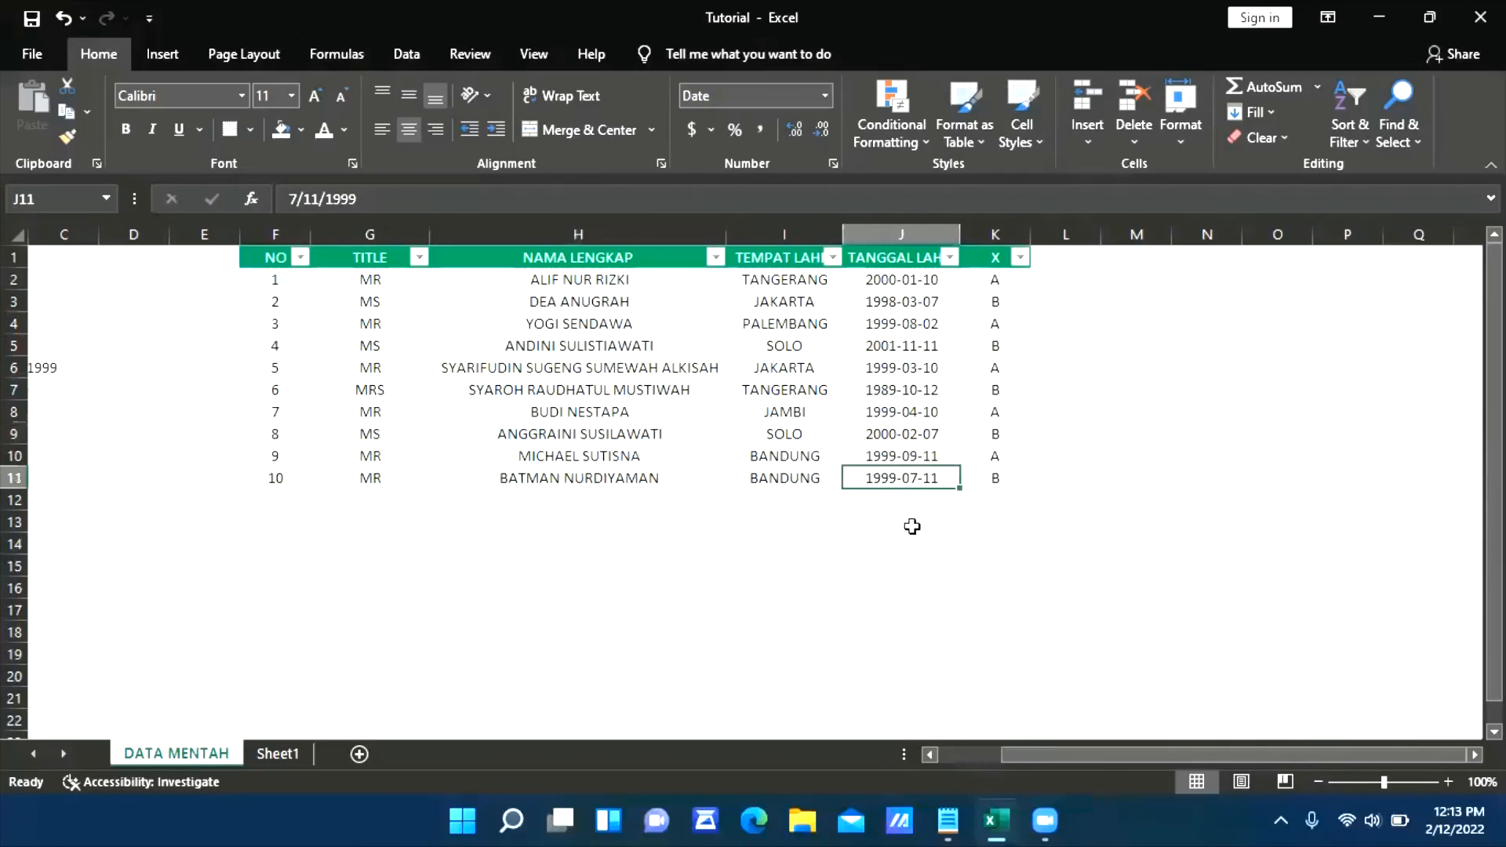
{"action": "left_click", "coordinate": [680, 525]}
{"action": "left_click", "coordinate": [1345, 458]}
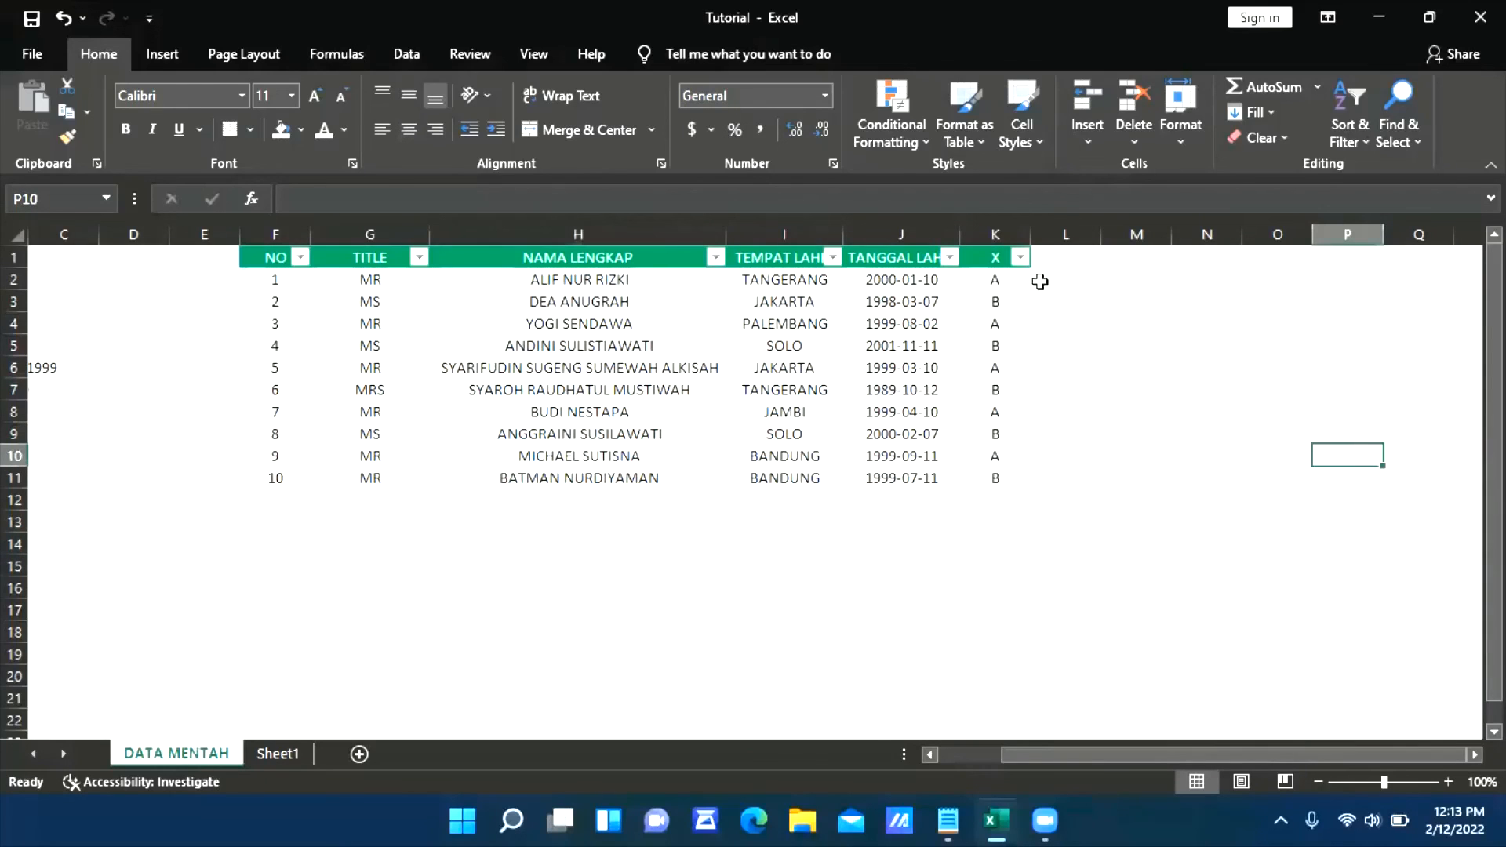
Delete column K, which holds the X values
{"action": "right_click", "coordinate": [1006, 238]}
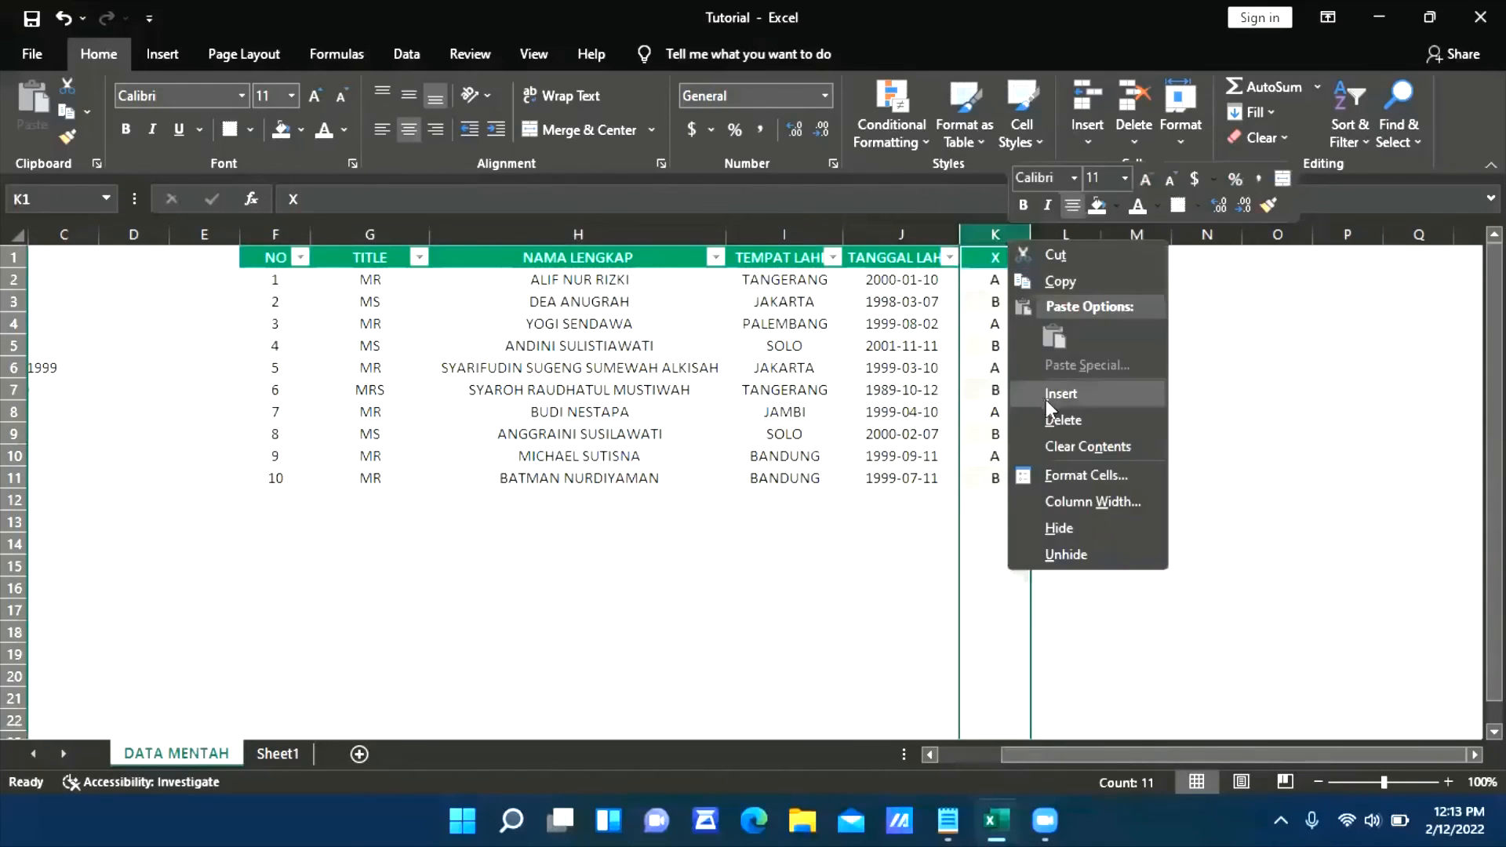
{"action": "left_click", "coordinate": [1051, 419]}
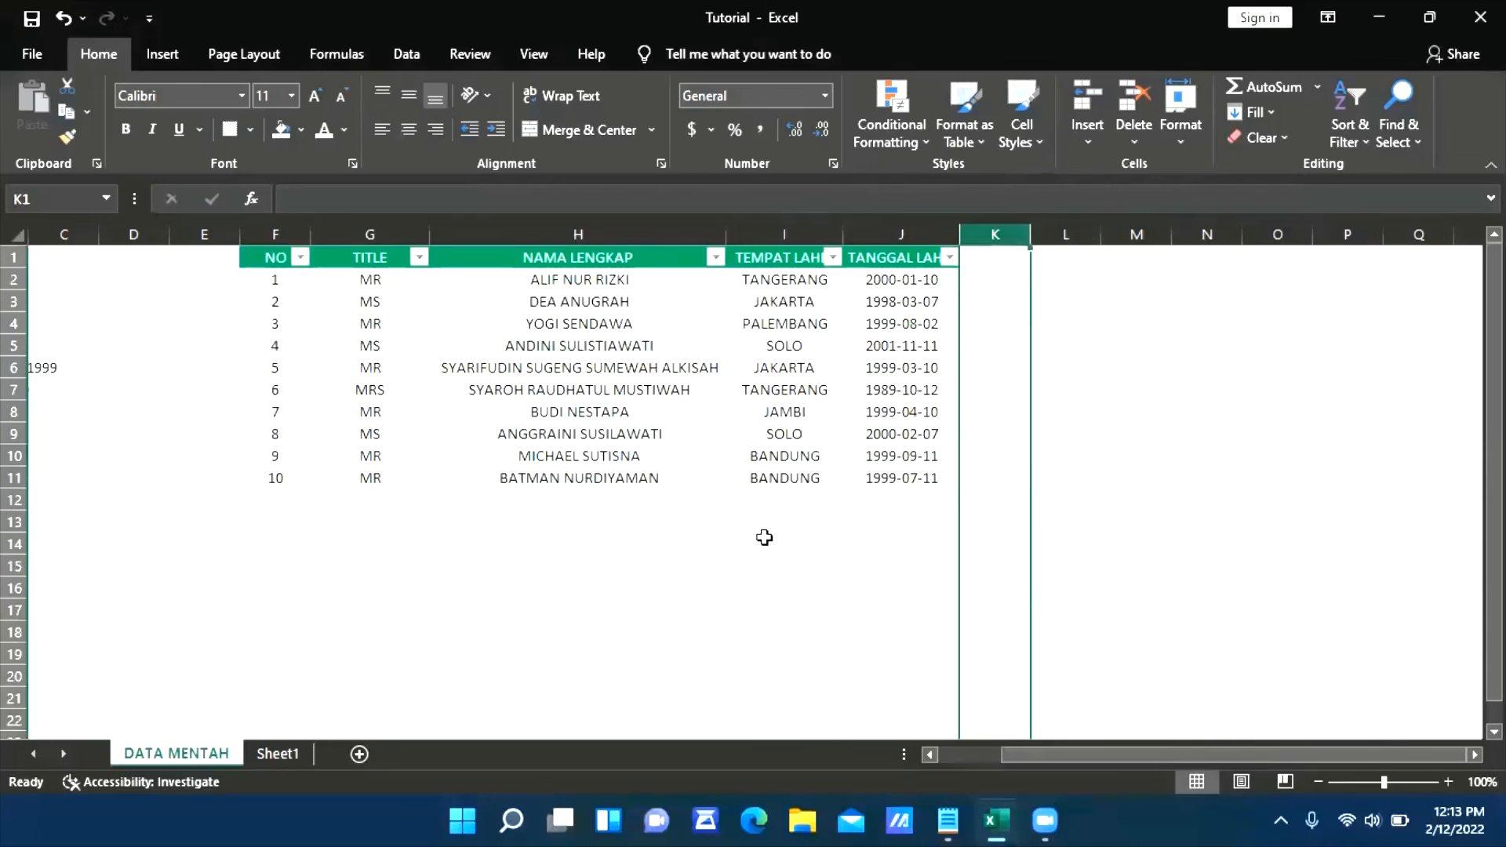
{"action": "left_click", "coordinate": [825, 370]}
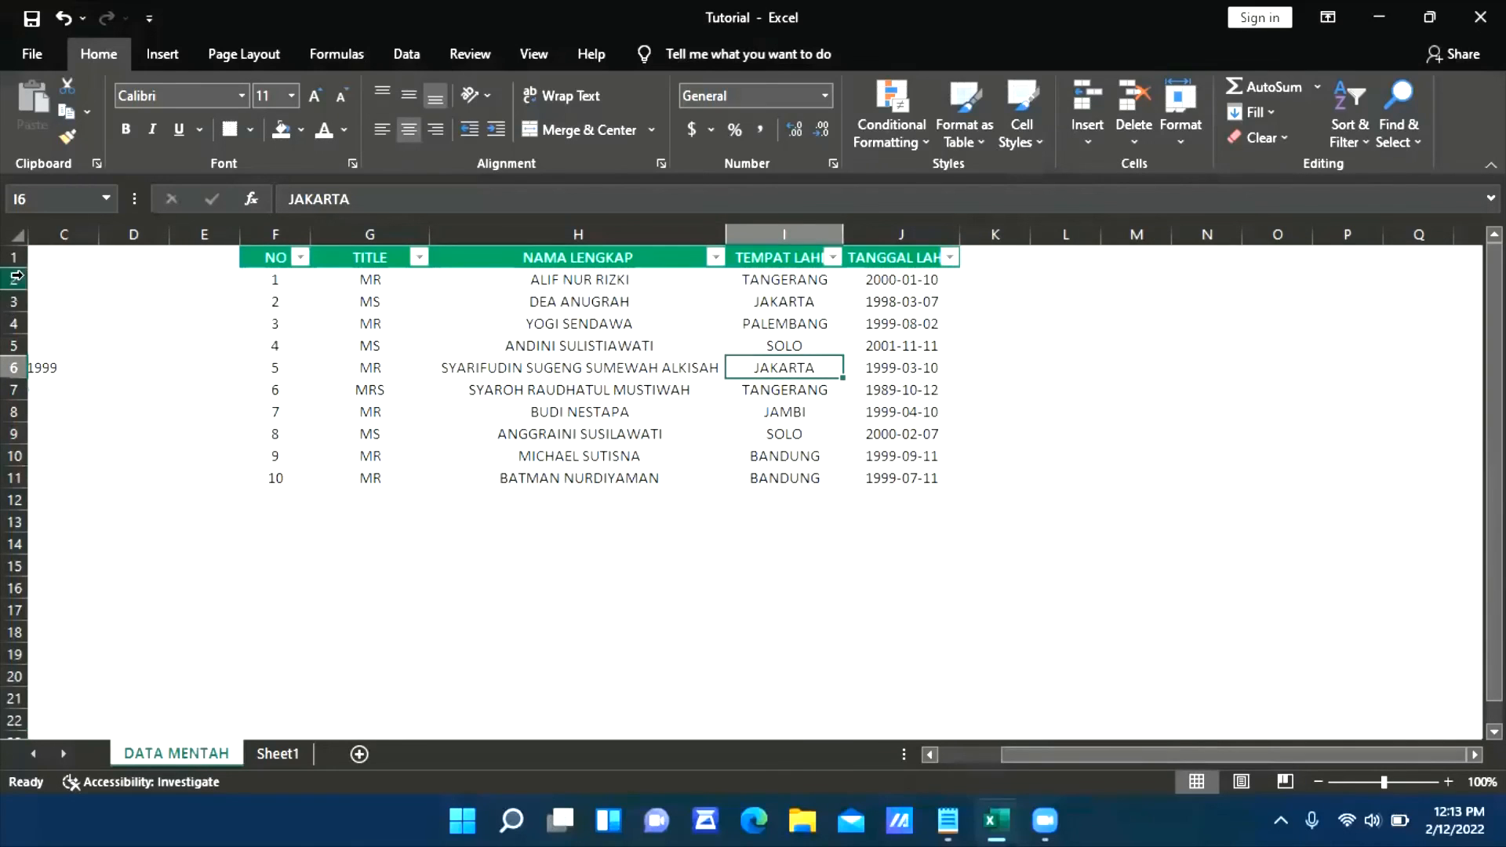
AutoFit the width of all worksheet columns so the headers and entries fit with their filter arrows
{"action": "left_click", "coordinate": [23, 234]}
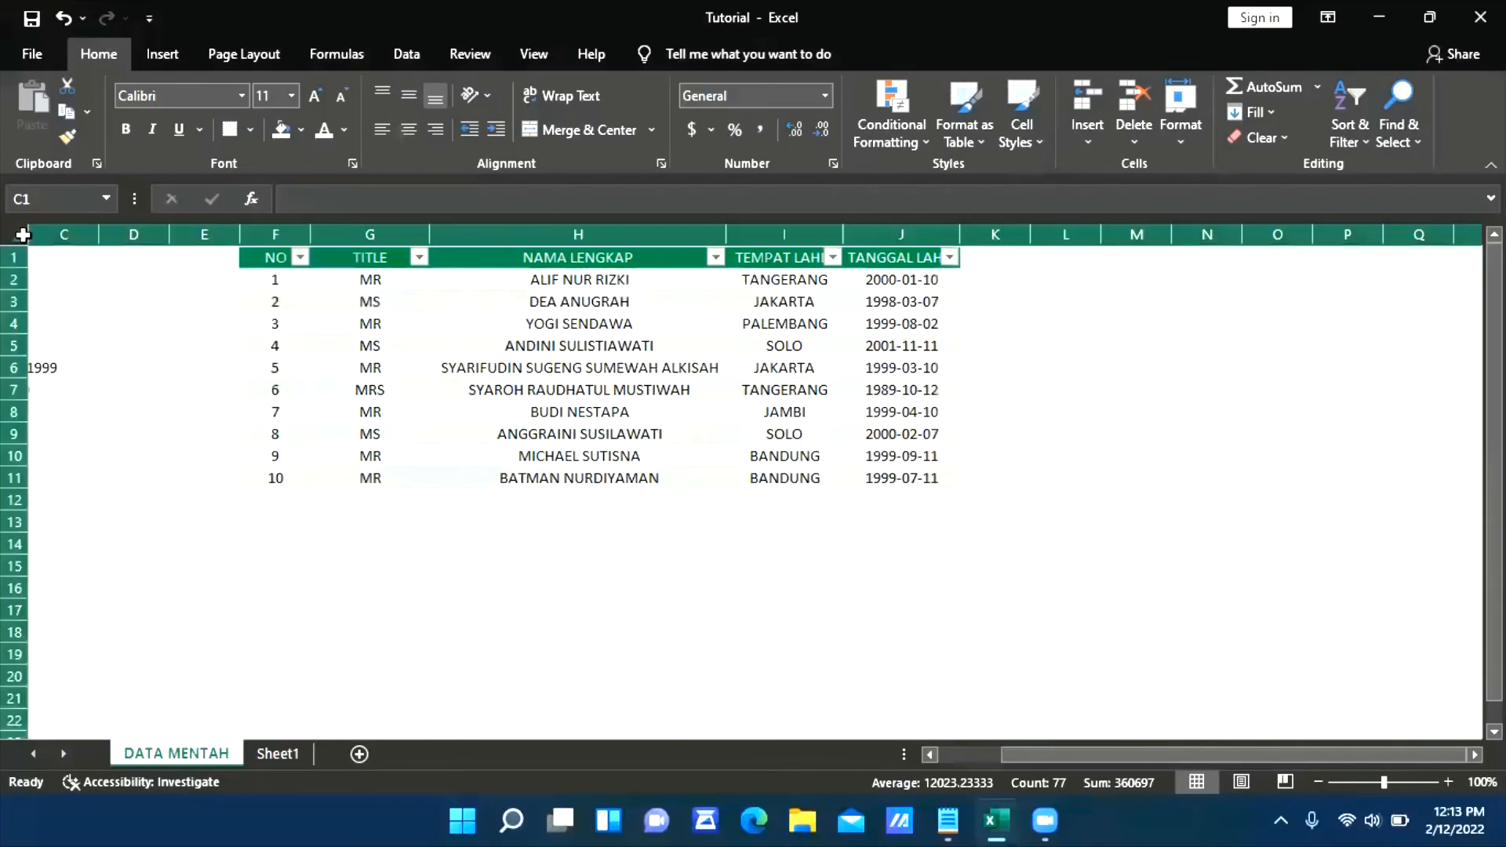
{"action": "double_click", "coordinate": [1025, 234]}
{"action": "left_click", "coordinate": [1157, 392]}
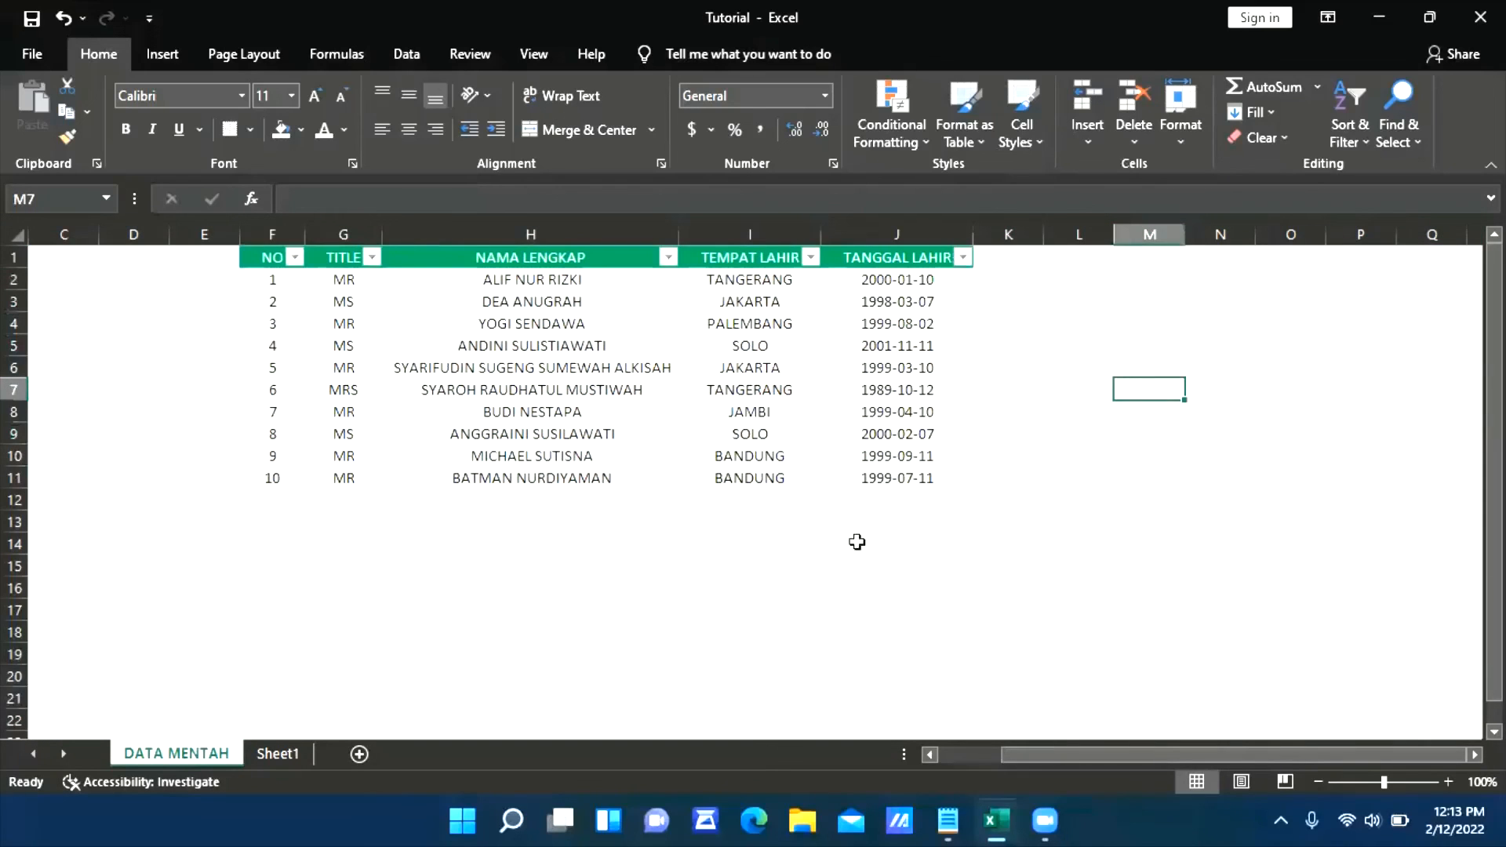
Compare the raw entries in columns A and B with the split table in columns F to J
{"action": "left_click_drag", "start_coordinate": [1059, 746], "coordinate": [987, 746]}
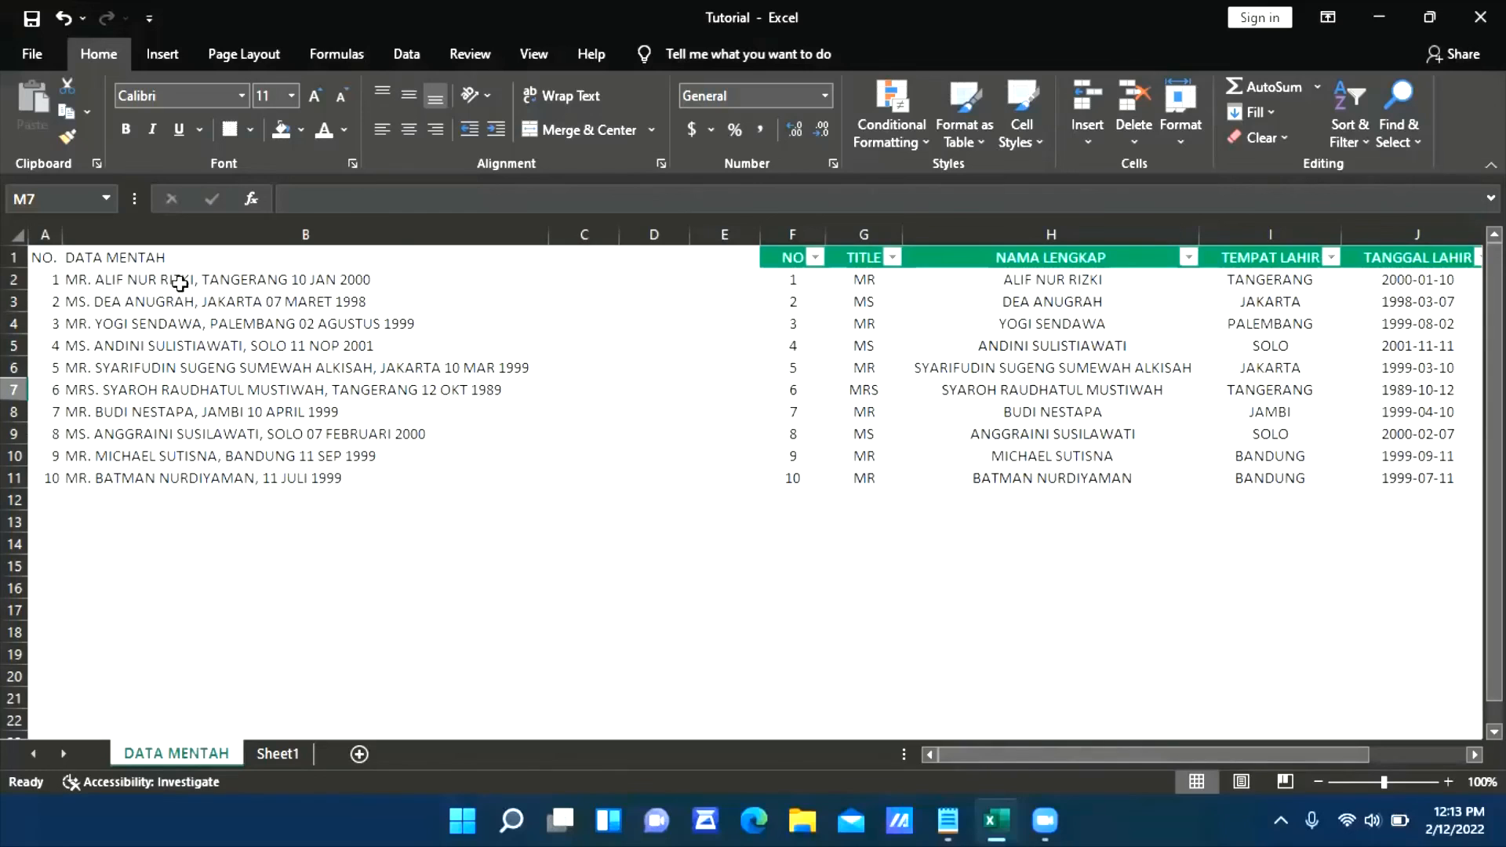
{"action": "left_click_drag", "start_coordinate": [1082, 749], "coordinate": [1130, 760]}
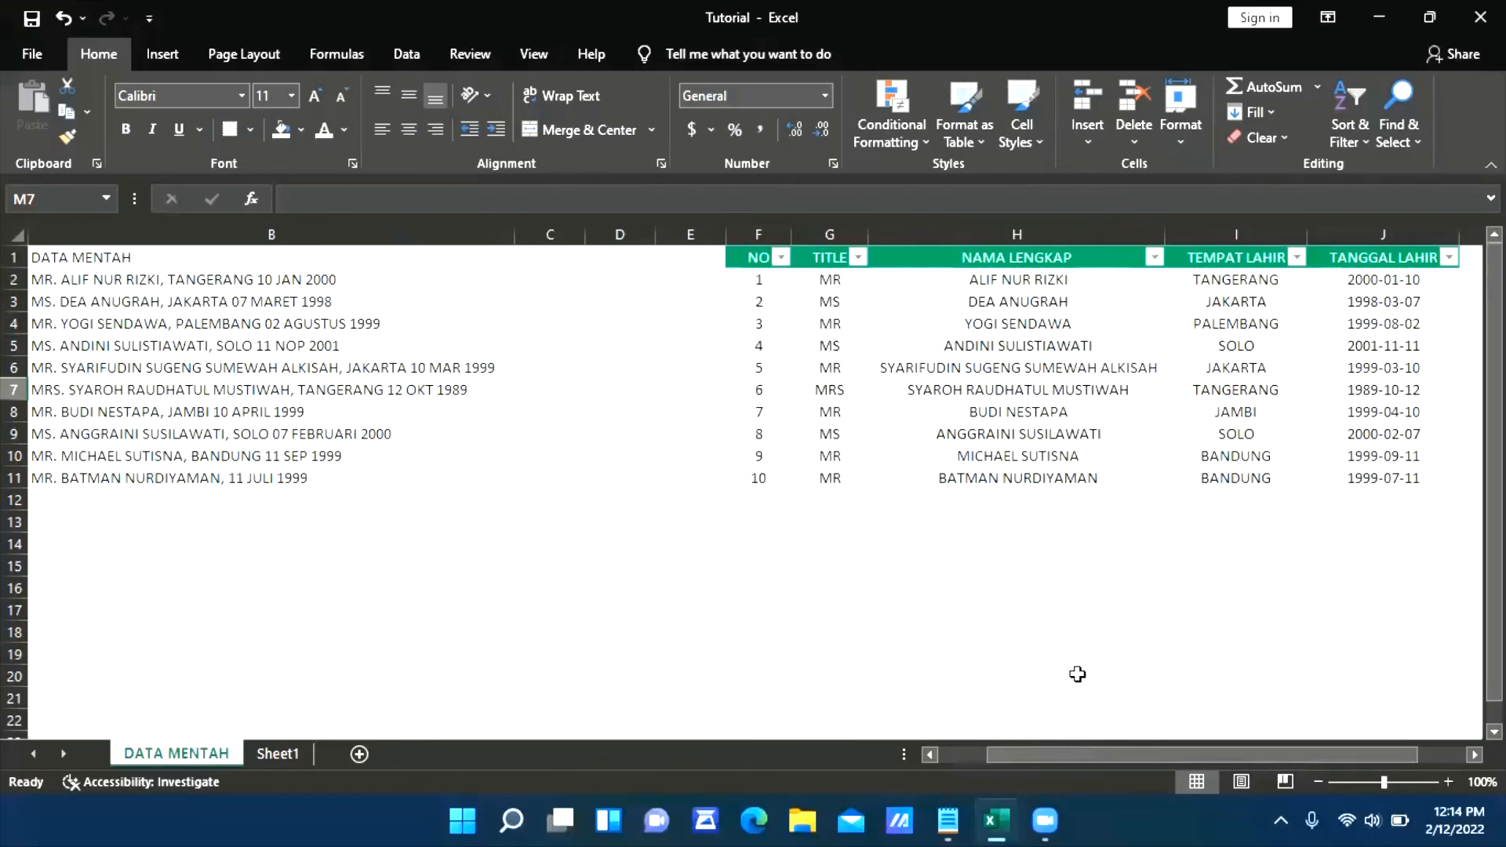
{"action": "scroll", "coordinate": [1078, 674], "scroll_direction": "down", "scroll_amount": 2}
{"action": "scroll", "coordinate": [1076, 681], "scroll_direction": "up", "scroll_amount": 2}
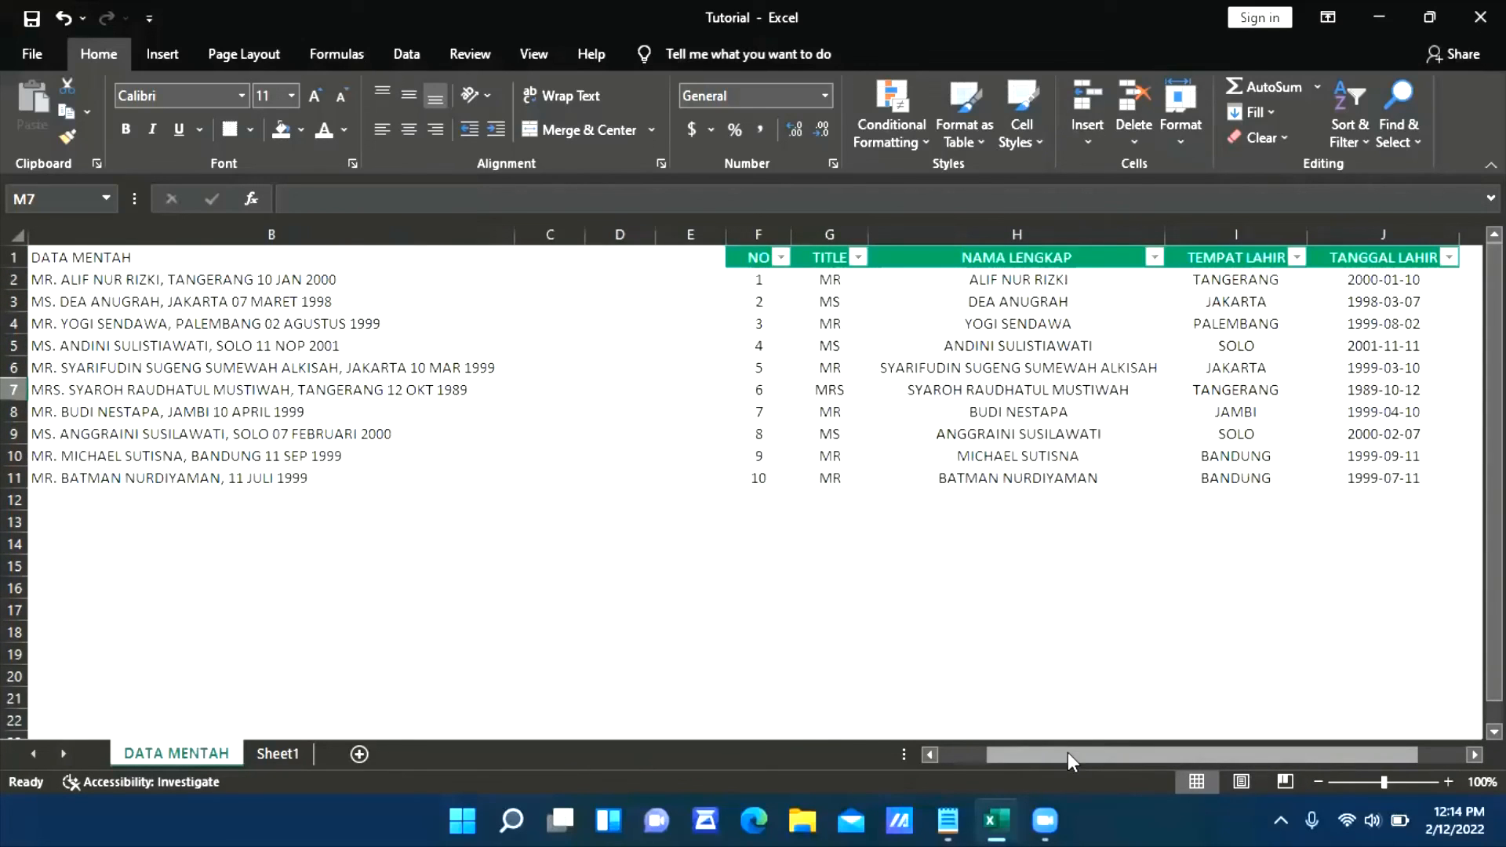
{"action": "left_click_drag", "start_coordinate": [1067, 751], "coordinate": [963, 765]}
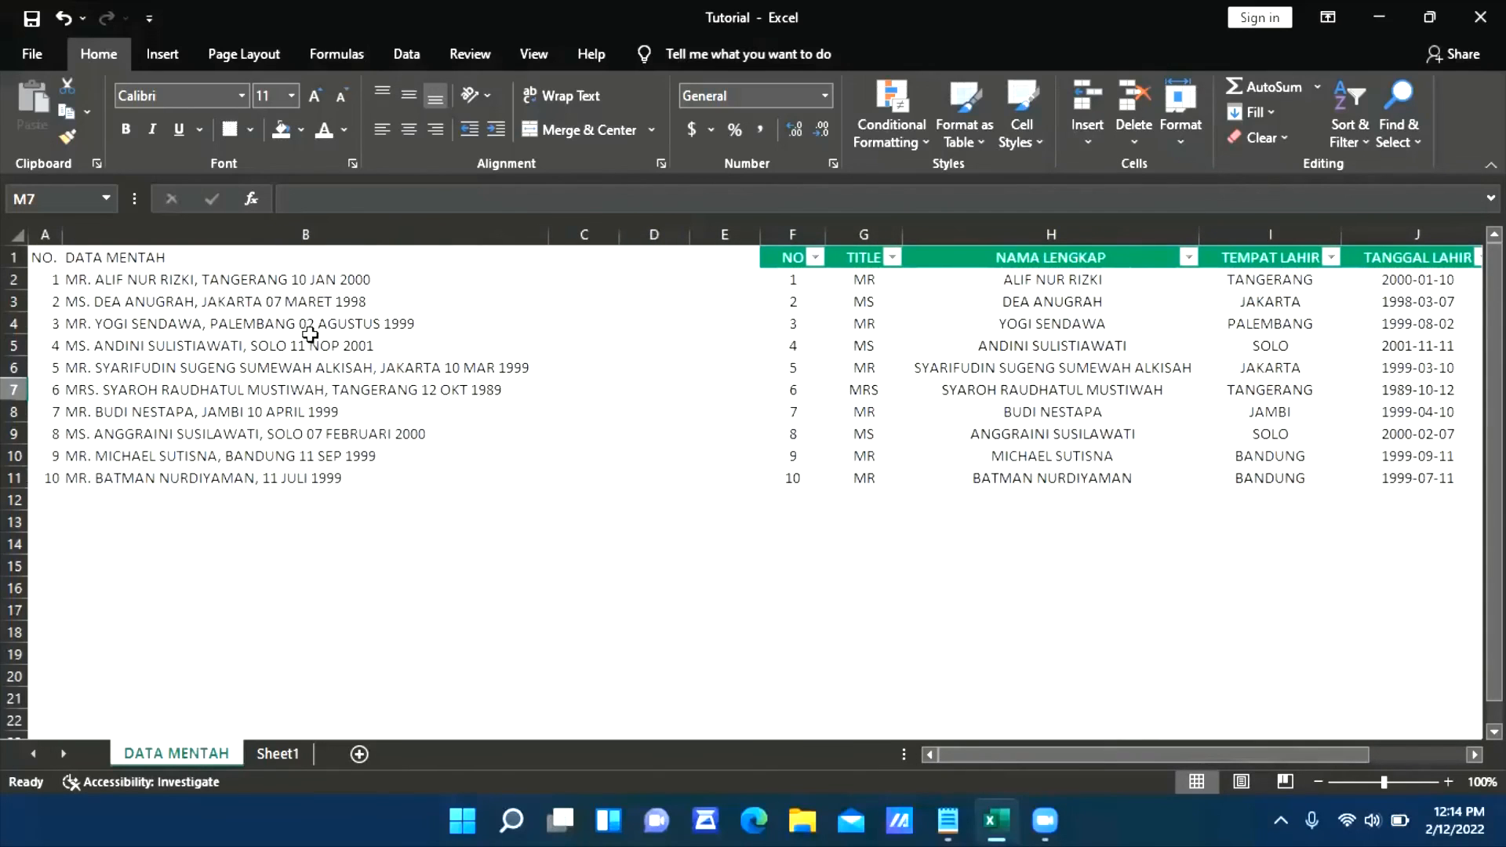